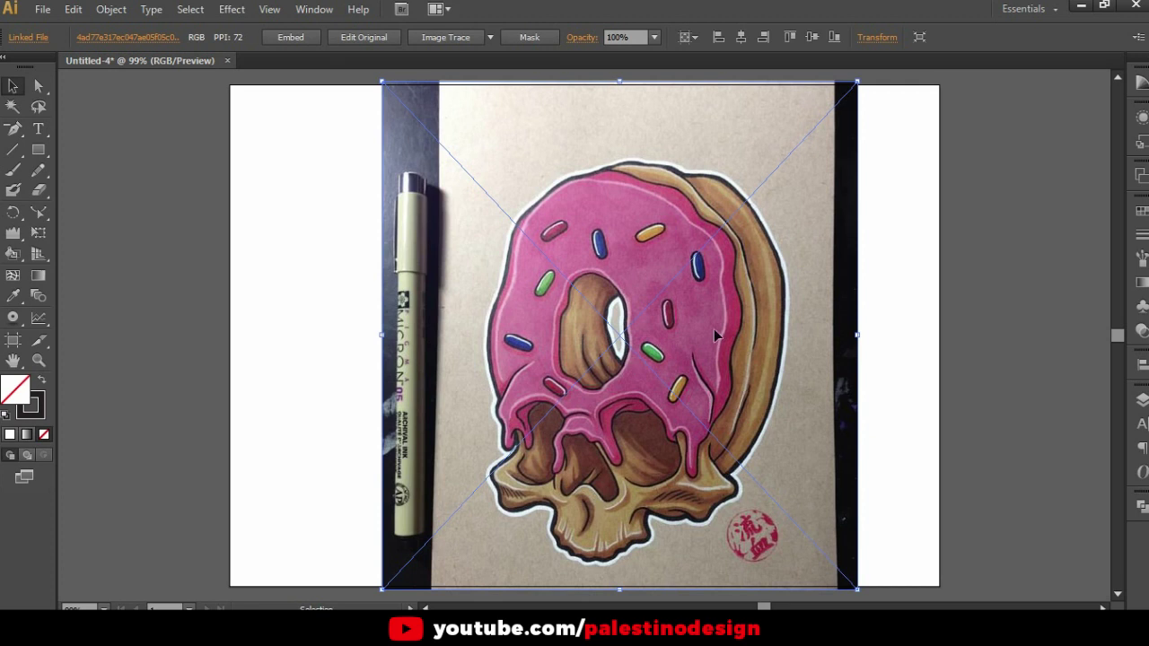
Drag the placed donut-skull photo slightly up and left on the artboard
scroll(616, 236, "down", 1)
left_click_drag(706, 371, 664, 341)
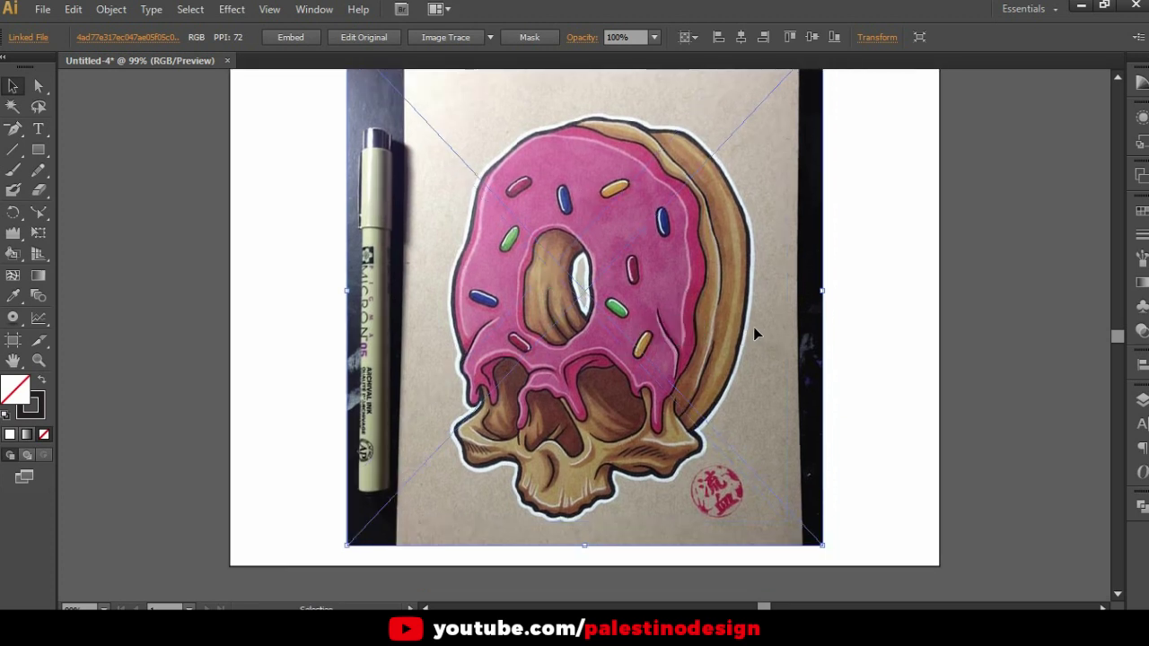
scroll(601, 359, "down", 1)
scroll(601, 351, "down", 1)
scroll(603, 359, "up", 2)
scroll(603, 359, "up", 2)
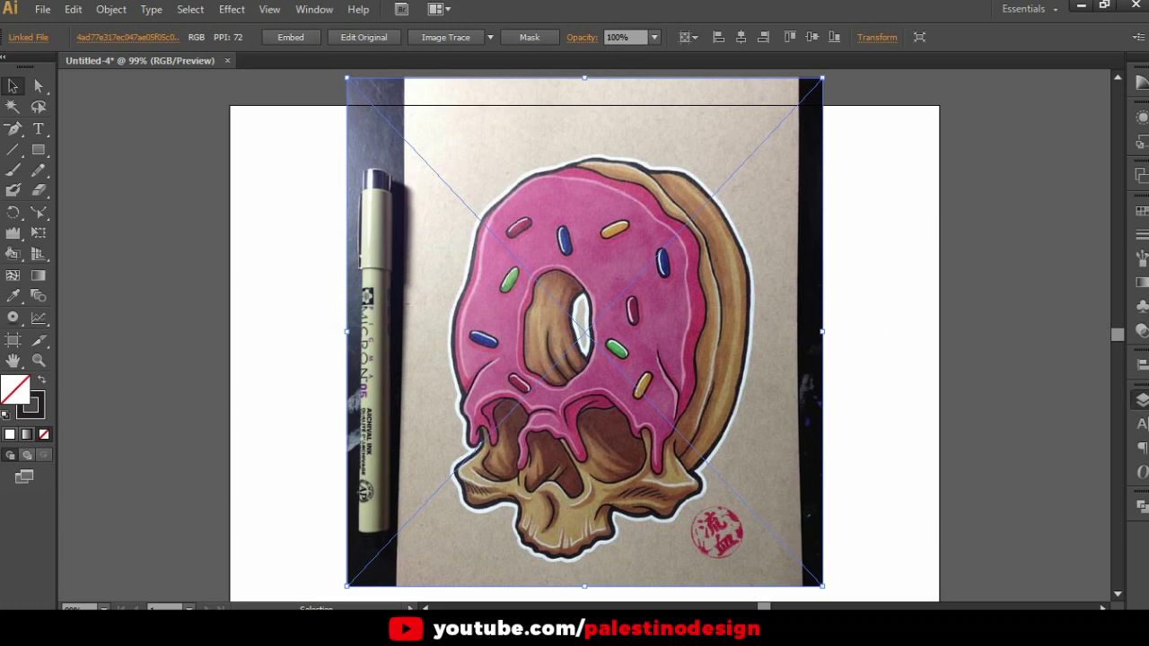
Rename the photo's Layer 1 to 'base' in the Layers panel
left_click(1141, 399)
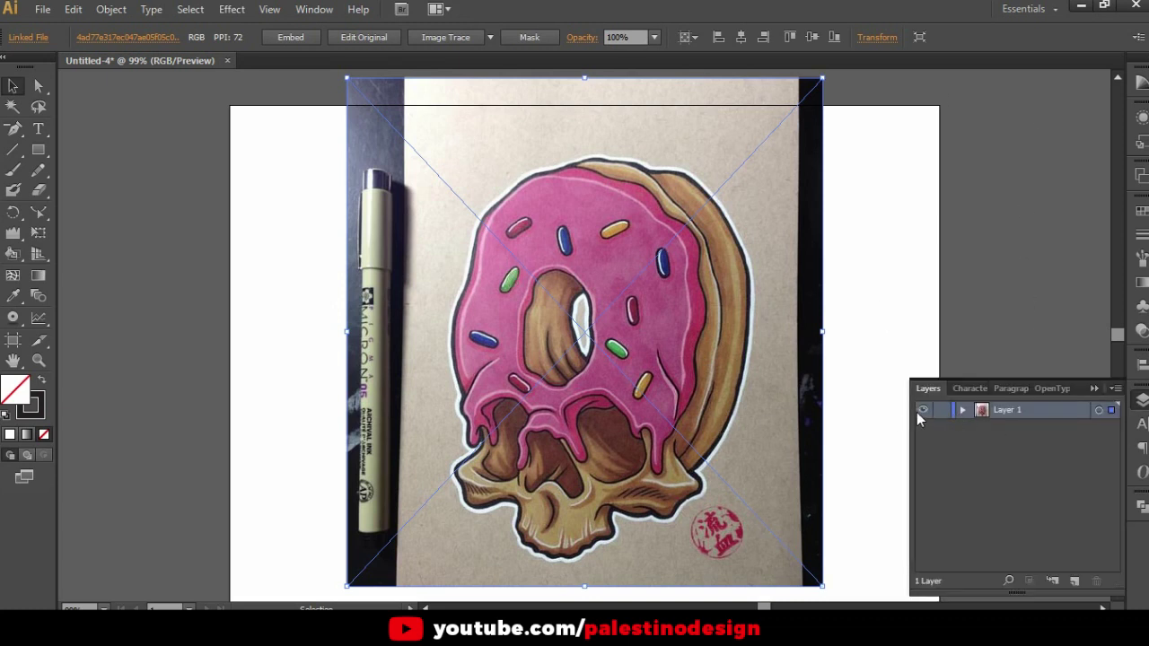
left_click(921, 410)
left_click(921, 410)
left_click(920, 410)
left_click(920, 410)
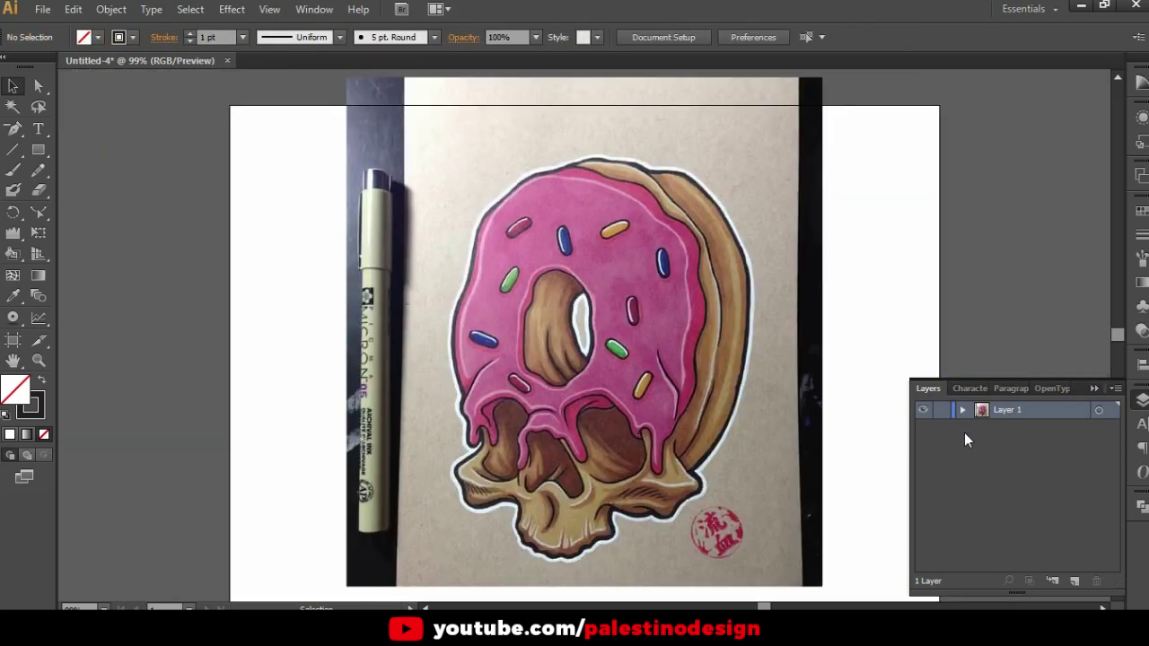
double_click(1003, 408)
type("base")
key("Return")
Set the photo to 80% opacity, lock the base layer, and add a new layer above
left_click(943, 410)
left_click(644, 296)
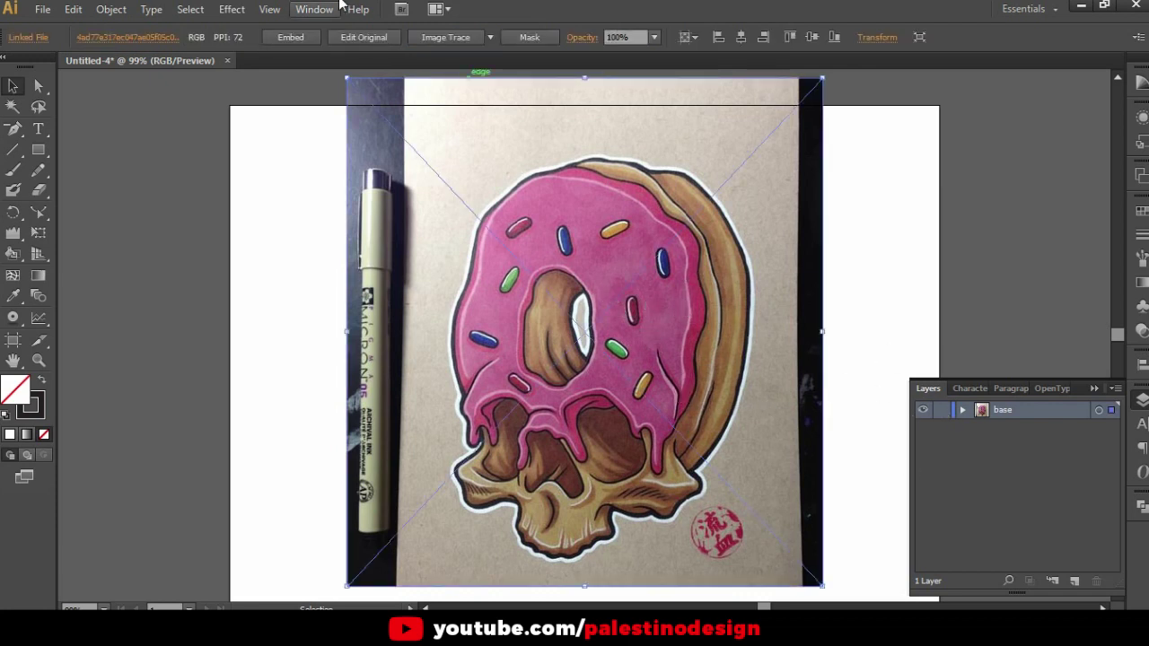
left_click(656, 37)
left_click(673, 205)
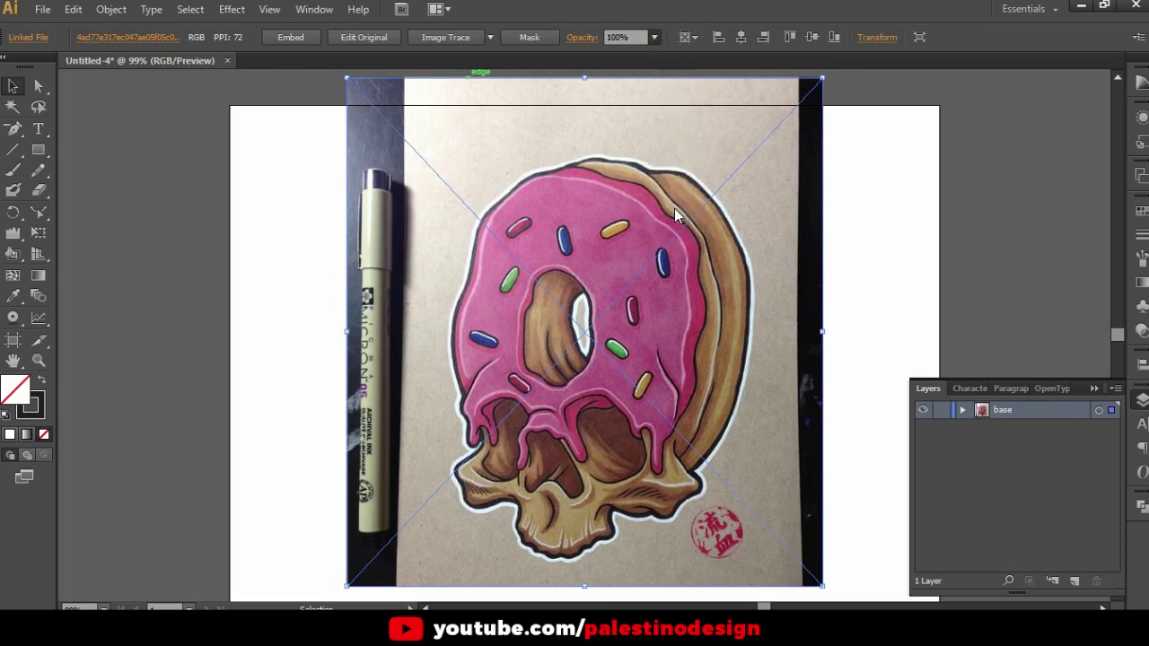
left_click(941, 410)
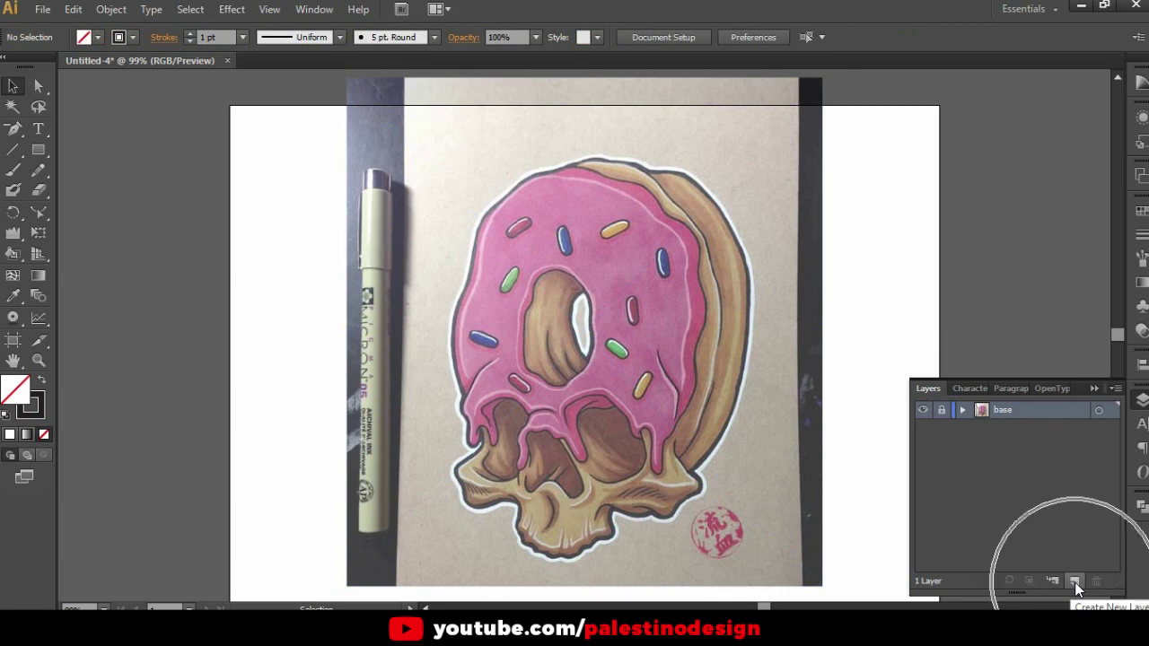
left_click(1074, 582)
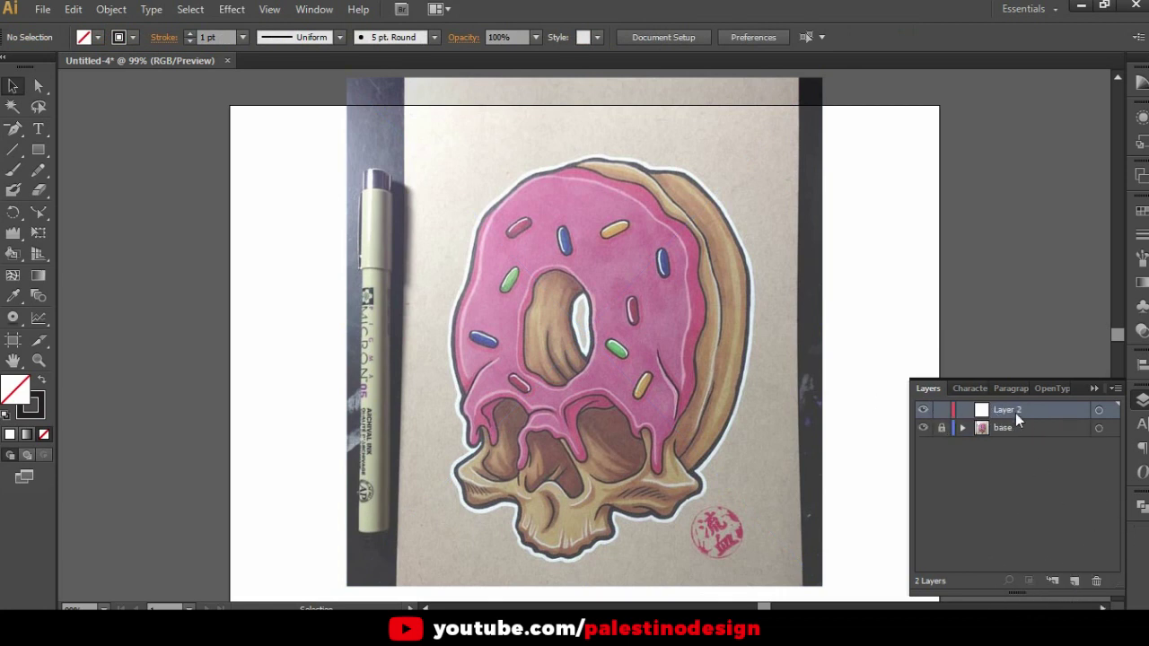
Switch to the Paintbrush (B) and reopen the Layers panel from the Window menu
key("b")
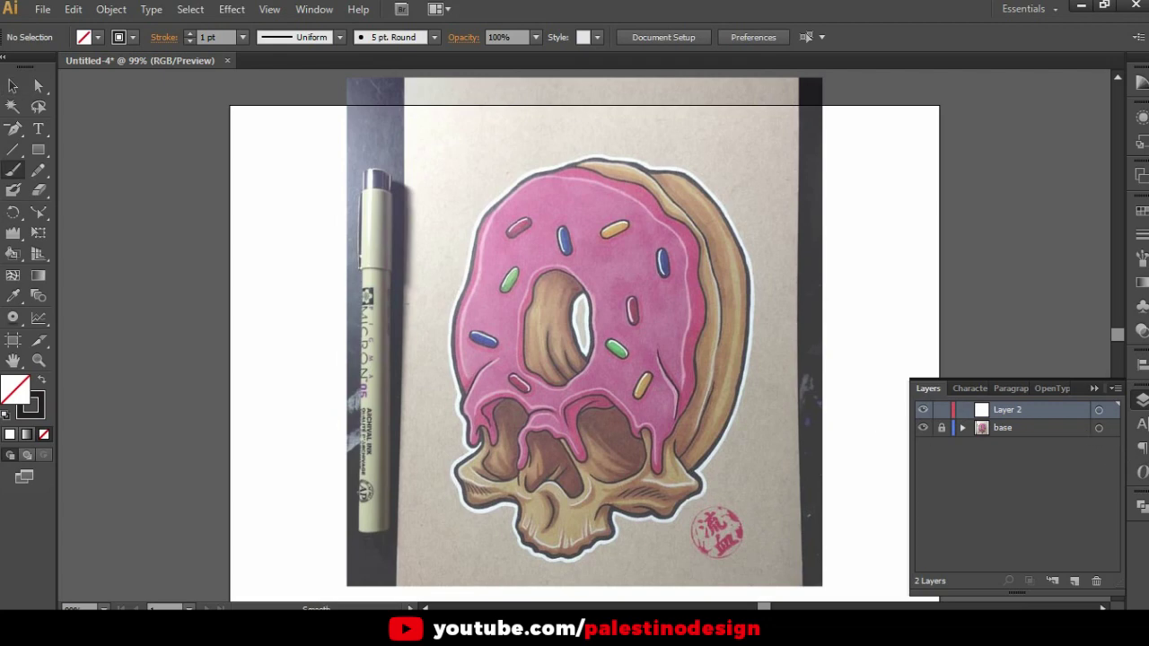
left_click(1142, 400)
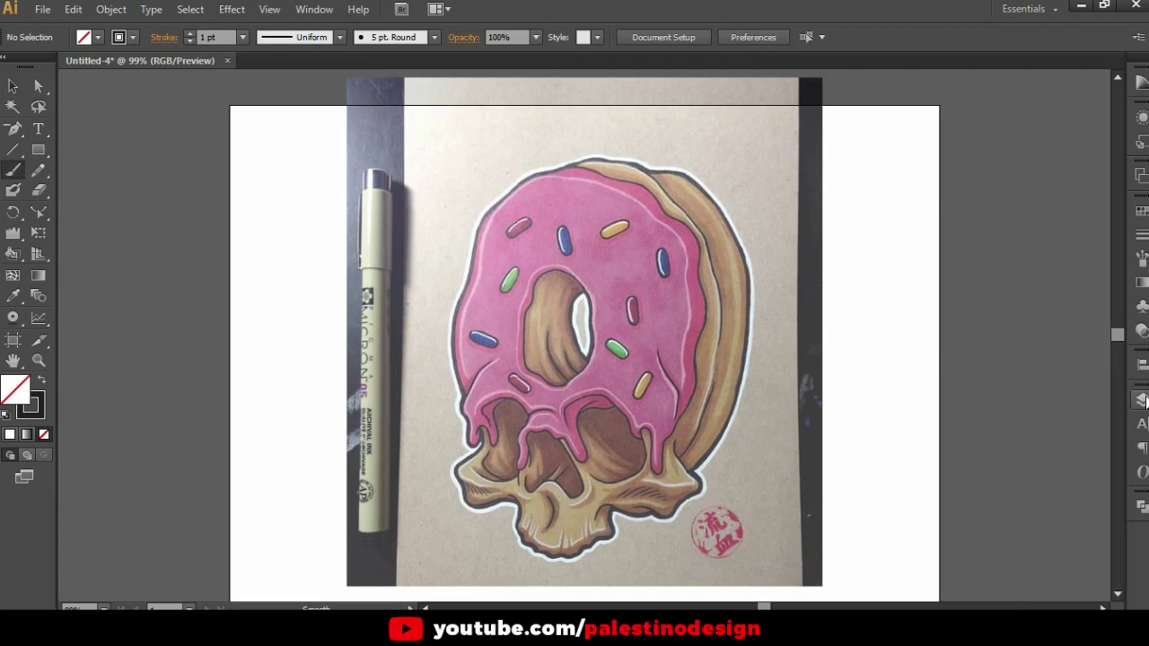
left_click(313, 9)
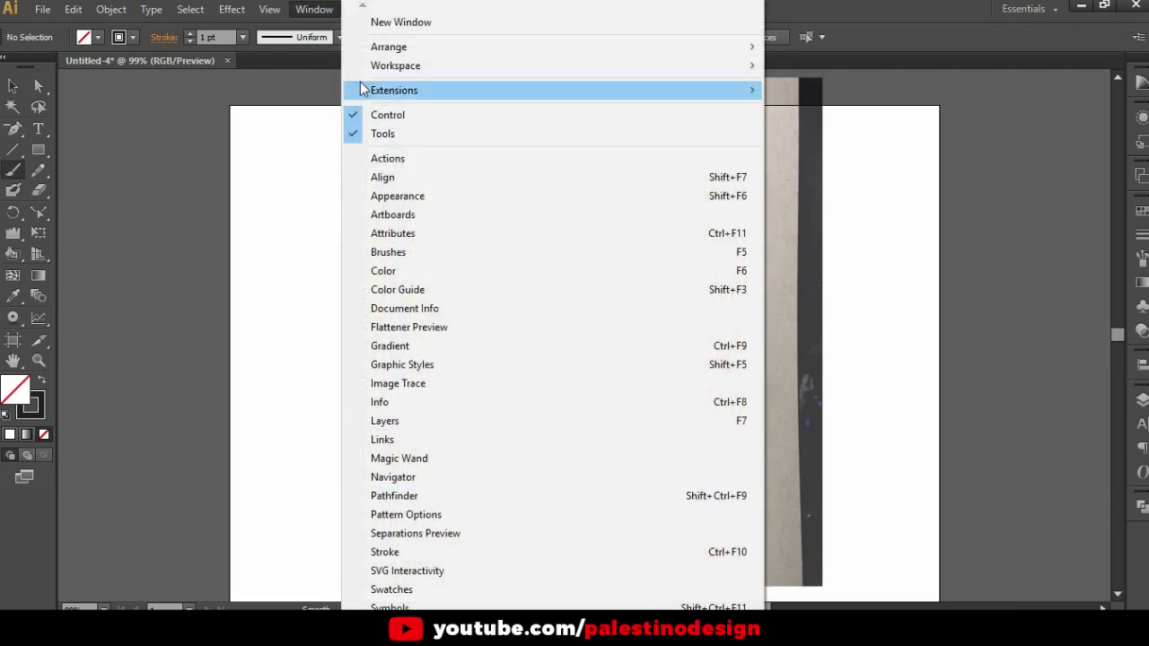
left_click(391, 420)
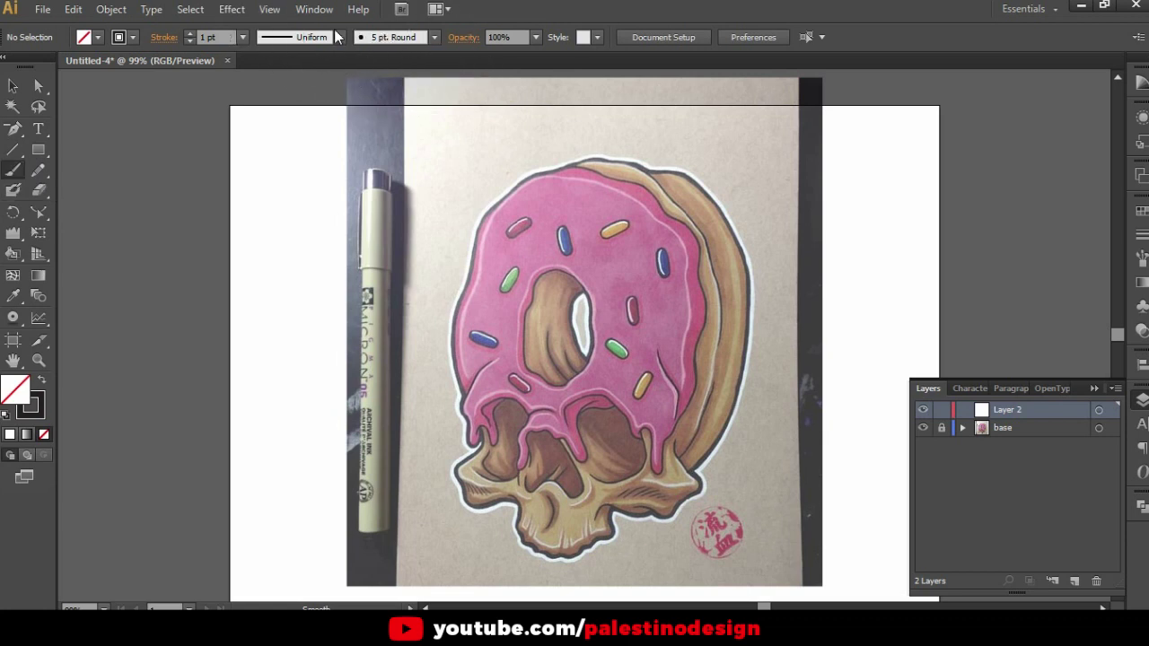
Set the 5 pt. Round brush's Size to Pressure with a 5 pt variation
left_click(369, 38)
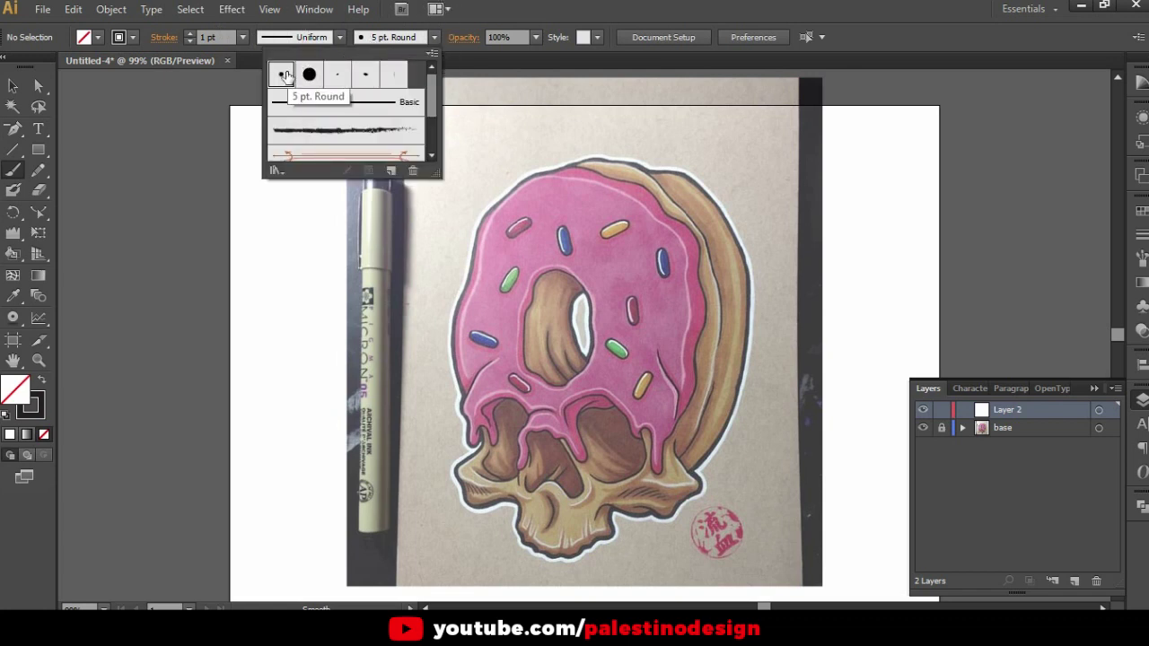
double_click(281, 74)
left_click(544, 438)
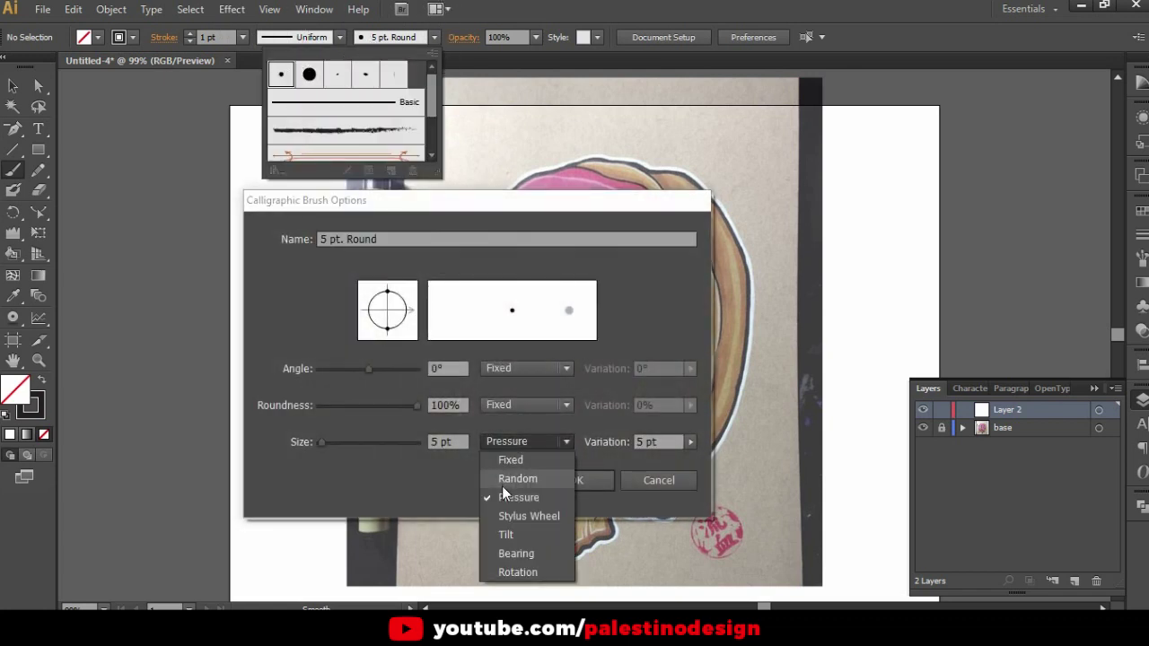
left_click(502, 457)
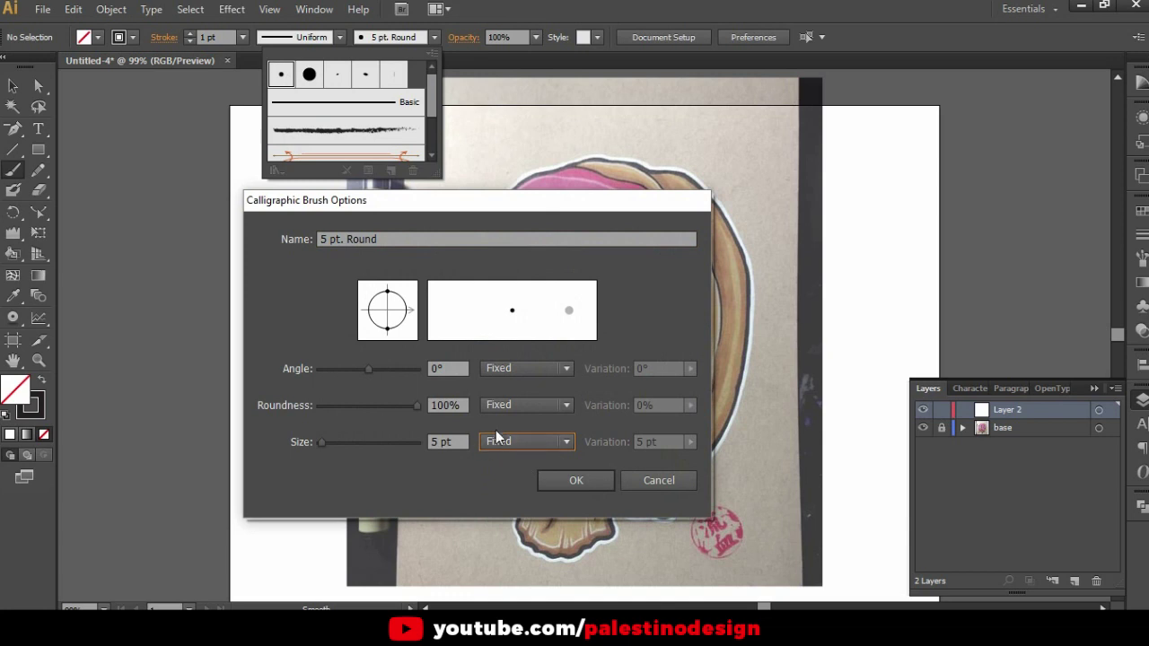
left_click(511, 440)
left_click(513, 495)
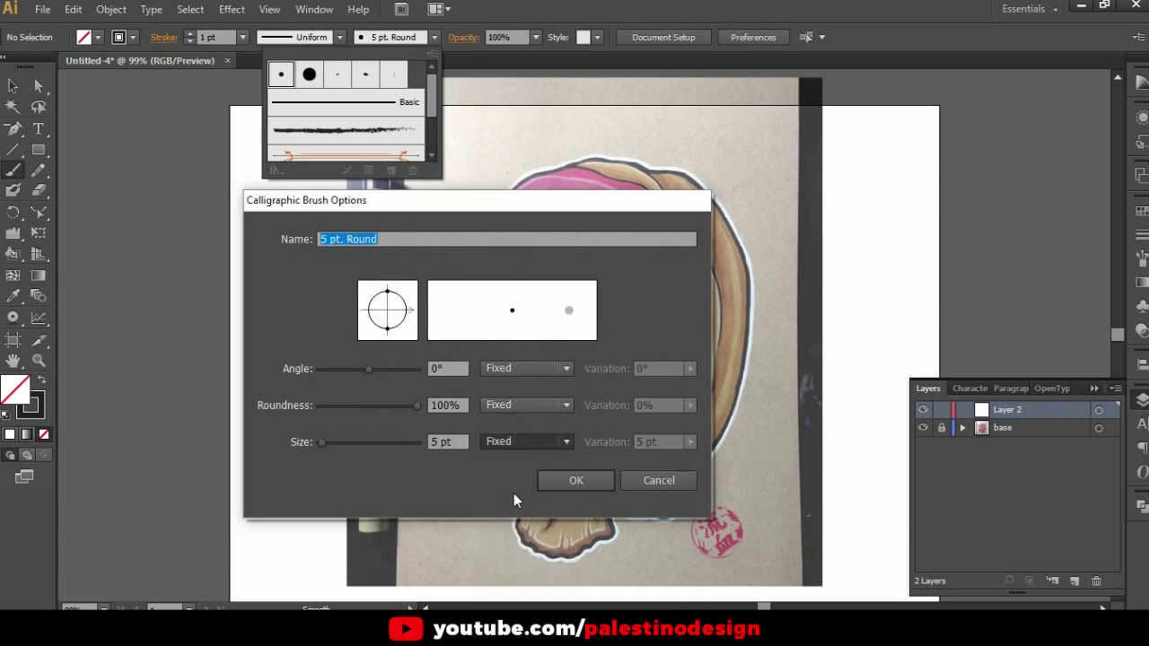
left_click(681, 444)
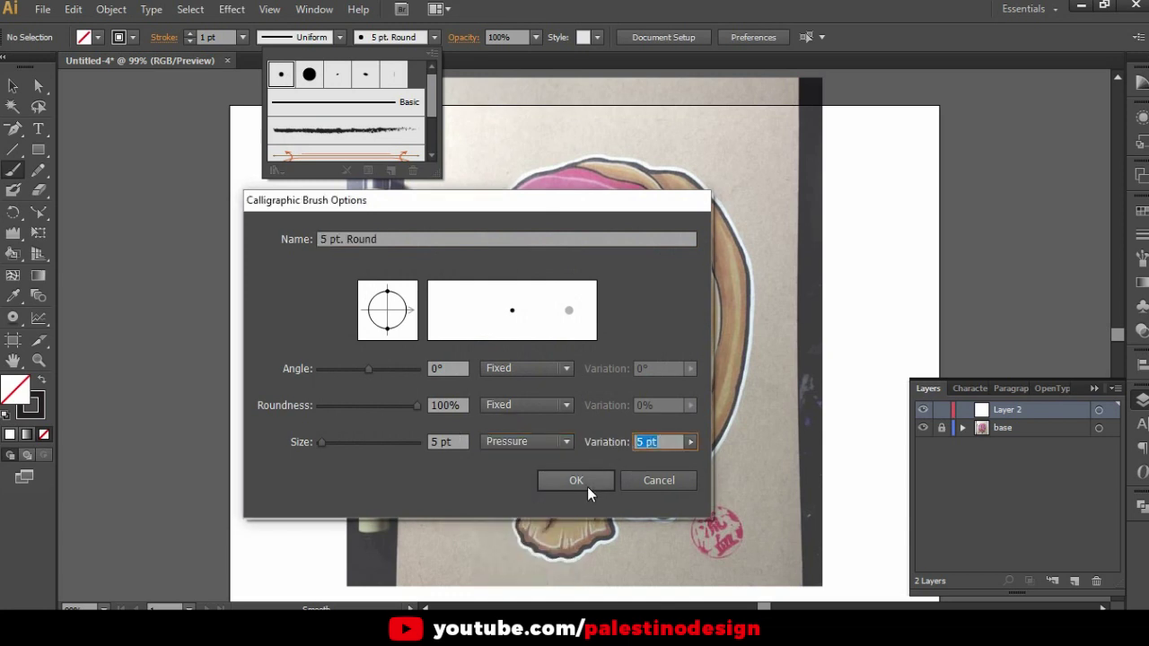
left_click(520, 441)
Confirm the pressure brush options, undo a trial stroke, and zoom in on the donut hole
left_click(557, 481)
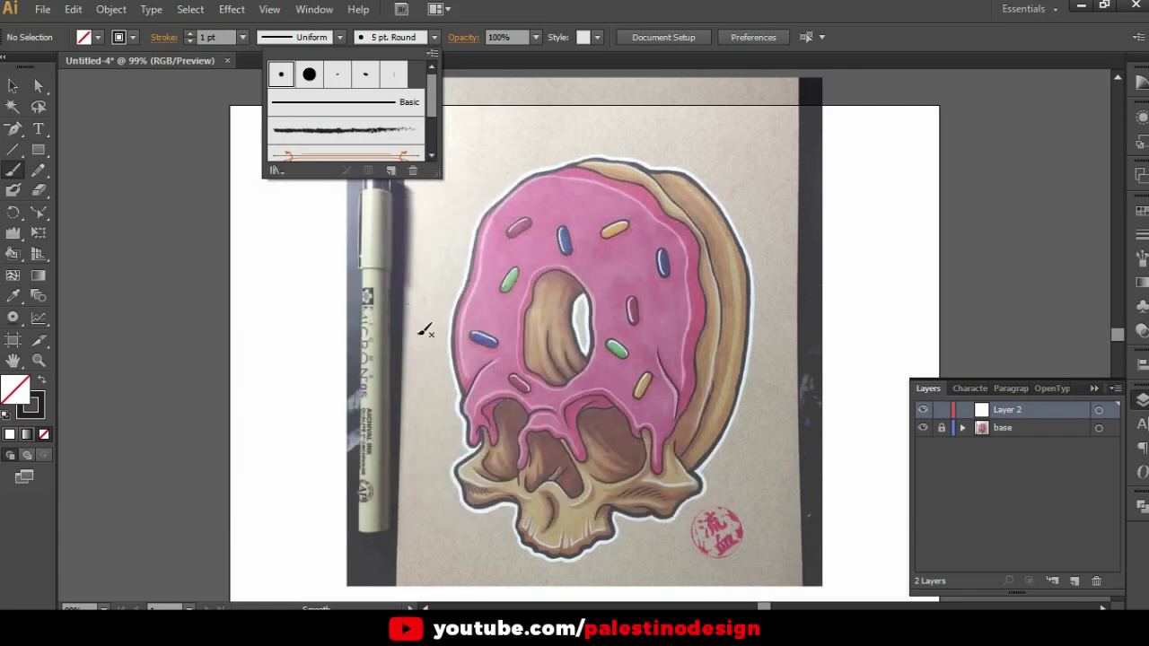
left_click(411, 315)
mouse_move(449, 359)
left_mouse_down()
mouse_move(401, 240)
mouse_move(499, 368)
left_mouse_up()
key("ctrl+z")
key("ctrl+z")
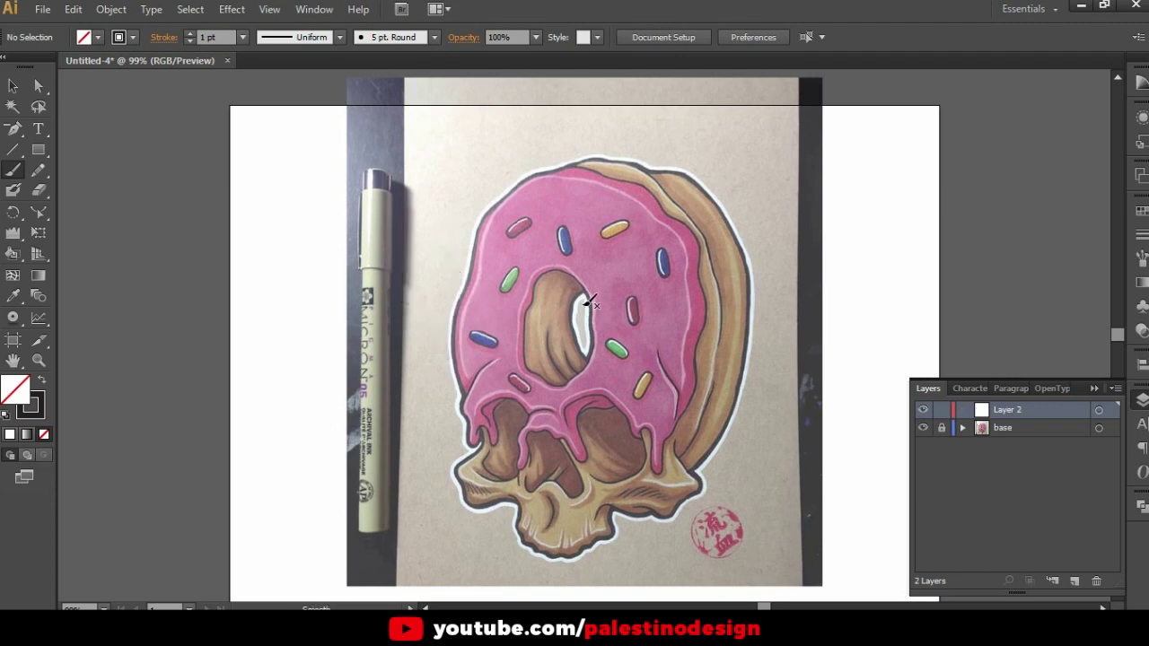
key("ctrl+plus")
key("ctrl+plus")
key("ctrl+plus")
key("ctrl+plus")
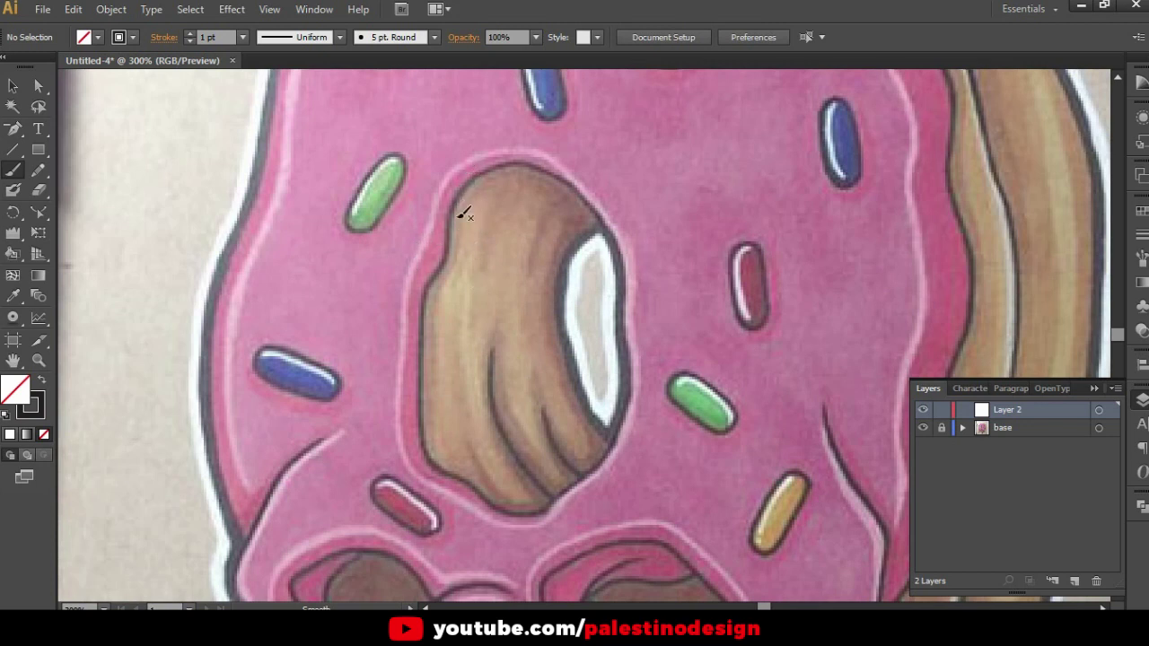
Paint black strokes along the donut hole's left edge, inner highlight edge and a fold line
mouse_move(476, 177)
left_mouse_down()
mouse_move(423, 390)
mouse_move(436, 443)
mouse_move(466, 482)
mouse_move(522, 511)
mouse_move(619, 440)
mouse_move(631, 376)
mouse_move(623, 246)
mouse_move(599, 198)
mouse_move(547, 158)
mouse_move(501, 161)
mouse_move(453, 211)
left_mouse_up()
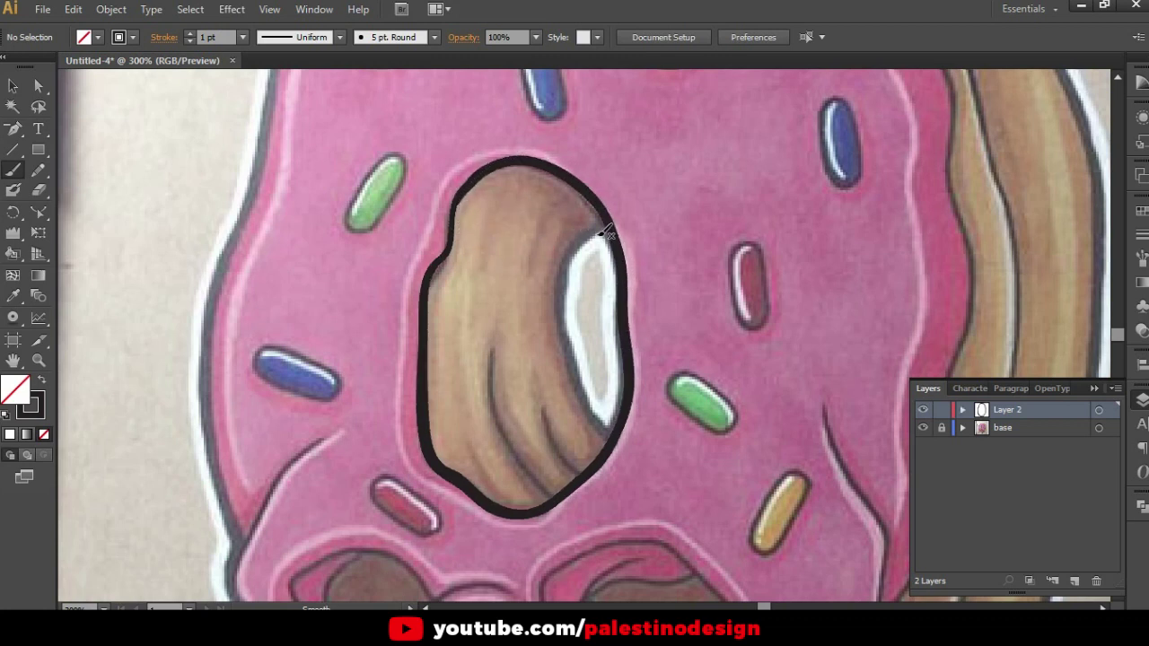
mouse_move(615, 224)
left_mouse_down()
mouse_move(571, 244)
mouse_move(556, 296)
mouse_move(569, 368)
mouse_move(613, 435)
left_mouse_up()
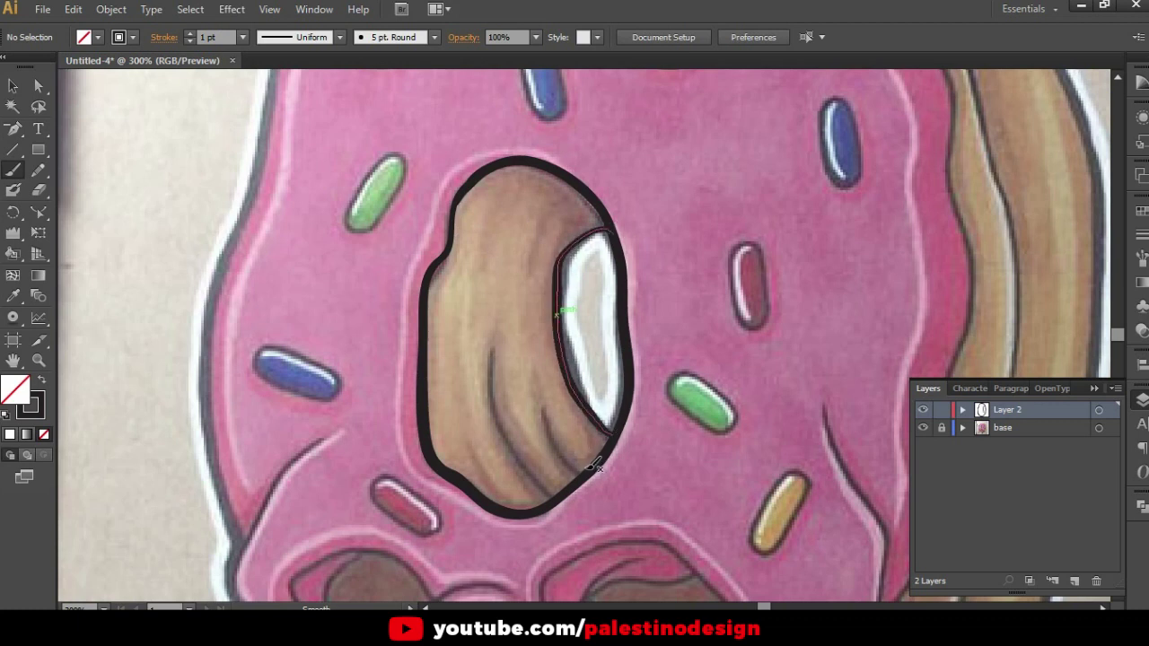
mouse_move(545, 397)
left_mouse_down()
mouse_move(574, 492)
mouse_move(529, 462)
mouse_move(498, 390)
mouse_move(494, 341)
left_mouse_up()
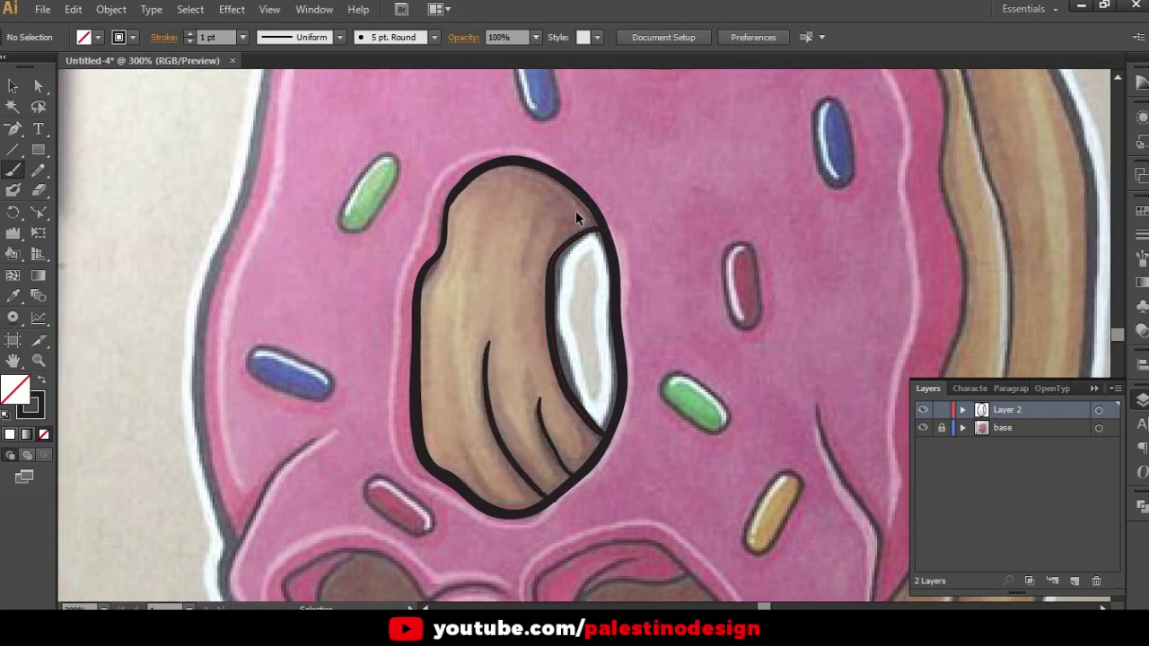
Zoom out and toggle Layer 2 and base visibility to check the line art
key("ctrl+minus")
key("ctrl+minus")
key("ctrl+minus")
left_click(924, 410)
left_click(923, 410)
left_click(922, 428)
left_click(922, 428)
scroll(567, 449, "up", 1)
Outline the glaze's left edge and the drip's inner edge above the eye socket
scroll(567, 449, "up", 1)
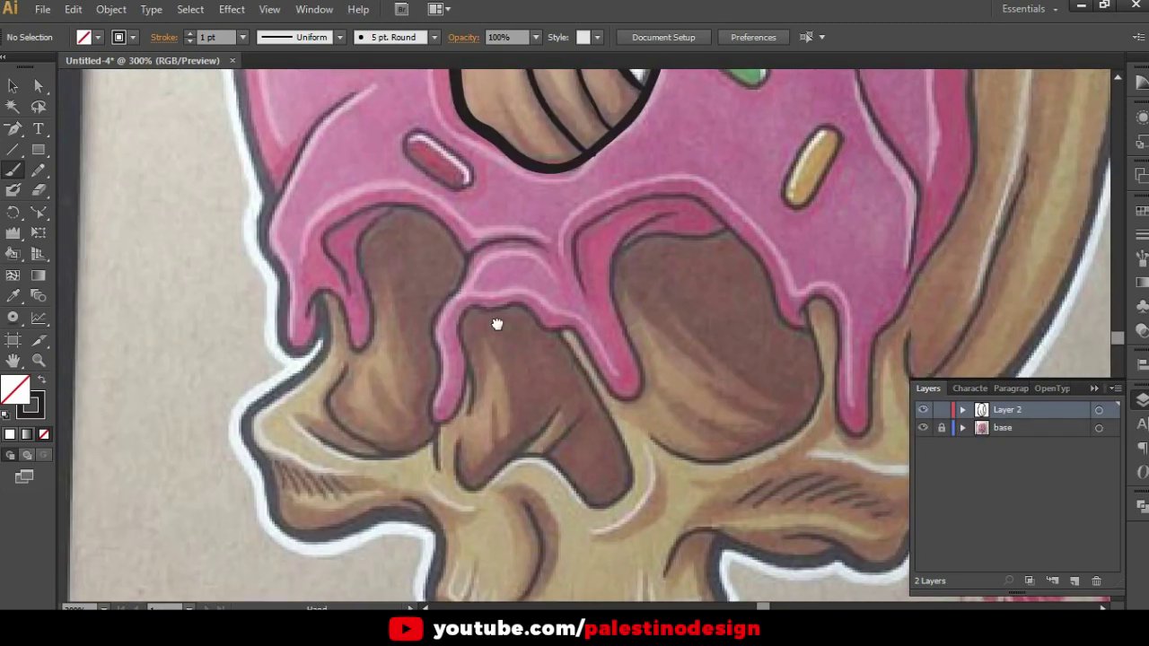
scroll(494, 326, "up", 1)
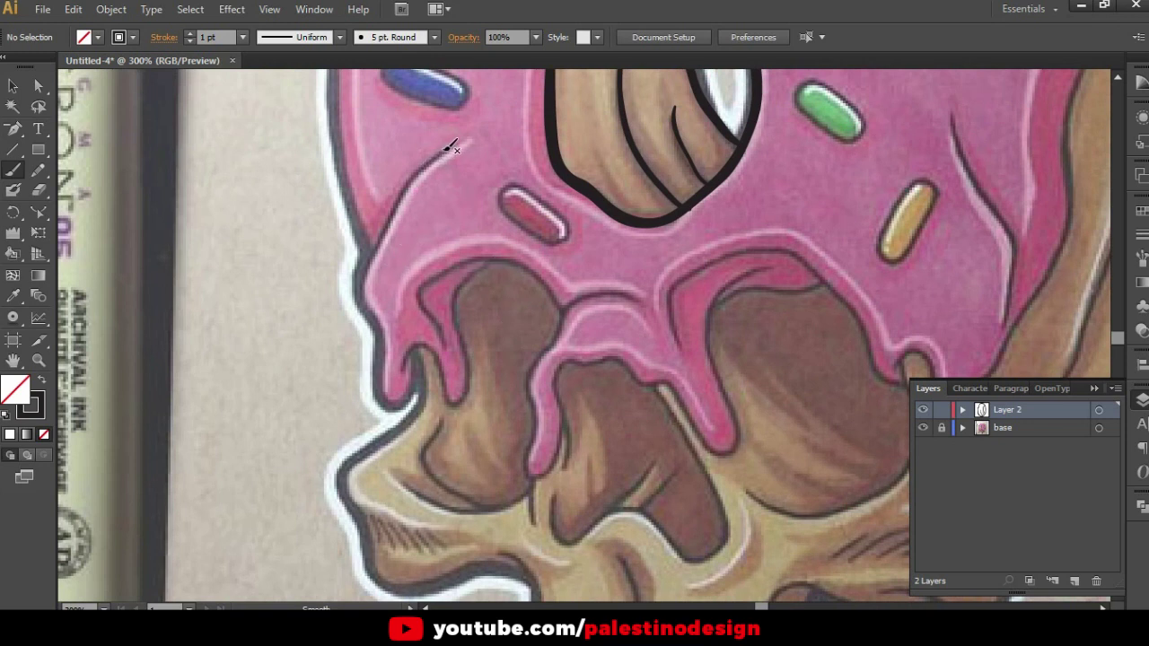
mouse_move(438, 156)
left_mouse_down()
mouse_move(374, 310)
mouse_move(416, 350)
left_mouse_up()
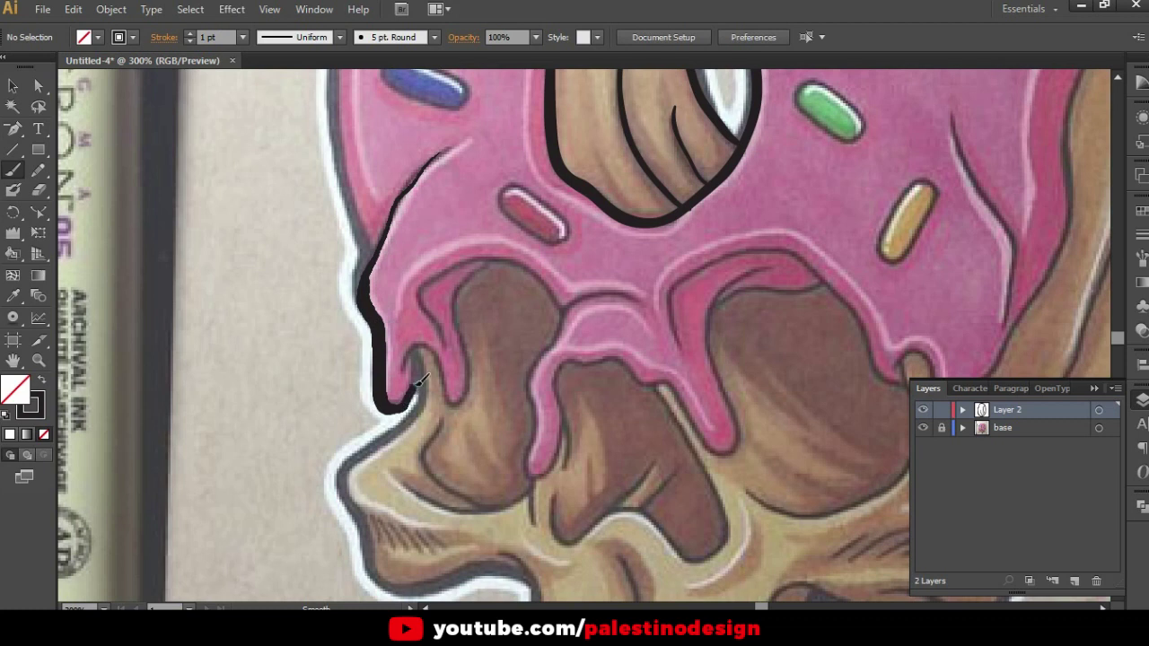
mouse_move(401, 377)
left_mouse_down()
mouse_move(409, 352)
mouse_move(437, 364)
mouse_move(453, 398)
mouse_move(468, 394)
mouse_move(466, 283)
mouse_move(489, 260)
left_mouse_up()
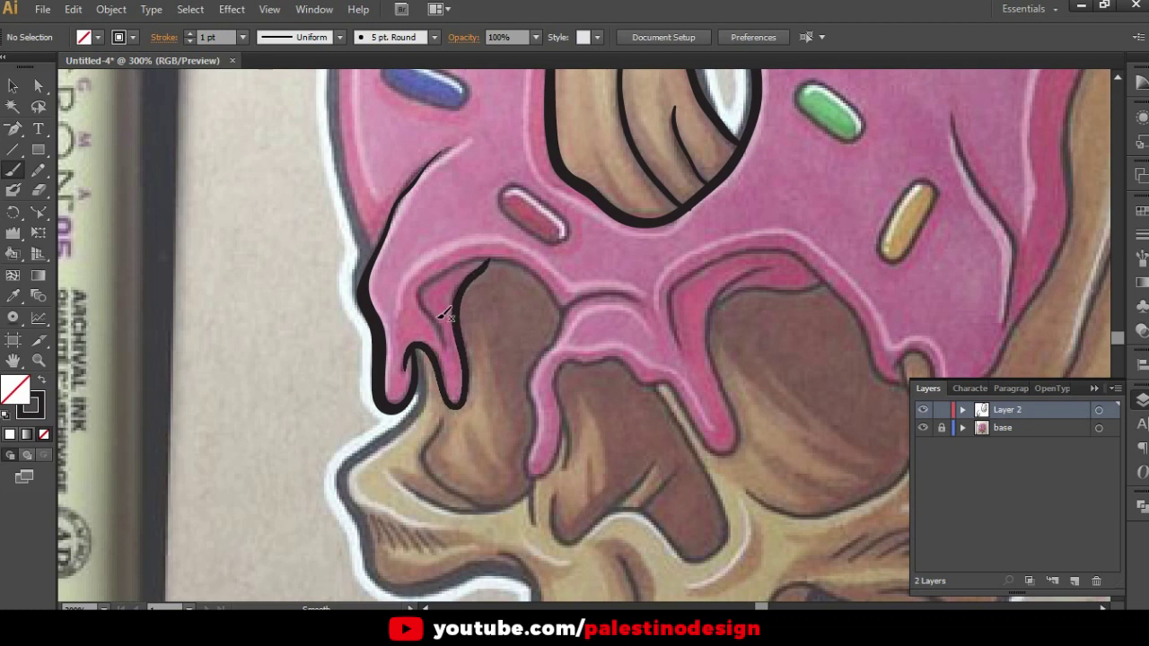
mouse_move(449, 341)
left_mouse_down()
mouse_move(422, 295)
mouse_move(453, 267)
mouse_move(507, 258)
mouse_move(551, 277)
mouse_move(560, 314)
left_mouse_up()
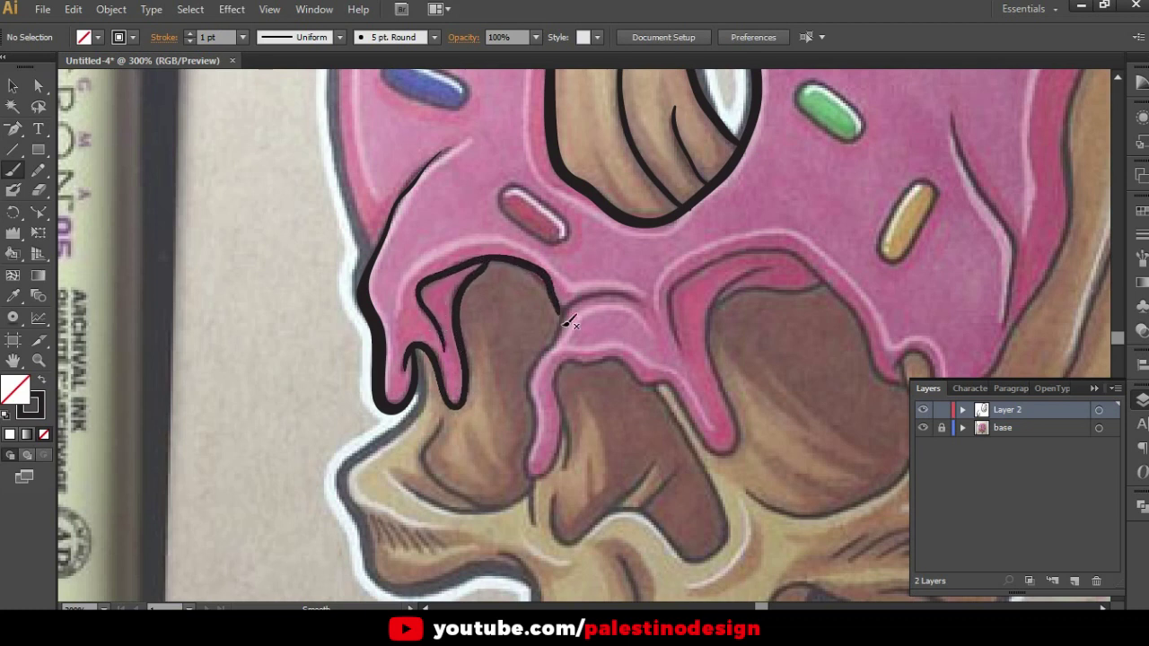
mouse_move(637, 298)
left_mouse_down()
mouse_move(589, 288)
mouse_move(562, 299)
mouse_move(533, 382)
mouse_move(539, 423)
mouse_move(524, 461)
mouse_move(549, 474)
mouse_move(562, 369)
mouse_move(585, 363)
mouse_move(634, 362)
mouse_move(736, 446)
mouse_move(710, 321)
mouse_move(741, 275)
mouse_move(768, 269)
left_mouse_up()
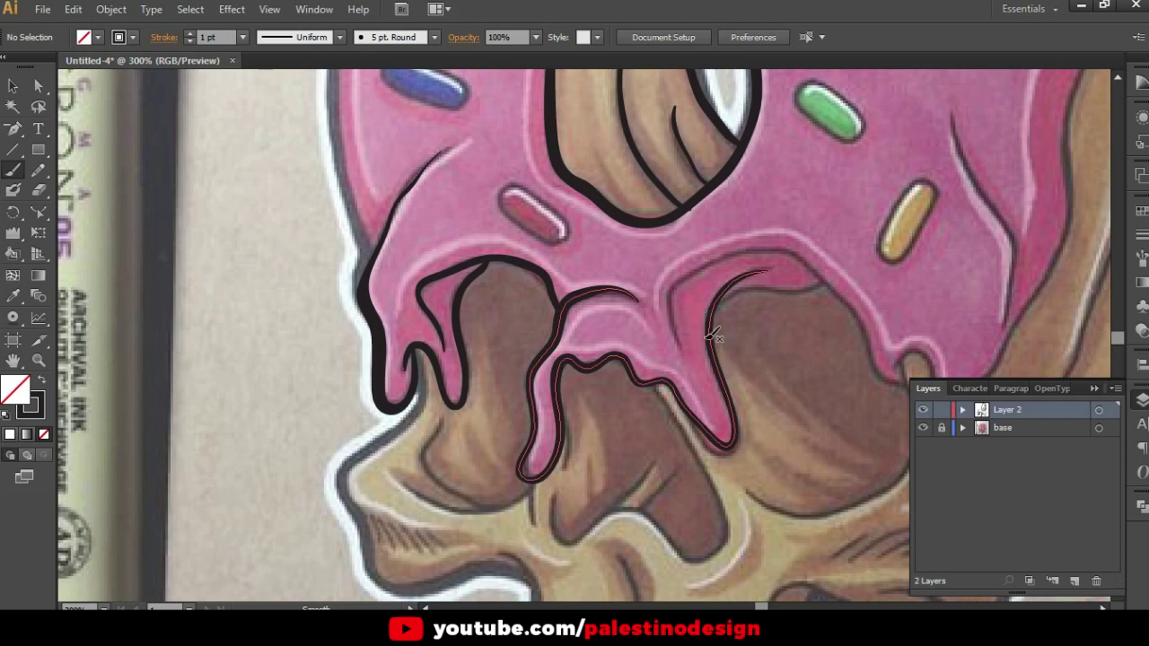
Ink the remaining drip edges, including the pink drip's right side and bottom
left_click_drag(741, 239, 497, 228)
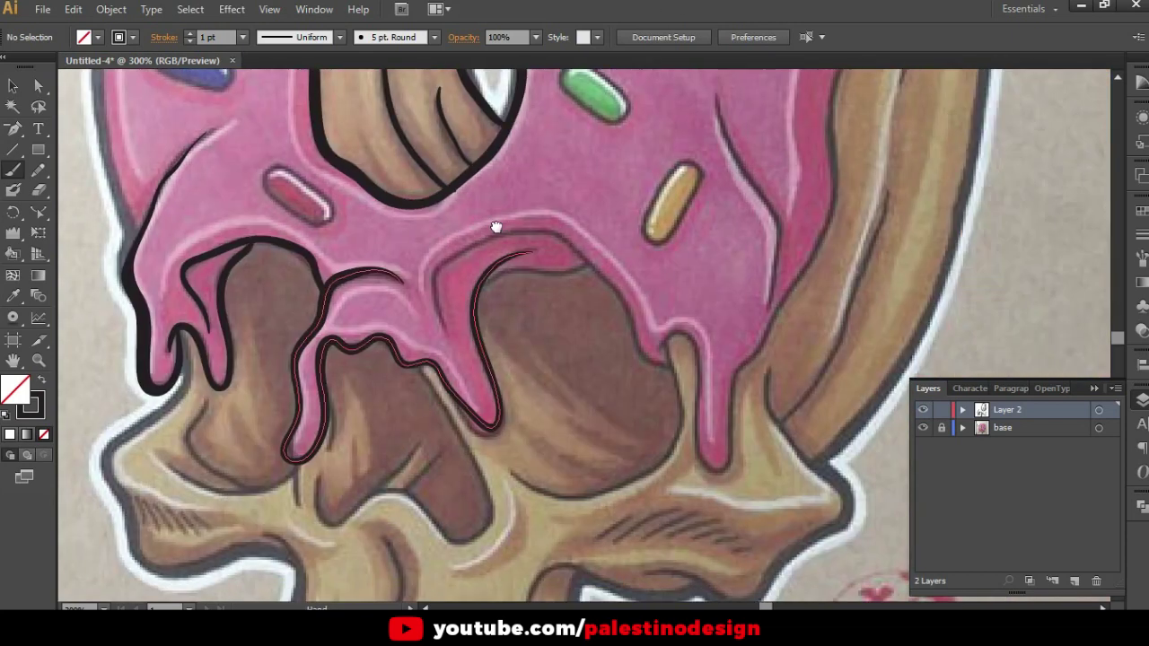
mouse_move(443, 329)
left_mouse_down()
mouse_move(457, 255)
mouse_move(619, 298)
mouse_move(669, 354)
left_mouse_up()
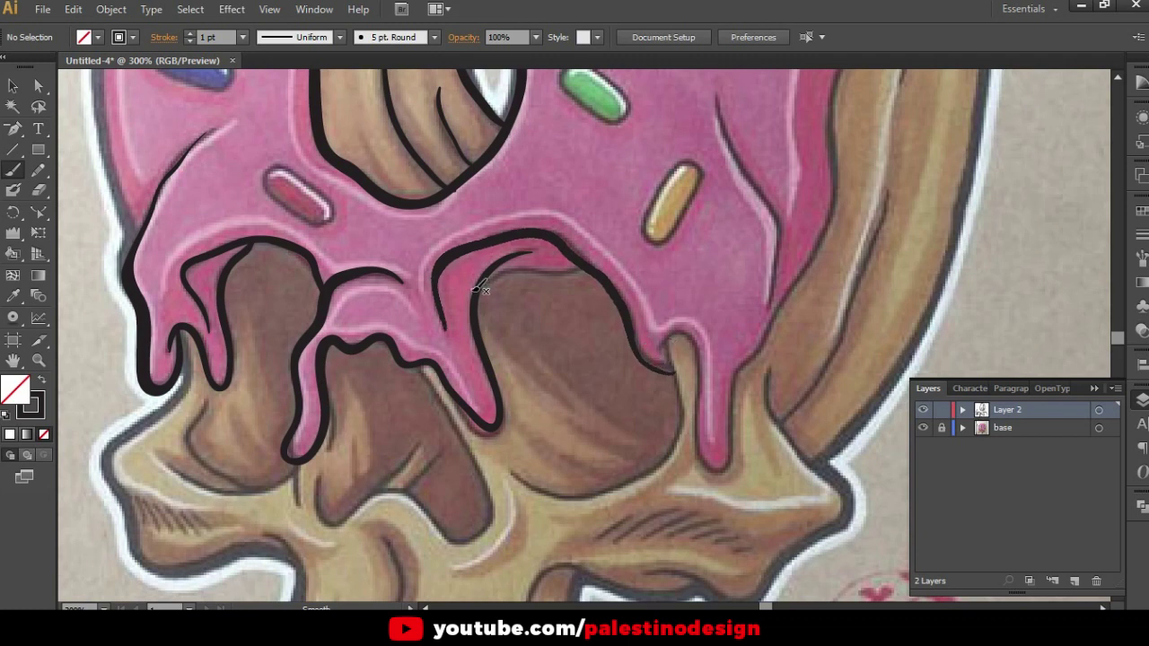
mouse_move(477, 288)
left_mouse_down()
mouse_move(510, 271)
mouse_move(597, 267)
left_mouse_up()
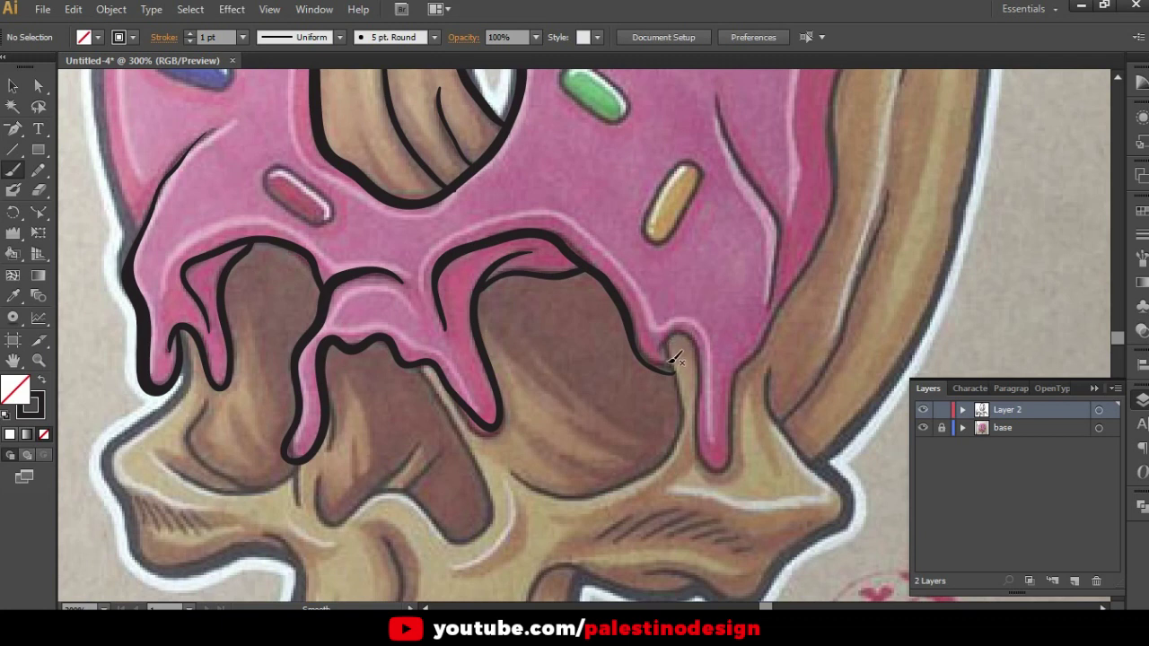
mouse_move(544, 487)
left_mouse_down()
mouse_move(594, 494)
mouse_move(641, 477)
mouse_move(687, 411)
mouse_move(673, 332)
left_mouse_up()
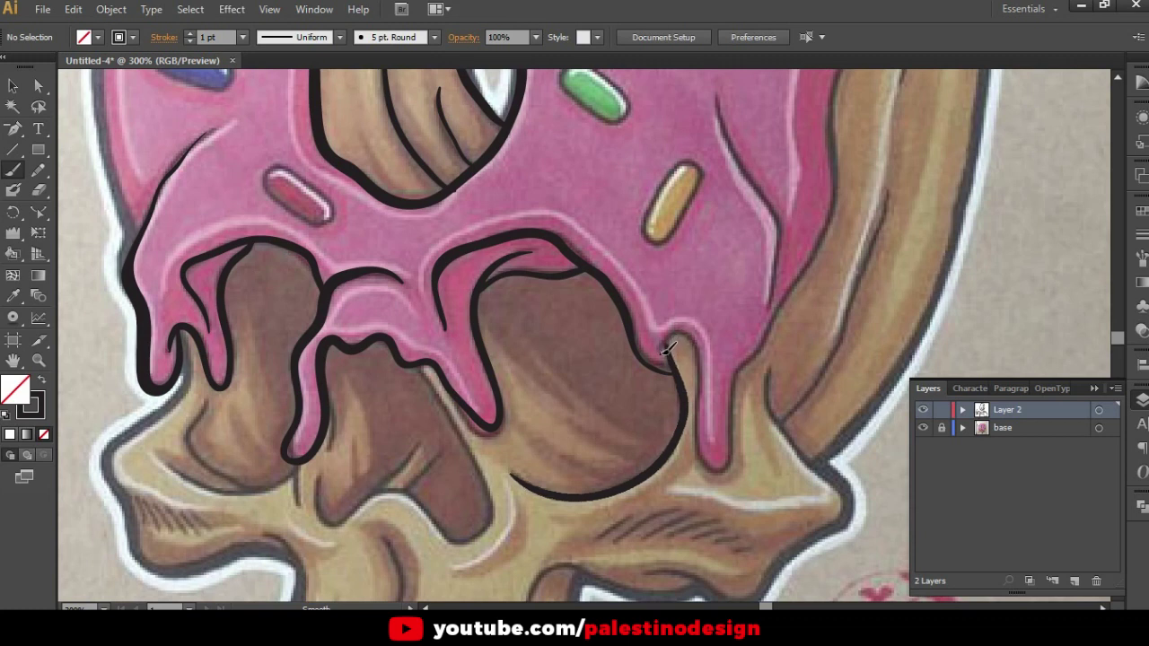
mouse_move(695, 350)
left_mouse_down()
mouse_move(706, 436)
mouse_move(723, 463)
mouse_move(753, 357)
mouse_move(840, 175)
mouse_move(752, 406)
left_mouse_up()
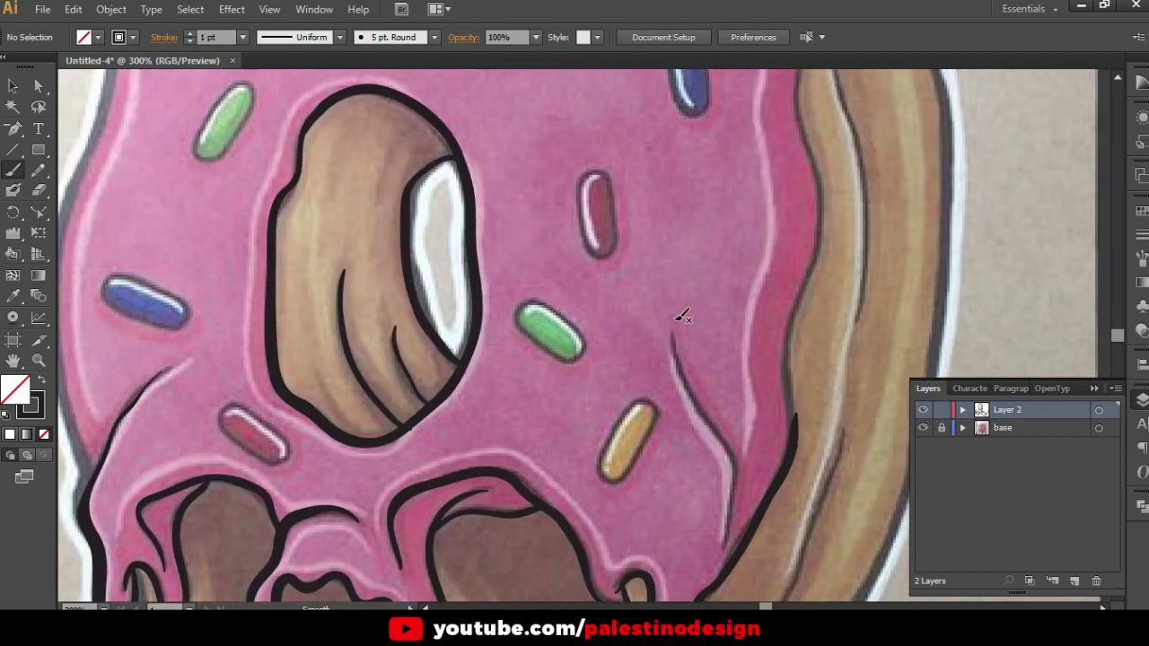
Ink the left edge of the glaze drip
mouse_move(690, 376)
left_mouse_down()
mouse_move(731, 452)
mouse_move(729, 545)
left_mouse_up()
left_click_drag(704, 282, 682, 393)
scroll(683, 400, "down", 5)
scroll(589, 347, "up", 1)
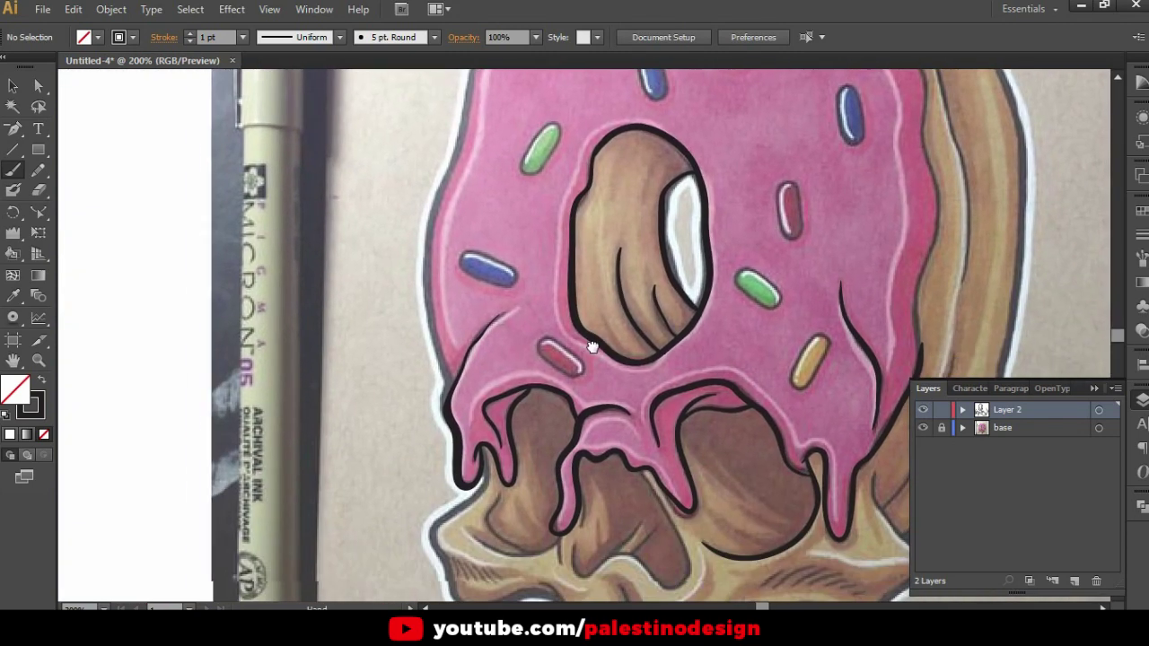
scroll(454, 398, "up", 3)
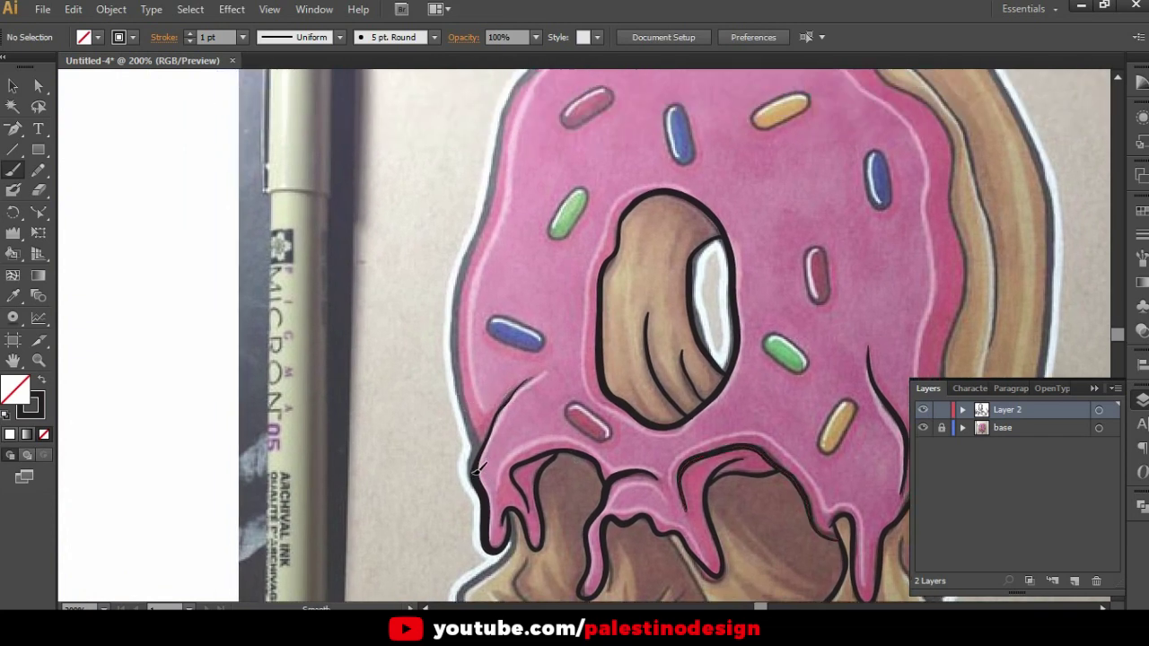
Trace the donut's left and upper-left outline and the glaze edge meeting the crust
mouse_move(478, 445)
left_mouse_down()
mouse_move(452, 295)
mouse_move(507, 130)
left_mouse_up()
left_click_drag(587, 219, 455, 346)
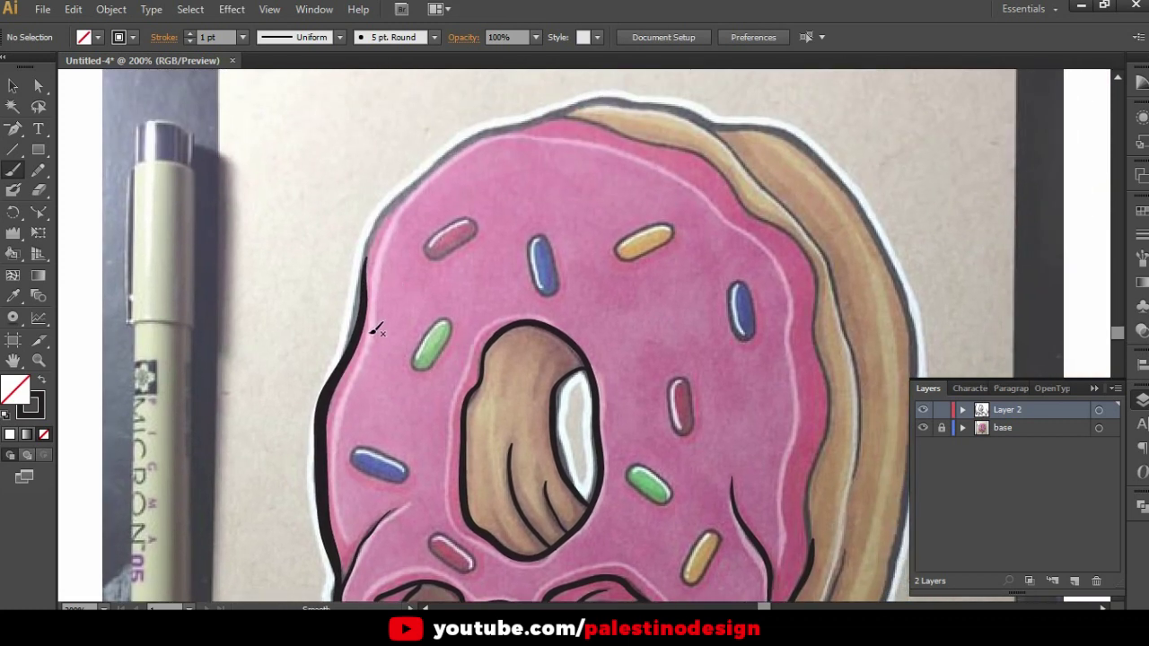
mouse_move(367, 281)
left_mouse_down()
mouse_move(397, 199)
mouse_move(467, 138)
mouse_move(589, 99)
mouse_move(649, 100)
mouse_move(731, 133)
left_mouse_up()
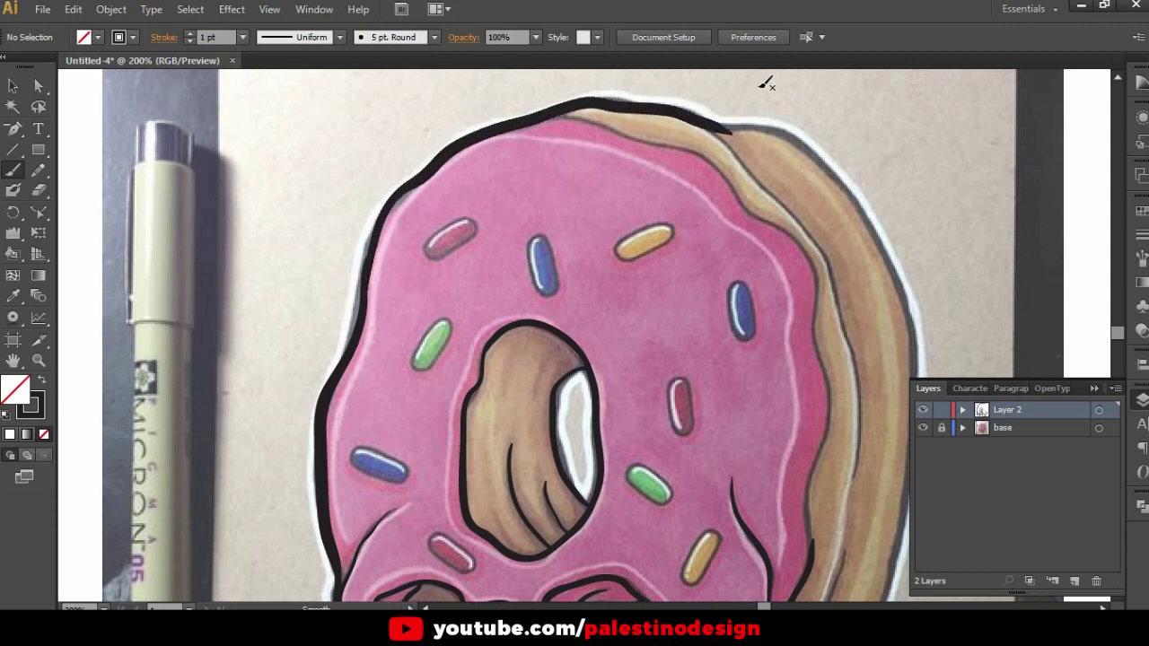
left_click_drag(745, 211, 532, 161)
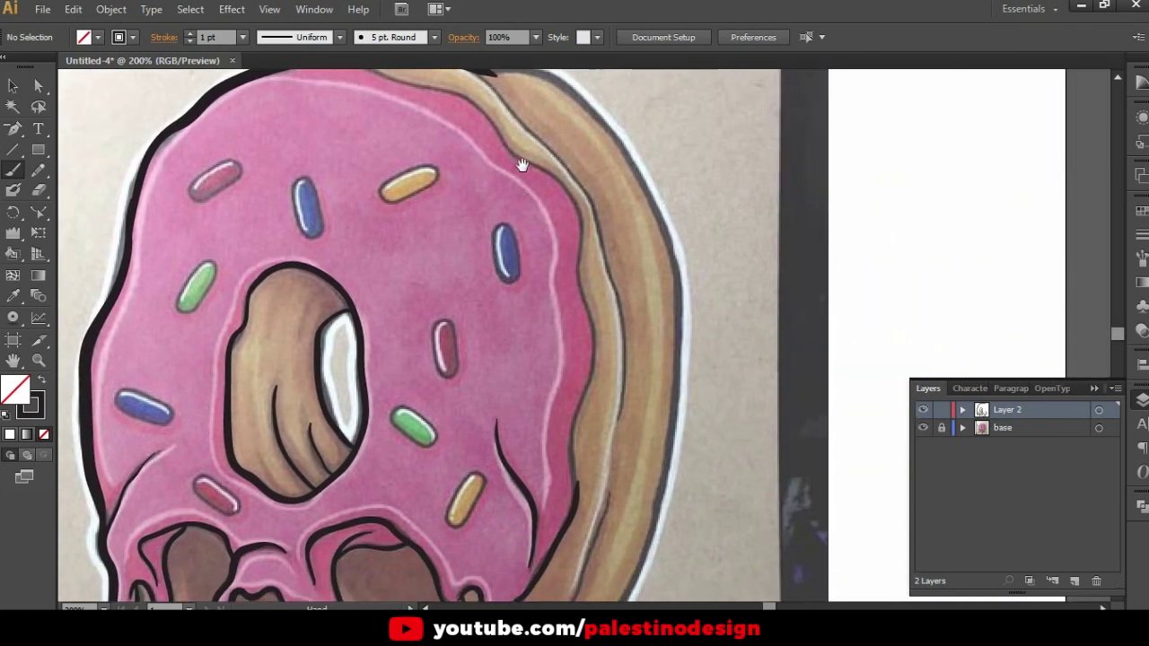
scroll(531, 162, "up", 2)
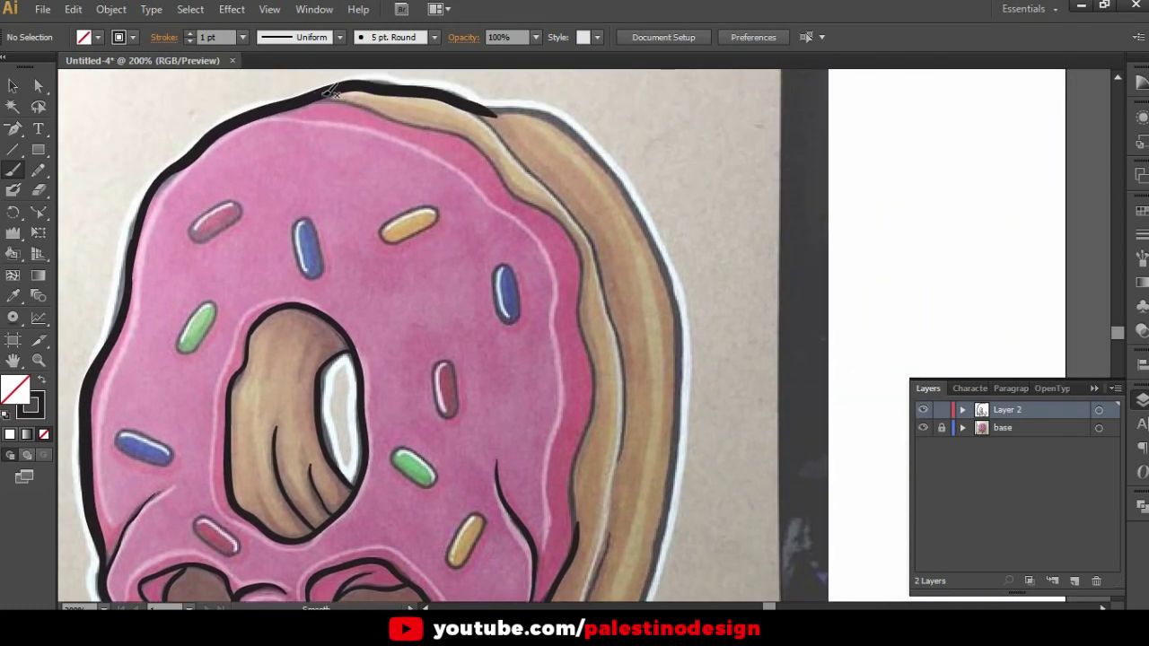
left_click_drag(453, 131, 496, 164)
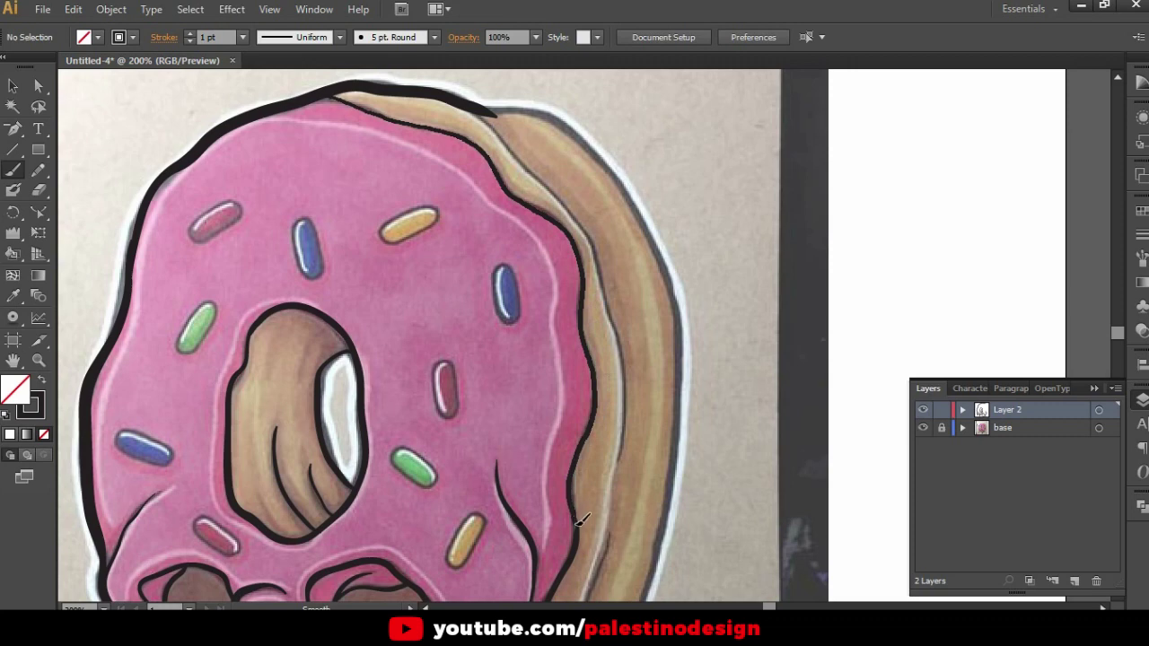
scroll(600, 527, "up", 2)
scroll(597, 526, "up", 2)
Nudge the glaze-edge stroke's end anchor into place with Direct Selection
key("a")
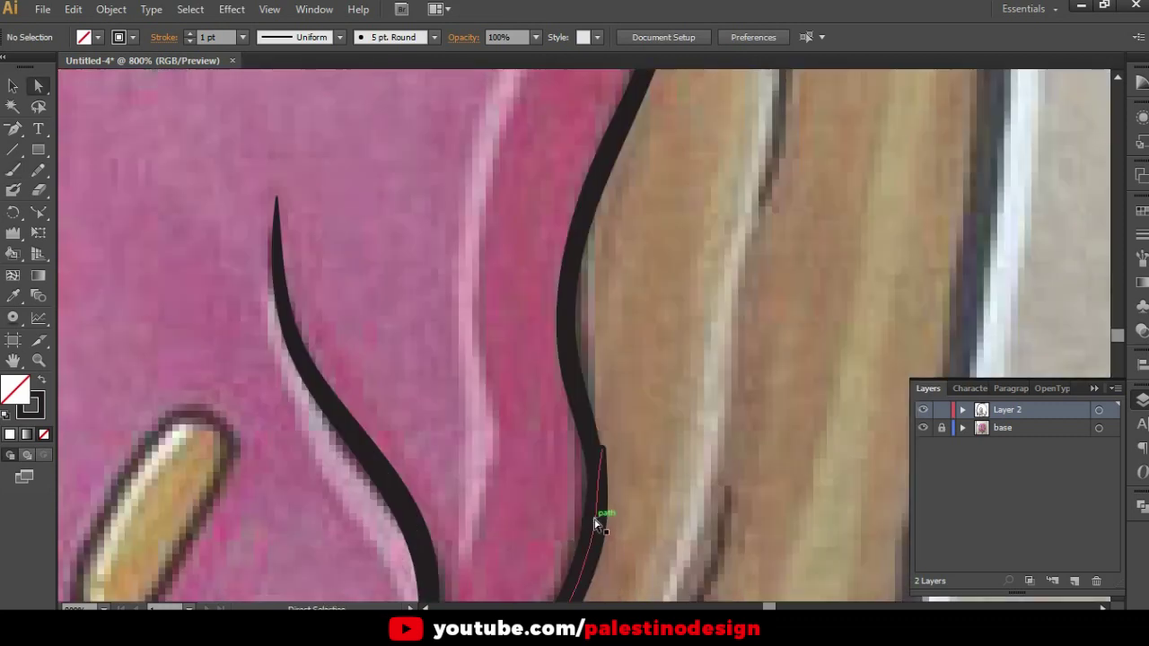
left_click(598, 519)
left_click_drag(600, 448, 595, 483)
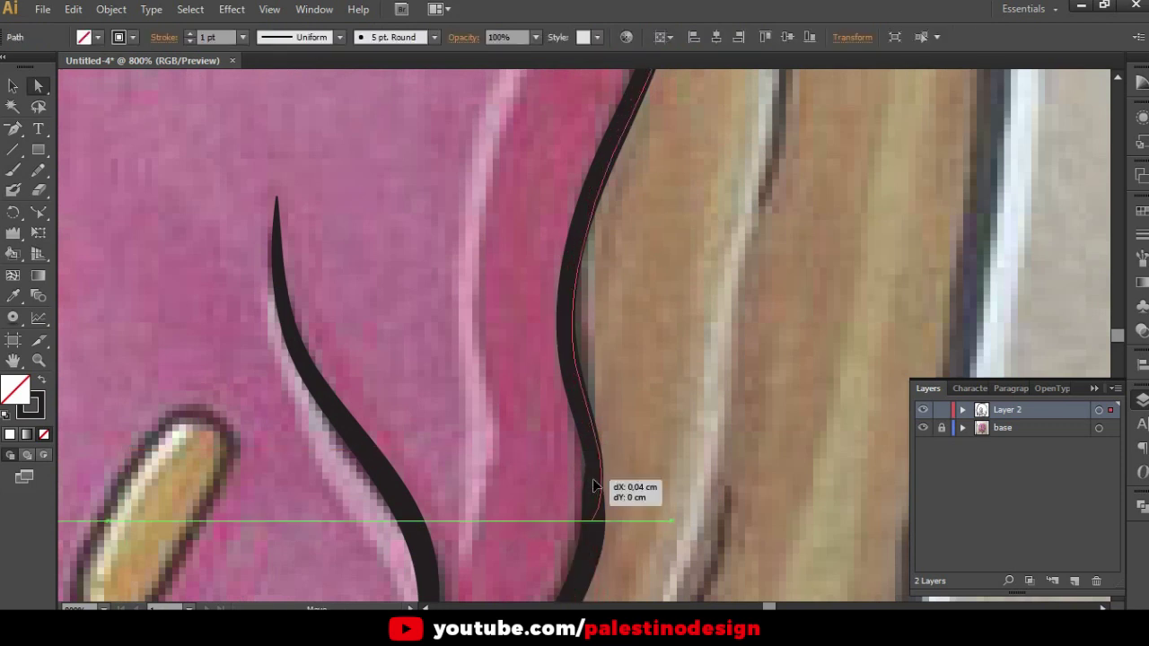
left_click_drag(595, 450, 597, 452)
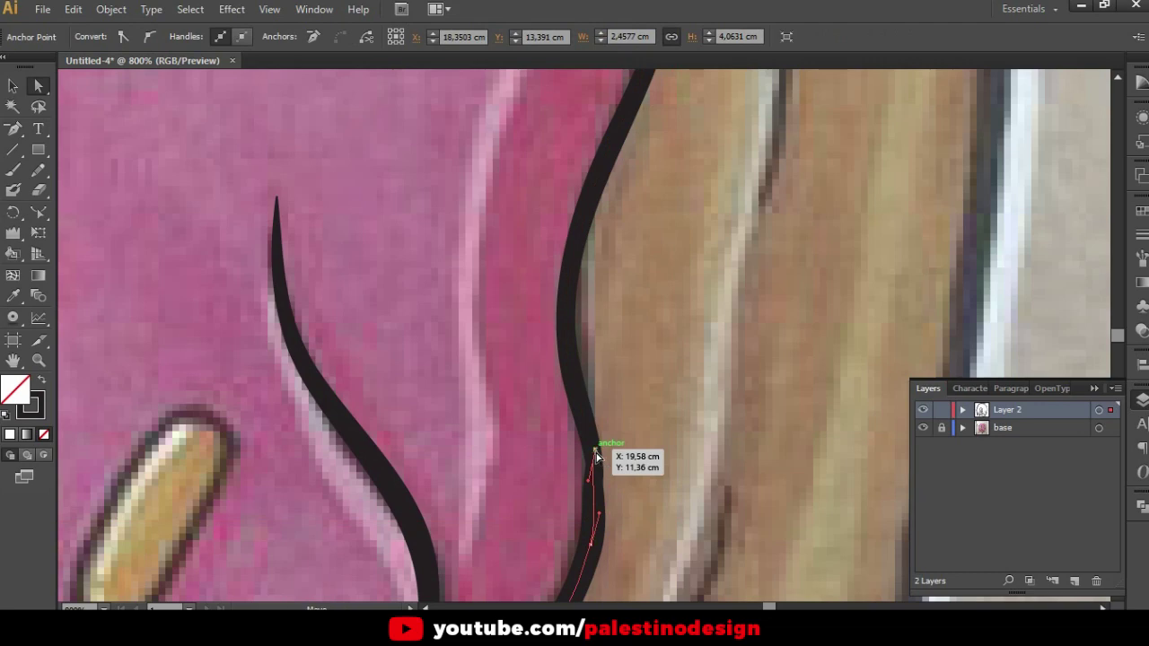
left_click(658, 479)
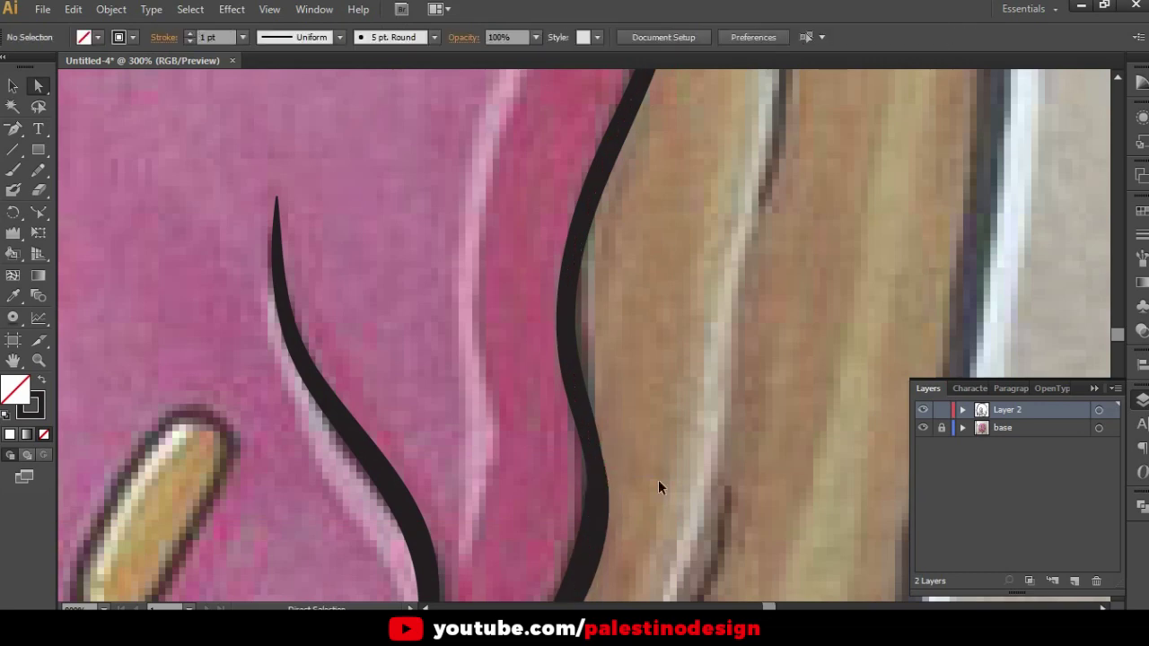
key("ctrl+minus")
key("ctrl+minus")
key("ctrl+minus")
key("b")
scroll(682, 404, "up", 1)
Ink the glaze's right edge against the crust and the crust's inner edge near the bottom
scroll(736, 333, "down", 2)
scroll(682, 376, "down", 1)
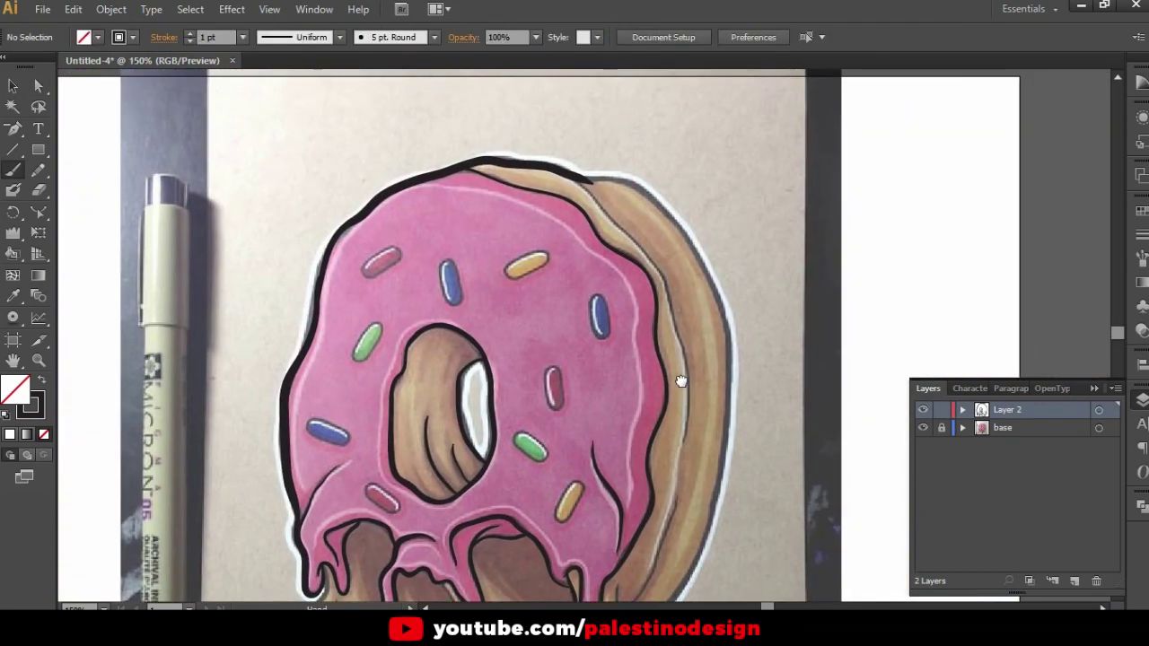
scroll(764, 323, "up", 2)
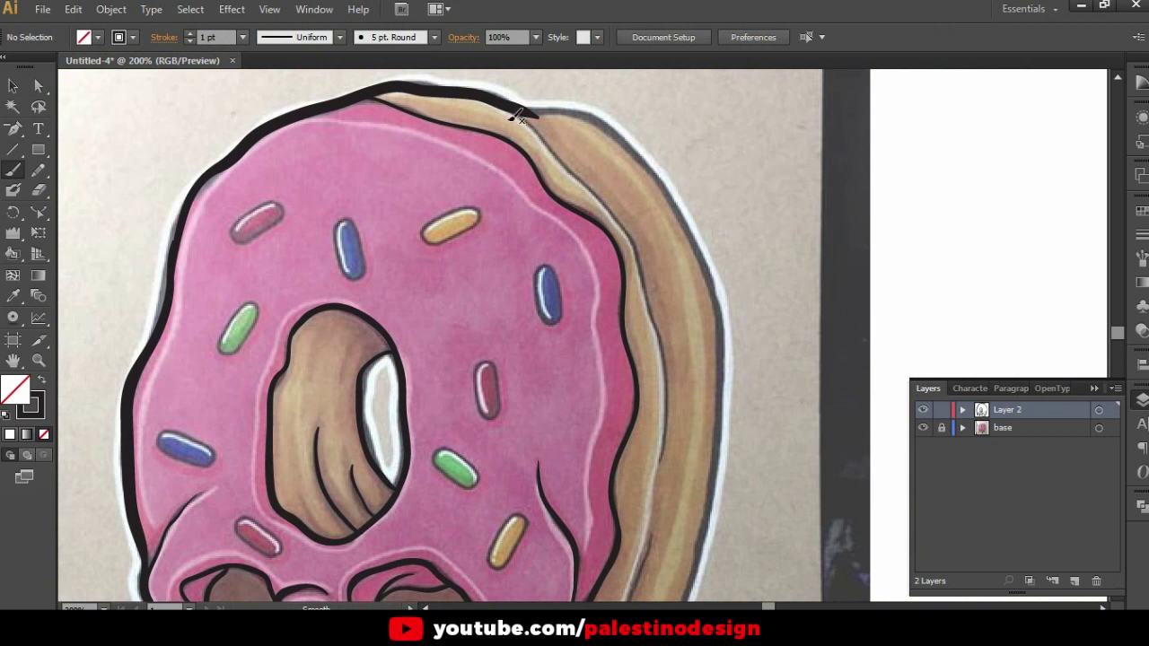
mouse_move(558, 154)
left_mouse_down()
mouse_move(666, 354)
mouse_move(658, 521)
mouse_move(682, 469)
mouse_move(682, 357)
left_mouse_up()
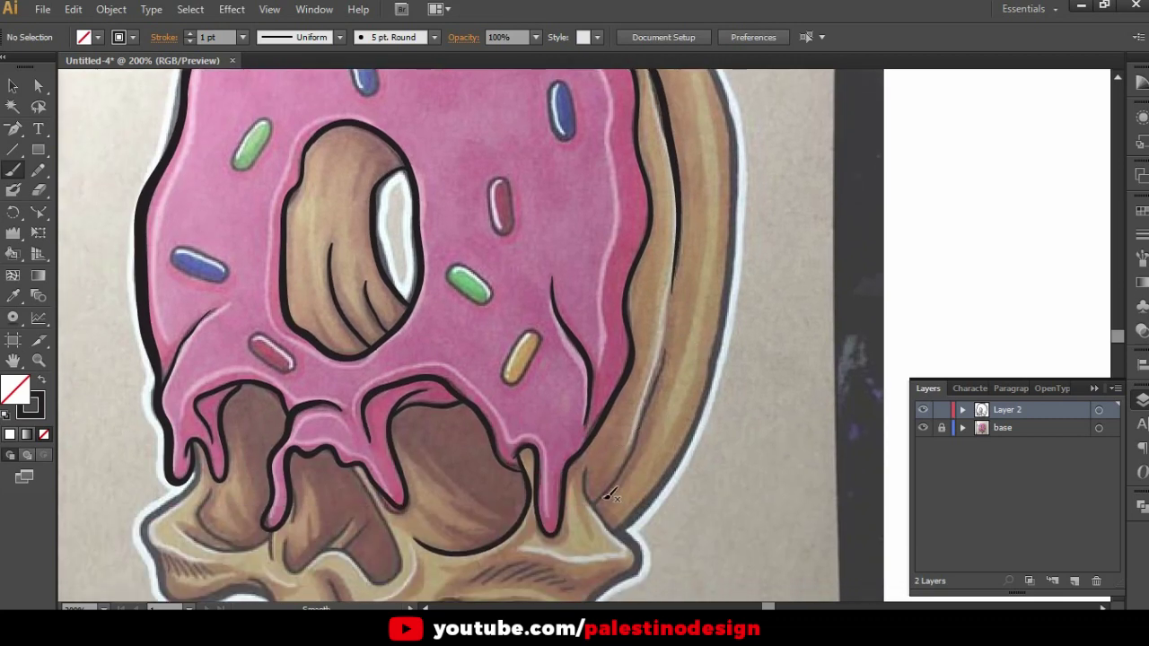
mouse_move(606, 492)
left_mouse_down()
mouse_move(642, 440)
mouse_move(689, 309)
left_mouse_up()
scroll(659, 283, "down", 3)
scroll(641, 423, "up", 3)
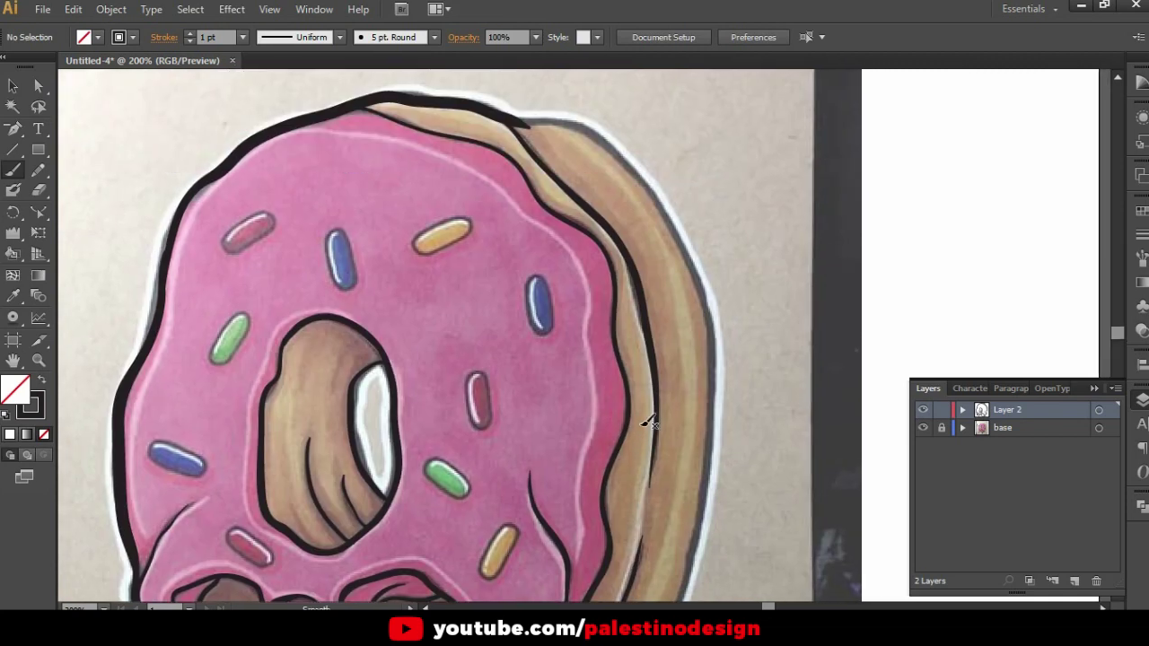
Ink the crust's outer and lower edges, redrawing the too-thick outer stroke
mouse_move(535, 120)
left_mouse_down()
mouse_move(580, 126)
mouse_move(619, 149)
mouse_move(702, 286)
mouse_move(723, 413)
mouse_move(689, 596)
left_mouse_up()
key("ctrl+z")
mouse_move(514, 112)
left_mouse_down()
mouse_move(610, 141)
mouse_move(691, 261)
mouse_move(718, 333)
mouse_move(725, 420)
mouse_move(718, 584)
mouse_move(636, 282)
mouse_move(637, 231)
left_mouse_up()
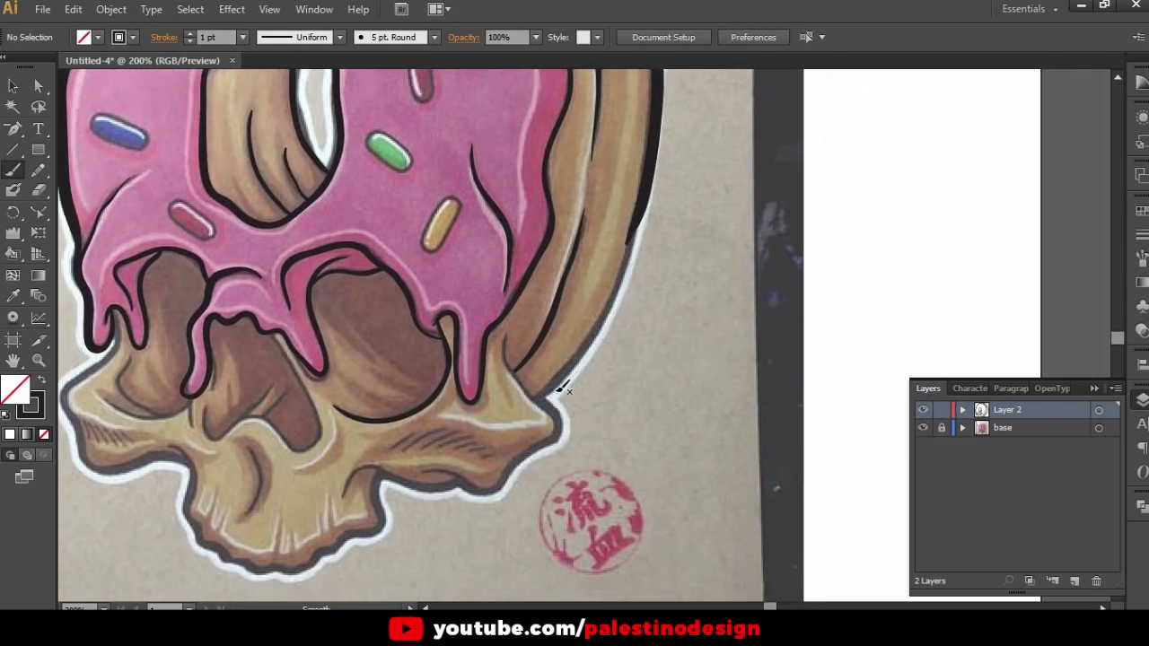
mouse_move(508, 353)
left_mouse_down()
mouse_move(562, 429)
mouse_move(504, 480)
mouse_move(425, 465)
left_mouse_up()
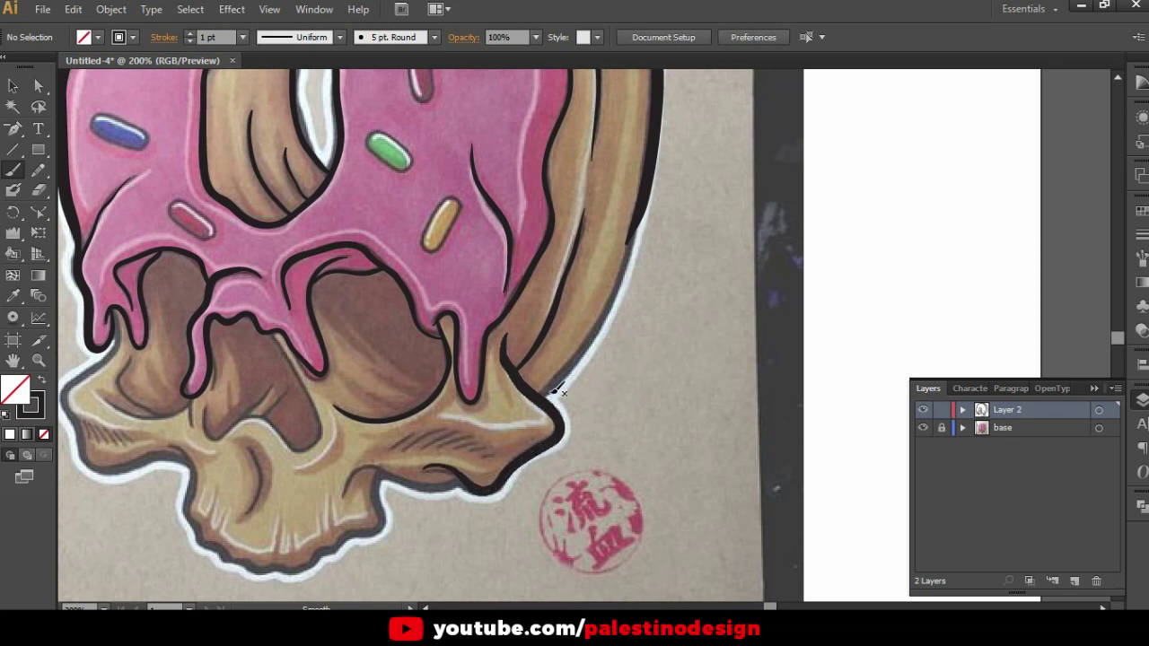
Ink the crust's outer right edge, redrawing the stroke until it fits
mouse_move(554, 382)
left_mouse_down()
mouse_move(624, 300)
mouse_move(660, 154)
left_mouse_up()
key("ctrl+z")
mouse_move(566, 368)
left_mouse_down()
mouse_move(633, 269)
mouse_move(660, 154)
left_mouse_up()
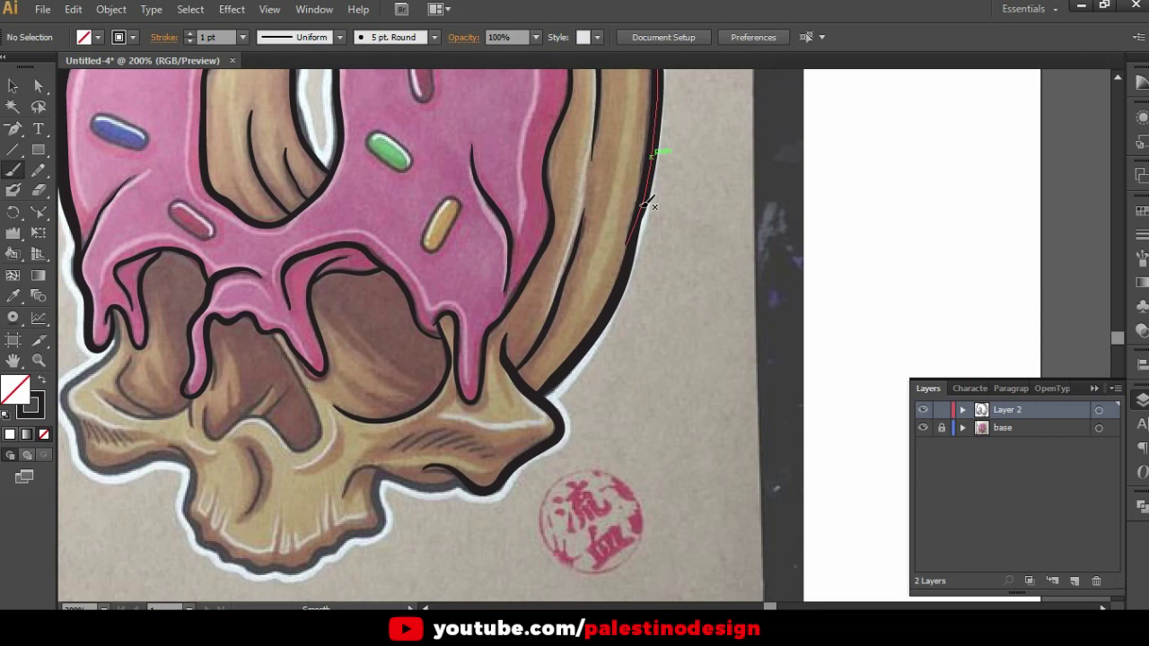
key("ctrl+z")
mouse_move(556, 383)
left_mouse_down()
mouse_move(631, 278)
mouse_move(662, 154)
left_mouse_up()
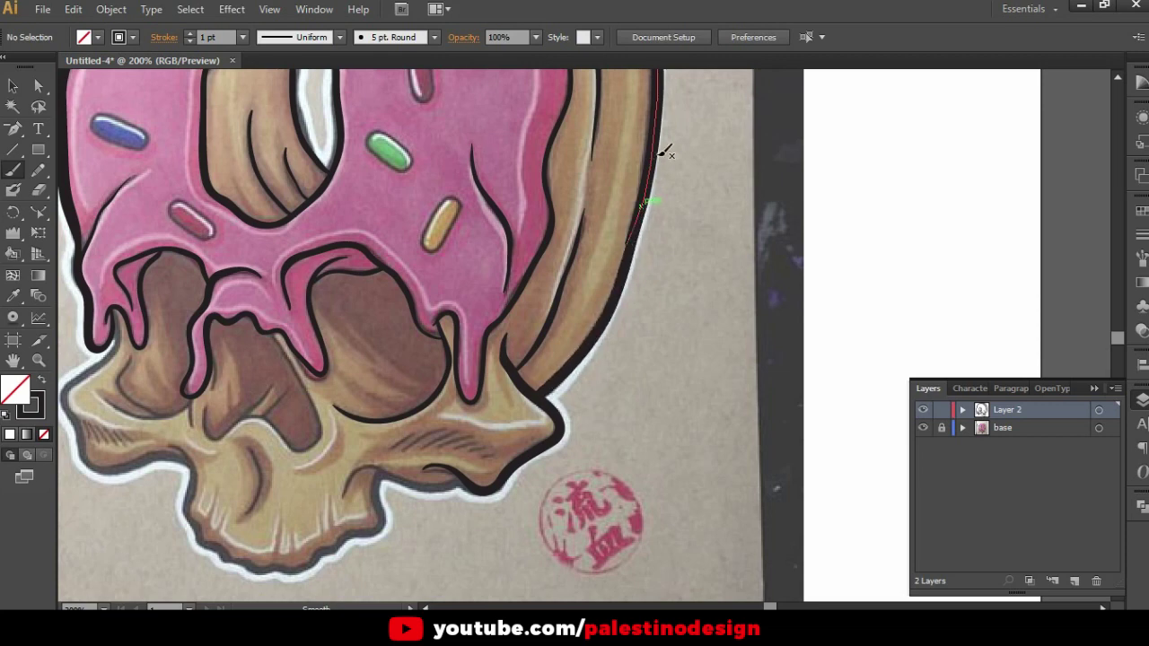
scroll(623, 169, "up", 2)
Reposition the crust-edge stroke's end anchor with Direct Selection
key("a")
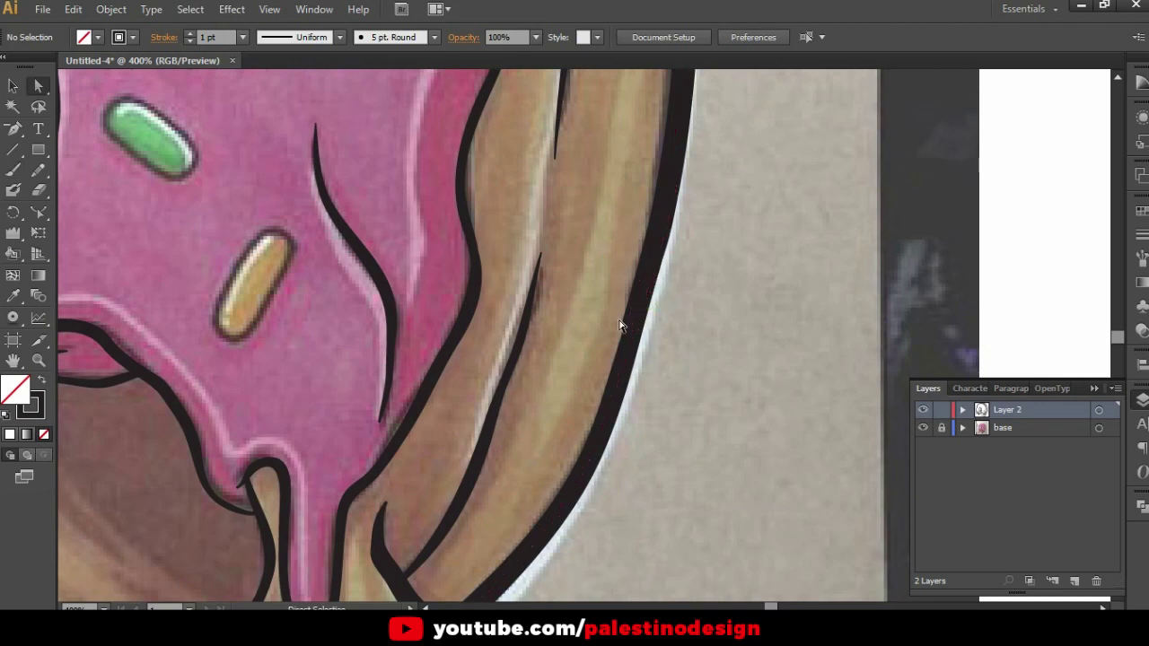
left_click(624, 326)
left_click_drag(626, 331, 635, 338)
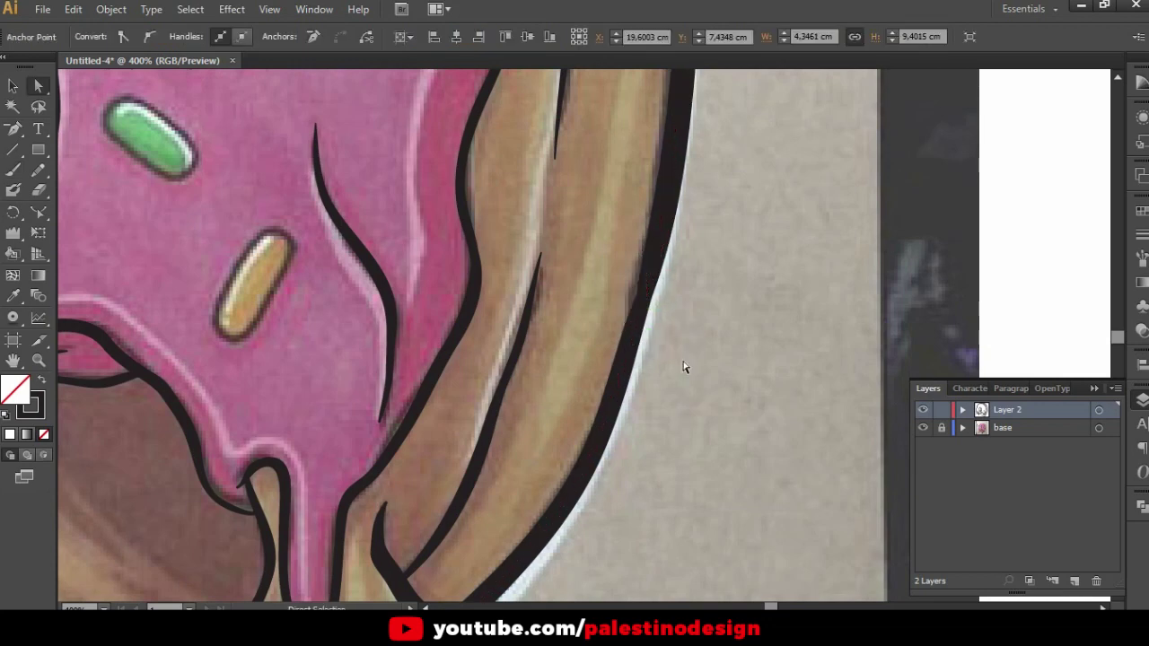
scroll(682, 377, "down", 5)
left_click(679, 338)
scroll(574, 449, "down", 1)
scroll(538, 539, "up", 1)
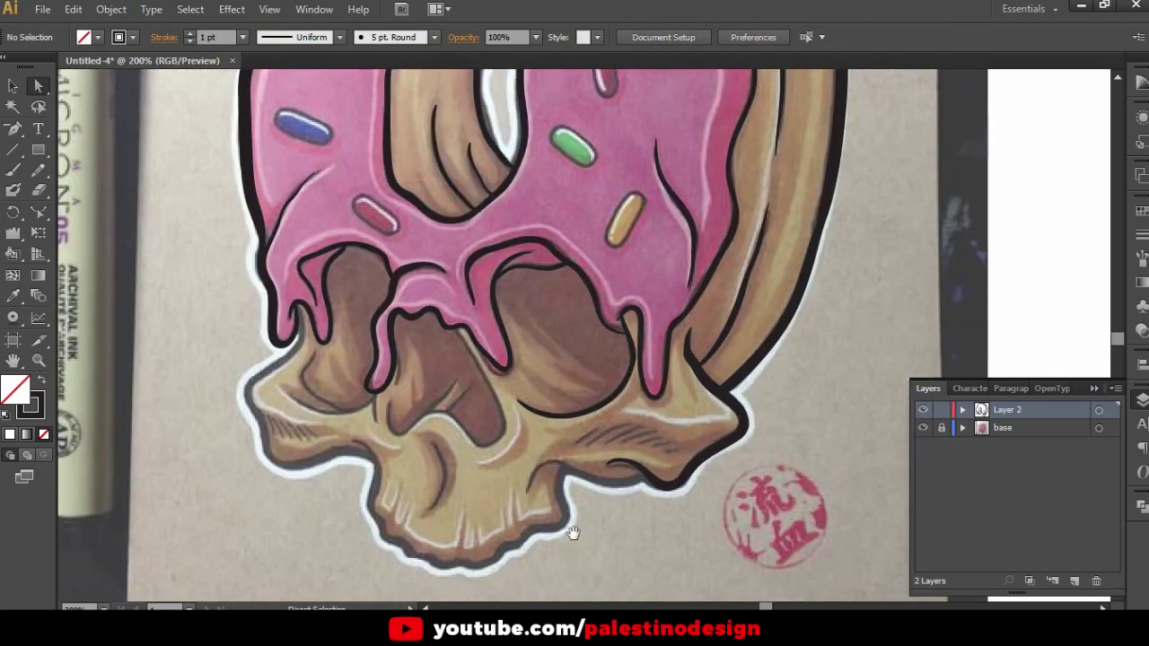
scroll(552, 404, "up", 1)
scroll(559, 383, "up", 1)
Ink the skull's lower edge, a cheek crease and hatch lines in the shaded area
key("b")
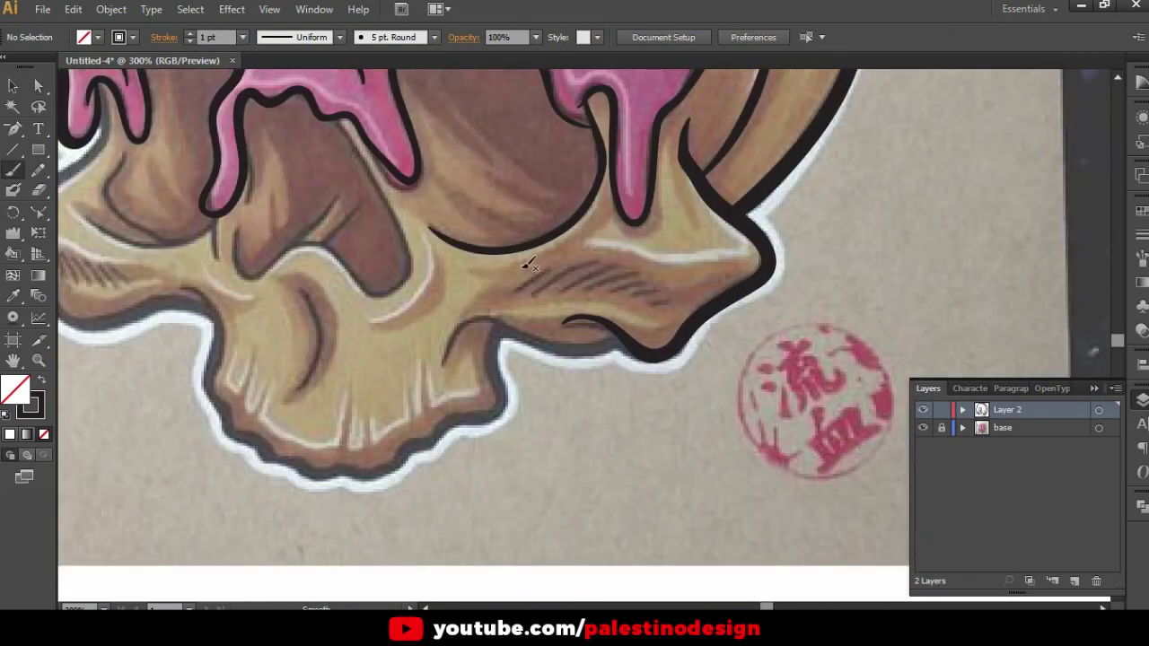
left_click_drag(443, 357, 592, 352)
left_click_drag(620, 339, 673, 341)
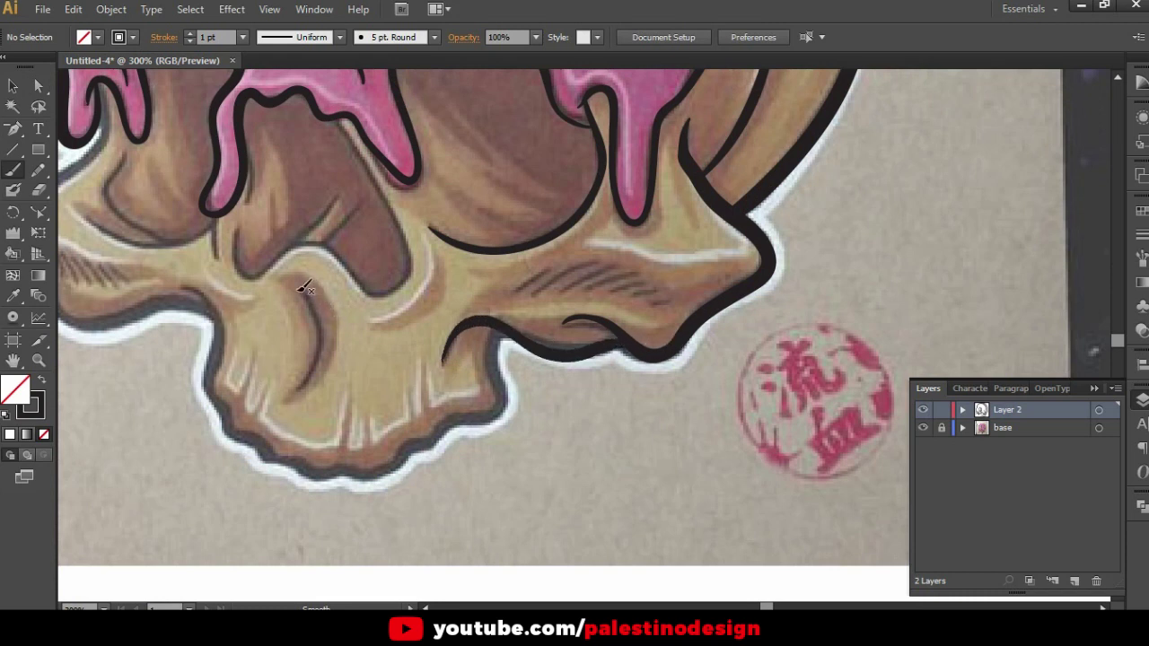
left_click_drag(323, 316, 296, 388)
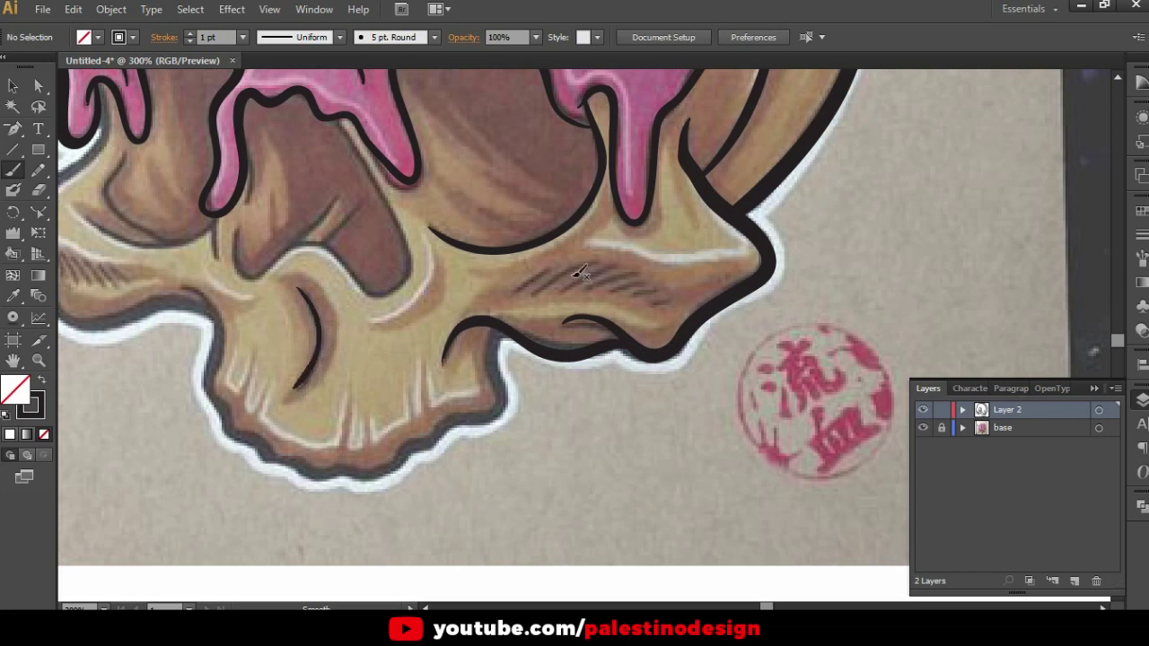
left_click_drag(529, 277, 574, 262)
mouse_move(534, 296)
left_mouse_down()
mouse_move(582, 264)
mouse_move(645, 280)
left_mouse_up()
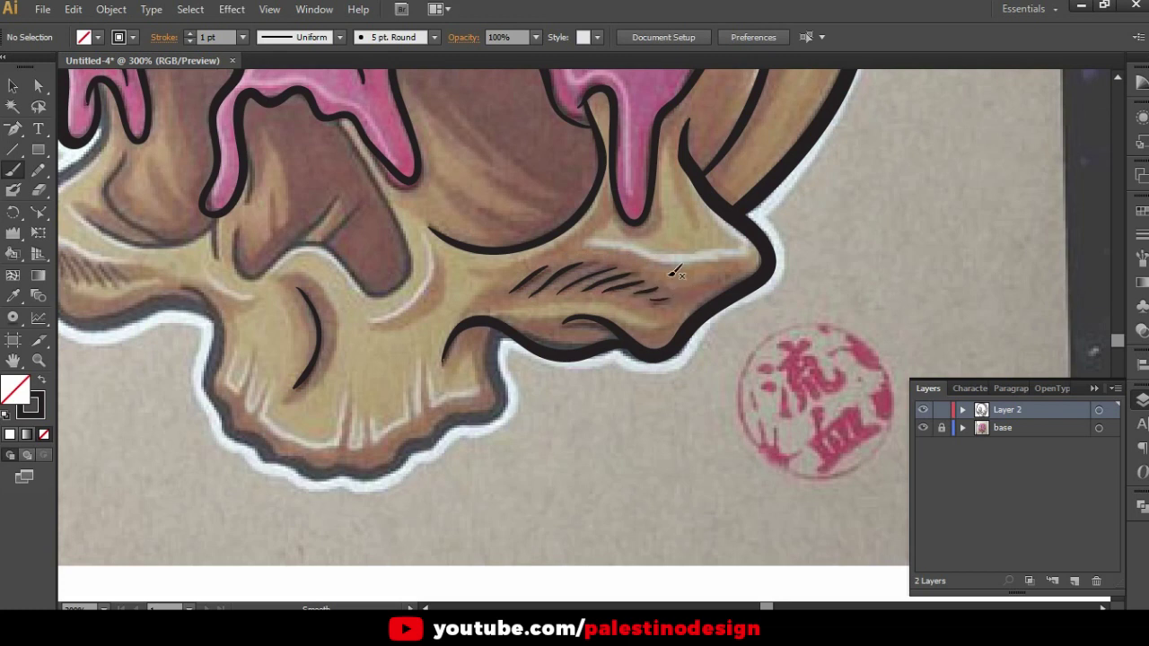
Add the pink drip's right edge, the socket contour, the cheekbone line and short creases
left_click_drag(396, 279, 585, 355)
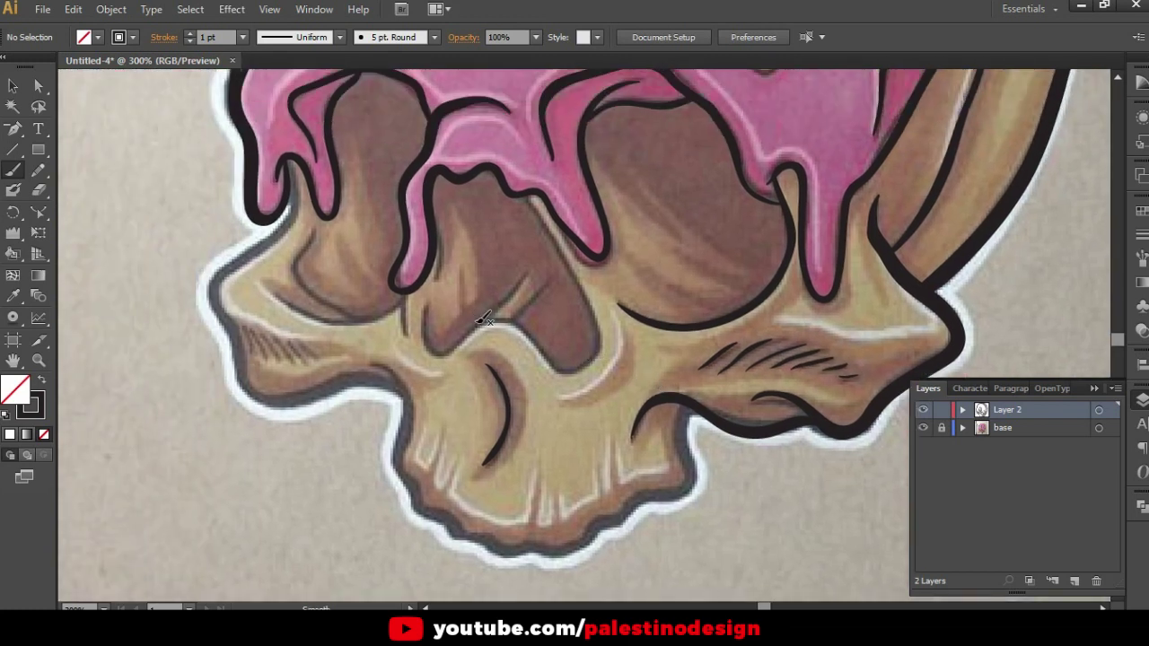
left_click_drag(440, 226, 435, 280)
mouse_move(449, 350)
left_mouse_down()
mouse_move(509, 316)
mouse_move(591, 372)
mouse_move(600, 323)
mouse_move(537, 198)
left_mouse_up()
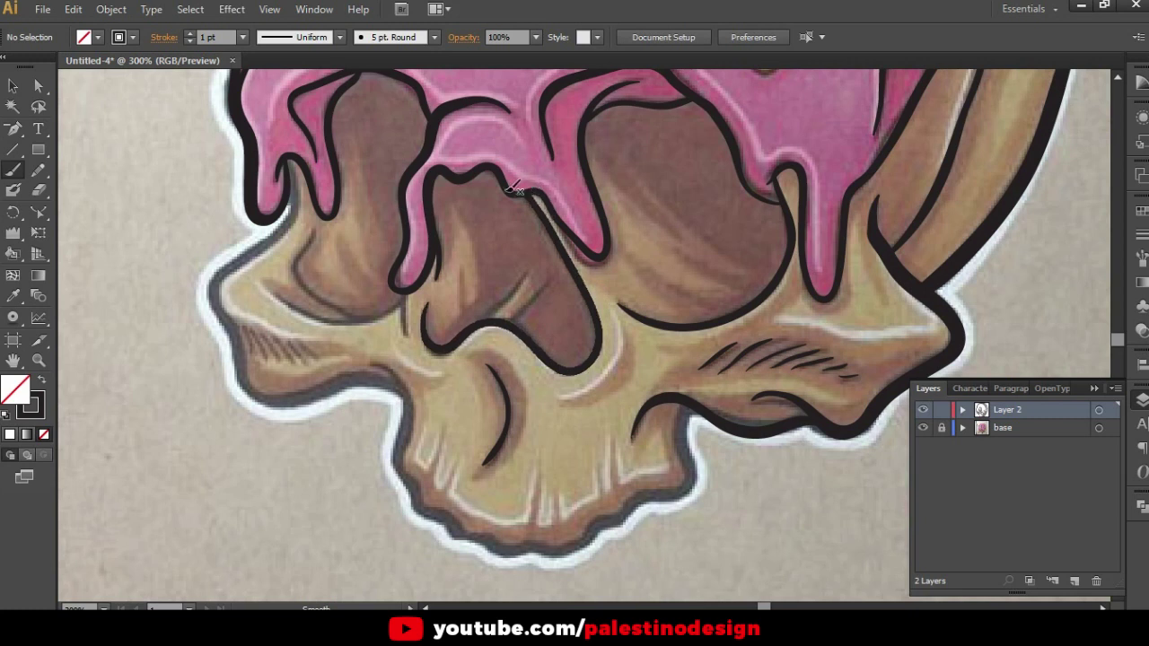
left_click_drag(530, 274, 508, 319)
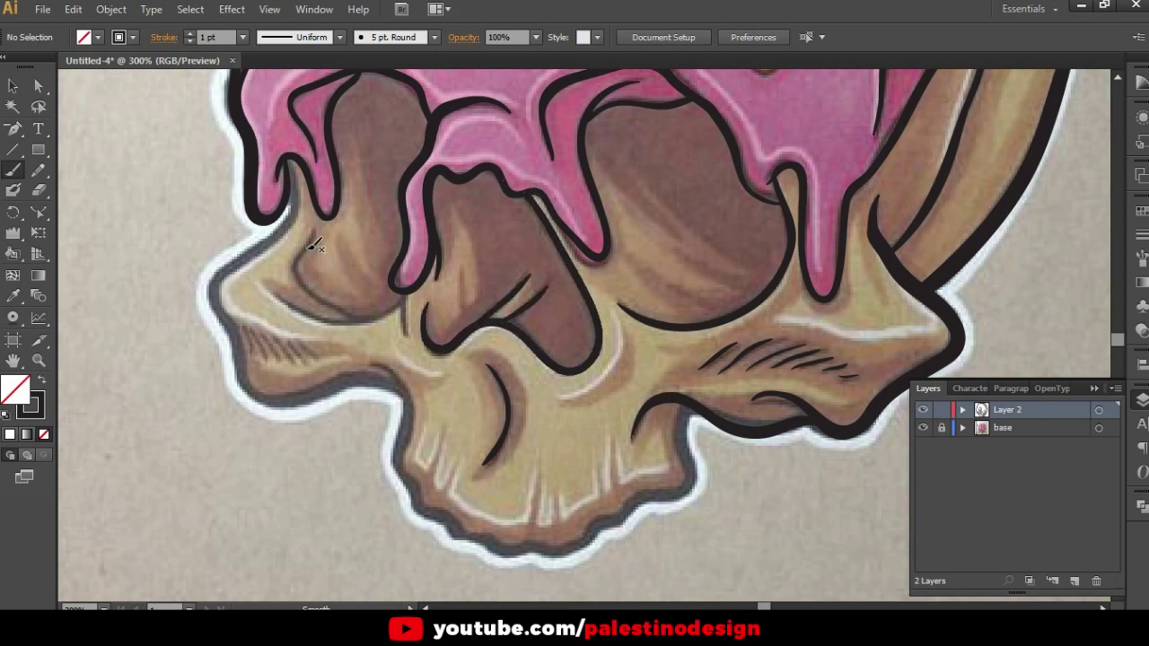
mouse_move(274, 288)
left_mouse_down()
mouse_move(334, 323)
mouse_move(378, 316)
left_mouse_up()
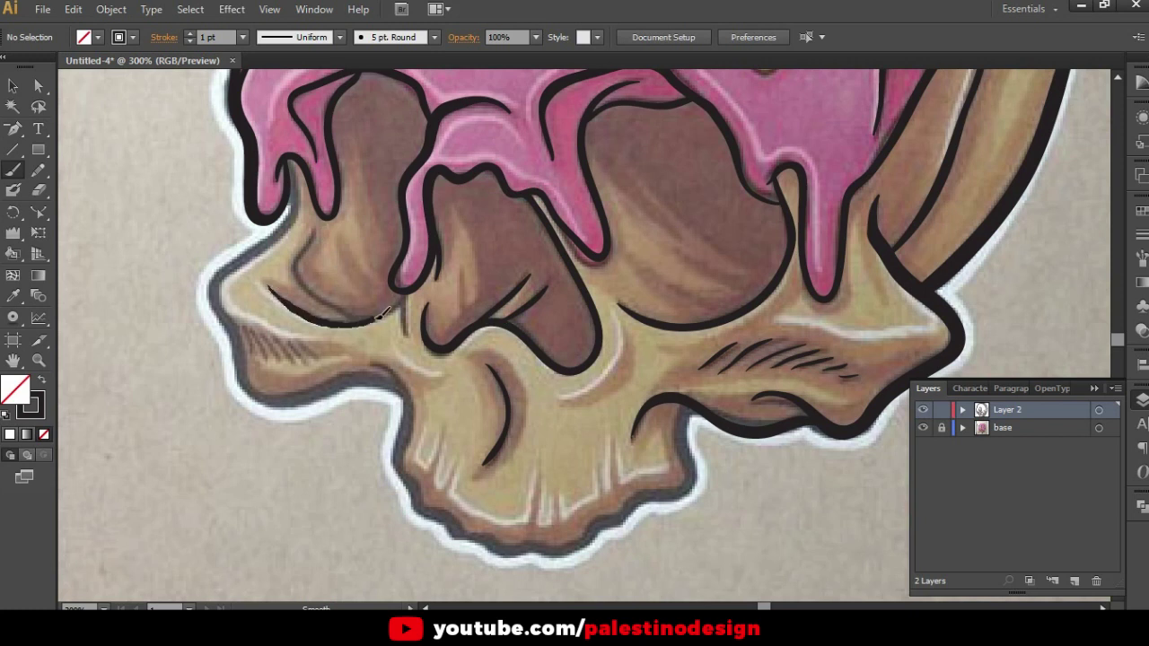
left_click_drag(405, 290, 411, 344)
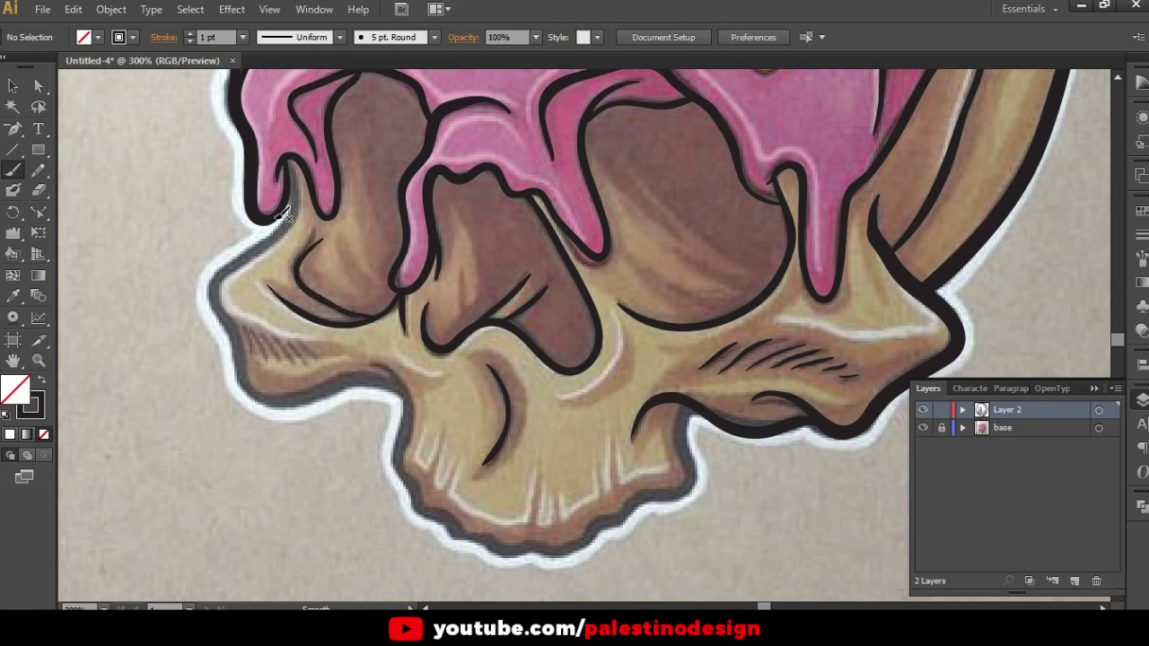
Ink the skull's left outline and lower jaw, then check the art with the photo hidden
mouse_move(299, 208)
left_mouse_down()
mouse_move(213, 285)
mouse_move(244, 377)
mouse_move(310, 401)
mouse_move(377, 389)
mouse_move(406, 421)
left_mouse_up()
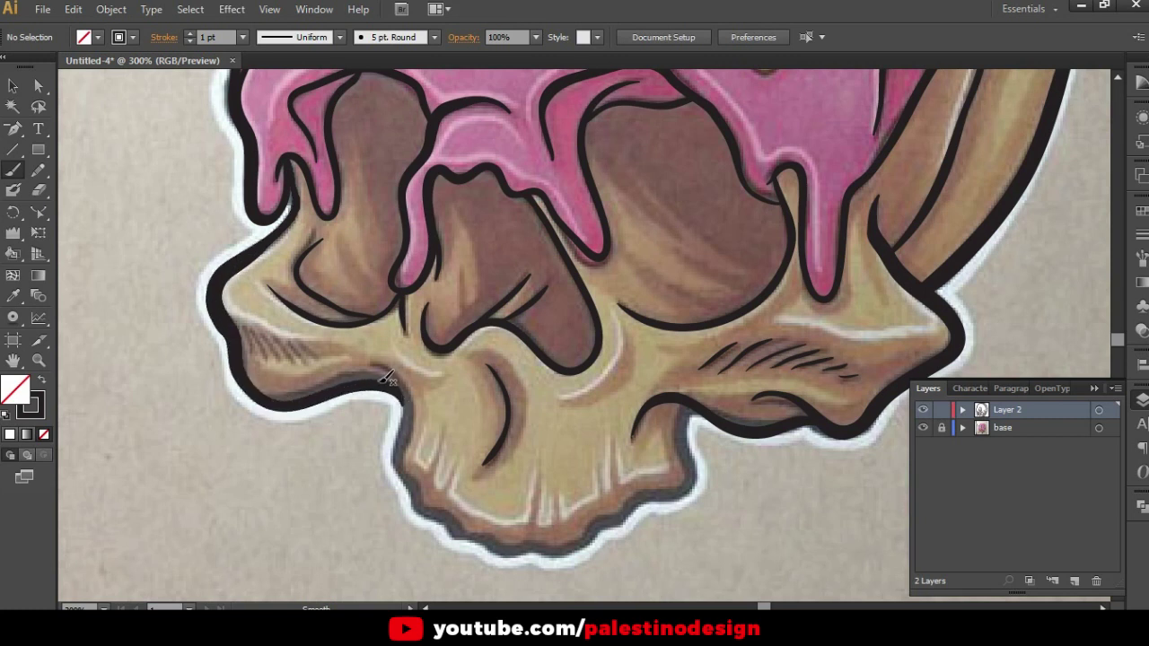
mouse_move(408, 408)
left_mouse_down()
mouse_move(395, 450)
mouse_move(415, 493)
mouse_move(498, 552)
mouse_move(543, 555)
mouse_move(697, 485)
mouse_move(680, 436)
mouse_move(693, 404)
left_mouse_up()
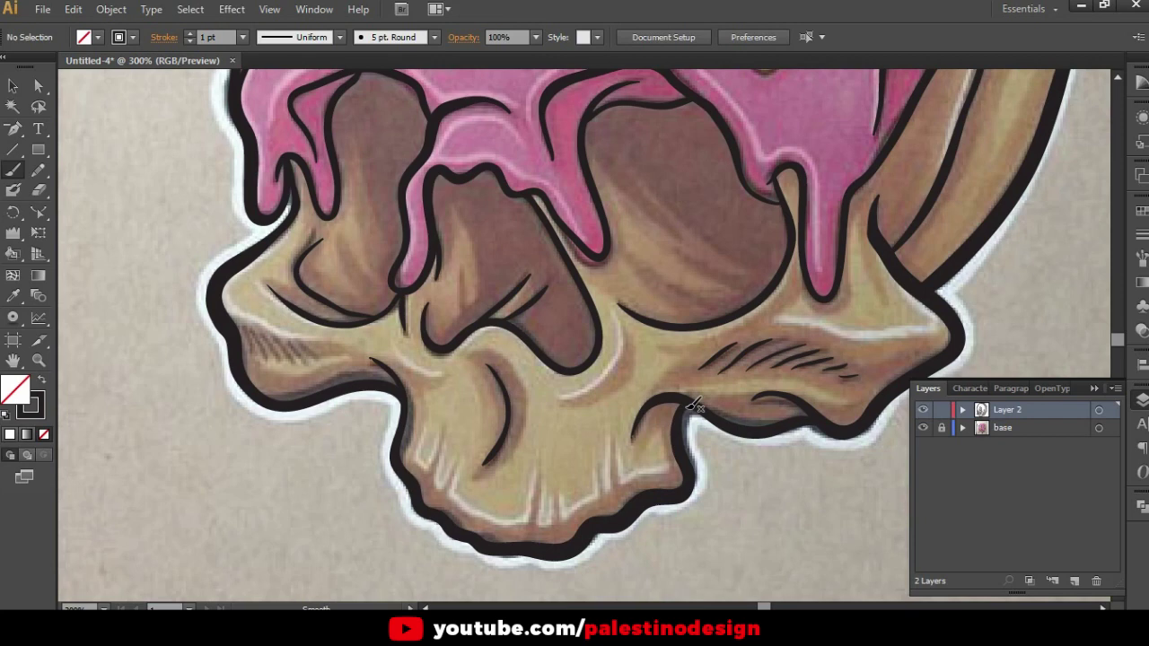
key("ctrl+minus")
key("ctrl+minus")
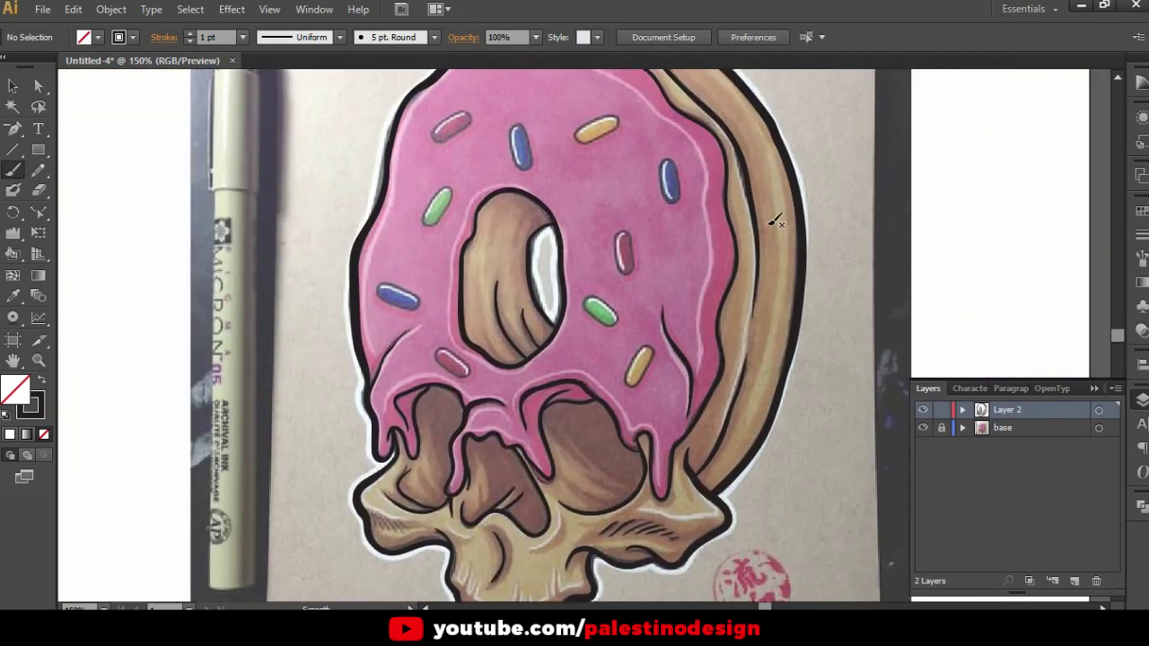
key("ctrl+minus")
left_click(922, 428)
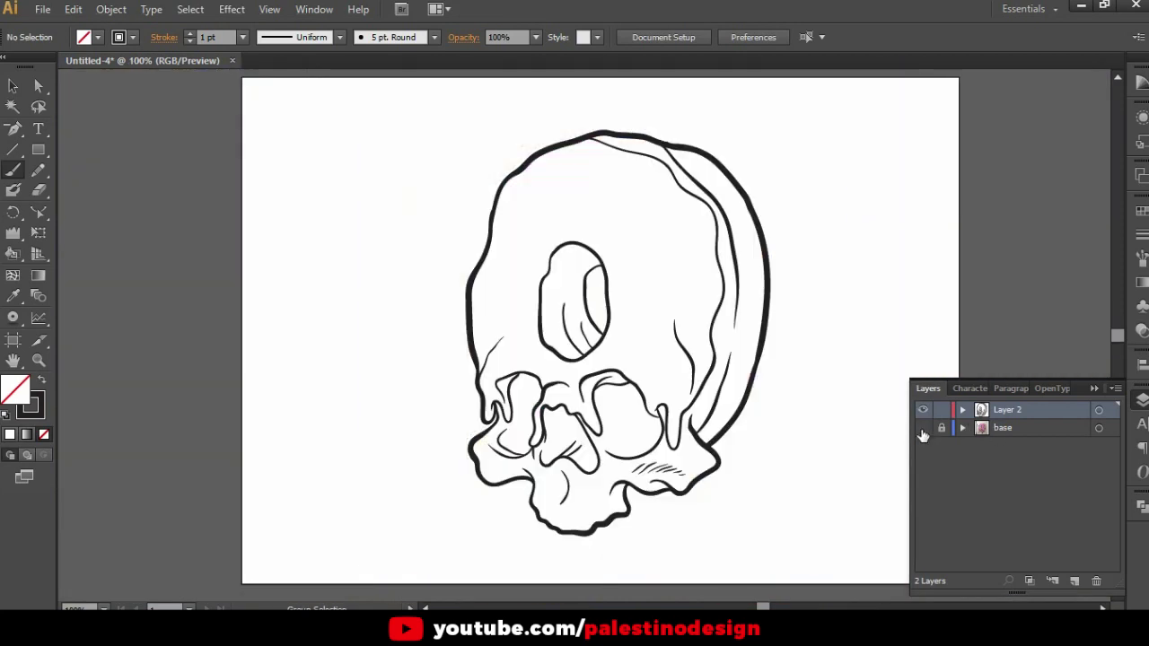
left_click(923, 428)
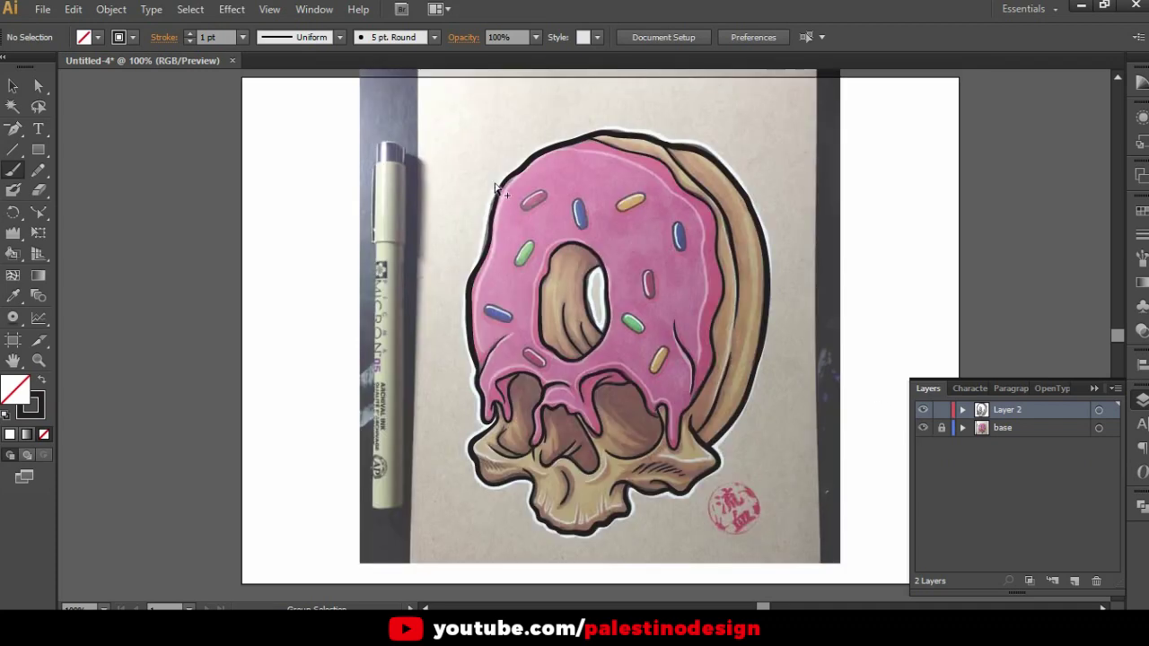
scroll(644, 247, "up", 1)
scroll(689, 243, "up", 2)
scroll(691, 238, "up", 1)
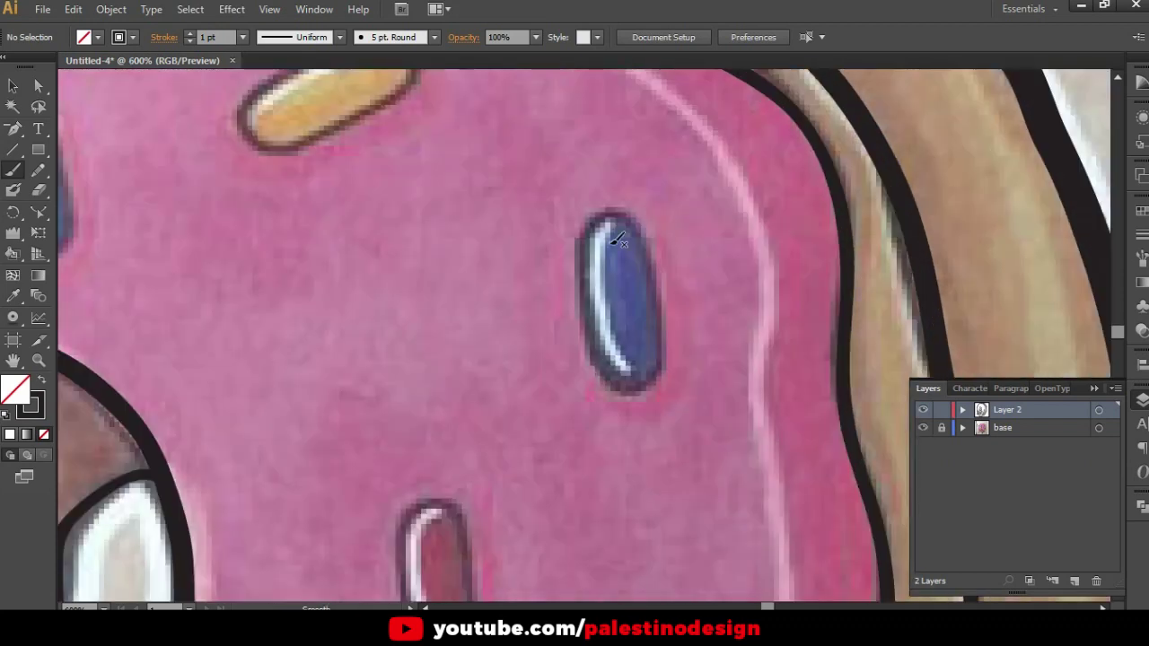
Outline the blue and red sprinkles in black
mouse_move(651, 252)
left_mouse_down()
mouse_move(636, 225)
mouse_move(579, 244)
mouse_move(589, 313)
mouse_move(628, 382)
mouse_move(659, 335)
mouse_move(654, 259)
mouse_move(608, 202)
left_mouse_up()
scroll(628, 306, "down", 1)
scroll(646, 341, "down", 3)
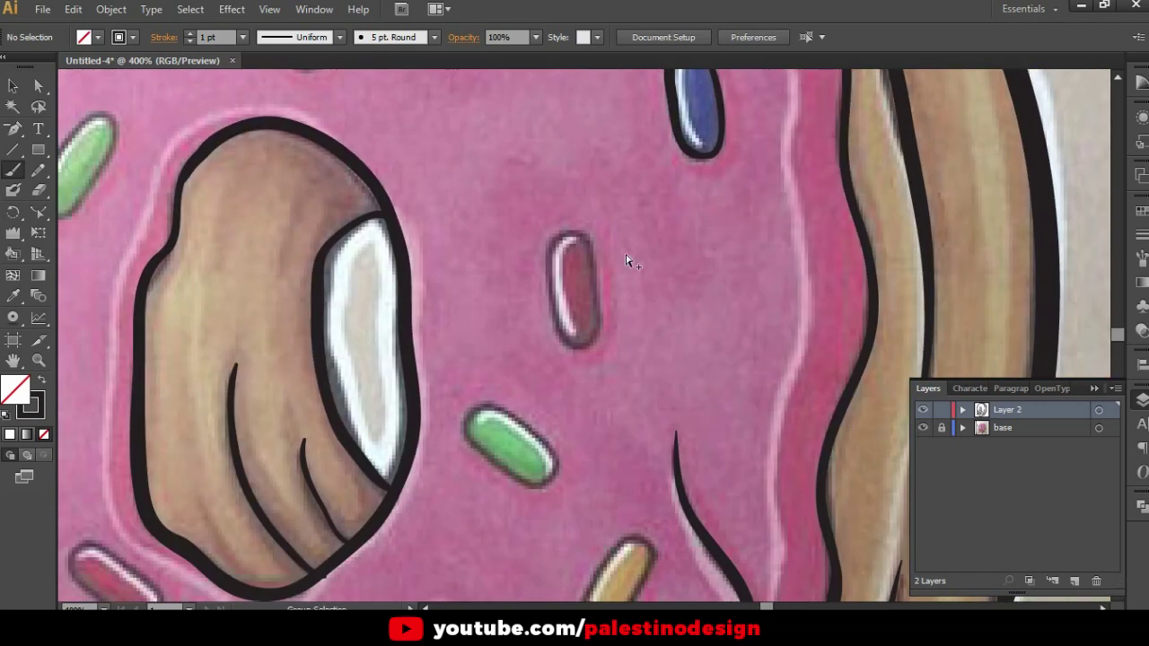
scroll(633, 256, "up", 1)
mouse_move(579, 301)
left_mouse_down()
mouse_move(565, 231)
mouse_move(514, 239)
mouse_move(510, 307)
mouse_move(532, 379)
mouse_move(582, 389)
mouse_move(576, 285)
left_mouse_up()
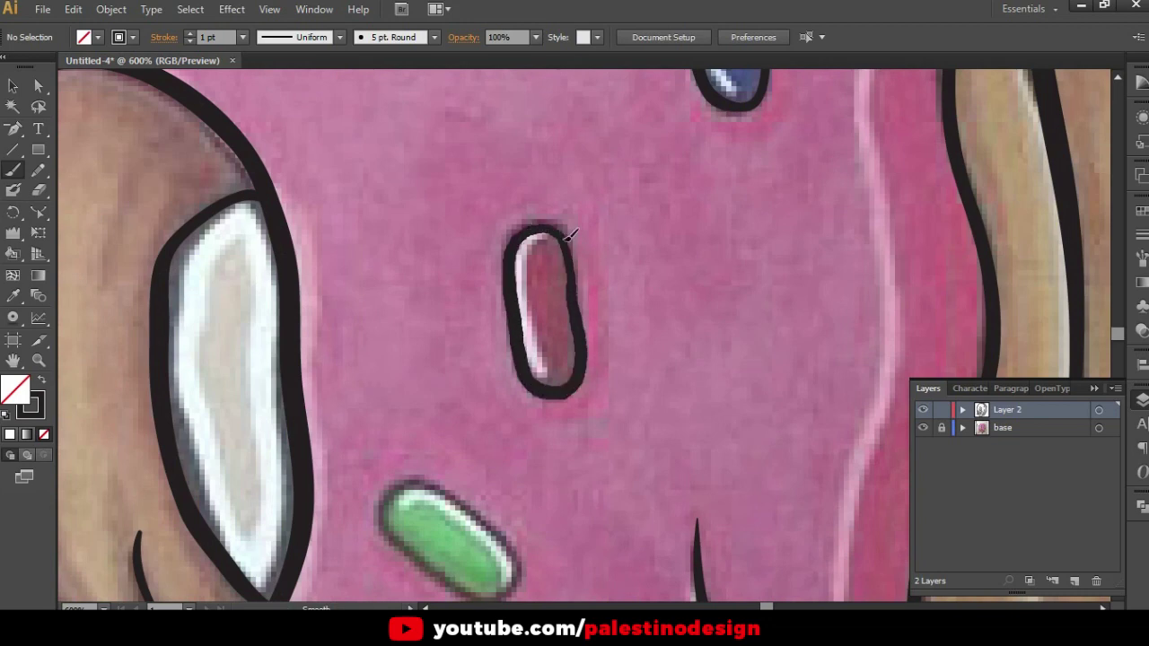
scroll(623, 356, "down", 3)
Outline the green and yellow sprinkles in black
left_click_drag(622, 356, 705, 312)
scroll(709, 303, "up", 4)
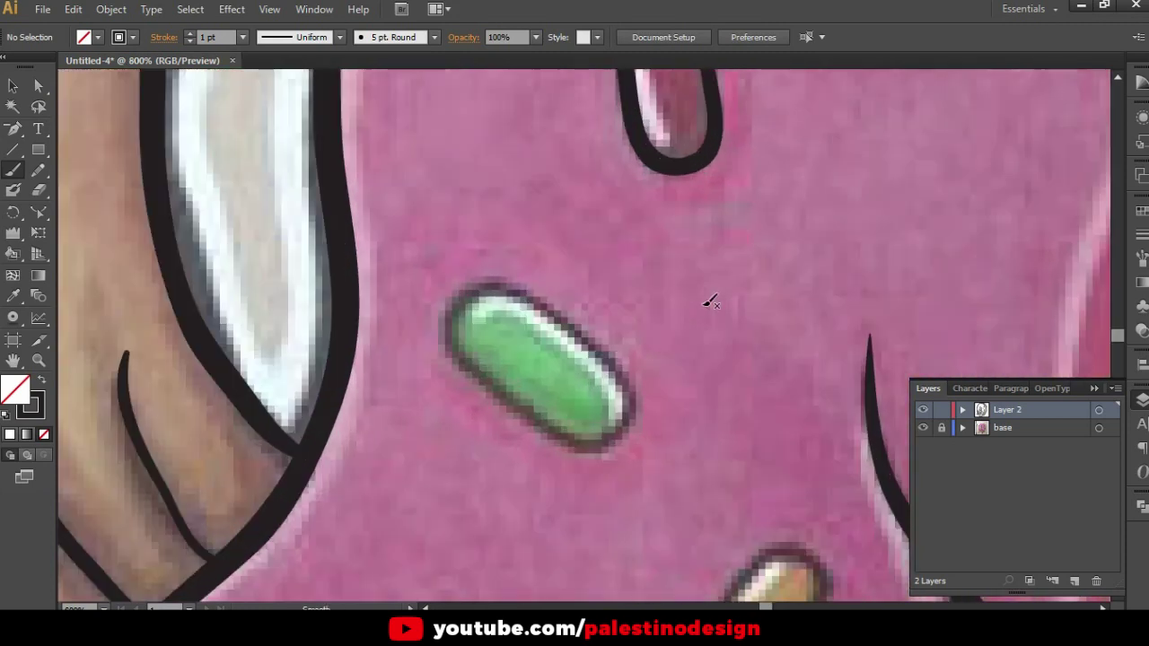
mouse_move(474, 293)
left_mouse_down()
mouse_move(449, 334)
mouse_move(508, 395)
mouse_move(569, 438)
mouse_move(625, 418)
mouse_move(594, 352)
mouse_move(528, 301)
mouse_move(480, 292)
left_mouse_up()
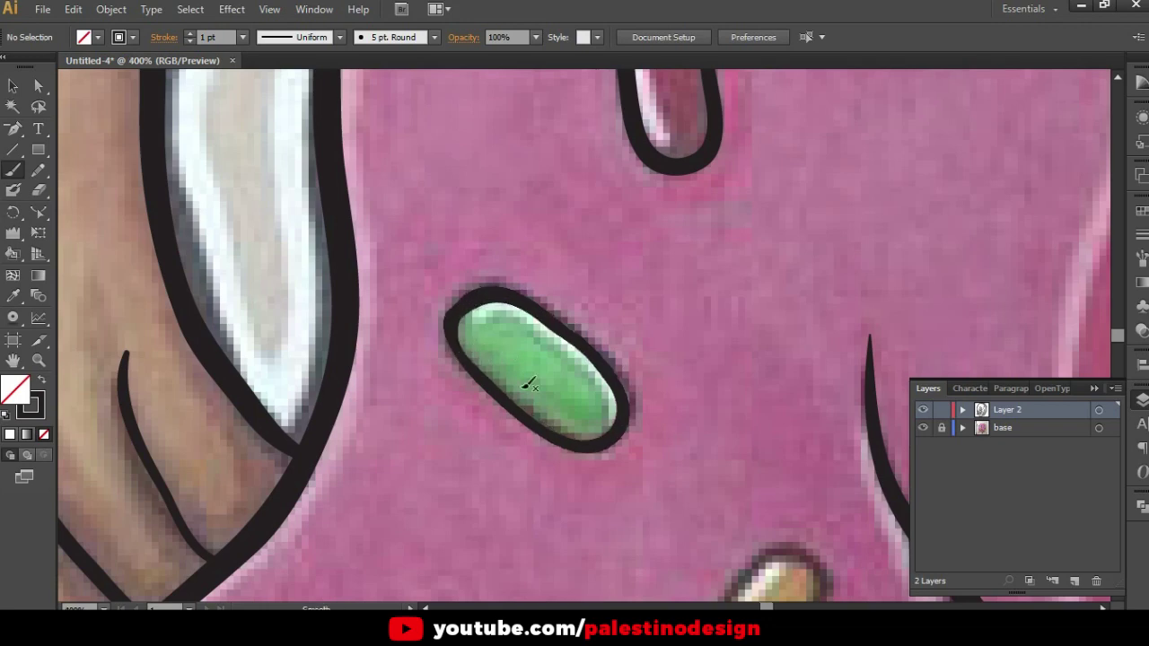
scroll(526, 380, "down", 2)
left_click_drag(625, 488, 576, 312)
scroll(576, 313, "up", 1)
left_click_drag(588, 258, 531, 355)
mouse_move(510, 424)
left_mouse_down()
mouse_move(556, 456)
mouse_move(620, 367)
mouse_move(661, 290)
mouse_move(641, 238)
mouse_move(583, 260)
mouse_move(554, 300)
mouse_move(540, 361)
left_mouse_up()
key("ctrl+minus")
key("ctrl+minus")
Zoom to the next red sprinkle and brush a black outline around it
mouse_move(461, 307)
left_mouse_down()
mouse_move(587, 384)
mouse_move(562, 487)
left_mouse_up()
key("ctrl+plus")
left_click_drag(339, 596, 489, 543)
scroll(489, 542, "up", 1)
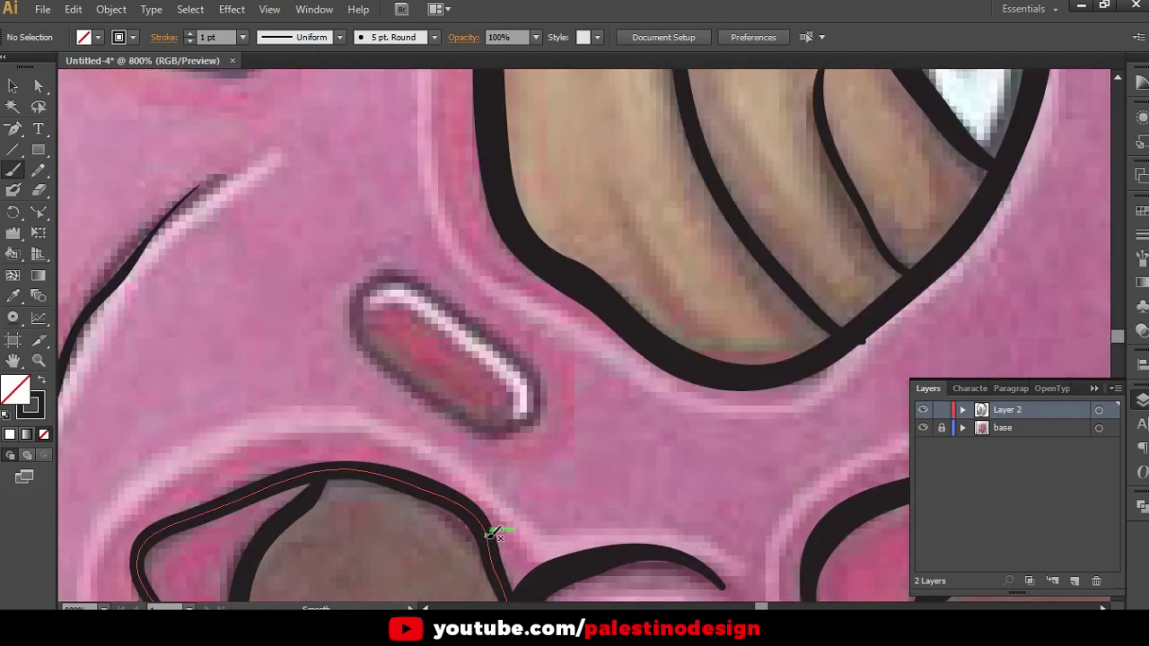
mouse_move(377, 274)
left_mouse_down()
mouse_move(352, 334)
mouse_move(422, 398)
mouse_move(503, 433)
mouse_move(534, 381)
mouse_move(476, 318)
mouse_move(426, 286)
mouse_move(375, 273)
mouse_move(373, 310)
left_mouse_up()
With Direct Selection, drag the crease line's end anchor onto the donut hole's outline
key("a")
left_click(860, 347)
left_click_drag(860, 347, 853, 342)
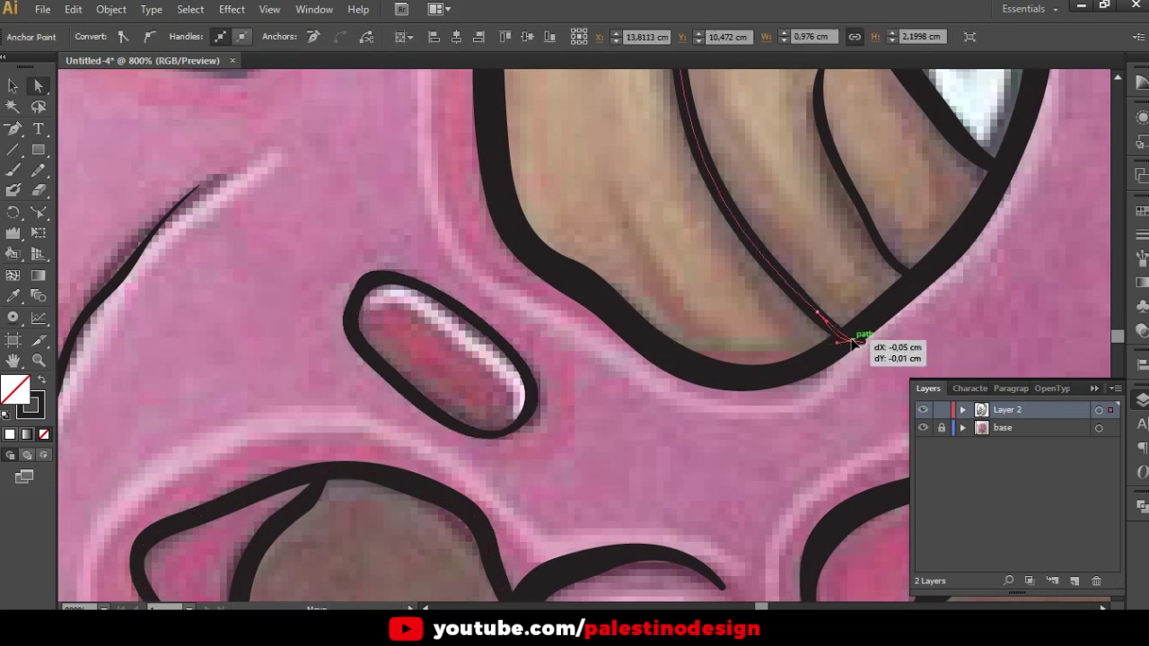
scroll(879, 339, "up", 2)
left_click(857, 345)
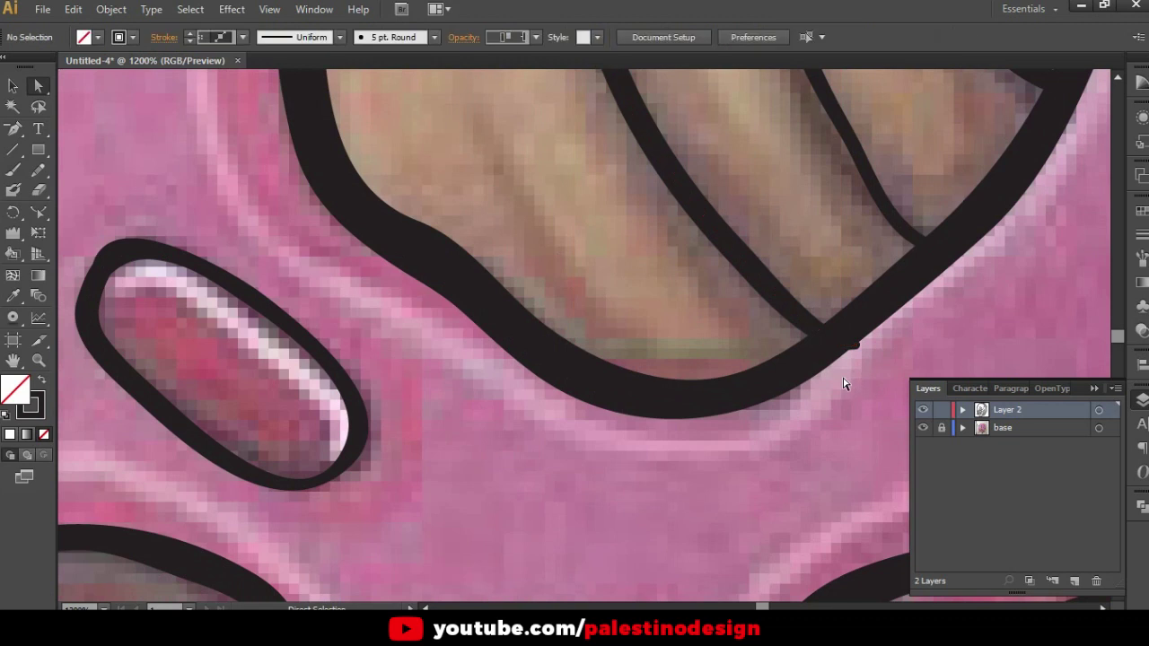
mouse_move(825, 299)
left_mouse_down()
mouse_move(757, 299)
mouse_move(777, 239)
left_mouse_up()
scroll(739, 290, "up", 1)
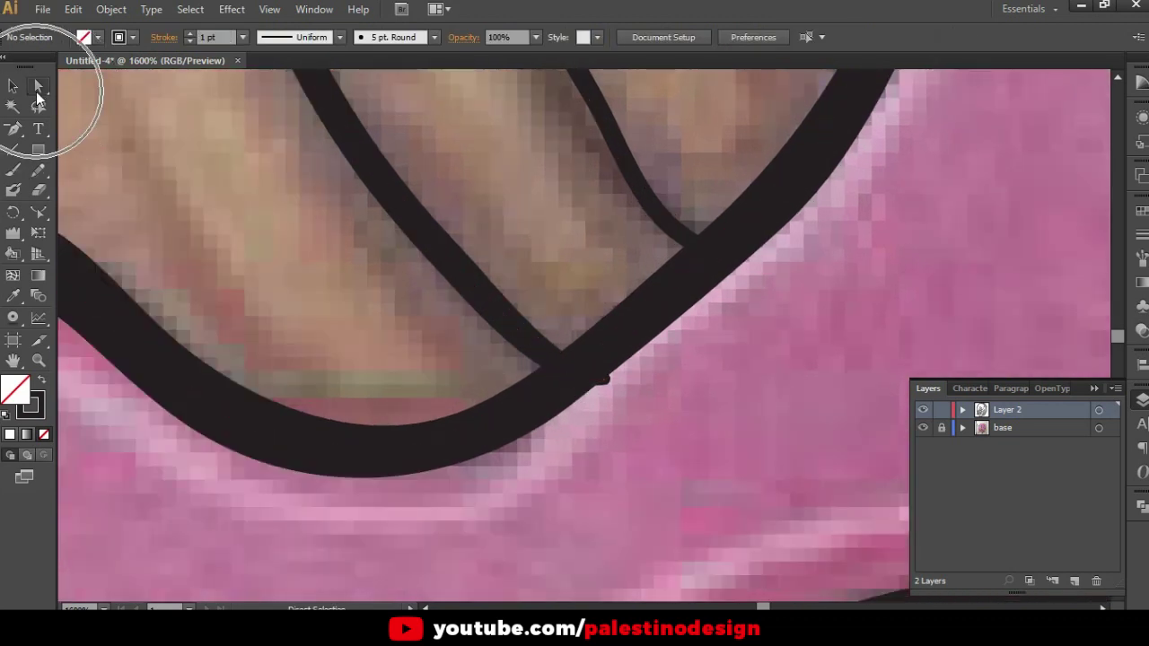
left_click_drag(604, 381, 584, 375)
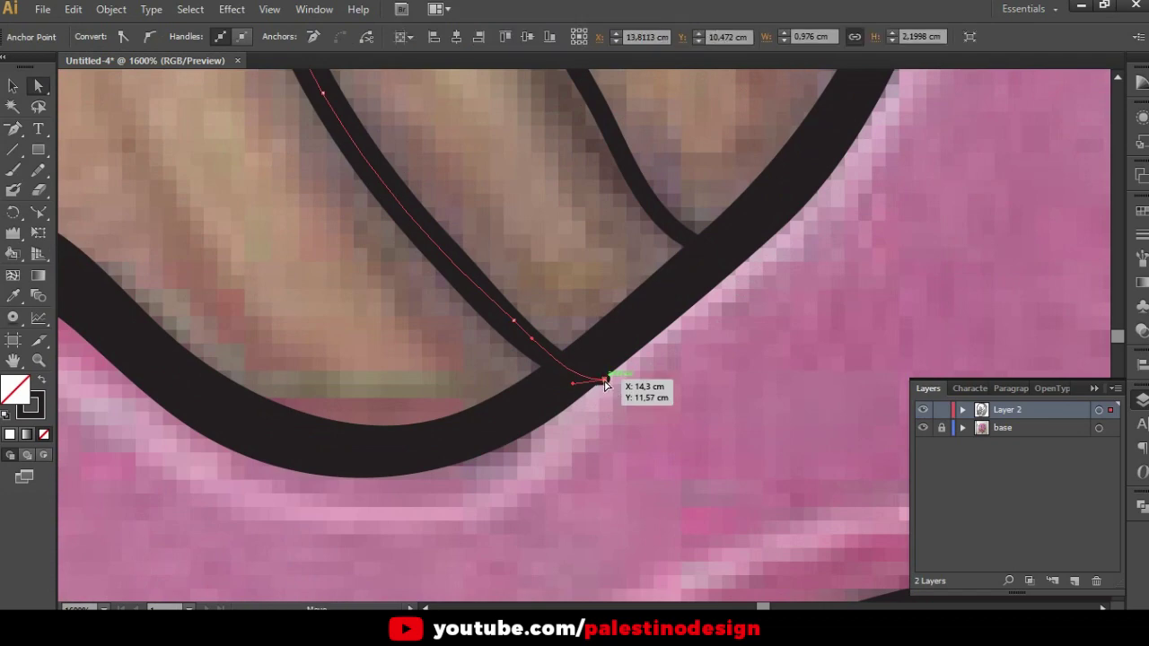
left_click_drag(584, 374, 595, 368)
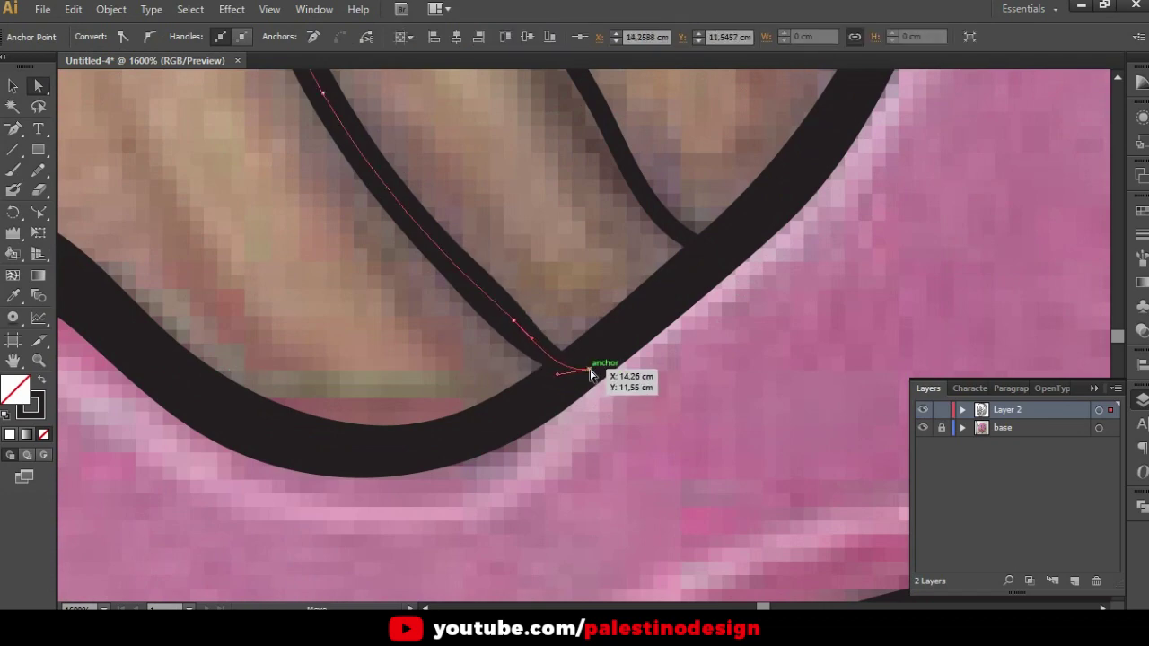
left_click(599, 413)
scroll(607, 394, "down", 3)
scroll(410, 313, "down", 3)
scroll(400, 377, "up", 1)
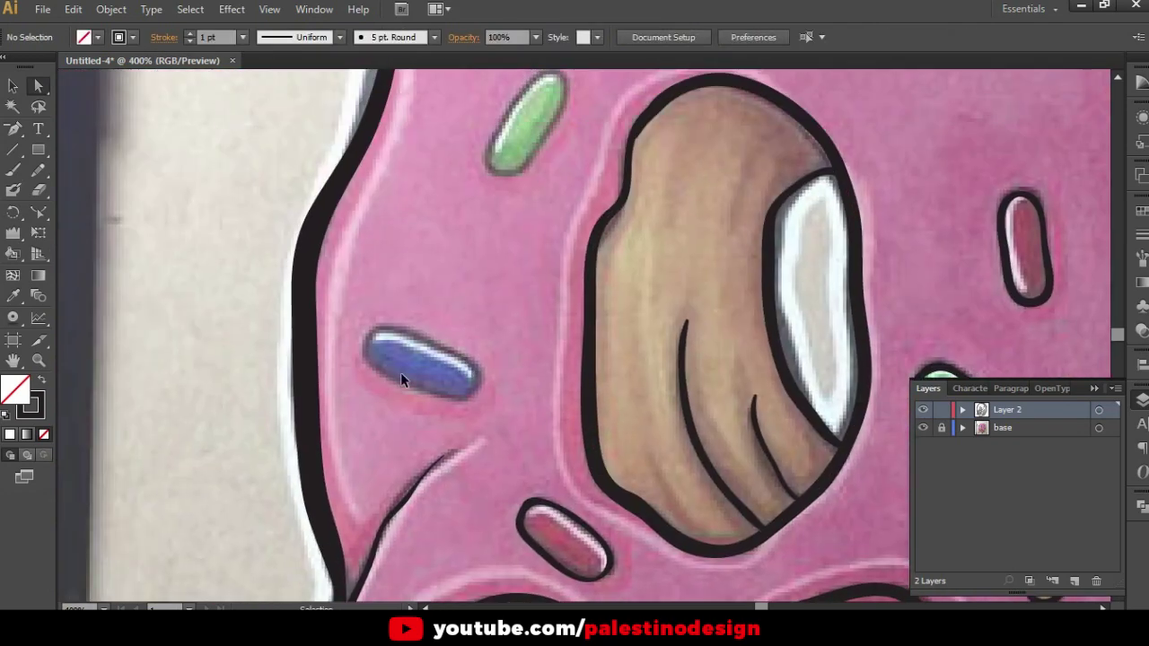
With the Paintbrush, ink black outlines around the blue and green sprinkles
scroll(398, 379, "up", 2)
key("b")
mouse_move(362, 305)
left_mouse_down()
mouse_move(525, 368)
mouse_move(366, 307)
left_mouse_up()
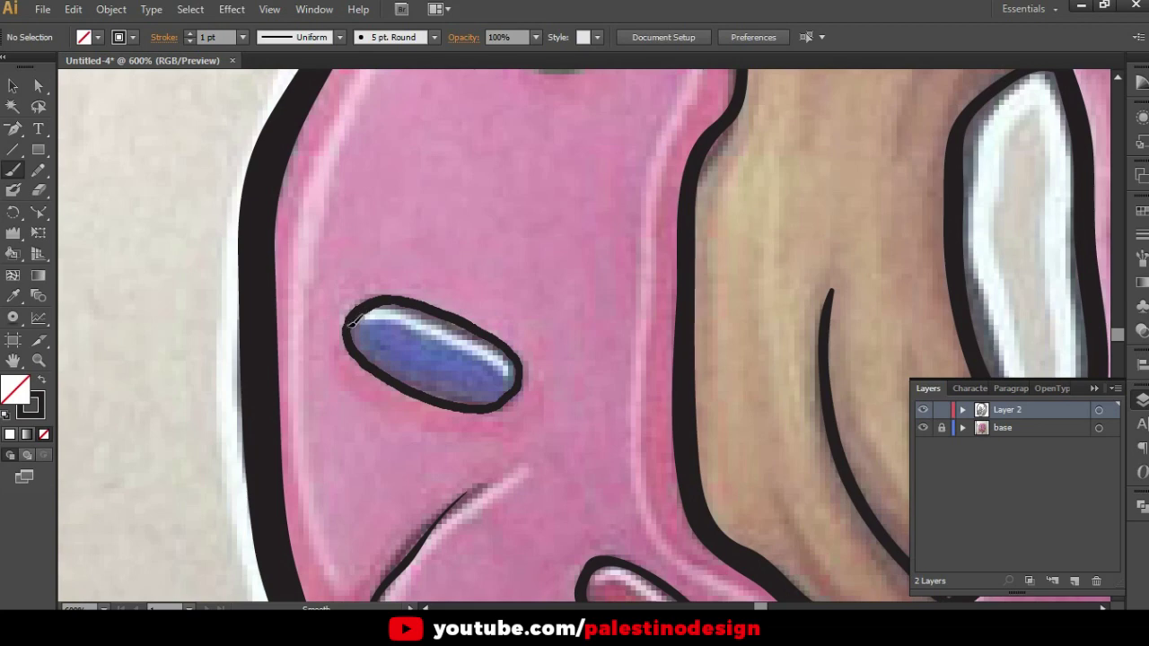
scroll(572, 159, "down", 5)
scroll(572, 158, "left", 8)
scroll(543, 314, "up", 2)
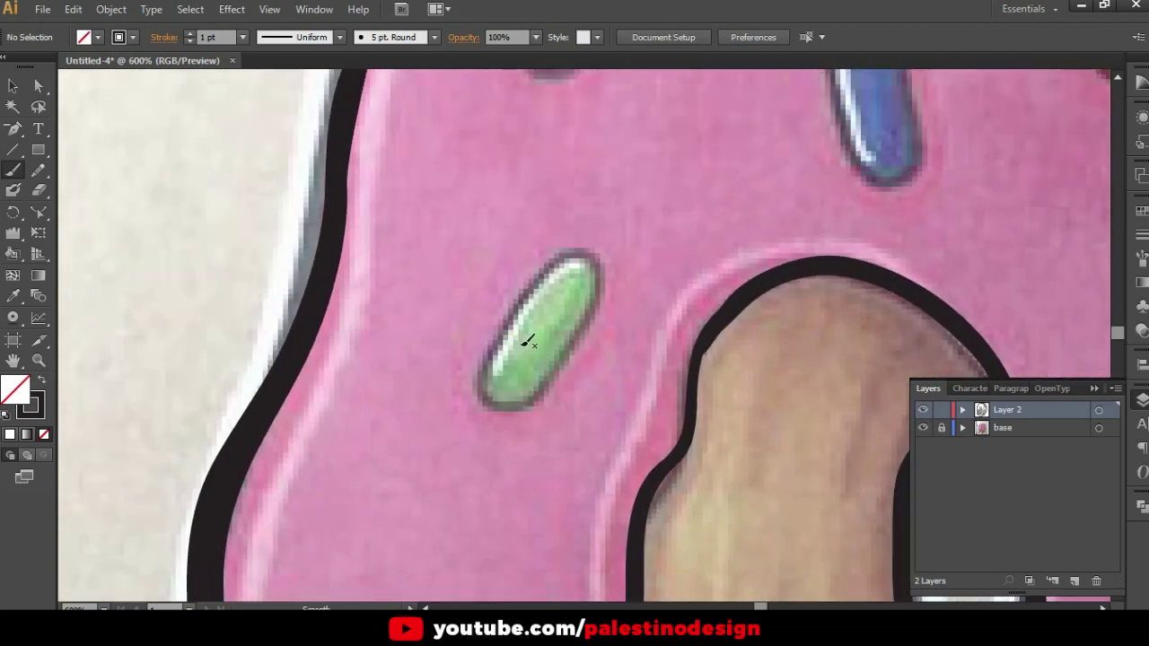
mouse_move(561, 260)
left_mouse_down()
mouse_move(484, 364)
mouse_move(507, 413)
mouse_move(557, 377)
mouse_move(598, 323)
mouse_move(608, 259)
mouse_move(574, 251)
mouse_move(546, 271)
left_mouse_up()
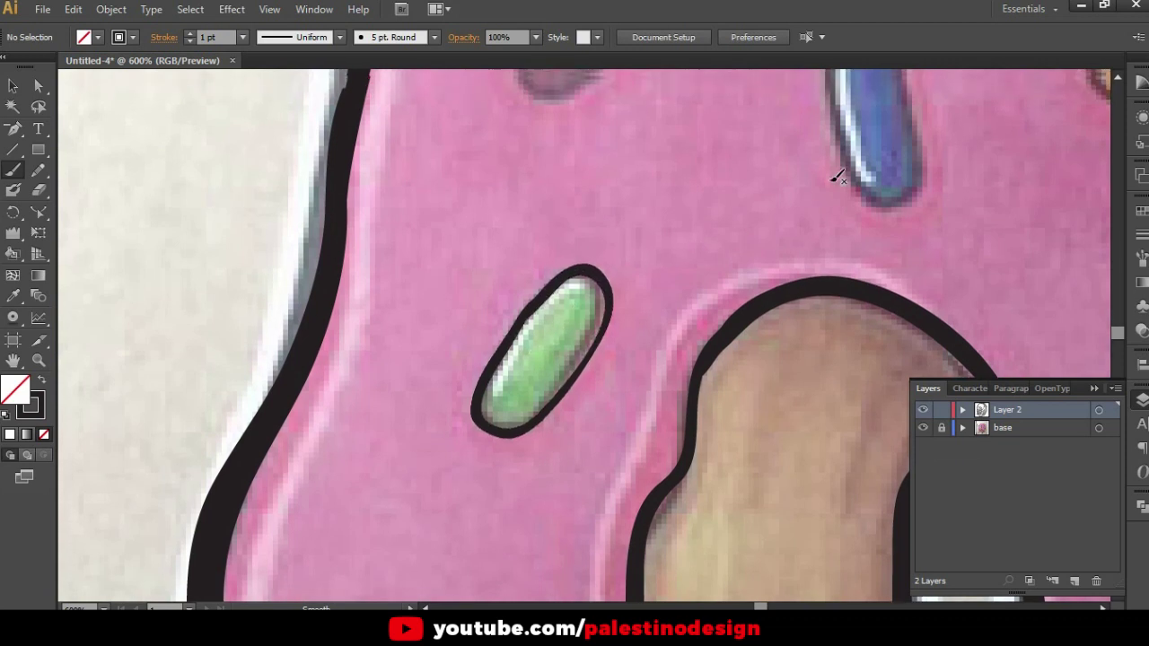
Outline the upright blue, pink and yellow sprinkles in black, then recenter on the drawing
mouse_move(822, 176)
left_mouse_down()
mouse_move(558, 256)
mouse_move(467, 306)
left_mouse_up()
mouse_move(579, 269)
left_mouse_down()
mouse_move(513, 269)
mouse_move(513, 341)
mouse_move(549, 417)
mouse_move(600, 424)
mouse_move(604, 365)
mouse_move(565, 256)
left_mouse_up()
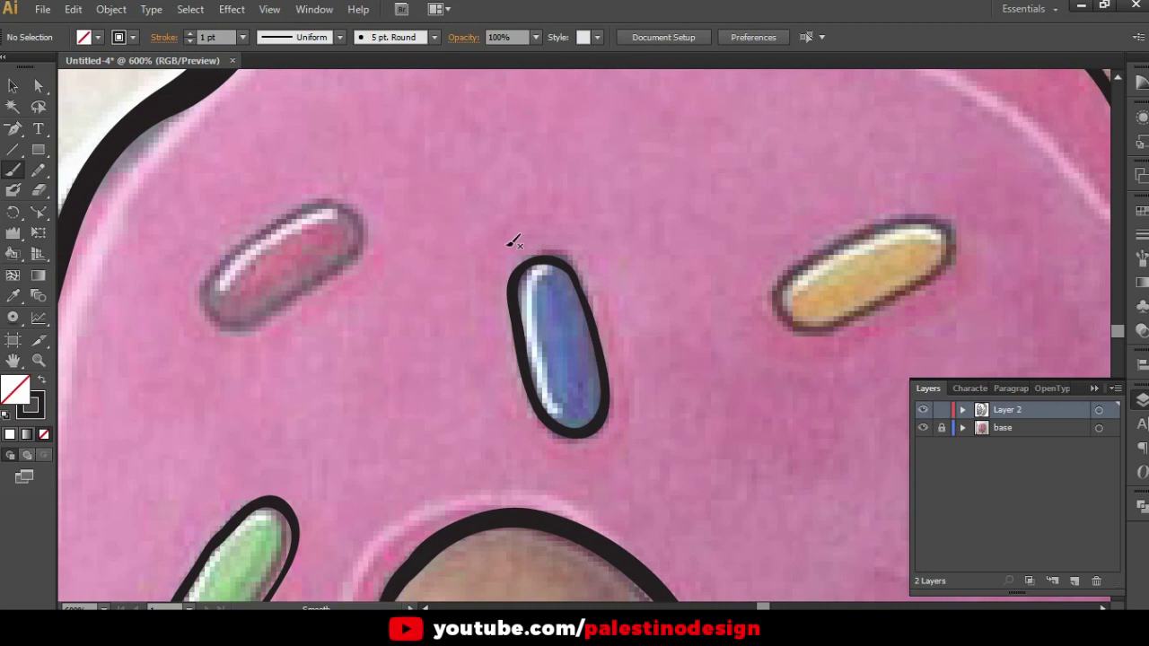
mouse_move(278, 216)
left_mouse_down()
mouse_move(215, 260)
mouse_move(205, 303)
mouse_move(286, 305)
mouse_move(339, 270)
mouse_move(363, 235)
mouse_move(321, 195)
mouse_move(267, 220)
left_mouse_up()
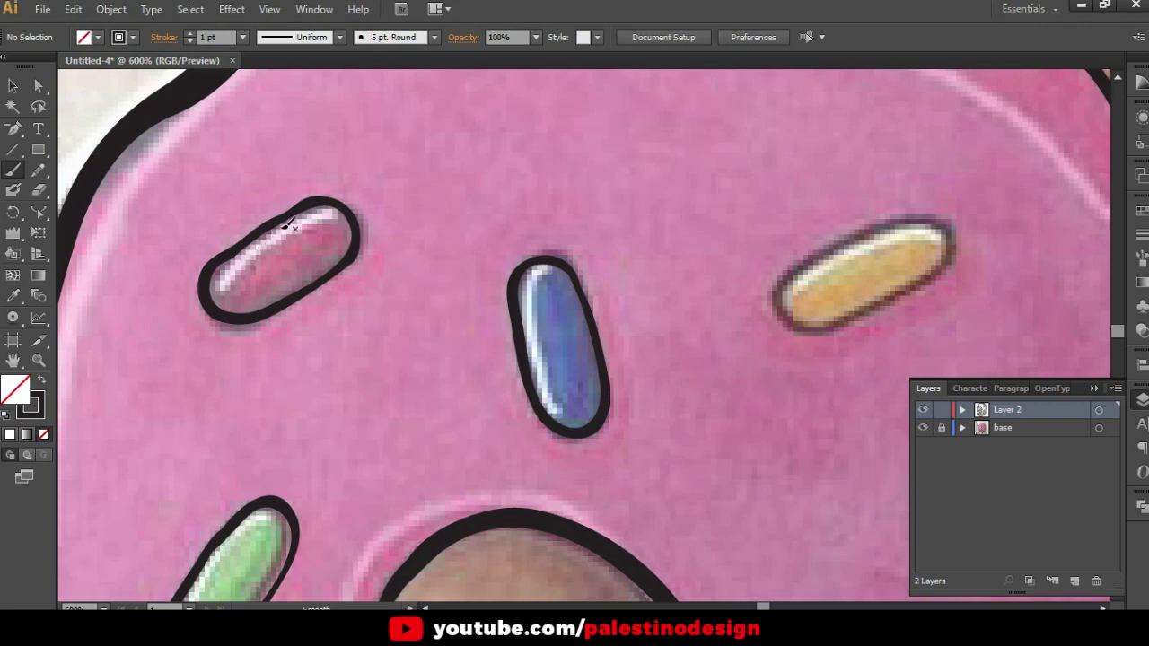
scroll(278, 251, "down", 5, "alt")
scroll(595, 229, "up", 5, "alt")
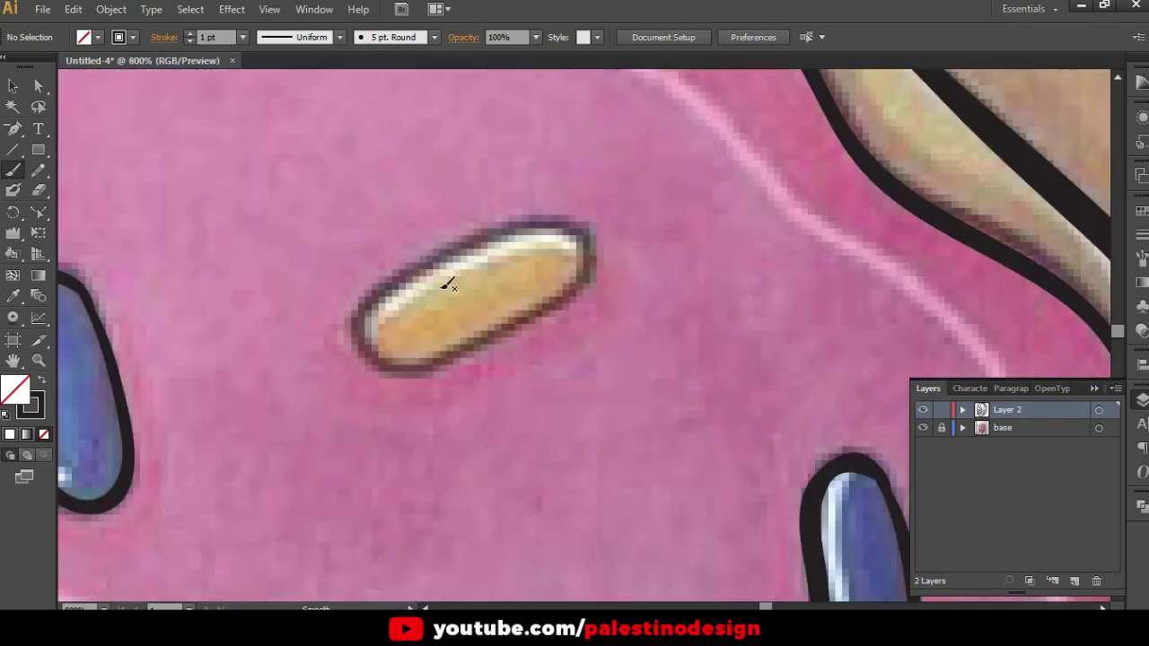
mouse_move(508, 227)
left_mouse_down()
mouse_move(384, 285)
mouse_move(372, 345)
mouse_move(415, 361)
mouse_move(485, 340)
mouse_move(558, 305)
mouse_move(592, 265)
mouse_move(565, 219)
mouse_move(530, 216)
mouse_move(434, 273)
left_mouse_up()
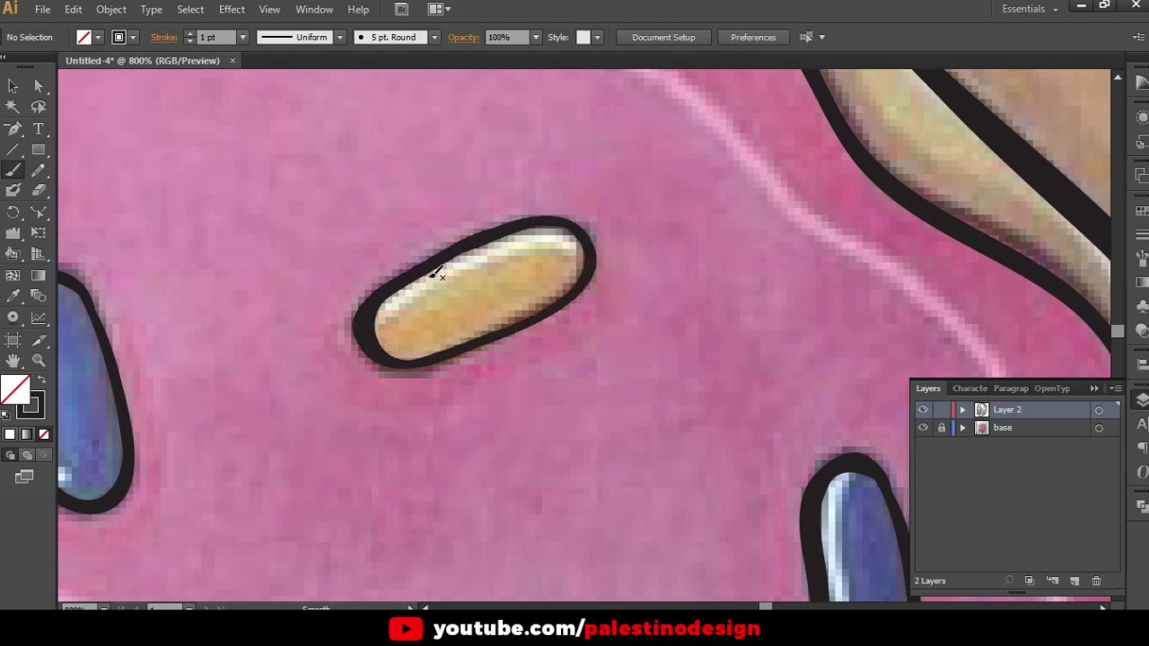
scroll(616, 269, "down", 5)
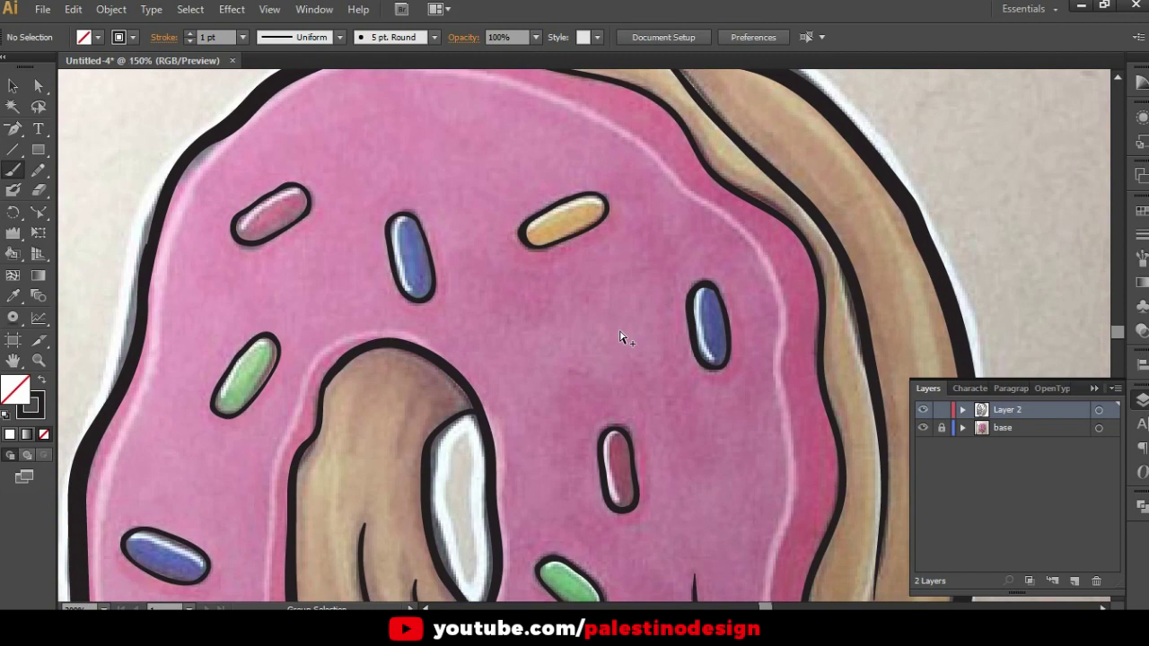
scroll(620, 338, "down", 1)
scroll(619, 337, "down", 1)
left_click_drag(709, 509, 697, 471)
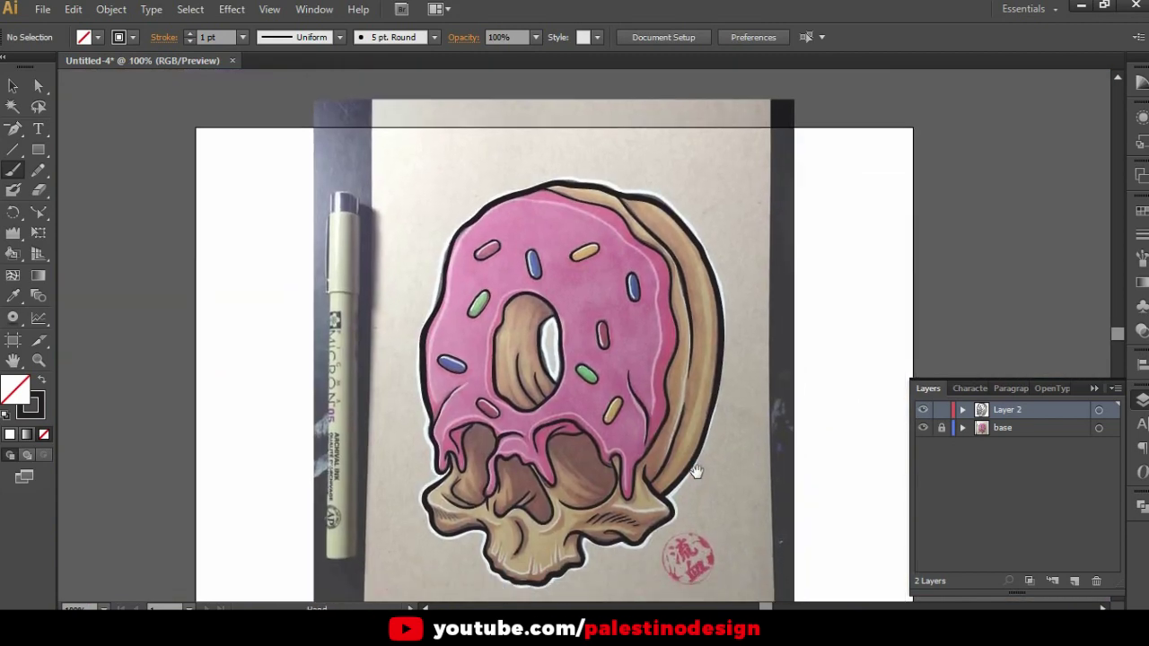
Toggle the coloured reference photo off and on to compare, leaving it hidden
scroll(817, 296, "down", 1)
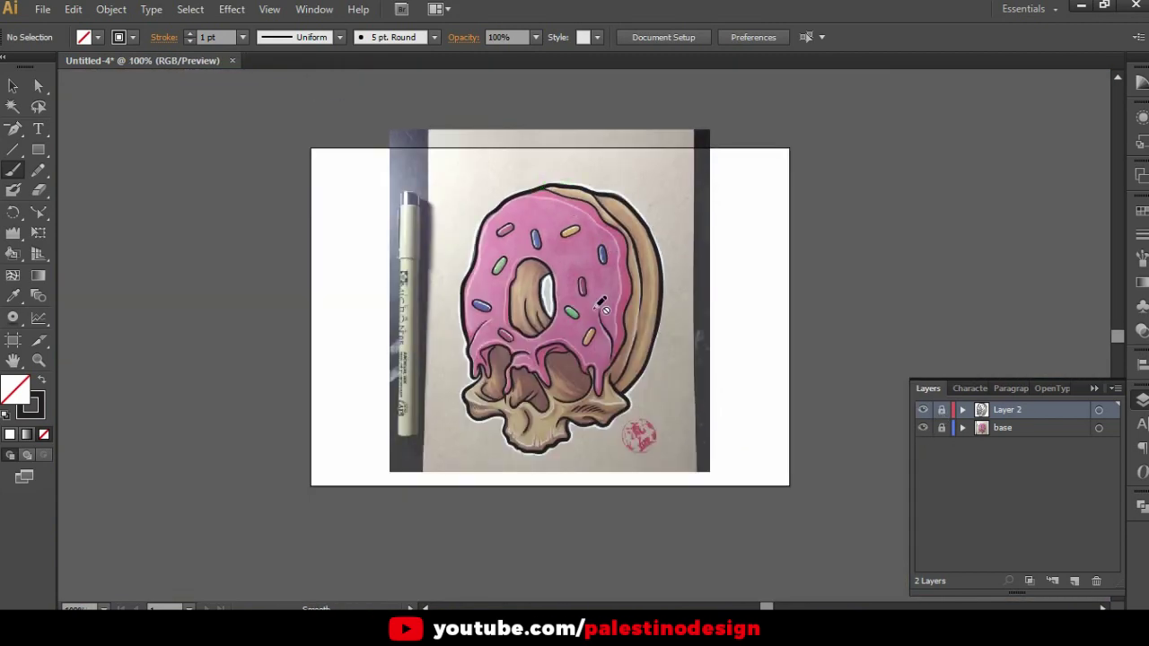
scroll(871, 412, "up", 1)
left_click(923, 428)
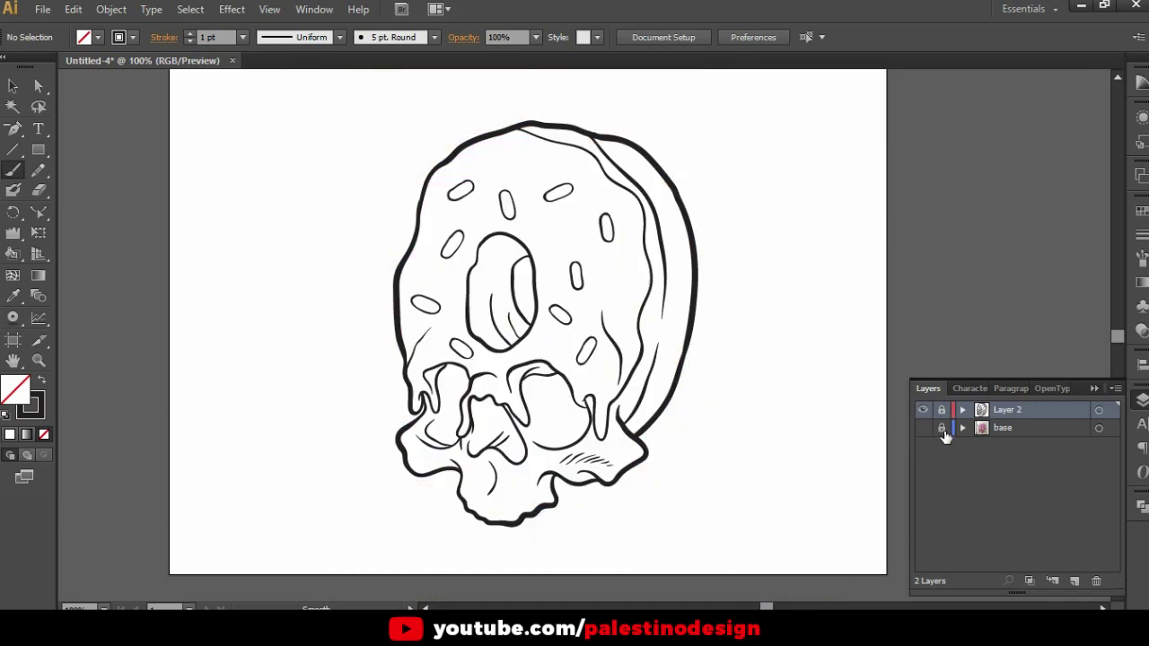
left_click(922, 428)
key("ctrl+equal")
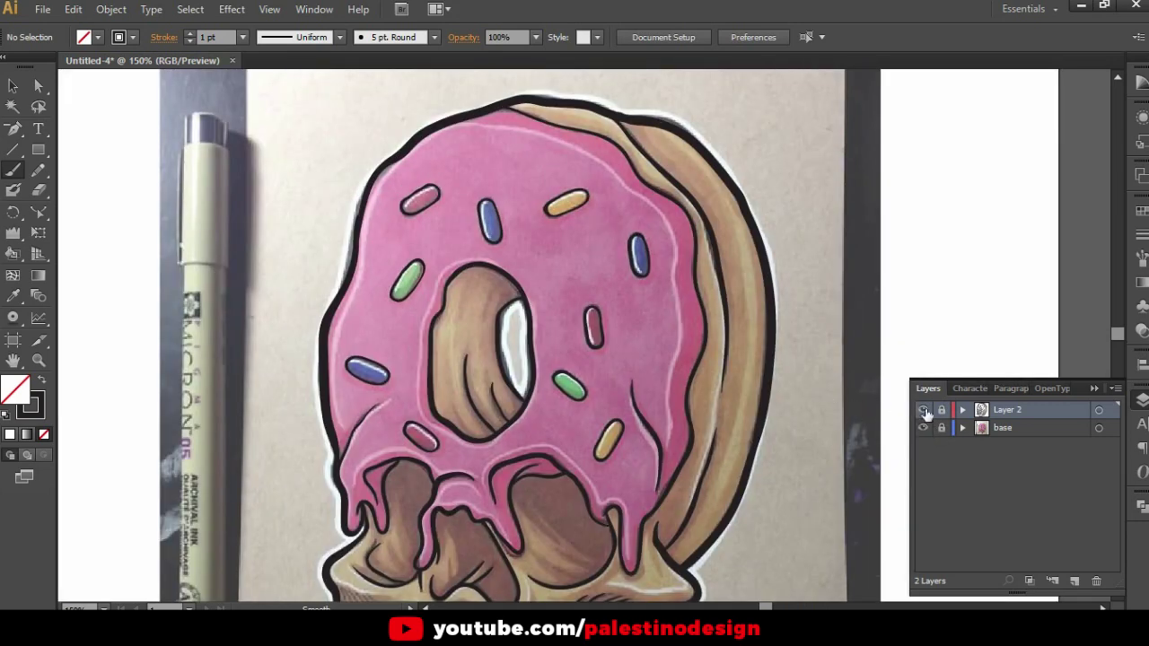
left_click(924, 428)
key("ctrl+minus")
key("ctrl+minus")
Rename Layer 2 to traço and return the canvas to 100% zoom
double_click(1010, 410)
type("l")
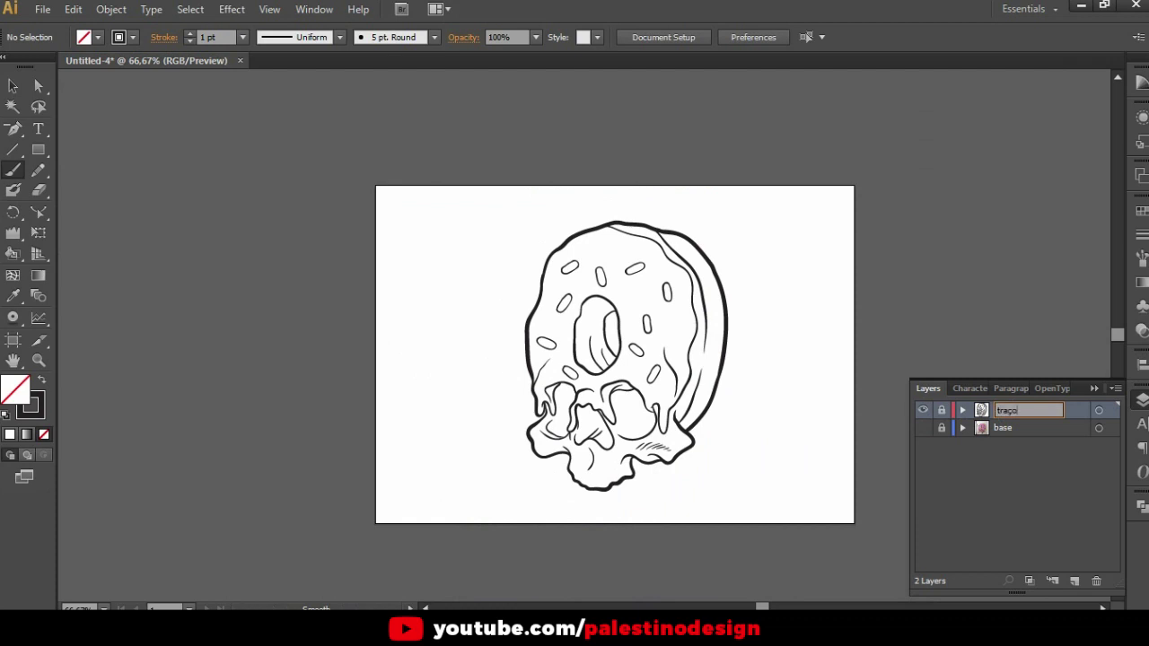
key("ctrl+1")
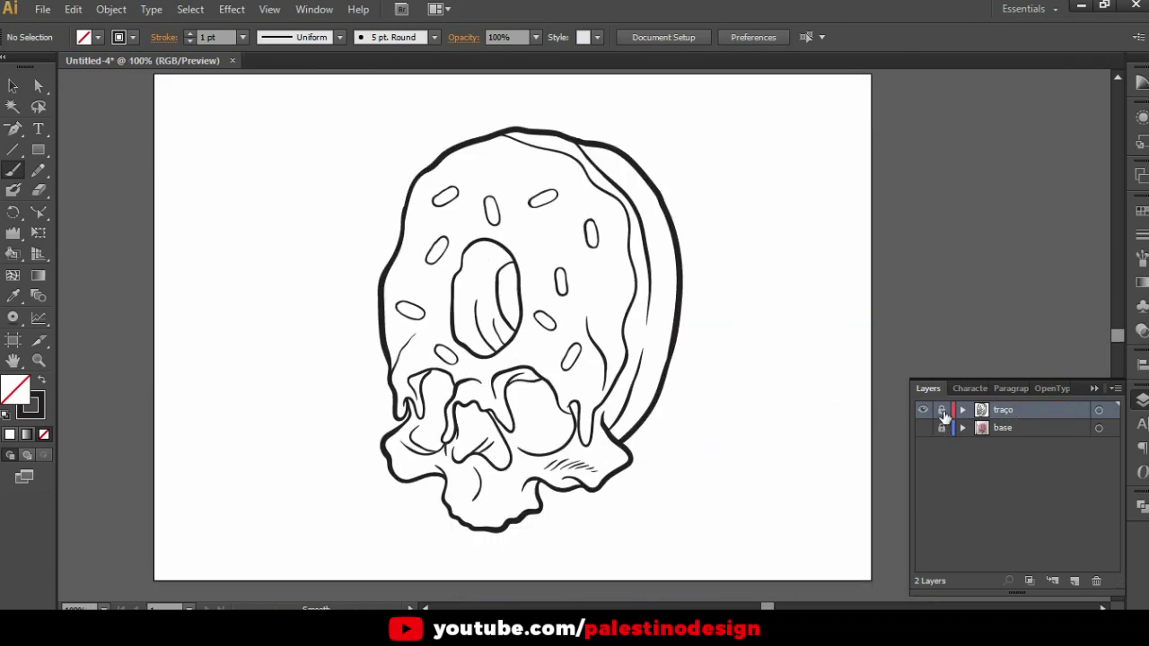
key("ctrl+a")
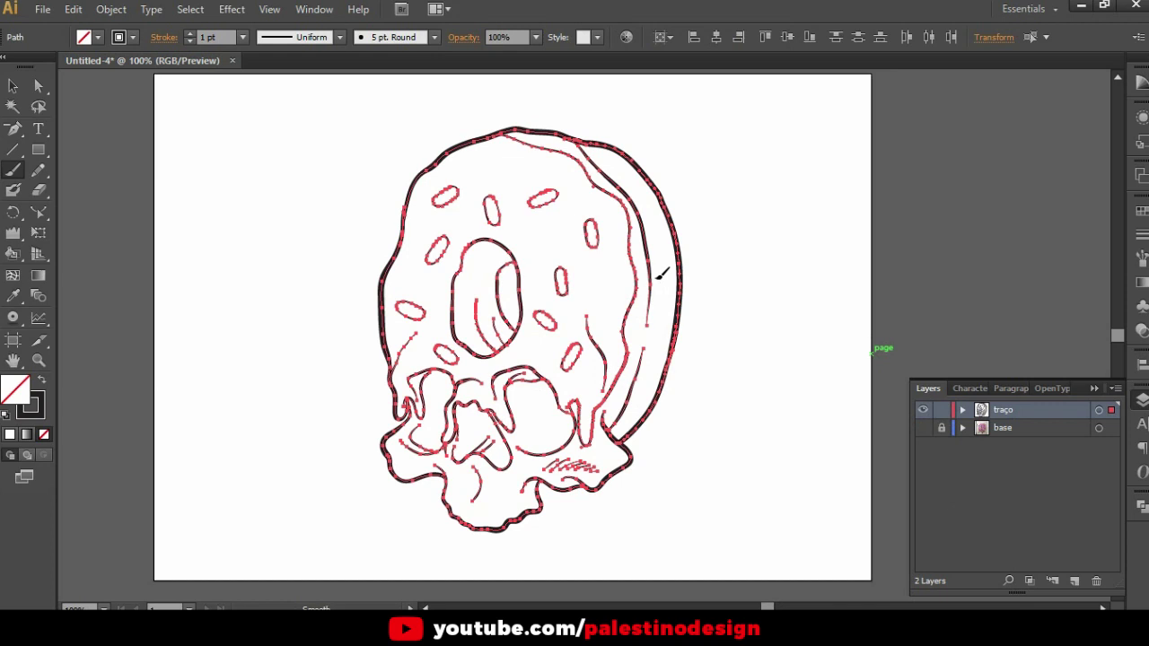
Change the selected line art's stroke from 231F20 to pure black 000000, then lock traço
double_click(42, 397)
type("111111")
left_click_drag(11, 257, 3, 288)
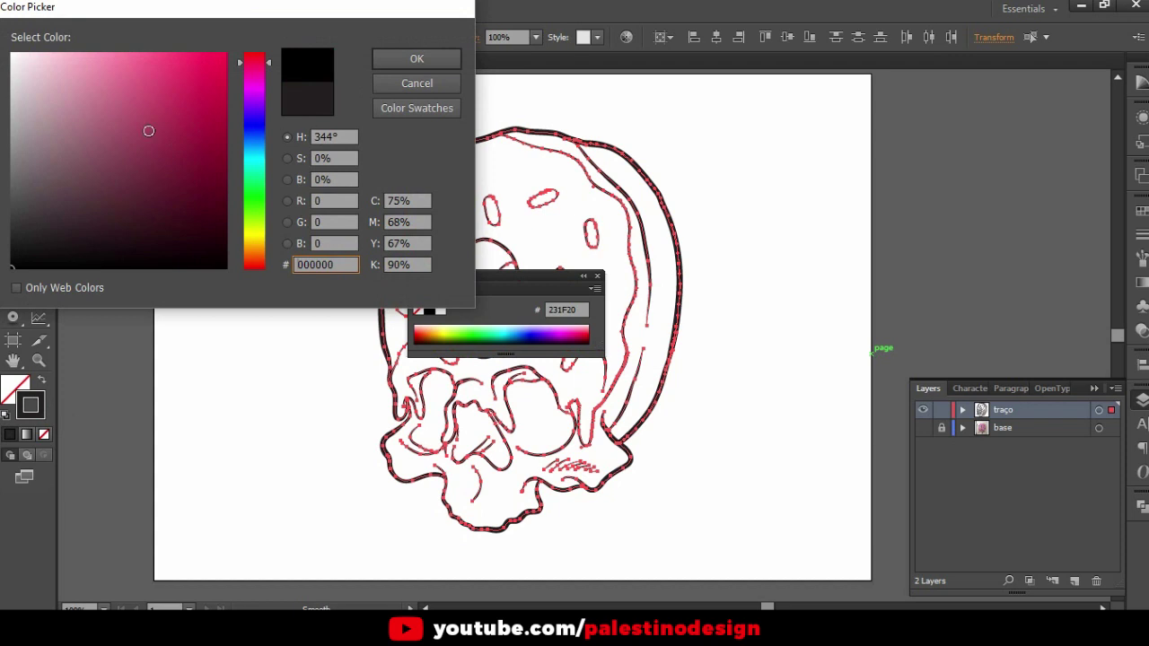
left_click(20, 248)
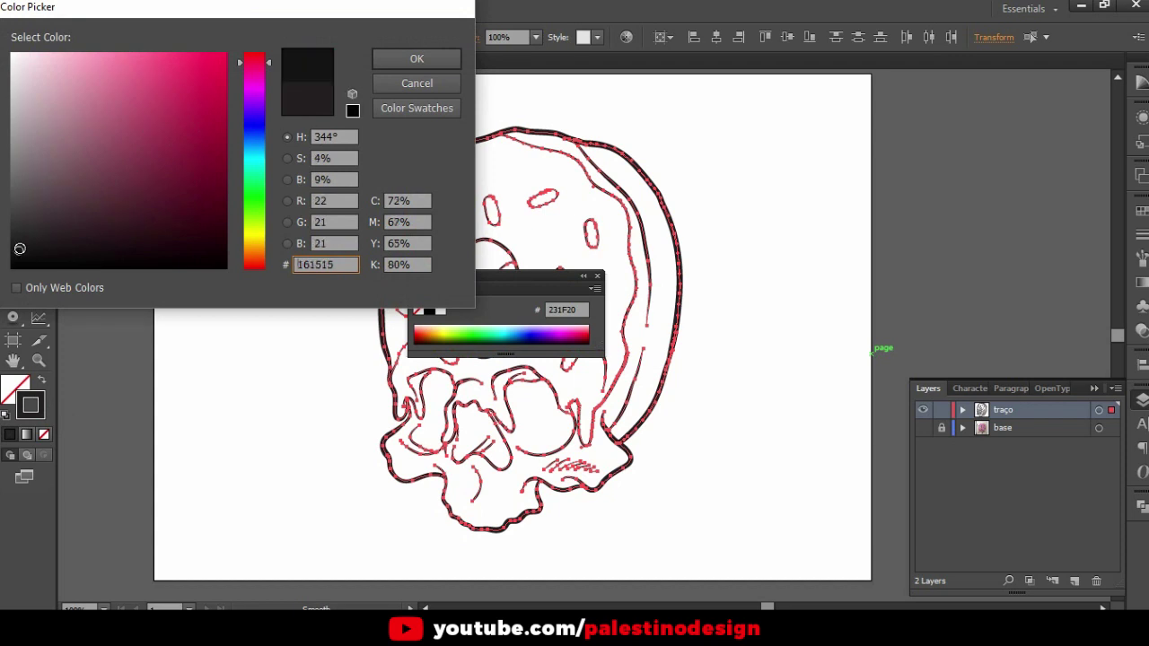
left_click_drag(20, 249, 5, 275)
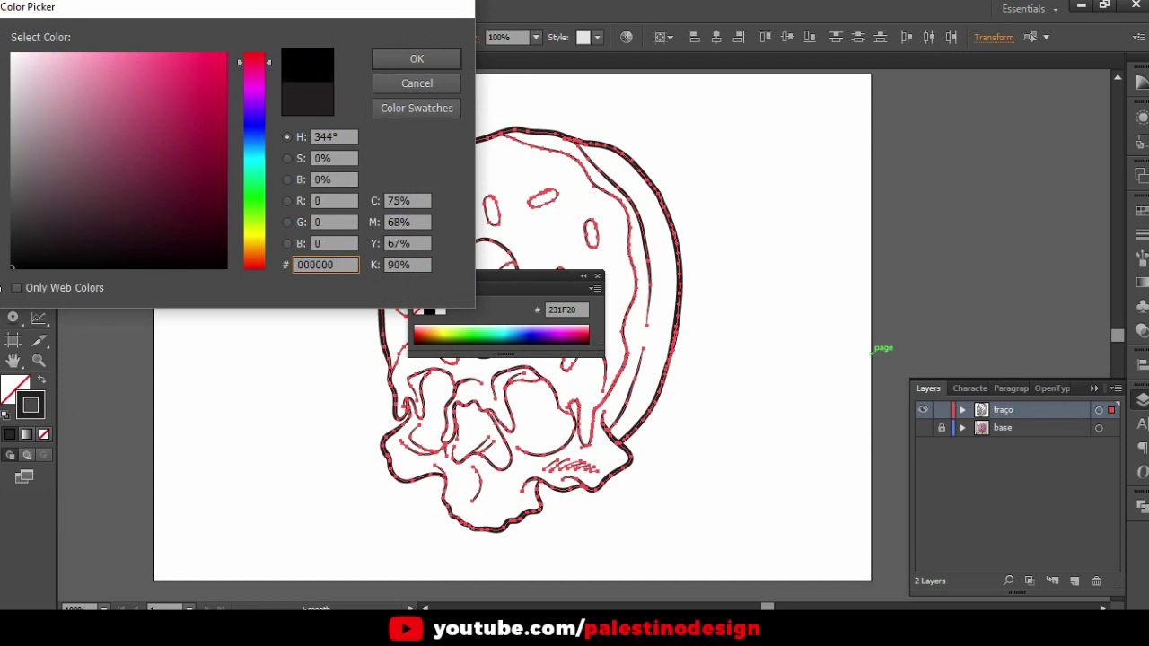
left_click(408, 64)
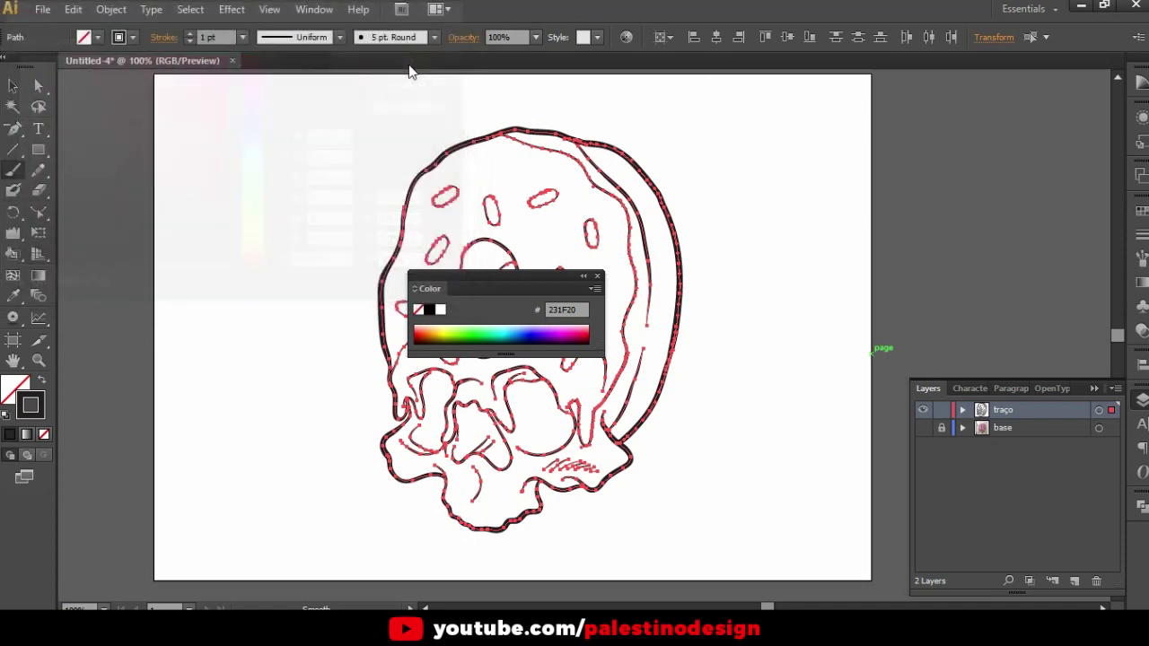
left_click(597, 277)
left_click(942, 410)
scroll(692, 302, "up", 2)
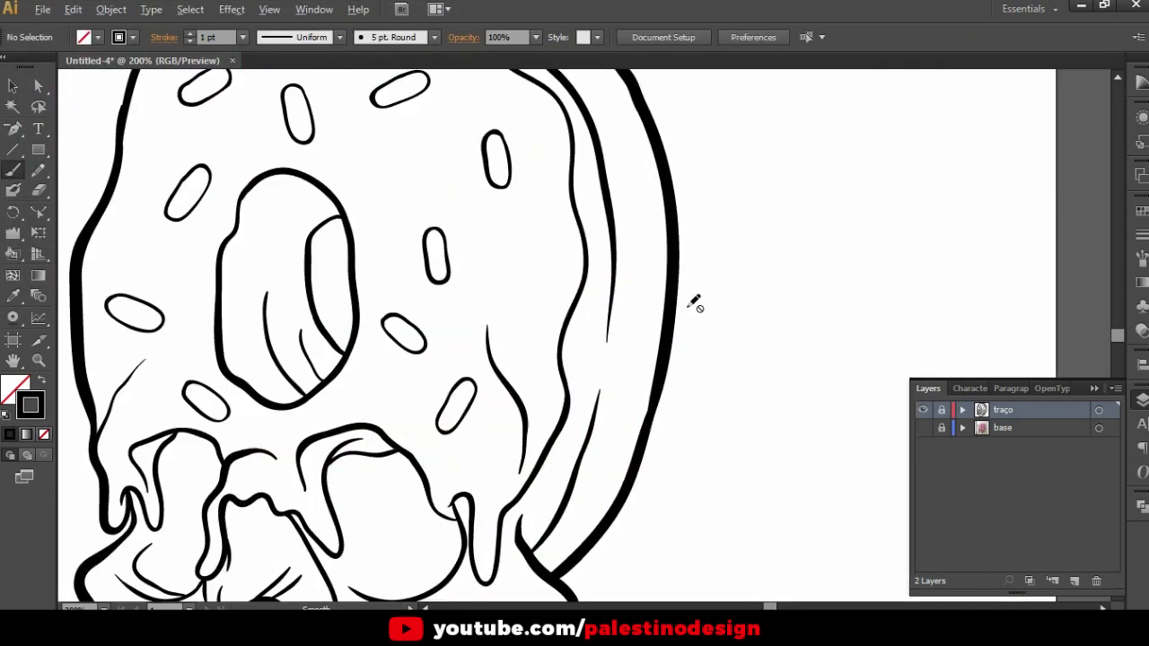
Add a new empty Layer 3 directly above the base layer
scroll(692, 302, "up", 1)
scroll(692, 302, "up", 1)
scroll(692, 303, "down", 3)
scroll(692, 302, "down", 3)
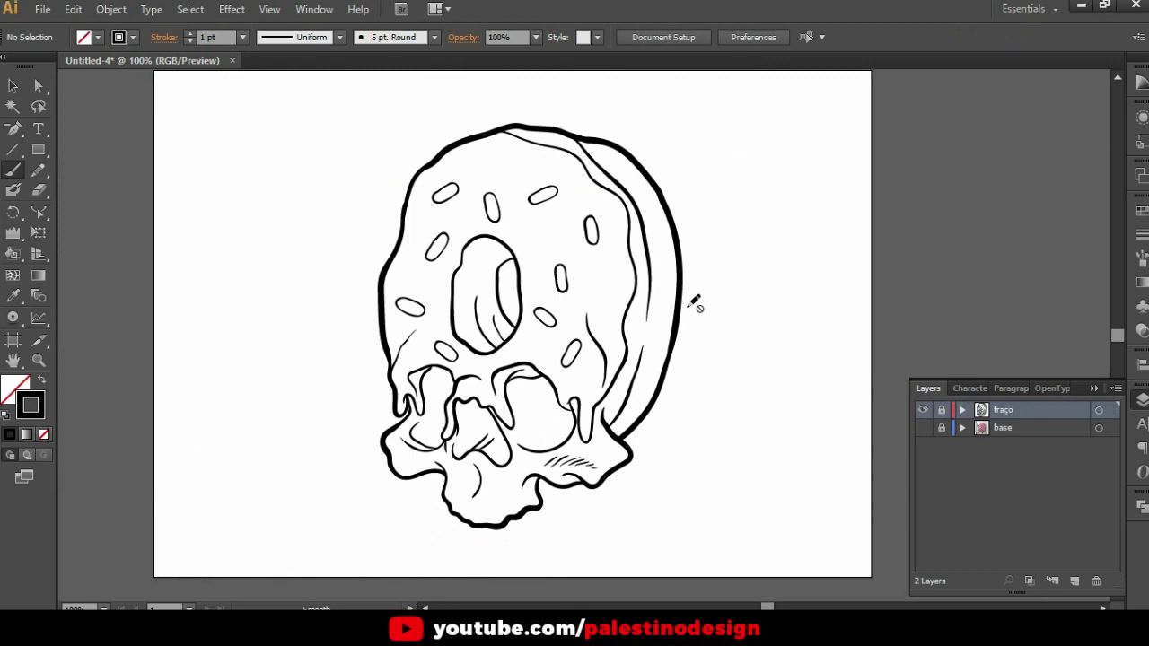
scroll(692, 303, "down", 1)
scroll(565, 370, "up", 1)
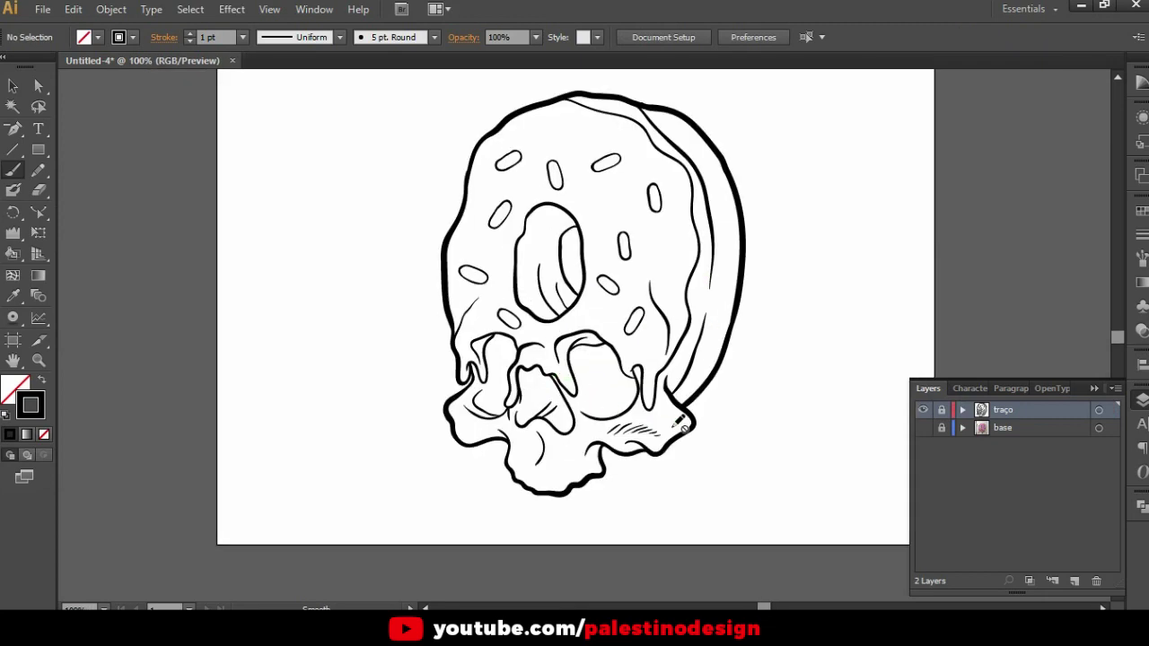
scroll(466, 388, "up", 1)
scroll(596, 406, "up", 1)
scroll(597, 405, "down", 1)
scroll(597, 405, "down", 1)
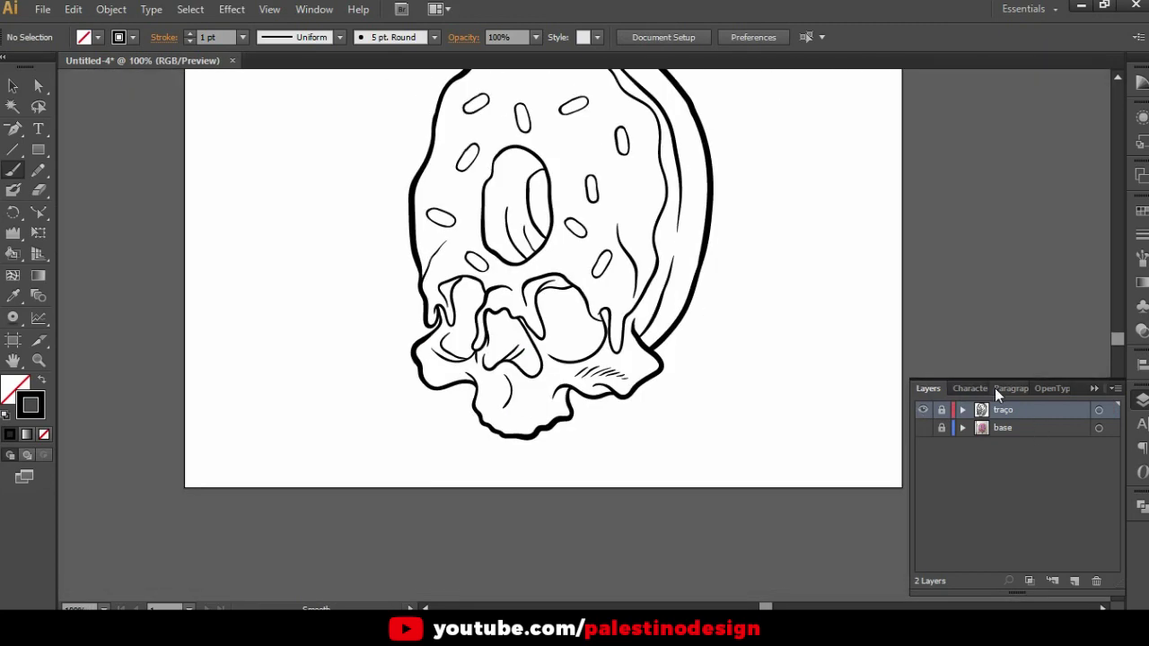
scroll(685, 313, "up", 2)
scroll(557, 162, "up", 2)
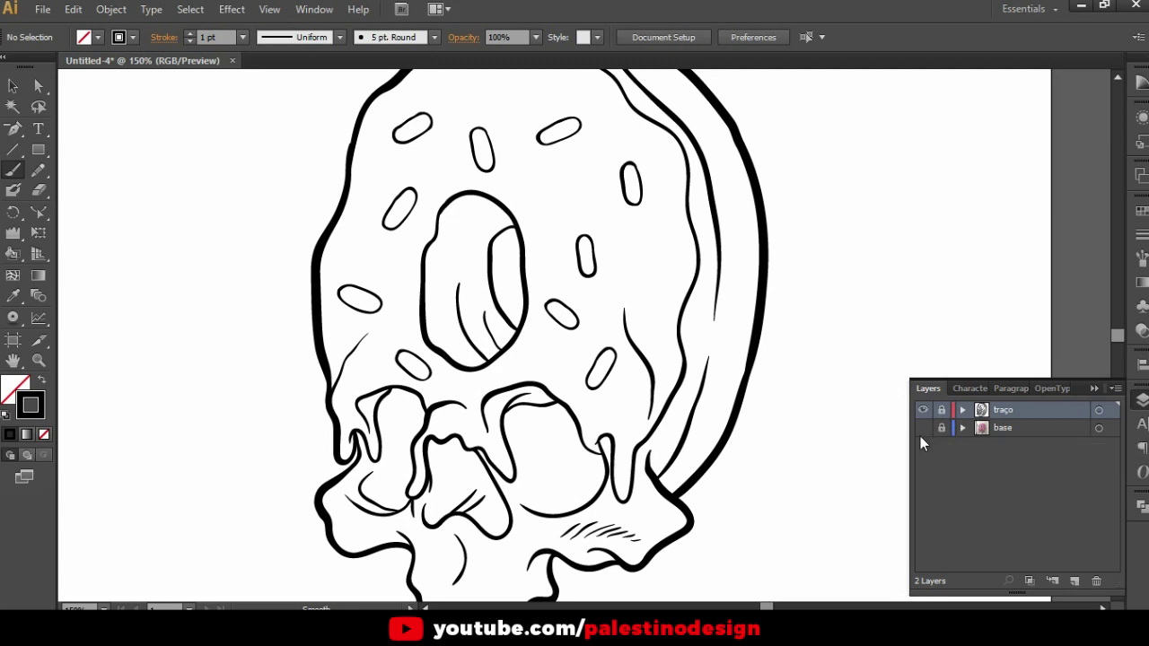
scroll(562, 296, "up", 1)
scroll(562, 296, "down", 1)
left_click(942, 429)
left_click(1074, 580)
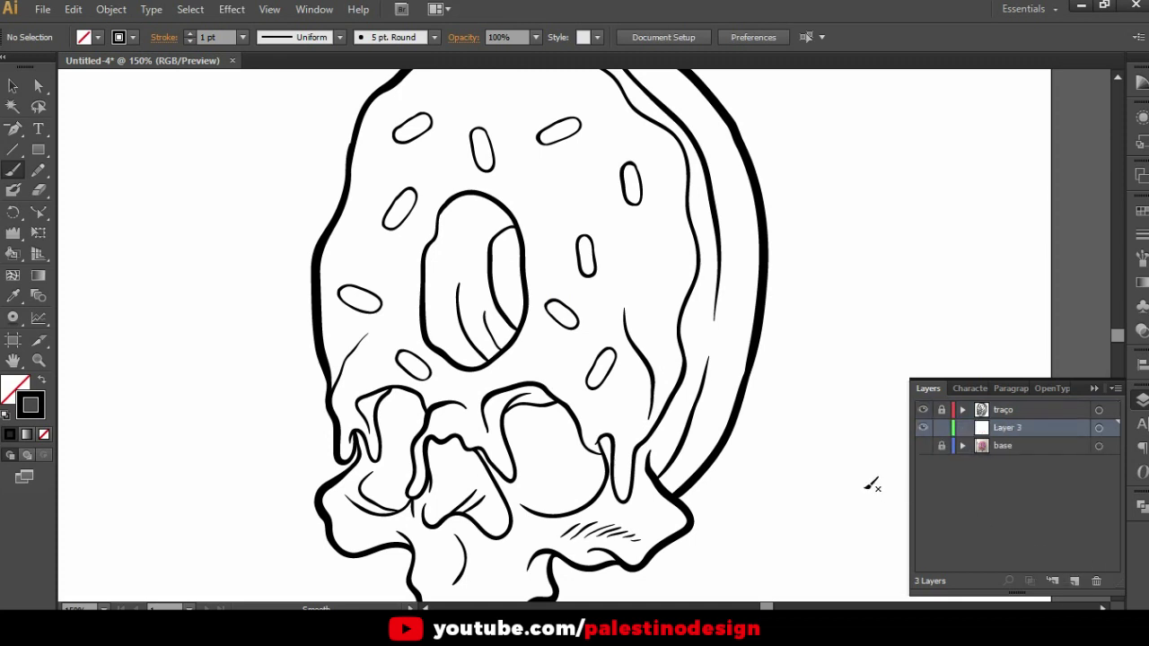
Switch to the Pencil tool and make the coloured reference photo visible again
key("n")
left_click(39, 173)
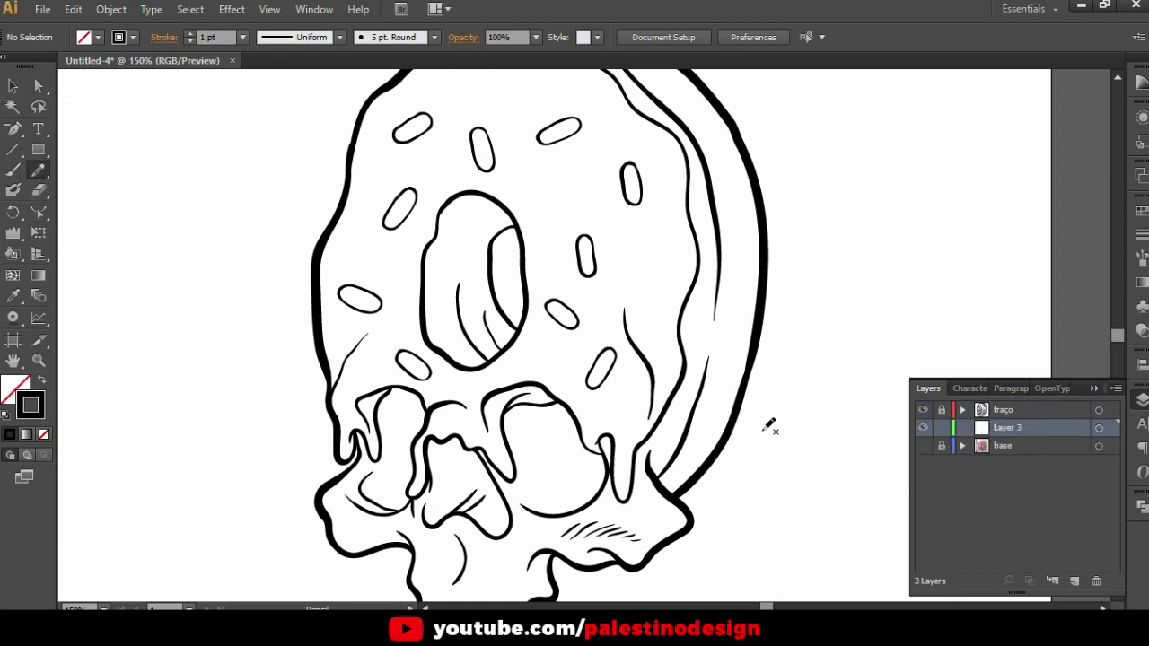
left_click(923, 446)
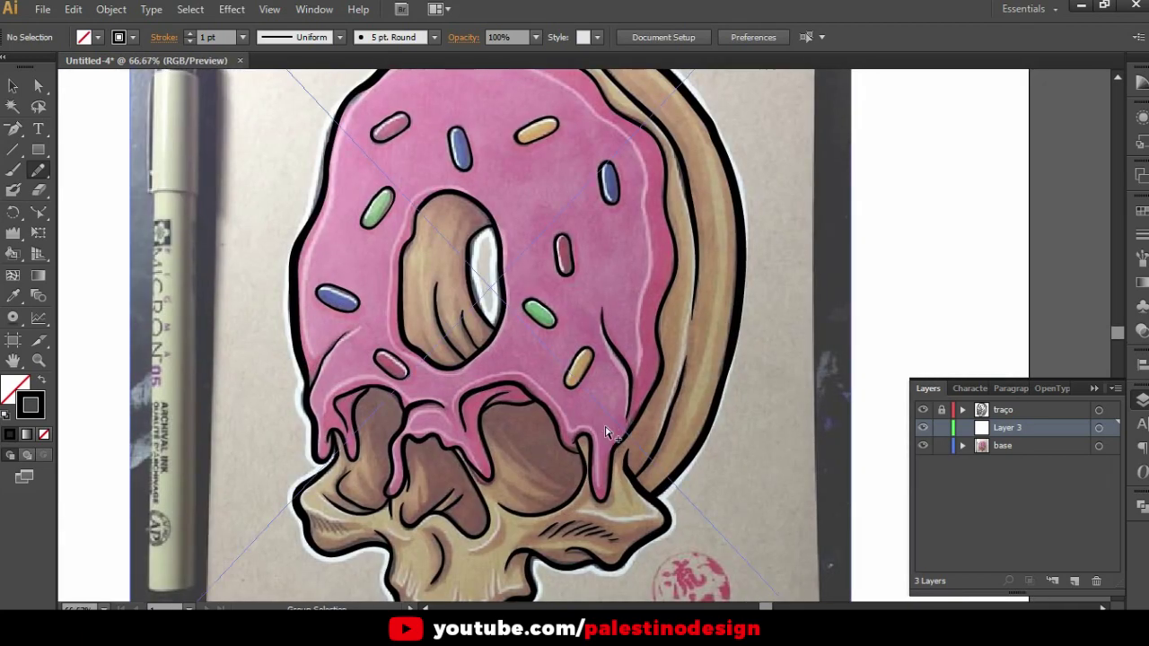
Place a copy of the reference photo right of the artboard at 100% opacity
key("ctrl+minus")
key("ctrl+minus")
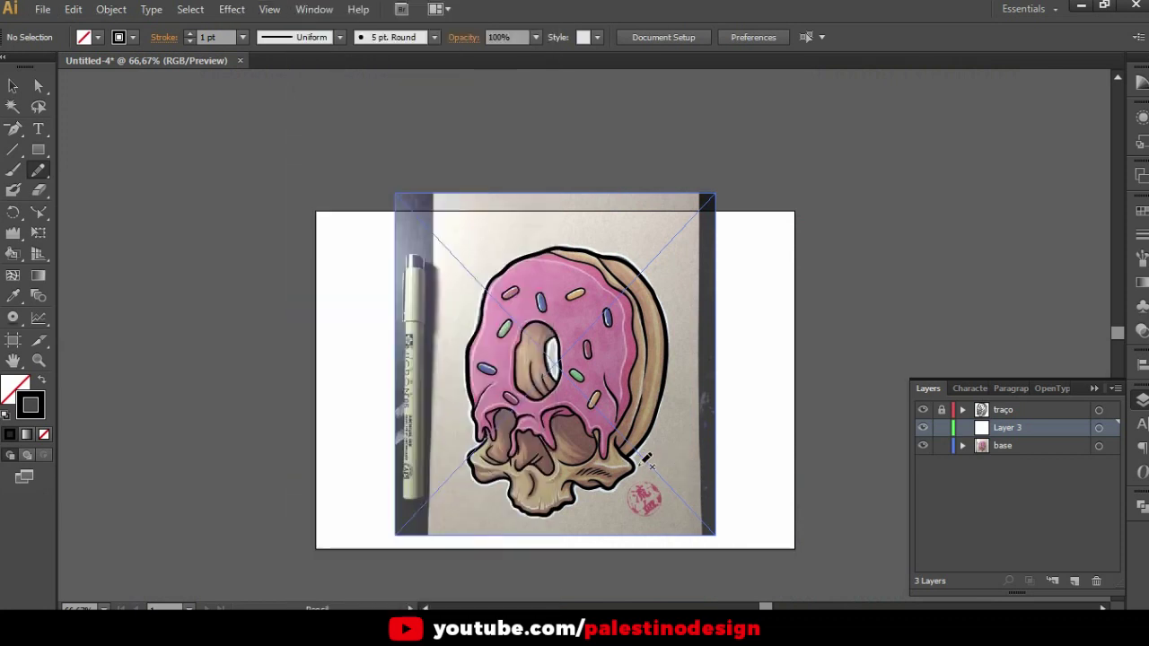
key("v")
left_click_drag(481, 533, 767, 532)
left_click_drag(815, 435, 615, 409)
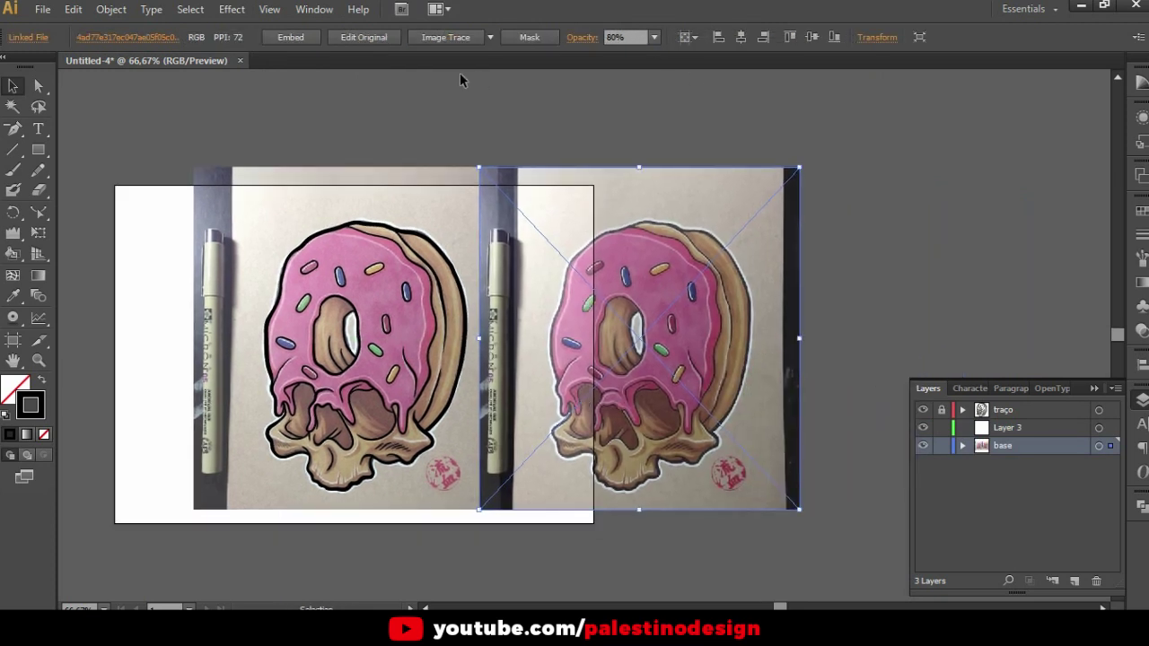
left_click(655, 37)
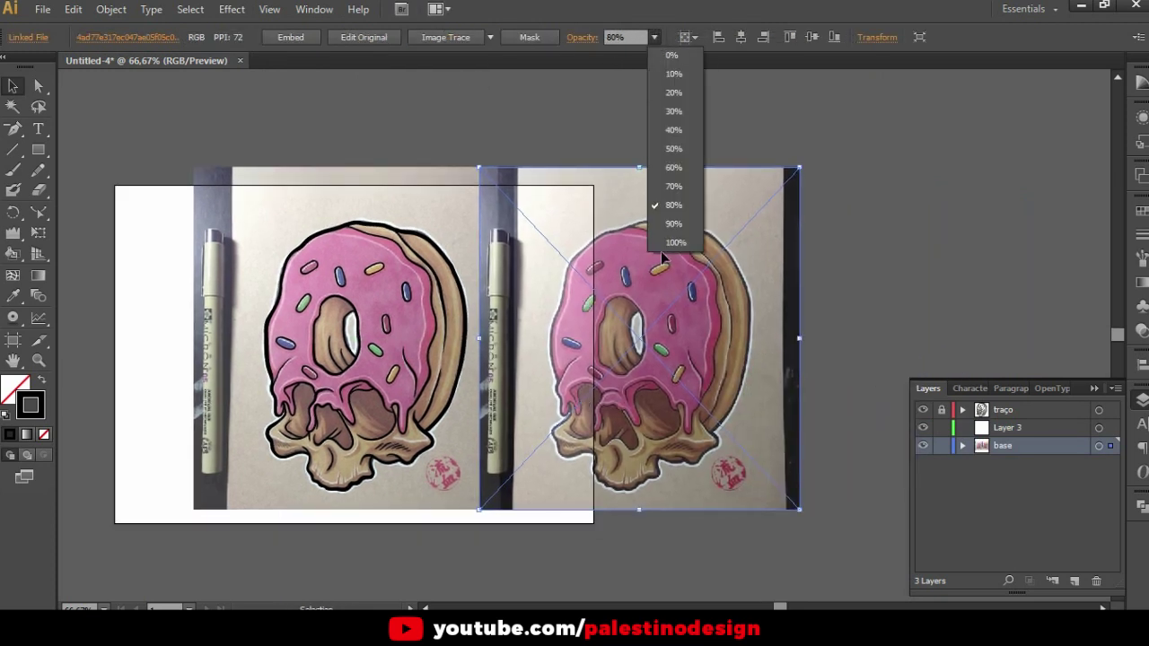
left_click(662, 247)
left_click_drag(720, 360, 843, 362)
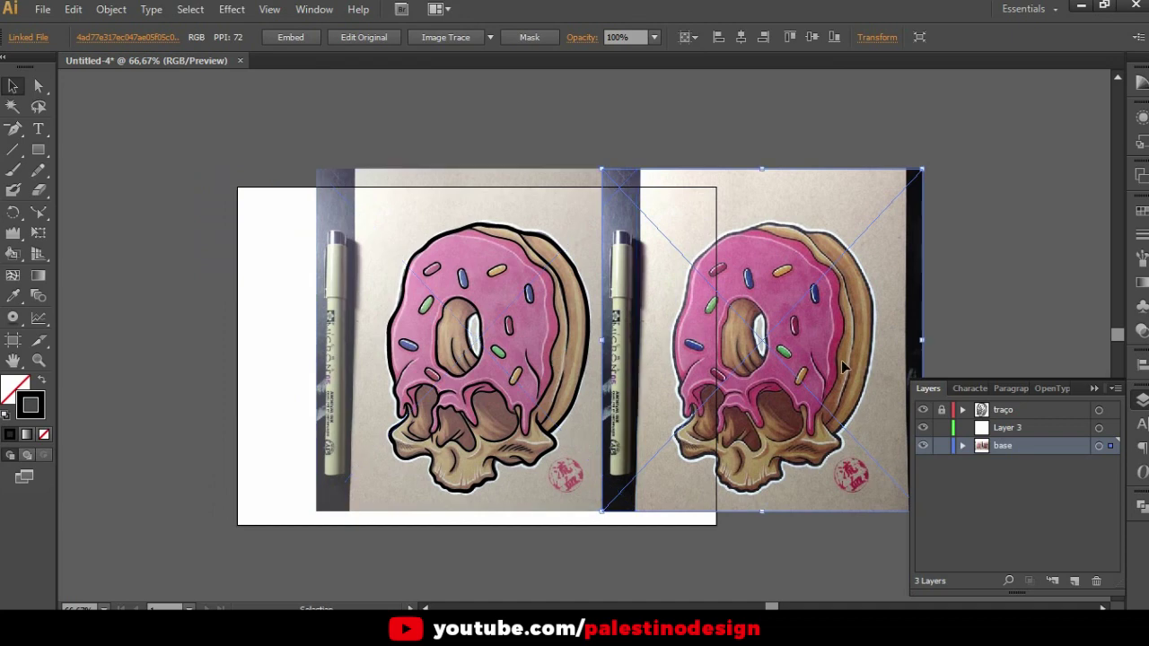
Lock the base layer and make Layer 3 active for pencil drawing
left_click(940, 446)
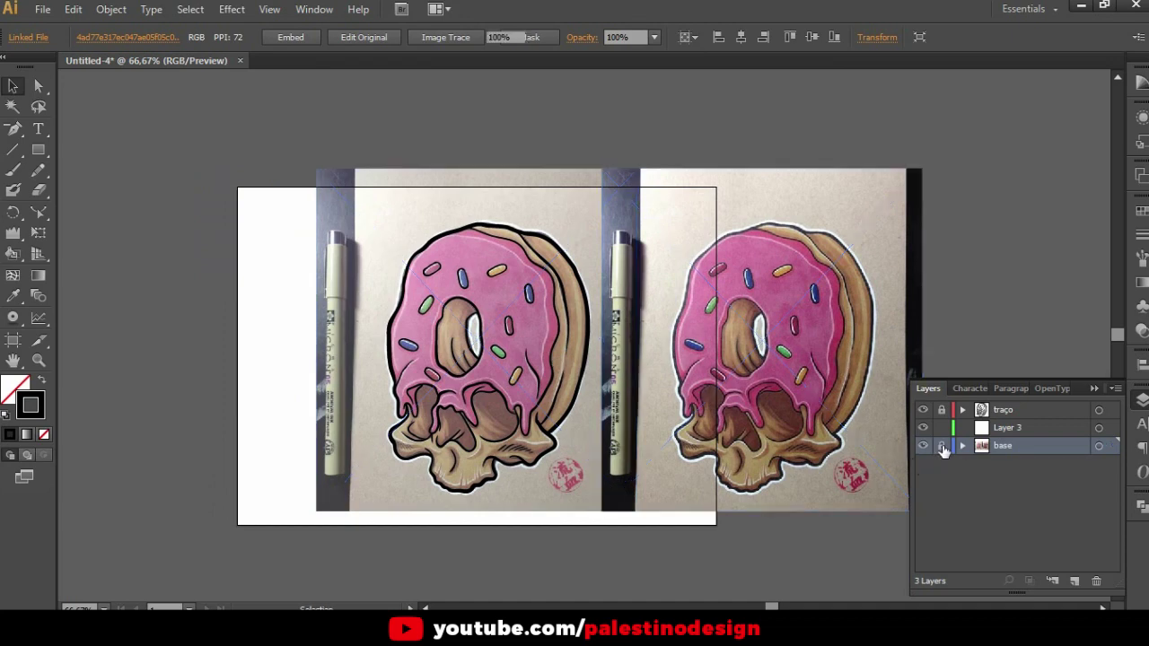
left_click(1003, 427)
scroll(499, 303, "up", 1)
key("n")
left_click_drag(652, 372, 420, 356)
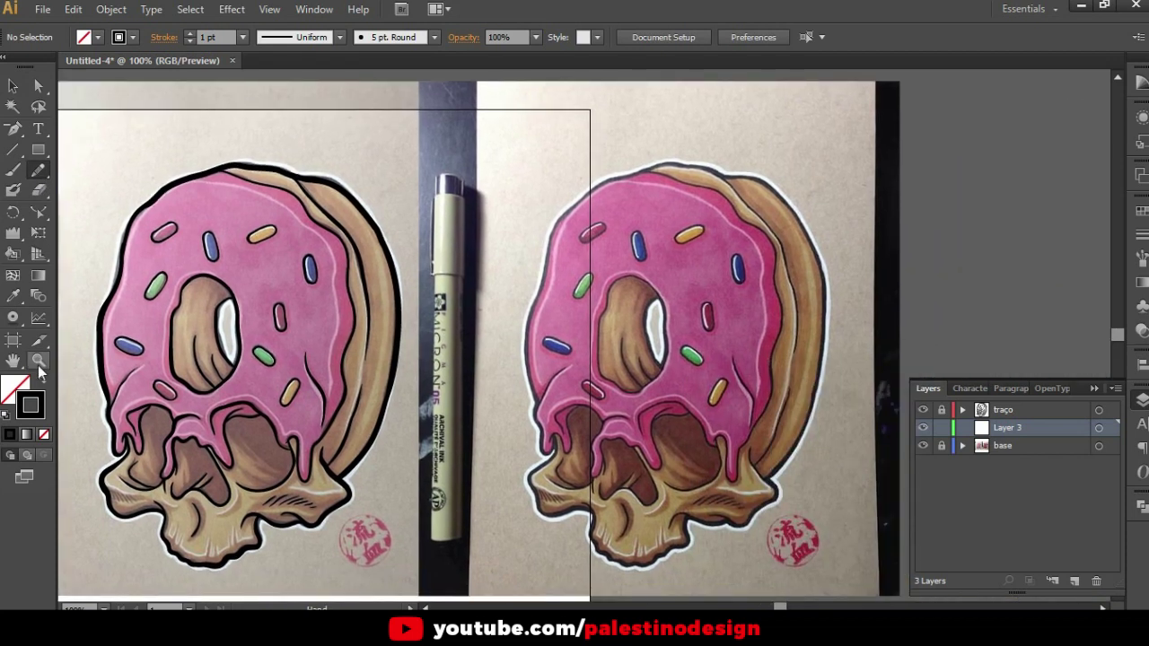
Set stroke to None and sample the icing's pink as the fill with the Eyedropper
left_click(46, 433)
left_click(13, 388)
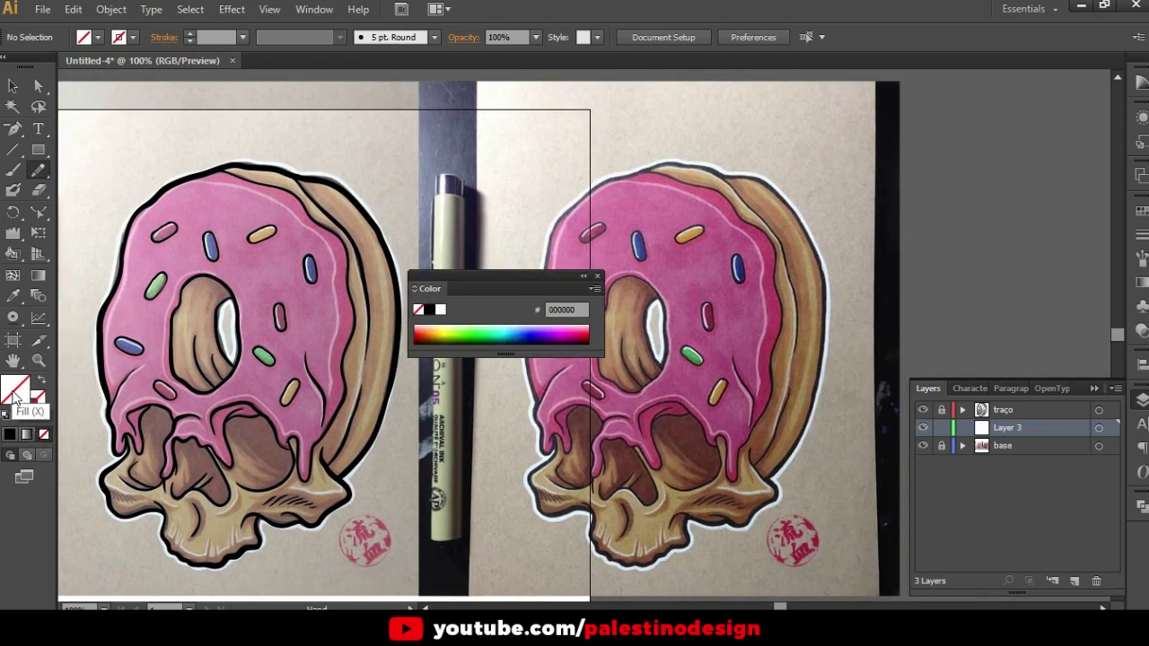
left_click(13, 295)
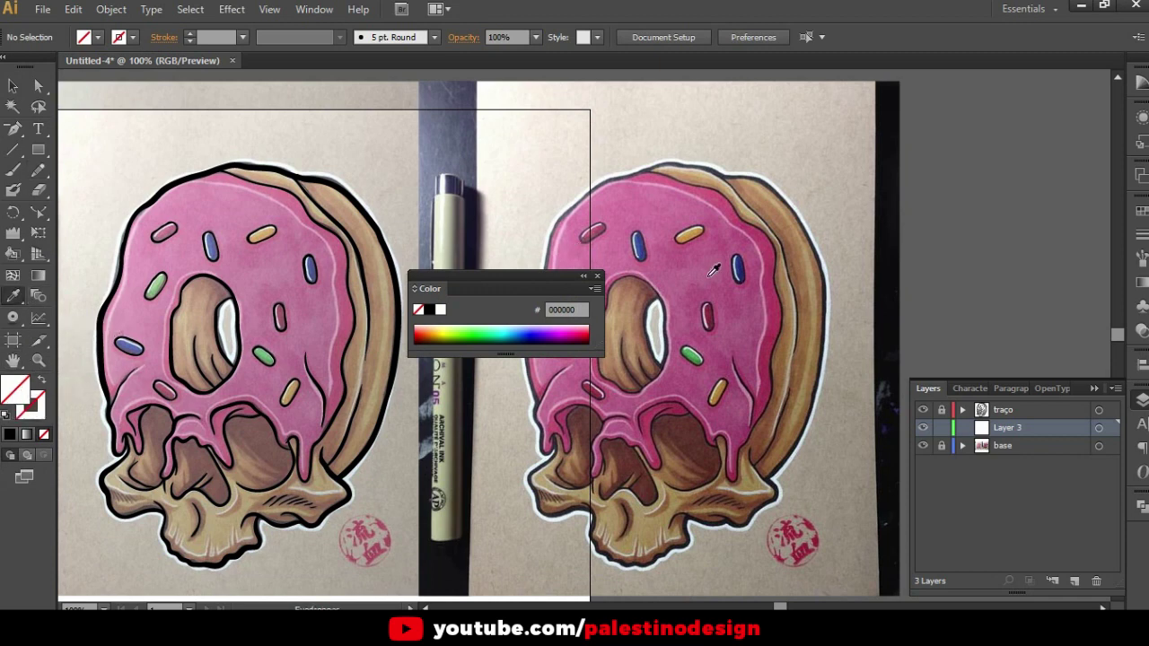
left_click(722, 240)
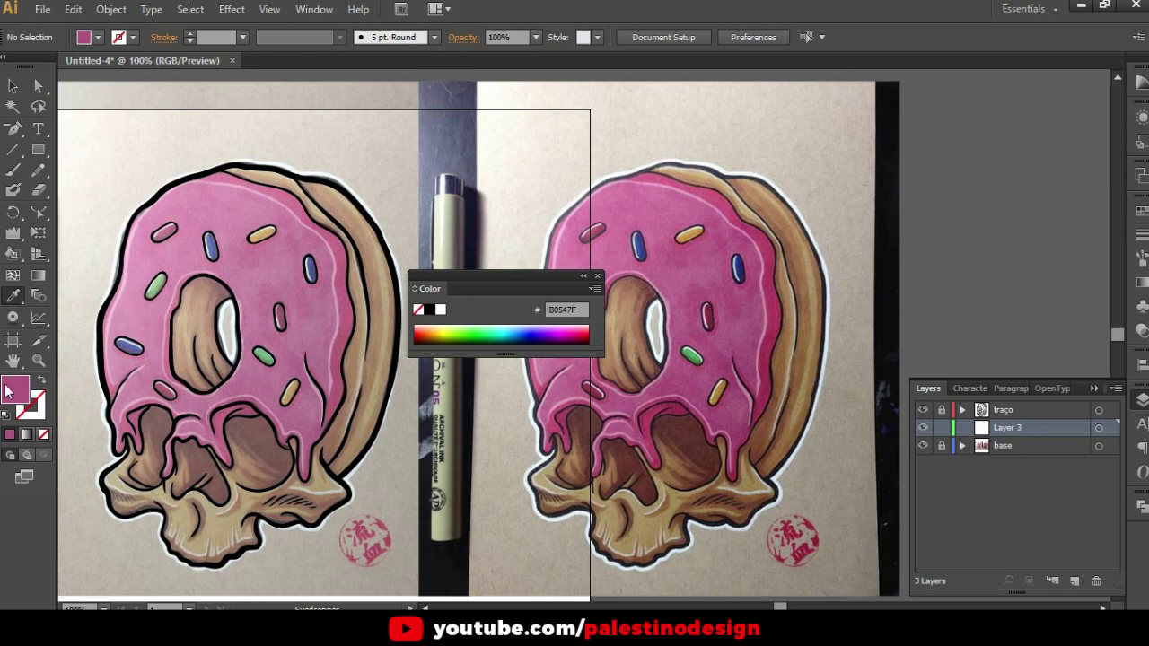
Brighten the fill pink to F42C90 in the Color Picker
double_click(14, 388)
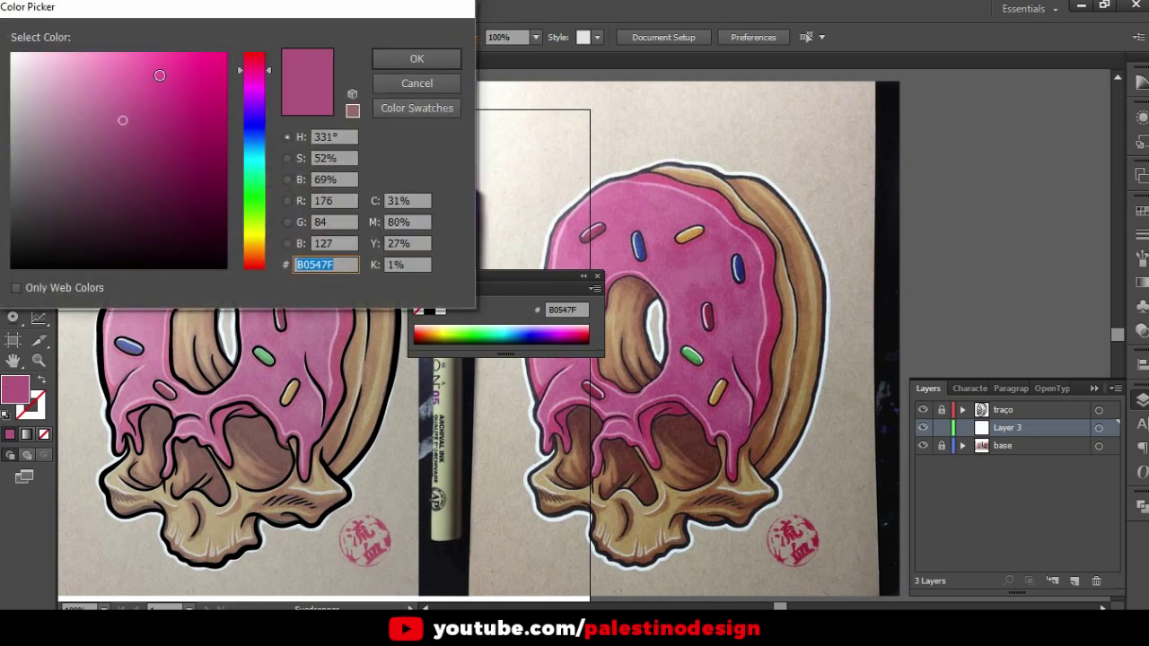
left_click_drag(159, 85, 190, 70)
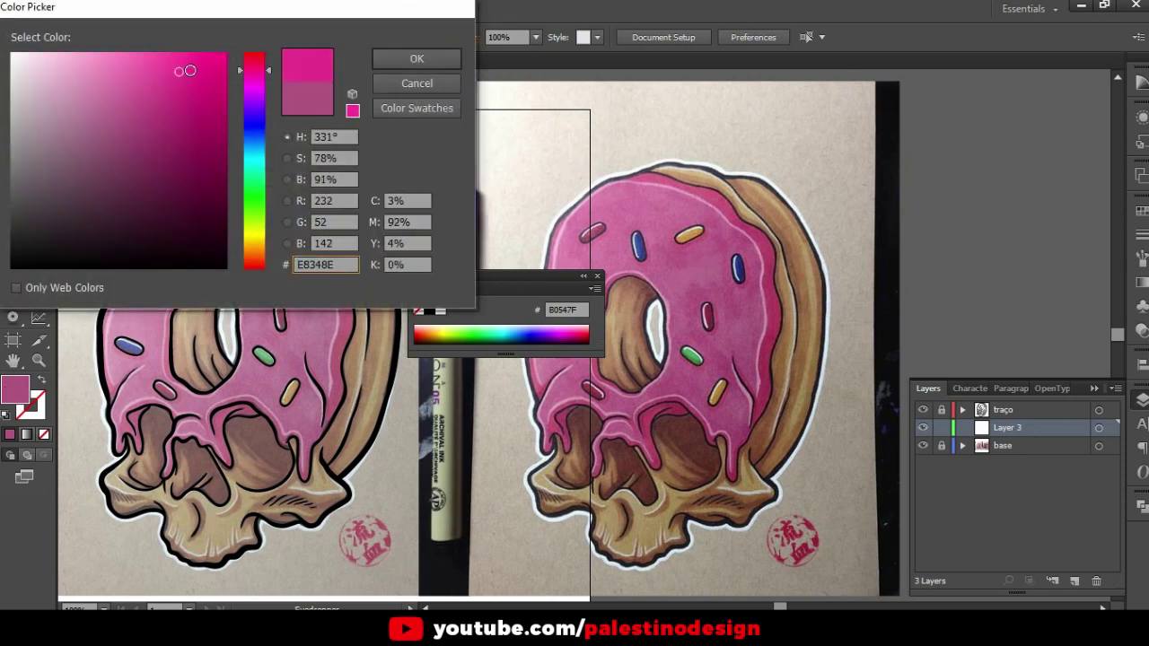
left_click_drag(191, 70, 185, 57)
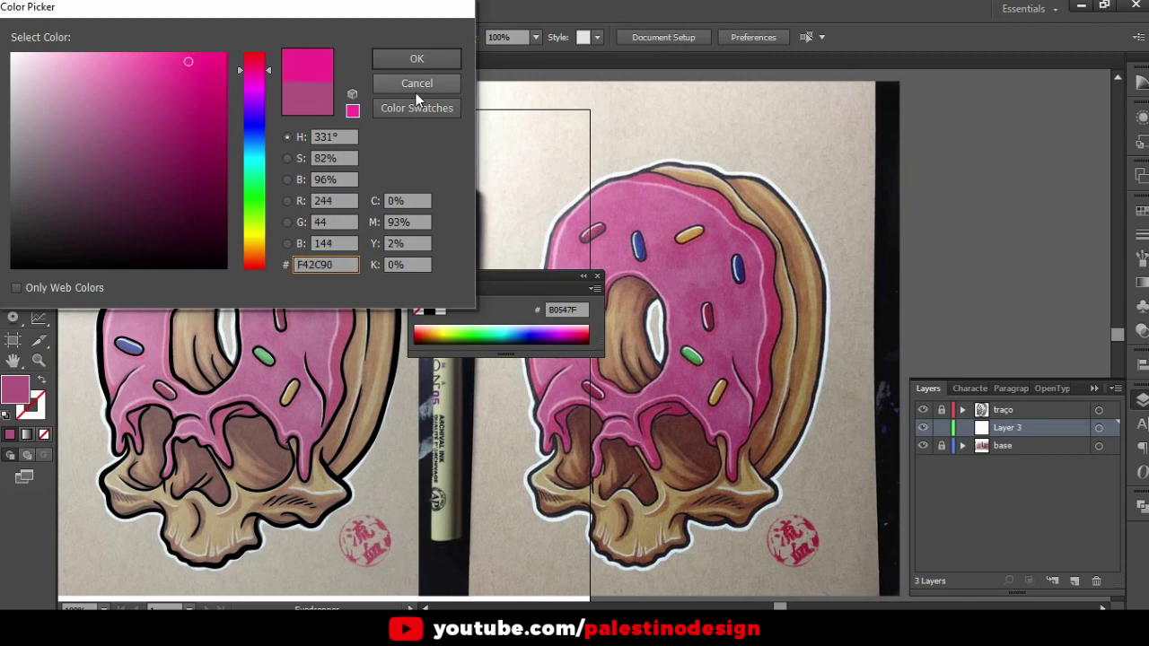
left_click(420, 58)
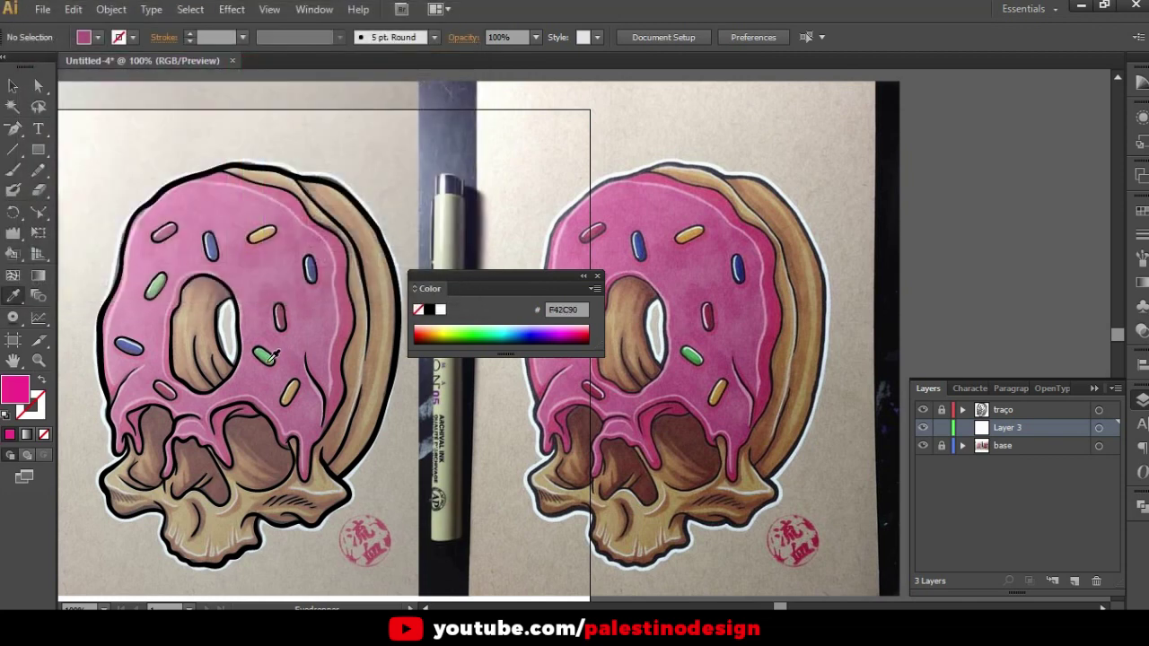
left_click(597, 275)
key("n")
key("Return")
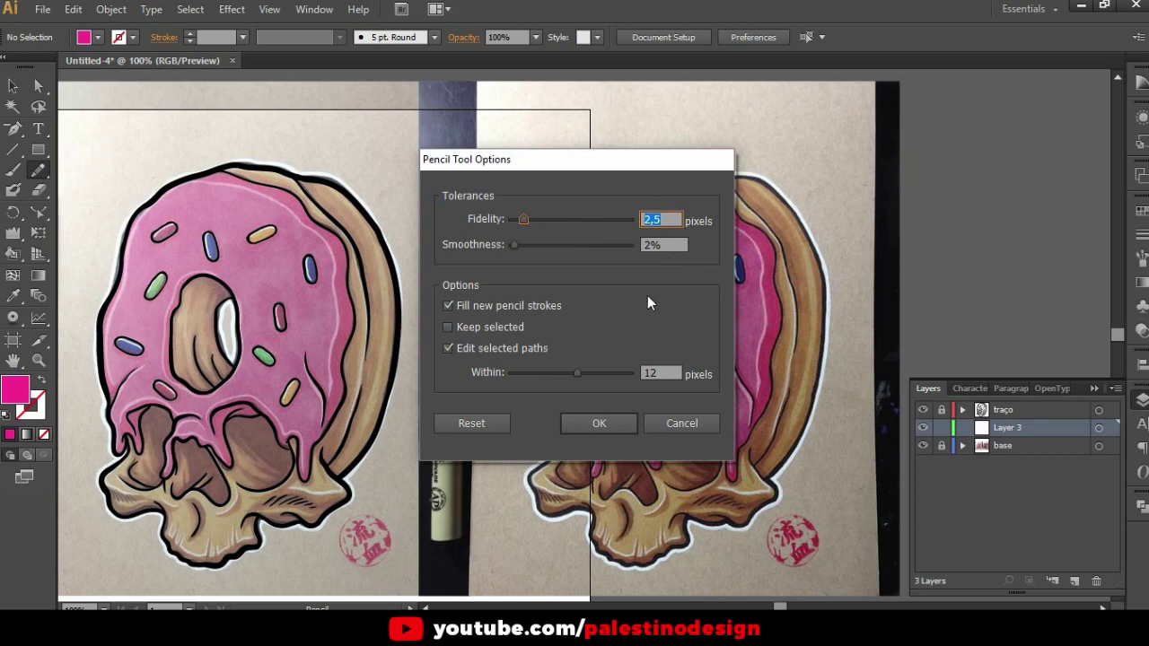
Set Pencil Fidelity 2,5 px, Smoothness 2%, fill new strokes, and edit selected paths within 12 px
left_click(682, 244)
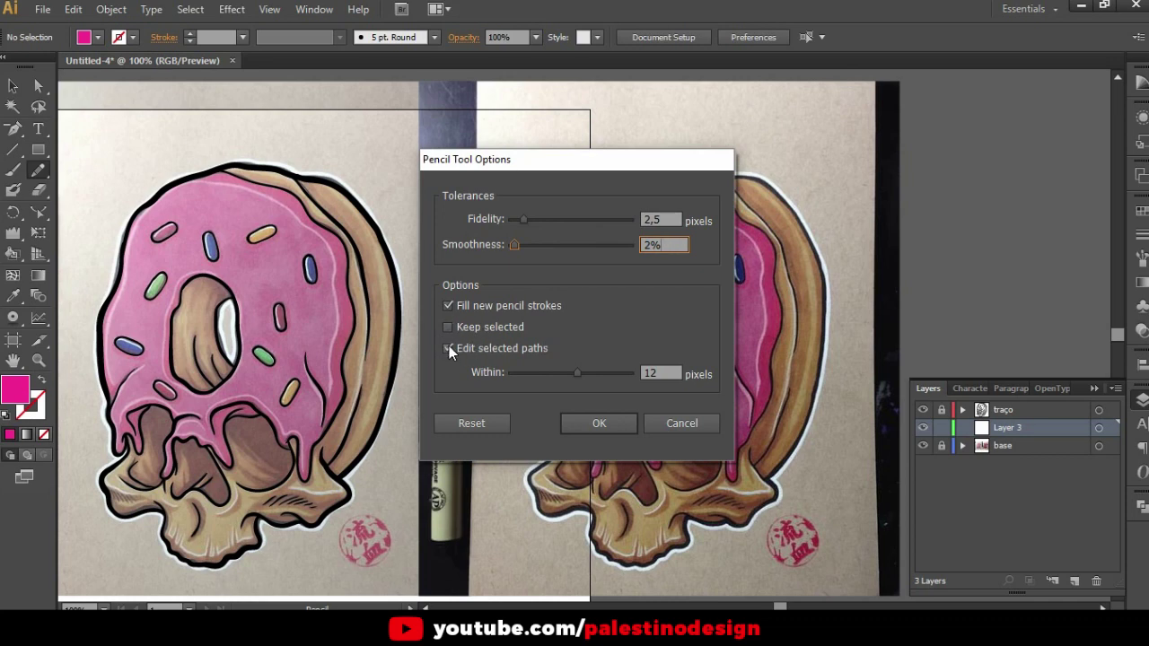
left_click(674, 374)
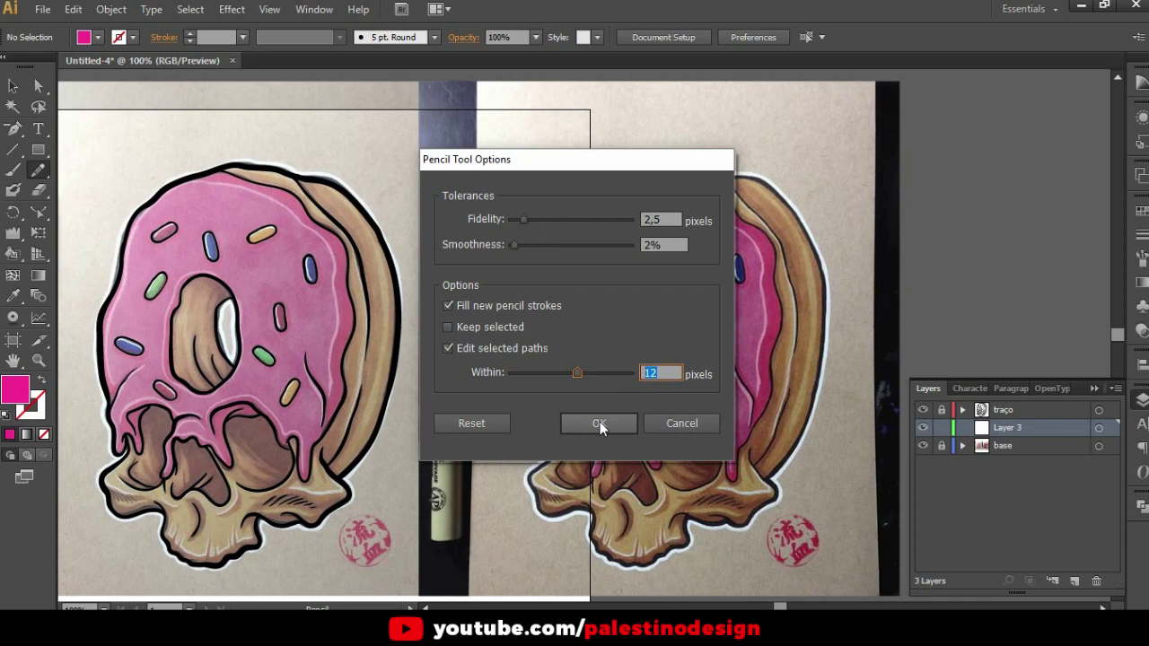
left_click(600, 424)
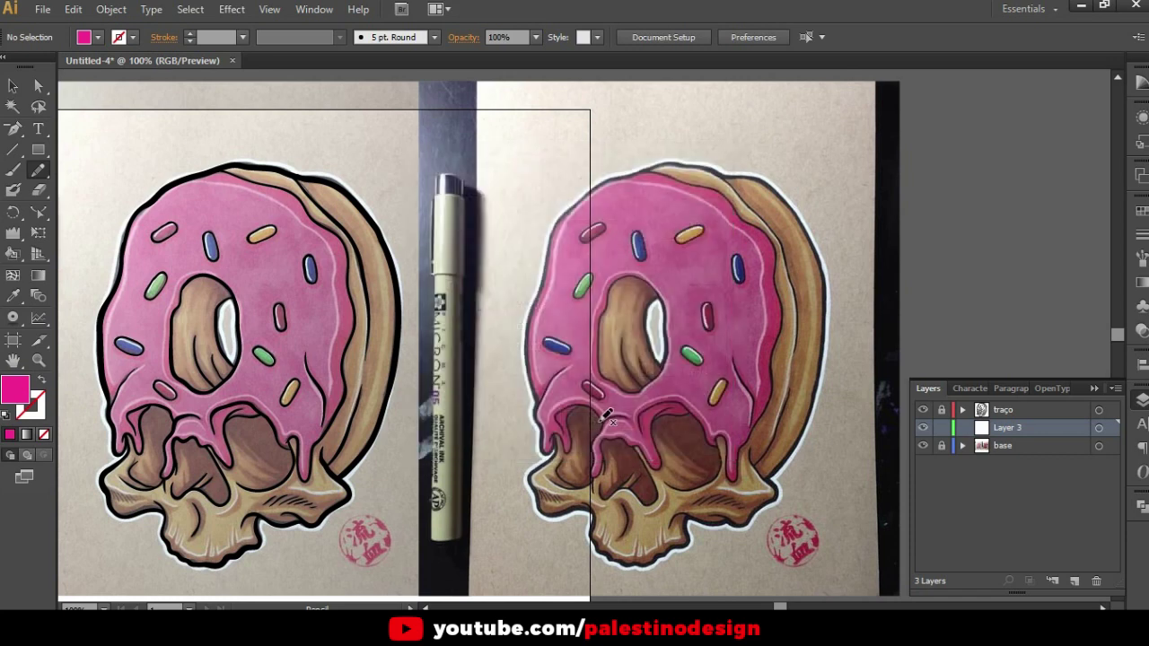
Zoom in on the left donut and pencil a test magenta blob beside the glaze
key("ctrl+plus")
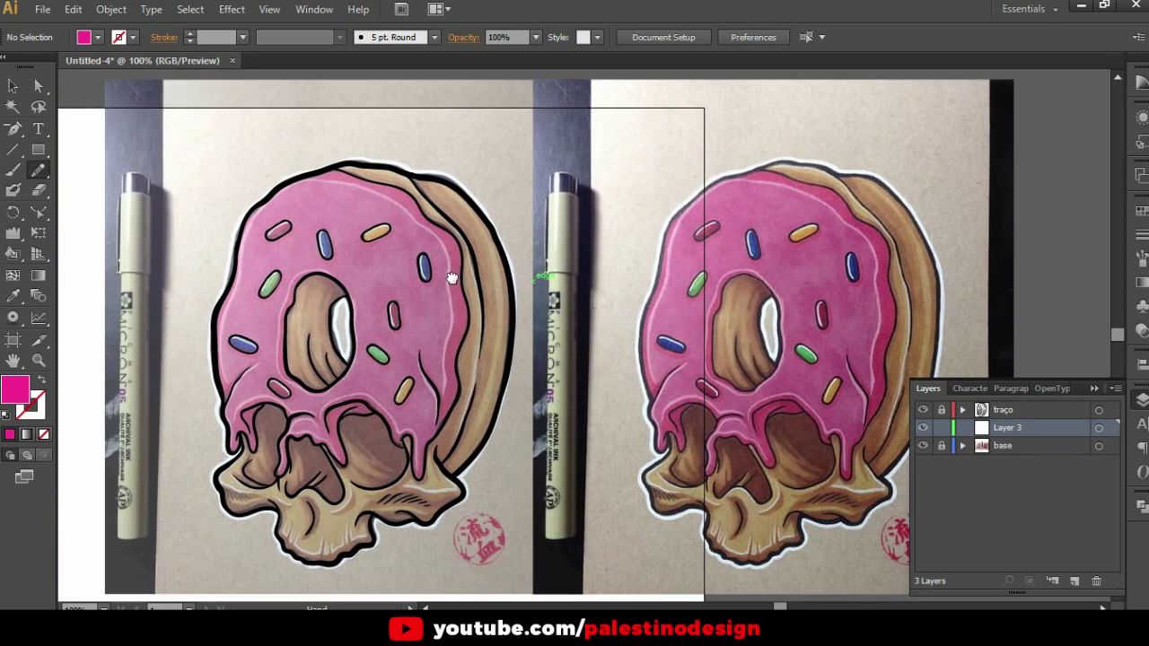
key("ctrl+plus")
key("ctrl+plus")
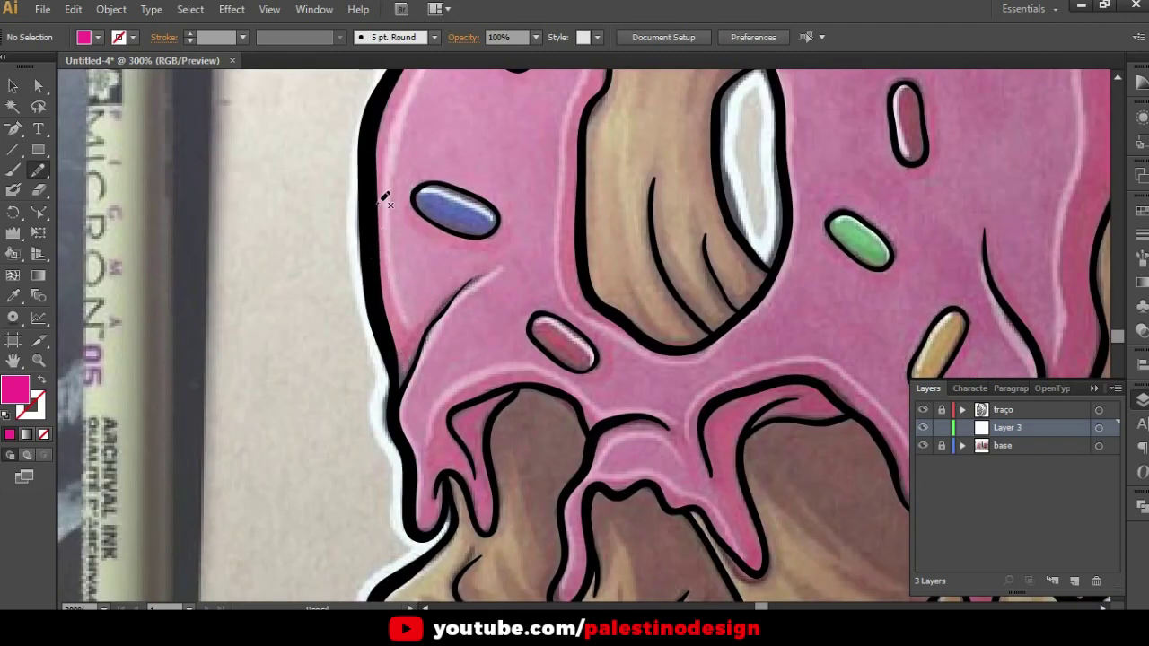
left_click_drag(366, 311, 357, 254)
left_click_drag(283, 253, 303, 442)
Undo the test blob and set Layer 3's layer colour to Light Blue
left_click_drag(418, 382, 449, 333)
key("ctrl+z")
key("ctrl+z")
key("ctrl+z")
double_click(980, 431)
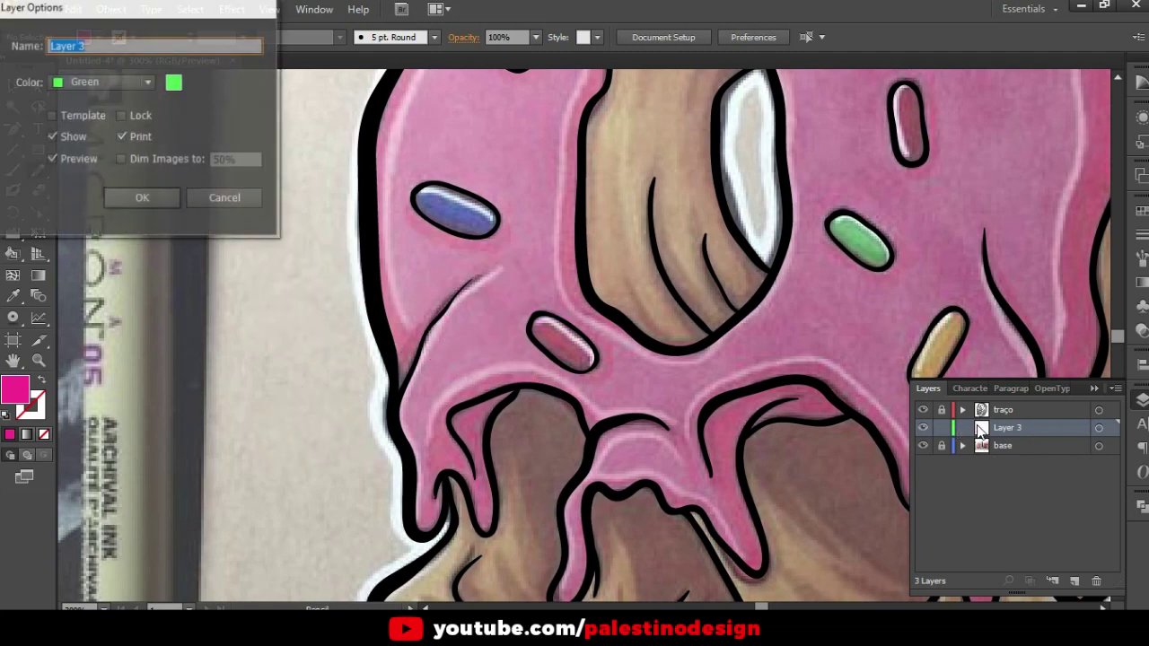
left_click(95, 81)
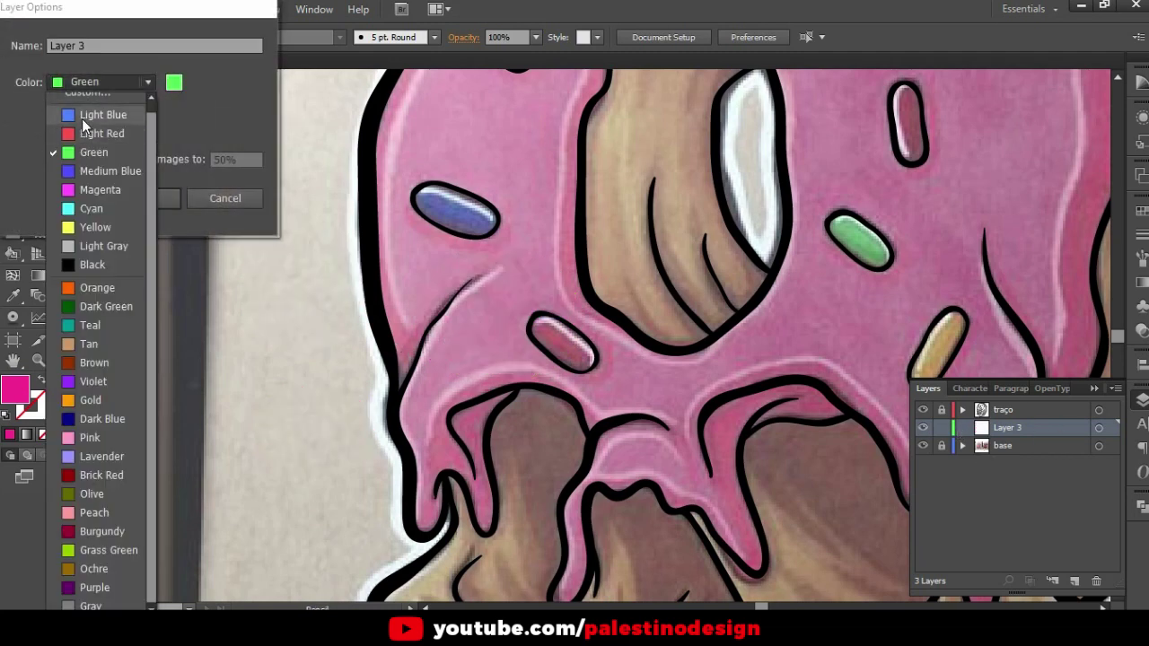
left_click(103, 115)
left_click(139, 198)
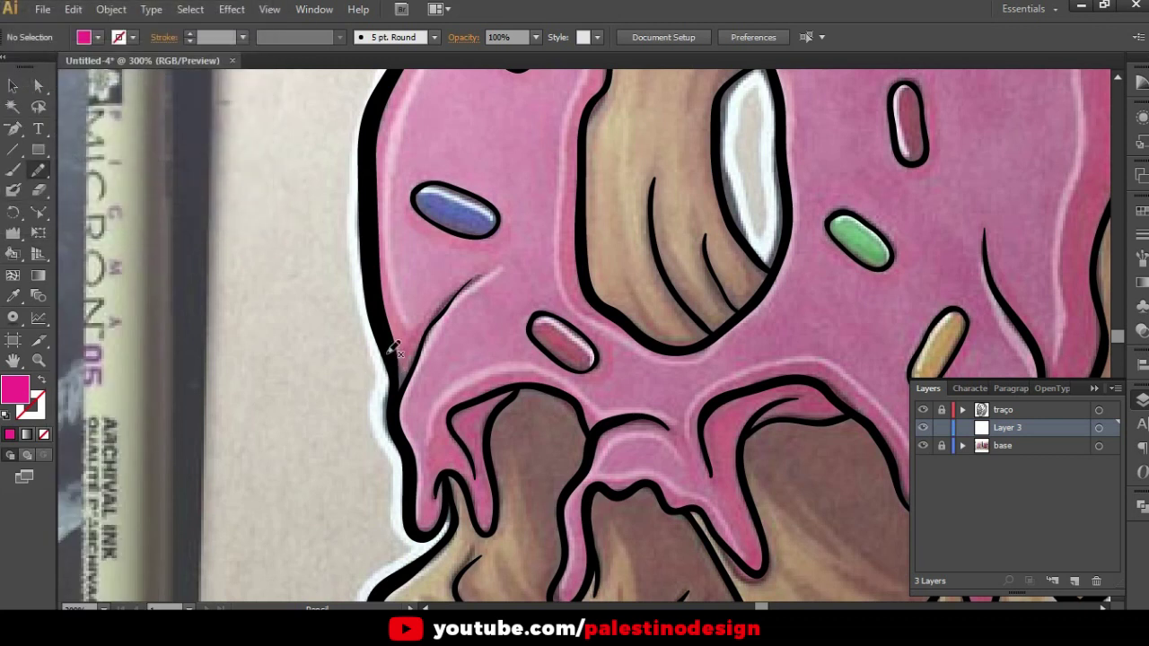
Pencil-trace the leftmost drip and the upper-left glaze as solid magenta fills
left_click(312, 371)
key("ctrl+z")
mouse_move(389, 325)
left_mouse_down()
mouse_move(417, 519)
mouse_move(452, 493)
left_mouse_up()
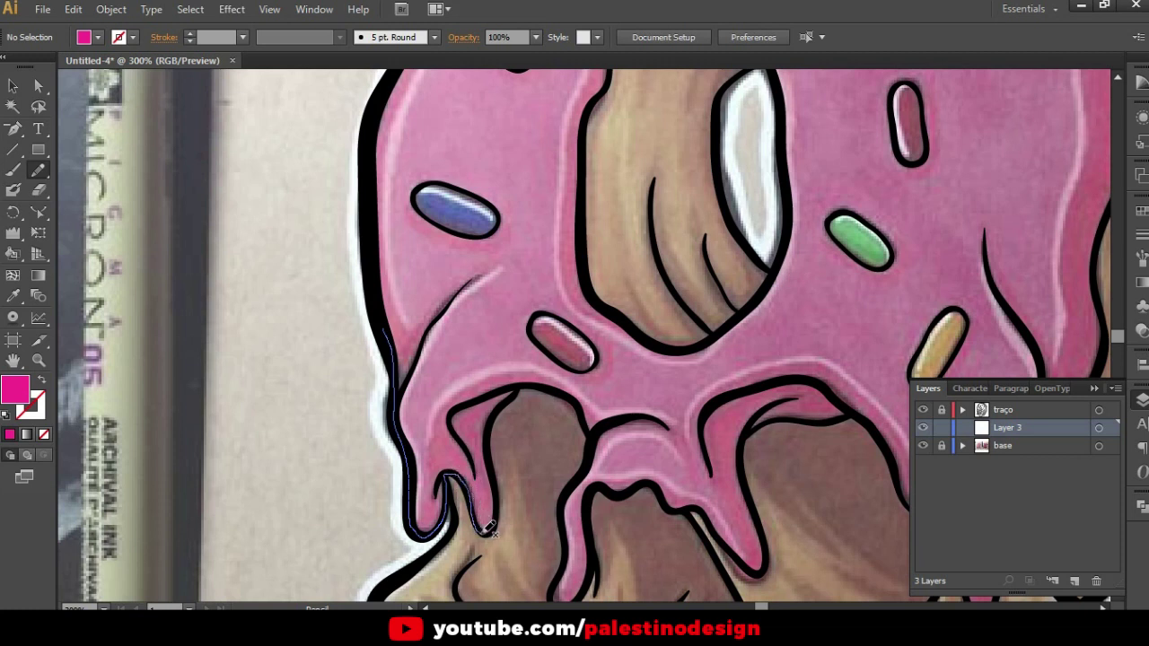
left_click_drag(494, 470, 489, 422)
left_click_drag(443, 295, 444, 296)
left_click_drag(379, 192, 439, 322)
left_click_drag(574, 255, 582, 171)
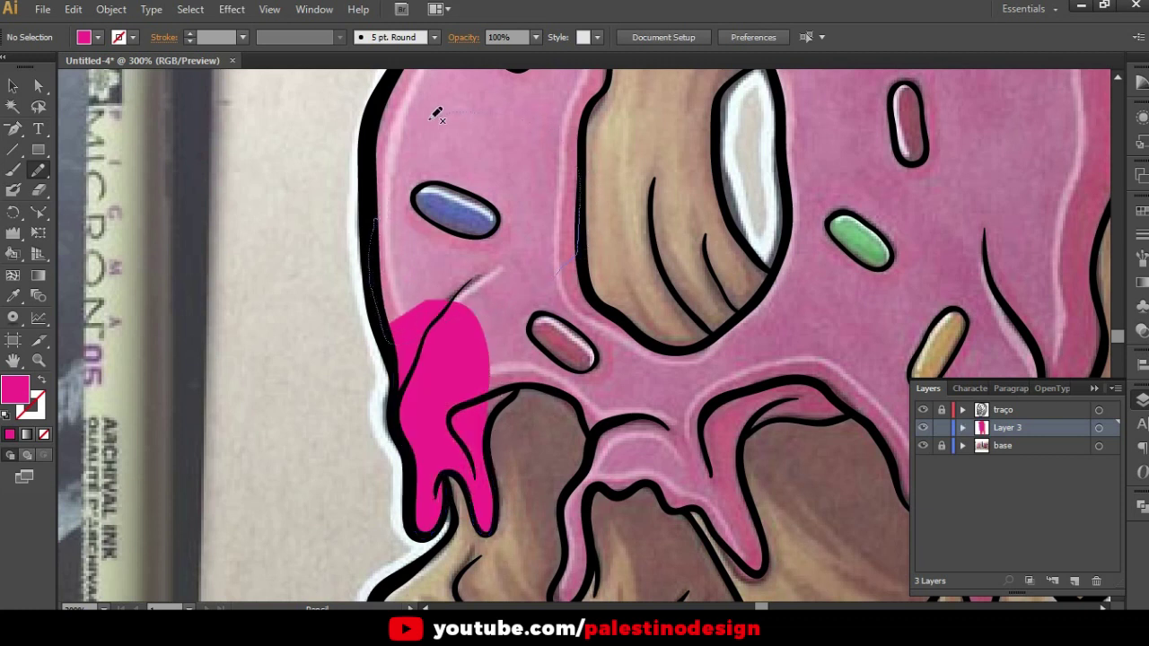
left_click_drag(378, 136, 375, 148)
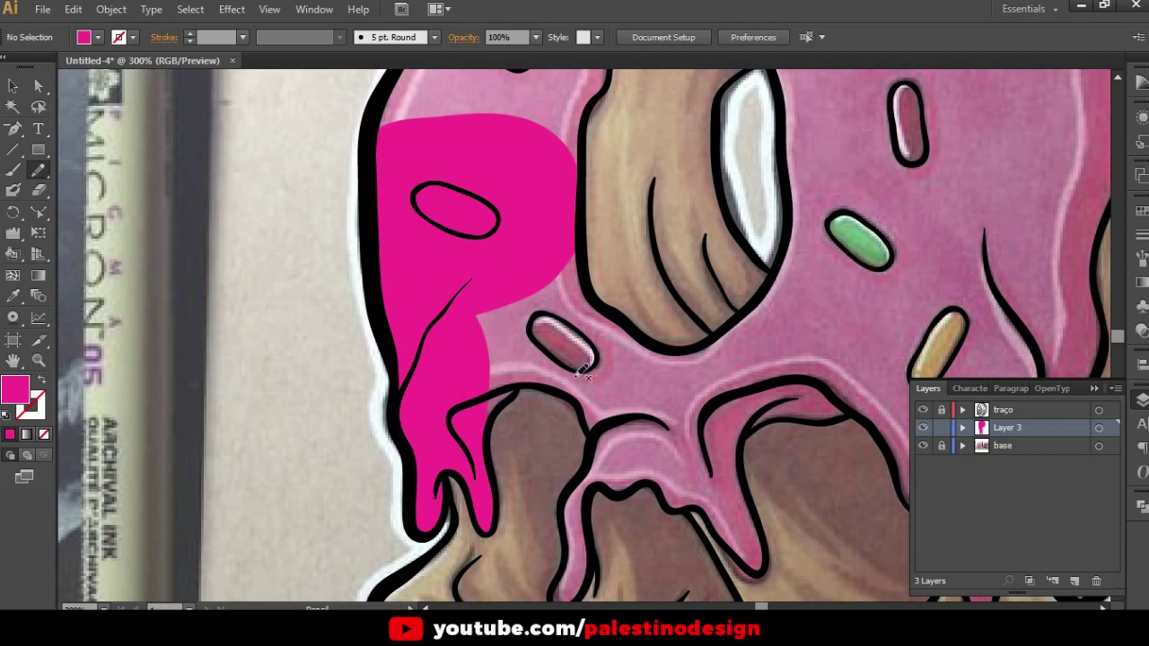
Fill the upper-left glaze around the sprinkle with magenta using a closed Pencil shape
scroll(601, 394, "up", 2)
mouse_move(372, 464)
left_mouse_down()
mouse_move(450, 371)
mouse_move(530, 385)
mouse_move(583, 470)
mouse_move(629, 434)
left_mouse_up()
mouse_move(642, 259)
left_mouse_down()
mouse_move(593, 198)
mouse_move(564, 128)
mouse_move(479, 76)
mouse_move(341, 251)
left_mouse_up()
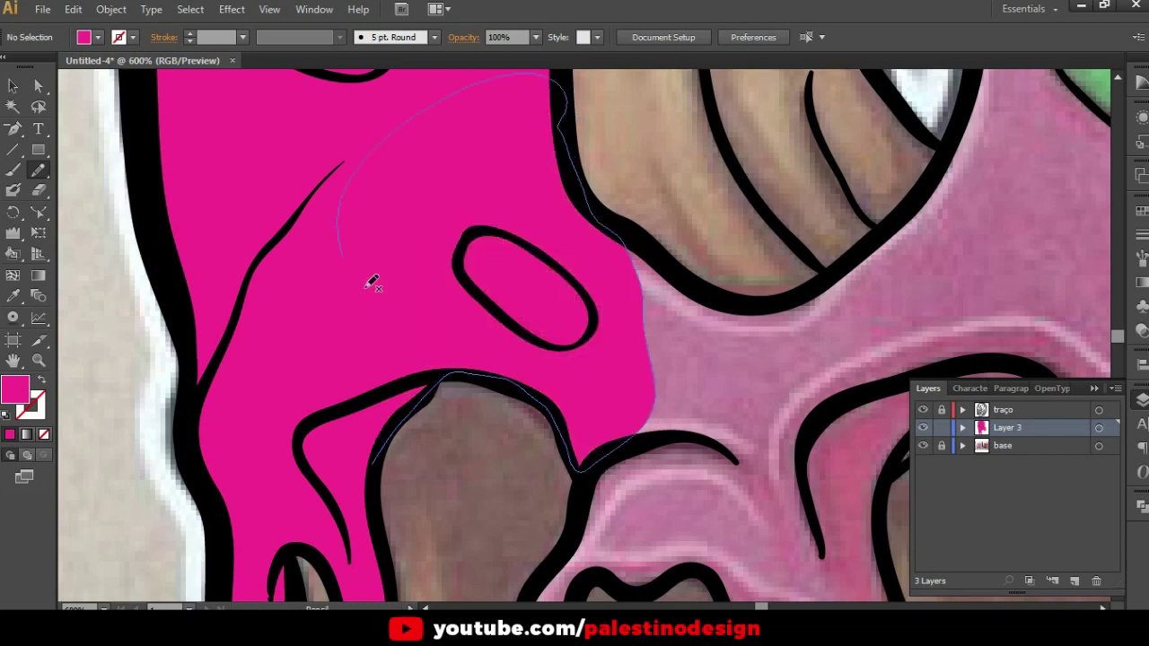
Trace the next drip's outline in magenta and erase the sliver spilling past its black line
left_click_drag(528, 372, 287, 210)
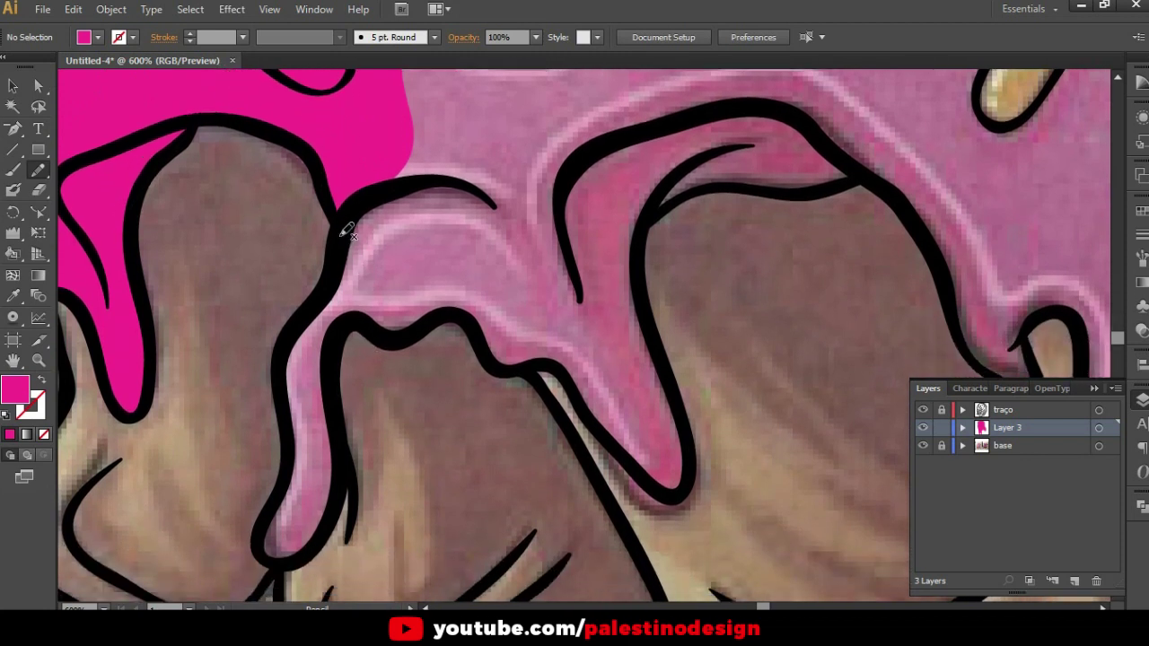
mouse_move(341, 235)
left_mouse_down()
mouse_move(320, 300)
mouse_move(290, 328)
mouse_move(290, 452)
left_mouse_up()
mouse_move(280, 494)
left_mouse_down()
mouse_move(260, 538)
mouse_move(278, 565)
mouse_move(334, 531)
mouse_move(351, 488)
mouse_move(333, 377)
mouse_move(359, 323)
mouse_move(395, 338)
mouse_move(443, 314)
mouse_move(504, 366)
mouse_move(565, 380)
mouse_move(649, 475)
mouse_move(687, 487)
mouse_move(688, 422)
mouse_move(664, 351)
mouse_move(511, 161)
mouse_move(404, 163)
left_mouse_up()
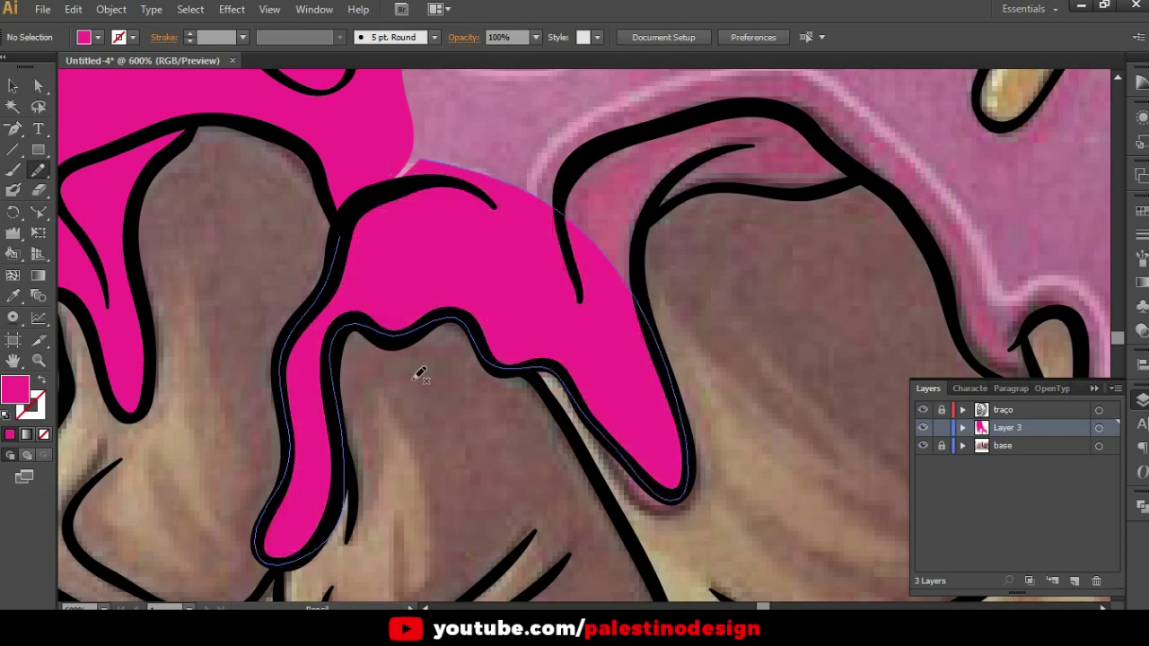
scroll(419, 374, "up", 2)
scroll(329, 516, "up", 2)
scroll(305, 449, "up", 2)
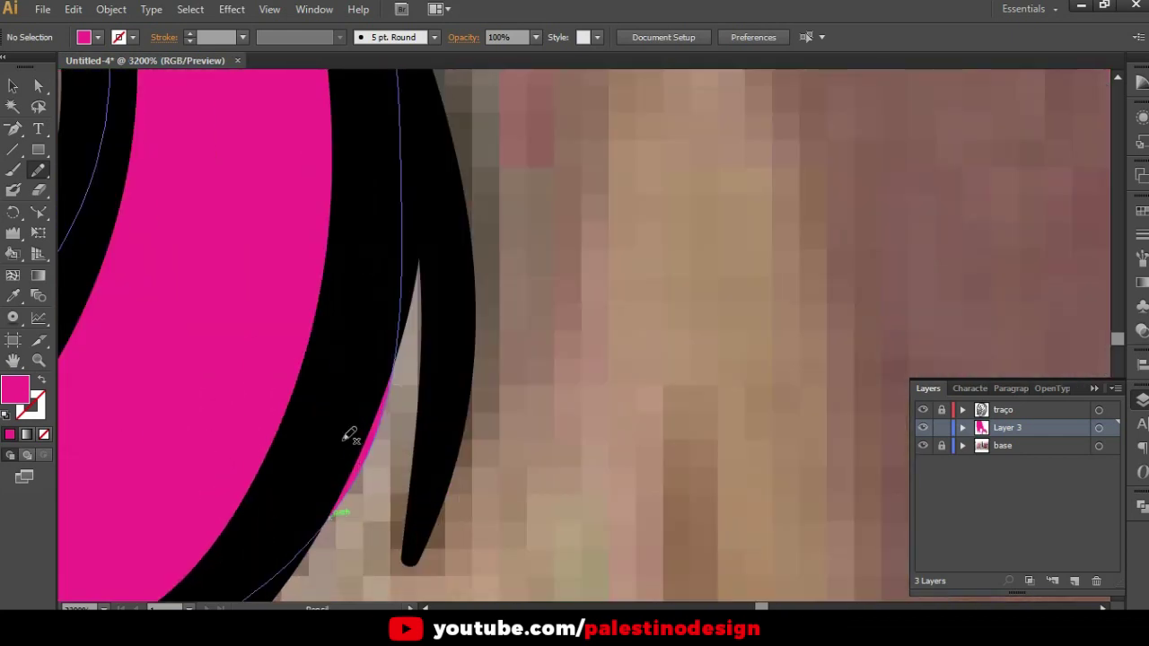
key("shift+e")
left_click_drag(402, 314, 295, 571)
scroll(399, 386, "down", 5)
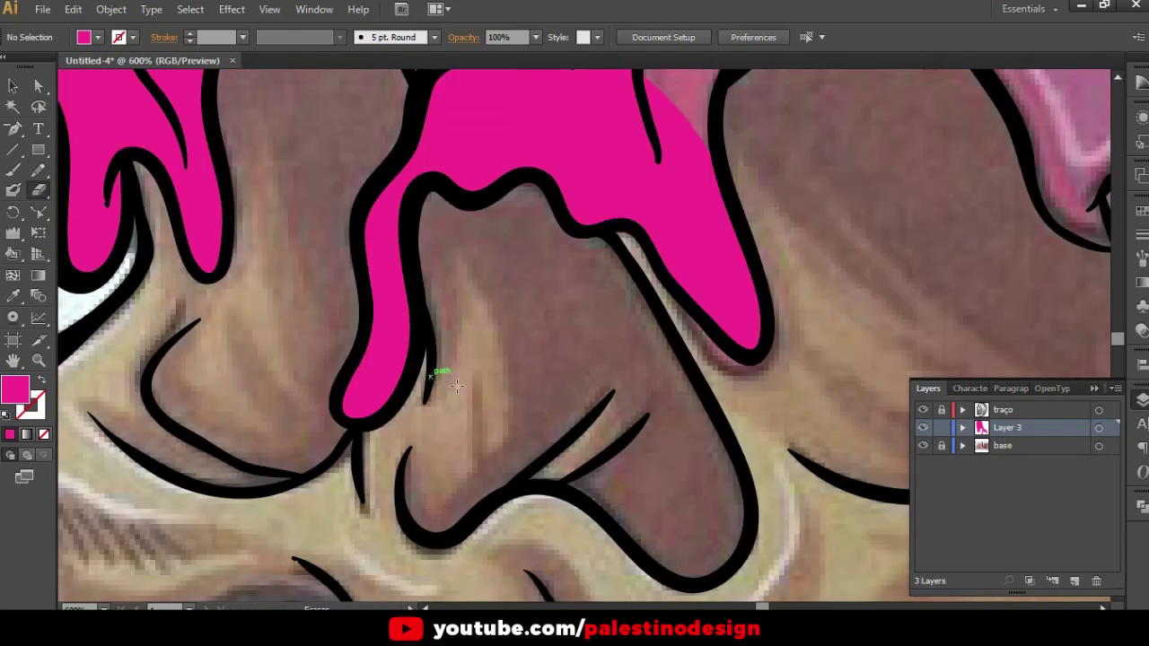
scroll(713, 213, "up", 1)
Fill the neighbouring glaze area with magenta up to the outline
key("n")
scroll(712, 213, "up", 3)
scroll(736, 256, "up", 1)
left_click_drag(726, 242, 413, 457)
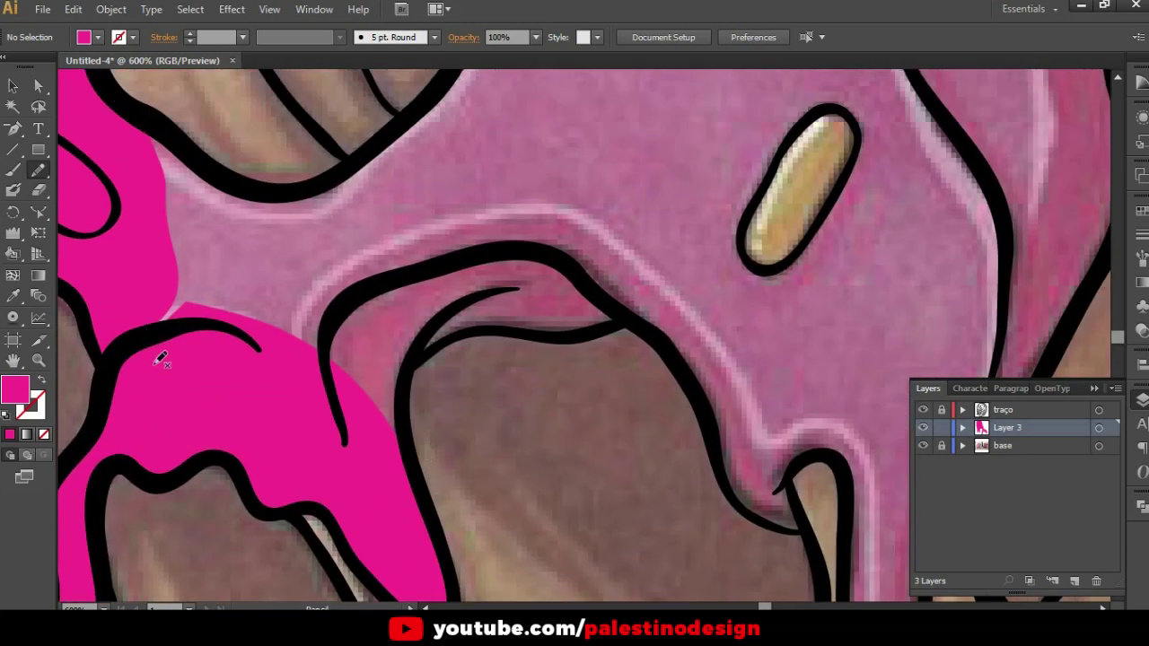
mouse_move(126, 117)
left_mouse_down()
mouse_move(276, 188)
mouse_move(395, 139)
left_mouse_up()
mouse_move(639, 314)
left_mouse_down()
mouse_move(456, 329)
mouse_move(403, 397)
mouse_move(231, 379)
left_mouse_up()
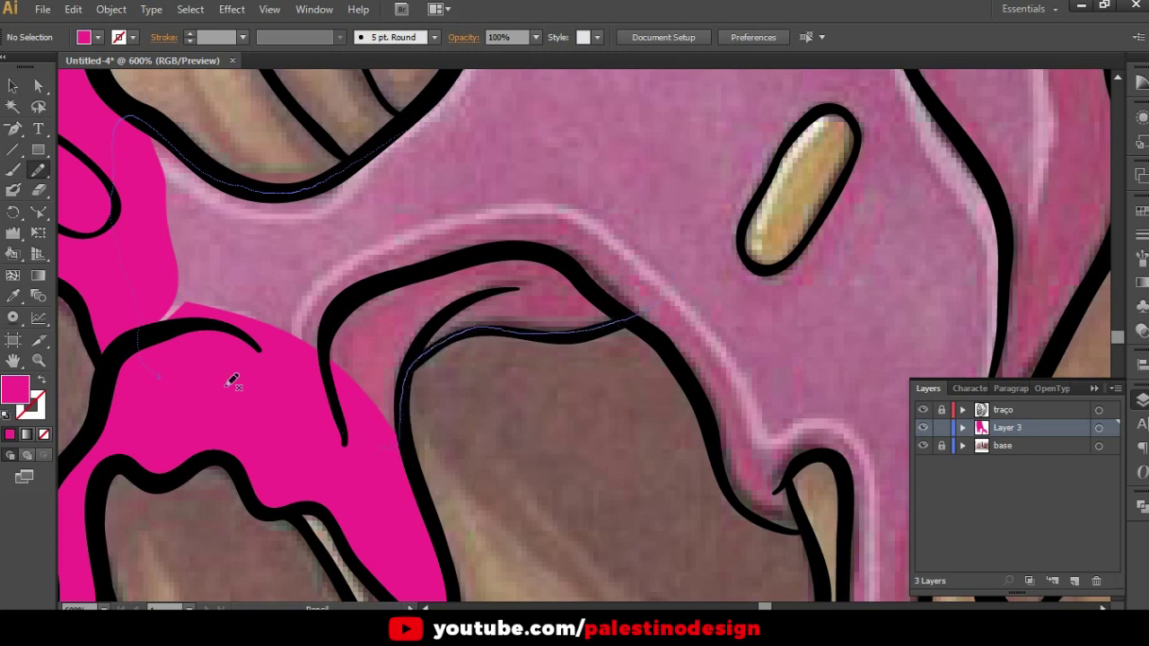
mouse_move(575, 200)
left_mouse_down()
mouse_move(319, 303)
mouse_move(313, 295)
left_mouse_up()
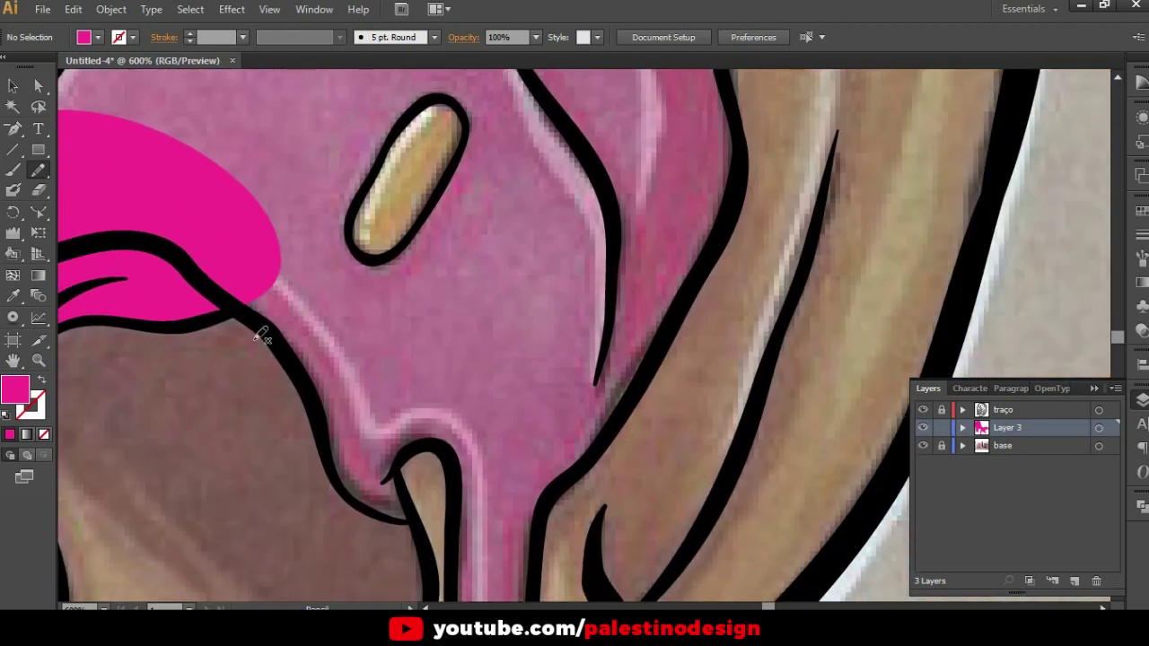
Fill the drip hanging into the donut hole magenta, zooming in on its hooked tip
mouse_move(224, 296)
left_mouse_down()
mouse_move(296, 357)
mouse_move(328, 444)
left_mouse_up()
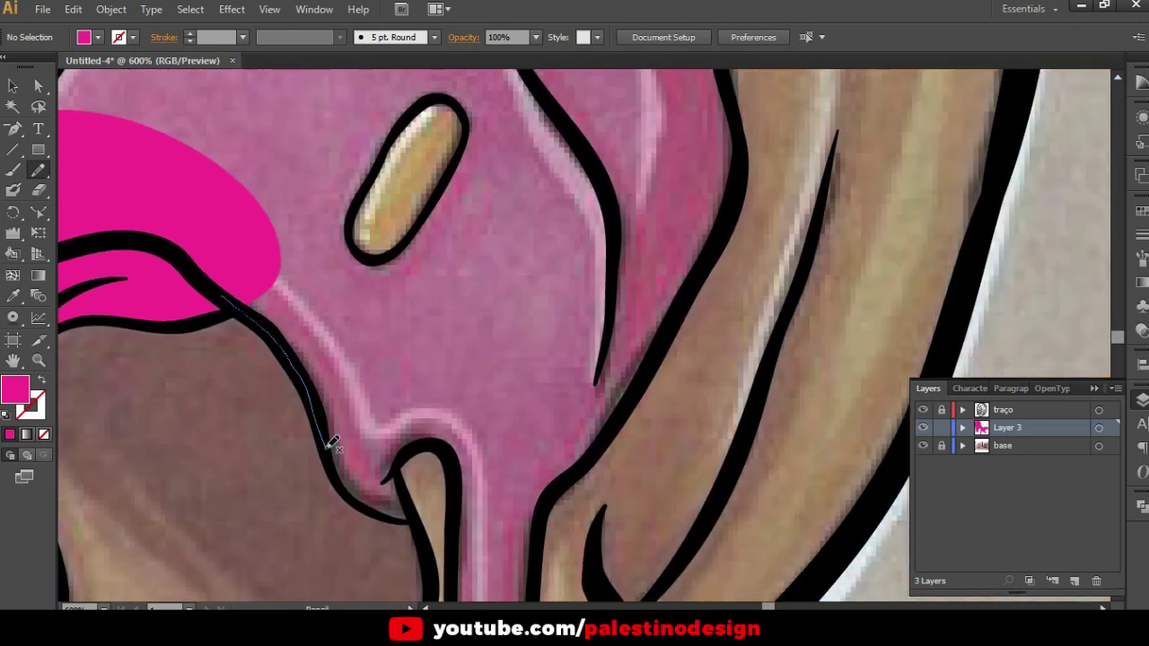
left_click_drag(345, 486, 392, 517)
left_click_drag(228, 240, 252, 227)
left_click(395, 414, "ctrl")
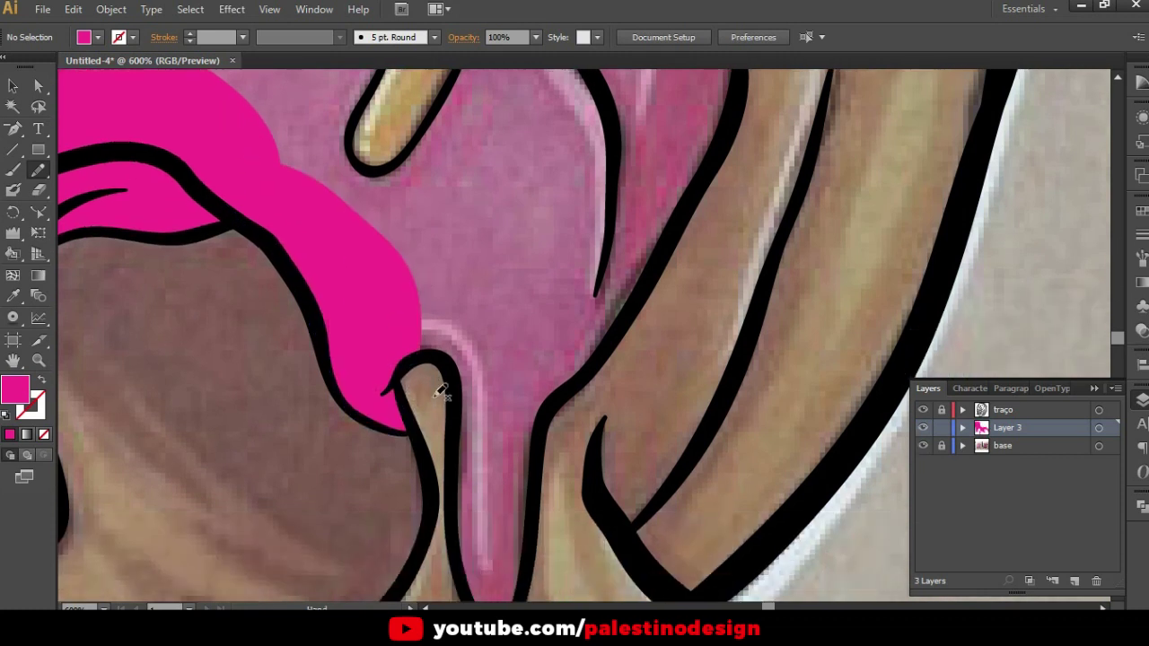
left_click(397, 398, "ctrl")
scroll(445, 512, "down", 3)
key("ctrl+minus")
key("ctrl+minus")
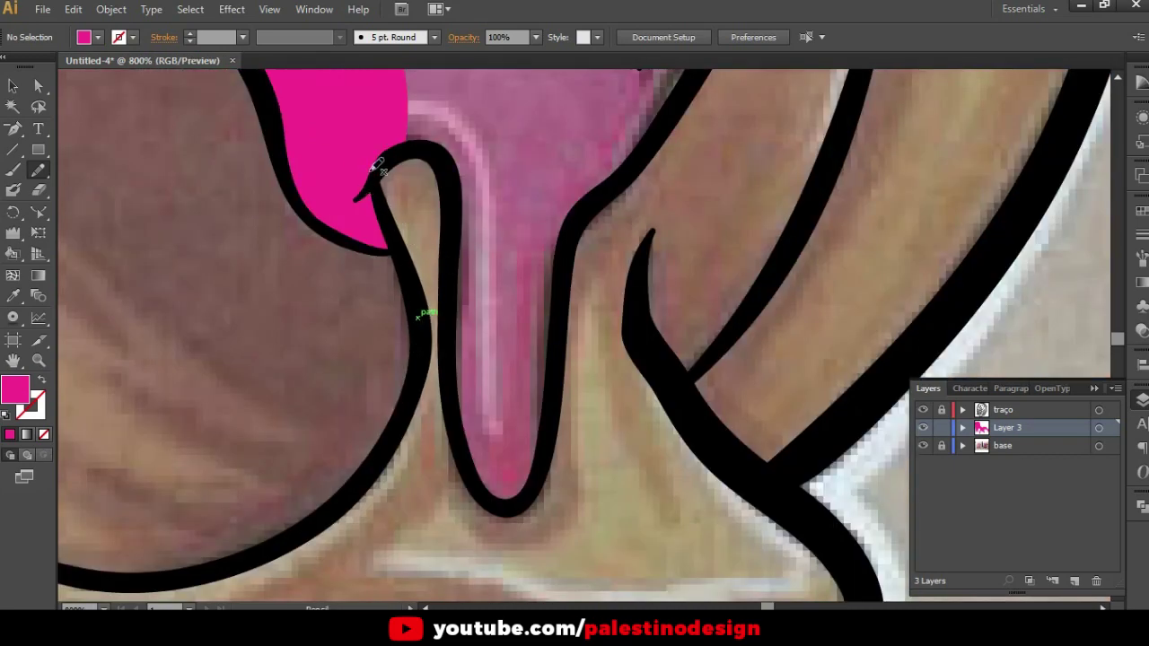
Trace around the drip's hook and fill the glaze above it along the black line
mouse_move(388, 160)
left_mouse_down()
mouse_move(422, 150)
mouse_move(445, 184)
mouse_move(446, 370)
mouse_move(479, 479)
mouse_move(510, 503)
mouse_move(539, 475)
mouse_move(559, 415)
mouse_move(564, 269)
mouse_move(593, 194)
mouse_move(477, 85)
mouse_move(359, 123)
left_mouse_up()
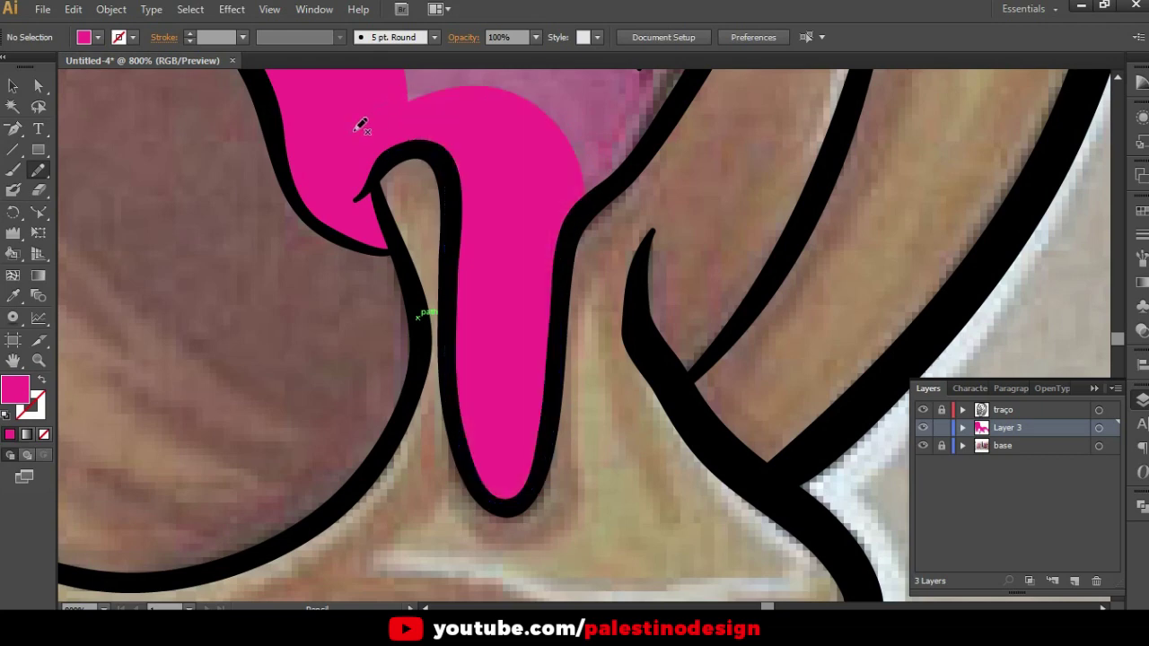
key("ctrl+minus")
left_click_drag(503, 157, 534, 426)
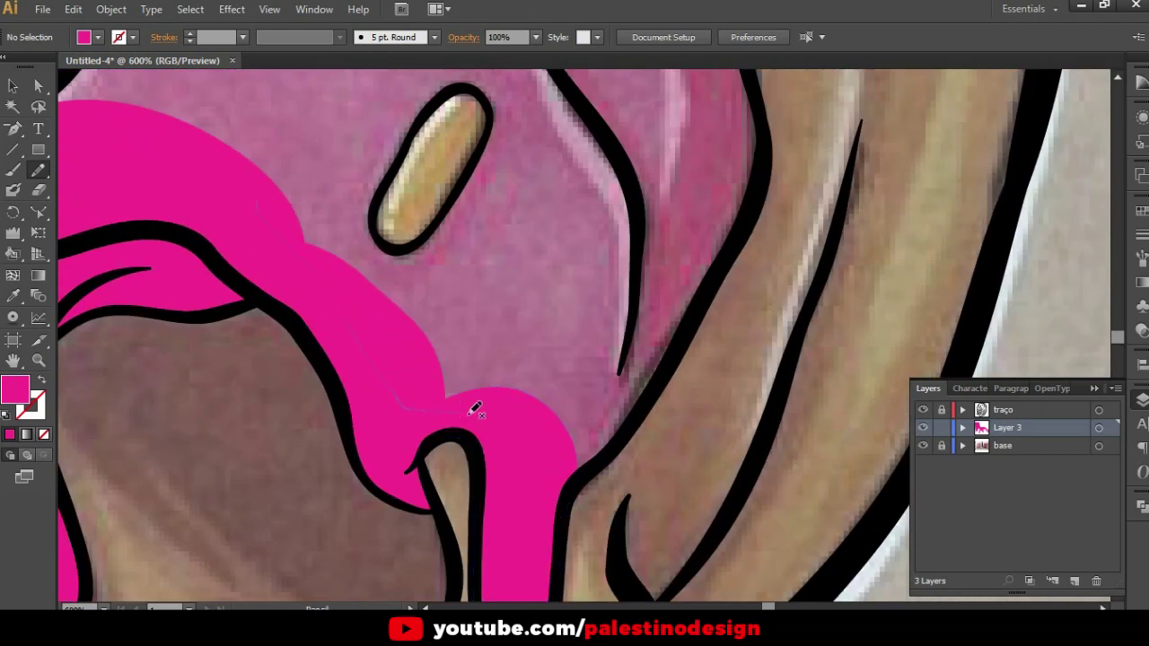
mouse_move(537, 472)
left_mouse_down()
mouse_move(560, 482)
mouse_move(598, 460)
mouse_move(669, 375)
mouse_move(746, 239)
mouse_move(764, 151)
left_mouse_up()
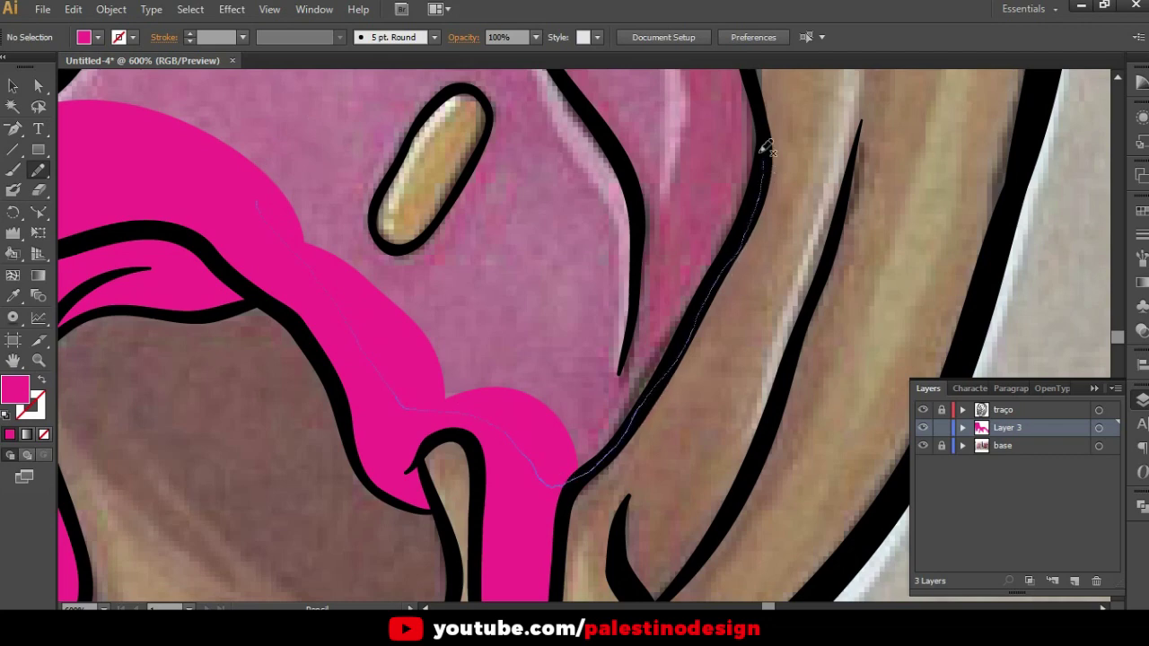
left_click_drag(280, 130, 282, 122)
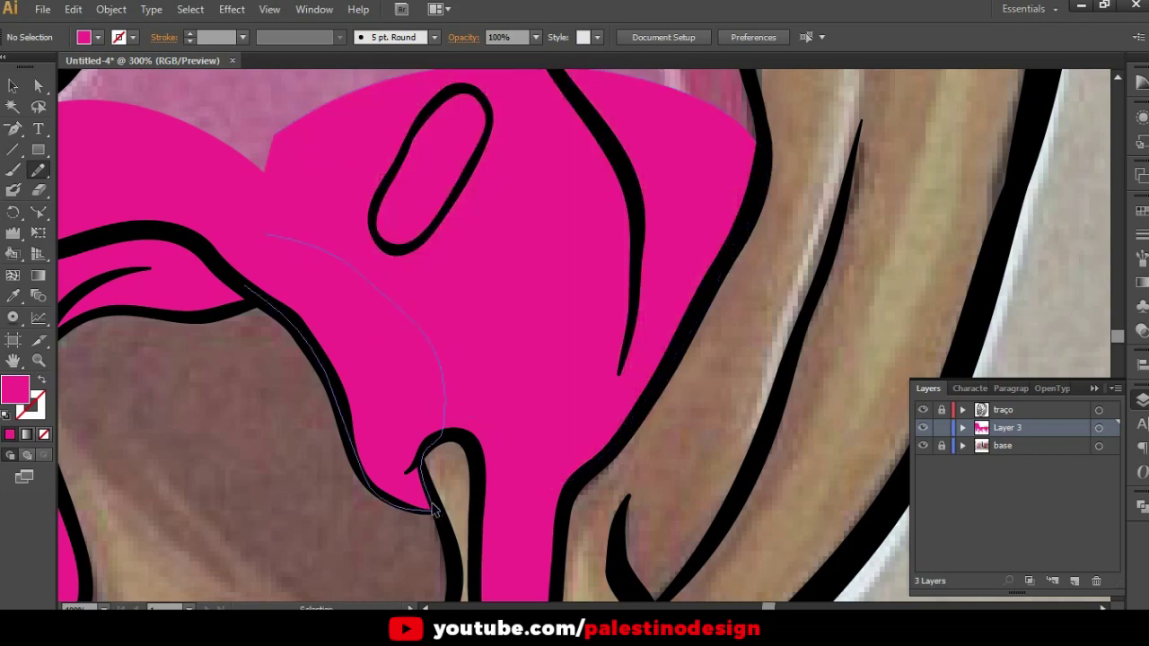
Trace the lower glaze between the donut hole and crust along the right outline
key("ctrl+minus")
key("ctrl+minus")
scroll(540, 388, "down", 1)
scroll(455, 476, "down", 1)
mouse_move(456, 476)
left_mouse_down()
mouse_move(384, 487)
mouse_move(375, 500)
mouse_move(403, 475)
left_mouse_up()
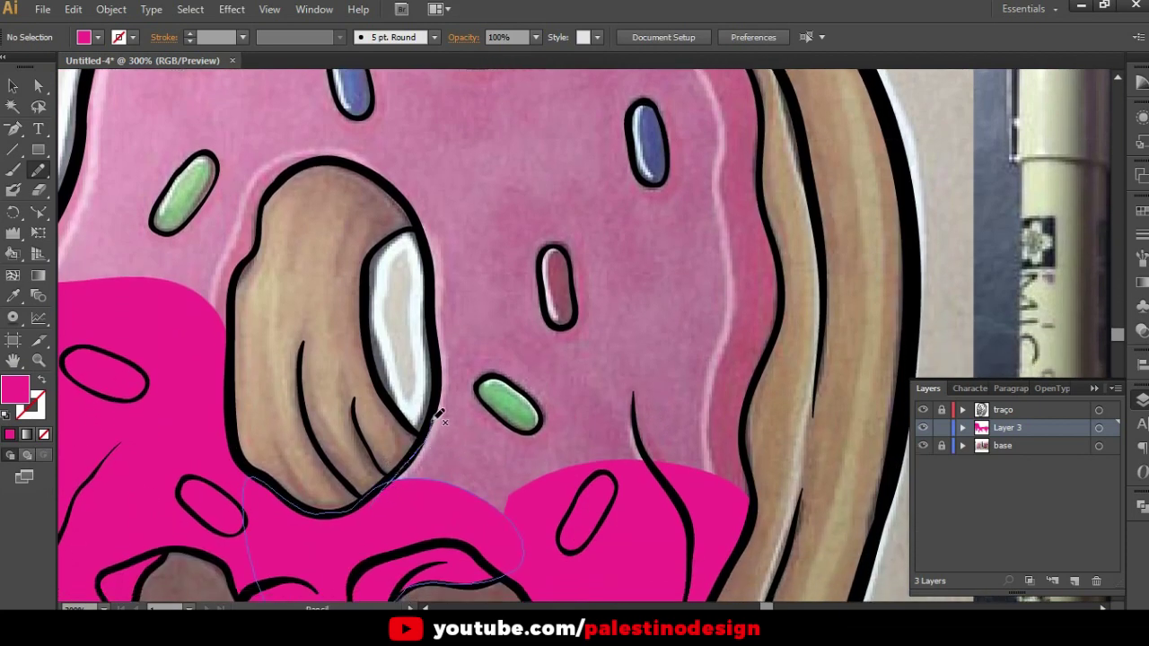
left_click_drag(443, 380, 443, 345)
left_click_drag(438, 285, 436, 261)
left_click_drag(753, 286, 775, 326)
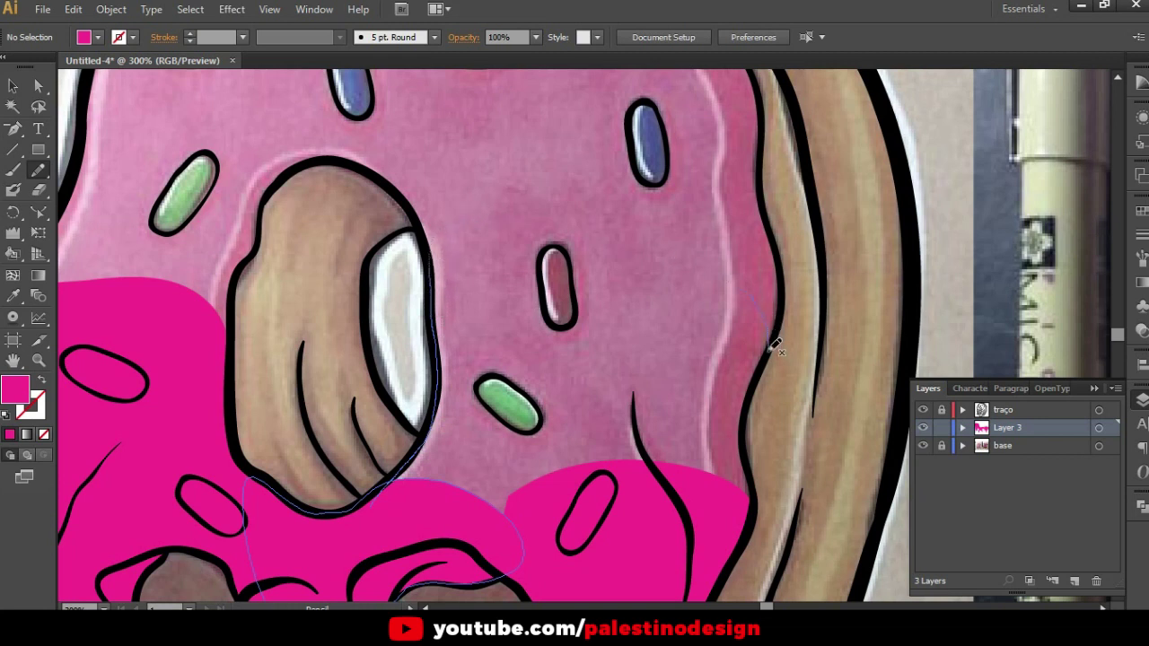
mouse_move(761, 371)
left_mouse_down()
mouse_move(748, 404)
mouse_move(751, 505)
mouse_move(583, 506)
mouse_move(423, 526)
left_mouse_up()
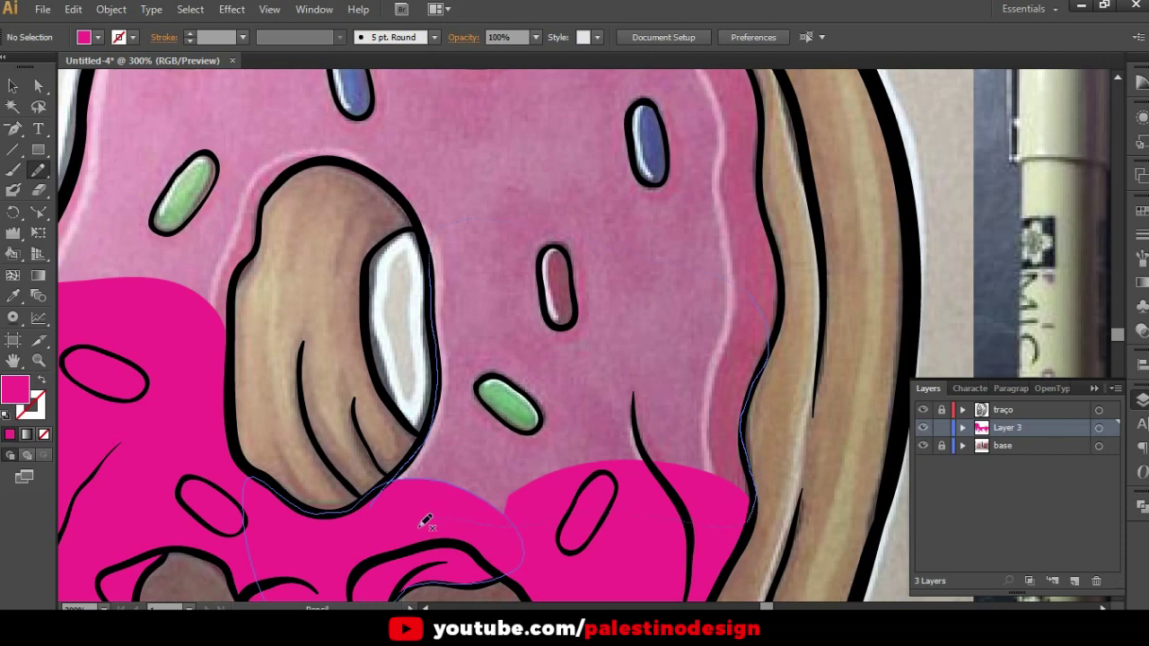
scroll(763, 518, "up", 5)
scroll(822, 436, "up", 3)
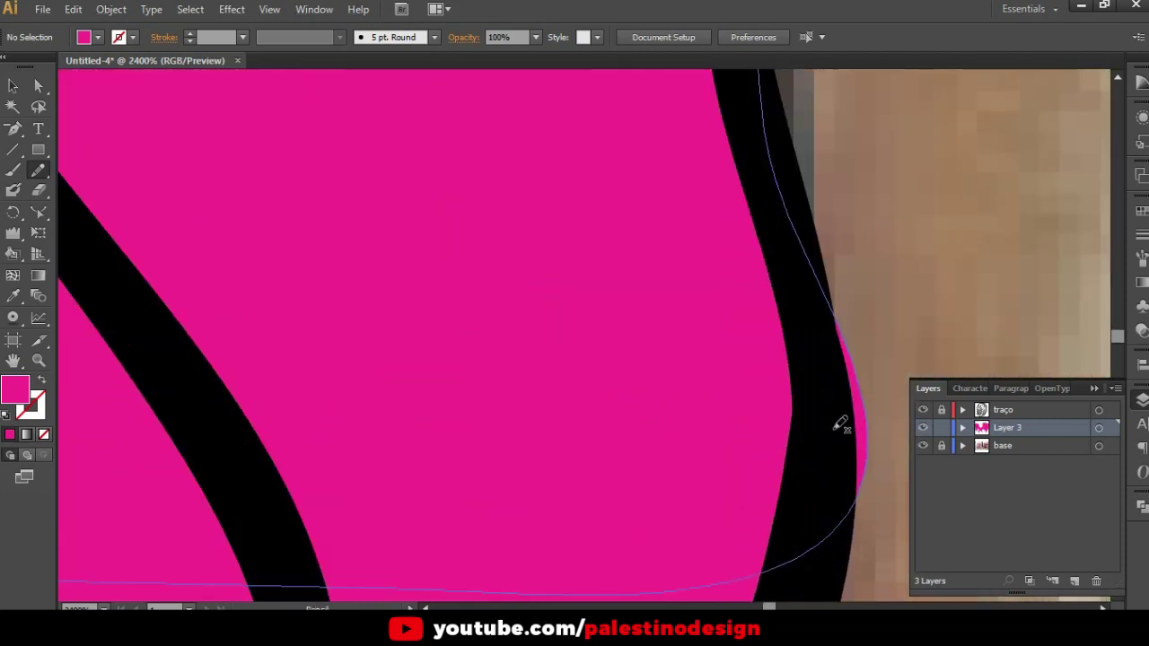
Erase pink overflow past the right outline and draw fill into the remaining gap
key("shift+e")
left_click_drag(834, 301, 866, 534)
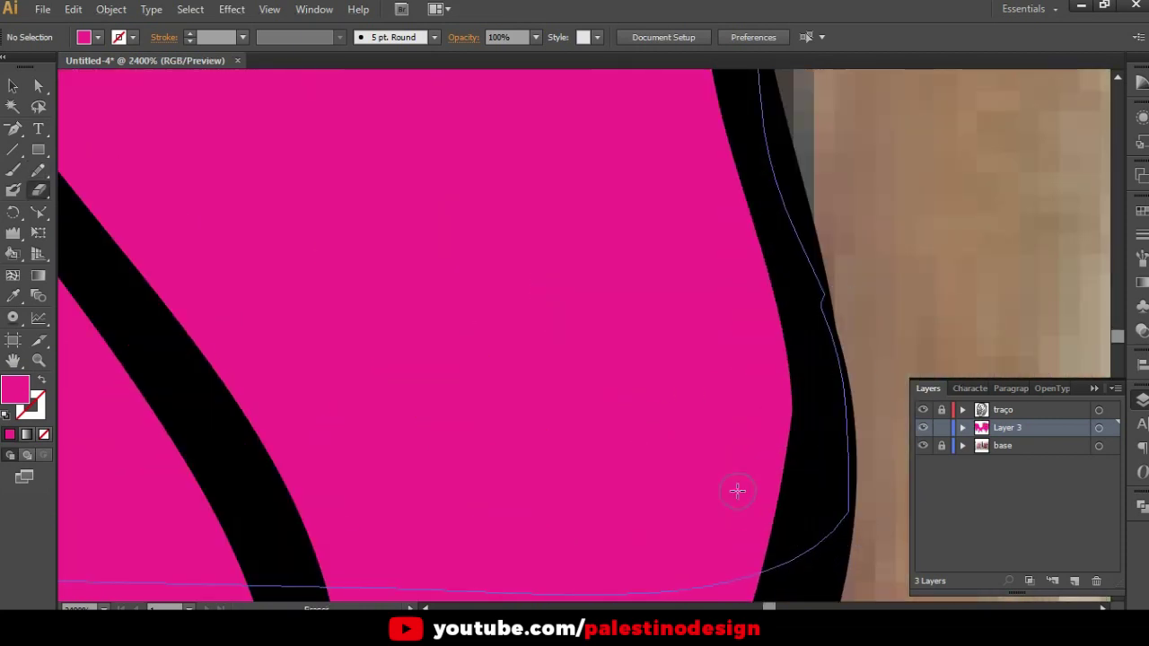
key("ctrl+minus")
key("ctrl+minus")
key("ctrl+minus")
scroll(722, 503, "down", 2)
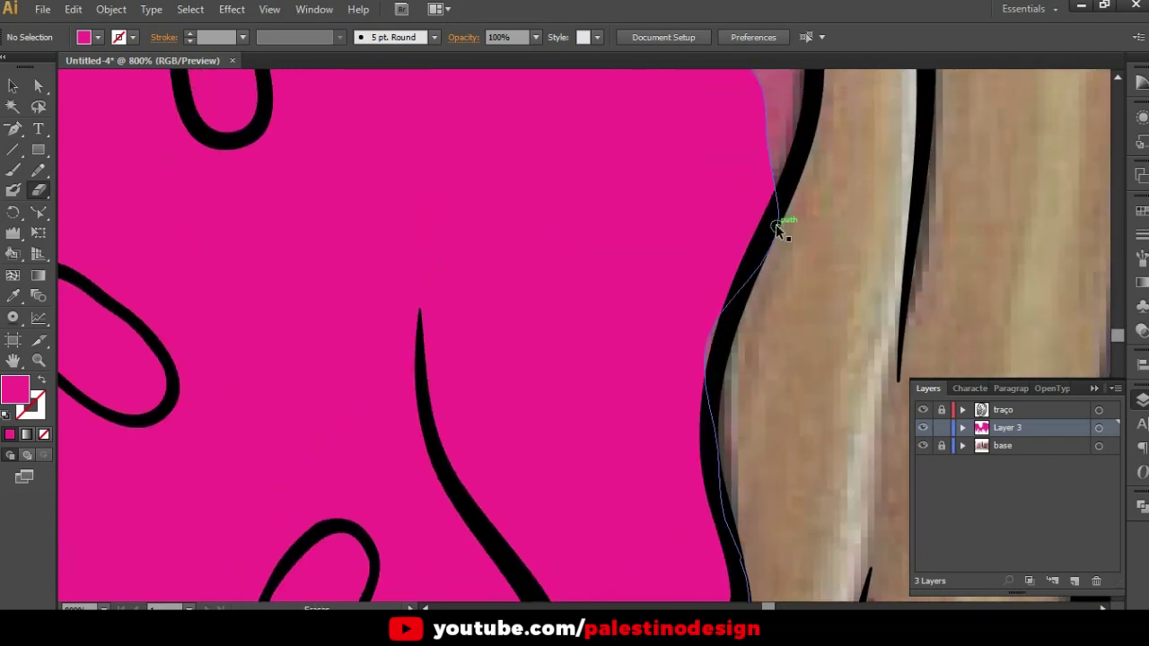
scroll(778, 221, "up", 4)
left_click_drag(777, 223, 748, 313)
key("n")
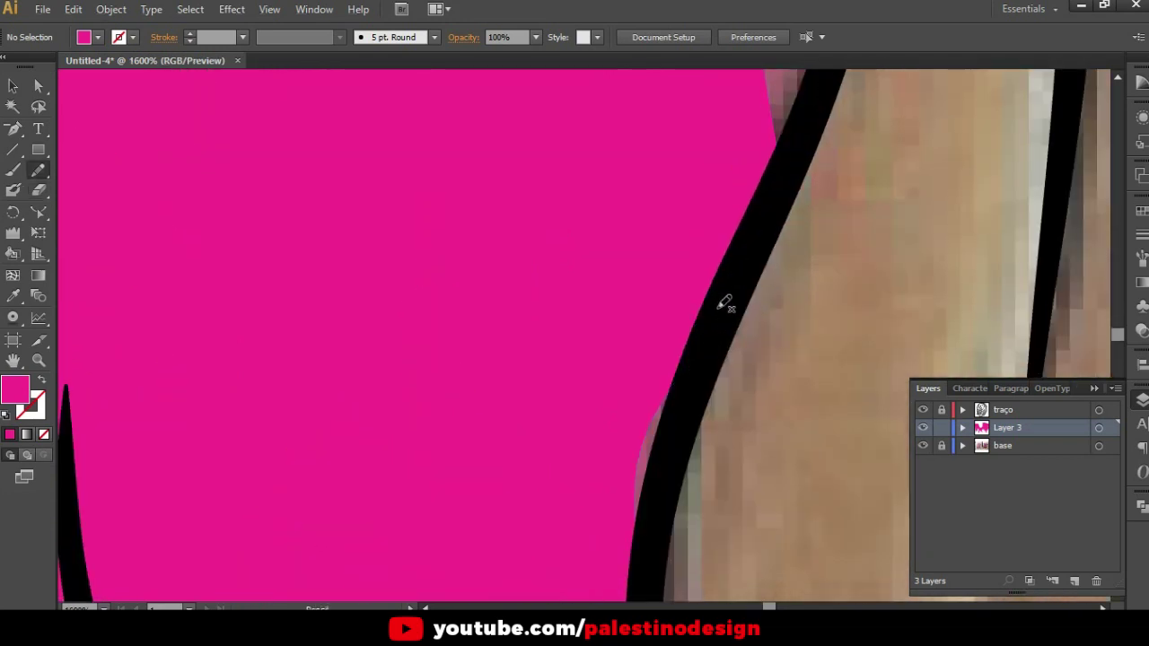
left_click_drag(633, 558, 696, 413)
scroll(665, 457, "down", 2)
scroll(623, 303, "up", 3)
scroll(652, 482, "up", 1)
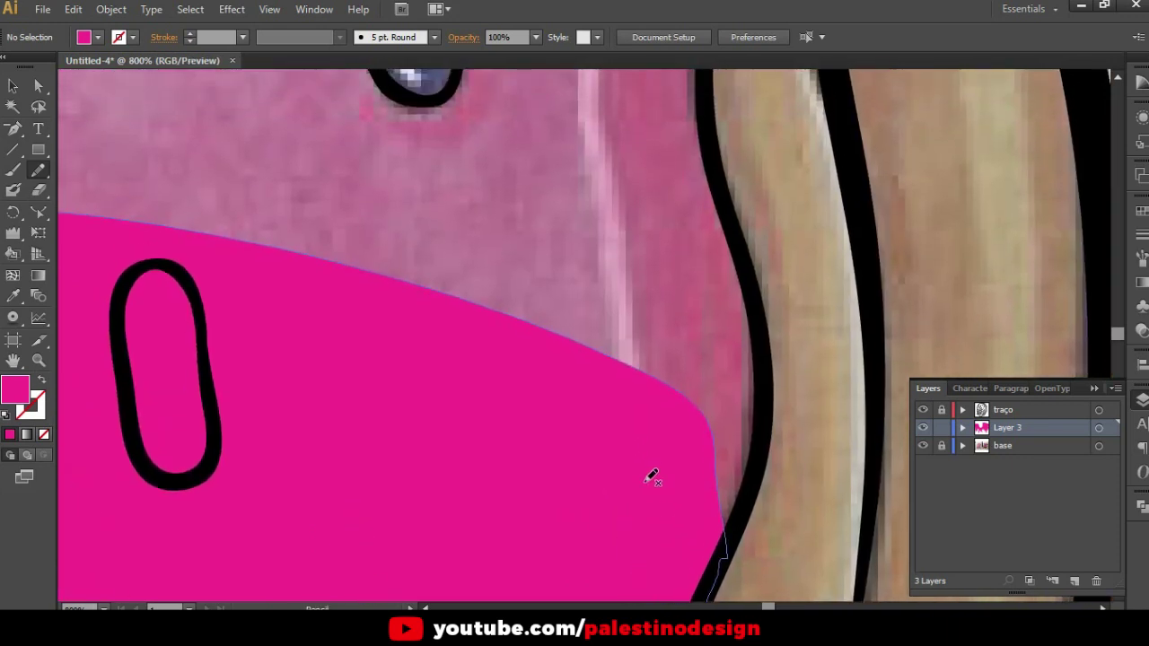
scroll(652, 477, "down", 2)
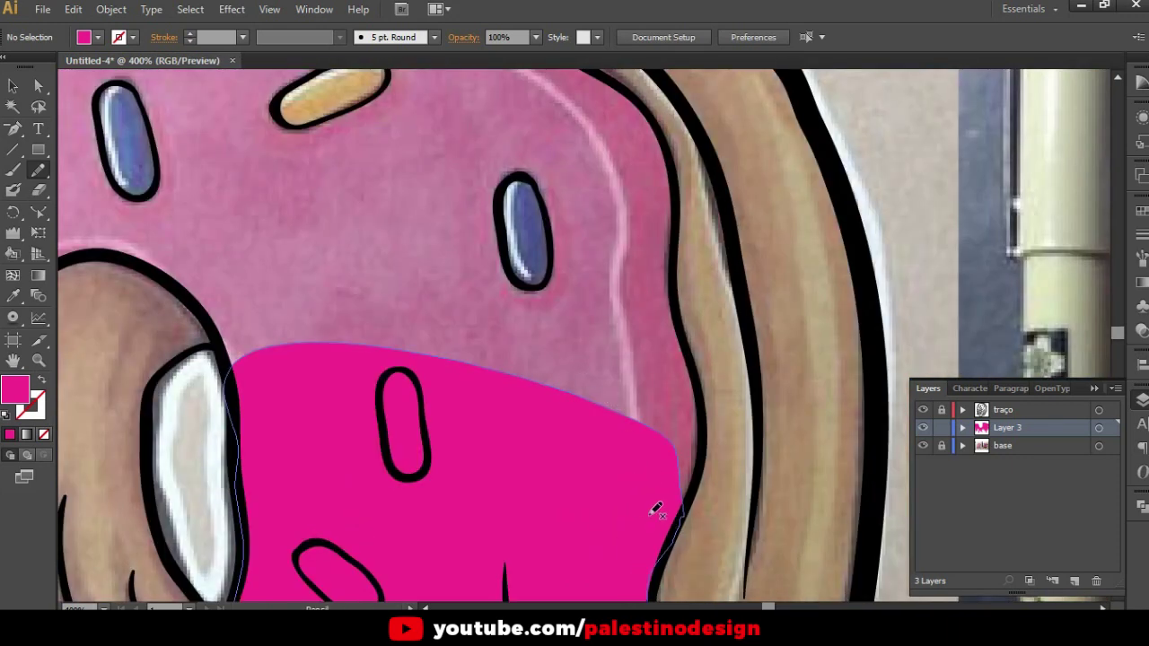
Trace a closed glaze shape up the outline to fill it pink
left_click_drag(673, 528, 689, 503)
left_click_drag(704, 417, 673, 314)
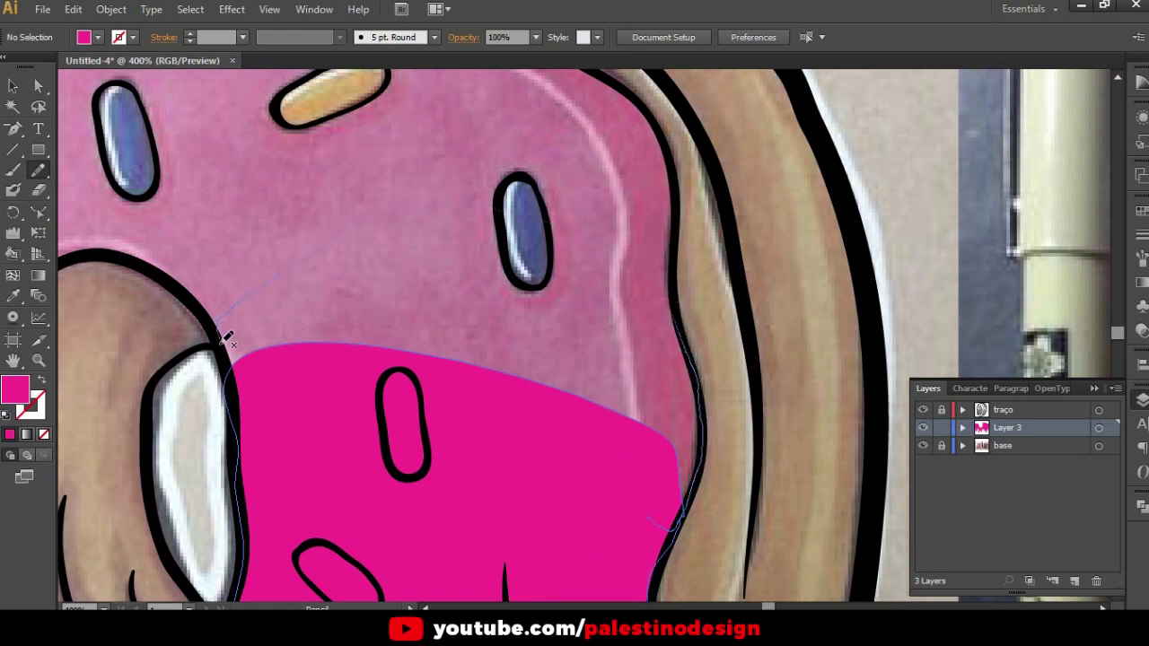
left_click_drag(238, 305, 231, 368)
Fill the glaze above the drip pink and erase the part overlapping the drip's outline
left_click_drag(295, 325, 399, 360)
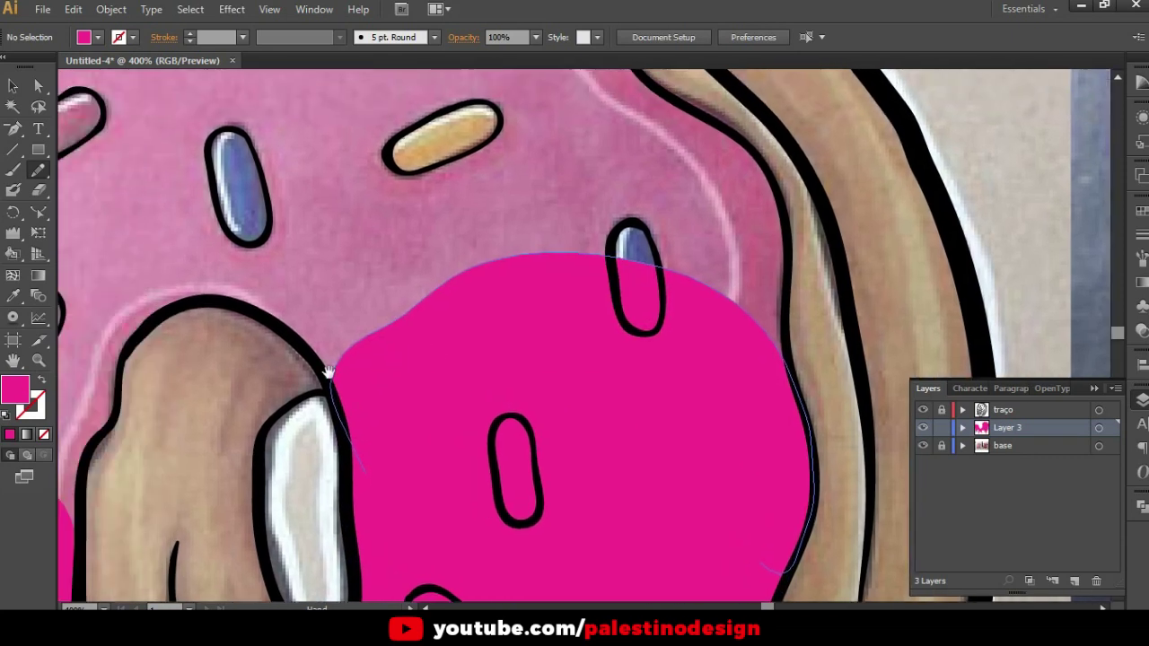
left_click_drag(270, 368, 452, 339)
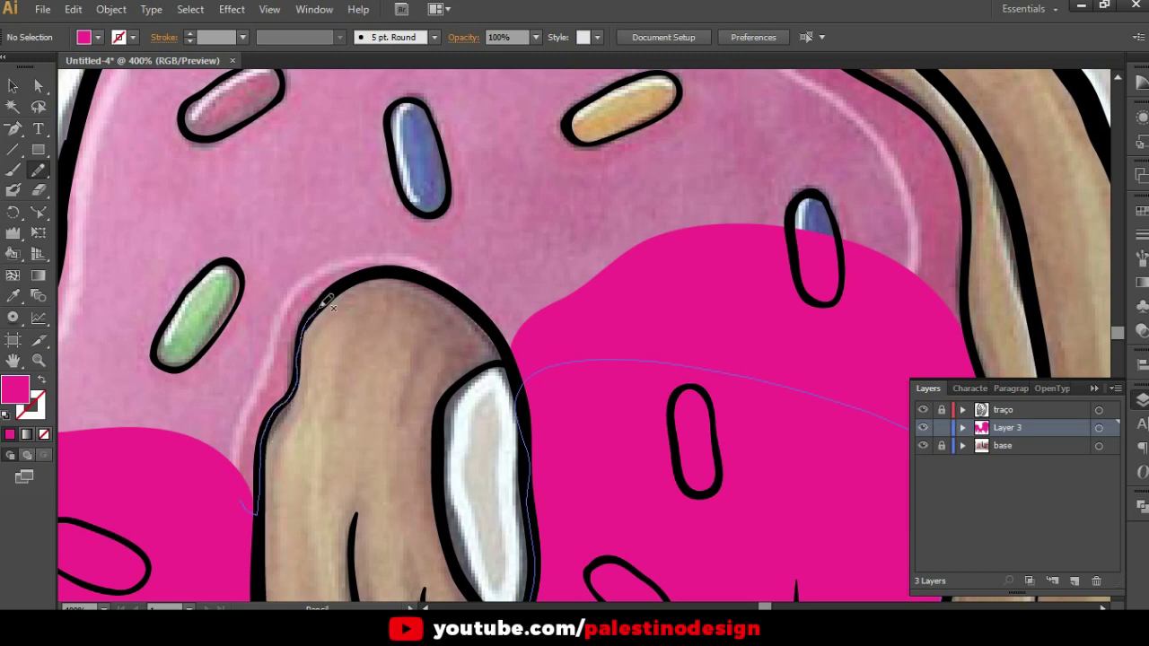
left_click_drag(427, 274, 519, 357)
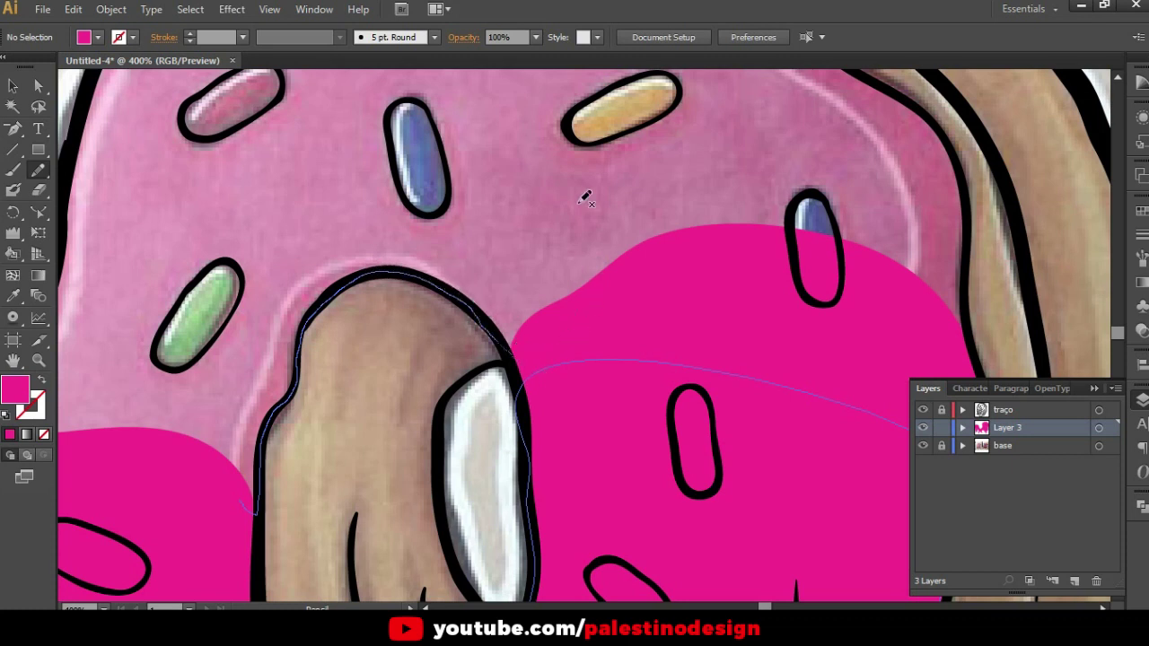
left_click_drag(153, 456, 162, 494)
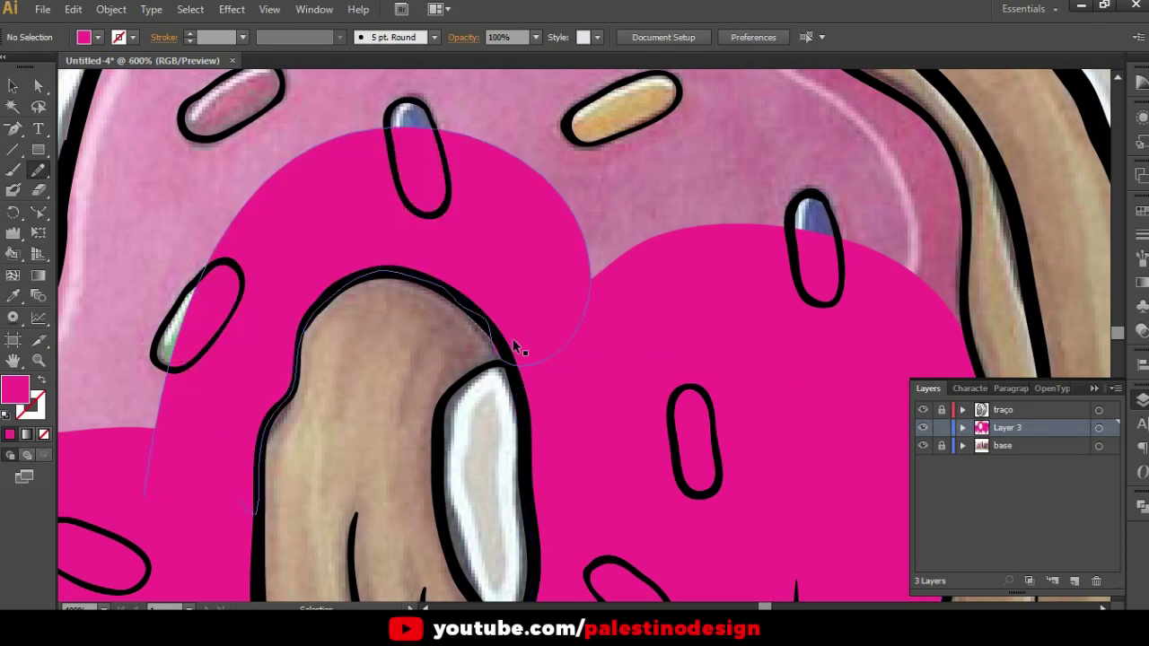
scroll(513, 341, "up", 3)
key("shift+e")
left_click_drag(440, 310, 492, 410)
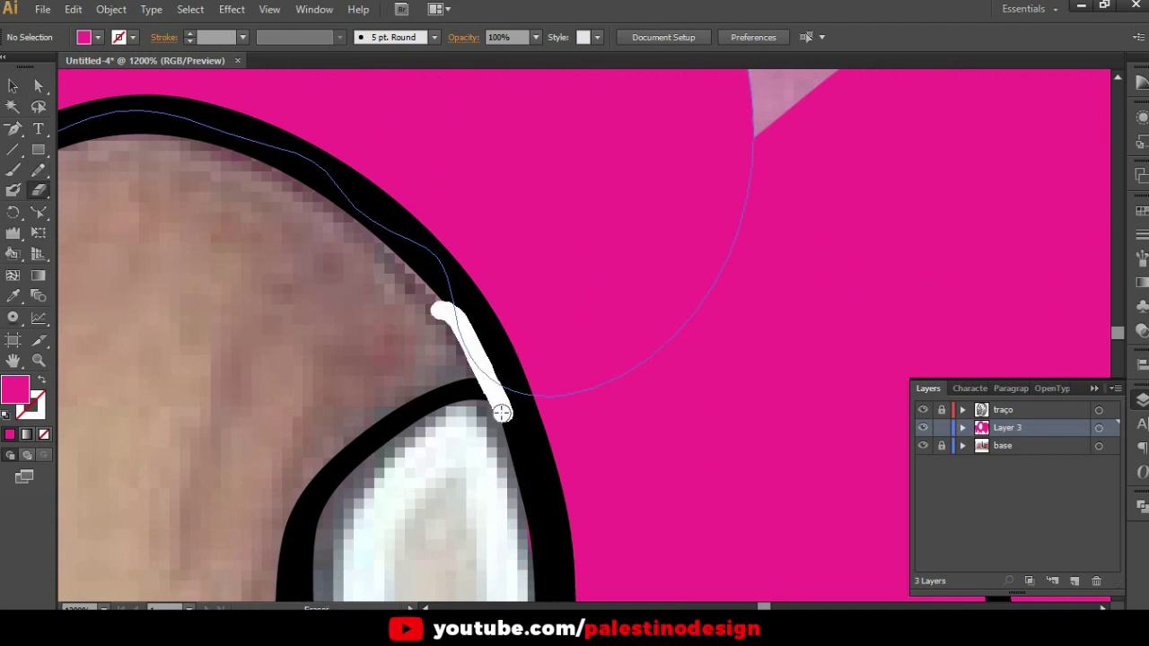
scroll(610, 444, "down", 3)
Fill the left glaze area pink along the left drip's outline
left_click_drag(286, 384, 576, 384)
key("n")
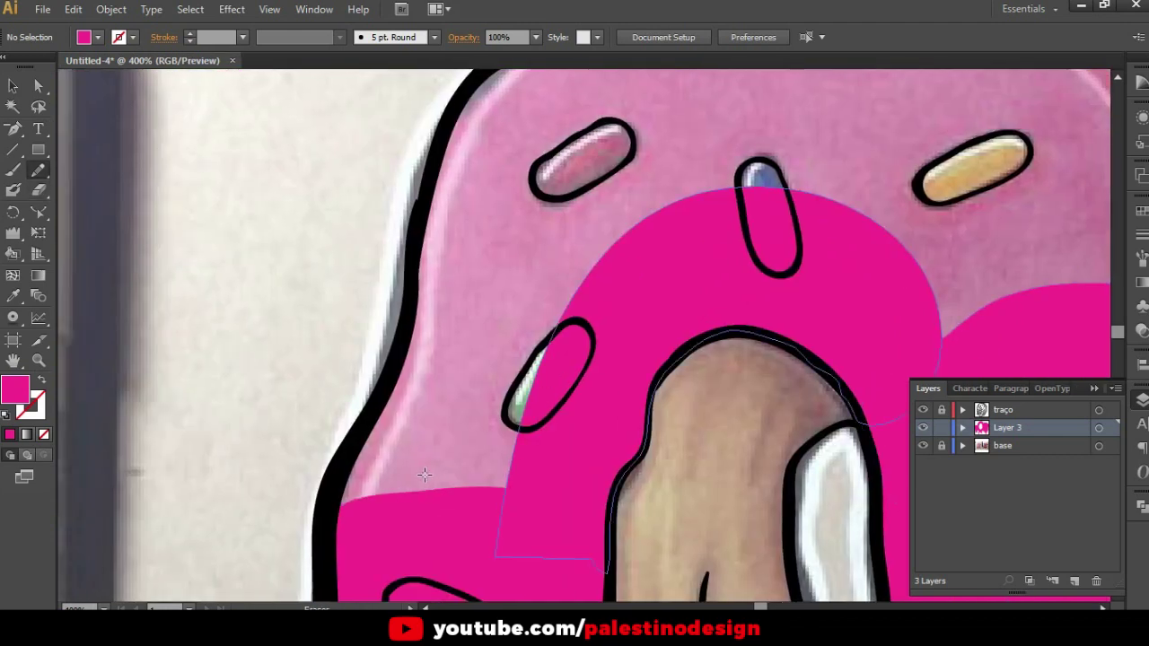
left_click_drag(320, 531, 378, 405)
left_click_drag(576, 363, 381, 546)
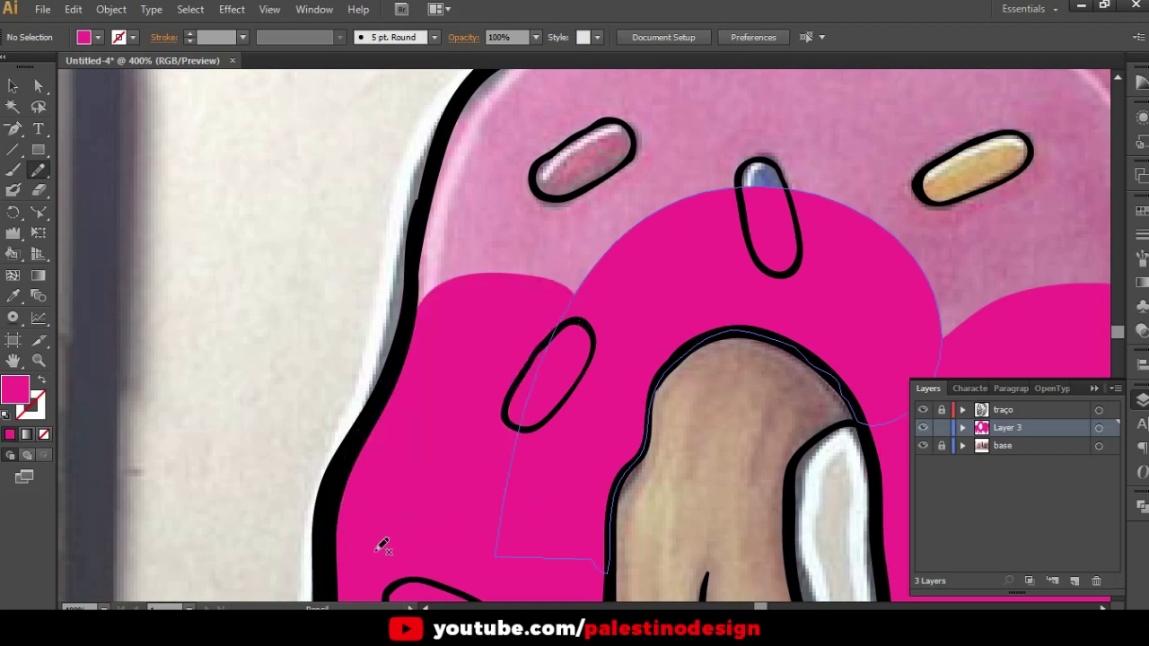
Fill the top-left glaze pink along the donut's left and top outlines
key("ctrl+minus")
scroll(436, 398, "up", 3)
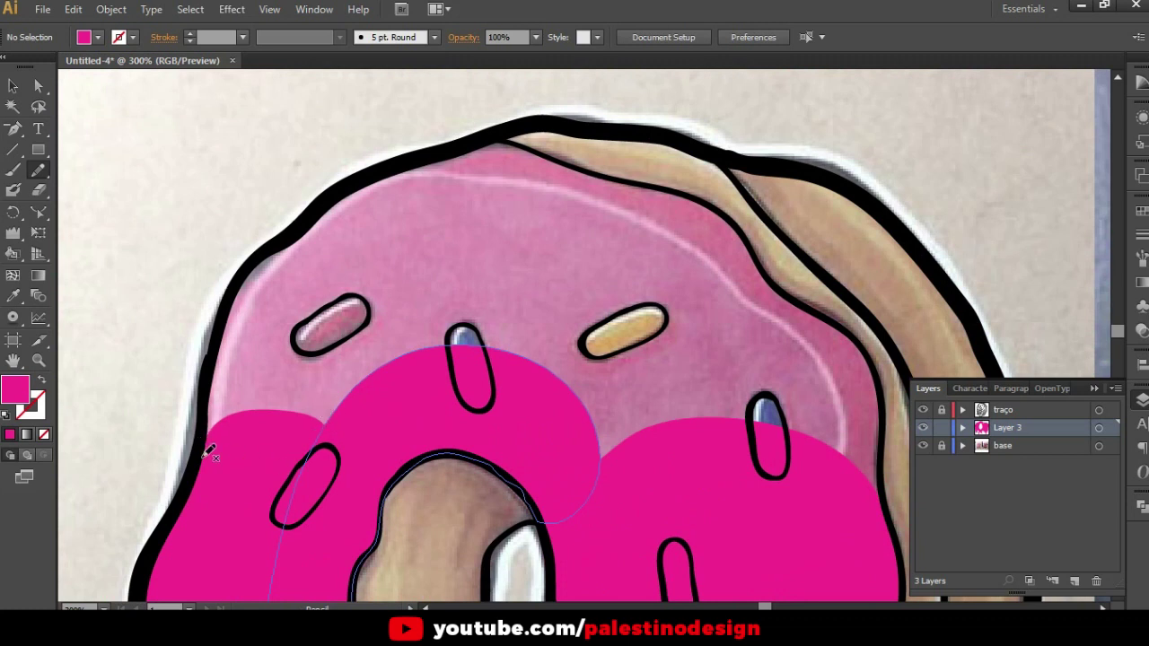
left_click_drag(238, 285, 266, 257)
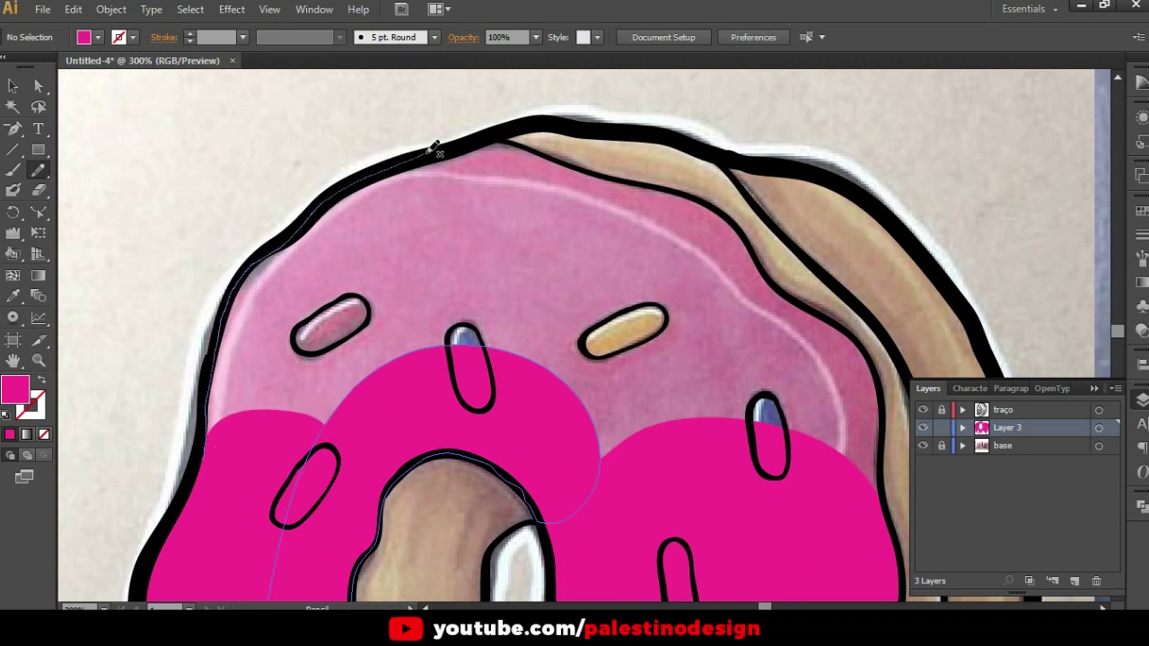
left_click_drag(303, 224, 499, 137)
left_click_drag(337, 453, 207, 478)
scroll(165, 391, "up", 4)
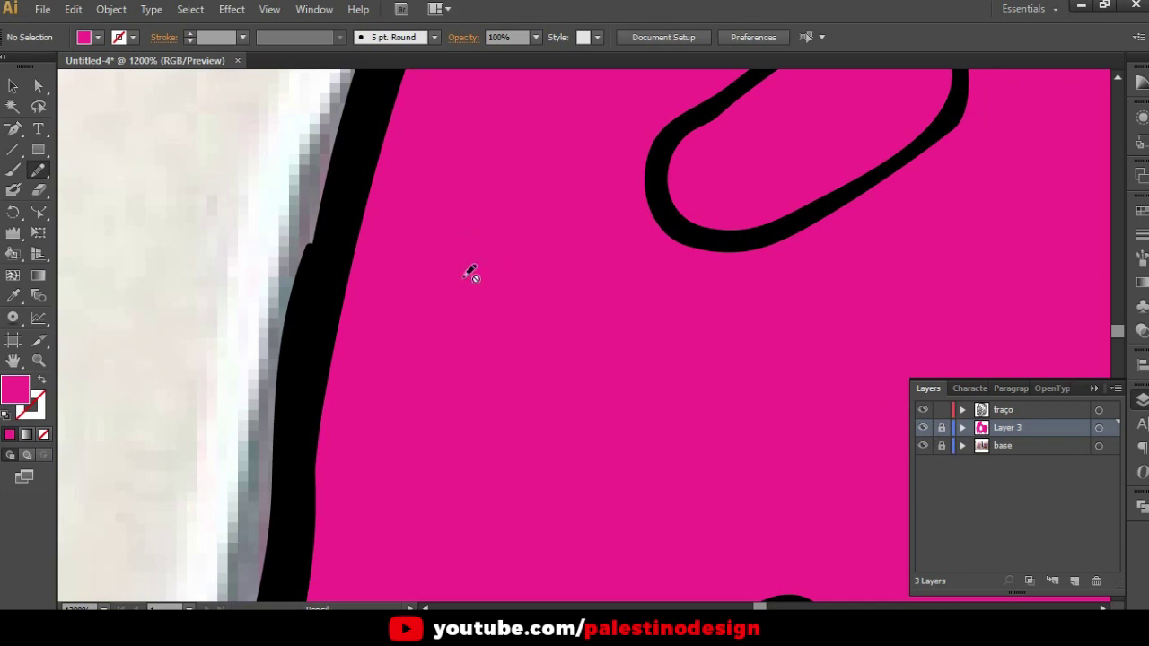
Drag two anchors of the donut's left black outline onto the stroke edge, then deselect
key("a")
left_click(277, 269)
left_click_drag(310, 251, 325, 242)
left_click_drag(299, 314, 309, 318)
left_click(353, 379)
scroll(359, 386, "down", 3)
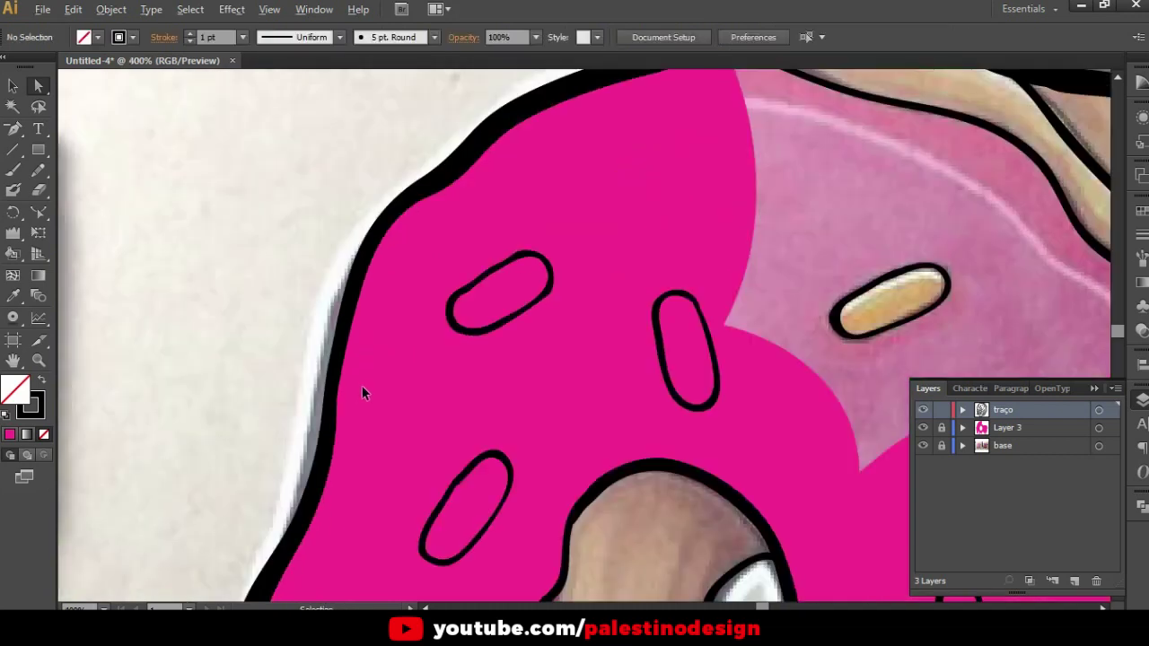
scroll(501, 385, "down", 1)
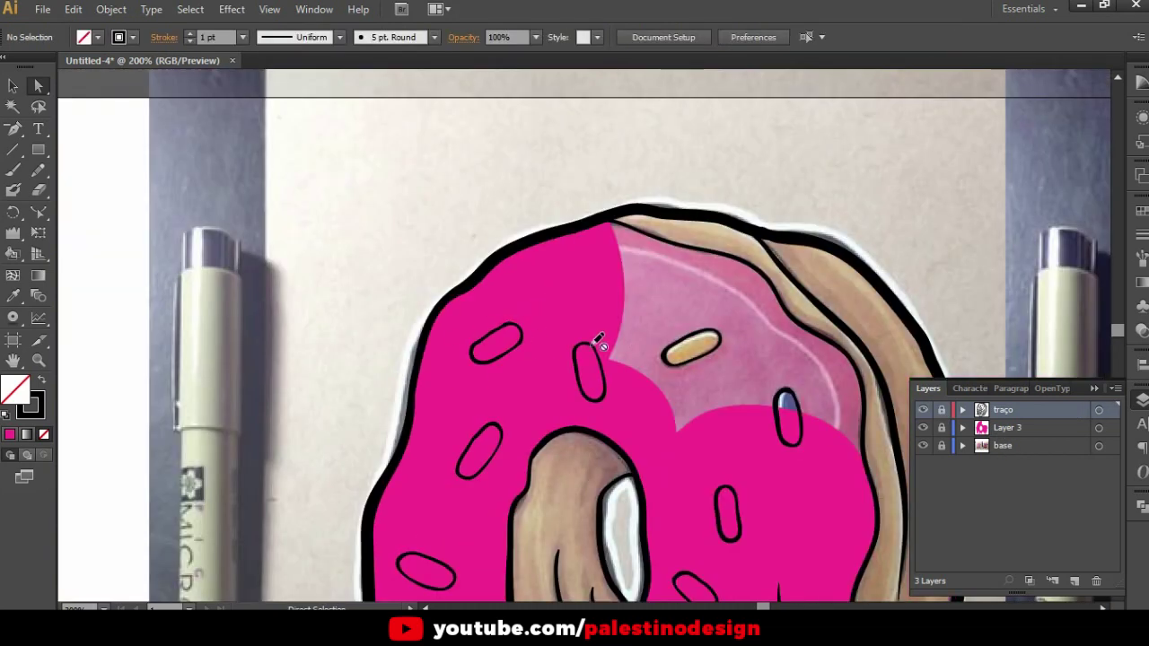
key("ctrl+plus")
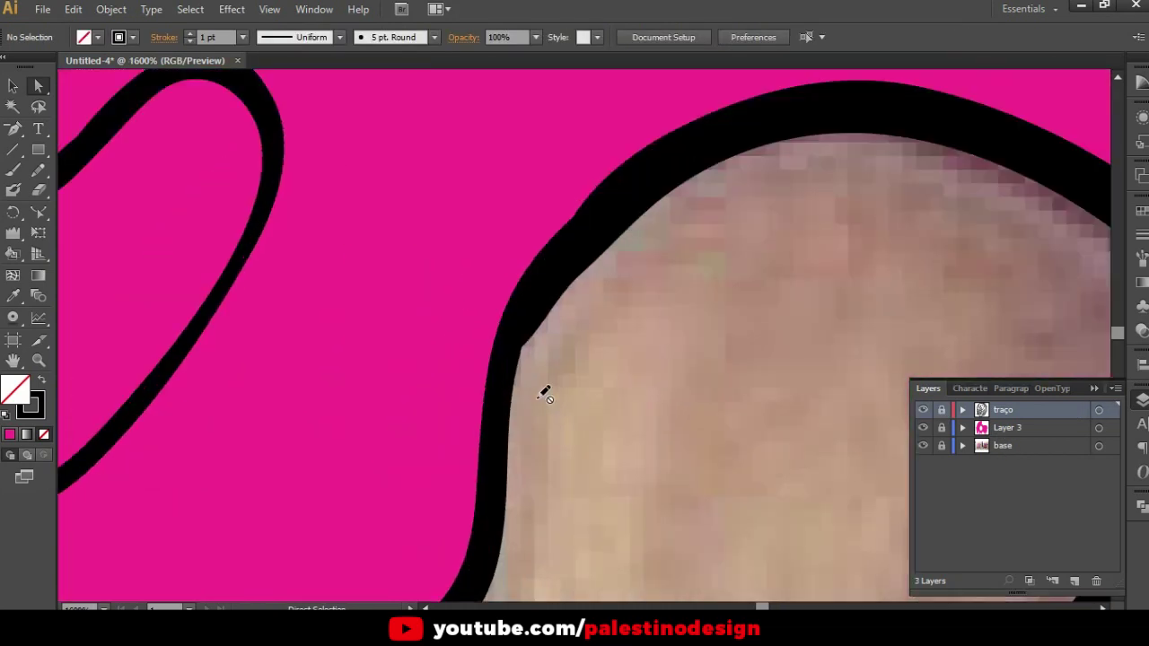
Move the drip outline's anchors to smooth its join, then deselect
left_click(548, 283)
mouse_move(566, 271)
left_mouse_down()
mouse_move(536, 294)
mouse_move(535, 335)
mouse_move(500, 365)
left_mouse_up()
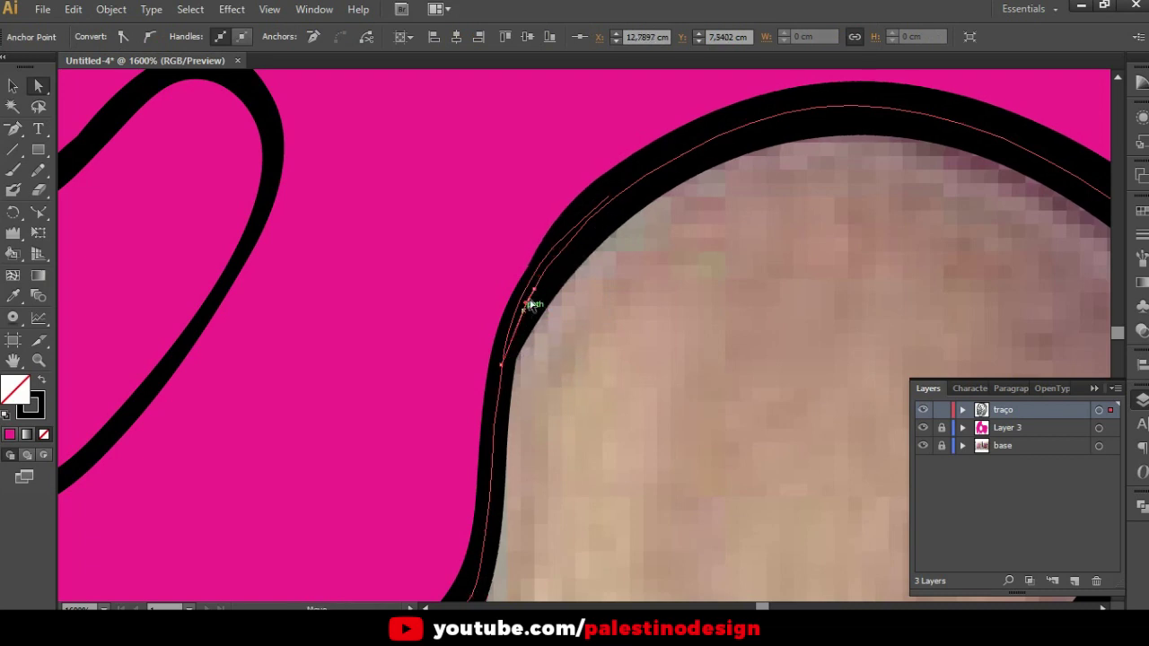
left_click_drag(538, 296, 546, 264)
key("ctrl+shift+a")
key("ctrl+minus")
key("ctrl+minus")
key("ctrl+minus")
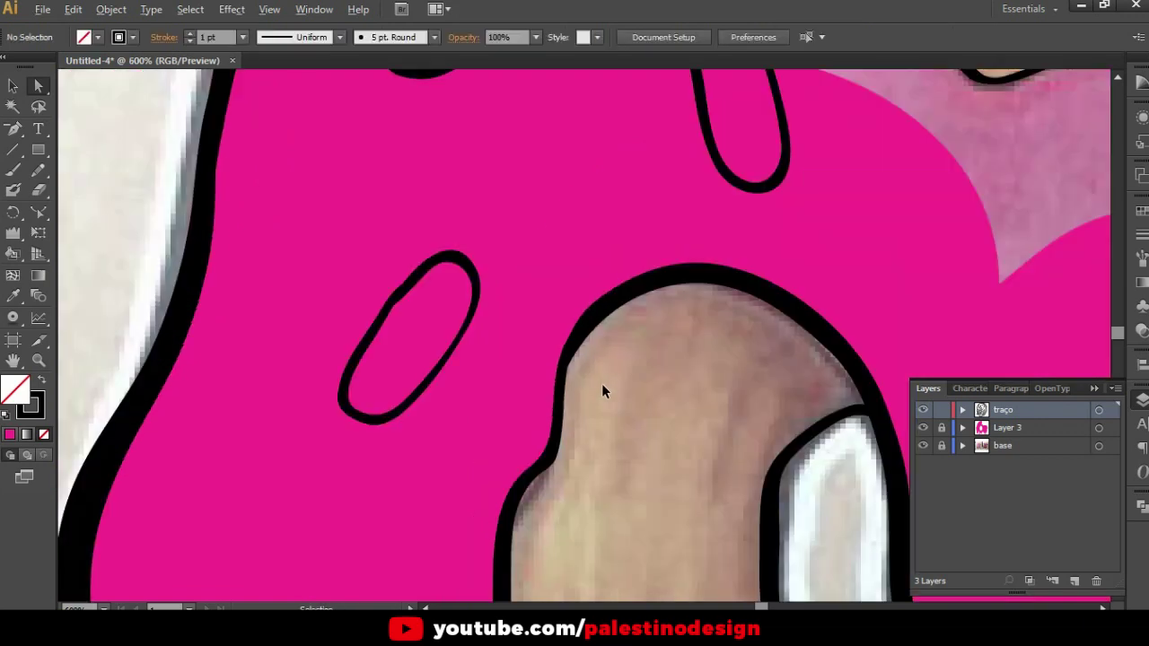
scroll(601, 391, "down", 1)
scroll(502, 344, "up", 3)
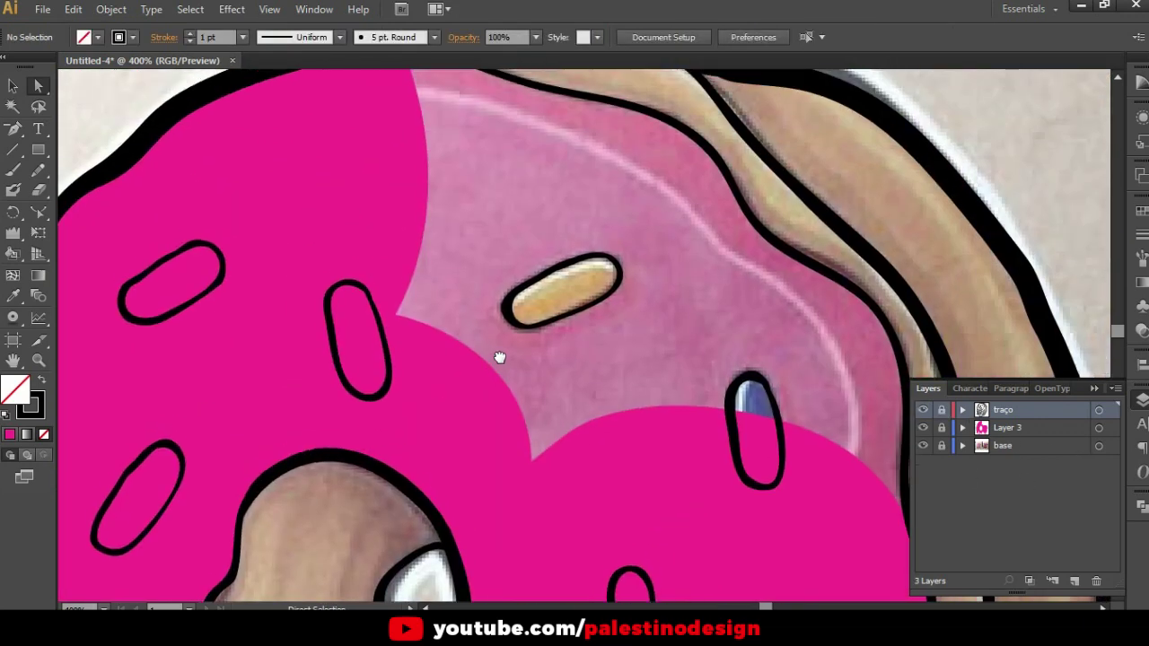
scroll(367, 206, "up", 3)
Erase the top-left pink glaze's overflow along the donut's top edge
left_click(321, 190)
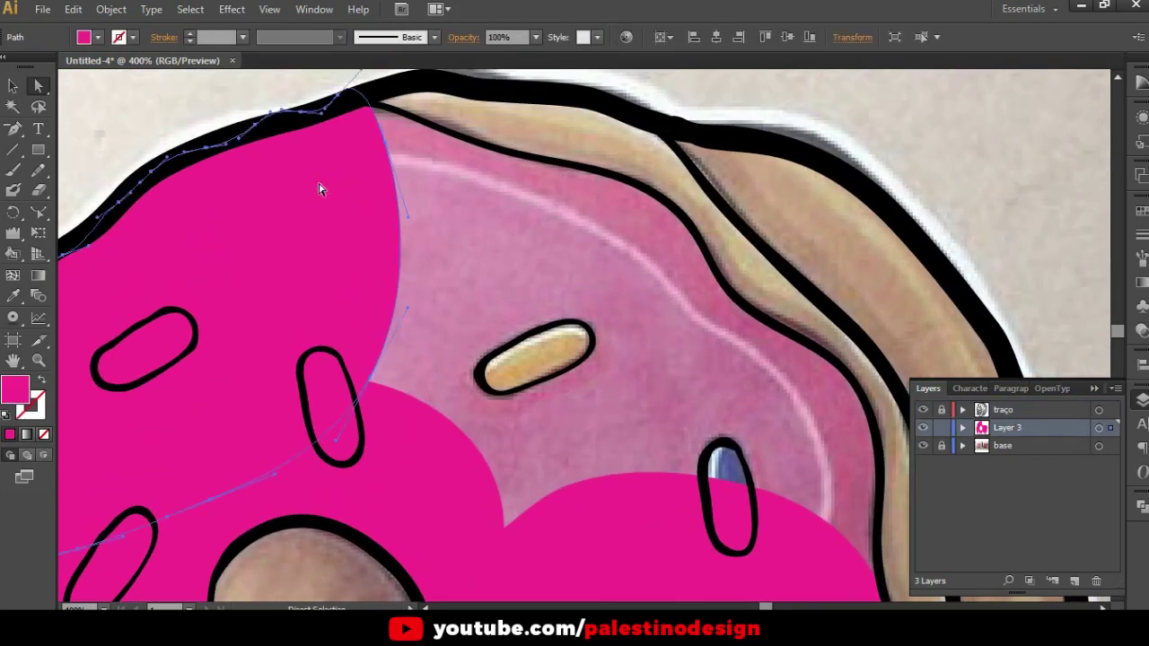
key("shift+e")
left_click_drag(341, 90, 370, 90)
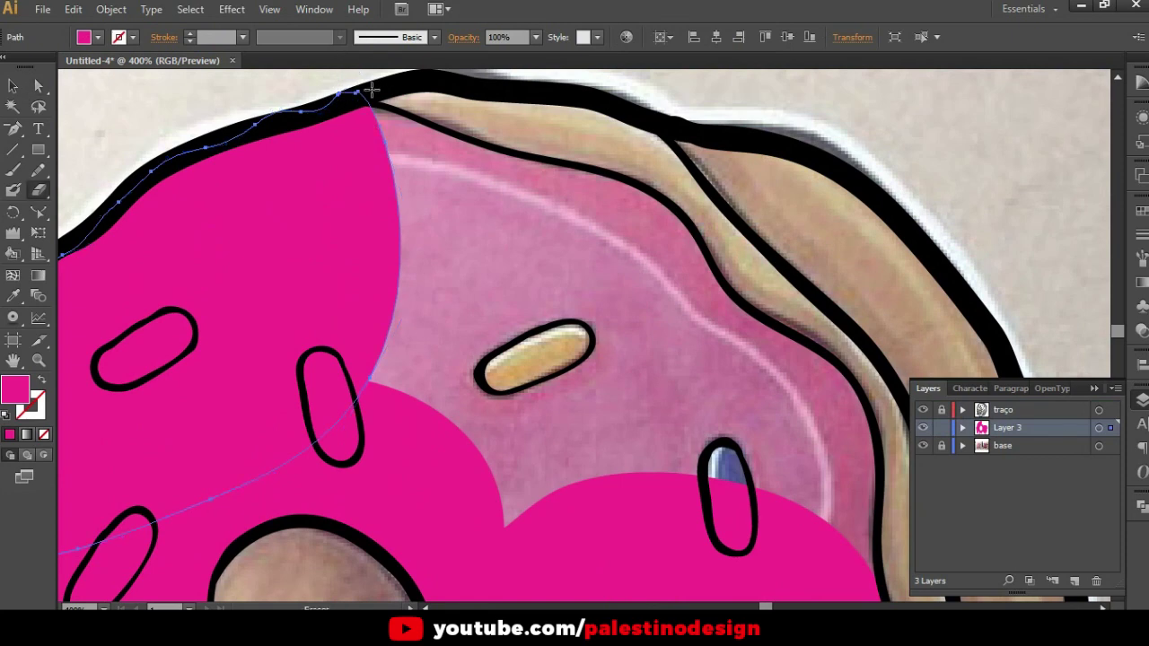
key("n")
key("v")
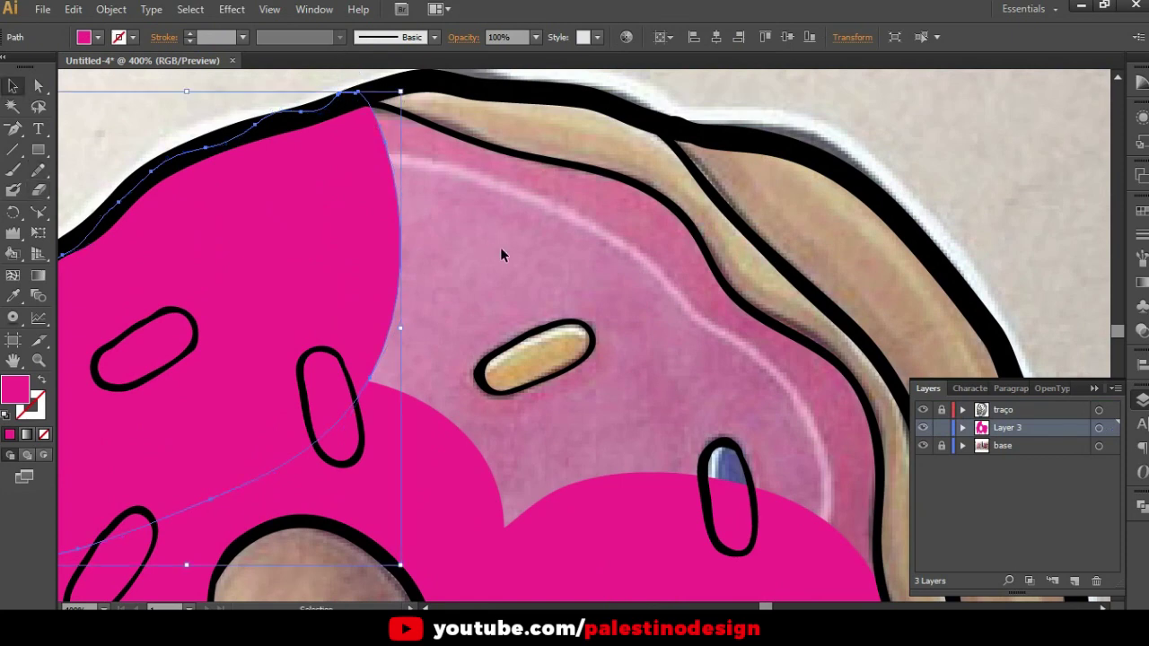
left_click(502, 254)
scroll(624, 275, "up", 2, "alt")
Unlock the traço layer and adjust the top outline's end anchor where it meets the glaze
left_click(944, 415)
key("a")
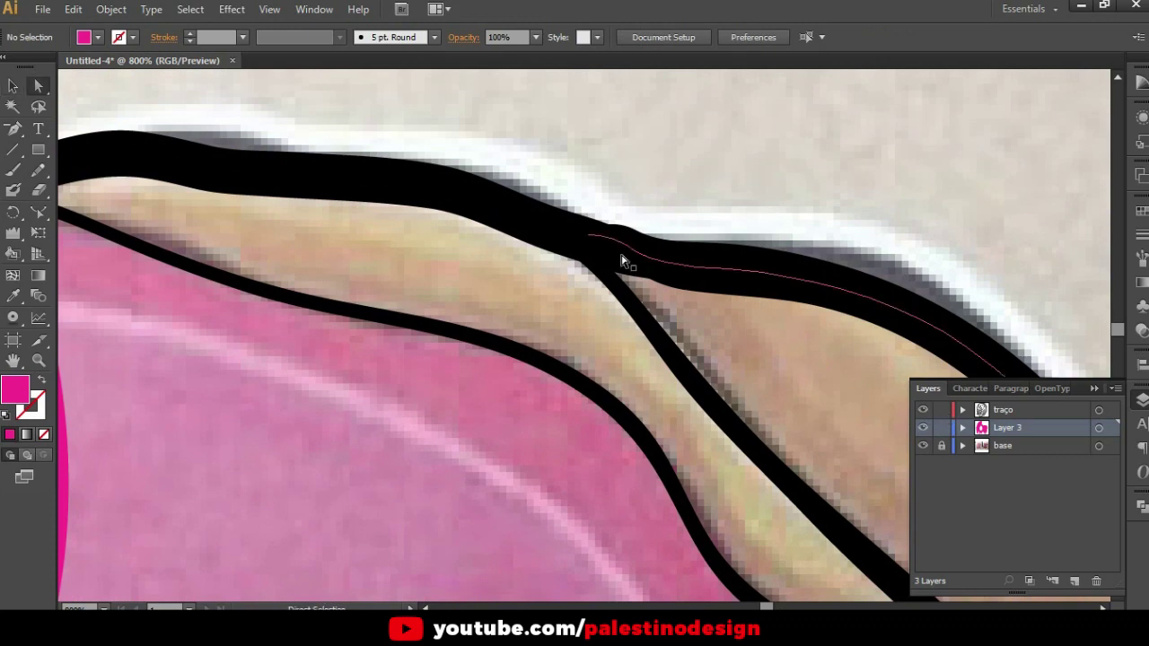
left_click(620, 236)
left_click_drag(606, 240, 588, 241)
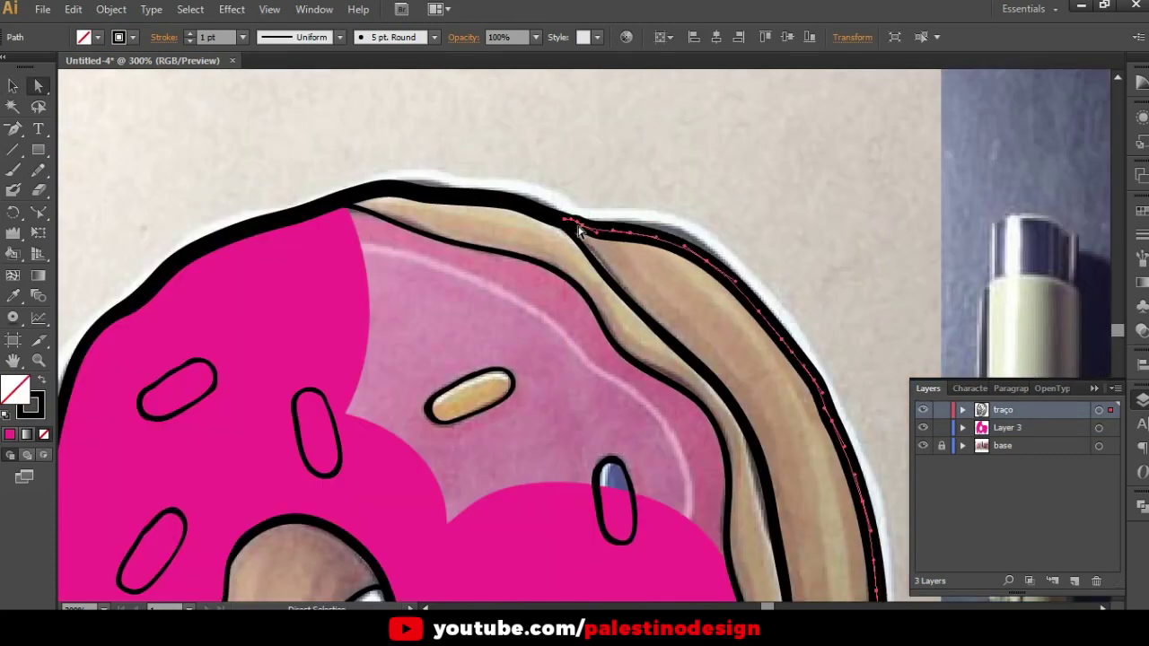
scroll(584, 236, "up", 3, "alt")
left_click(489, 159)
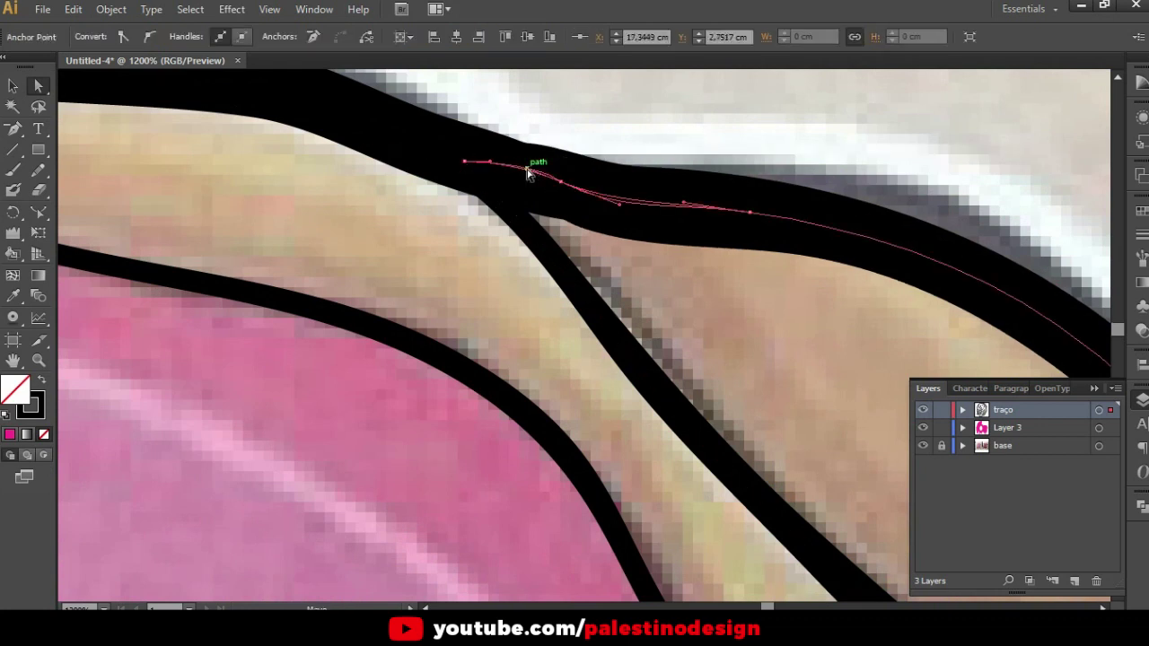
left_click(598, 138)
scroll(574, 233, "down", 2, "alt")
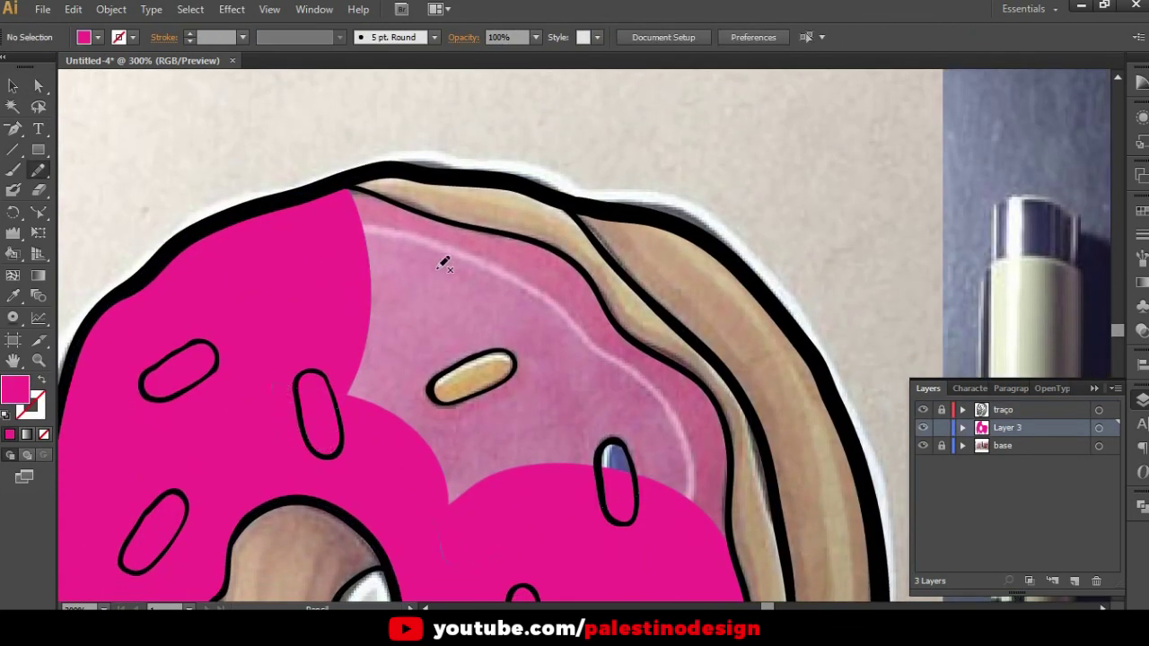
Fill the upper glaze over the sprinkle pink up to the top outline
left_click_drag(472, 274, 300, 265)
scroll(426, 230, "up", 2, "alt")
mouse_move(242, 156)
left_mouse_down()
mouse_move(270, 149)
mouse_move(464, 222)
mouse_move(564, 235)
left_mouse_up()
left_click_drag(393, 357, 325, 341)
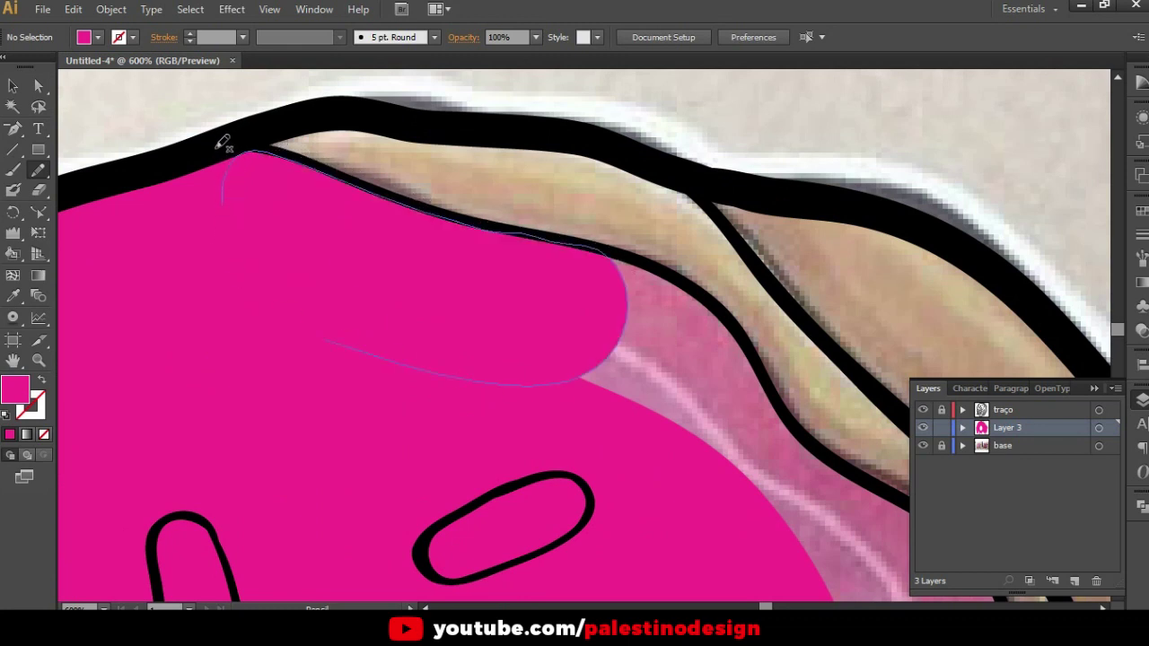
Trace the glaze edge up the right outline and fill the pink gap at the crust
mouse_move(557, 285)
left_mouse_down()
mouse_move(589, 248)
mouse_move(691, 281)
mouse_move(789, 410)
mouse_move(571, 431)
left_mouse_up()
scroll(418, 448, "right", 5)
scroll(418, 449, "down", 2)
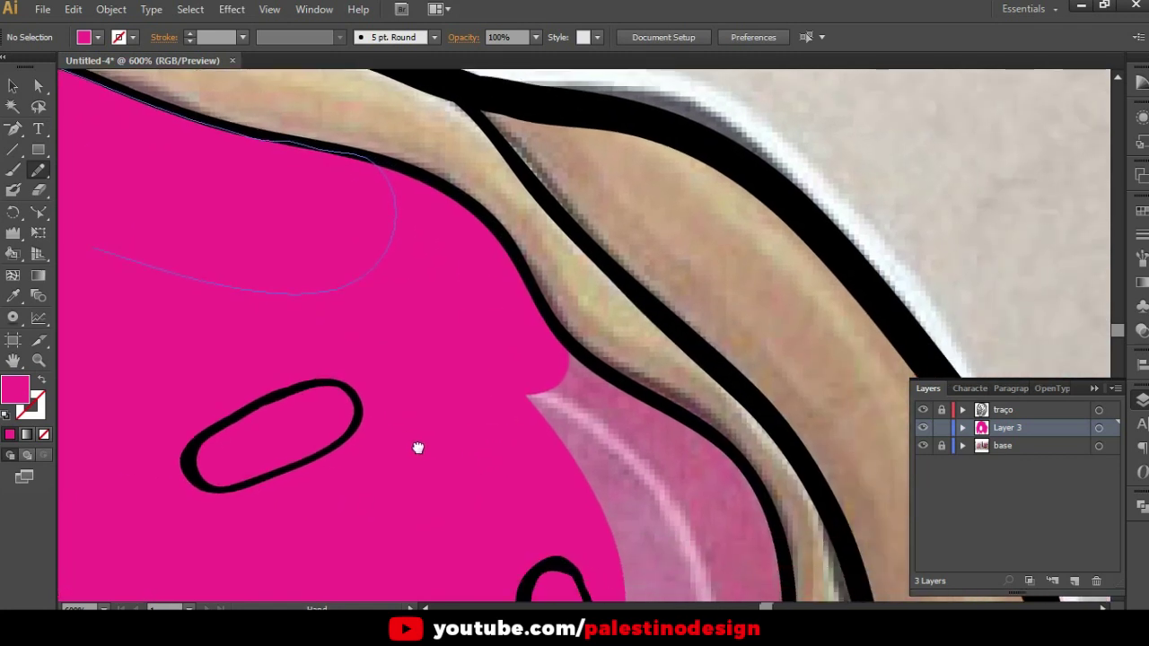
scroll(469, 449, "down", 1)
scroll(444, 377, "down", 1)
scroll(484, 305, "down", 1)
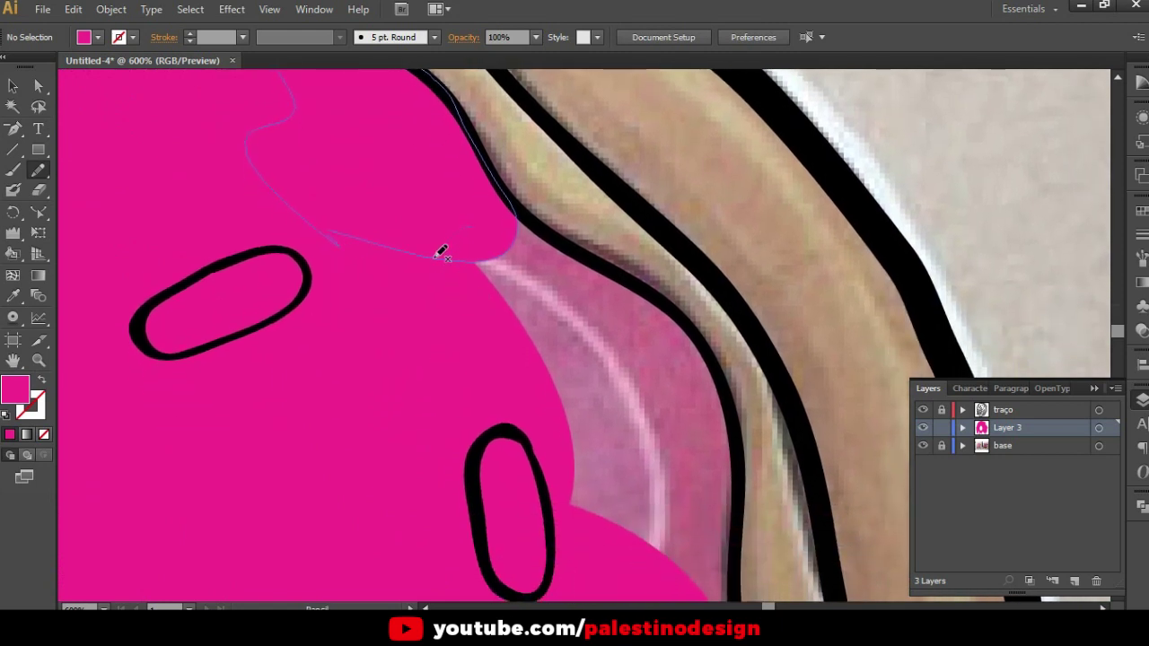
mouse_move(730, 523)
left_mouse_down()
mouse_move(743, 416)
mouse_move(696, 330)
mouse_move(533, 215)
mouse_move(446, 229)
left_mouse_up()
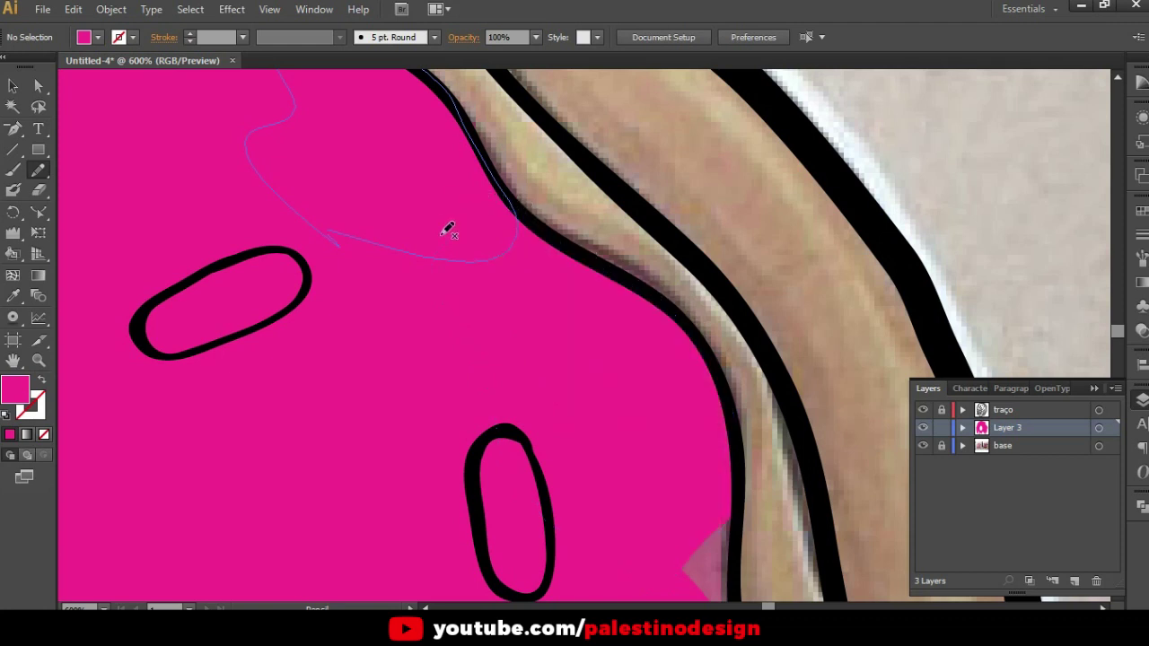
left_click_drag(700, 420, 651, 274)
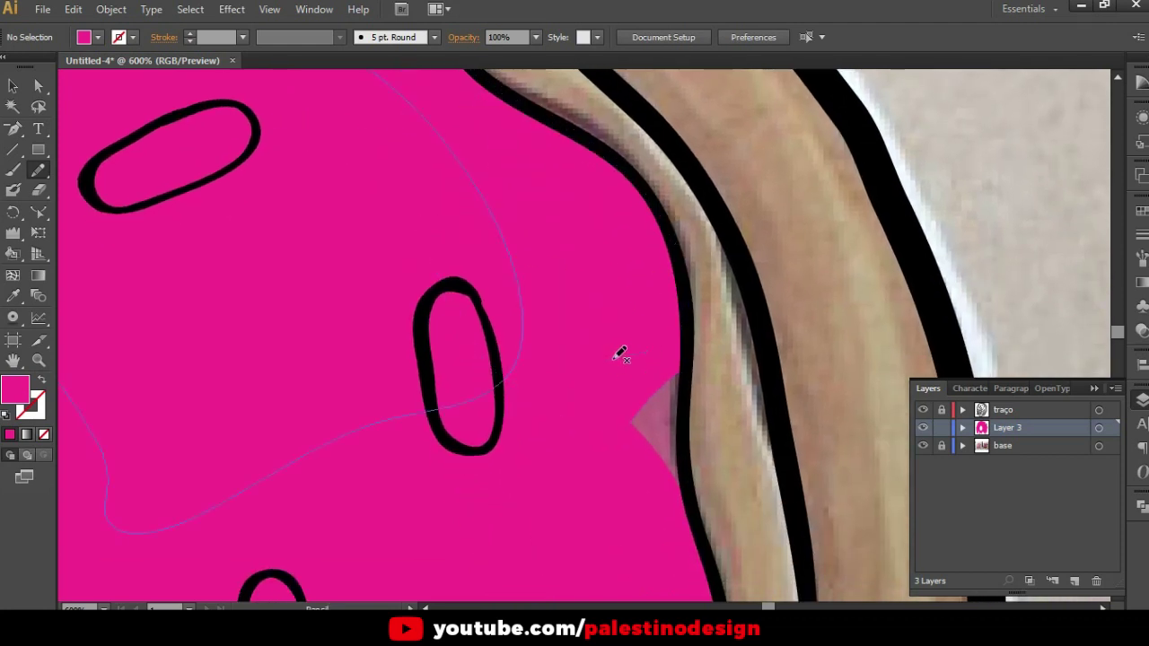
mouse_move(653, 481)
left_mouse_down()
mouse_move(686, 489)
mouse_move(685, 349)
left_mouse_up()
Zoom out to view the whole artboard
scroll(853, 395, "down", 1)
scroll(854, 395, "down", 3)
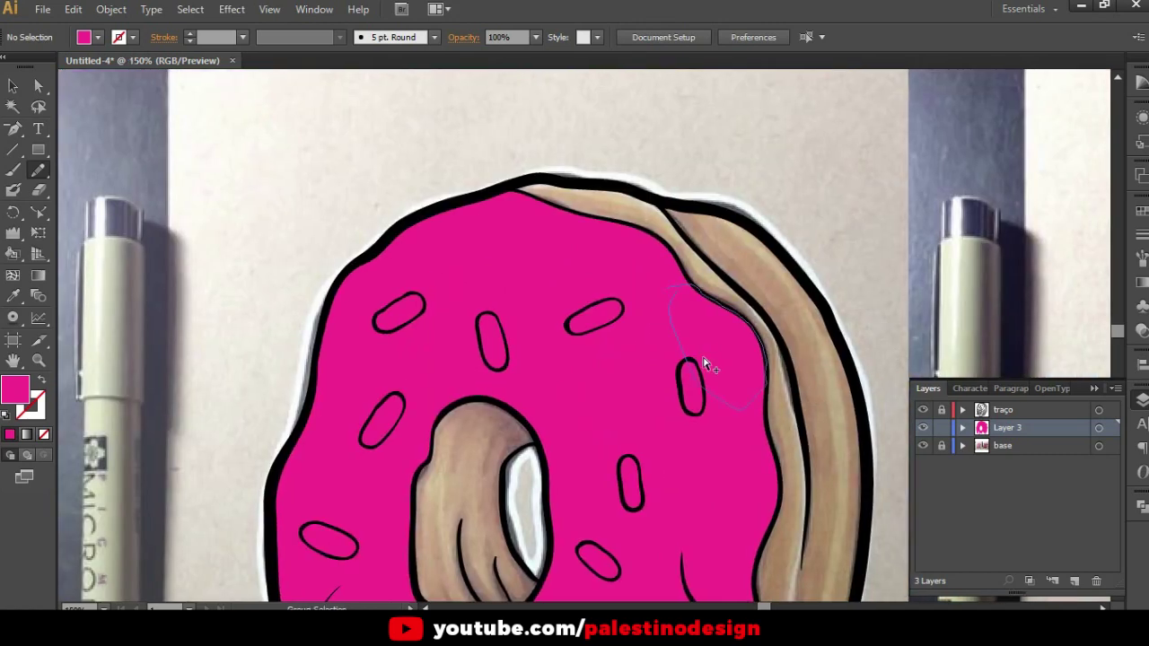
scroll(709, 395, "down", 1)
scroll(708, 371, "down", 1)
scroll(708, 371, "down", 2)
scroll(705, 370, "down", 1)
scroll(703, 368, "down", 1)
scroll(698, 367, "down", 1)
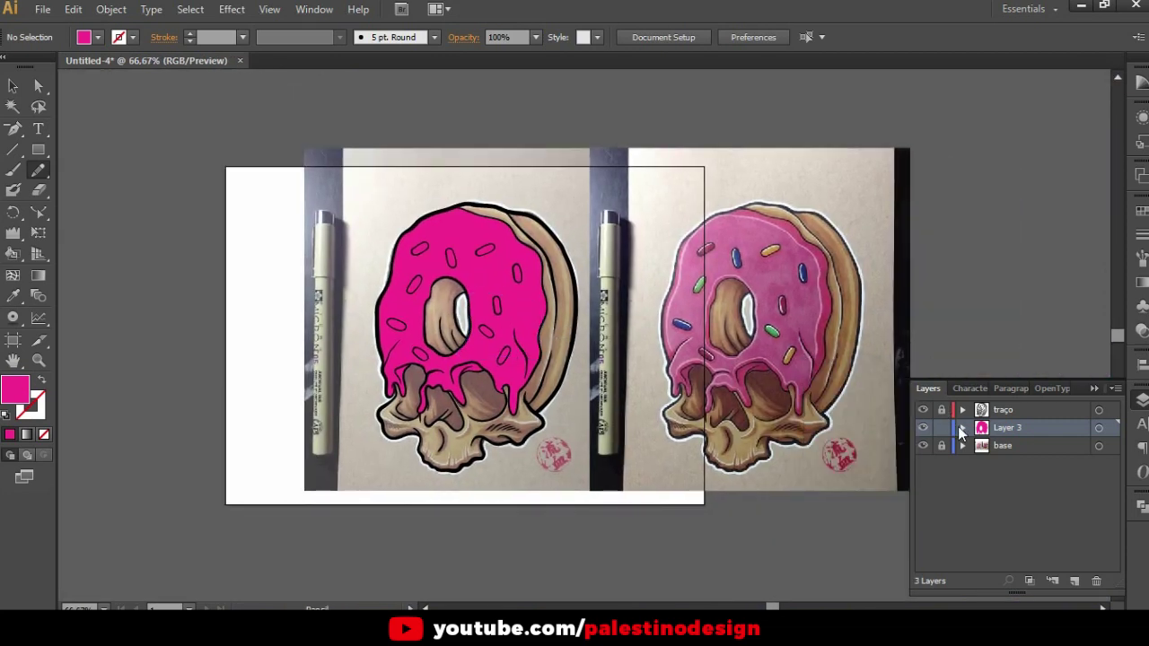
Toggle the reference photo layer off and on to check the fill, then recentre the view
left_click(922, 446)
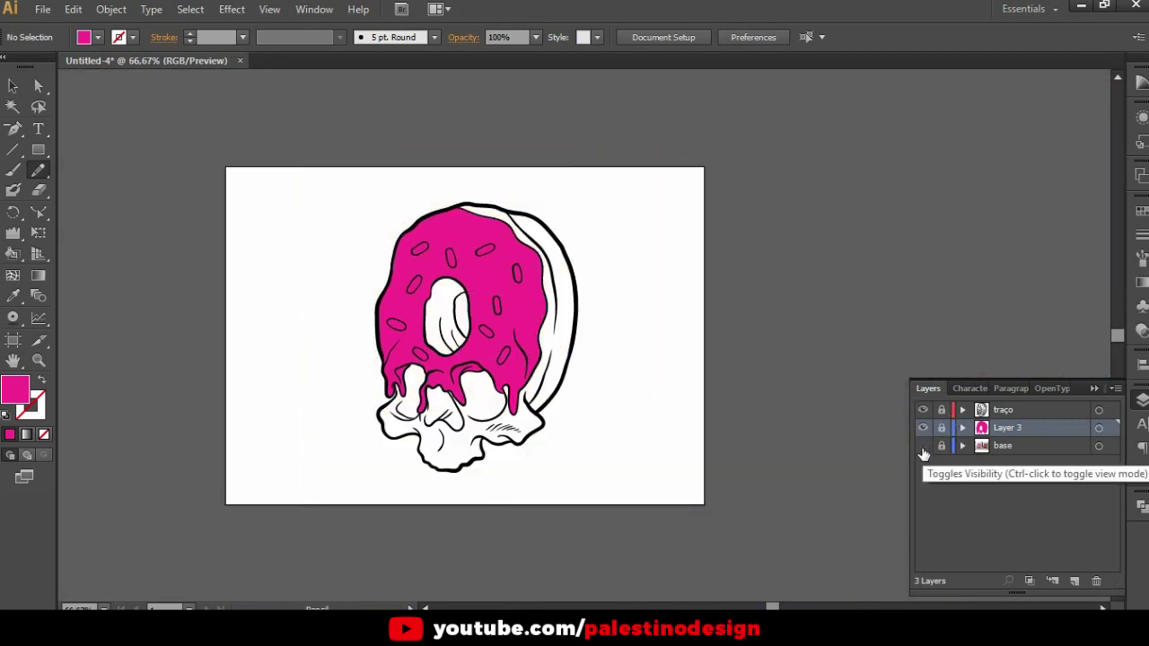
left_click(922, 446)
scroll(602, 289, "up", 1)
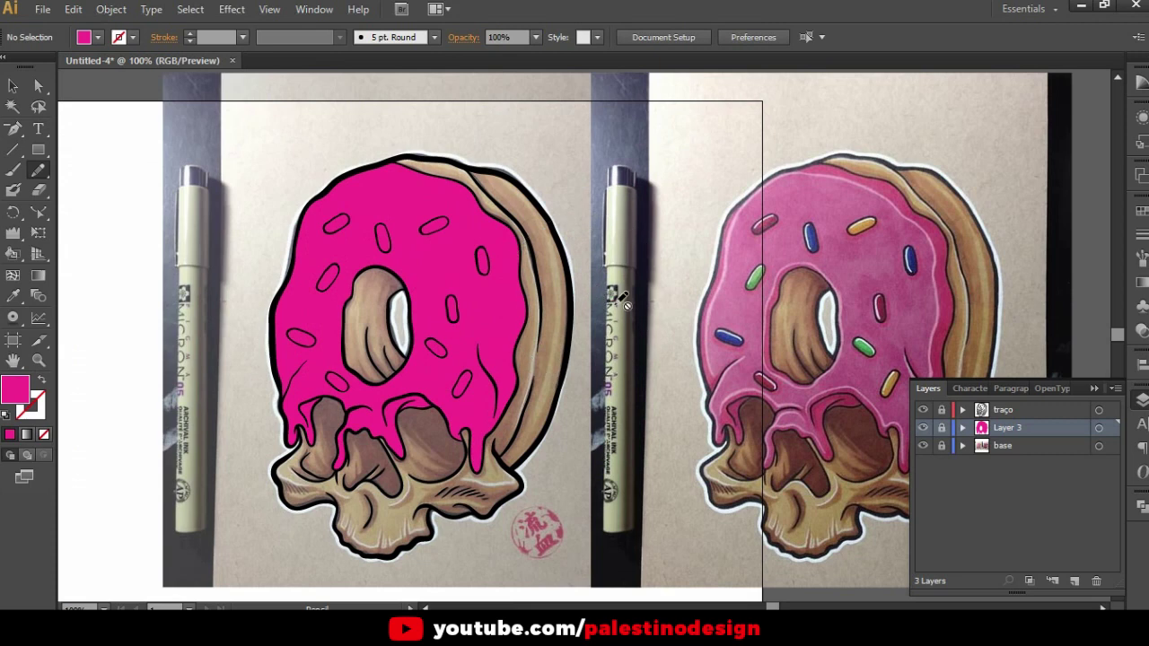
left_click_drag(607, 300, 582, 305)
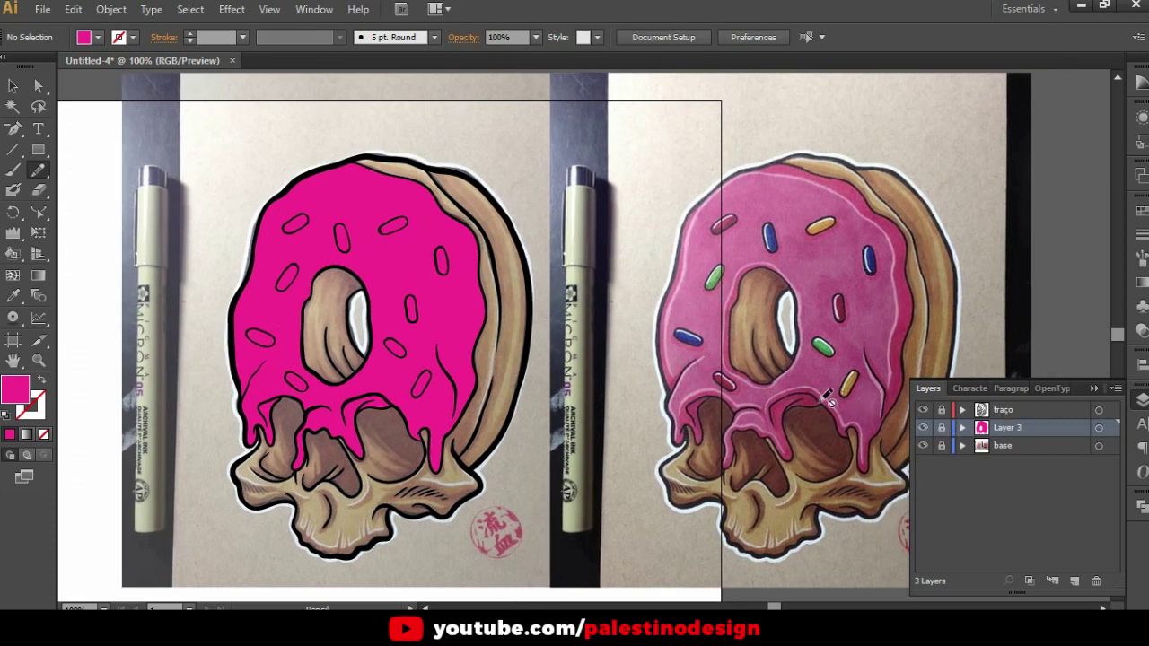
scroll(335, 393, "up", 1)
left_click_drag(879, 442, 667, 426)
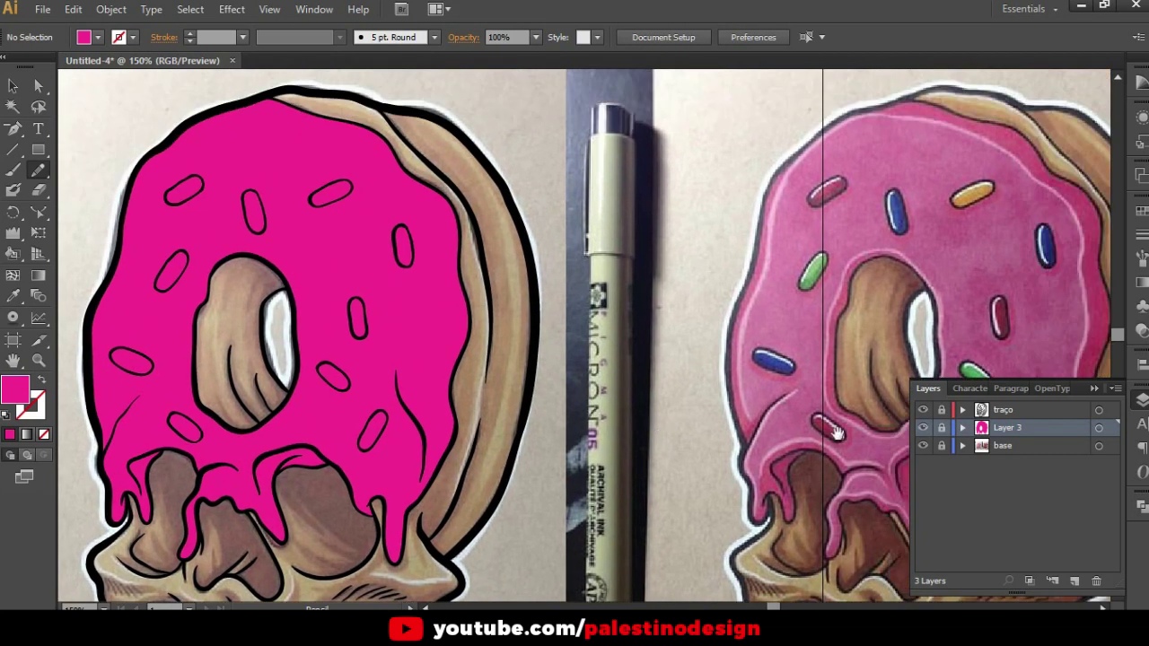
Create Layer 4, pick B7186F as the fill colour, and hide Layer 3's flat pink
left_click(1074, 581)
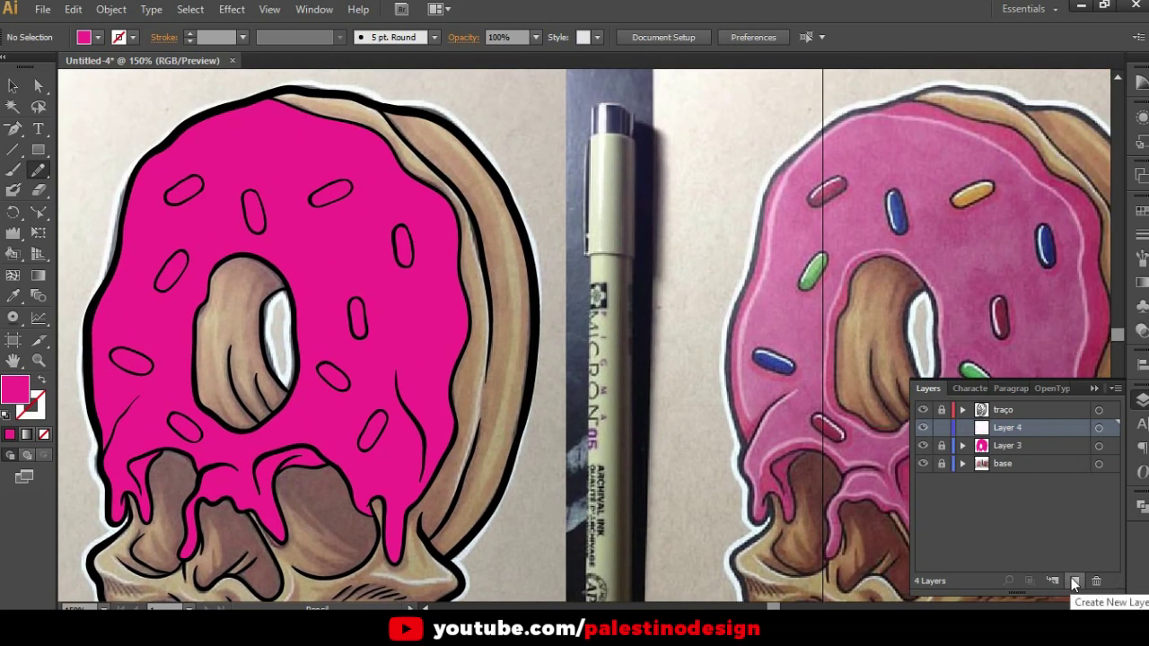
double_click(15, 388)
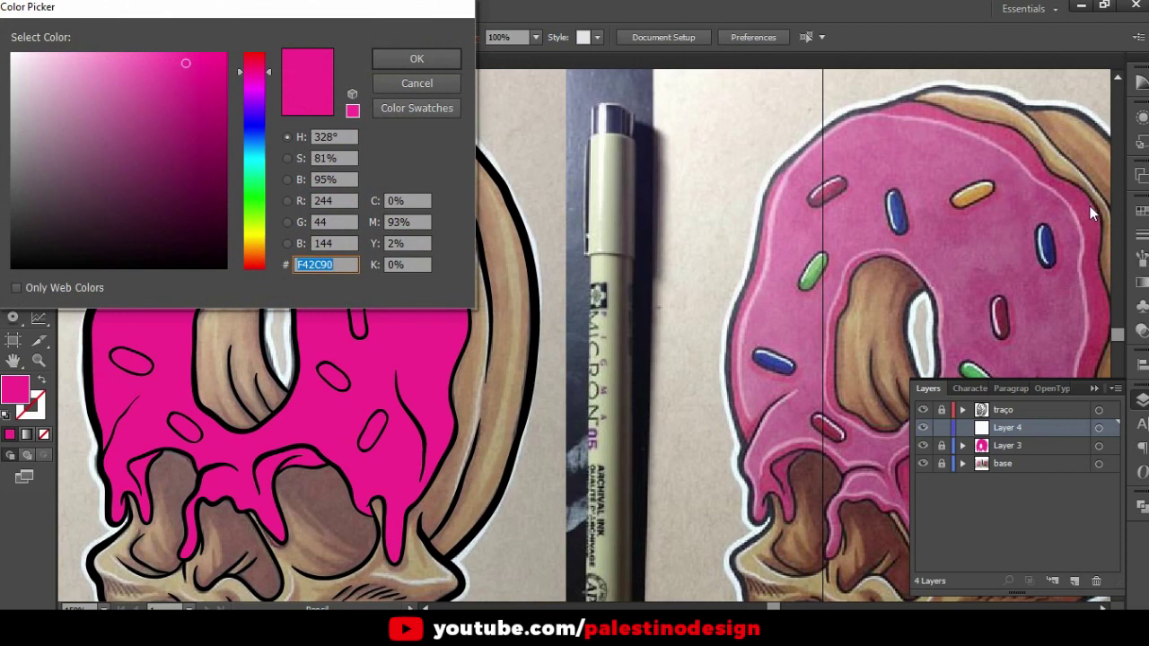
left_click_drag(204, 99, 200, 113)
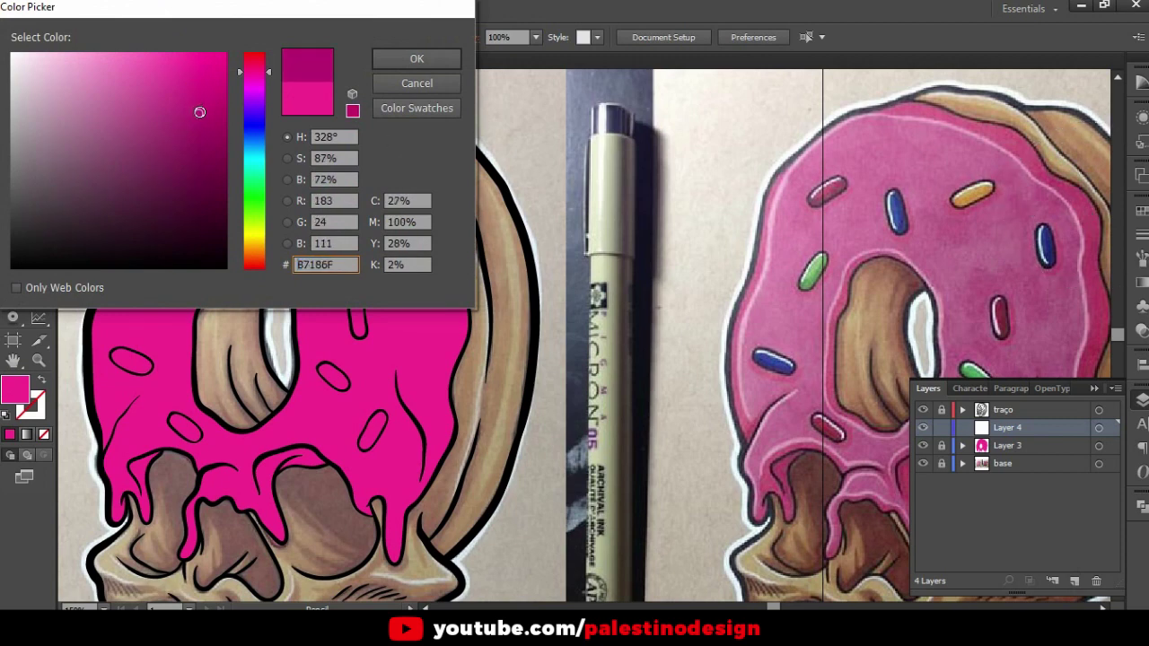
left_click(417, 58)
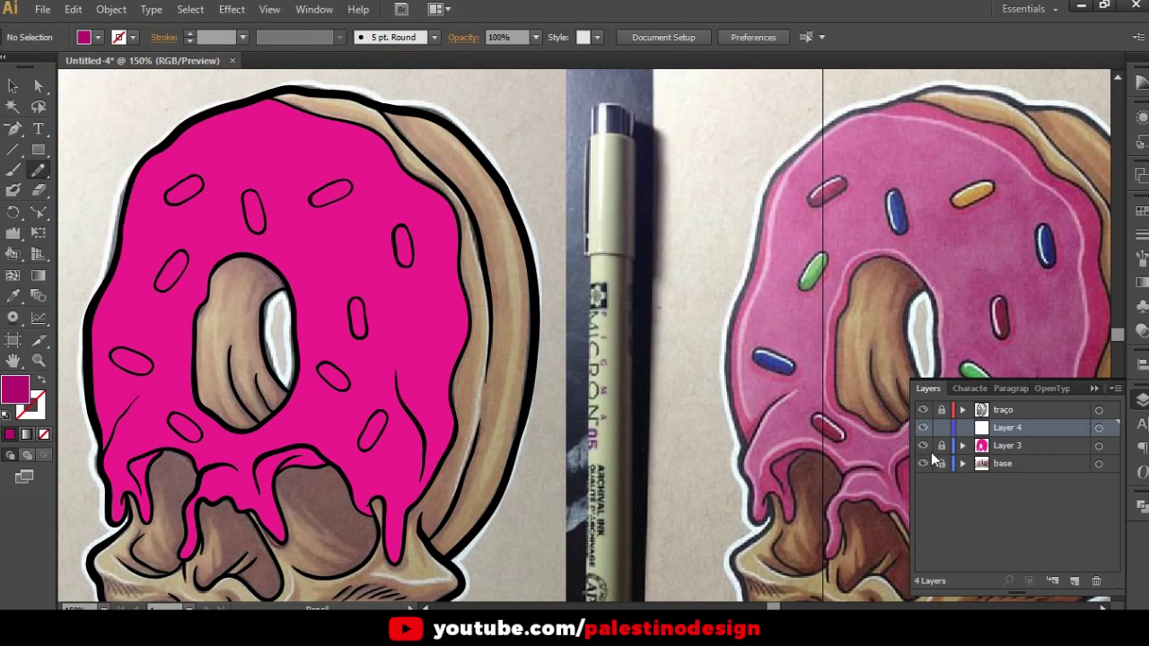
left_click(923, 446)
scroll(370, 186, "up", 2)
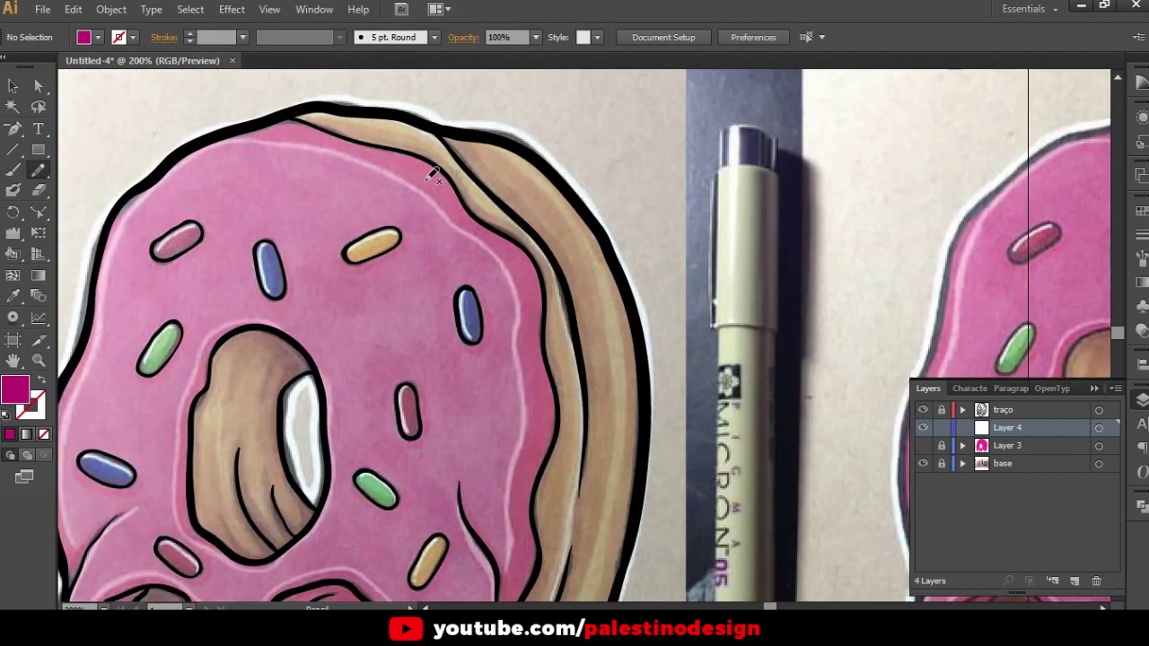
Trace a first shading stroke along the glaze outline, up the crust's inner edge to the donut's top
scroll(433, 175, "down", 1)
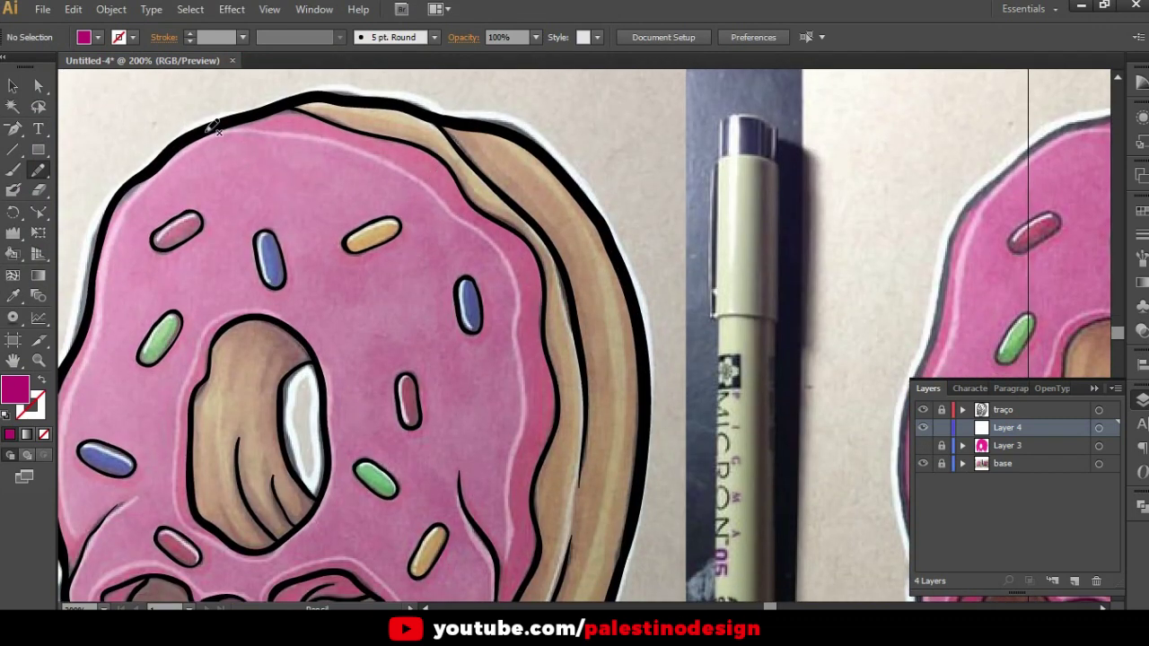
mouse_move(379, 153)
left_mouse_down()
mouse_move(520, 296)
mouse_move(526, 454)
mouse_move(512, 547)
left_mouse_up()
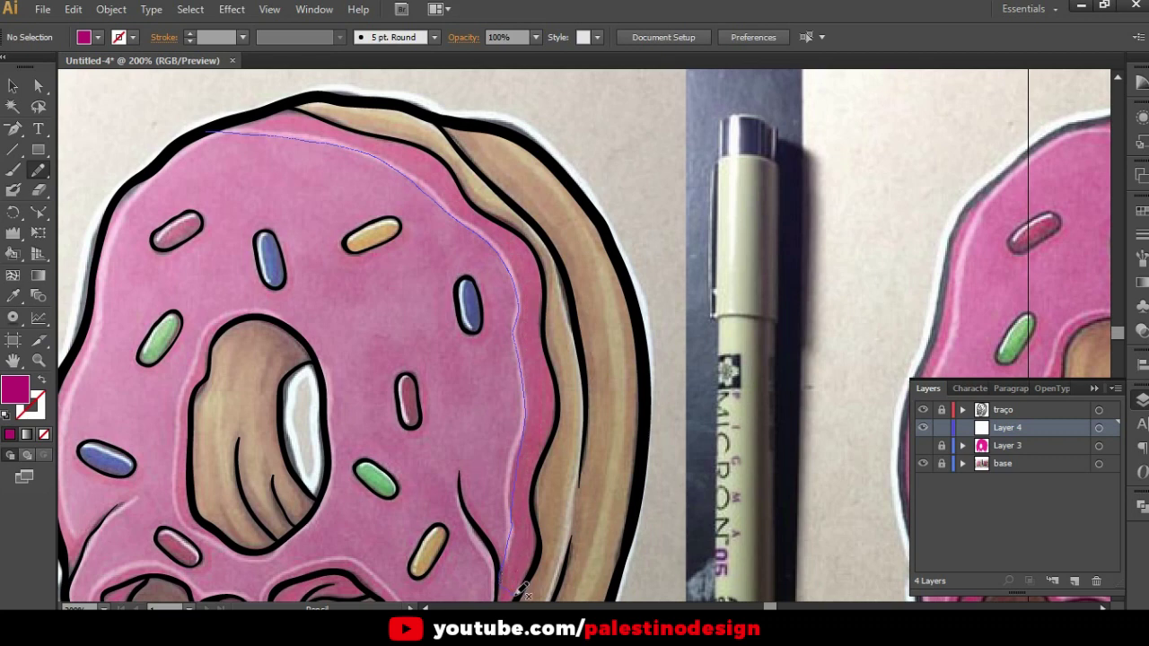
left_click_drag(571, 480, 580, 380)
mouse_move(560, 273)
left_mouse_down()
mouse_move(511, 196)
mouse_move(359, 105)
mouse_move(272, 101)
mouse_move(236, 113)
mouse_move(226, 133)
mouse_move(310, 135)
left_mouse_up()
Draw the shading outline along the donut's top edge and down the glaze's right side
scroll(376, 257, "up", 2)
left_click_drag(377, 257, 498, 258)
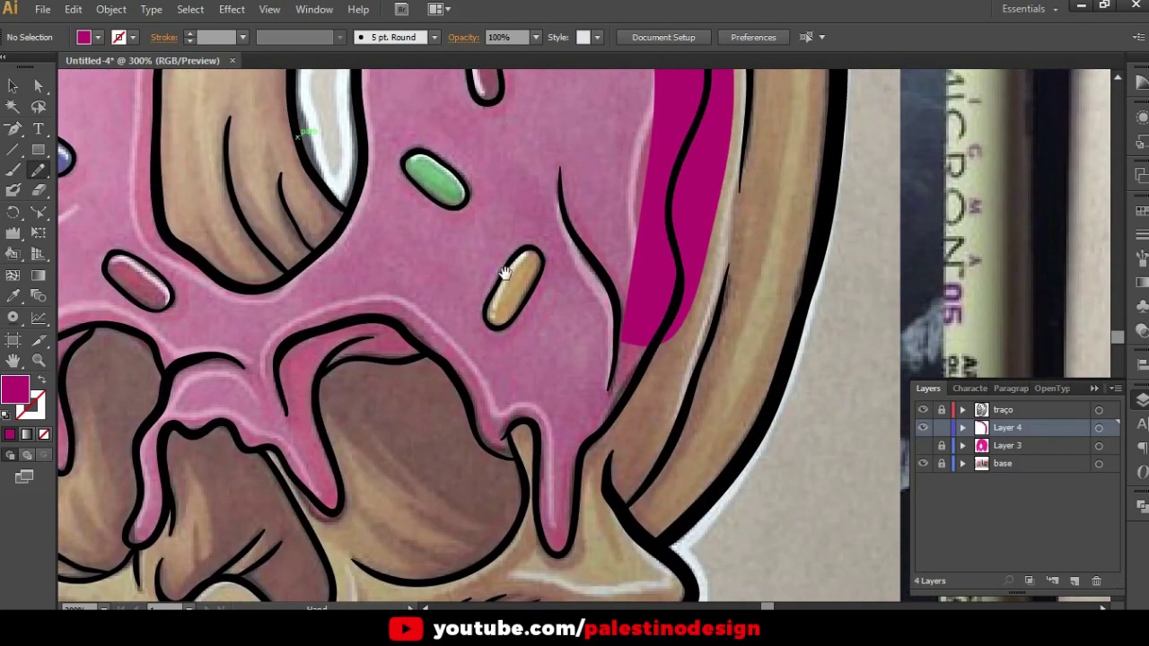
scroll(635, 204, "down", 2)
left_click_drag(639, 212, 658, 384)
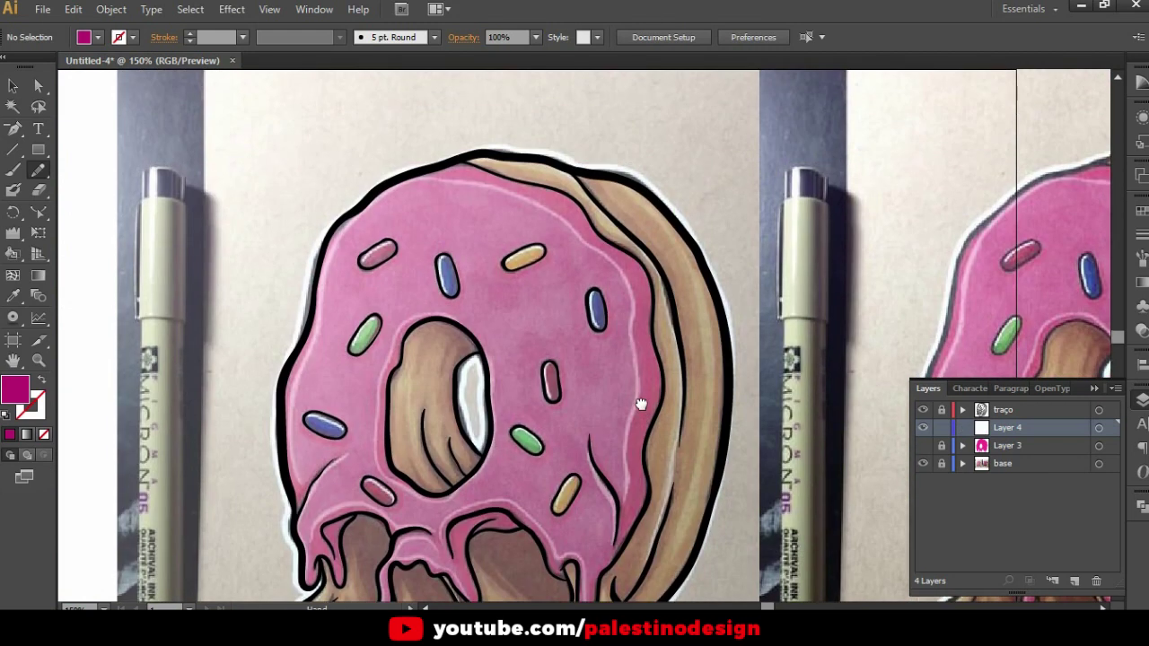
scroll(657, 384, "up", 1)
scroll(661, 411, "up", 1)
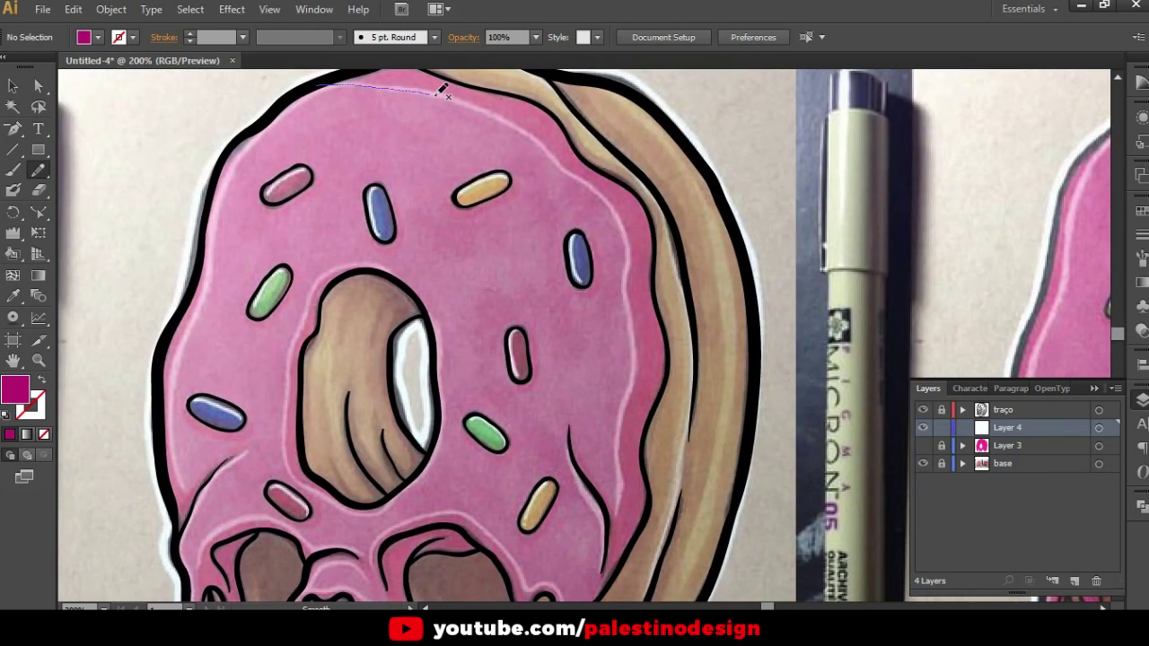
left_click_drag(490, 109, 584, 184)
left_click_drag(623, 220, 640, 373)
left_click_drag(625, 414, 624, 492)
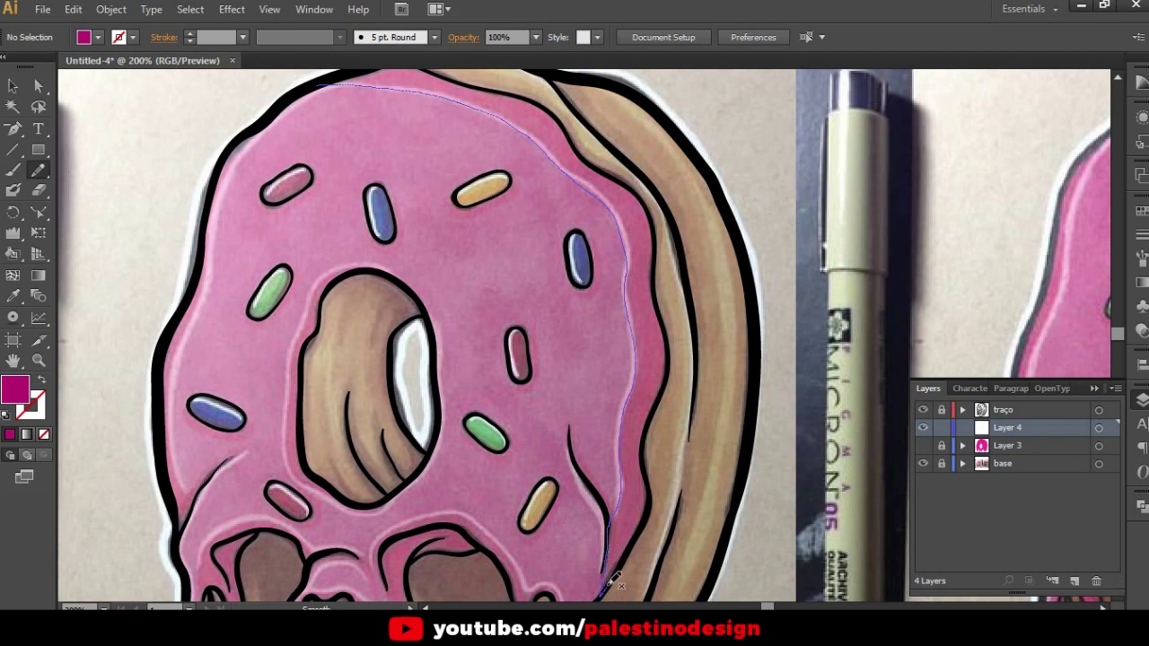
Close the band back along the crust's inner edge so it fills dark magenta, then zoom out to the whole artwork
mouse_move(683, 305)
left_mouse_down()
mouse_move(664, 211)
mouse_move(532, 83)
left_mouse_up()
mouse_move(465, 67)
left_mouse_down()
mouse_move(405, 53)
mouse_move(337, 68)
left_mouse_up()
key("ctrl+minus")
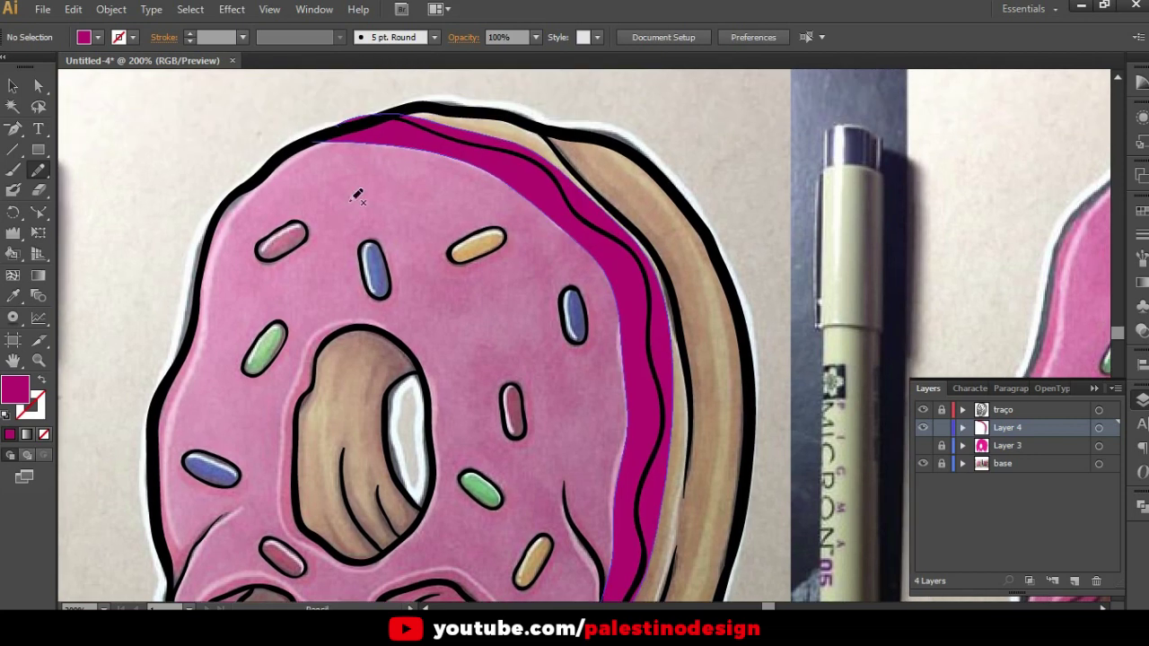
key("ctrl+minus")
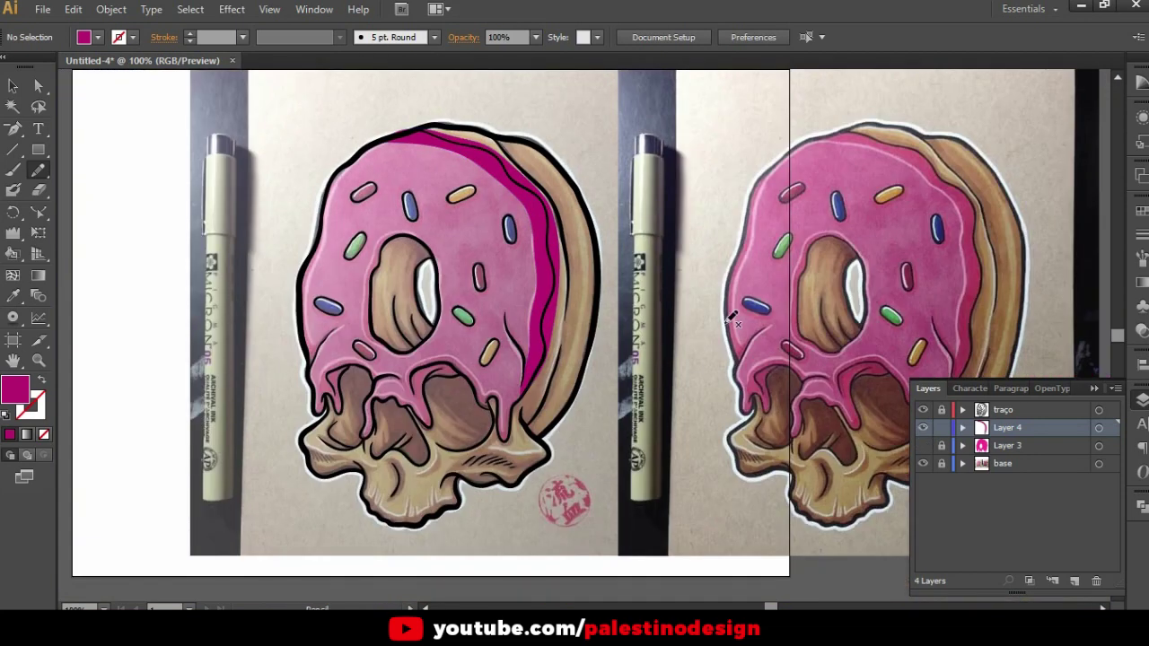
key("ctrl+plus")
key("ctrl+minus")
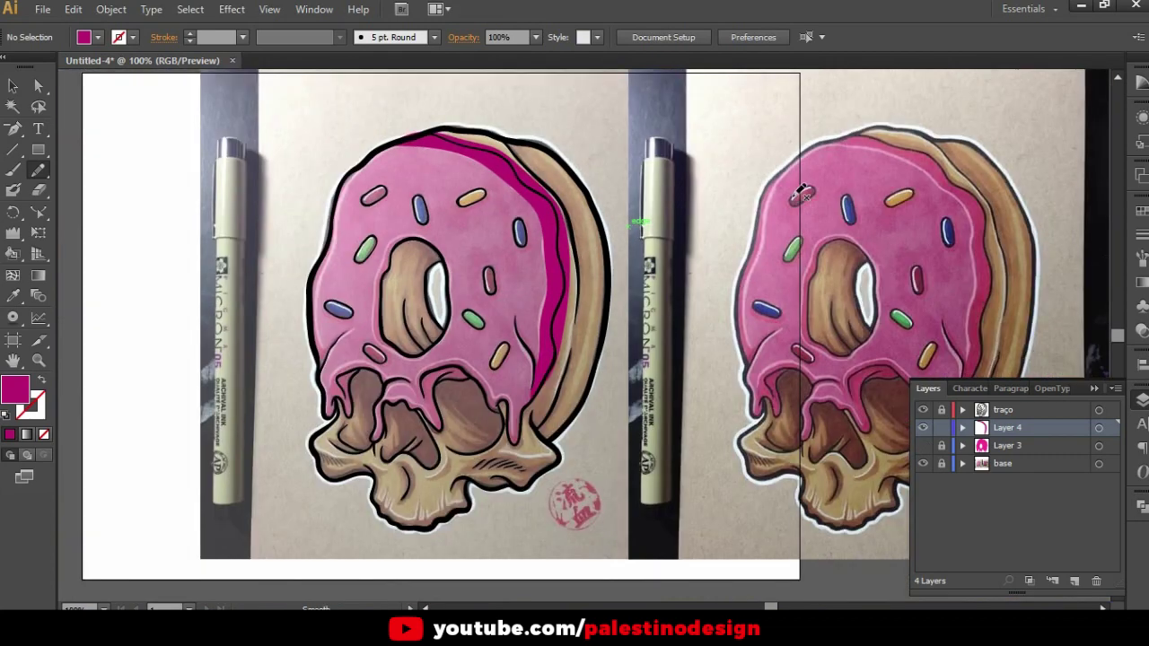
key("ctrl+plus")
key("ctrl+plus")
key("ctrl+minus")
key("ctrl+minus")
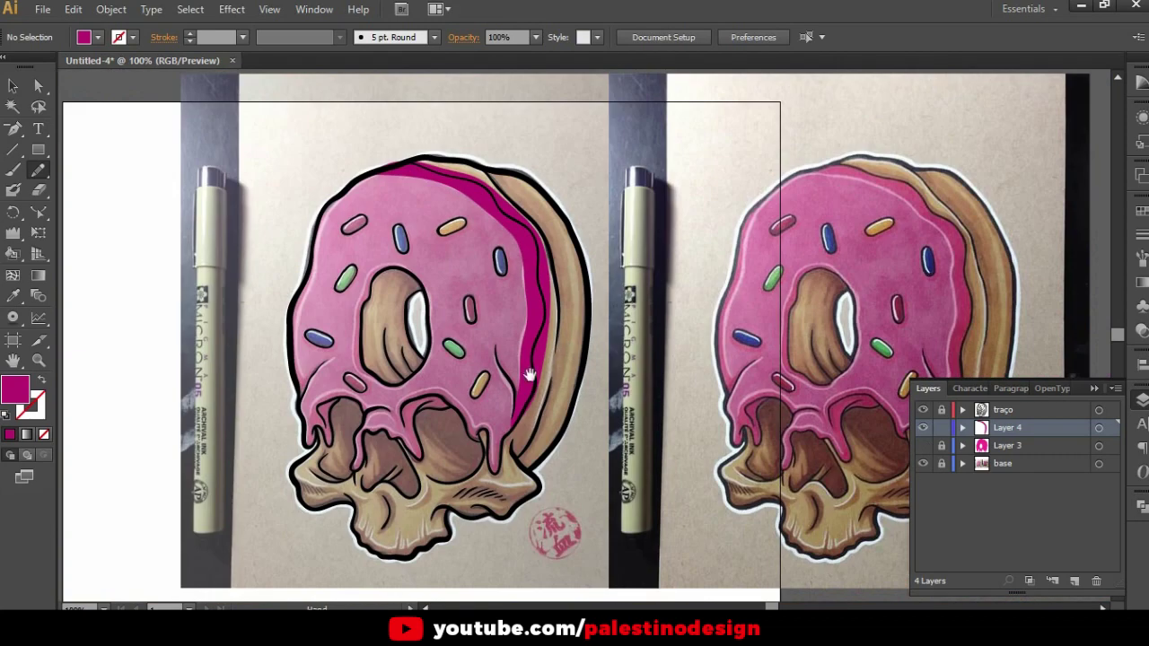
key("ctrl+plus")
key("ctrl+plus")
key("ctrl+plus")
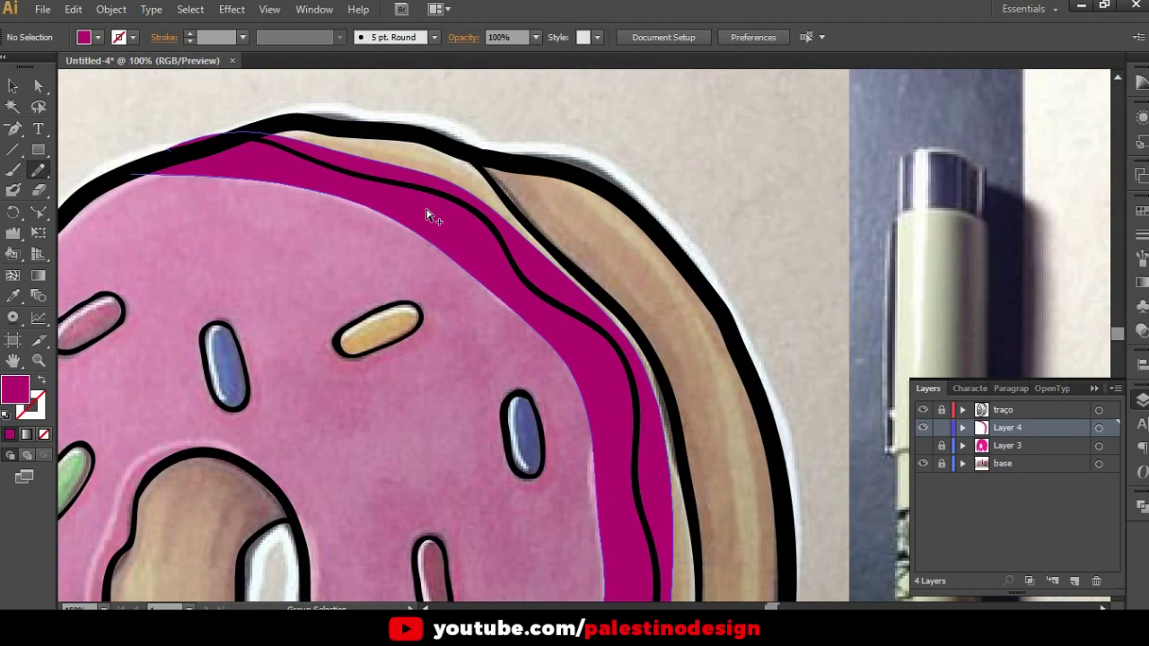
key("ctrl+minus")
key("ctrl+minus")
key("ctrl+minus")
key("ctrl+plus")
key("ctrl+plus")
key("ctrl+plus")
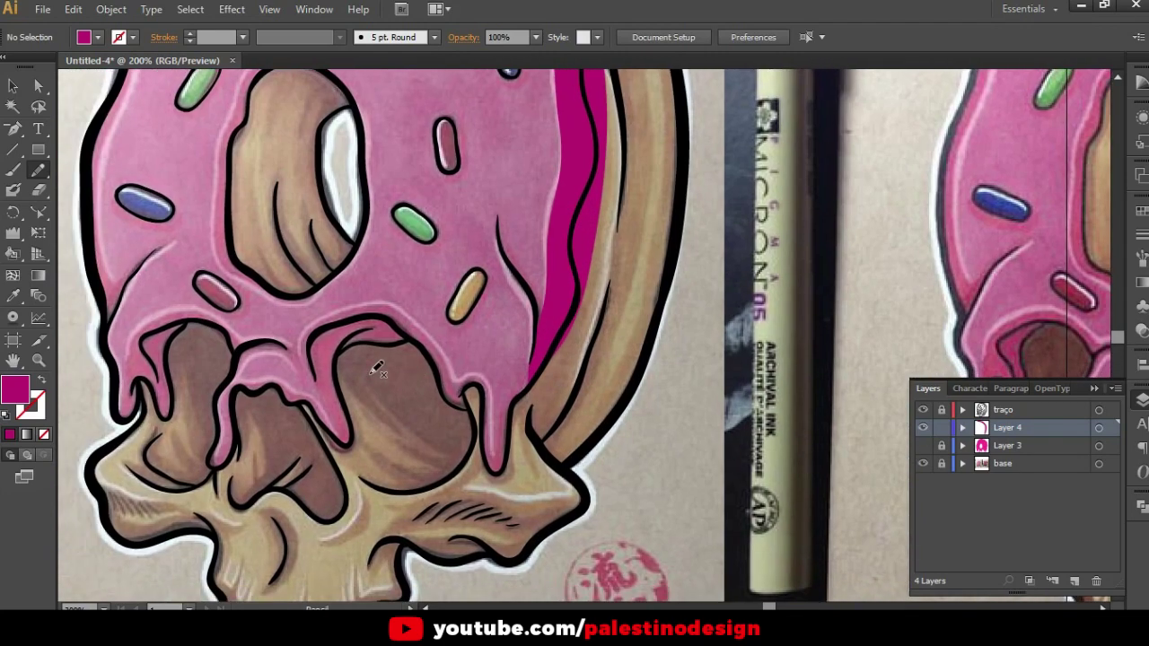
left_click_drag(276, 360, 397, 328)
key("ctrl+plus")
key("ctrl+plus")
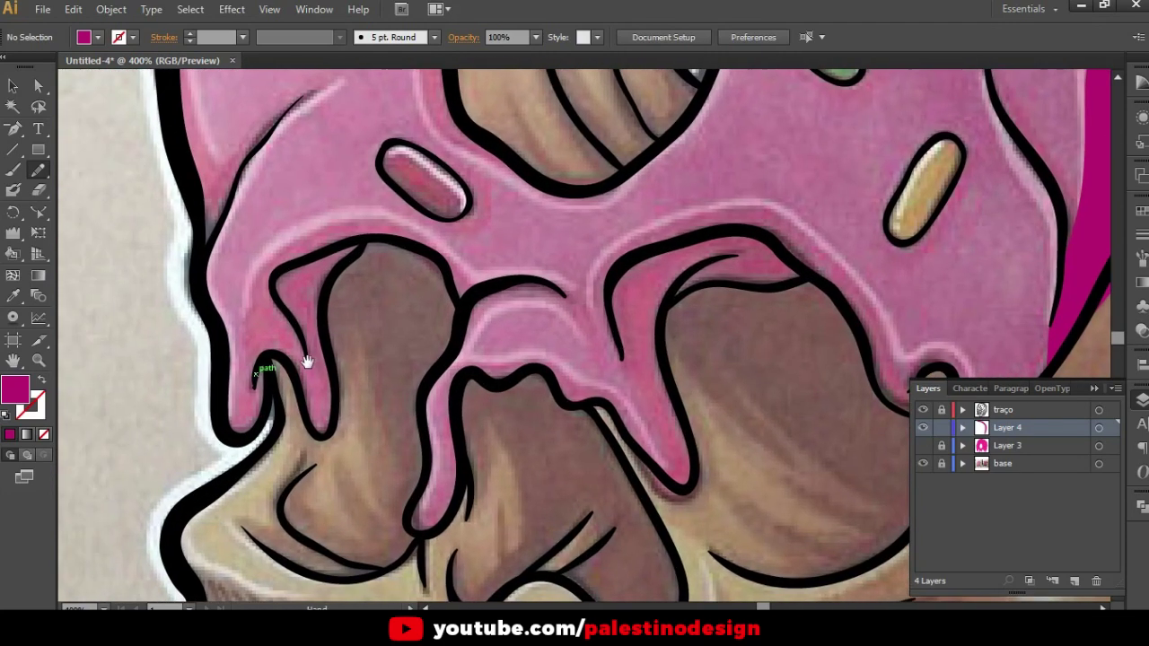
key("ctrl+minus")
key("ctrl+minus")
key("ctrl+minus")
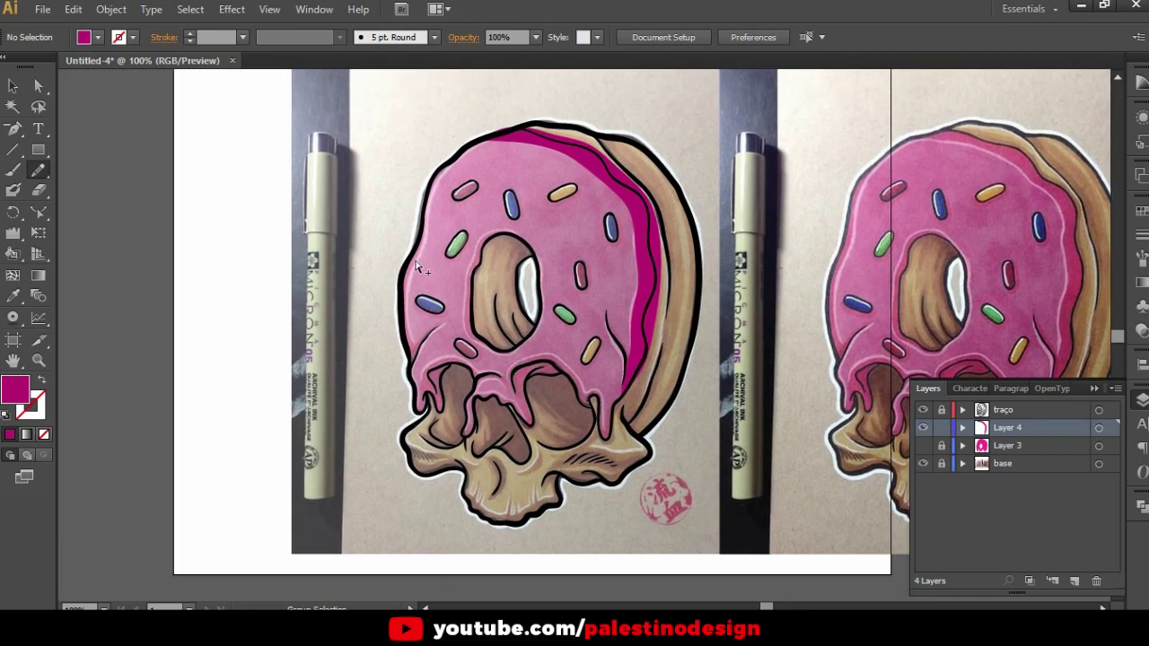
key("ctrl+plus")
left_click_drag(410, 328, 468, 296)
scroll(480, 377, "up", 1, "alt")
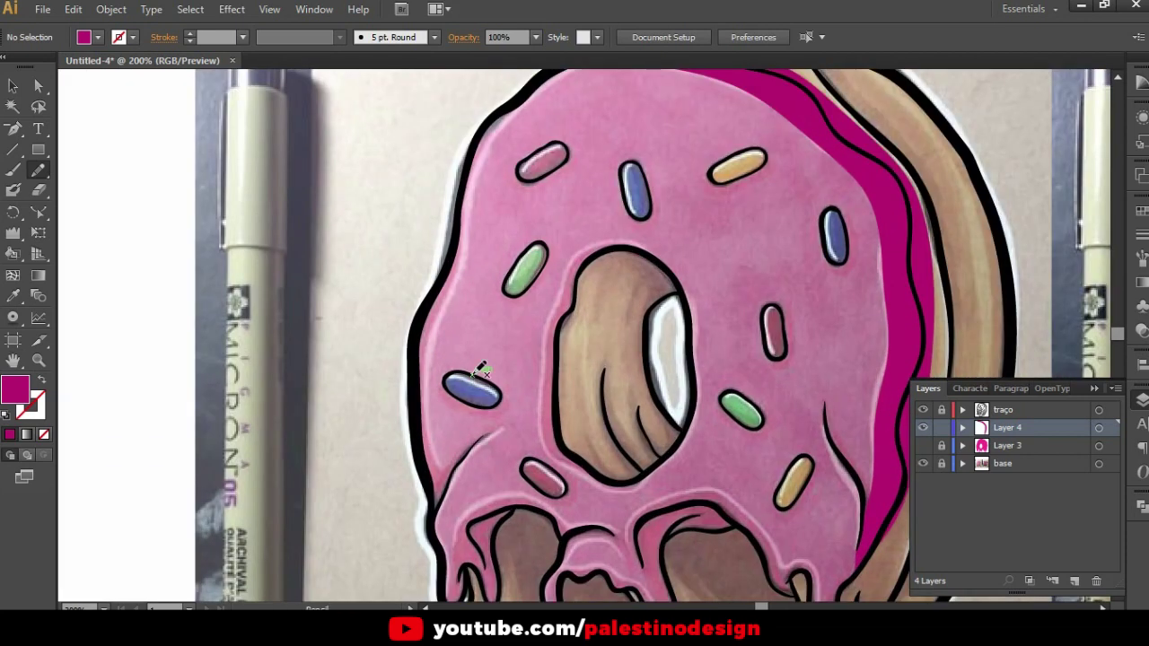
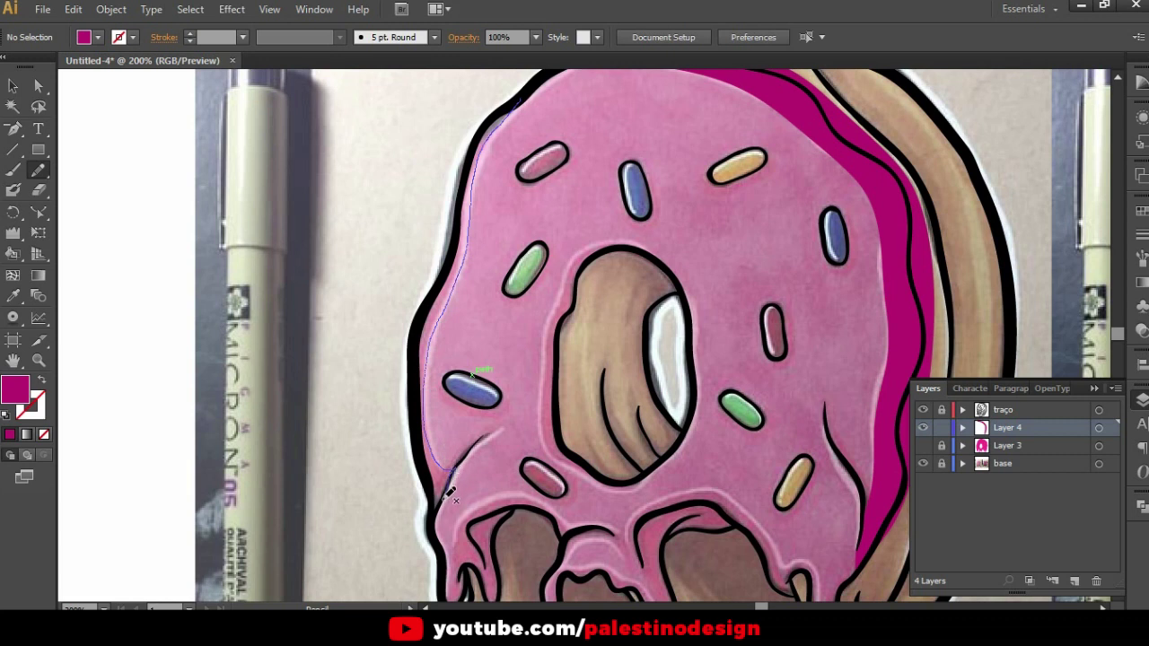
Pencil a magenta shading strip along the donut's left glaze edge
left_click_drag(434, 508, 413, 382)
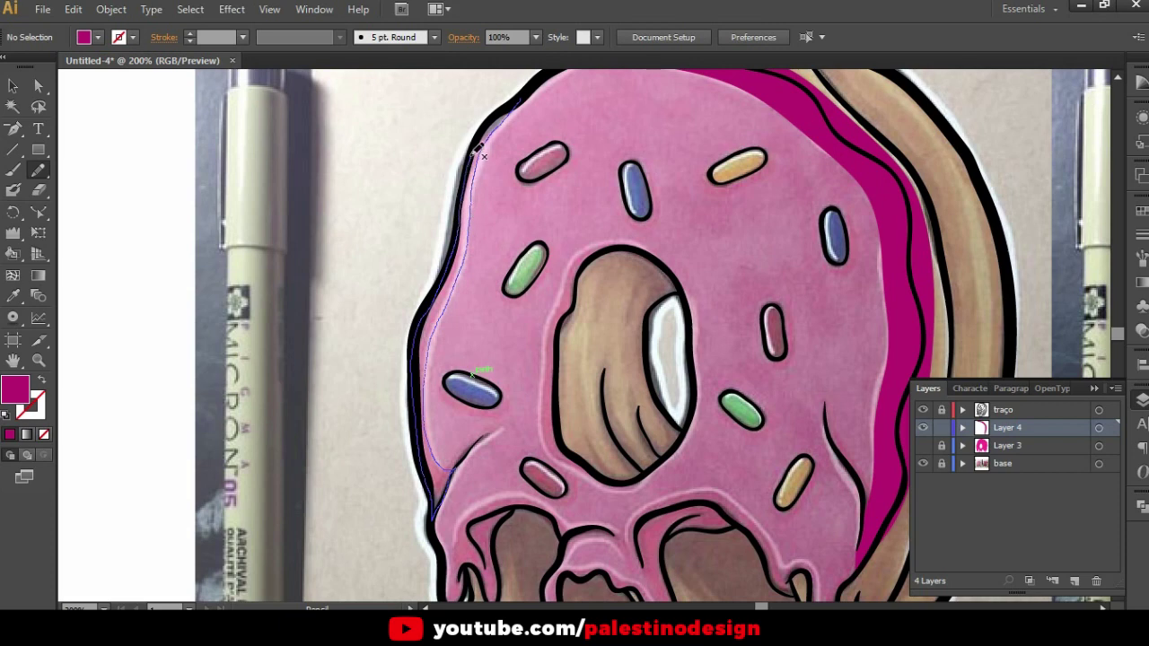
left_click_drag(504, 110, 514, 72)
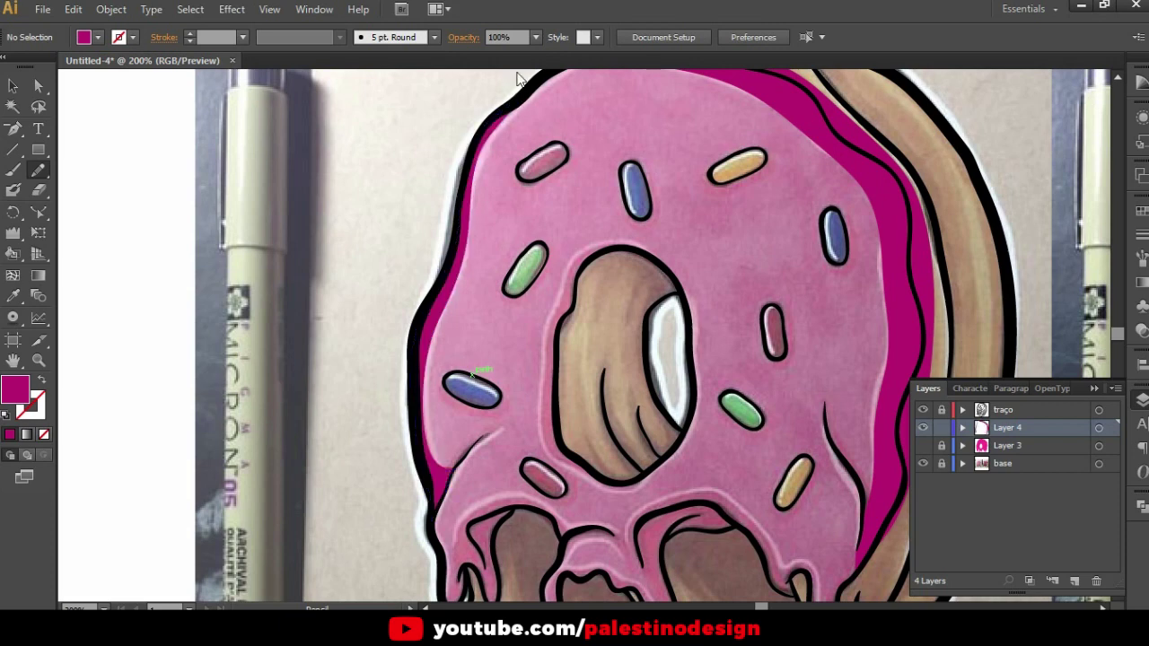
scroll(394, 461, "up", 3)
scroll(461, 397, "down", 2)
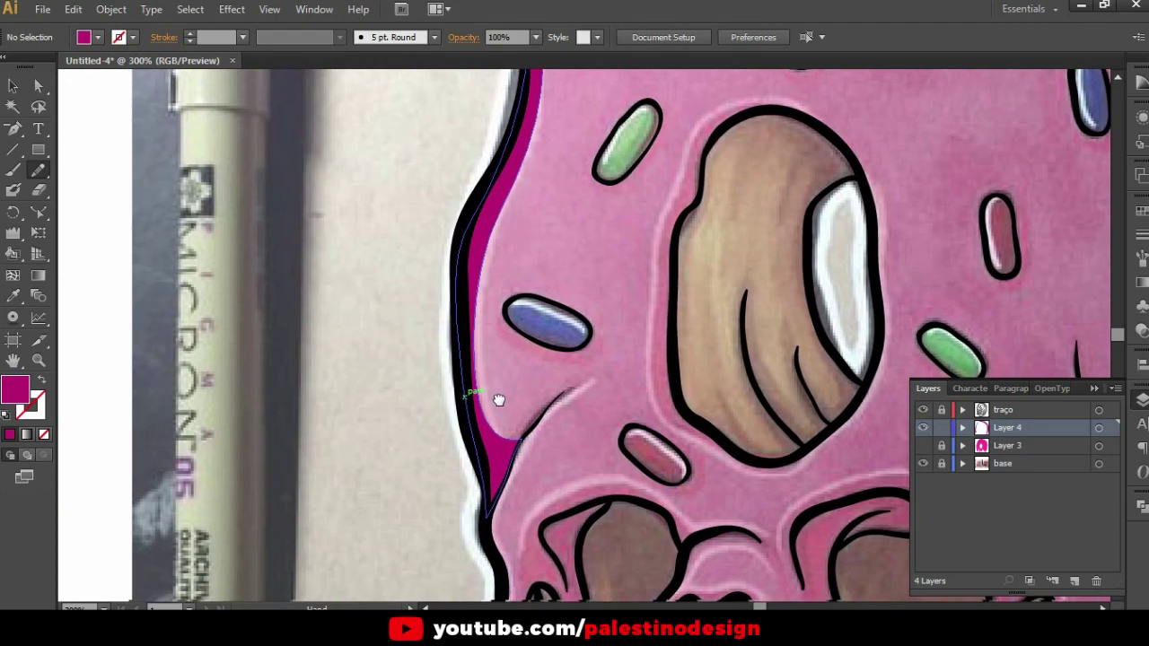
scroll(499, 400, "down", 1)
scroll(512, 415, "up", 1)
scroll(535, 428, "down", 1)
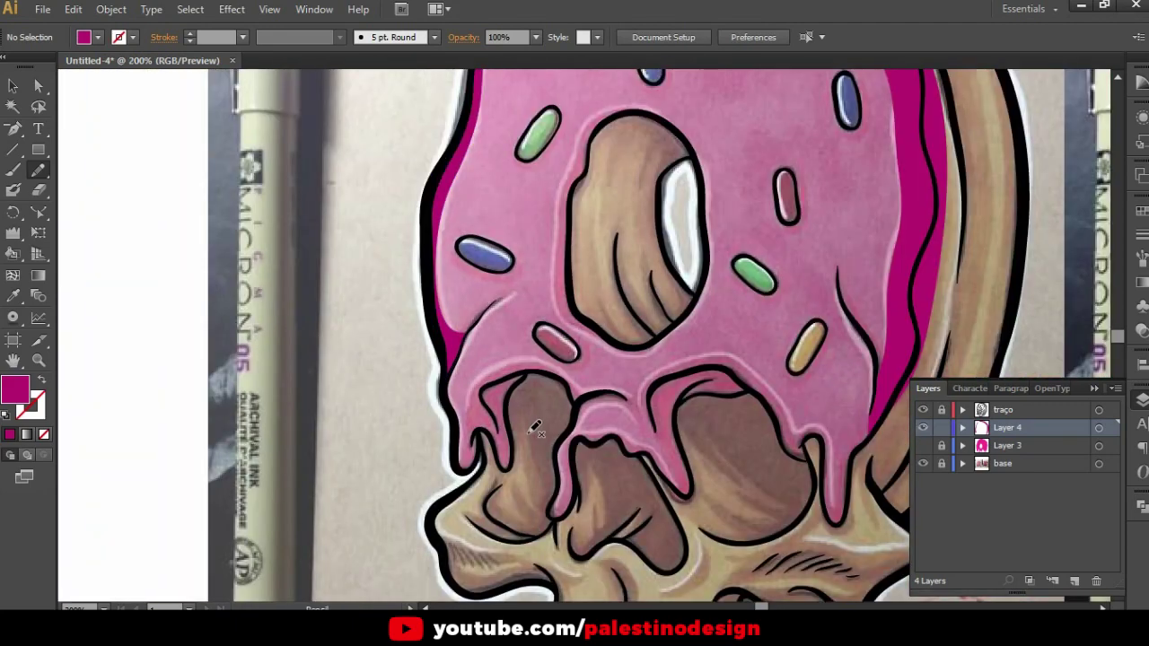
scroll(535, 428, "up", 1)
scroll(494, 368, "up", 1)
scroll(494, 368, "up", 1)
scroll(546, 279, "down", 1)
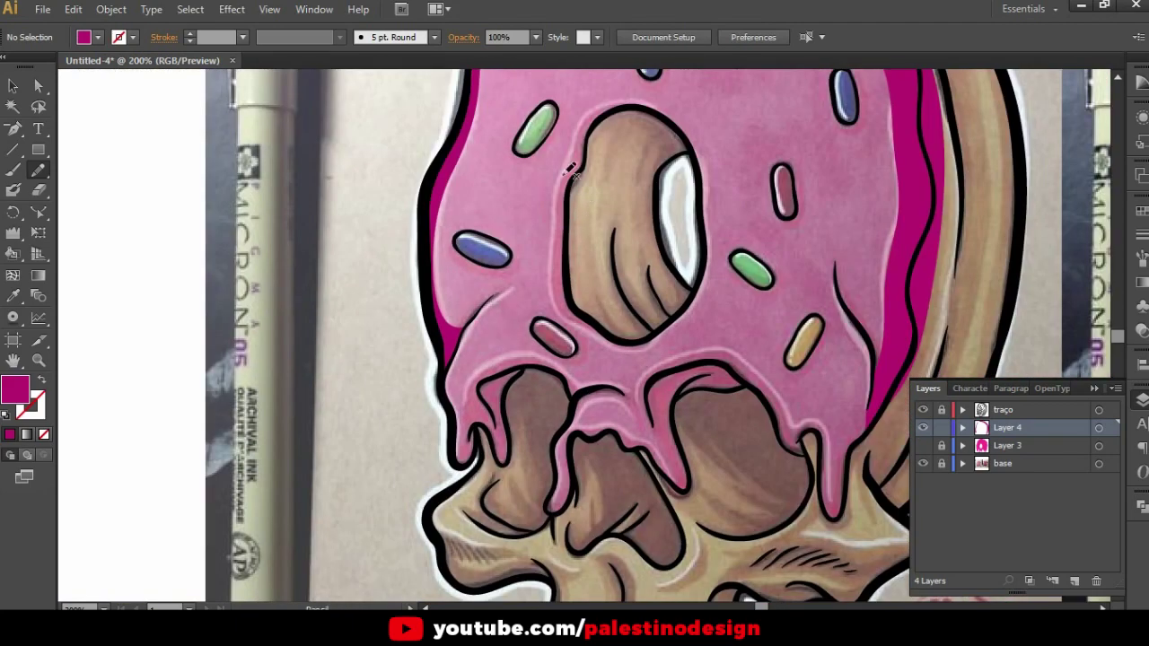
scroll(529, 274, "down", 2)
scroll(468, 195, "up", 1)
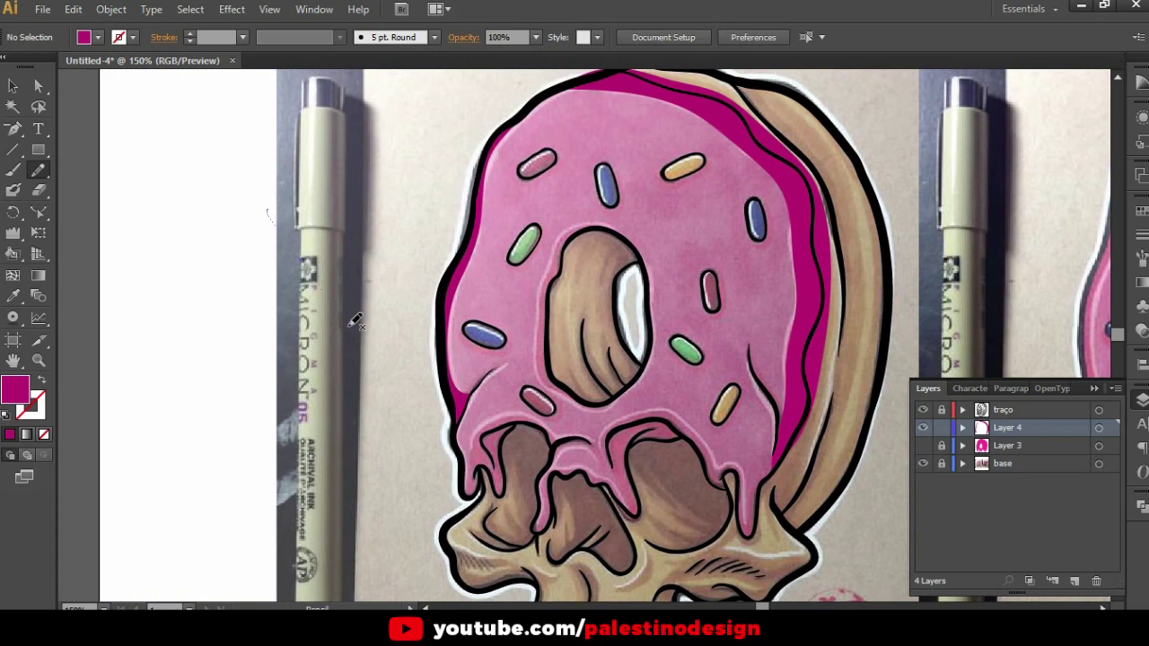
Undo a stray short shading stroke drawn on the glaze
left_click_drag(375, 363, 377, 366)
key("ctrl+z")
scroll(697, 239, "up", 1)
scroll(610, 225, "up", 1)
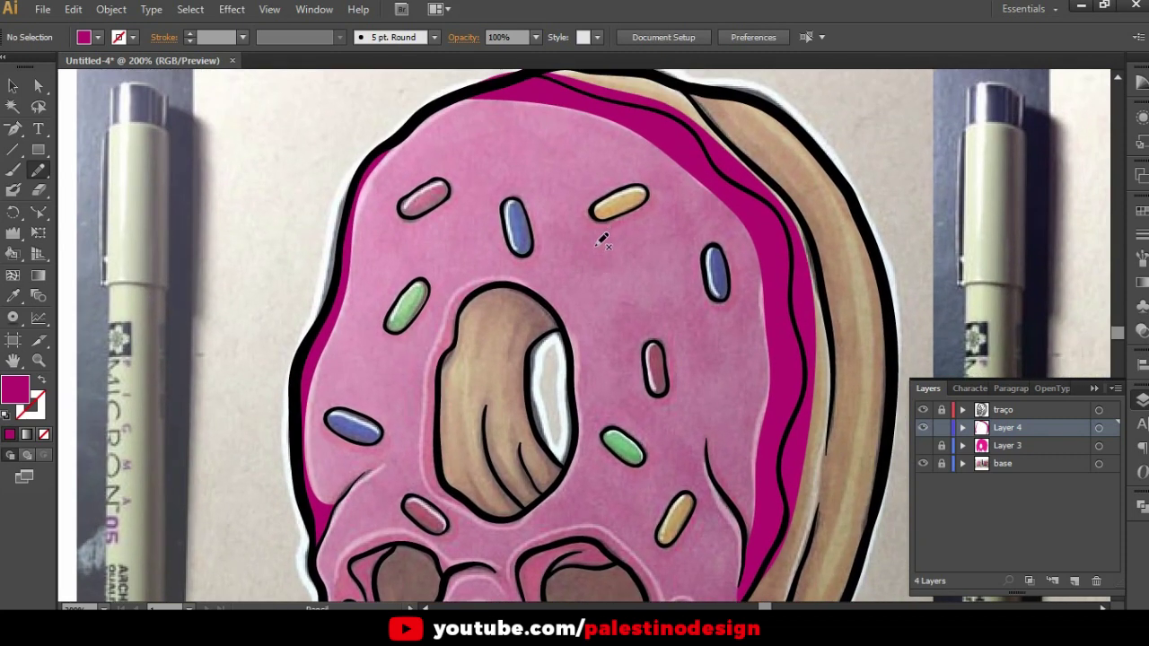
Select the magenta shading path with Direct Selection and pick one anchor on its top edge
left_click_drag(689, 149, 643, 231)
scroll(643, 231, "down", 1)
scroll(568, 240, "up", 2)
key("a")
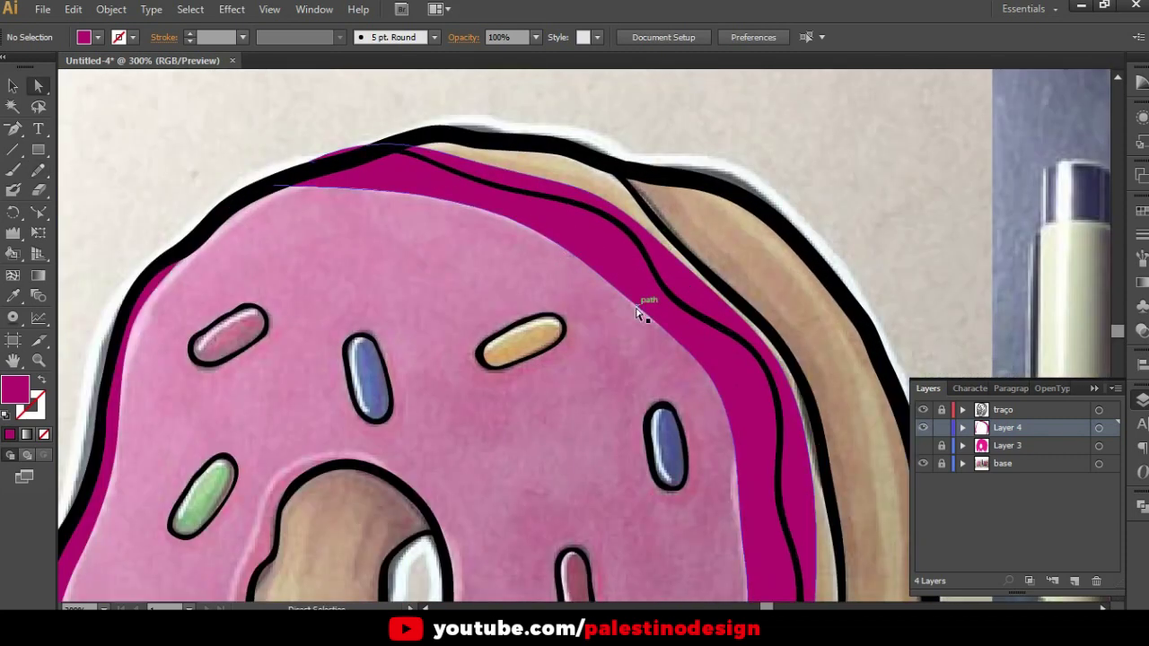
left_click(631, 315)
left_click(603, 287)
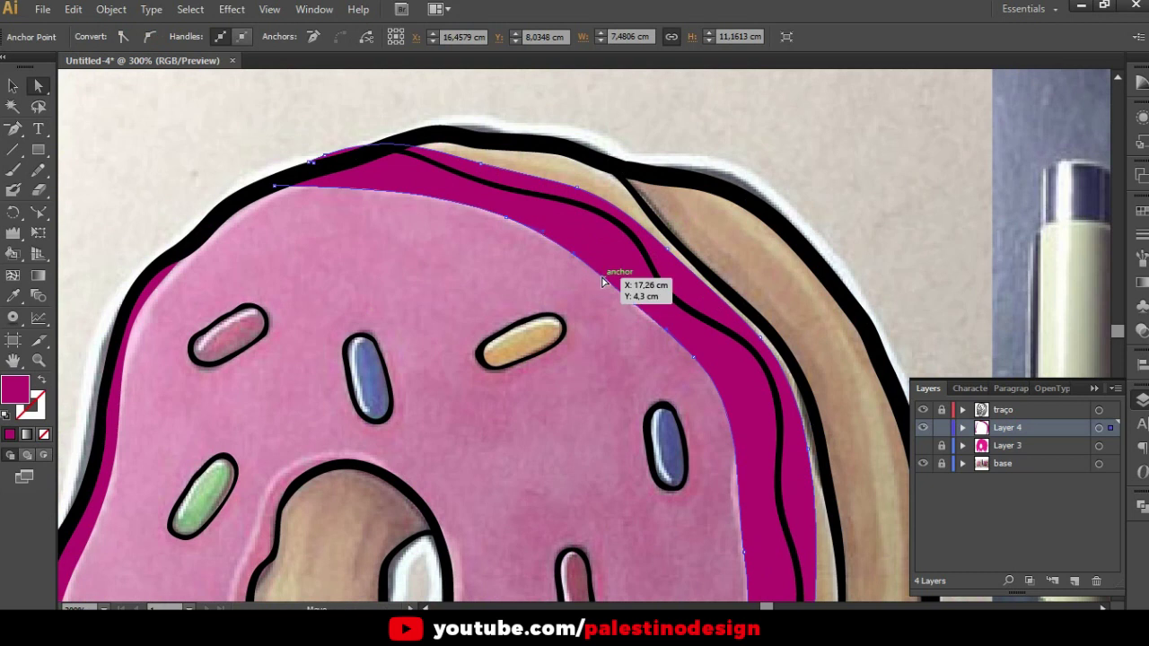
left_click(602, 287)
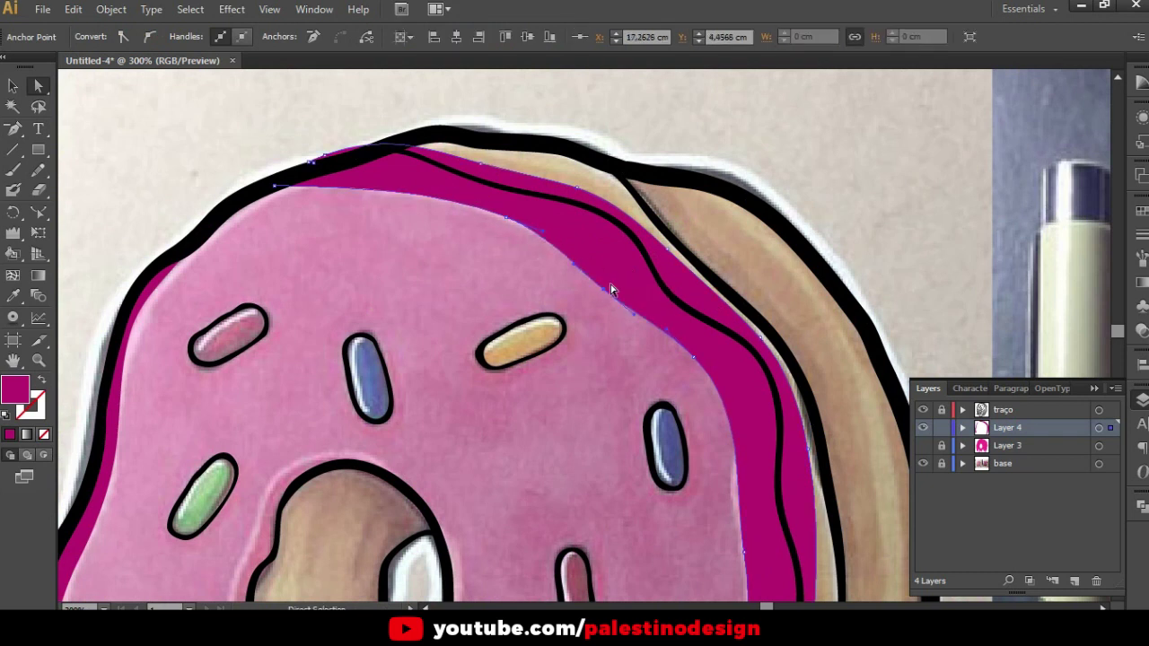
Adjust the shading's anchors down the donut's right side, then deselect the path
left_click_drag(591, 327, 514, 232)
left_click(673, 460)
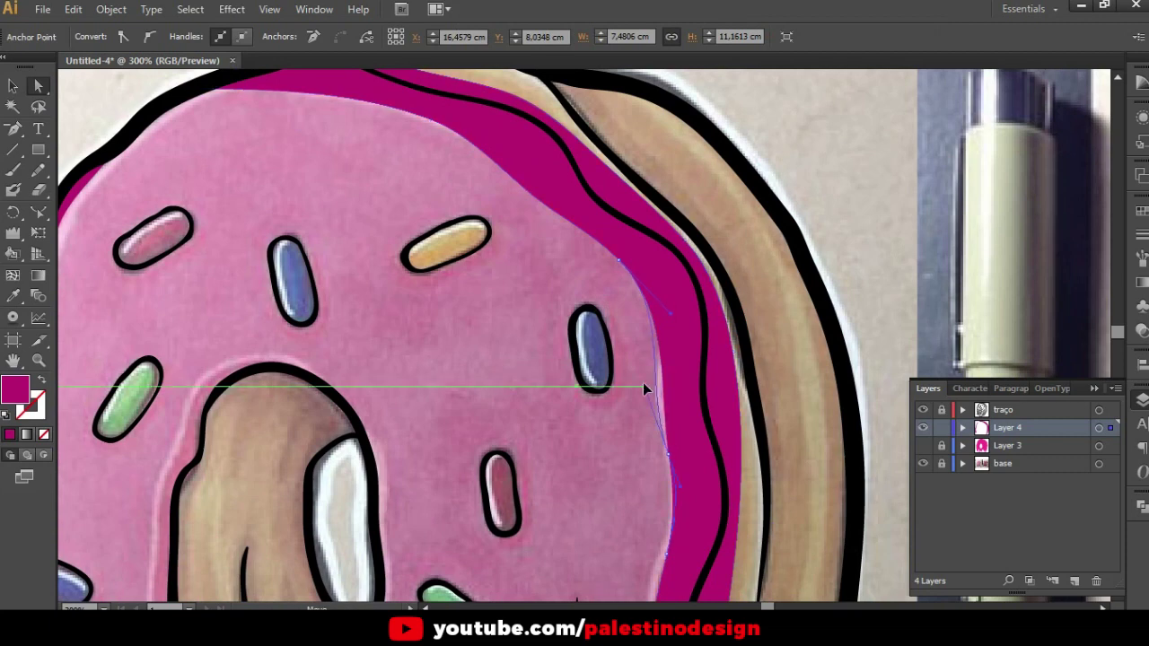
left_click_drag(648, 457, 597, 311)
left_click(614, 405)
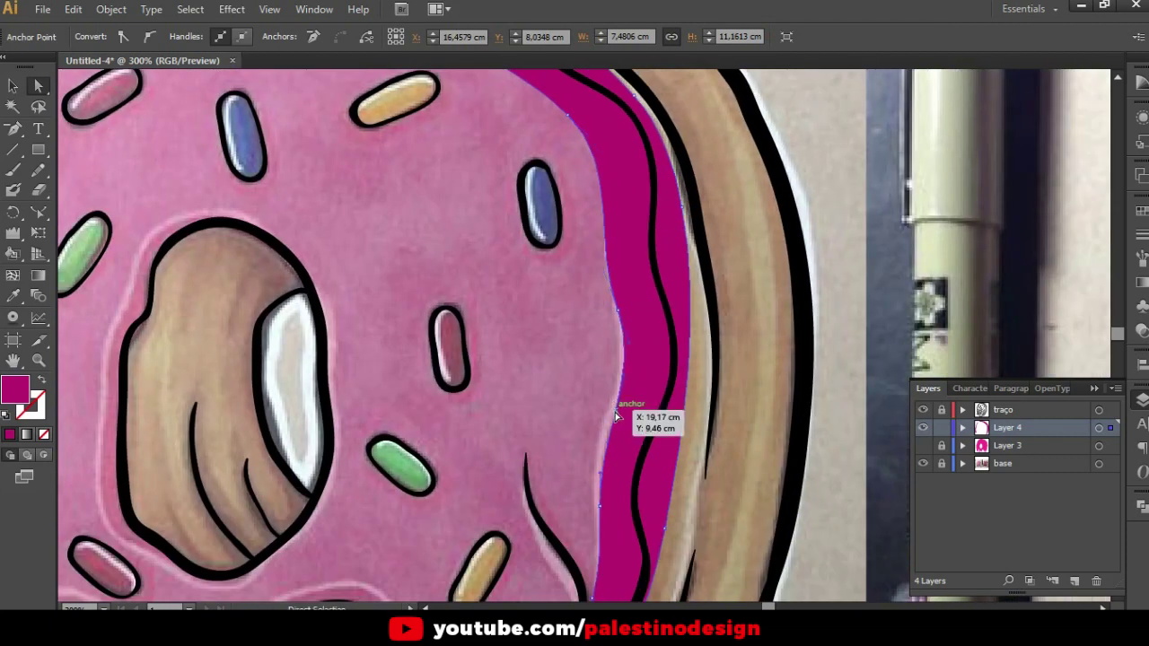
left_click(592, 464)
left_click_drag(591, 464, 585, 314)
scroll(510, 380, "up", 1)
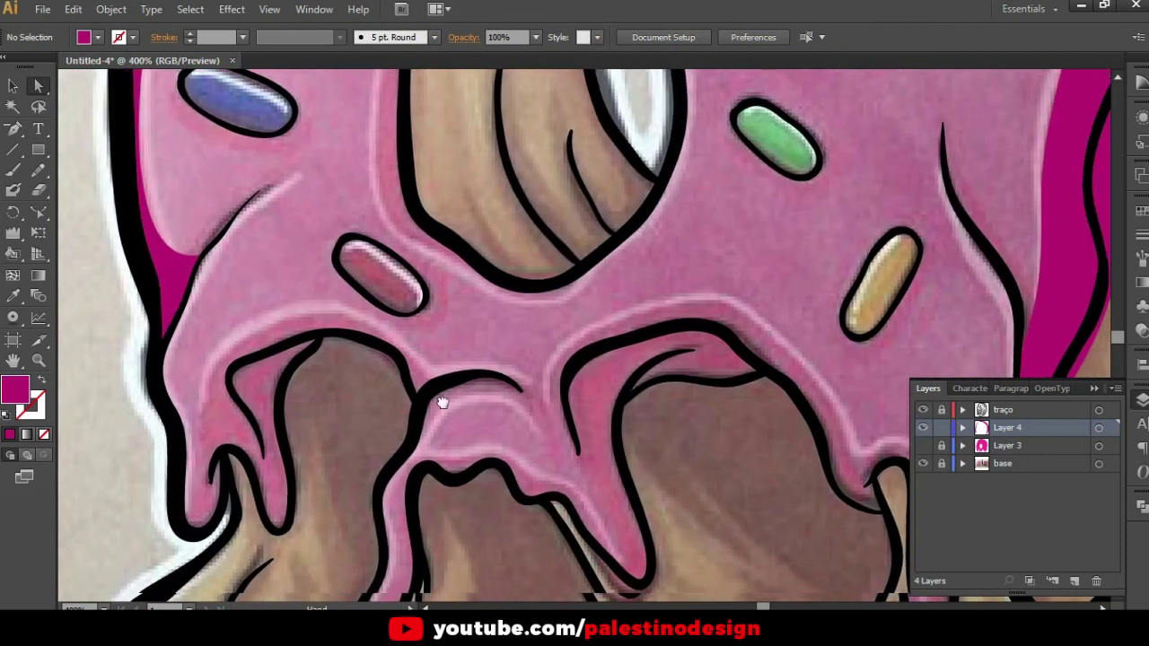
Pencil a closed magenta shading shape inside the left glaze drip
left_click_drag(442, 402, 590, 290)
key("n")
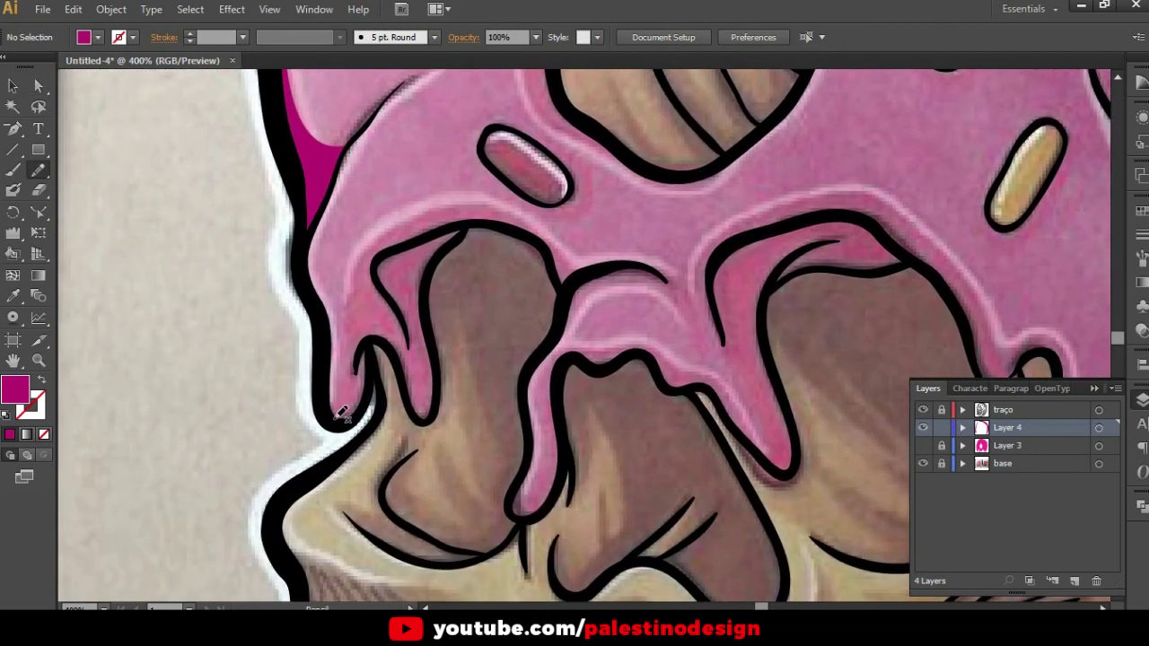
left_click_drag(339, 415, 365, 255)
mouse_move(517, 209)
left_mouse_down()
mouse_move(575, 262)
mouse_move(471, 223)
mouse_move(428, 286)
mouse_move(439, 410)
left_mouse_up()
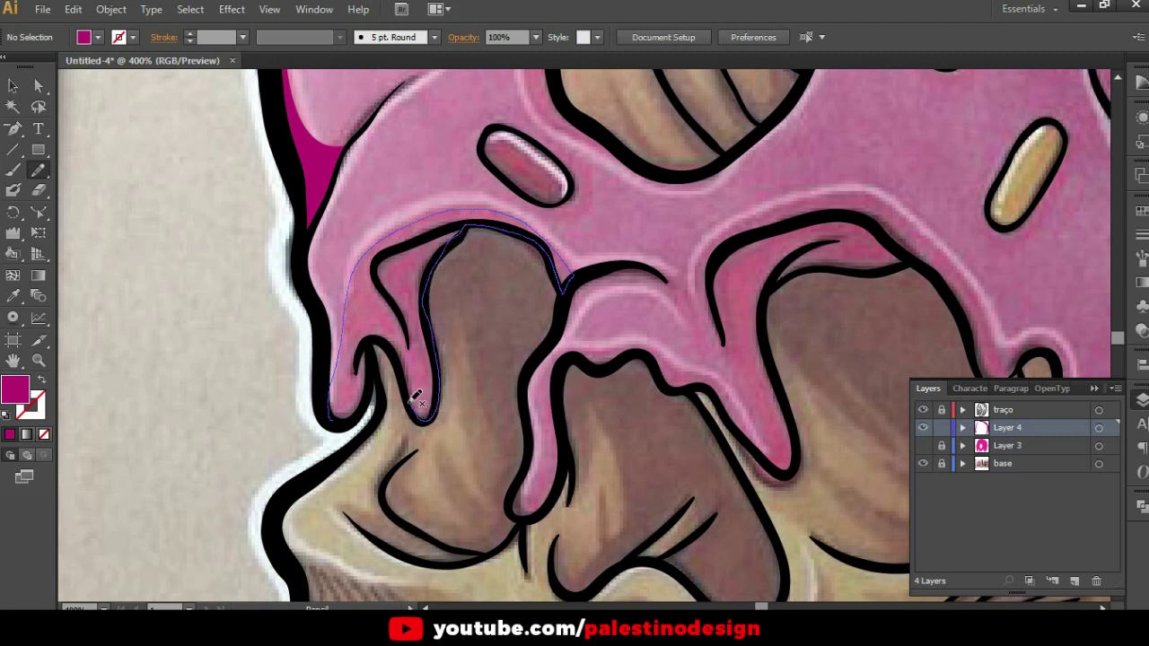
mouse_move(403, 379)
left_mouse_down()
mouse_move(379, 341)
mouse_move(359, 429)
left_mouse_up()
scroll(565, 272, "up", 1)
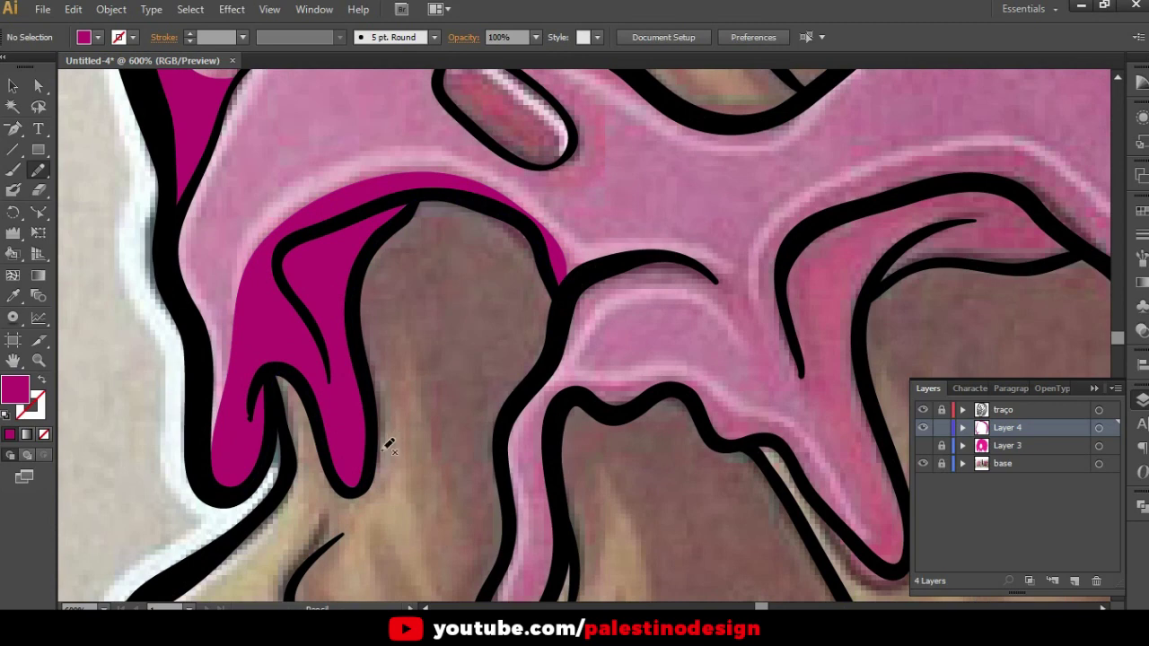
Trace magenta shading shapes along the central glaze drips between the eye sockets
mouse_move(464, 464)
left_mouse_down()
mouse_move(359, 275)
mouse_move(475, 341)
left_mouse_up()
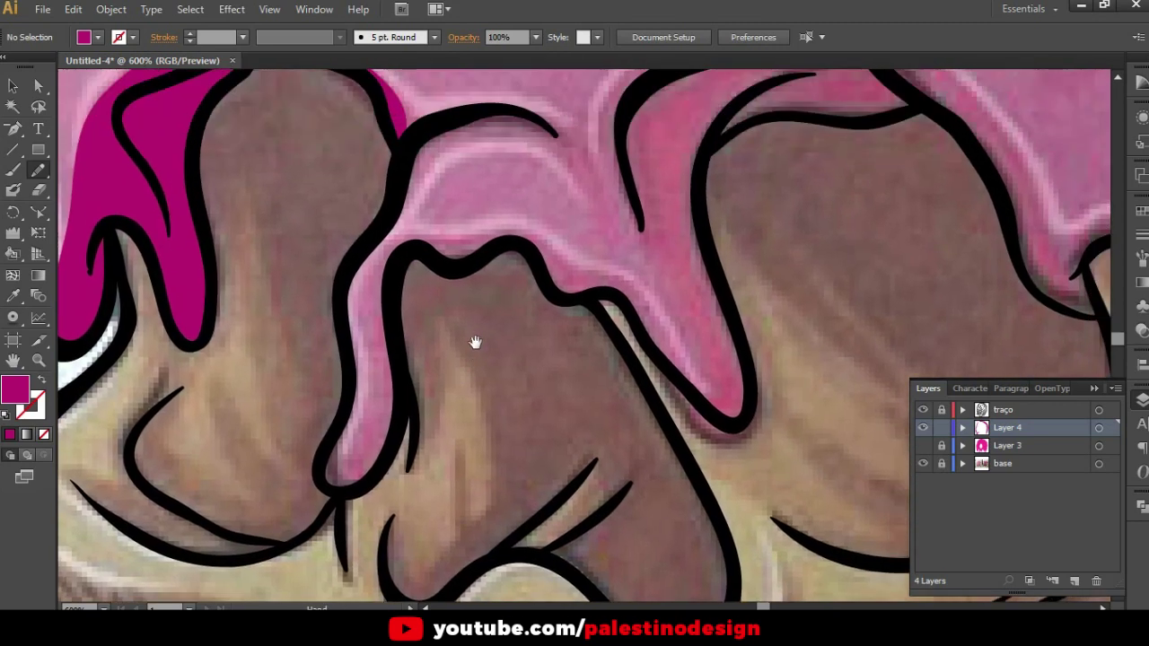
left_click_drag(349, 496, 340, 473)
mouse_move(382, 395)
left_mouse_down()
mouse_move(392, 310)
mouse_move(406, 386)
mouse_move(381, 473)
left_mouse_up()
left_click_drag(517, 307, 467, 362)
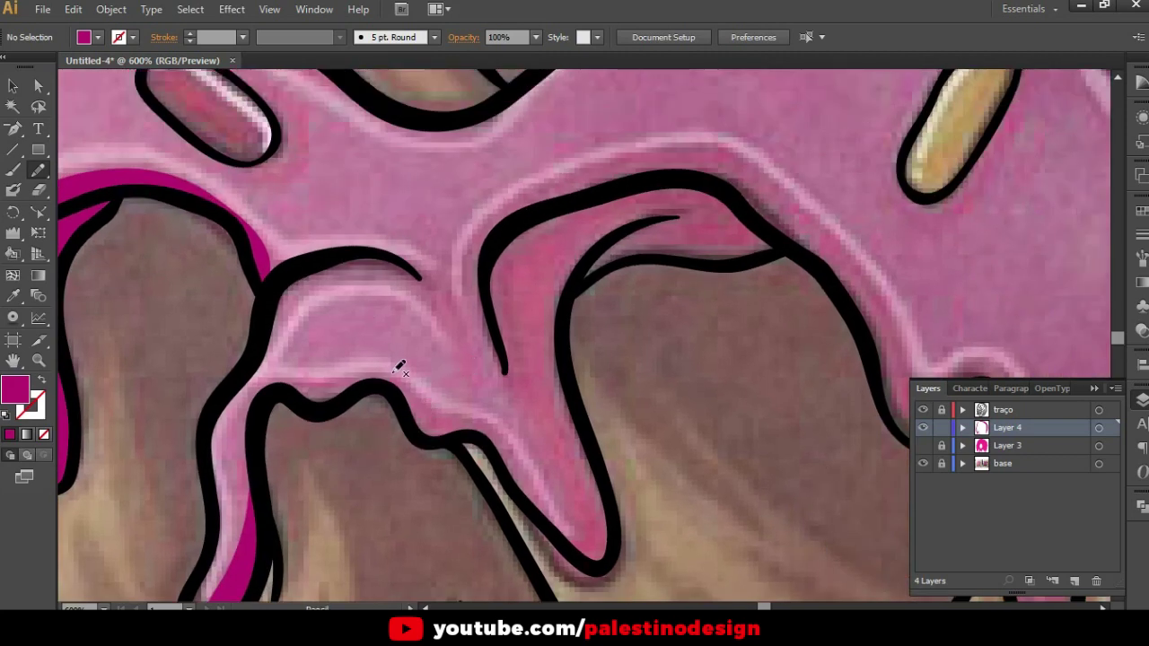
mouse_move(333, 388)
left_mouse_down()
mouse_move(364, 390)
mouse_move(294, 391)
left_mouse_up()
mouse_move(403, 378)
left_mouse_down()
mouse_move(500, 436)
mouse_move(541, 482)
mouse_move(554, 525)
mouse_move(484, 445)
mouse_move(437, 438)
mouse_move(401, 387)
left_mouse_up()
mouse_move(544, 522)
left_mouse_down()
mouse_move(580, 507)
mouse_move(503, 366)
mouse_move(486, 269)
mouse_move(520, 221)
mouse_move(597, 190)
mouse_move(688, 174)
mouse_move(789, 239)
mouse_move(753, 257)
mouse_move(631, 257)
mouse_move(566, 289)
mouse_move(571, 371)
mouse_move(613, 469)
mouse_move(610, 559)
mouse_move(592, 560)
mouse_move(564, 521)
left_mouse_up()
key("ctrl+minus")
key("ctrl+minus")
key("ctrl+minus")
key("ctrl+minus")
key("ctrl+minus")
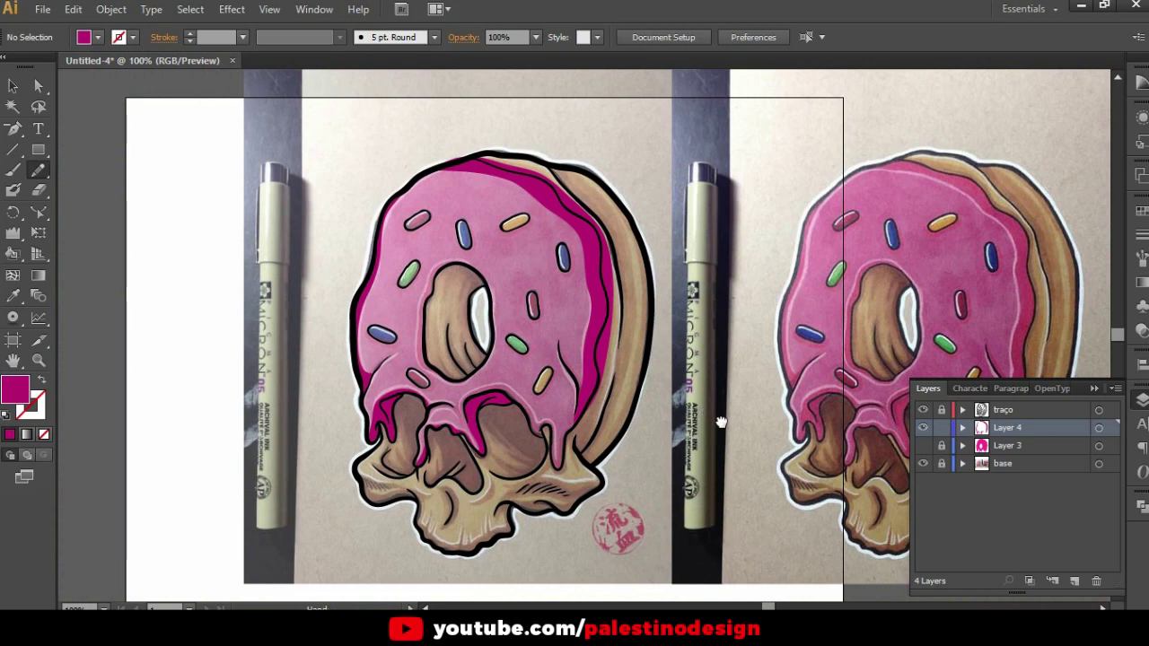
Pencil a magenta shading shape down the right drip's outline and around its tip
left_click_drag(720, 421, 540, 384)
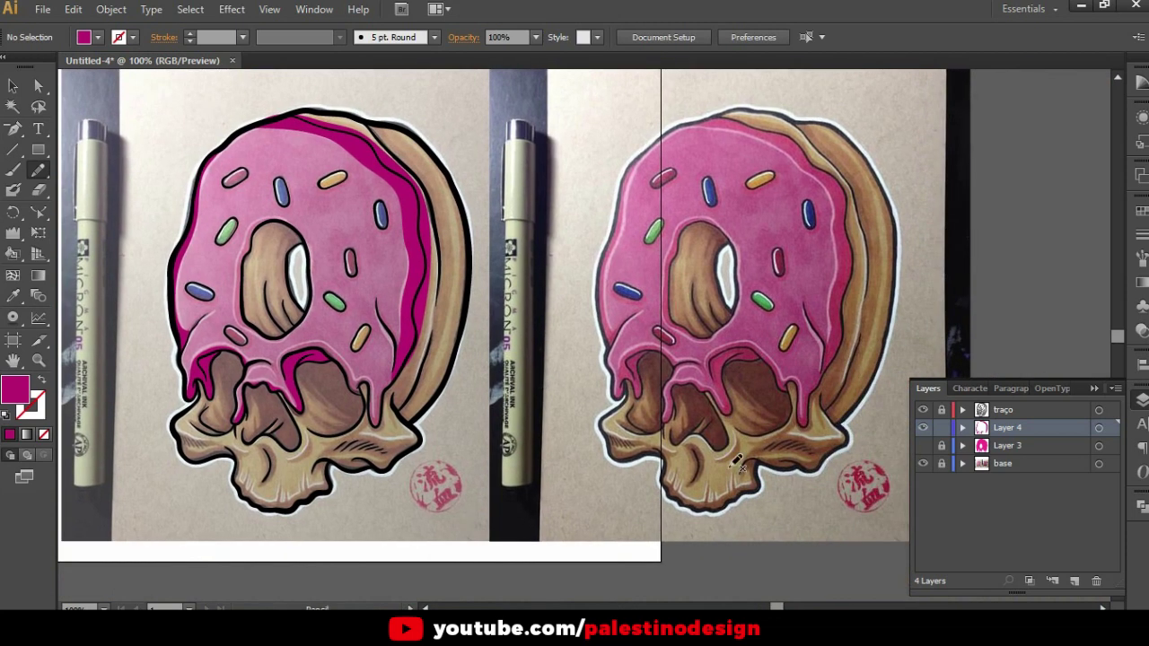
scroll(348, 429, "up", 2)
scroll(364, 375, "up", 3)
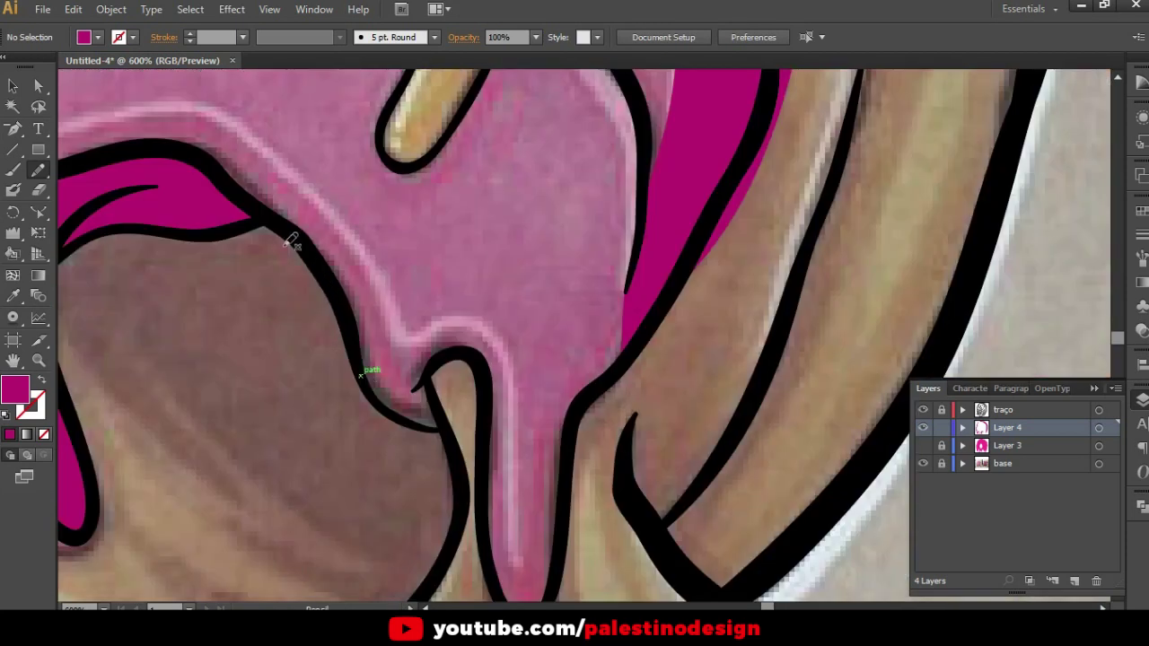
left_click_drag(201, 151, 359, 303)
mouse_move(399, 391)
left_mouse_down()
mouse_move(434, 409)
mouse_move(436, 422)
mouse_move(364, 375)
mouse_move(322, 261)
mouse_move(215, 151)
left_mouse_up()
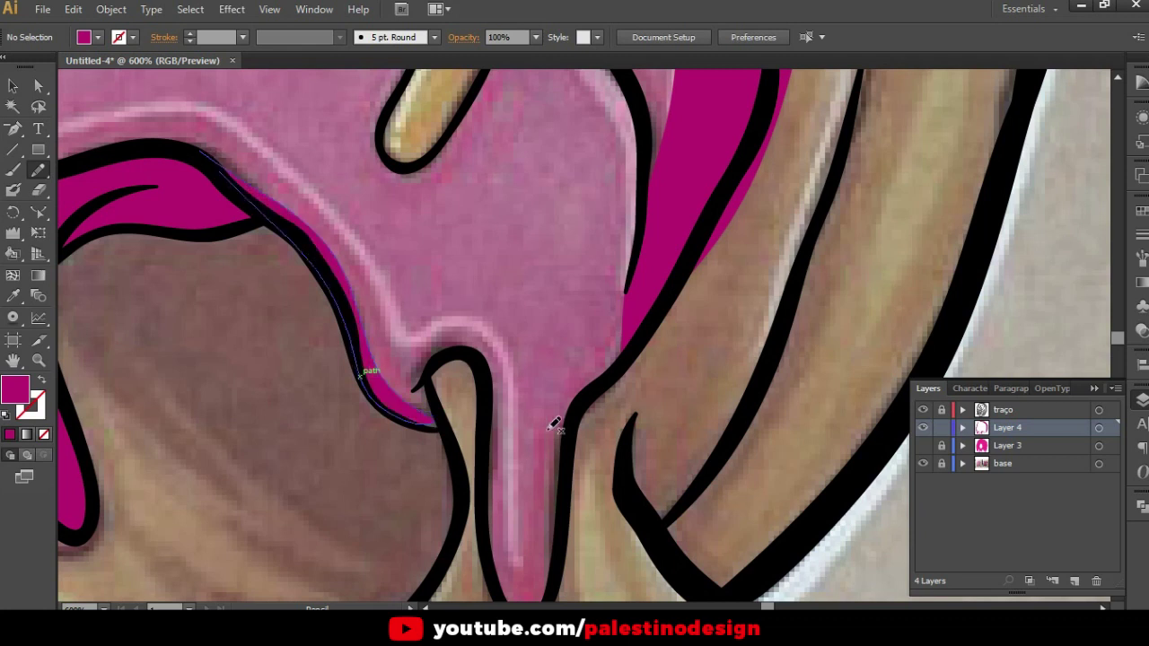
scroll(551, 418, "down", 2)
scroll(494, 402, "down", 1)
mouse_move(502, 459)
left_mouse_down()
mouse_move(531, 510)
mouse_move(541, 405)
mouse_move(550, 437)
mouse_move(567, 434)
mouse_move(542, 541)
mouse_move(521, 546)
mouse_move(501, 530)
mouse_move(479, 482)
mouse_move(493, 323)
left_mouse_up()
scroll(574, 444, "down", 2)
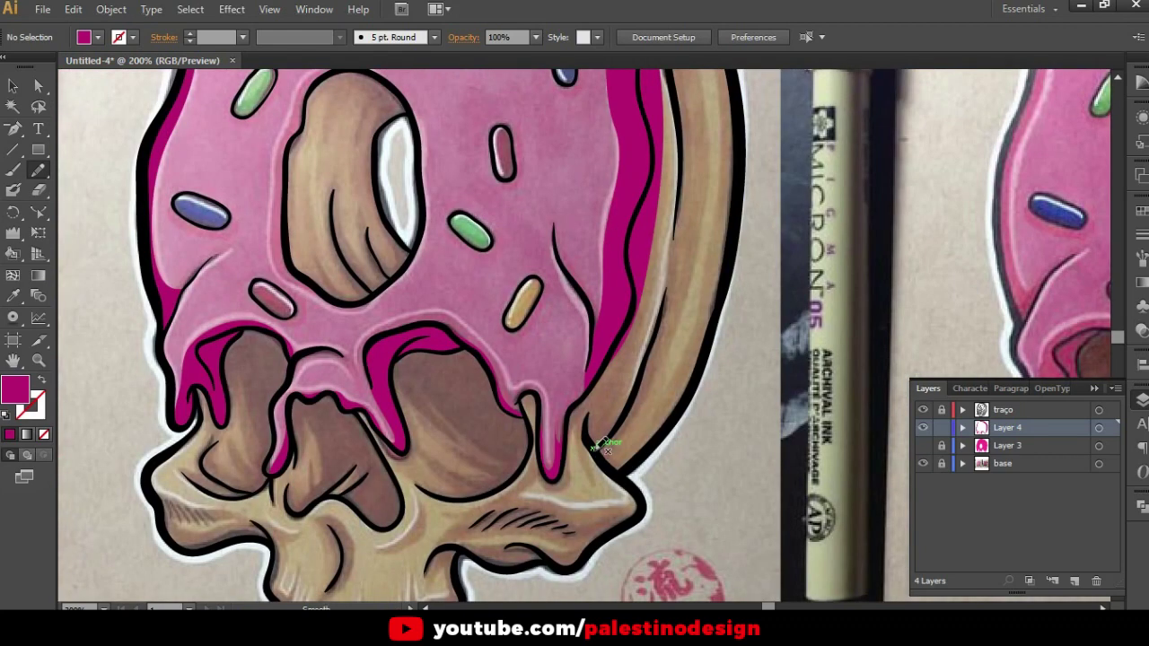
scroll(588, 422, "down", 1)
scroll(577, 372, "down", 1)
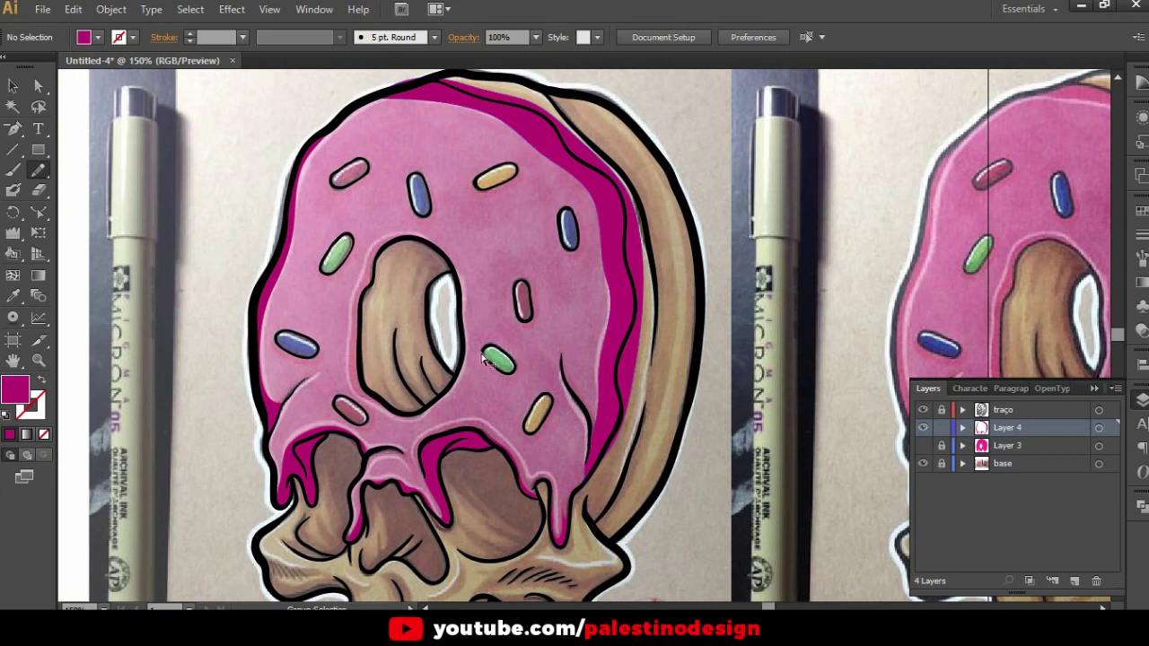
Pencil a dark magenta shading strip along the donut hole's upper-left edge
scroll(371, 274, "up", 2)
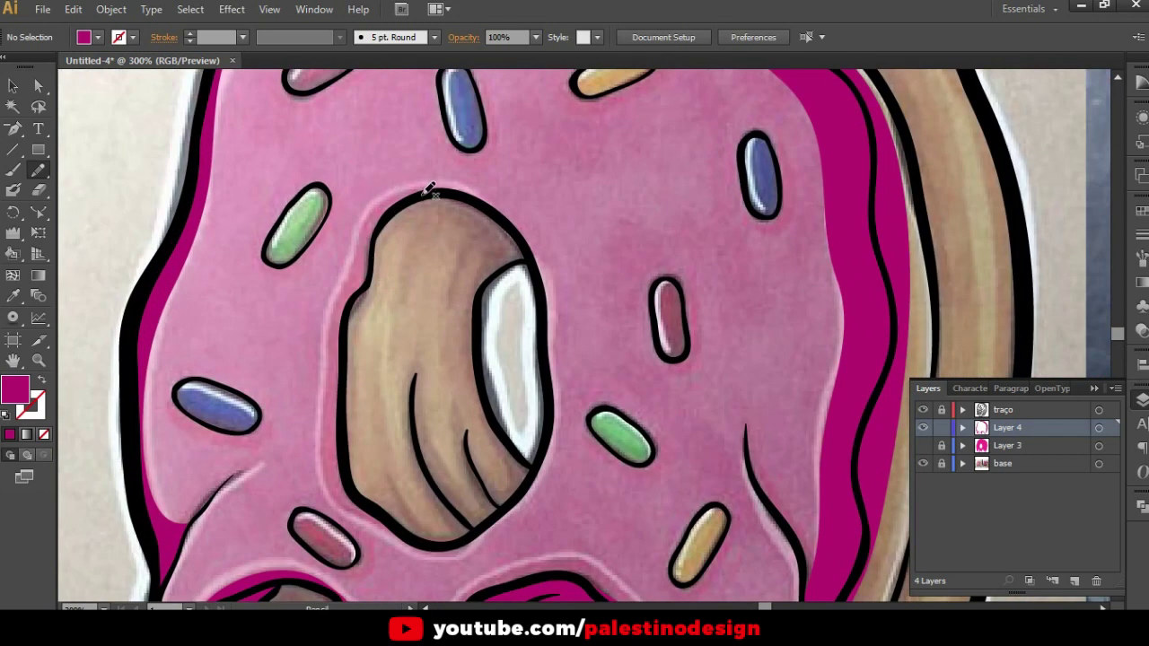
mouse_move(429, 193)
left_mouse_down()
mouse_move(350, 270)
mouse_move(328, 403)
mouse_move(335, 477)
mouse_move(381, 524)
mouse_move(425, 544)
mouse_move(369, 493)
mouse_move(352, 461)
mouse_move(352, 305)
left_mouse_up()
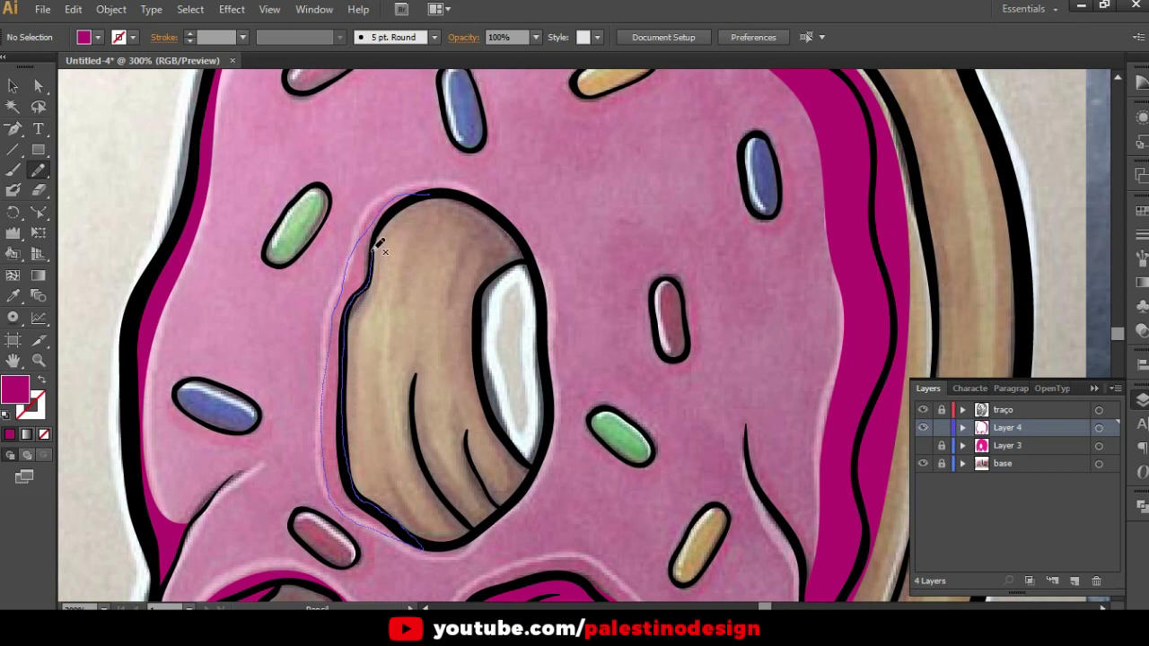
left_click_drag(417, 197, 418, 200)
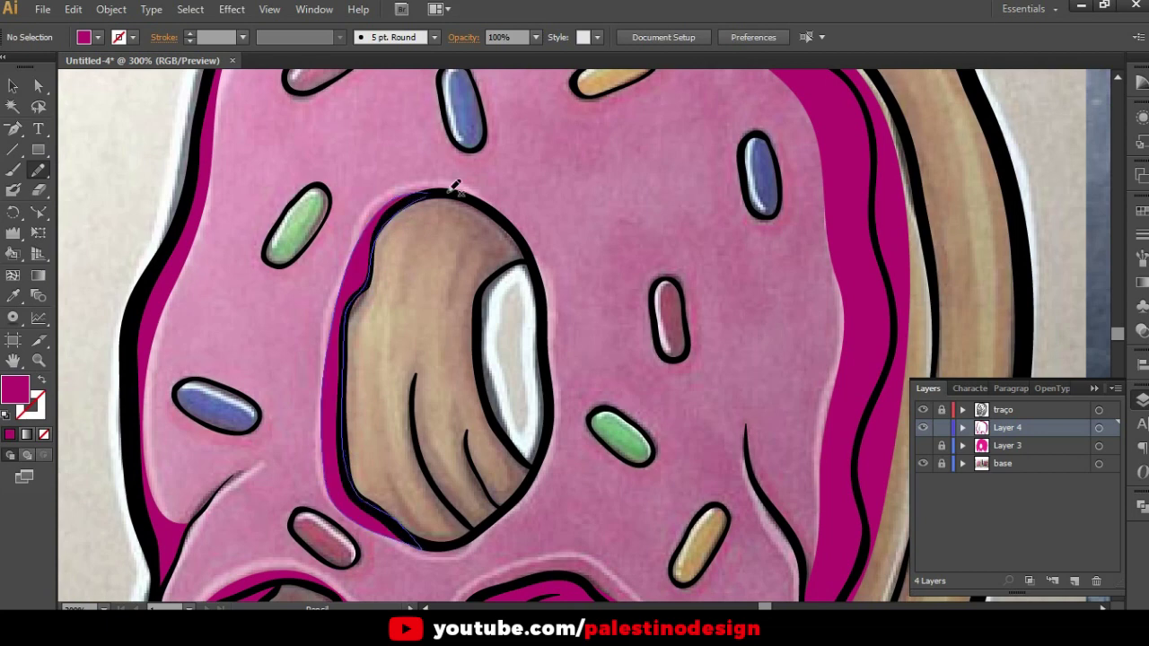
scroll(420, 211, "up", 4)
scroll(256, 309, "down", 2)
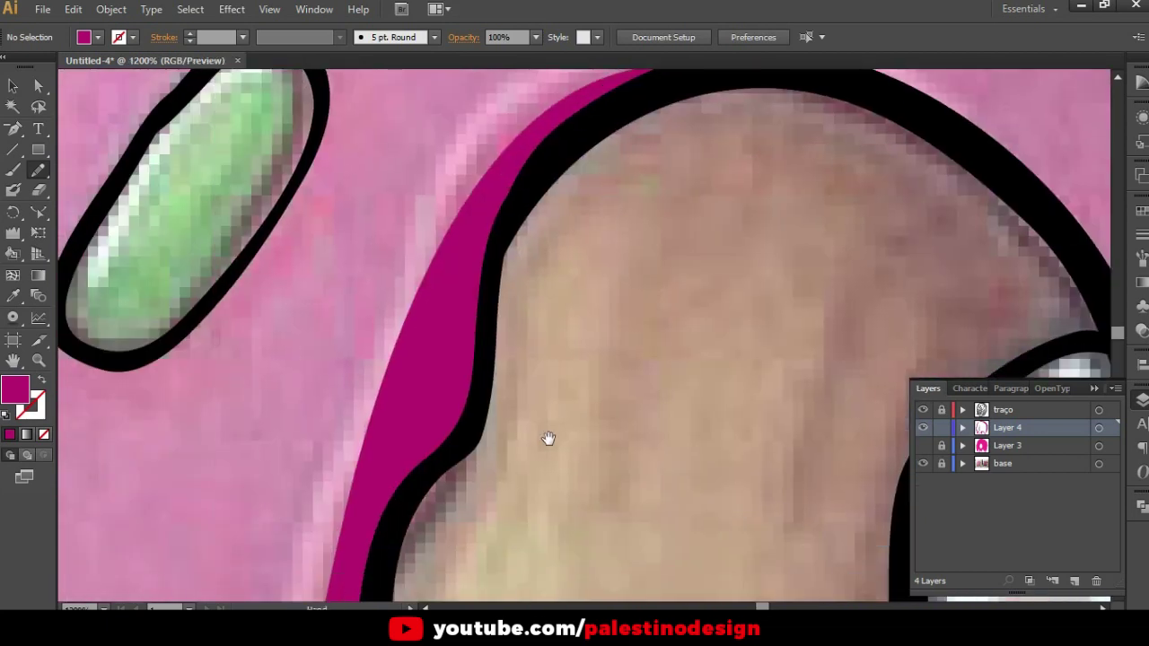
scroll(541, 261, "down", 3)
scroll(520, 404, "down", 4)
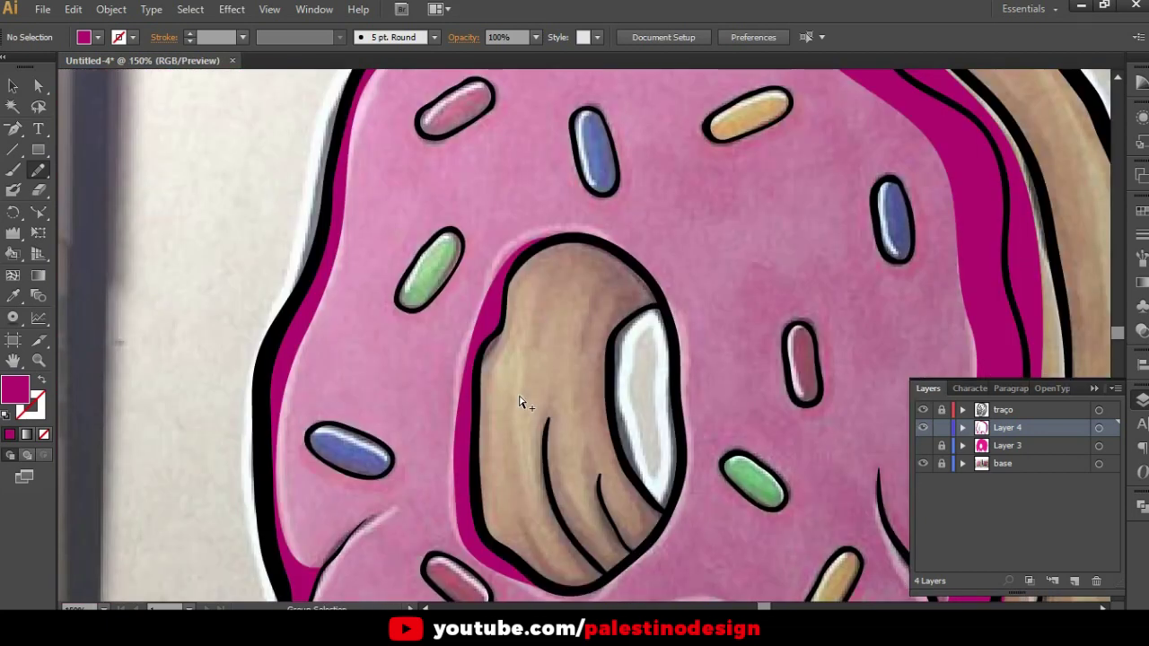
scroll(522, 397, "down", 2)
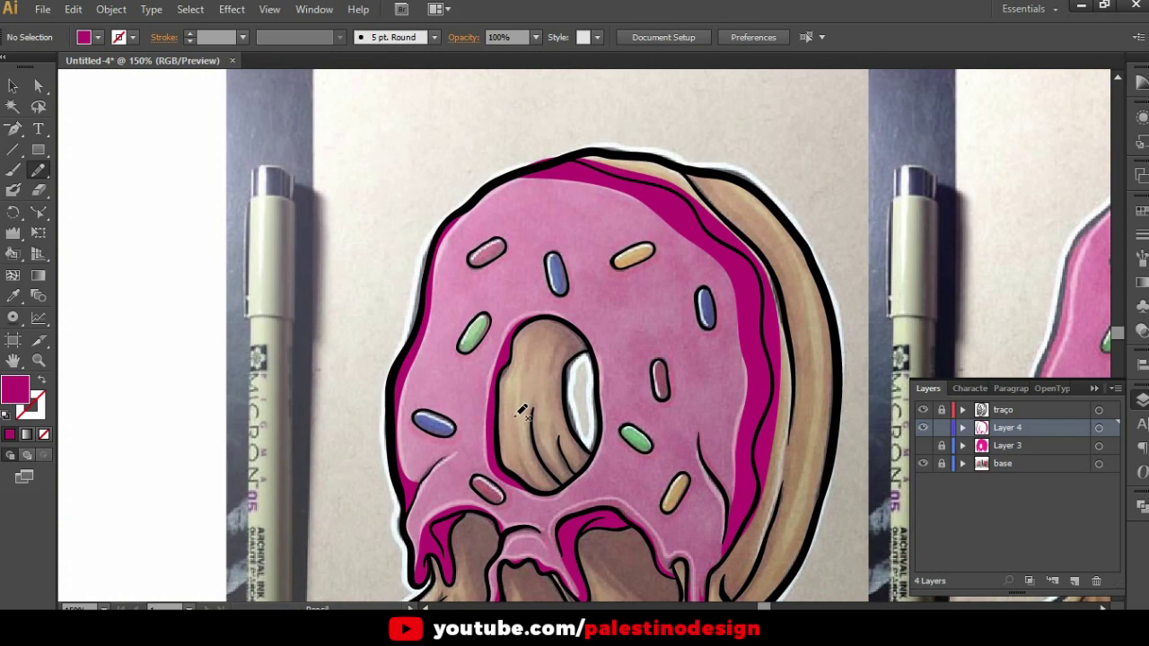
scroll(520, 408, "up", 2)
Select the new shading path beside the hole with Direct Selection
key("a")
left_click(489, 359)
scroll(484, 377, "up", 2)
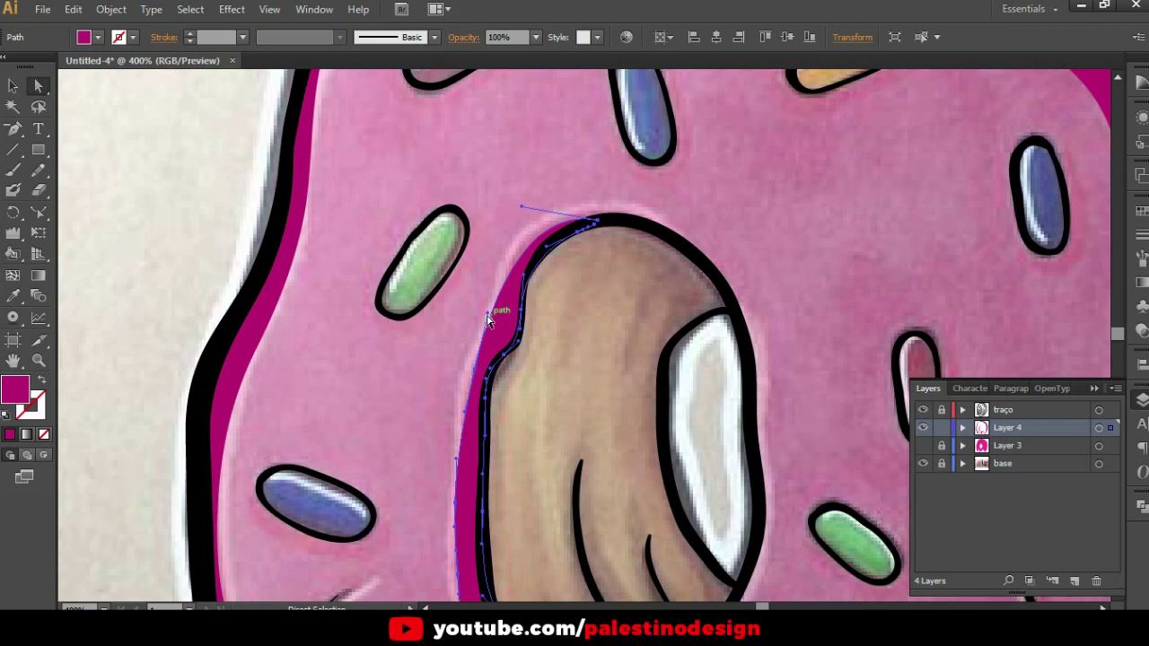
Nudge the shading anchors along the hole to smooth its curve, then deselect
left_click_drag(498, 323, 491, 330)
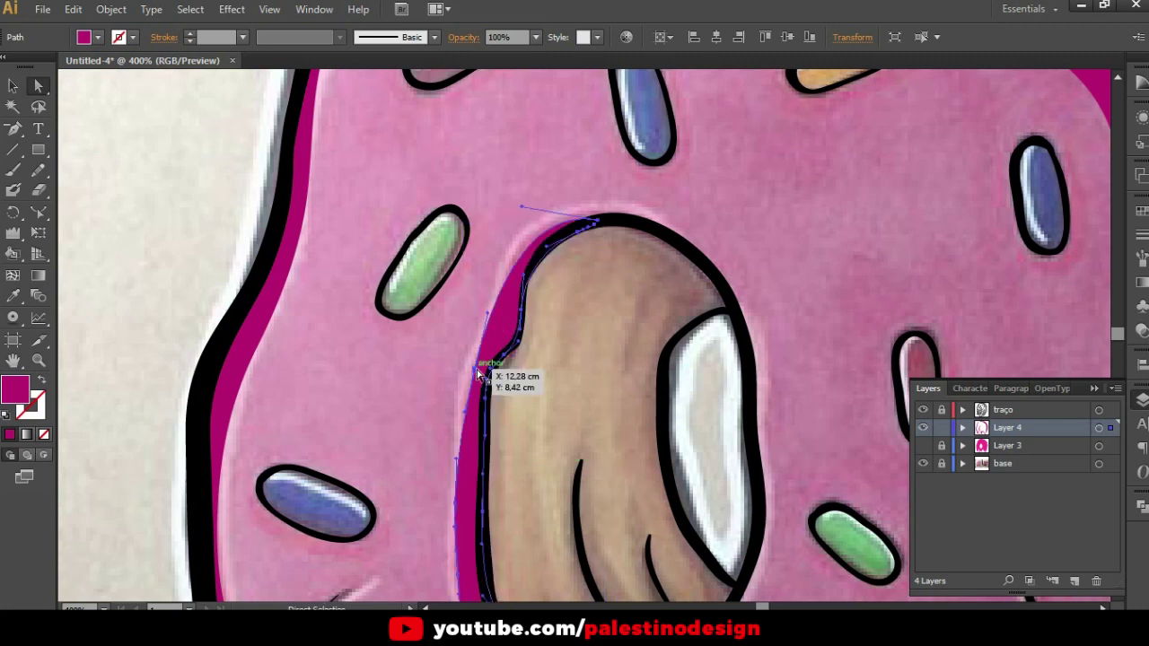
left_click_drag(479, 372, 469, 367)
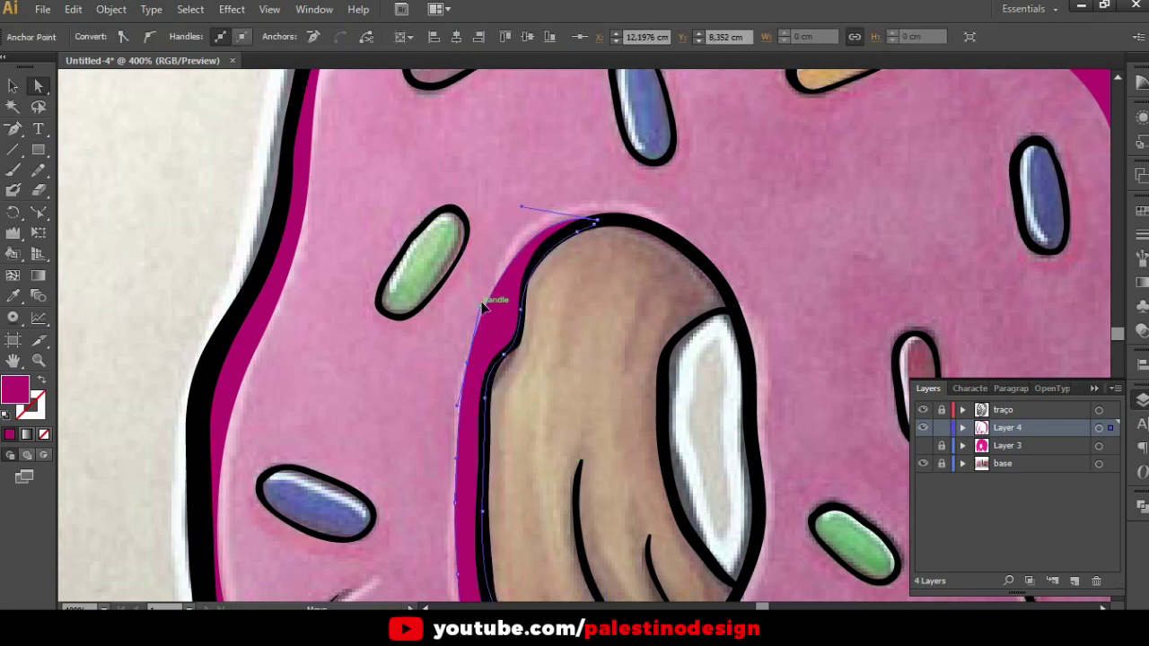
left_click(556, 384)
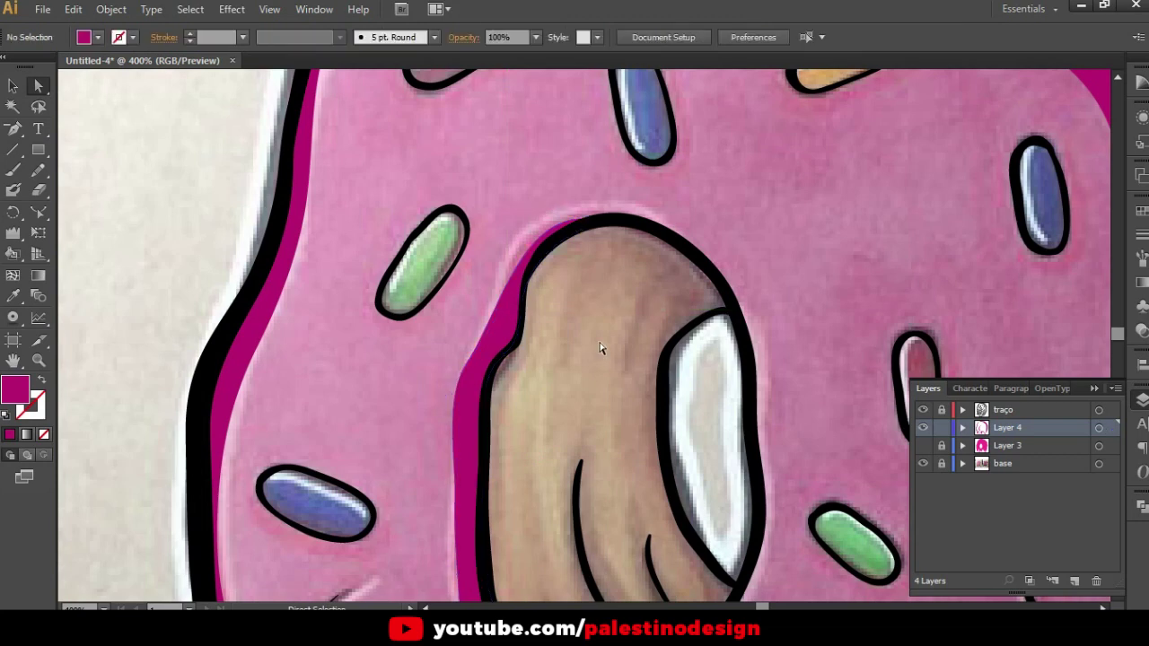
key("ctrl+i")
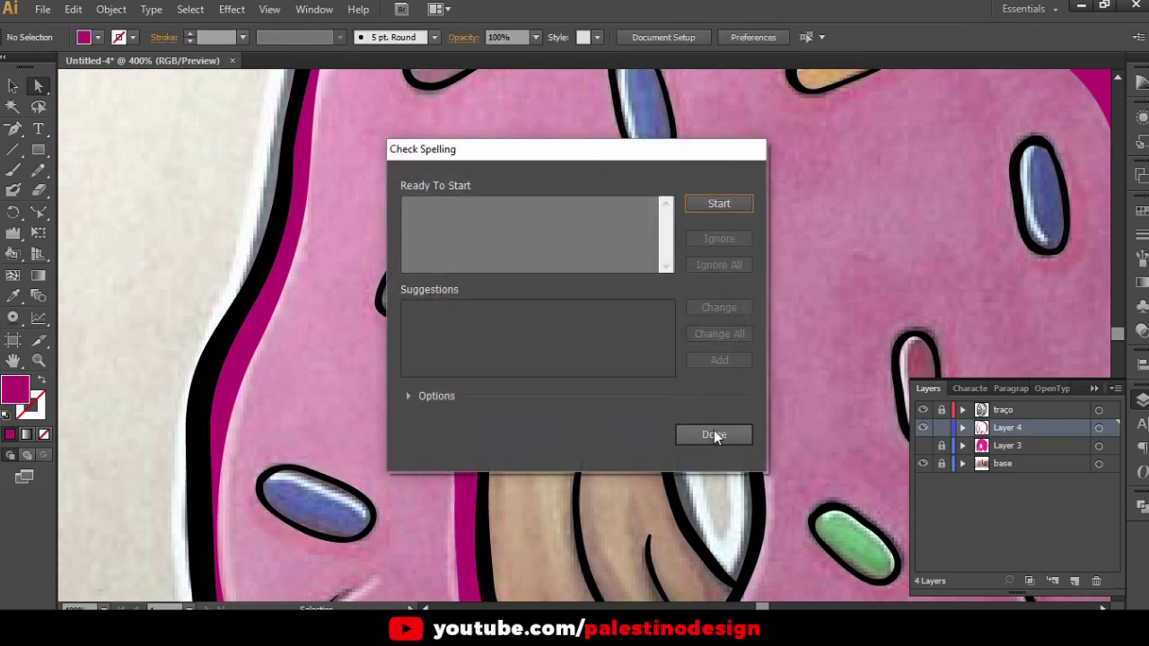
left_click(713, 435)
Erase the top edge of the magenta glaze shading so it matches the outline
scroll(551, 305, "down", 1)
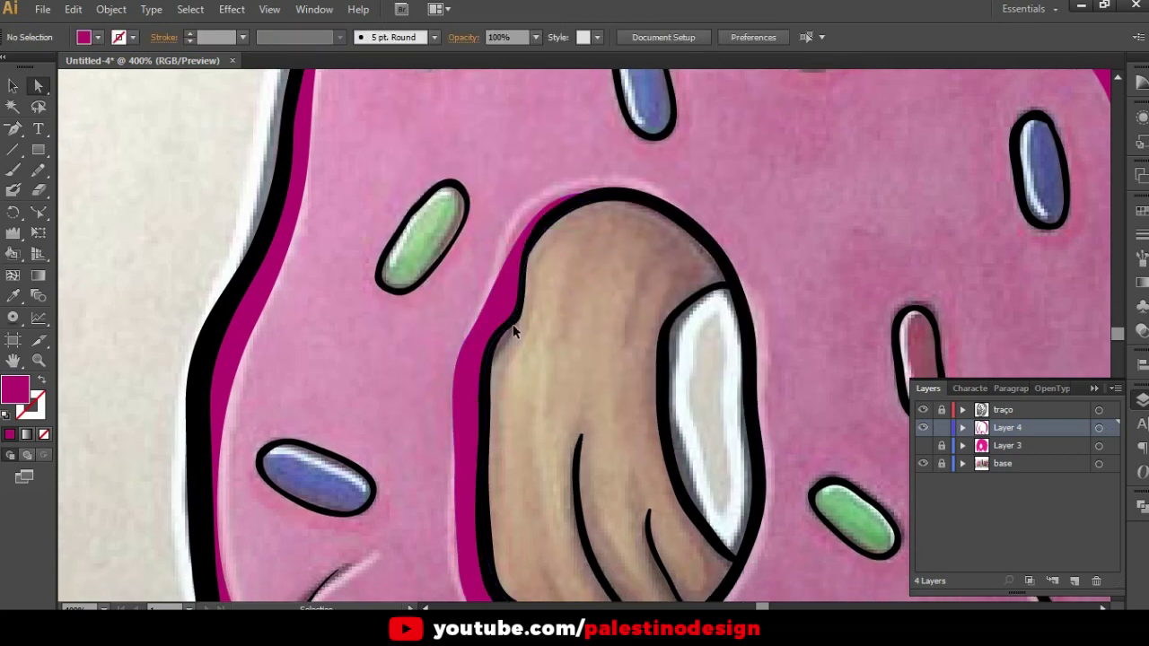
scroll(485, 260, "down", 5)
scroll(494, 264, "down", 2)
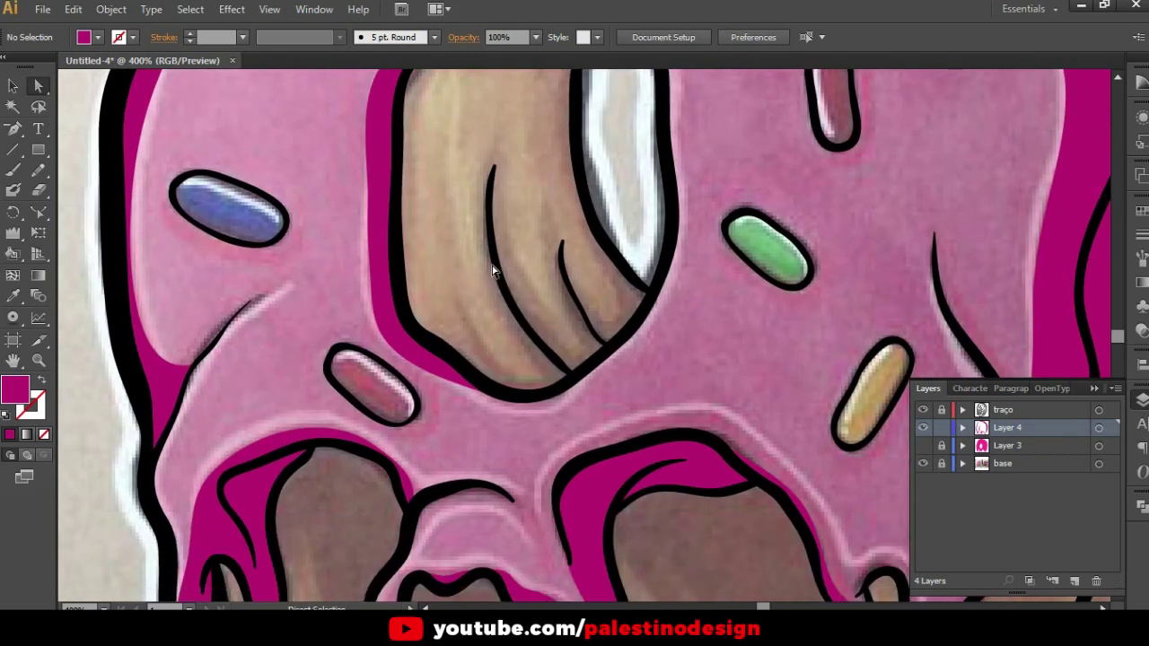
key("ctrl+minus")
scroll(664, 349, "up", 5)
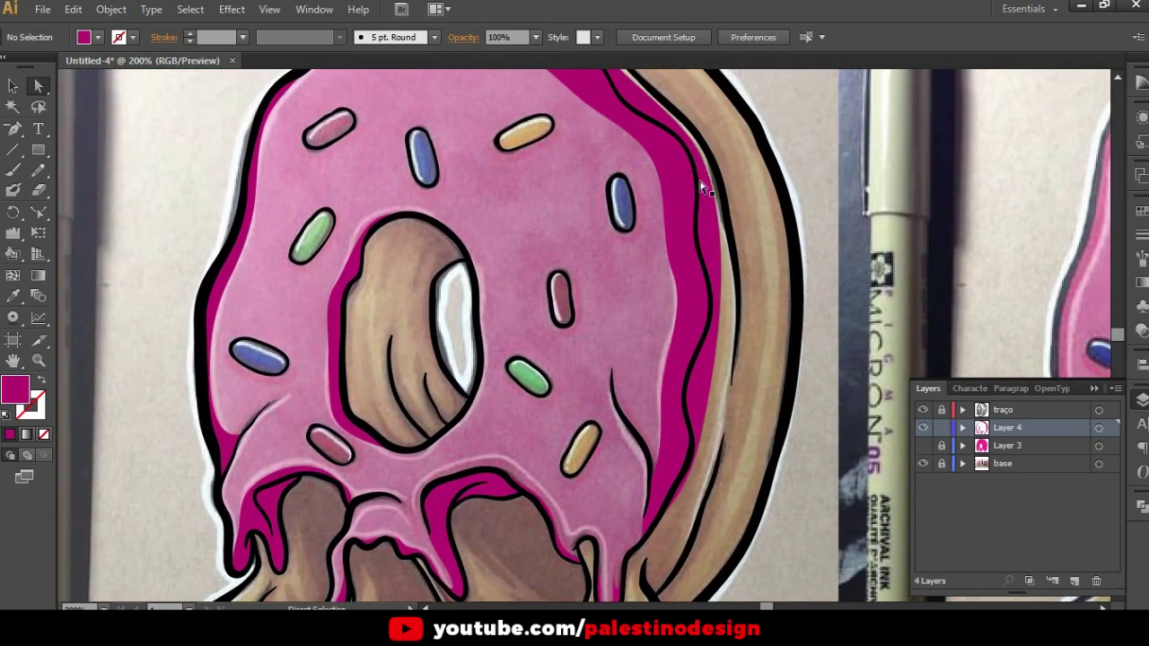
scroll(717, 270, "up", 2)
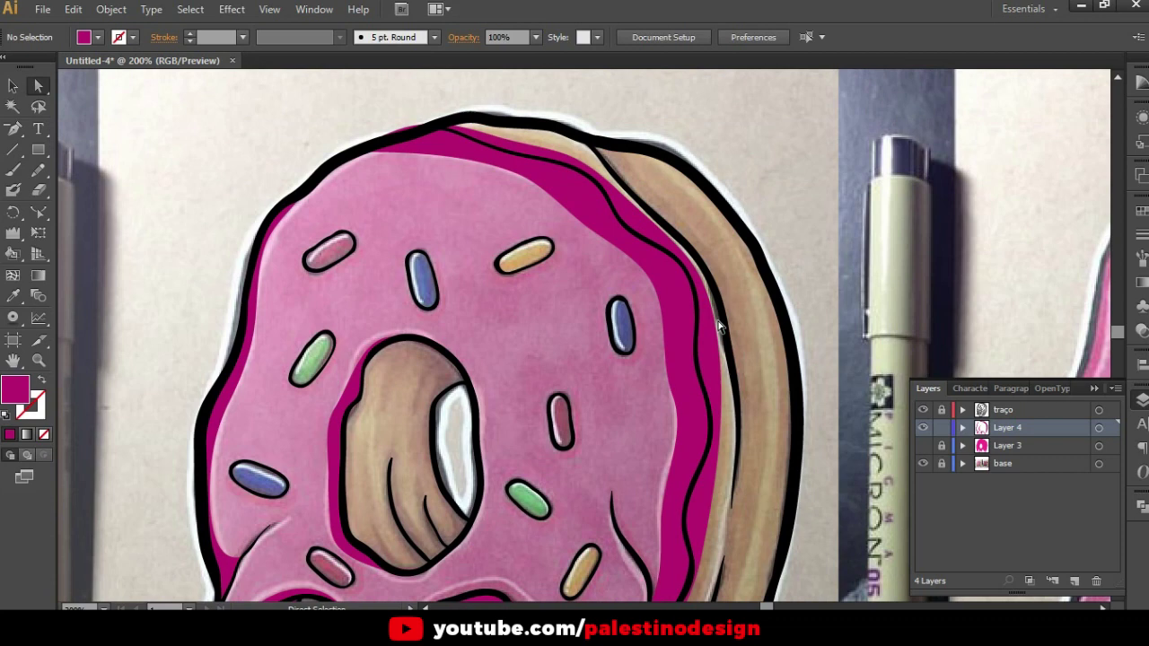
left_click(706, 327)
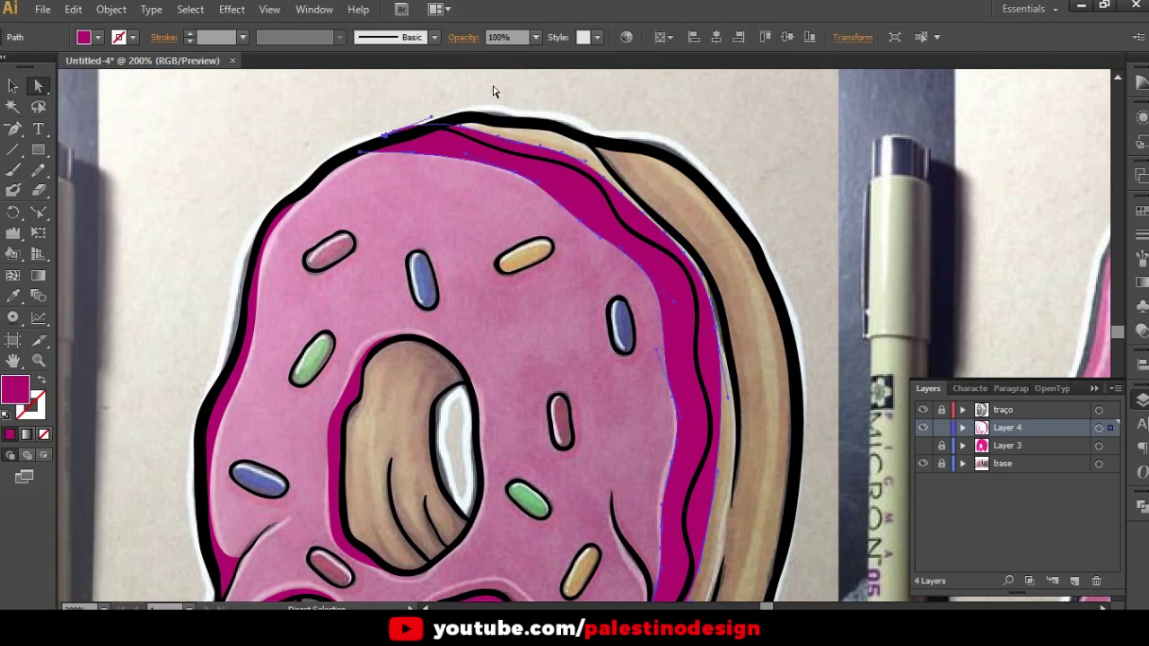
key("ctrl+plus")
scroll(431, 143, "up", 1)
scroll(427, 132, "up", 1)
key("shift+e")
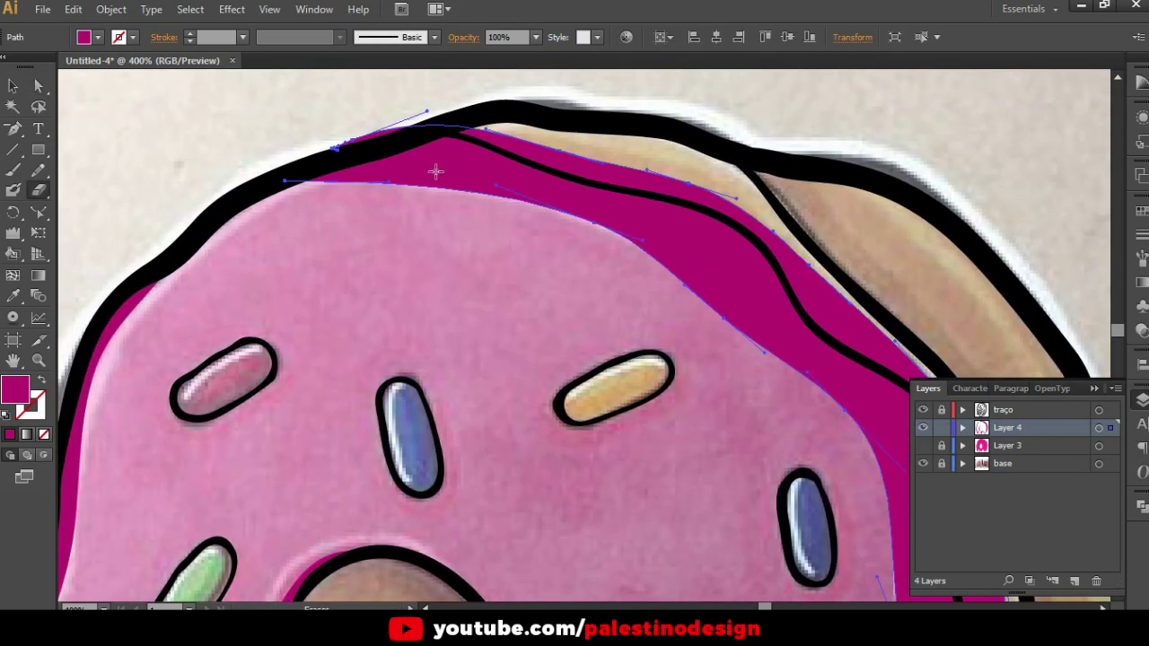
left_click_drag(325, 158, 426, 114)
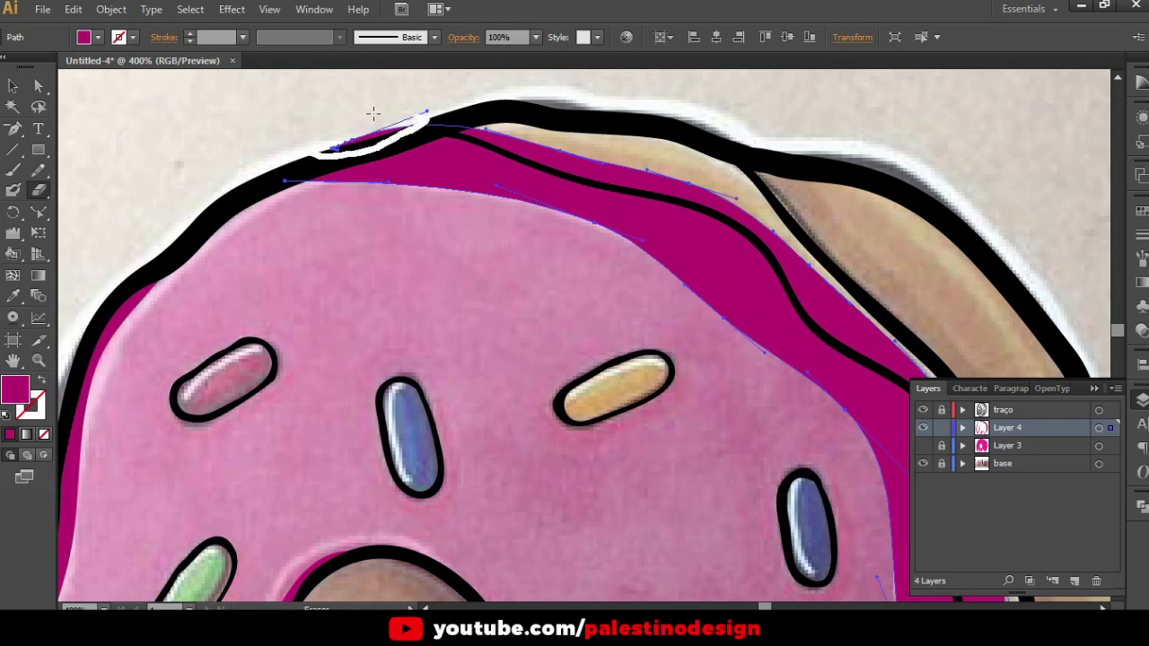
key("a")
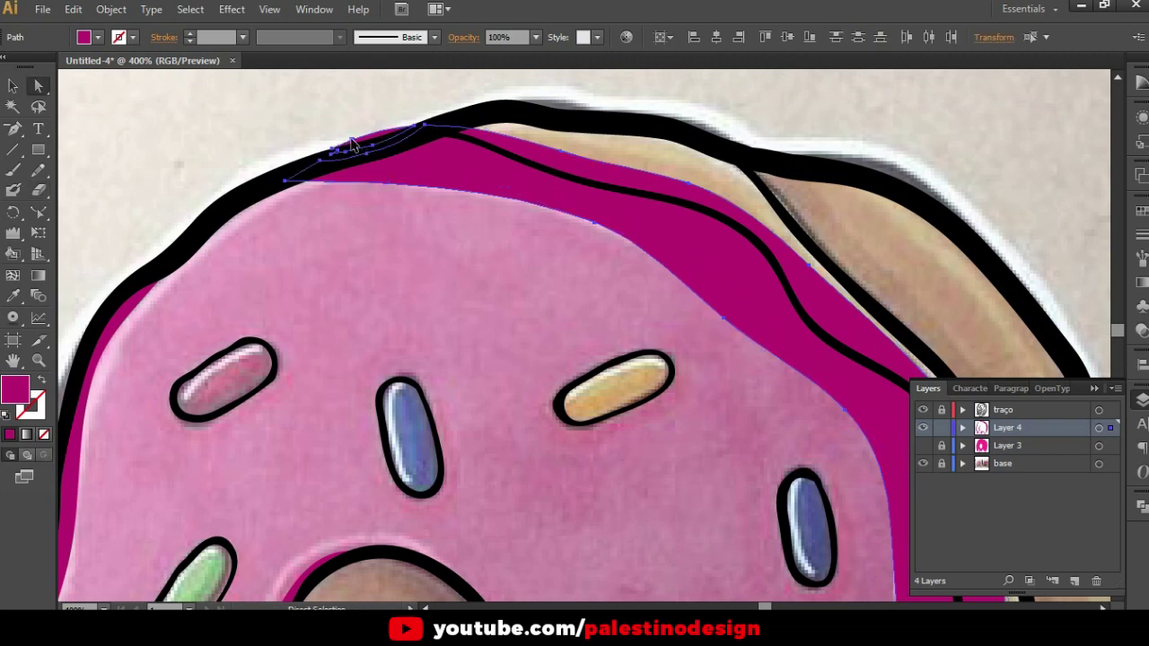
left_click(623, 243)
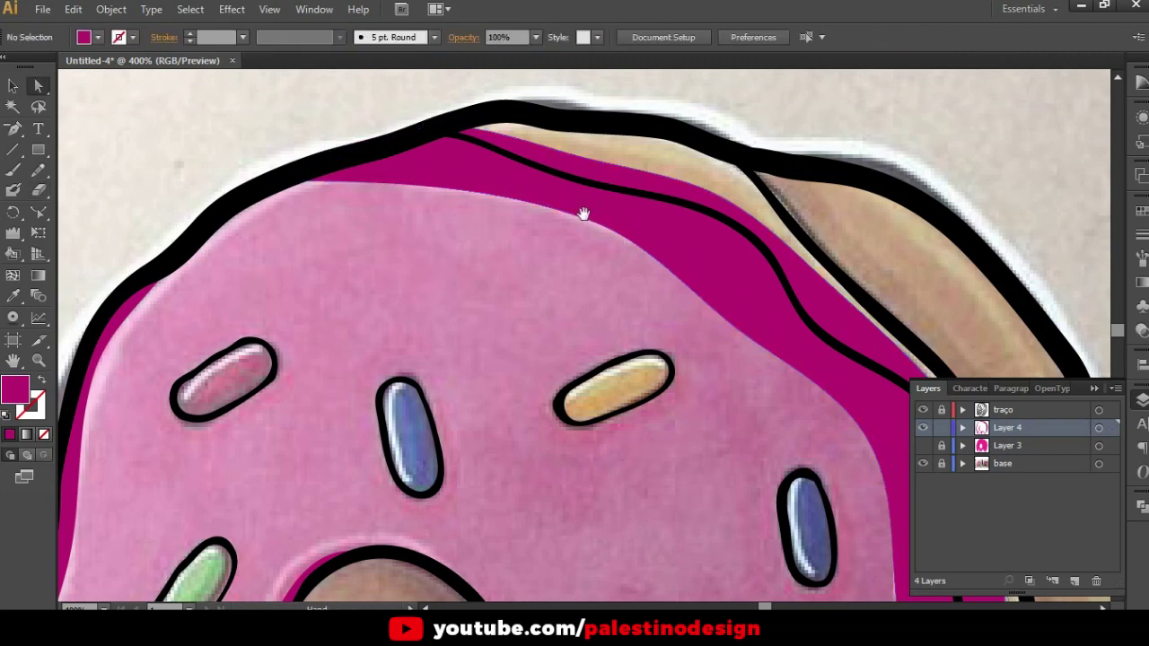
Make Layer 3's bright pink icing fill visible again
key("ctrl+minus")
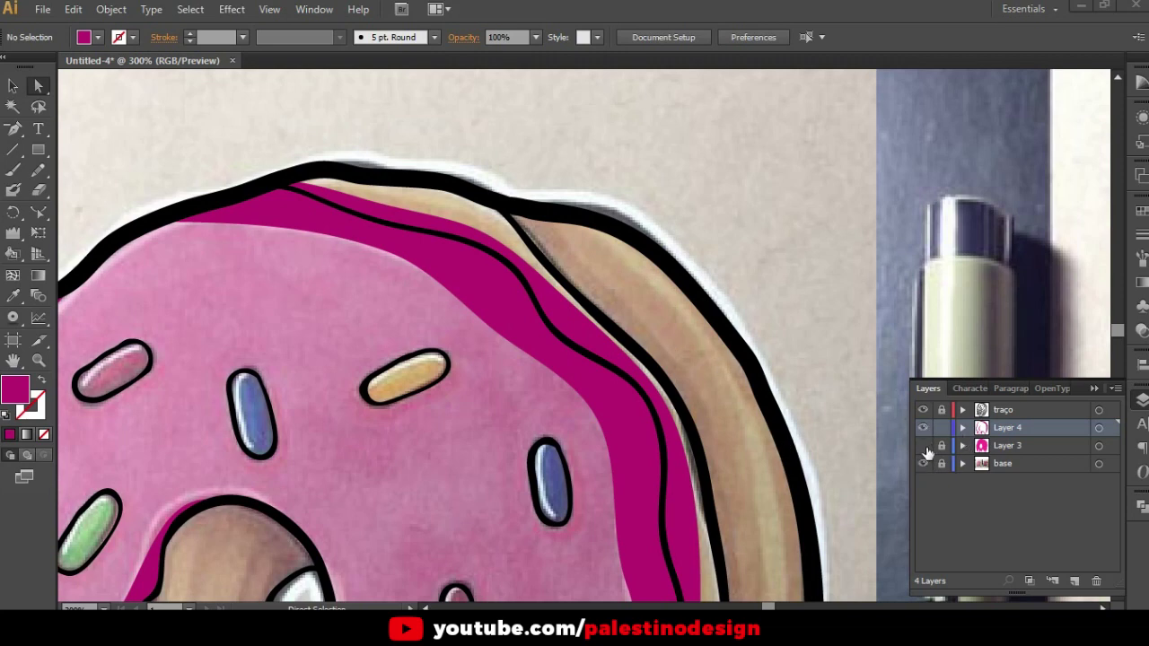
left_click(924, 446)
key("ctrl+minus")
key("ctrl+minus")
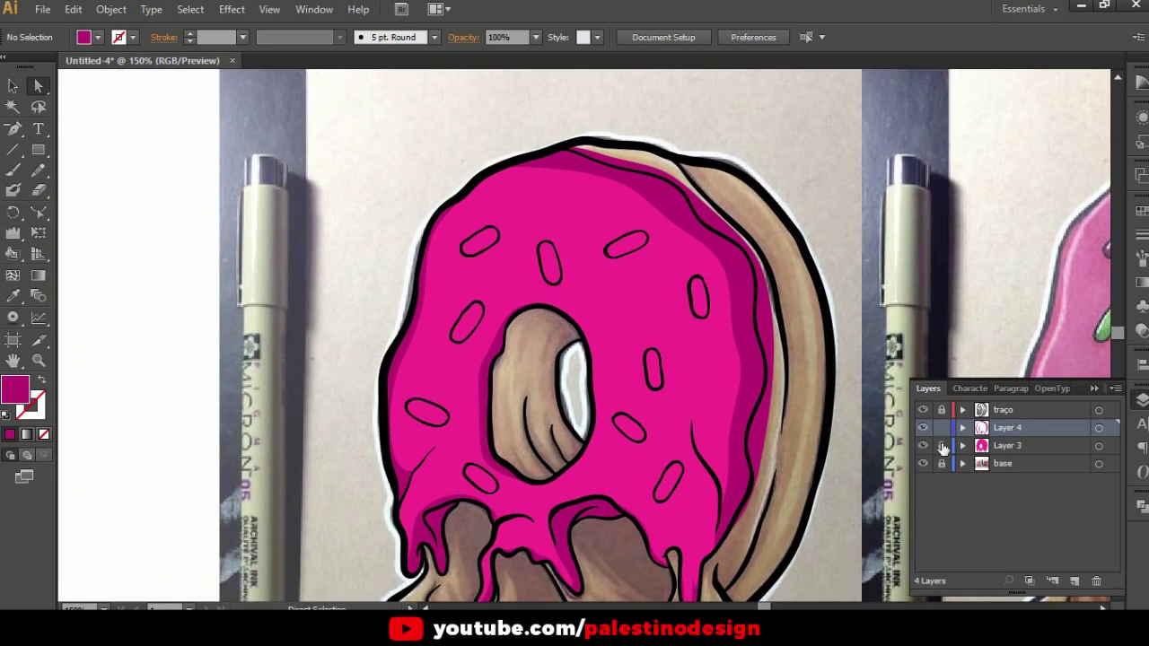
Merge all the pink fill shapes on Layer 3 into one shape with Pathfinder
key("v")
left_click(683, 294)
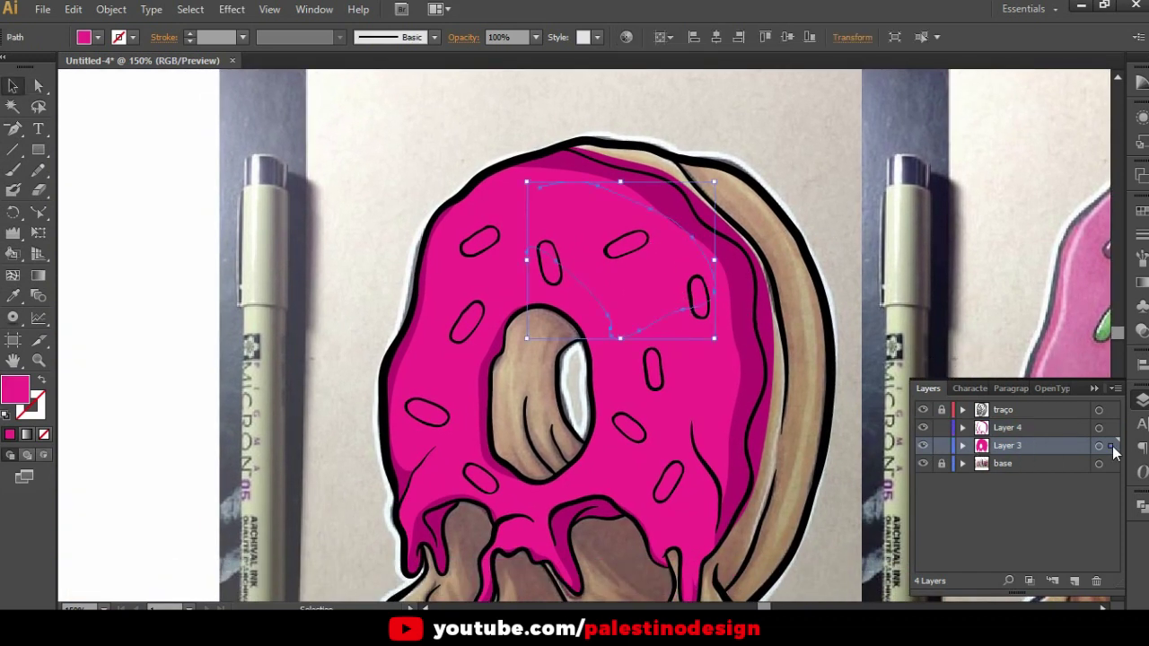
left_click(1099, 446)
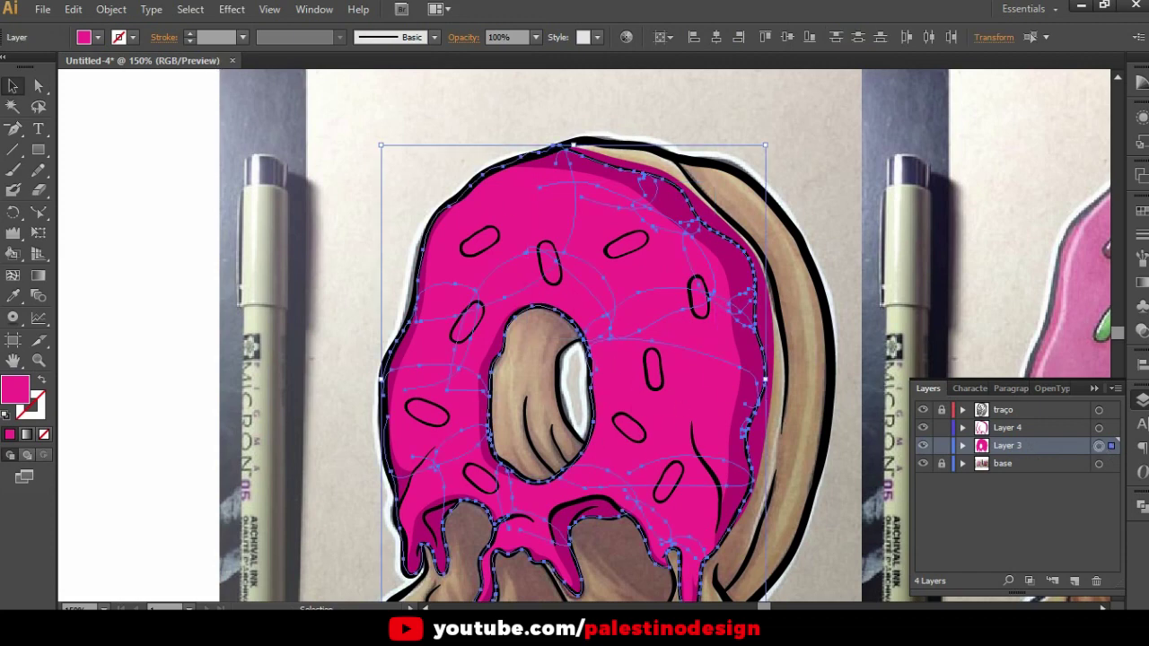
left_click(1138, 505)
left_click(942, 535)
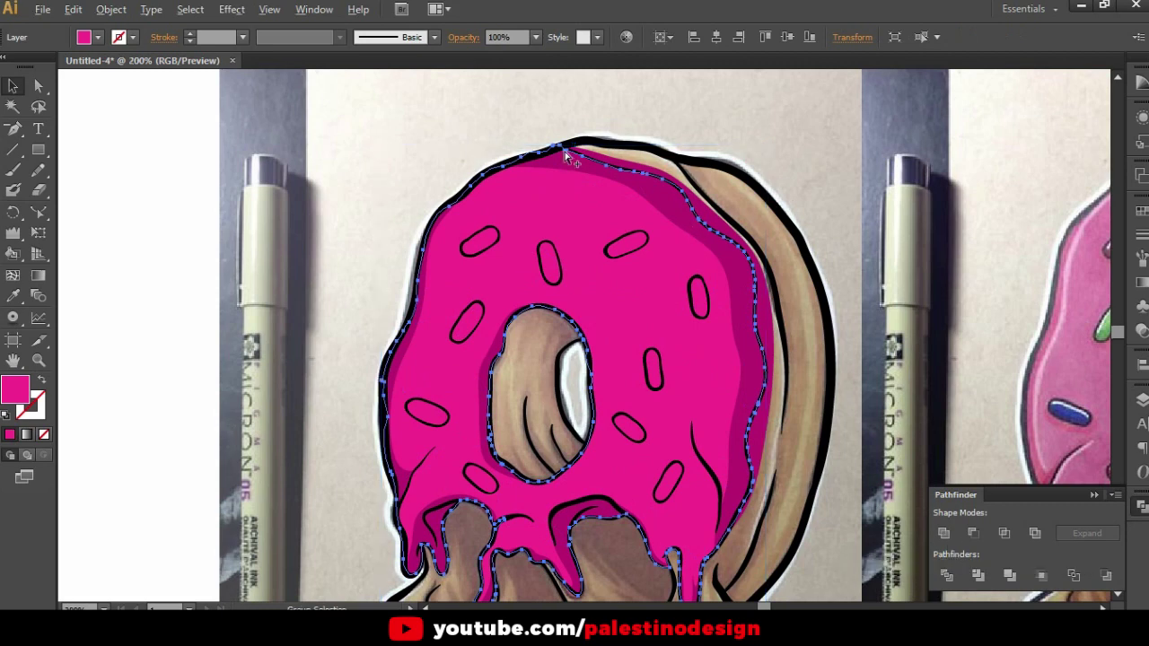
scroll(569, 158, "up", 2)
scroll(579, 184, "down", 1)
scroll(680, 126, "down", 1)
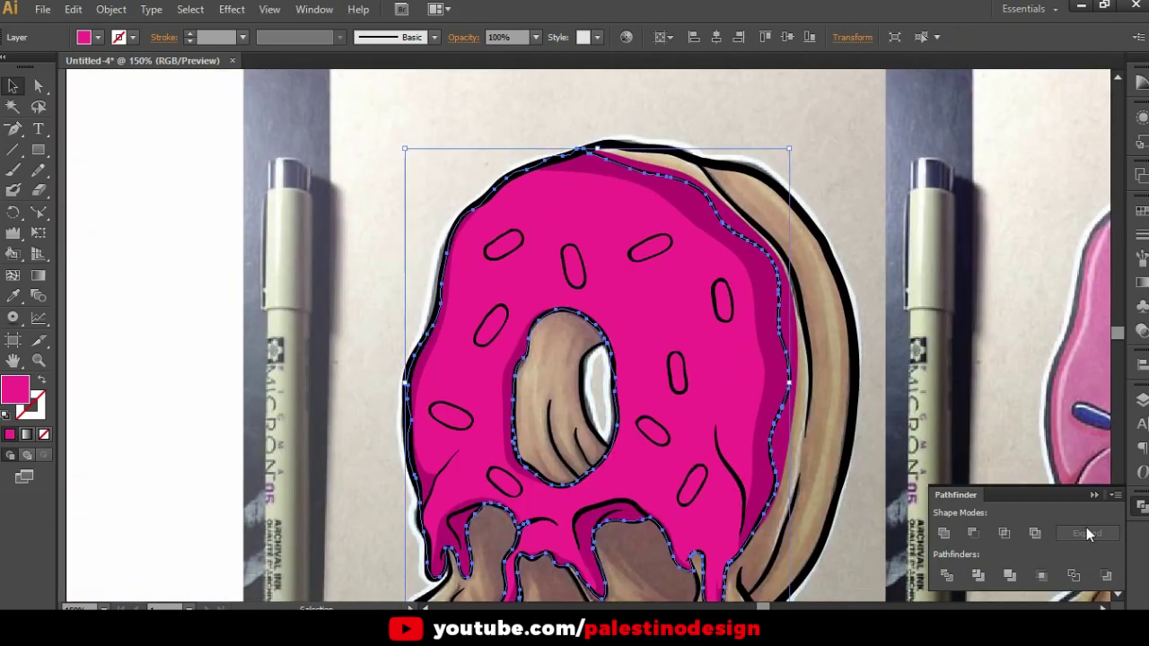
left_click(1094, 494)
Lock and hide Layer 3, making Layer 4 the active layer
left_click(1139, 401)
scroll(770, 337, "down", 1)
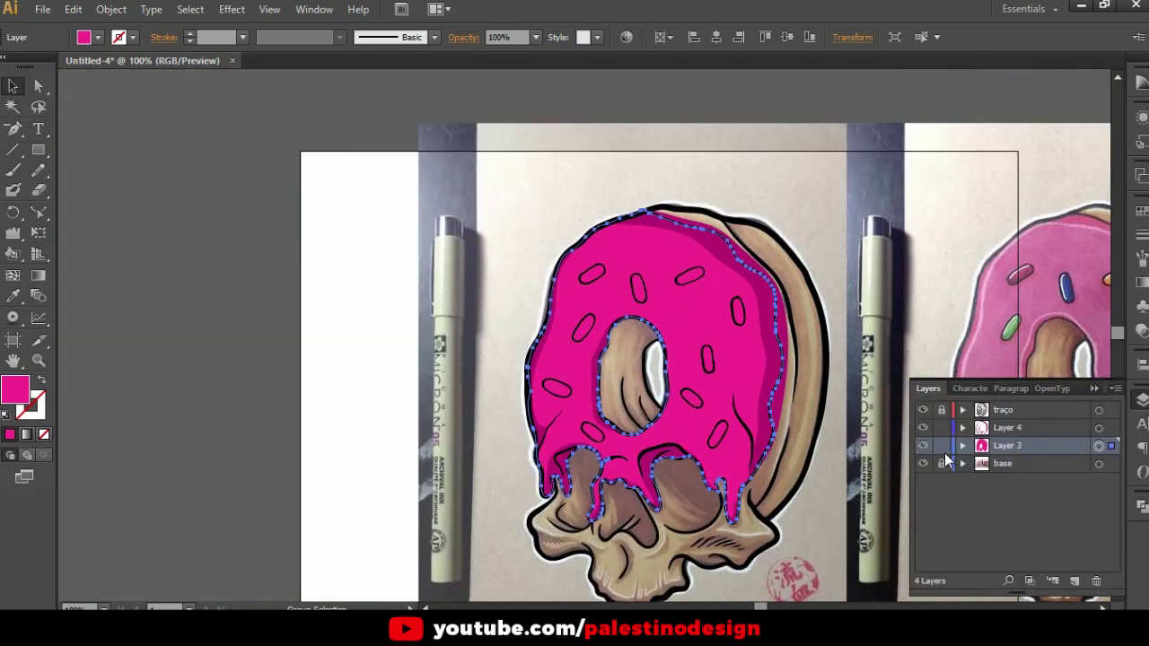
left_click(942, 449)
left_click(1003, 428)
left_click(923, 445)
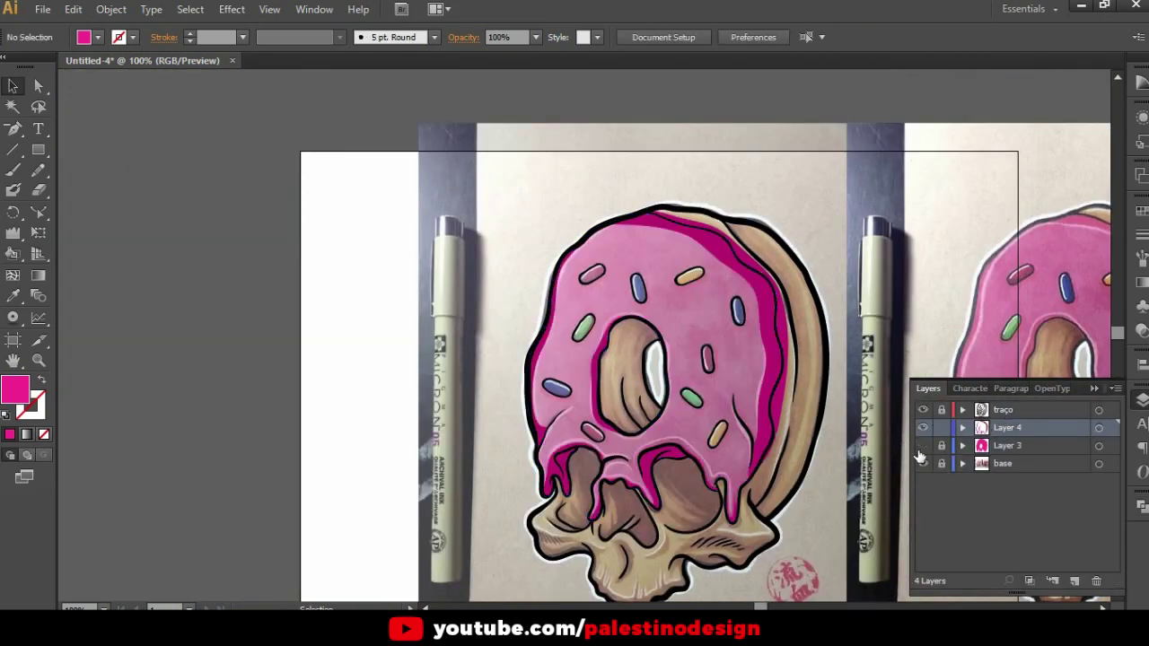
scroll(844, 311, "up", 2)
Divide the overlapping glaze shading shapes on Layer 4 into separate pieces
left_click(788, 305)
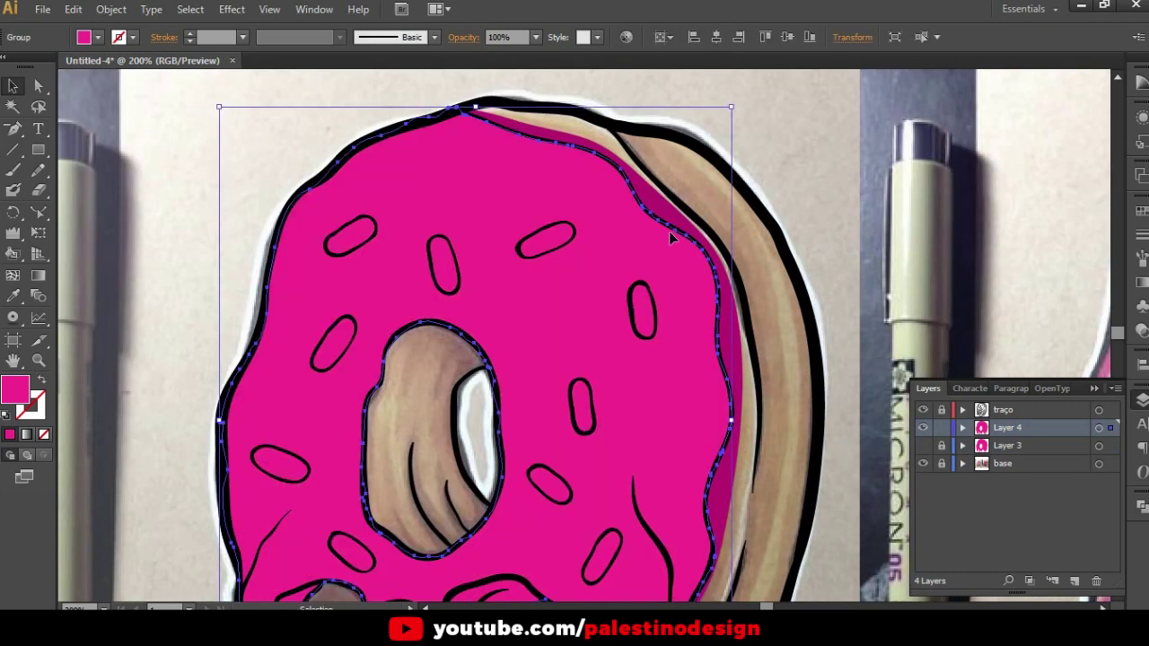
left_click(738, 339, "shift")
left_click(1138, 508)
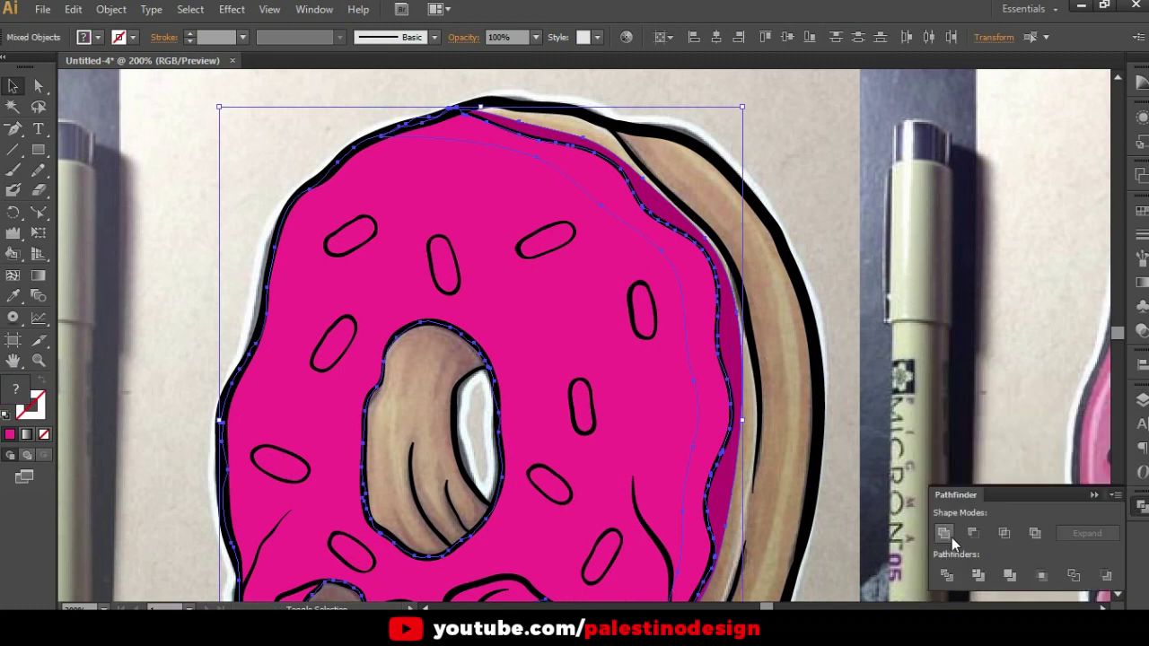
left_click(945, 576)
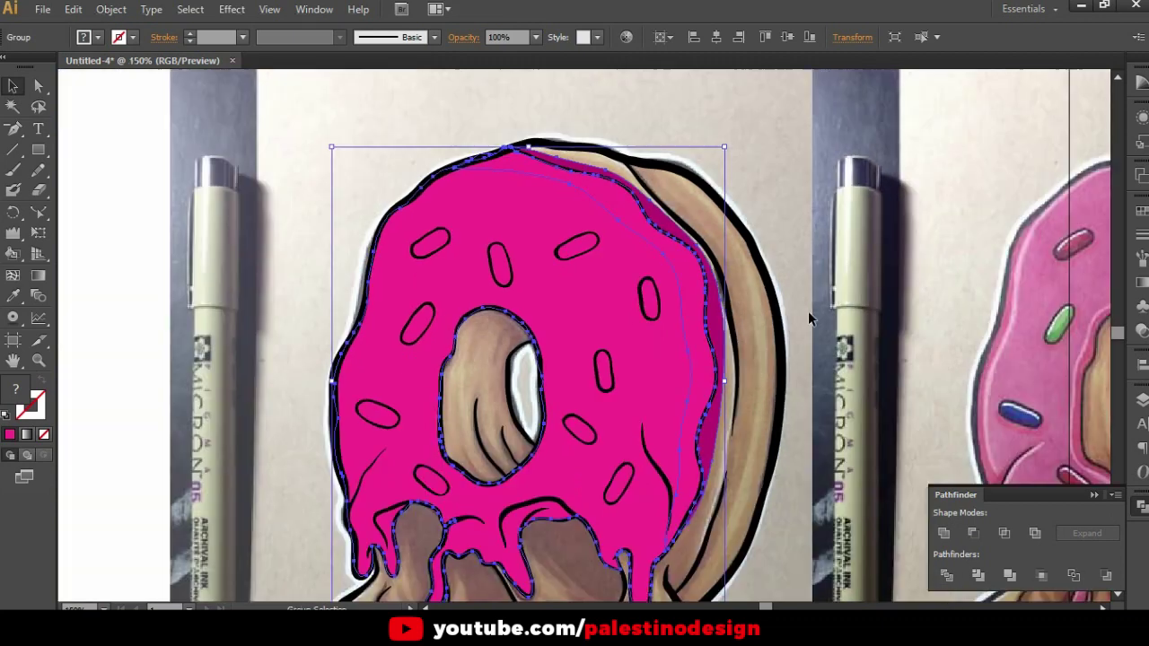
left_click(808, 310)
Delete the leftover pink icing piece around the donut hole
key("a")
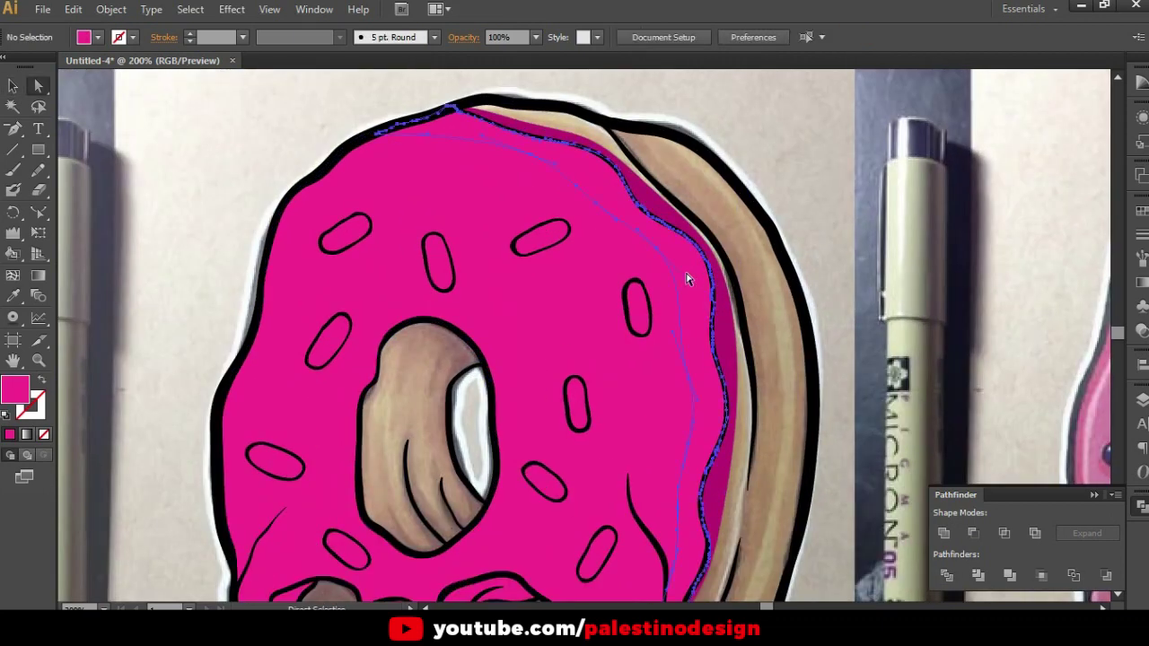
left_click(686, 279)
left_click(634, 351)
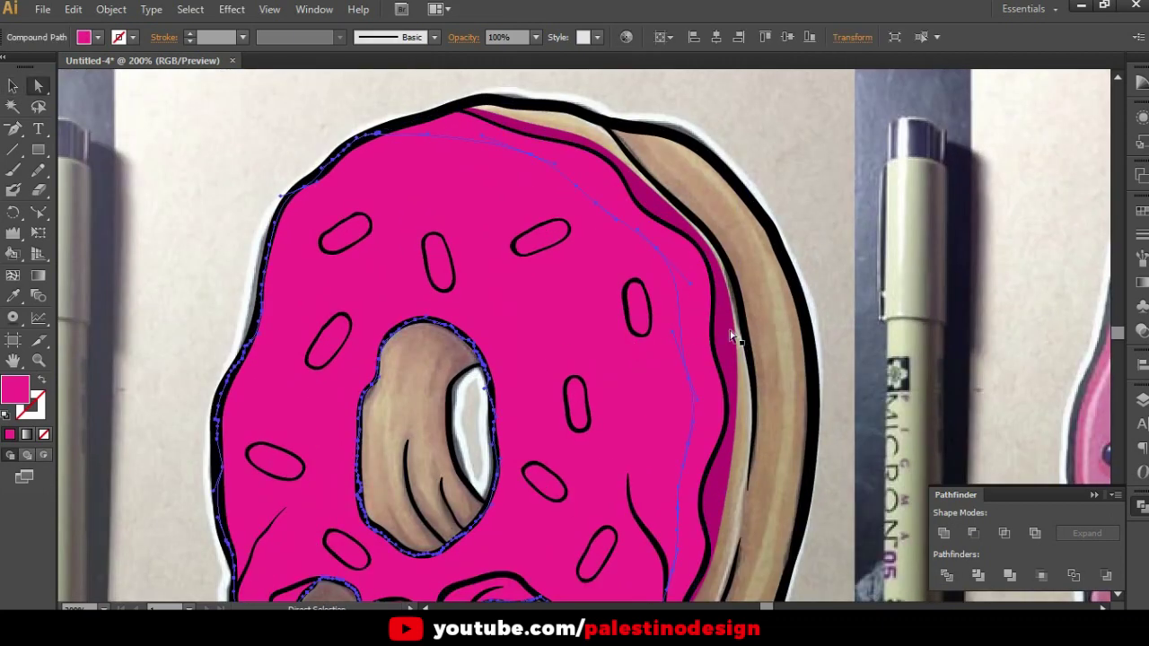
key("Delete")
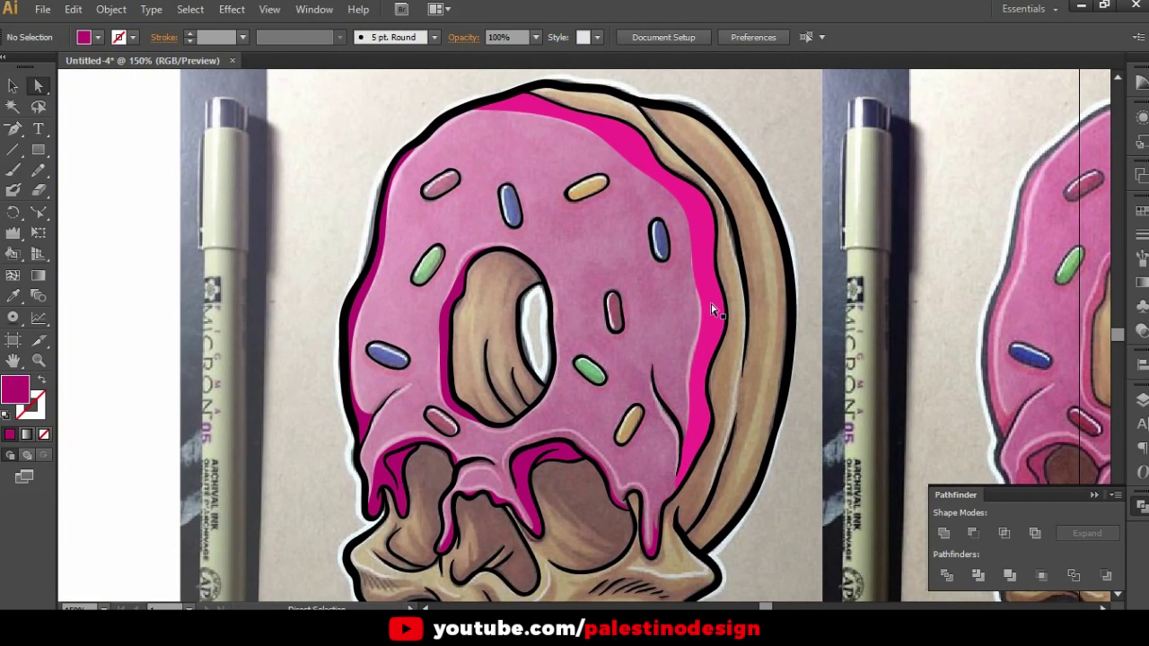
Recolour the icing's right-edge strip to the darker magenta using the Eyedropper
left_click(712, 310)
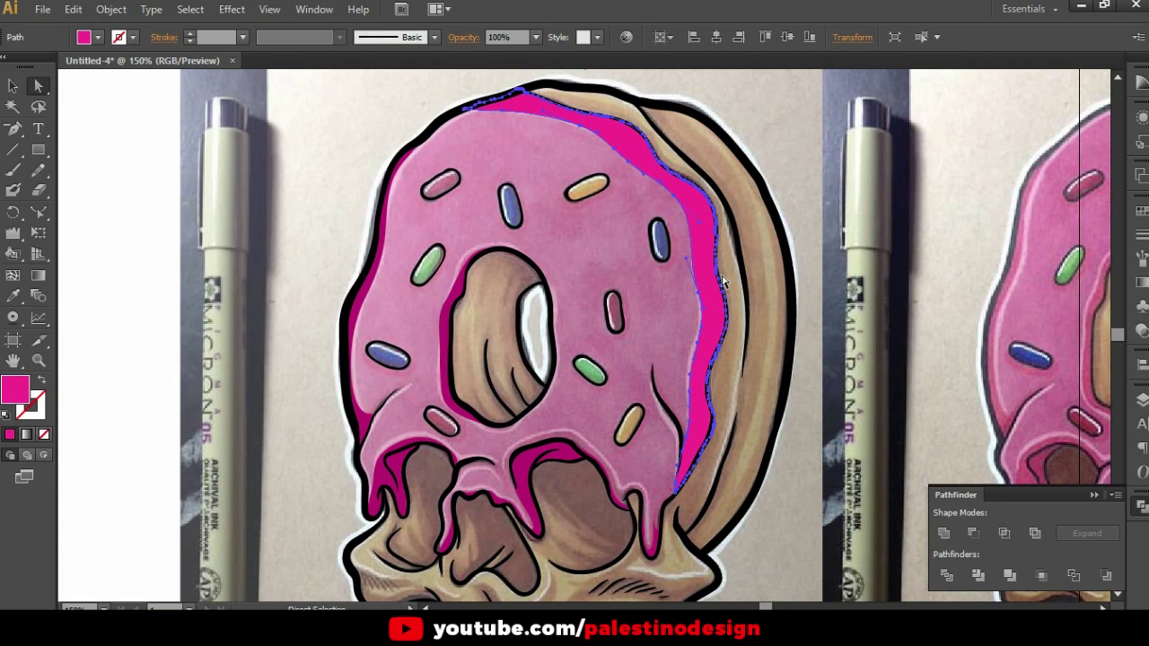
left_click(12, 296)
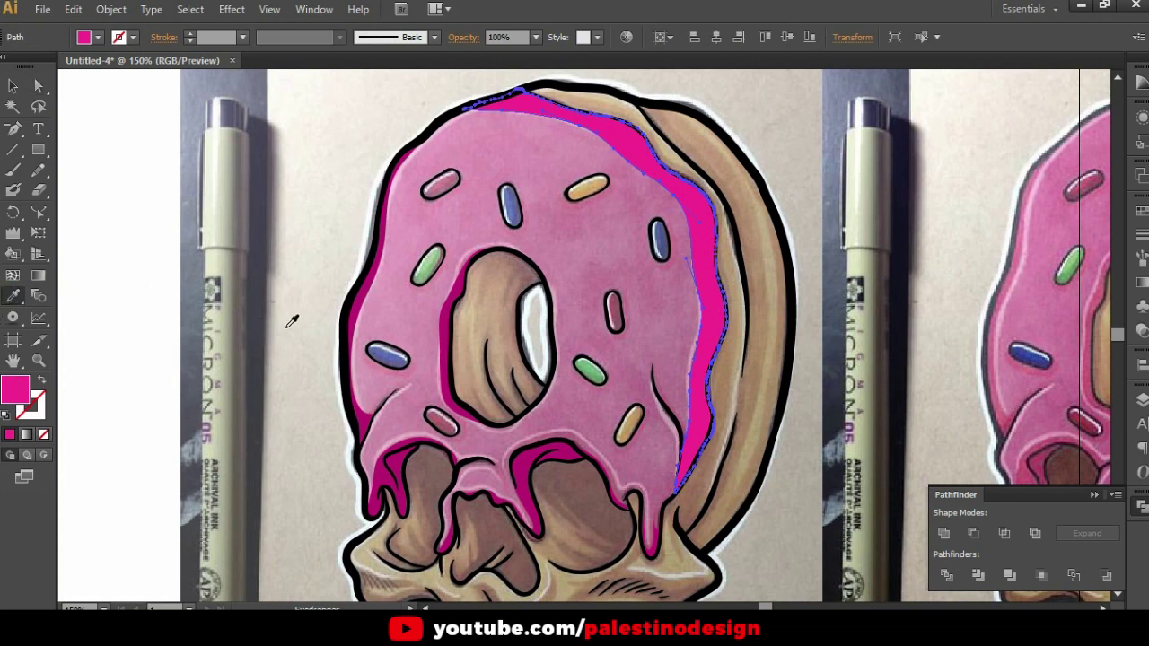
left_click(355, 304)
key("v")
left_click(349, 254)
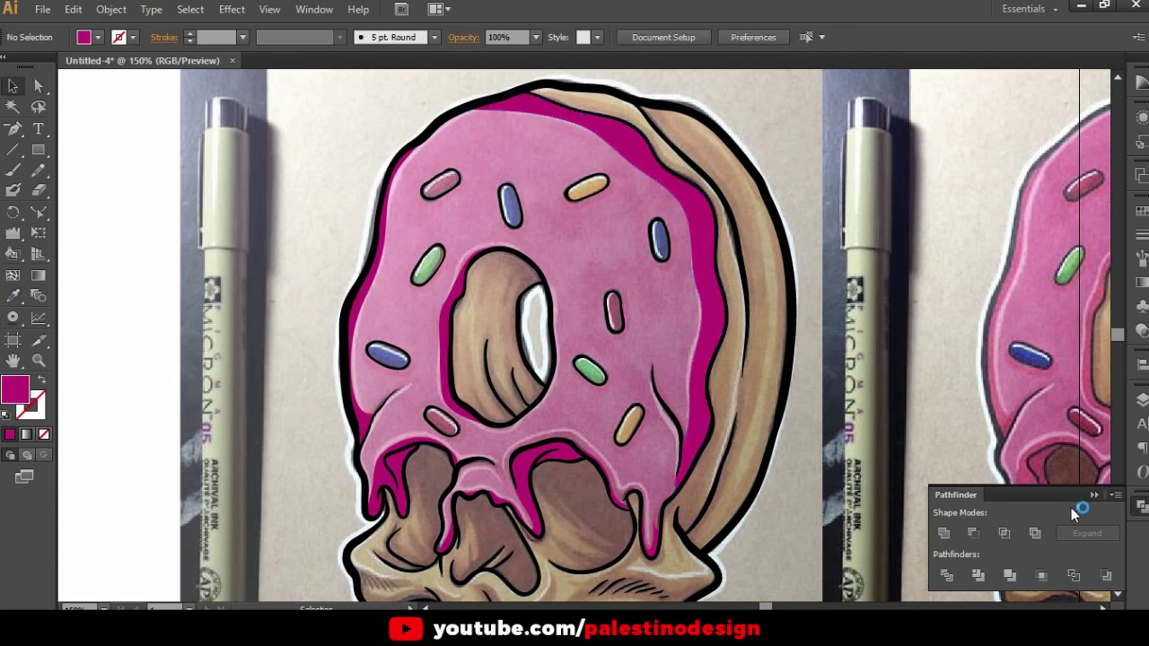
left_click(1094, 496)
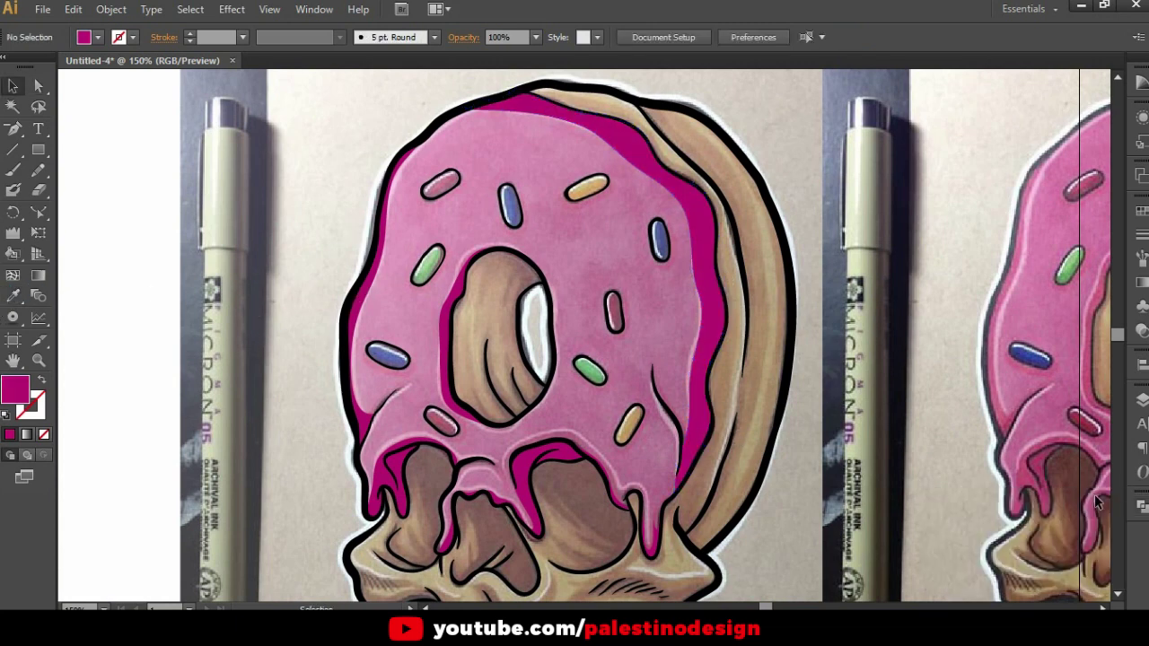
left_click(1140, 400)
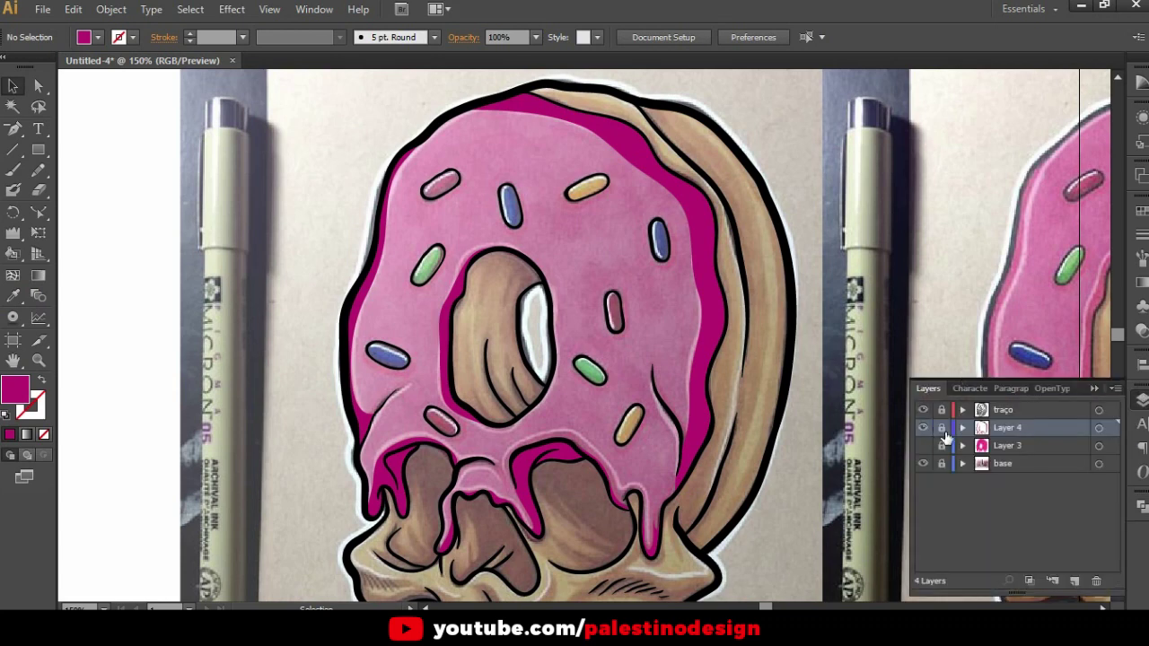
Show Layer 3's magenta icing and add a new empty Layer 5
left_click(923, 445)
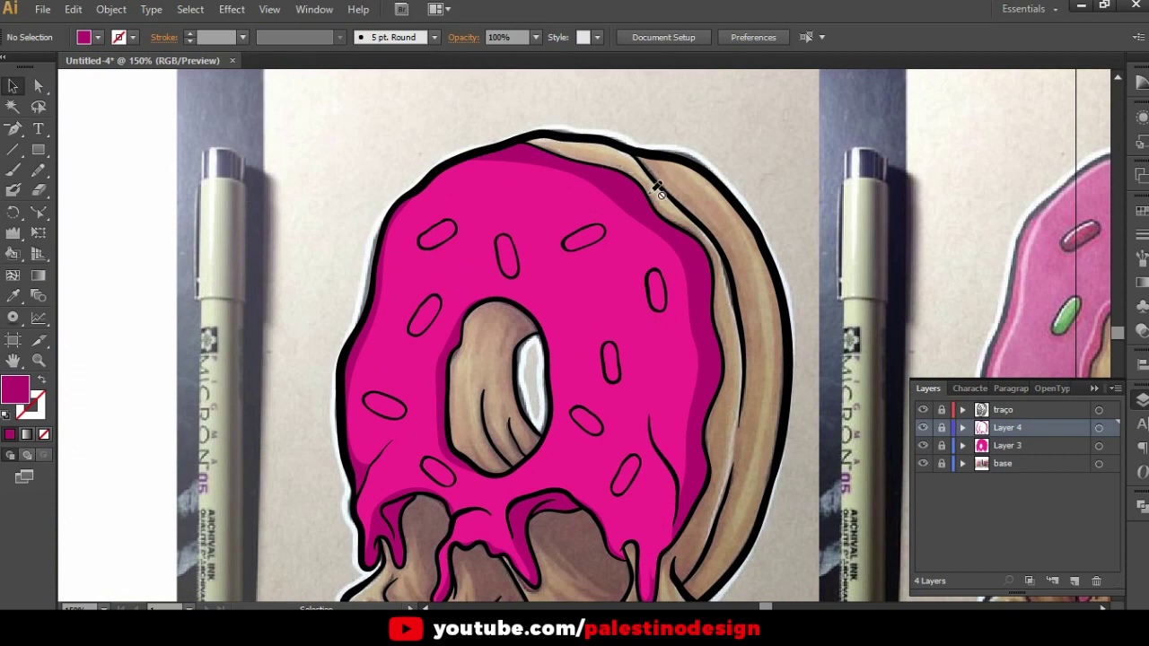
left_click_drag(742, 411, 742, 368)
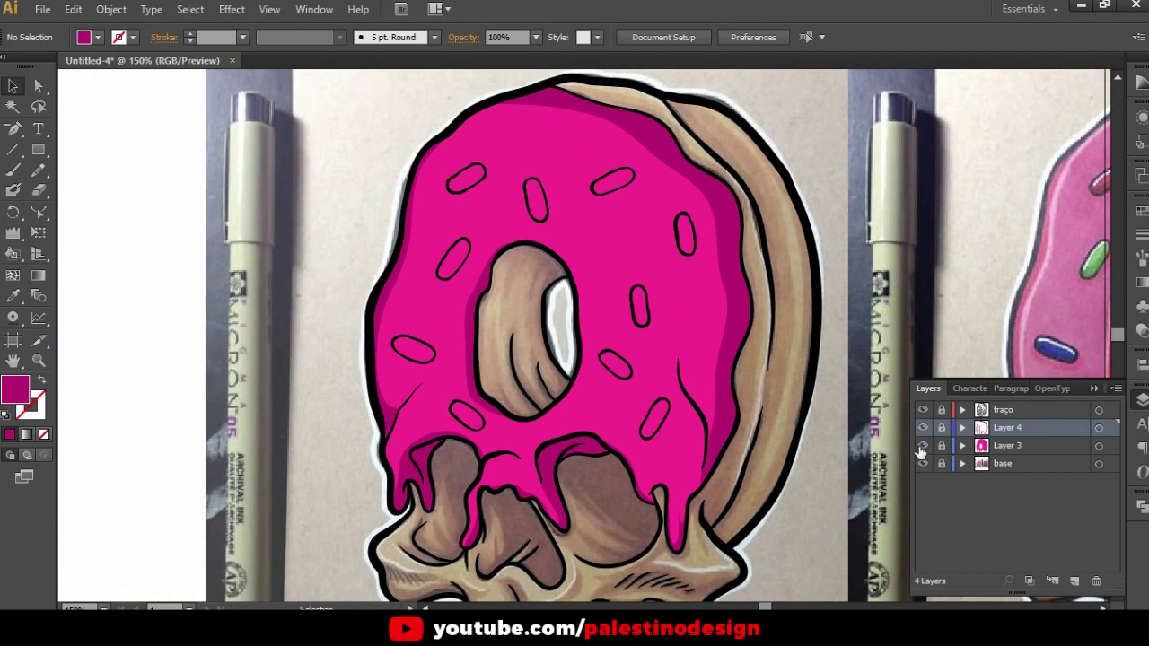
left_click_drag(702, 294, 613, 289)
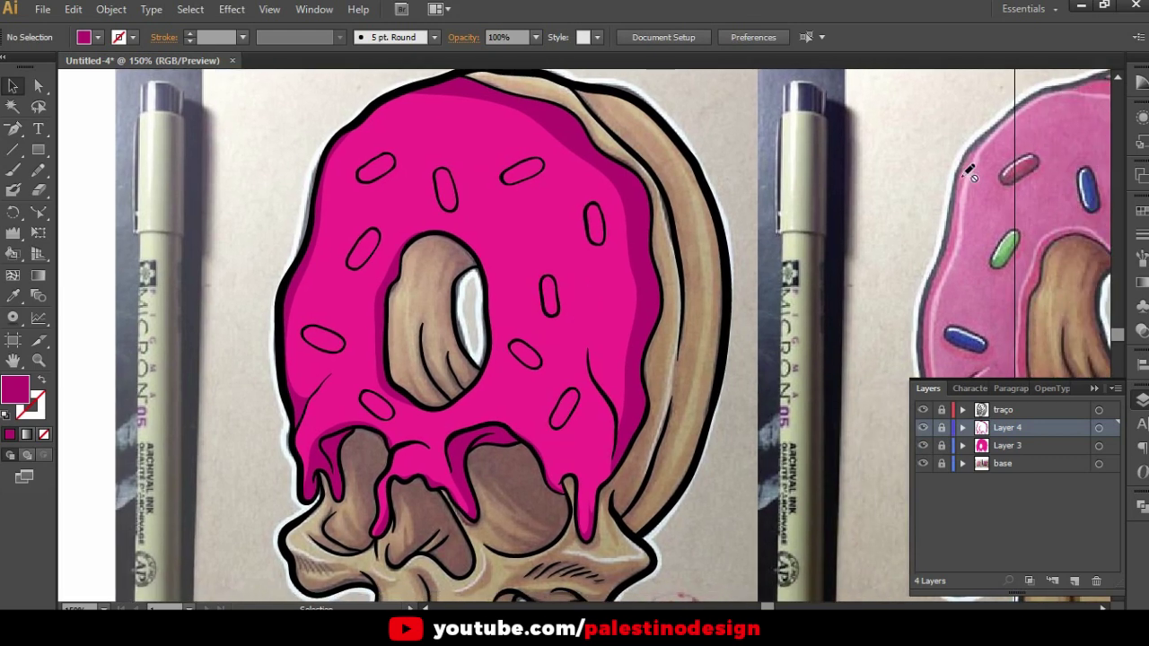
left_click_drag(921, 326, 756, 330)
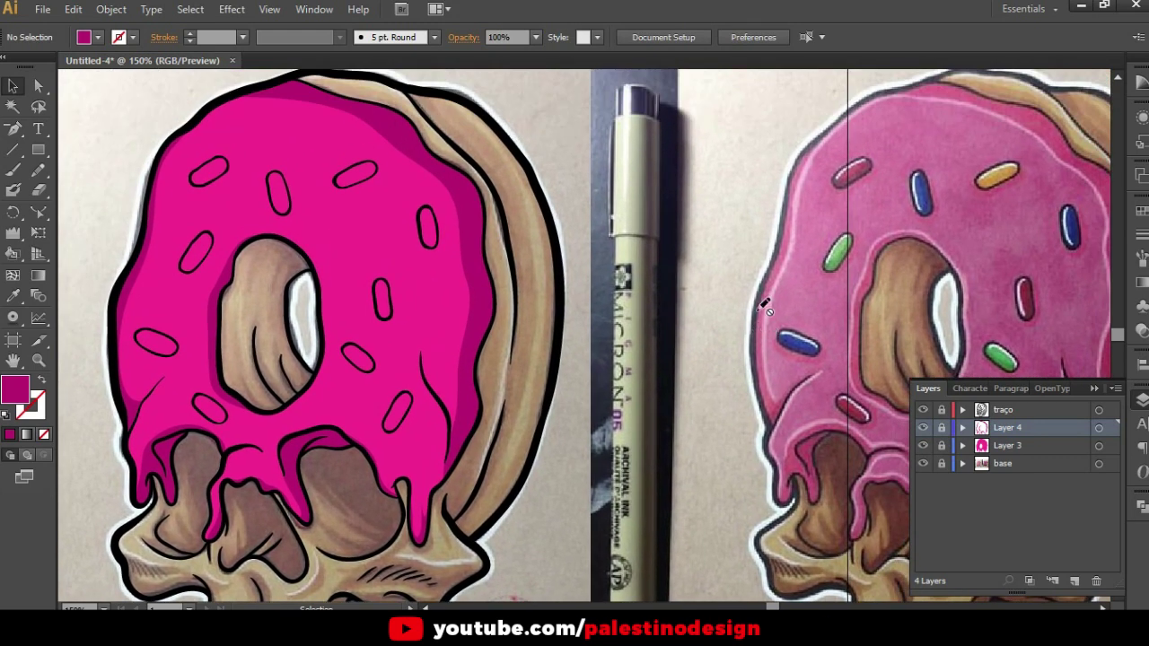
left_click(1076, 580)
Set the fill colour to light pink F78BC6 after sampling the icing
key("b")
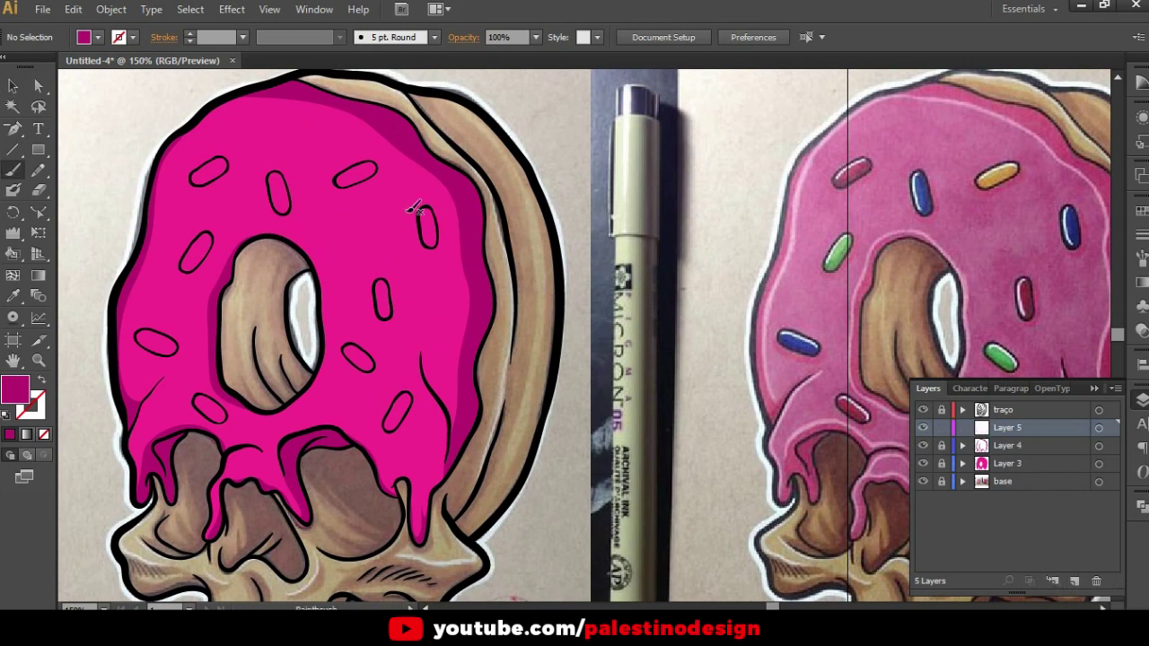
key("i")
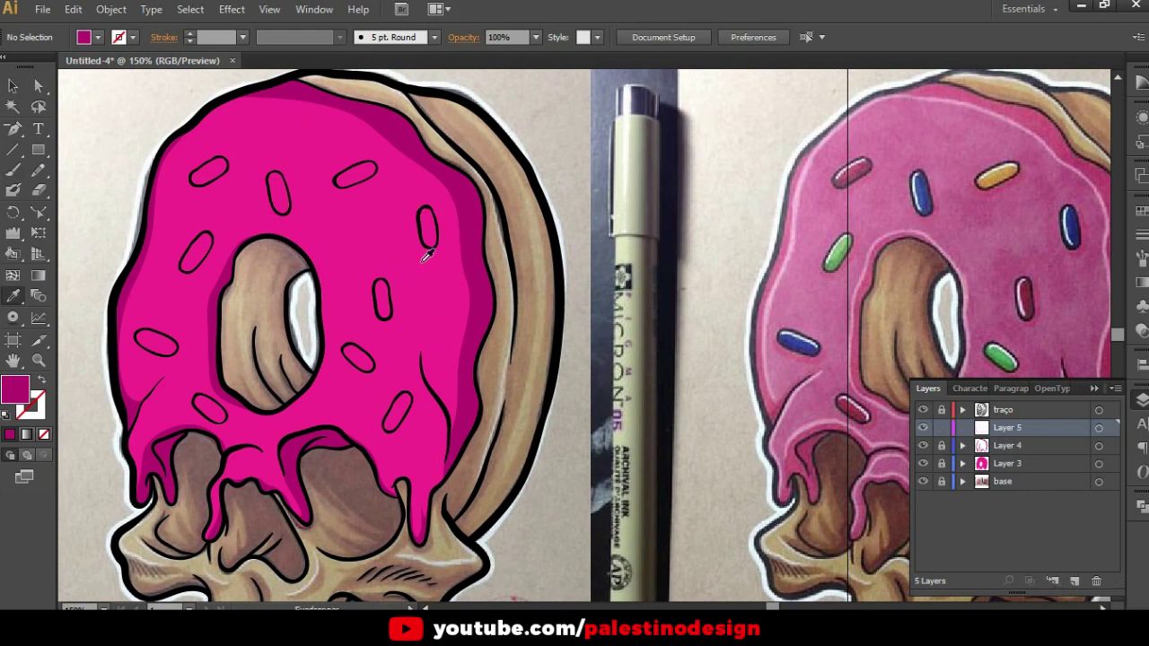
left_click(424, 259)
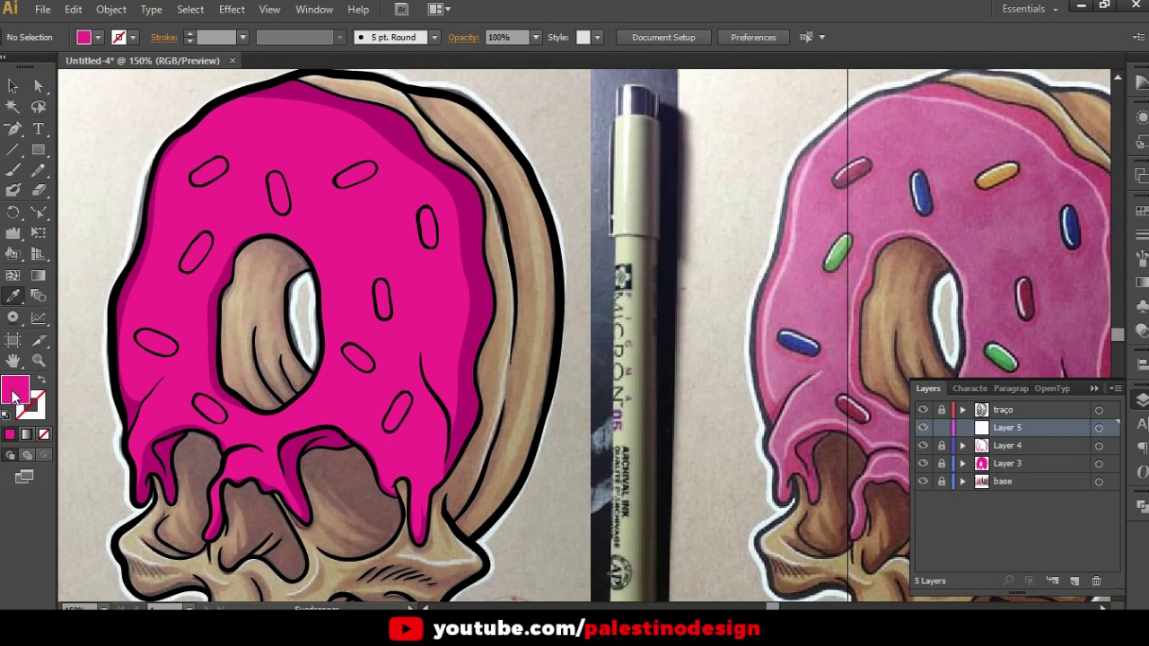
double_click(15, 395)
left_click(108, 59)
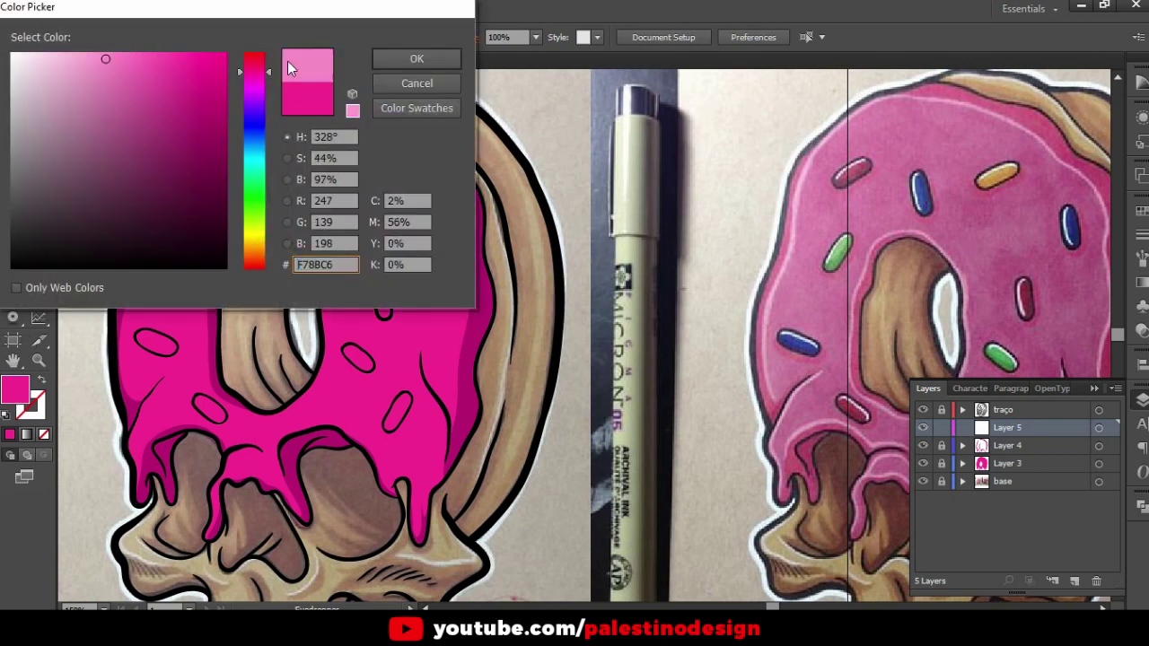
left_click(395, 59)
Zoom to 200% on the donut's top and make Layer 4 visible
key("b")
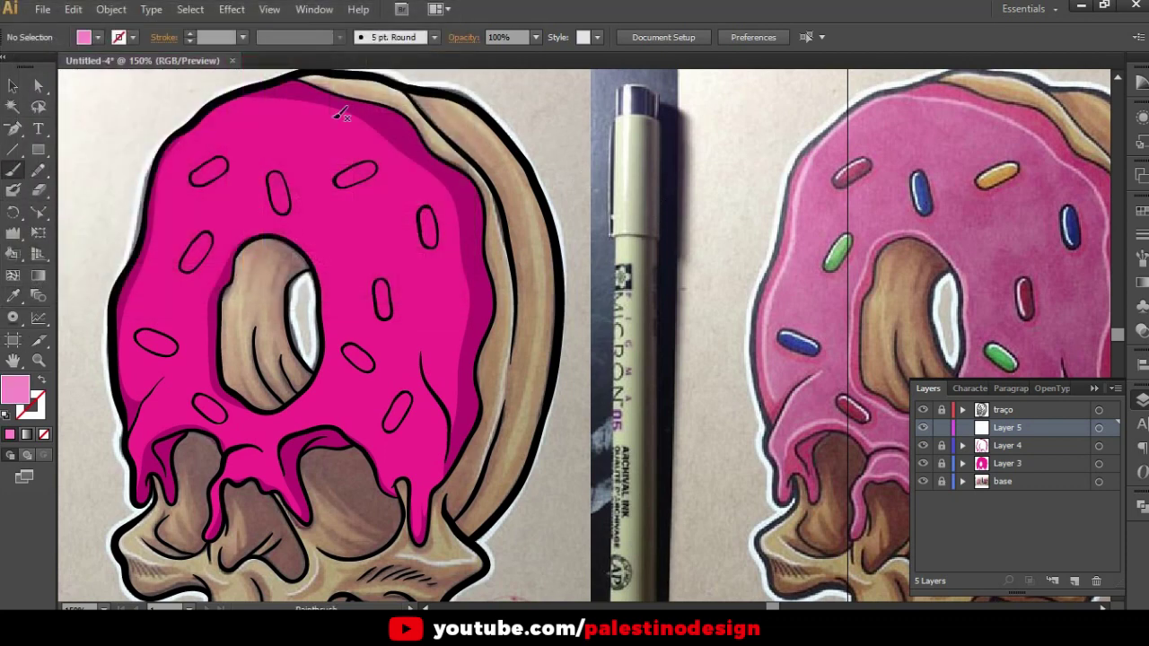
key("ctrl+plus")
left_click_drag(341, 187, 532, 240)
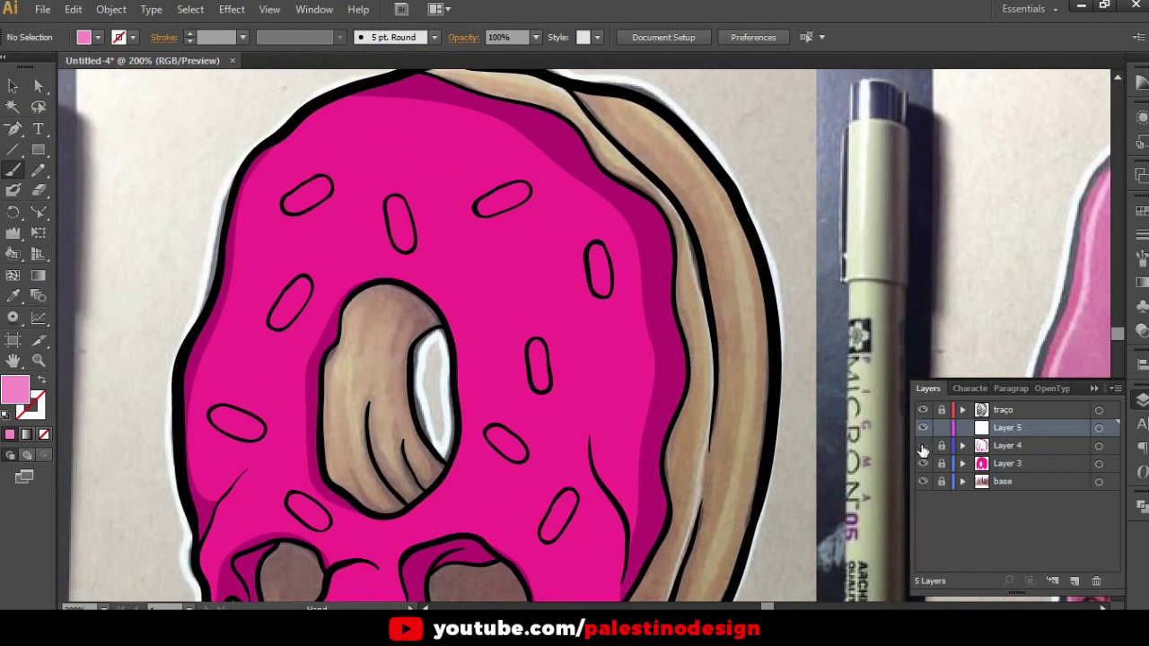
left_click(923, 463)
left_click(922, 463)
left_click(923, 445)
Paint a light pink highlight along the icing's top edge and down its right edge
left_click_drag(597, 291, 361, 289)
mouse_move(265, 393)
left_mouse_down()
mouse_move(410, 341)
mouse_move(527, 266)
mouse_move(528, 280)
left_mouse_up()
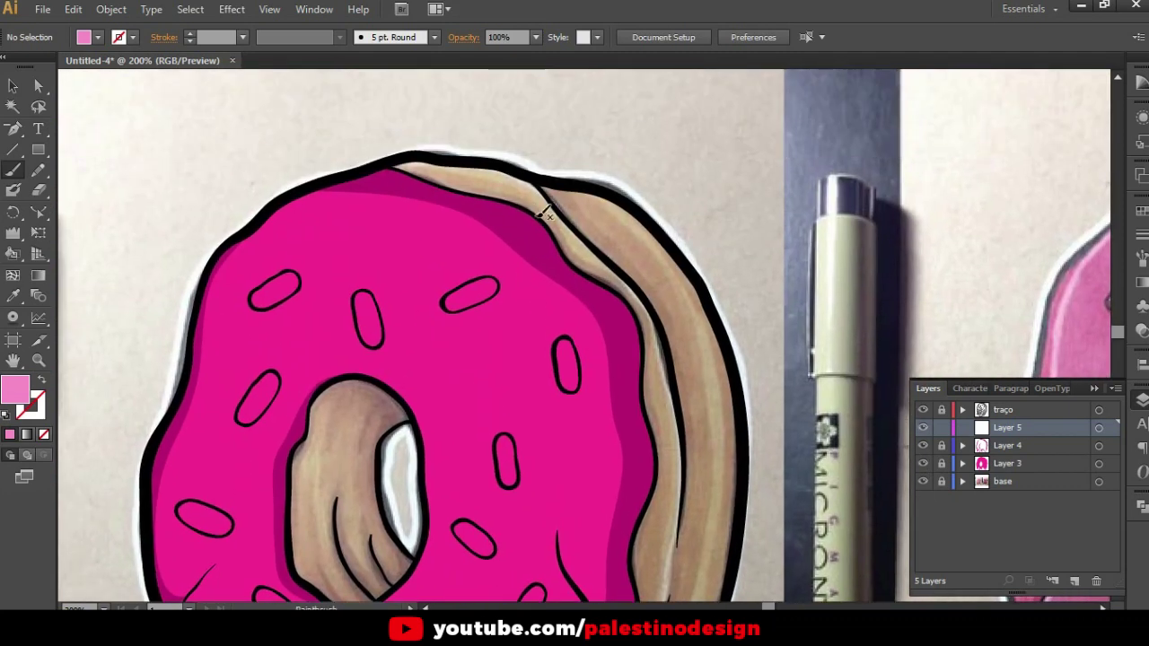
left_click_drag(569, 303, 526, 249)
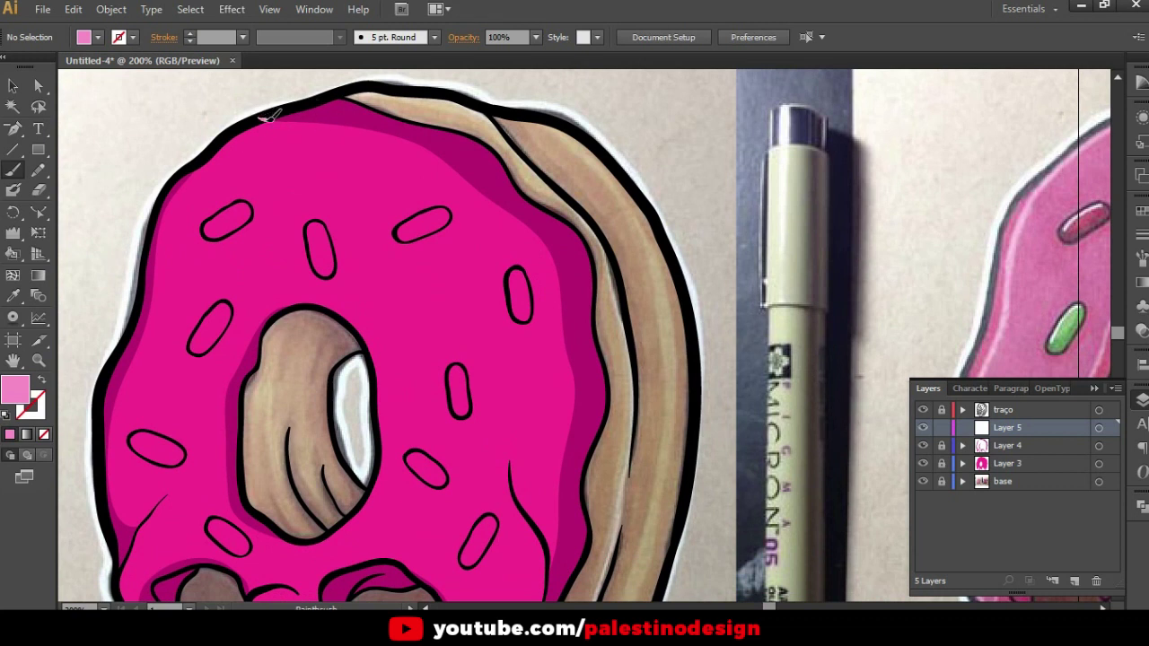
left_click_drag(301, 125, 320, 126)
key("ctrl+z")
mouse_move(305, 123)
left_mouse_down()
mouse_move(505, 203)
mouse_move(569, 357)
mouse_move(558, 525)
left_mouse_up()
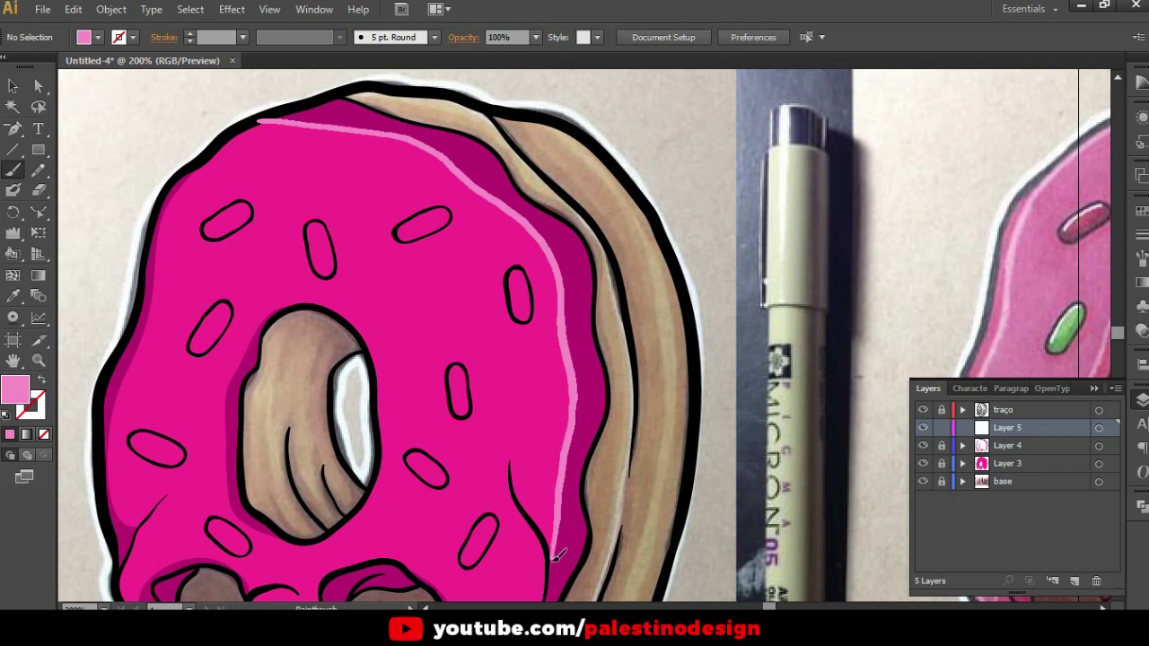
left_click_drag(554, 556, 556, 554)
scroll(656, 342, "down", 3)
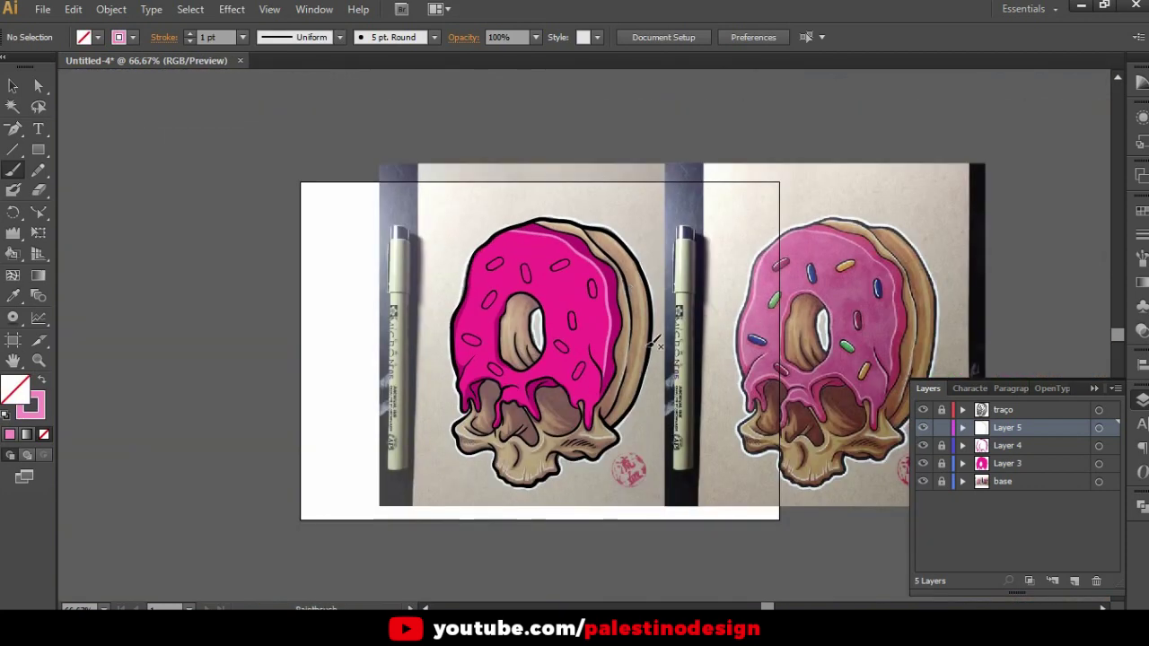
Drag the pink highlight's left-end anchor so it follows the glaze edge
scroll(503, 323, "up", 3)
scroll(476, 288, "up", 2)
scroll(400, 441, "down", 1)
scroll(467, 353, "right", 3)
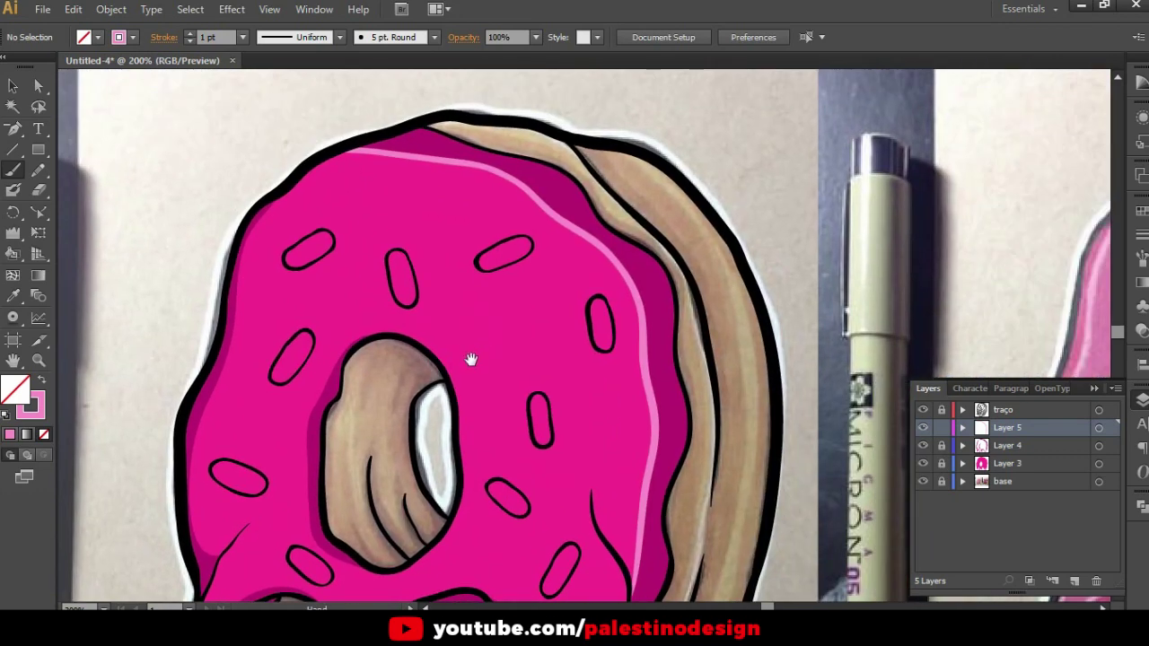
scroll(585, 334, "right", 4)
scroll(450, 308, "left", 2)
scroll(456, 260, "left", 2)
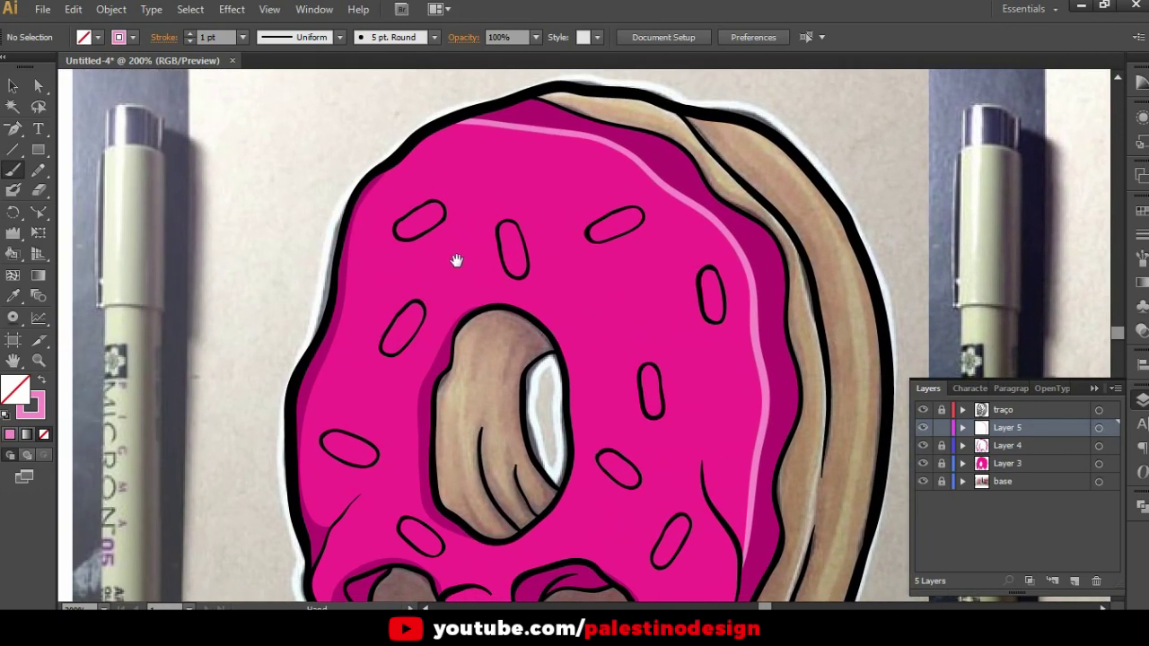
key("a")
left_click(453, 120)
scroll(451, 126, "up", 1)
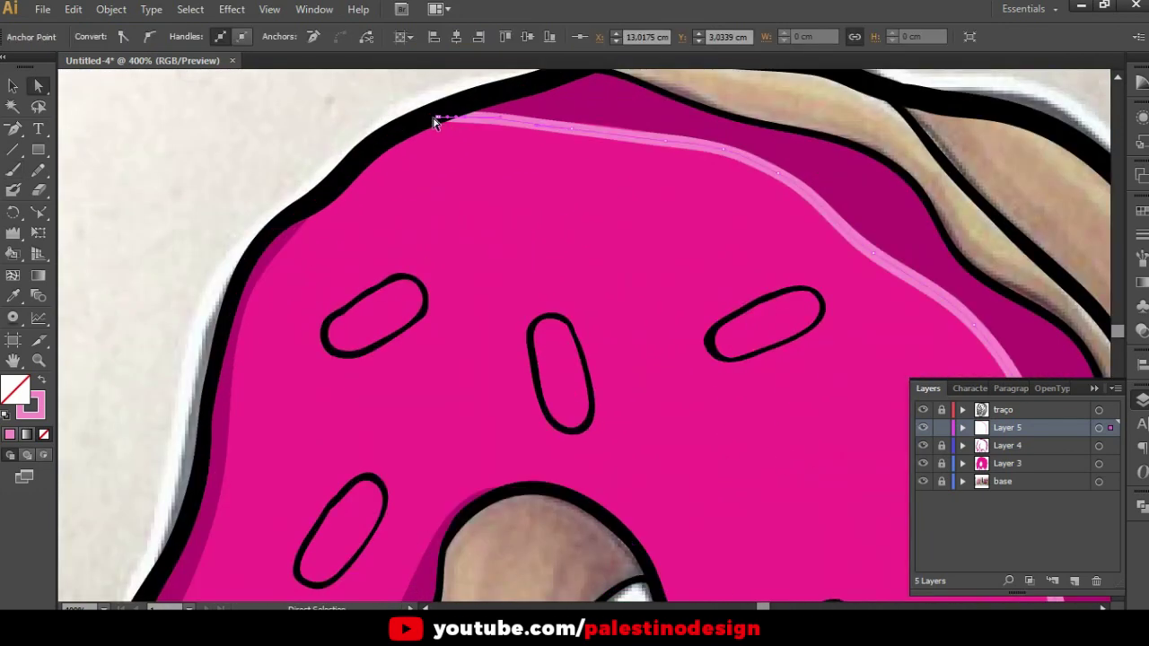
left_click_drag(434, 123, 405, 157)
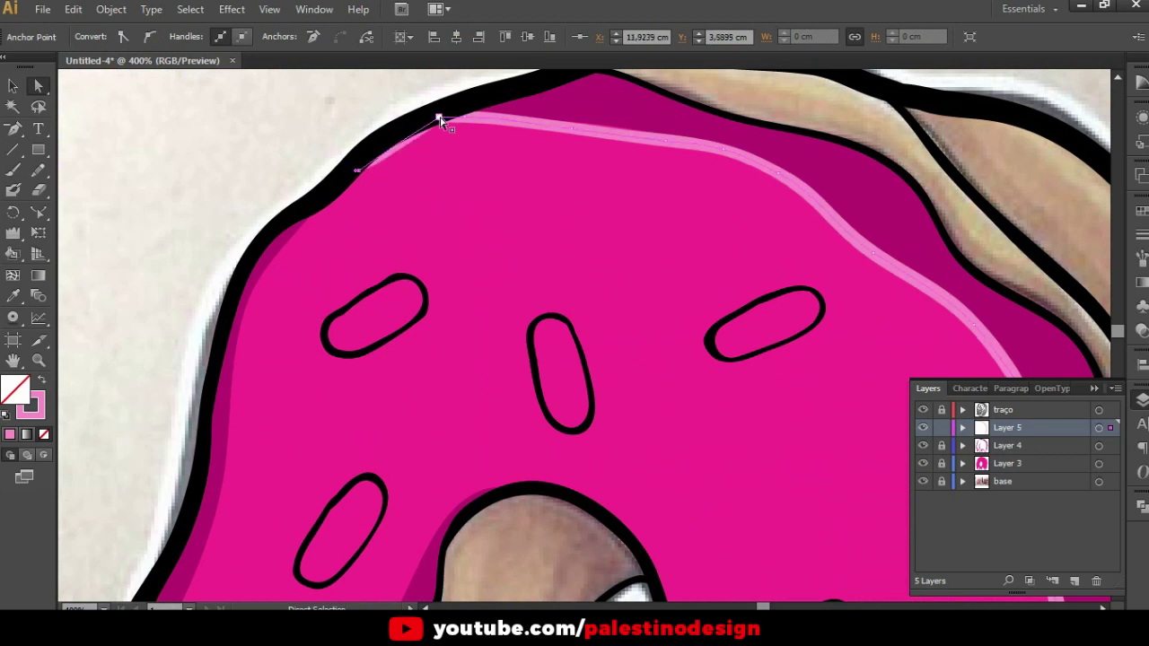
left_click(472, 208)
Restroke the black outline along the donut's upper-left edge to thicken it
scroll(472, 201, "down", 1)
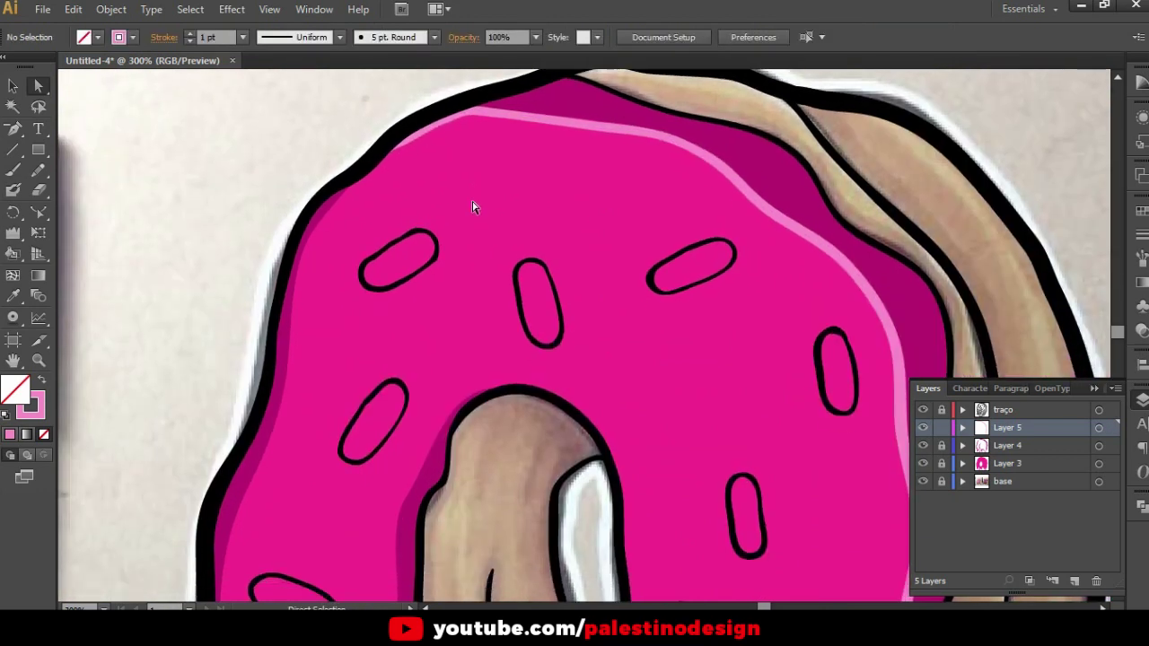
scroll(473, 209, "down", 1)
scroll(467, 233, "down", 1)
scroll(463, 260, "down", 1)
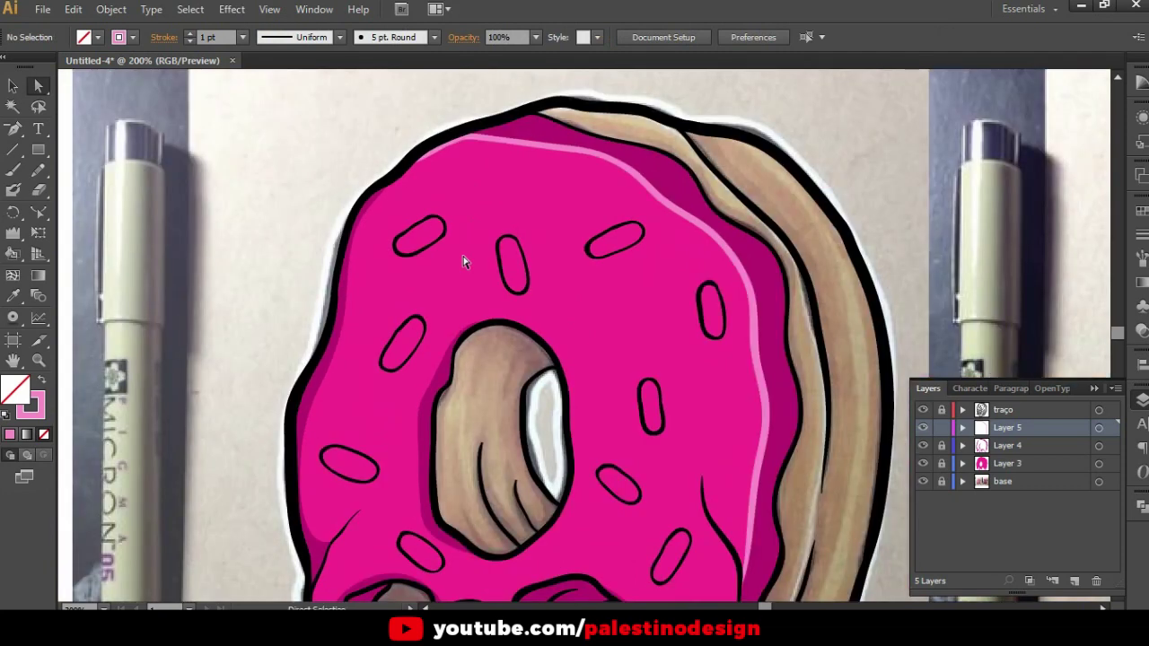
key("b")
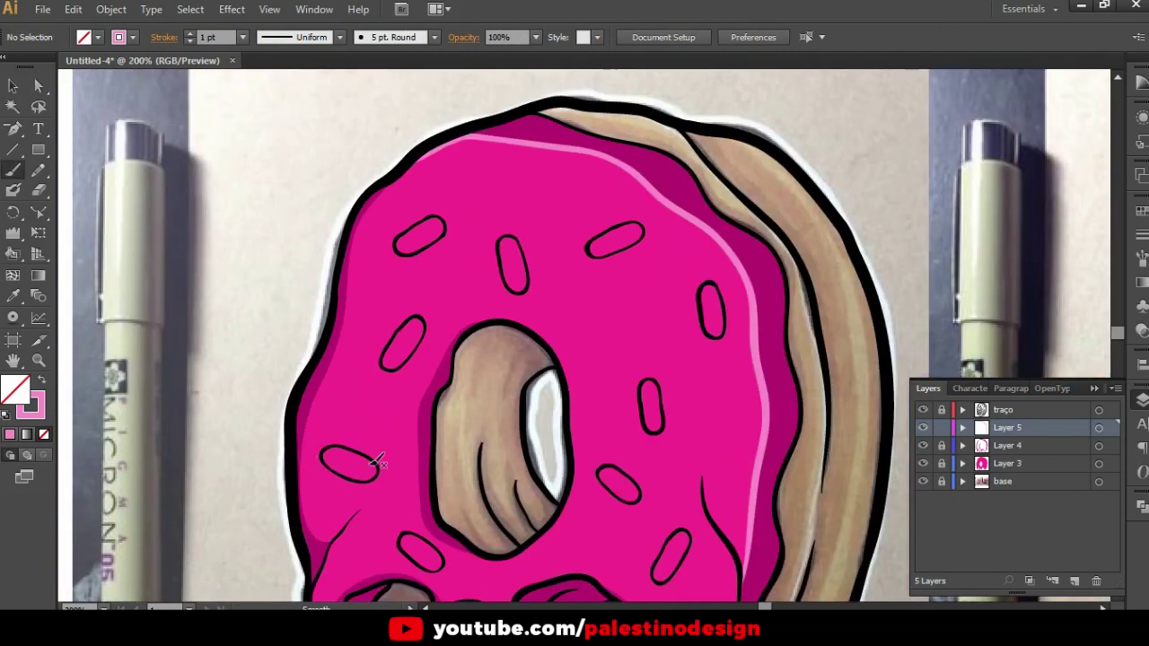
scroll(378, 461, "down", 2)
scroll(350, 503, "left", 1)
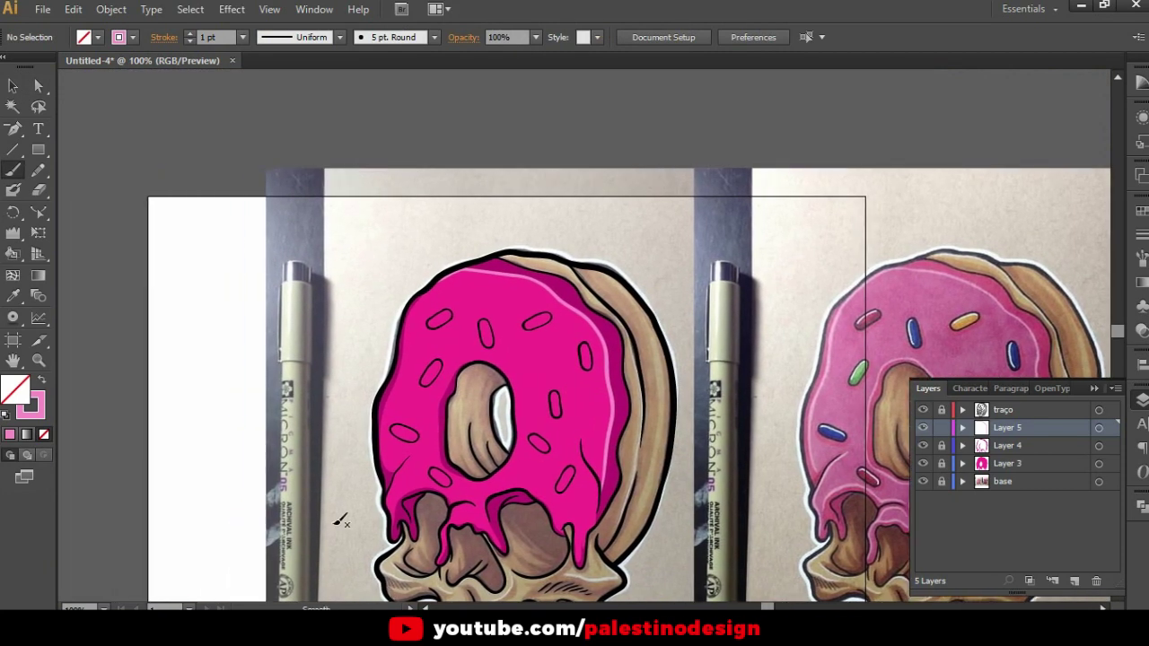
scroll(393, 410, "up", 1)
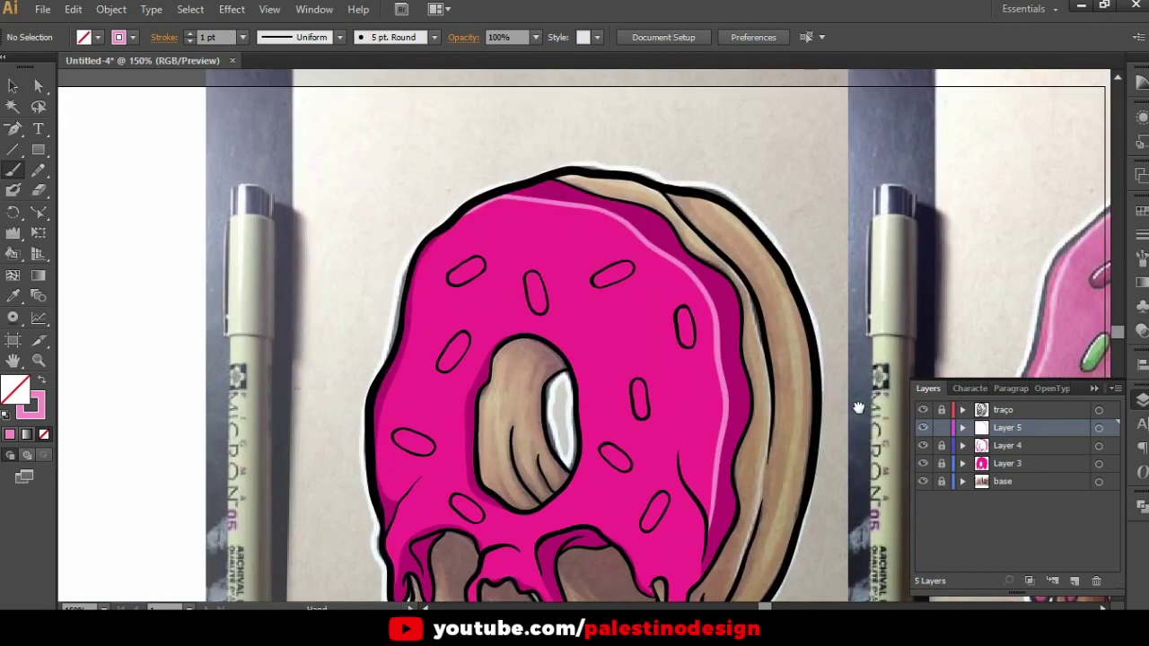
left_click_drag(858, 408, 579, 323)
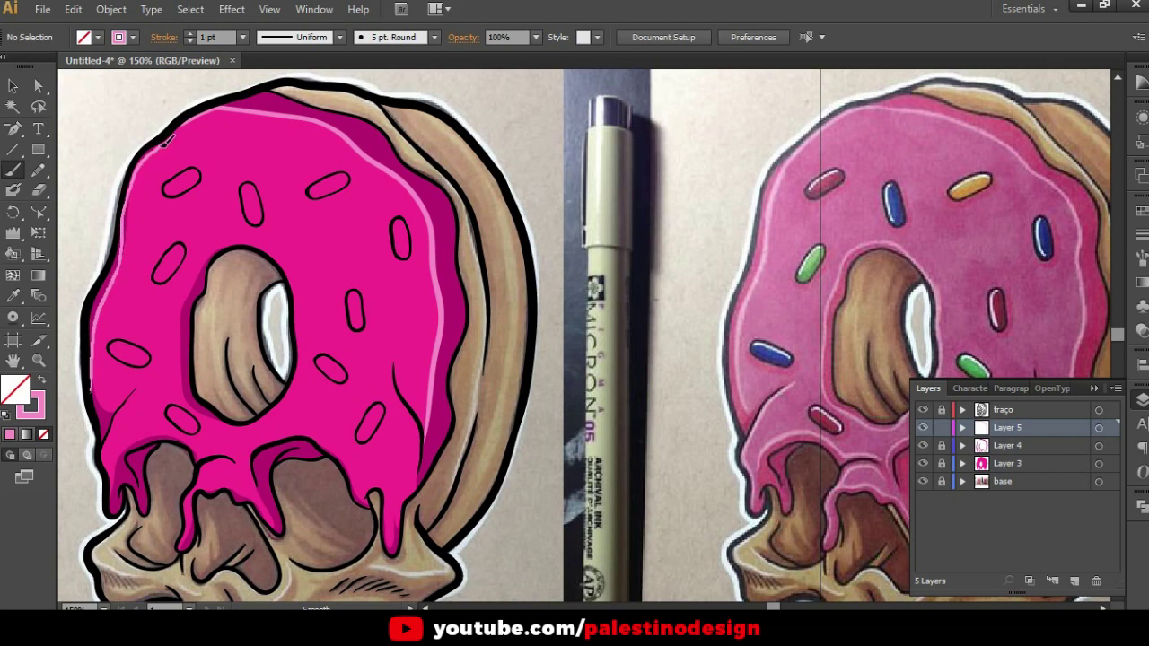
left_click_drag(184, 124, 194, 113)
Adjust an anchor on the pink rim highlight, then fit the whole artboard in view
scroll(136, 199, "up", 2)
scroll(325, 225, "up", 2)
key("a")
left_click(300, 260)
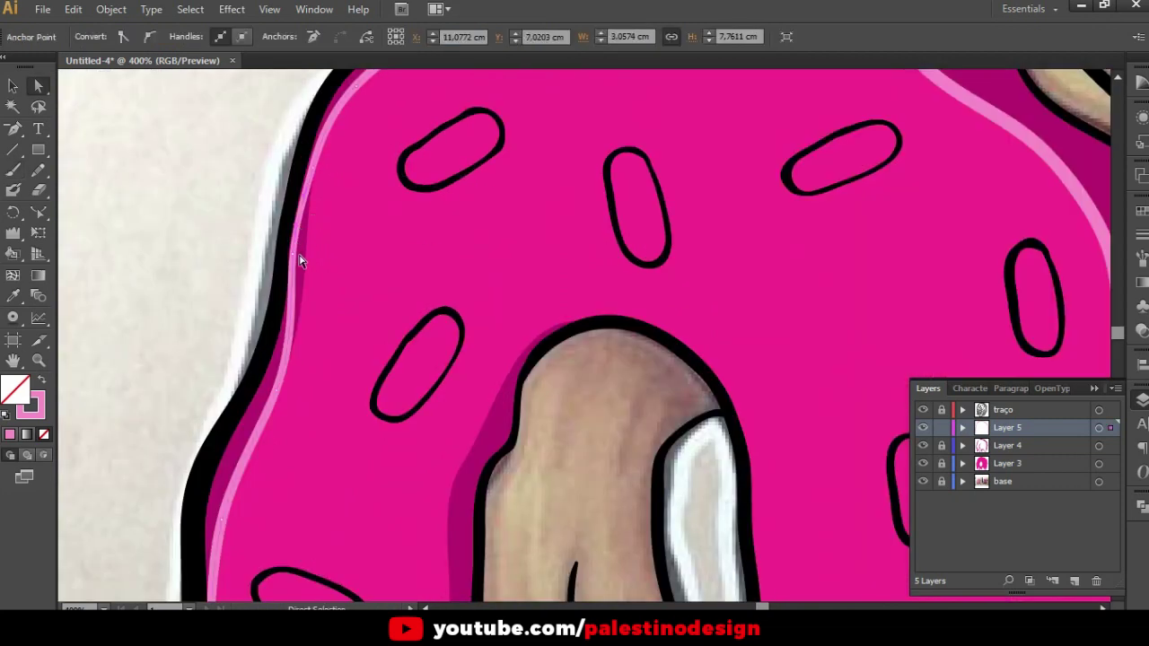
left_click(300, 256)
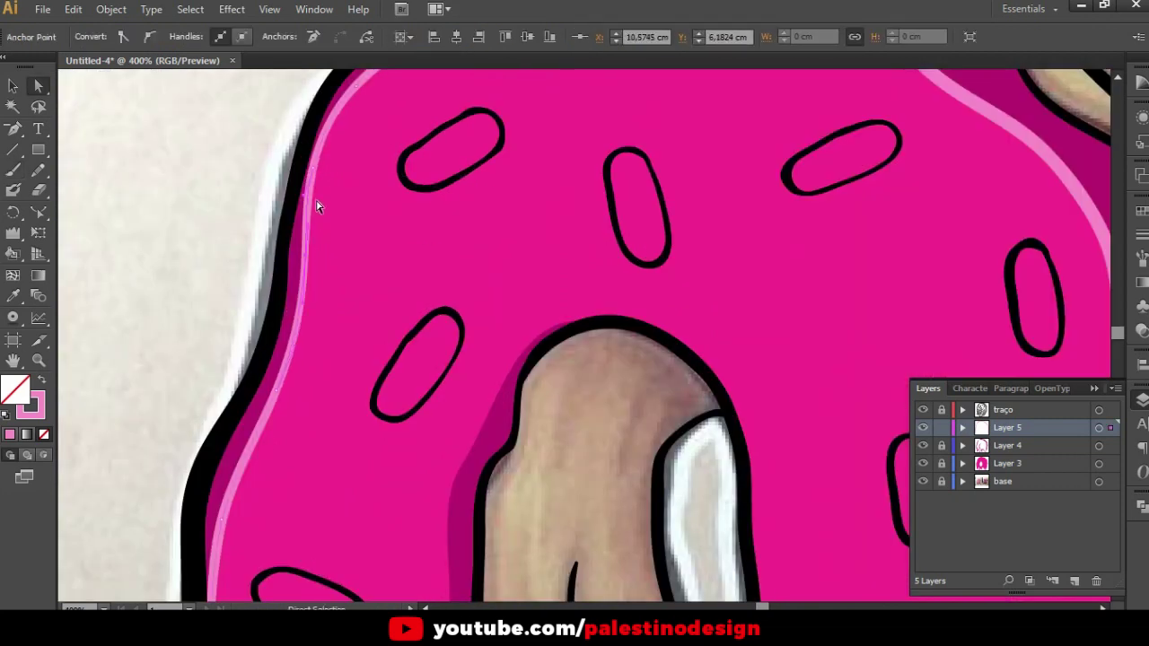
left_click_drag(322, 184, 341, 248)
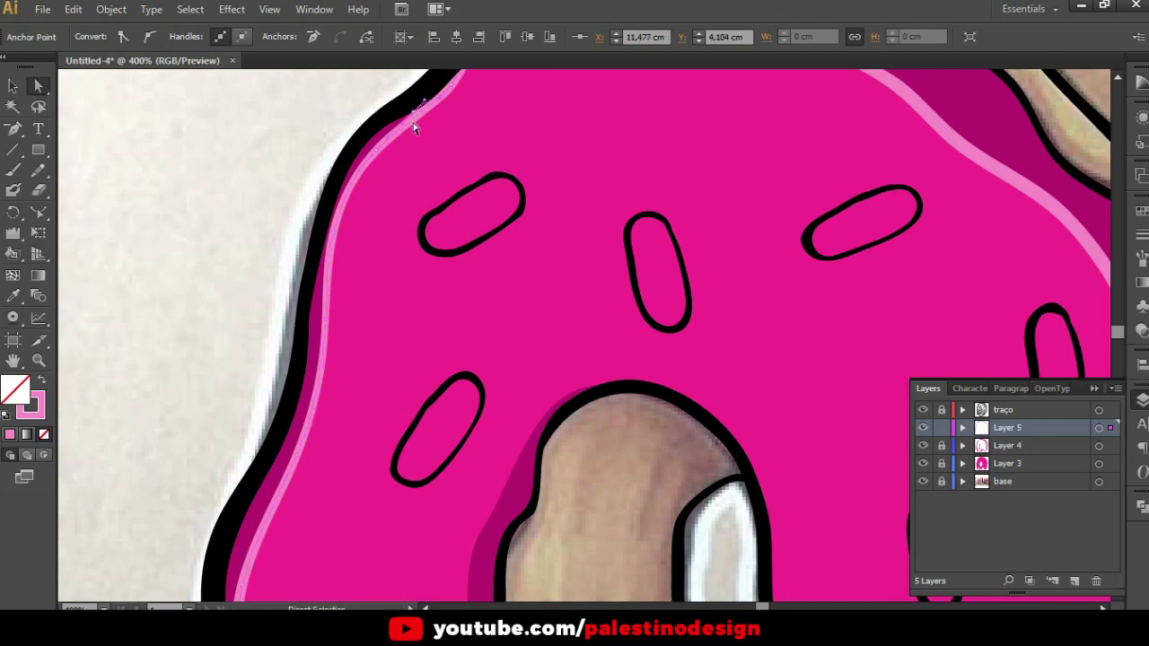
left_click(344, 239)
scroll(335, 370, "down", 2)
scroll(335, 370, "down", 2)
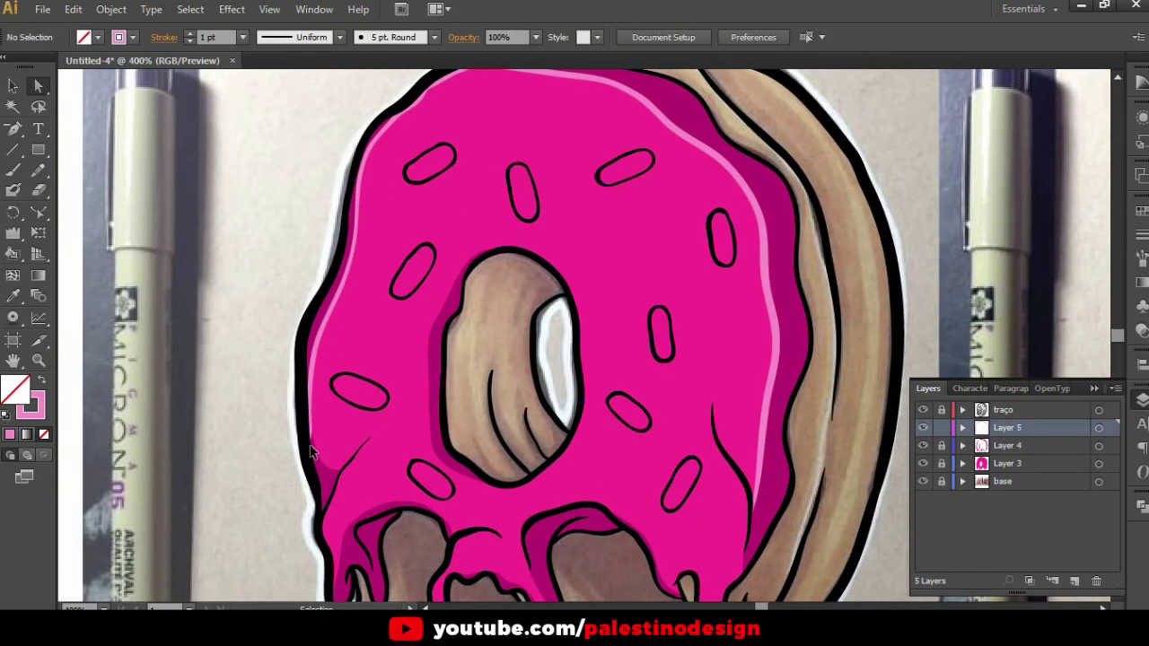
scroll(353, 367, "up", 2)
key("ctrl+1")
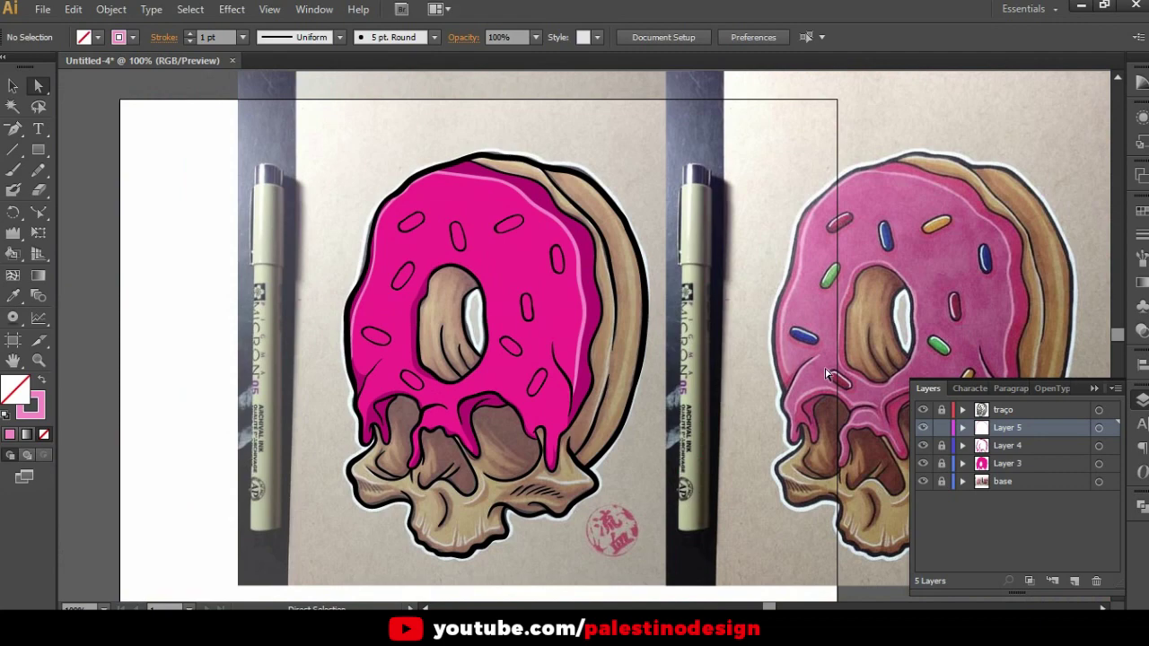
Paint a light-pink highlight down the glaze's lower-left outline
key("b")
scroll(301, 328, "up", 2)
scroll(305, 319, "up", 2)
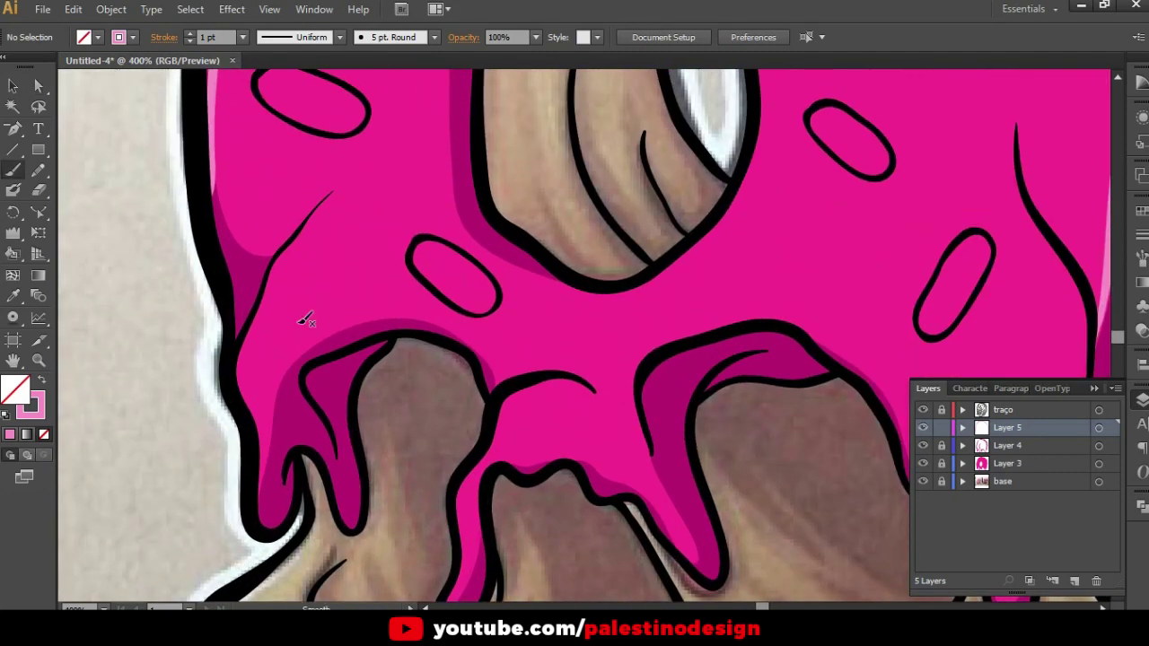
scroll(254, 307, "up", 2)
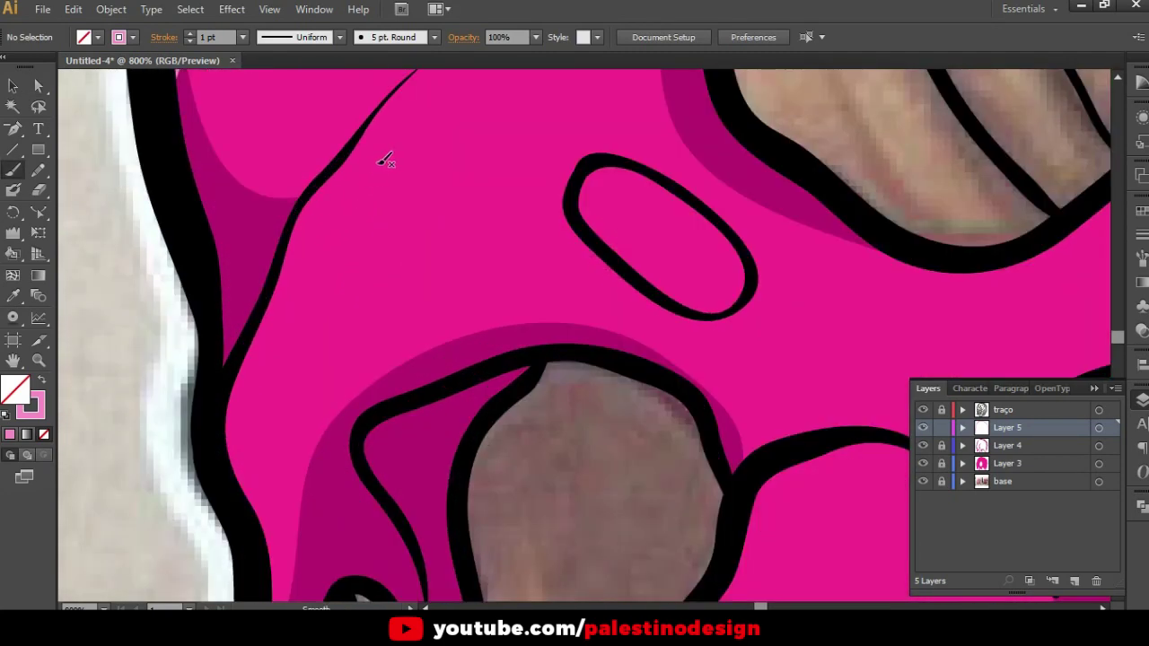
scroll(384, 153, "up", 2)
scroll(392, 150, "up", 1)
left_click_drag(417, 132, 315, 263)
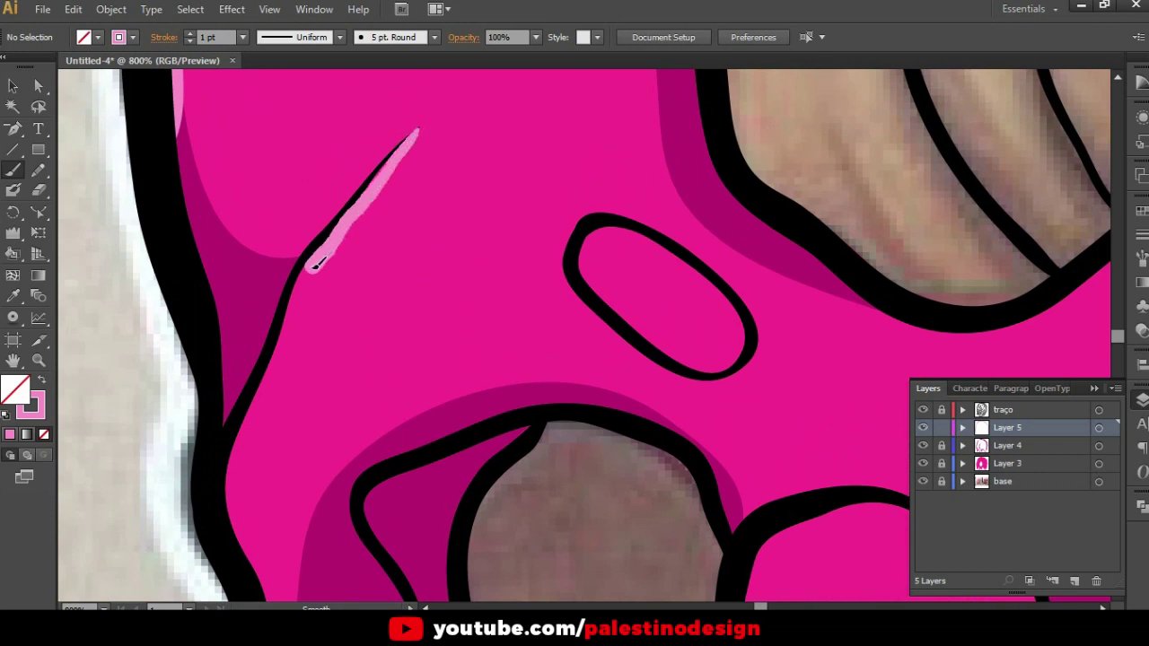
left_click_drag(315, 263, 238, 538)
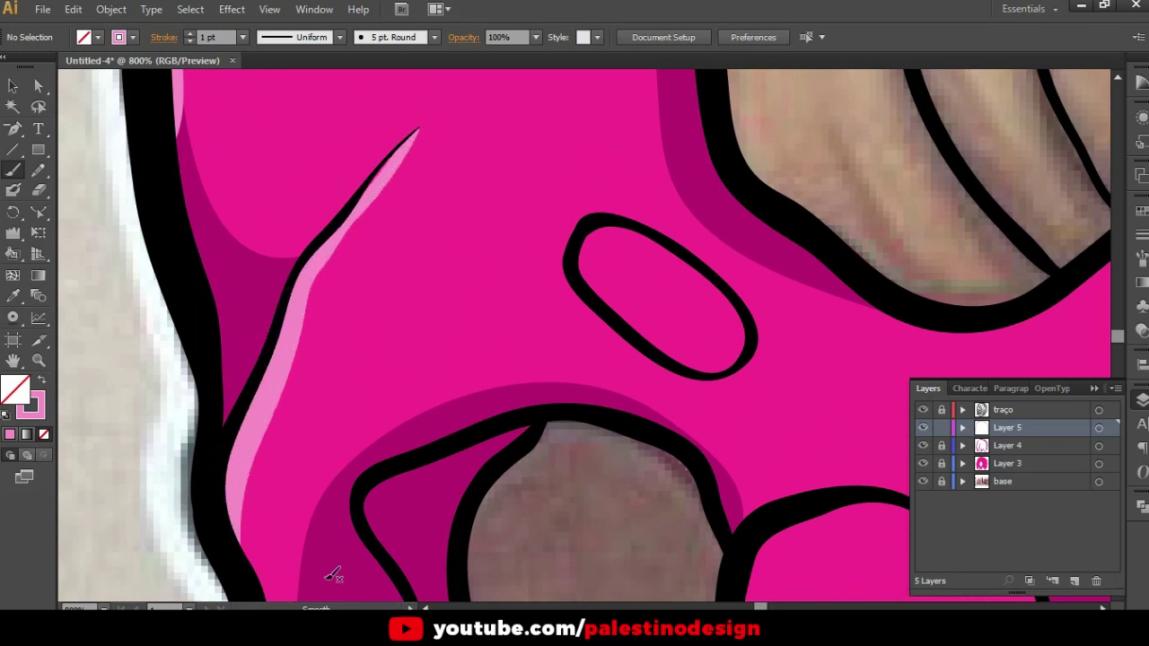
Move an anchor on the new pink highlight stroke to reshape it
scroll(377, 459, "down", 3)
scroll(386, 382, "up", 3)
scroll(377, 329, "up", 3)
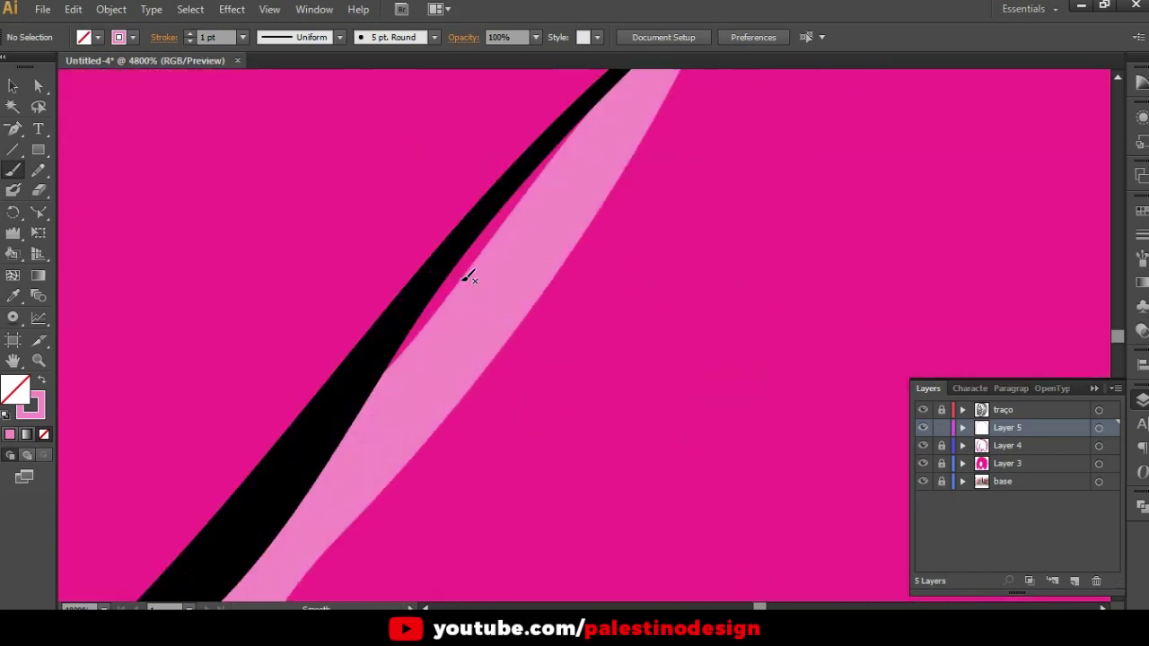
key("a")
left_click(509, 272)
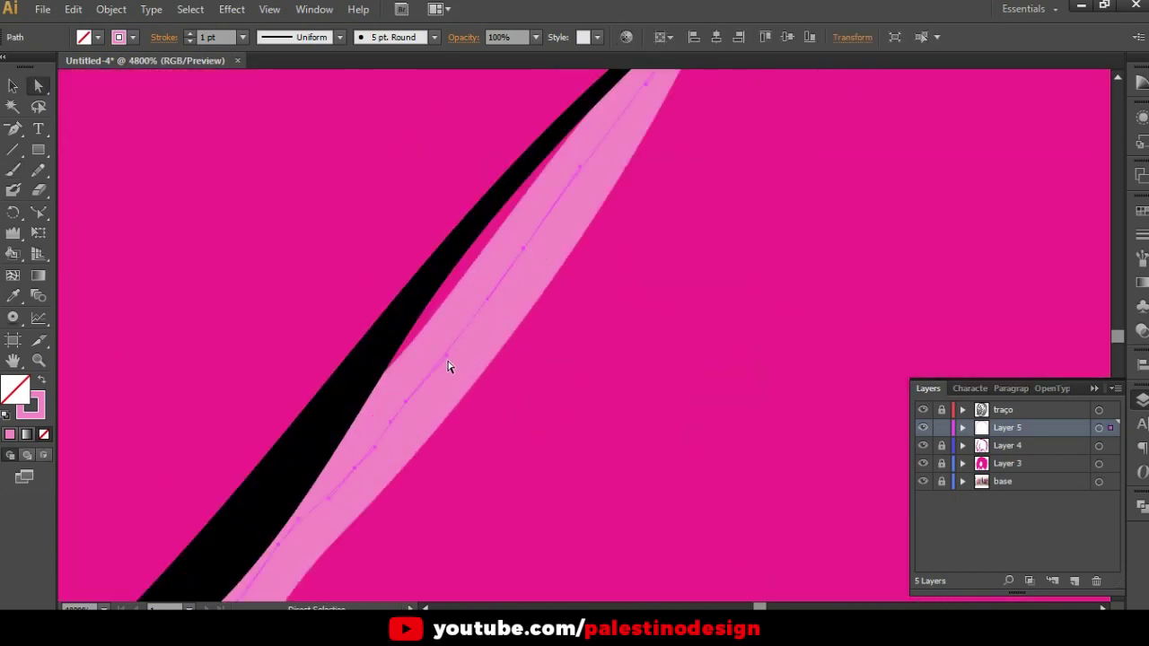
left_click_drag(524, 252, 511, 236)
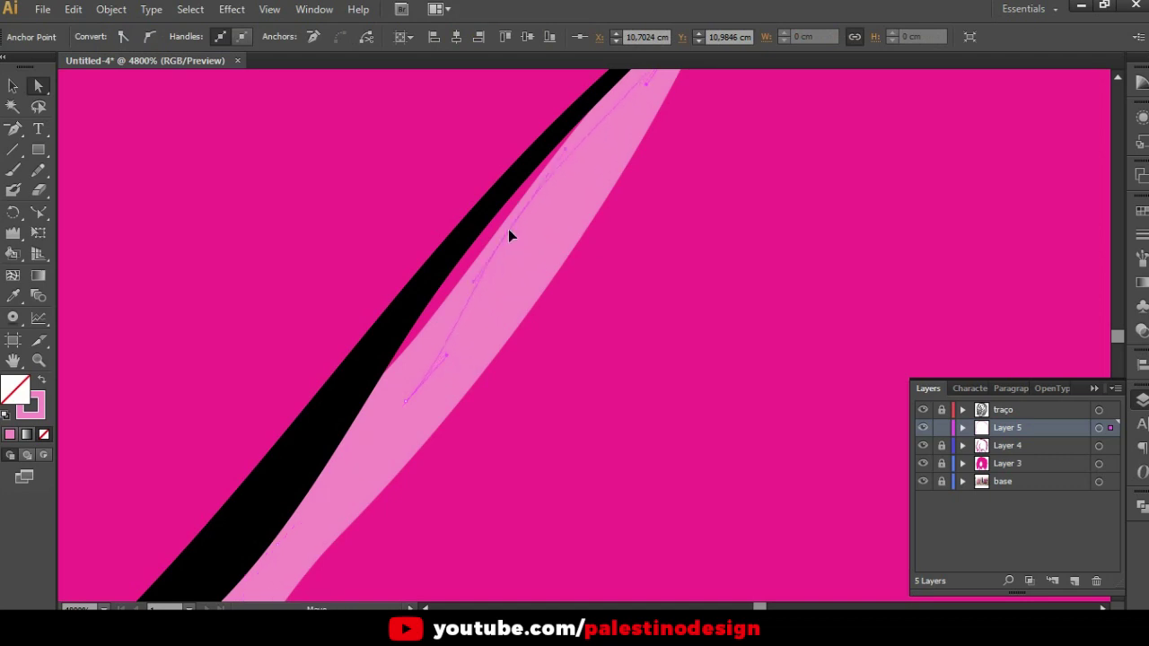
Paint a light-pink highlight up the central glaze drip
scroll(499, 332, "down", 4)
scroll(500, 332, "down", 2)
scroll(500, 329, "down", 2)
scroll(469, 454, "up", 1)
scroll(454, 446, "up", 1)
scroll(454, 446, "down", 2)
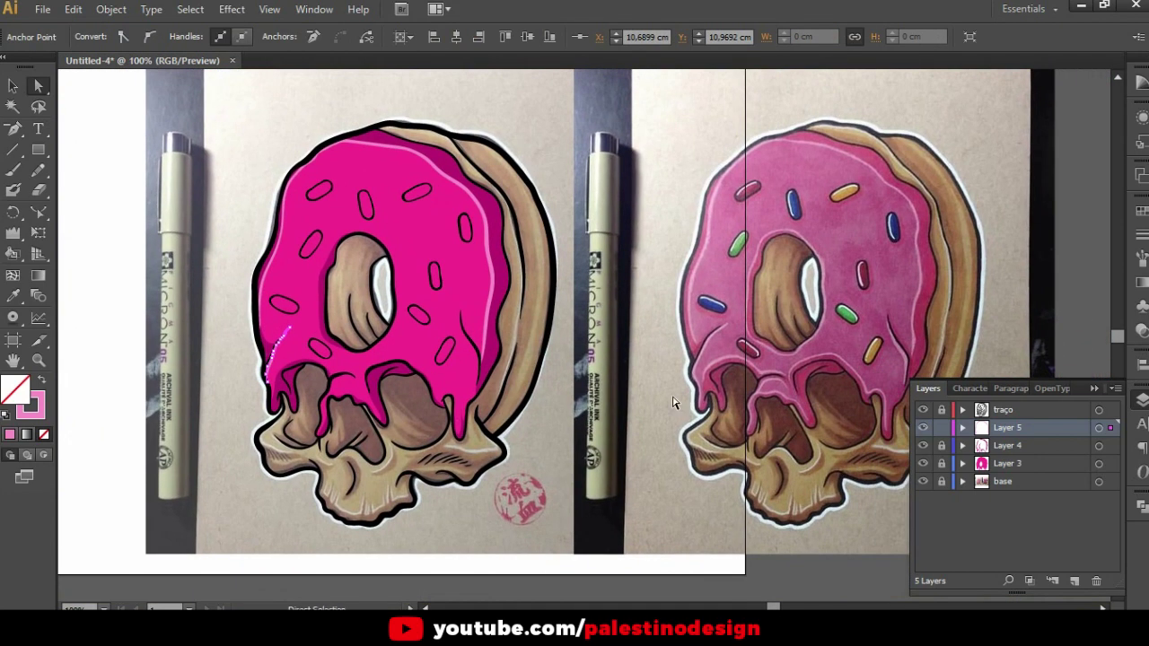
scroll(274, 429, "up", 1)
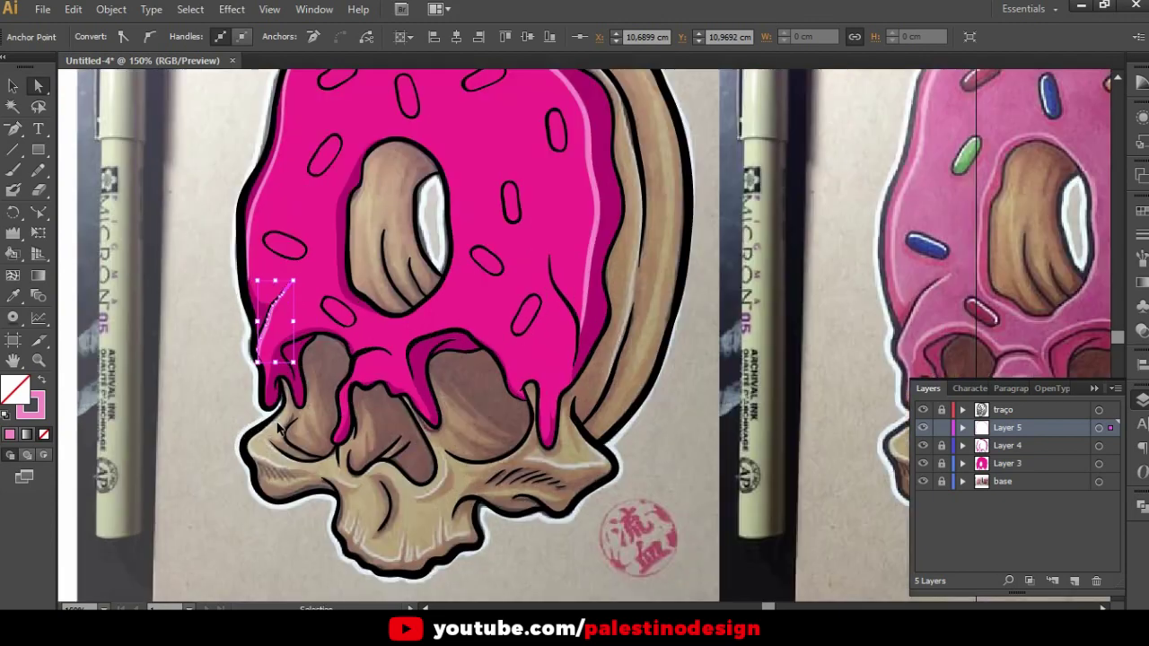
scroll(265, 427, "up", 1)
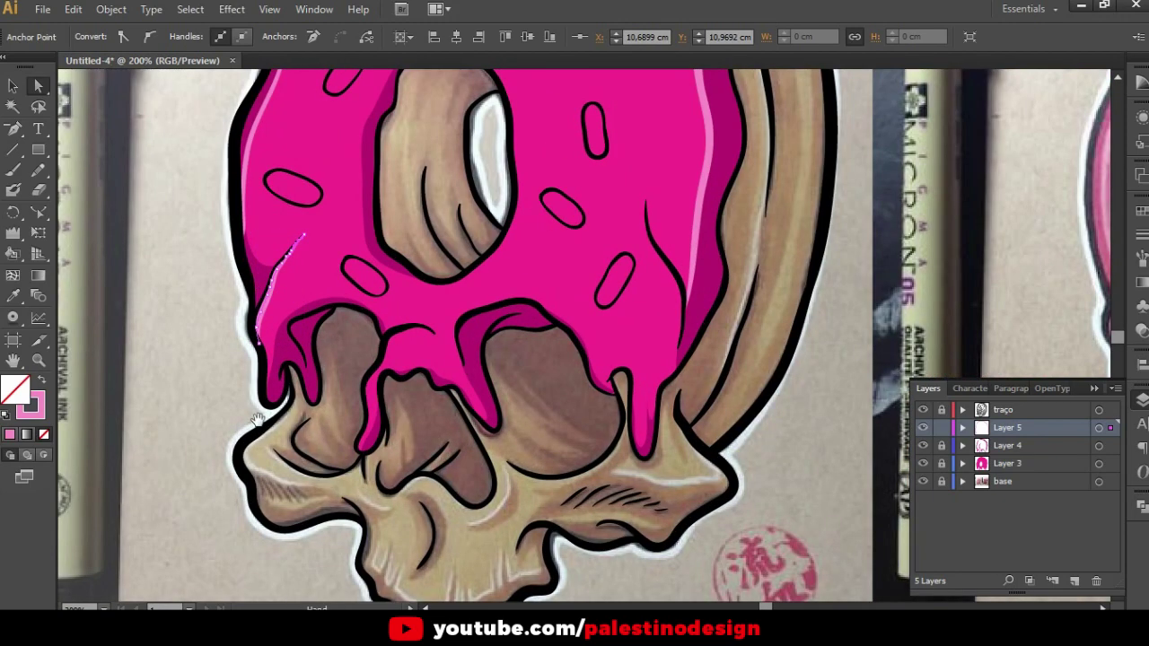
left_click_drag(550, 412, 349, 348)
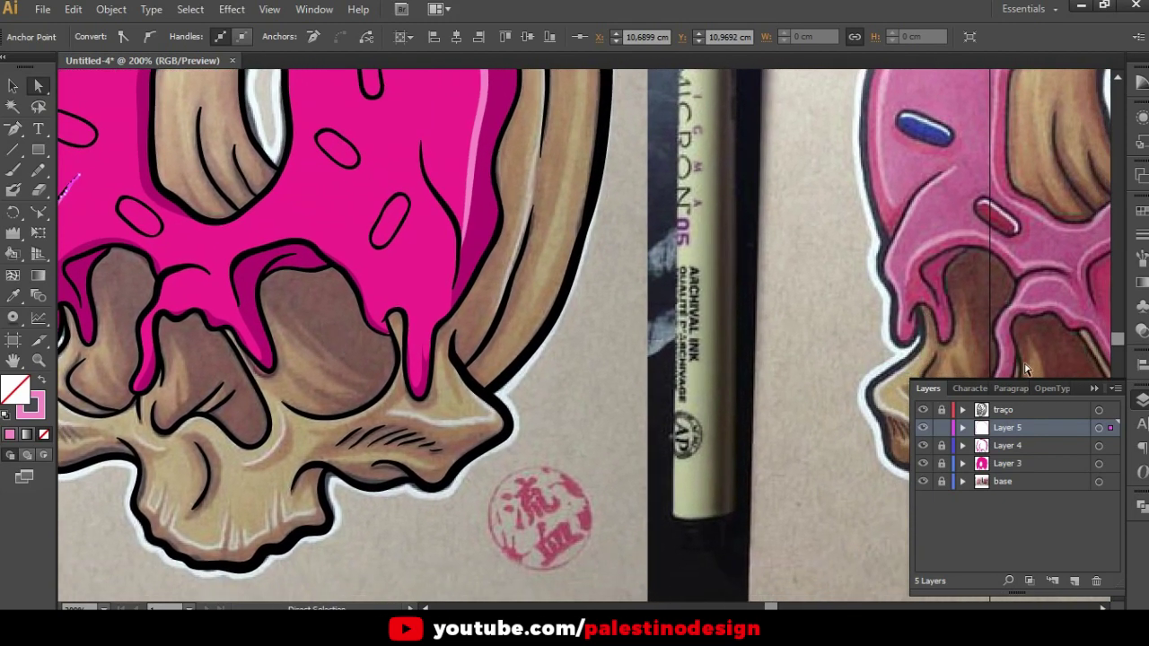
left_click(1079, 388)
left_click_drag(452, 394, 401, 396)
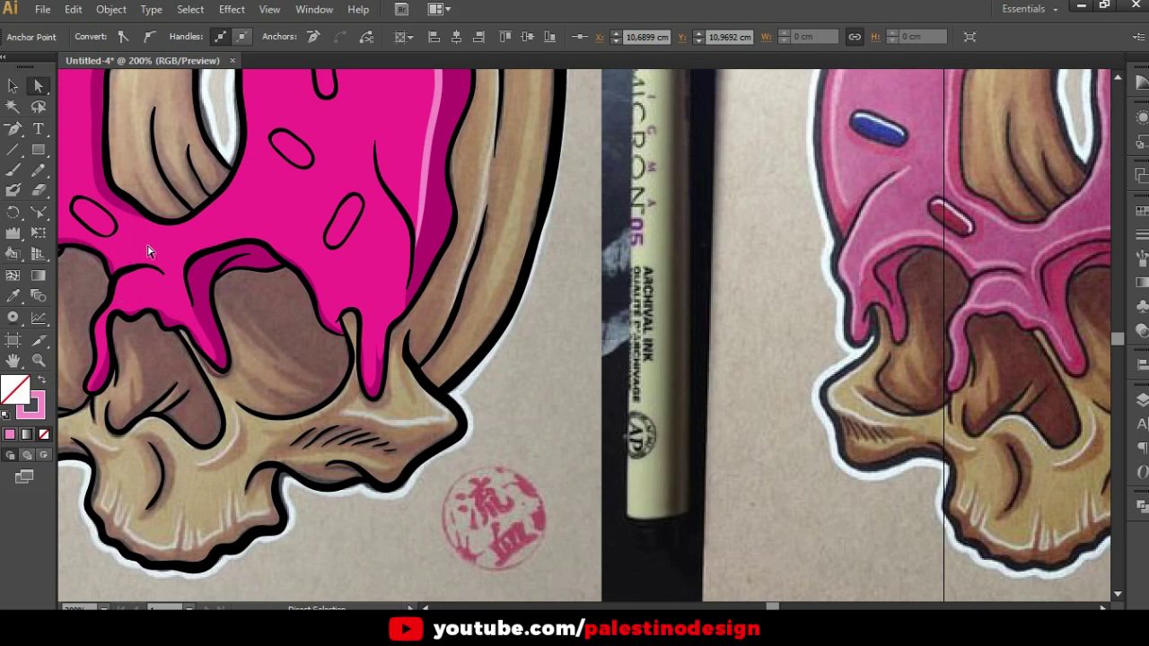
scroll(359, 296, "up", 3)
key("b")
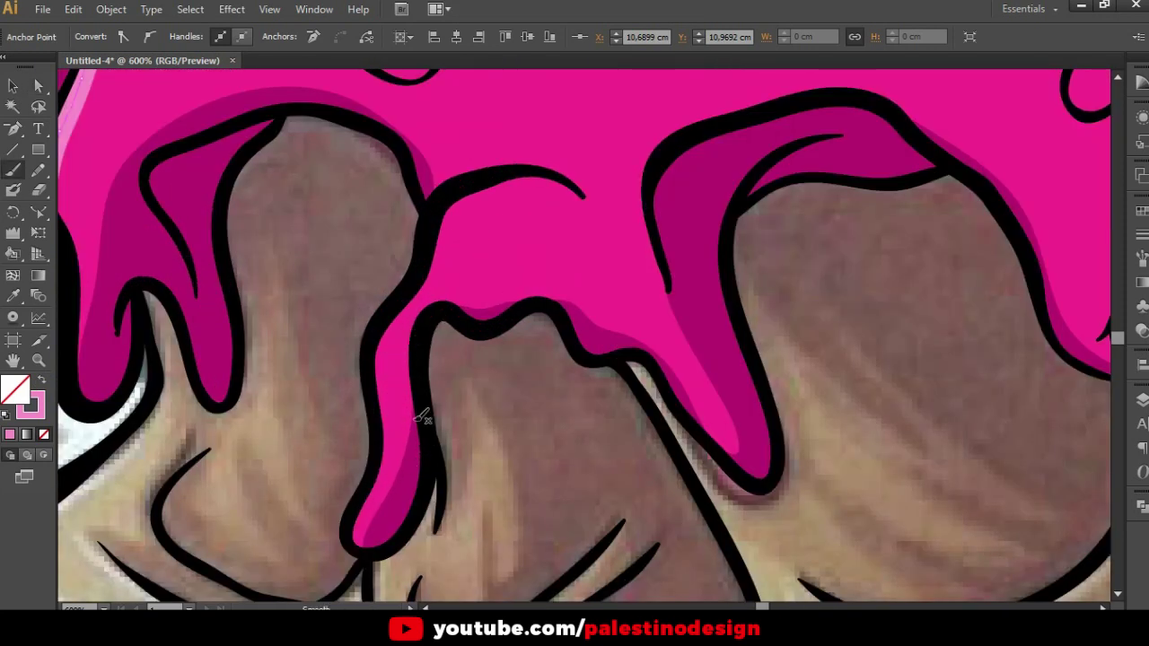
mouse_move(378, 518)
left_mouse_down()
mouse_move(416, 416)
mouse_move(414, 329)
mouse_move(451, 300)
mouse_move(549, 297)
mouse_move(649, 335)
mouse_move(711, 422)
left_mouse_up()
Add a light-pink highlight along the drip's top edge
key("ctrl+minus")
key("ctrl+minus")
key("ctrl+minus")
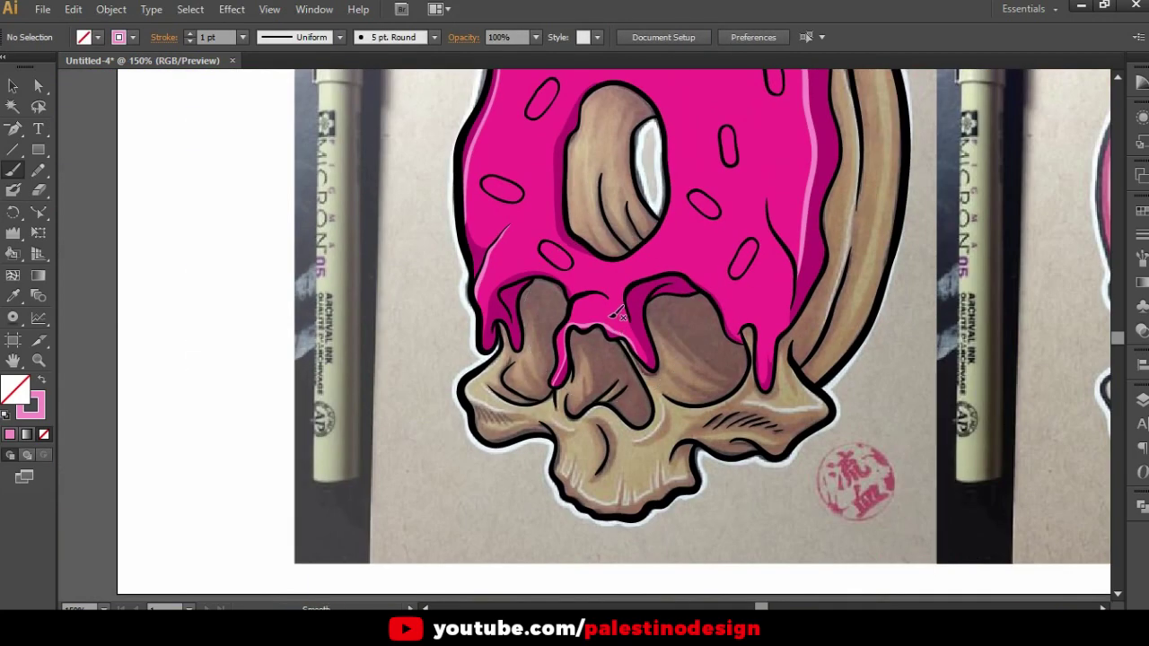
left_click_drag(548, 303, 506, 303)
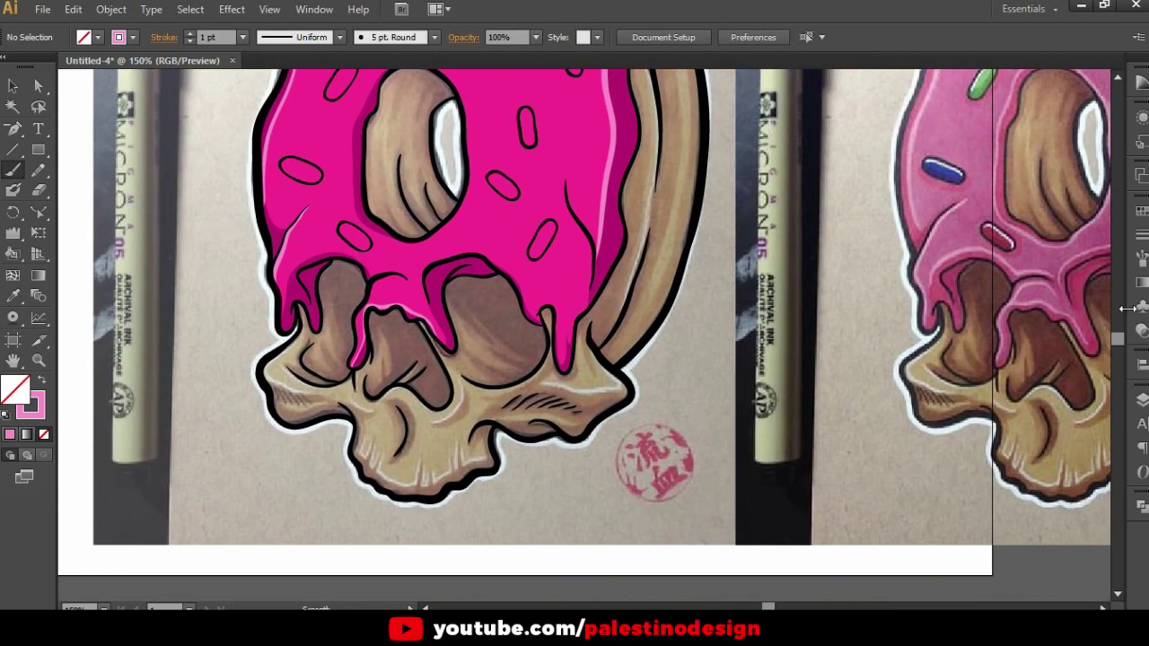
scroll(408, 260, "up", 3)
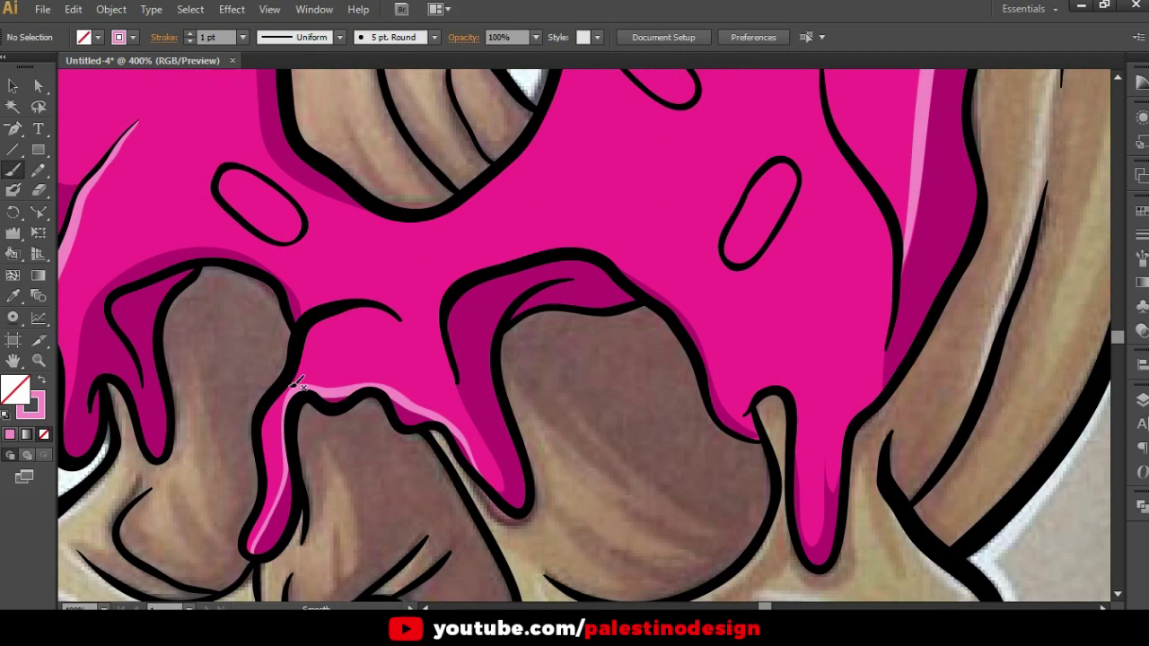
left_click_drag(333, 319, 400, 316)
Zoom out to the whole glaze and hide Layer 3's magenta fill
key("ctrl+minus")
key("ctrl+minus")
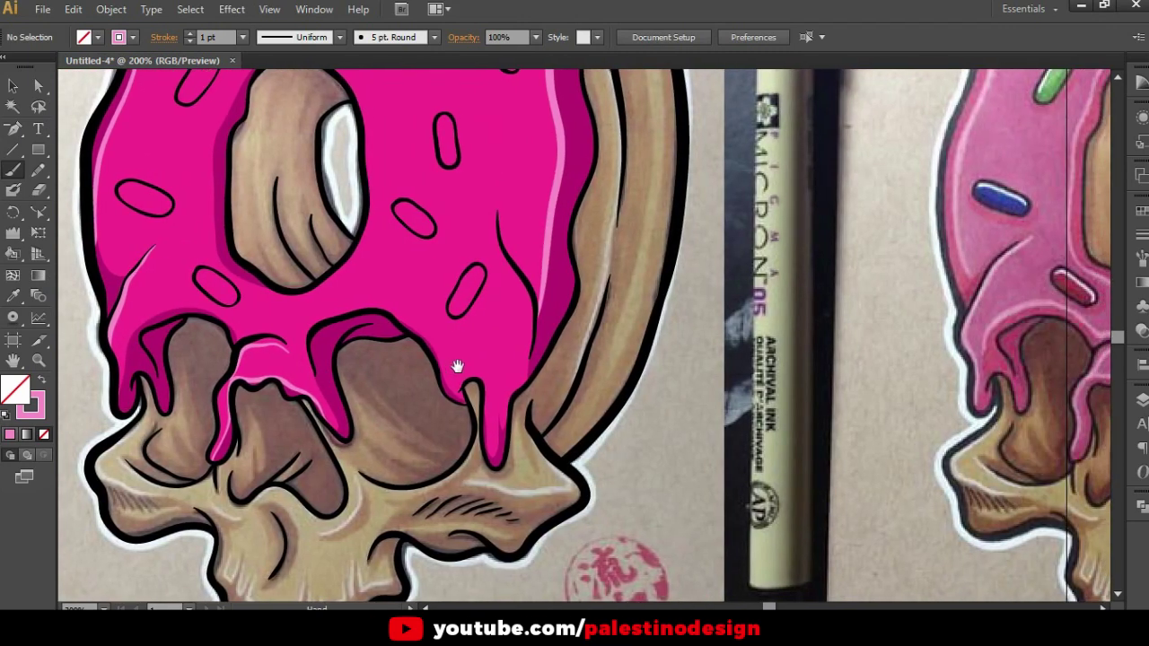
left_click_drag(457, 366, 440, 363)
left_click_drag(282, 333, 300, 341)
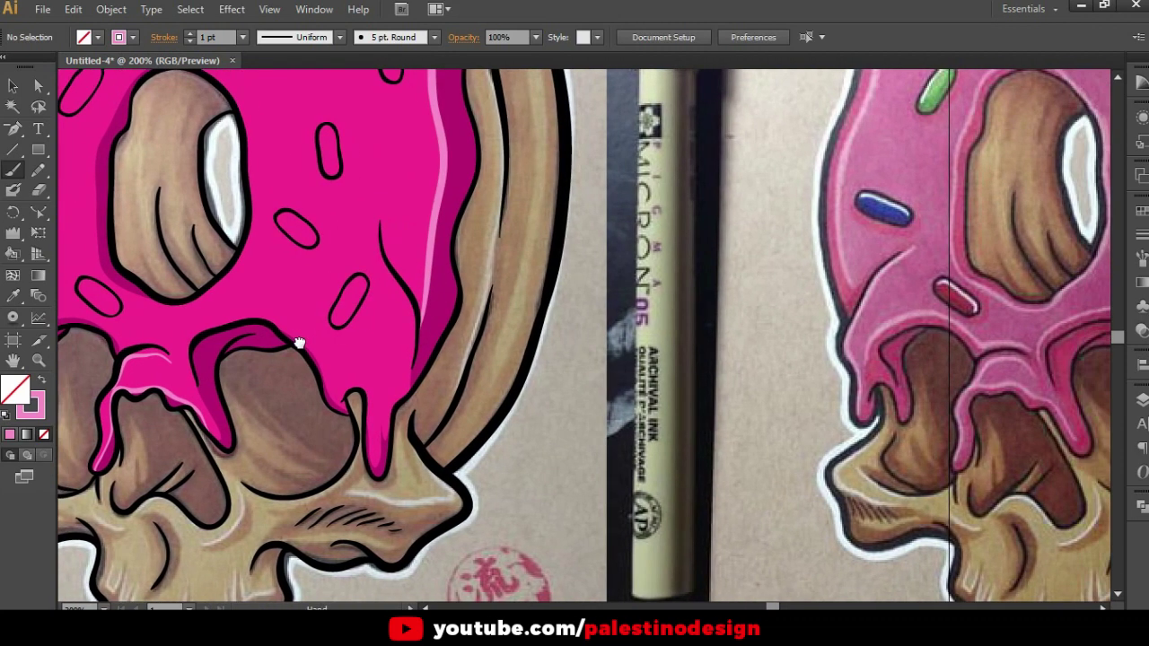
left_click_drag(422, 331, 585, 336)
key("ctrl+minus")
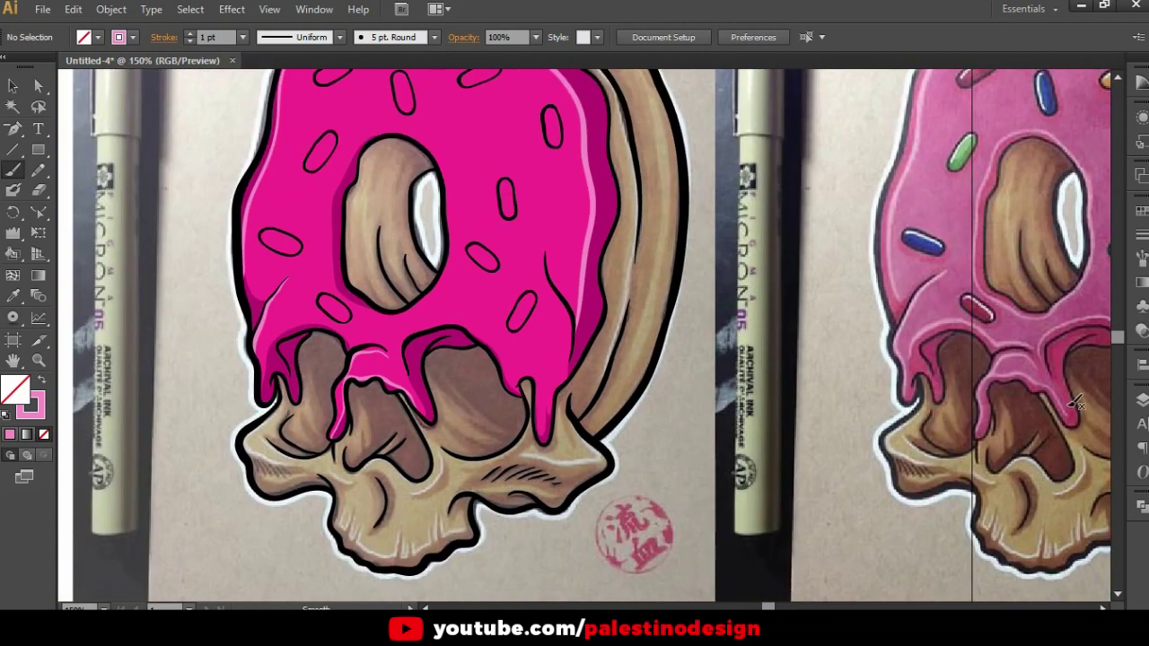
left_click(1140, 400)
left_click(922, 464)
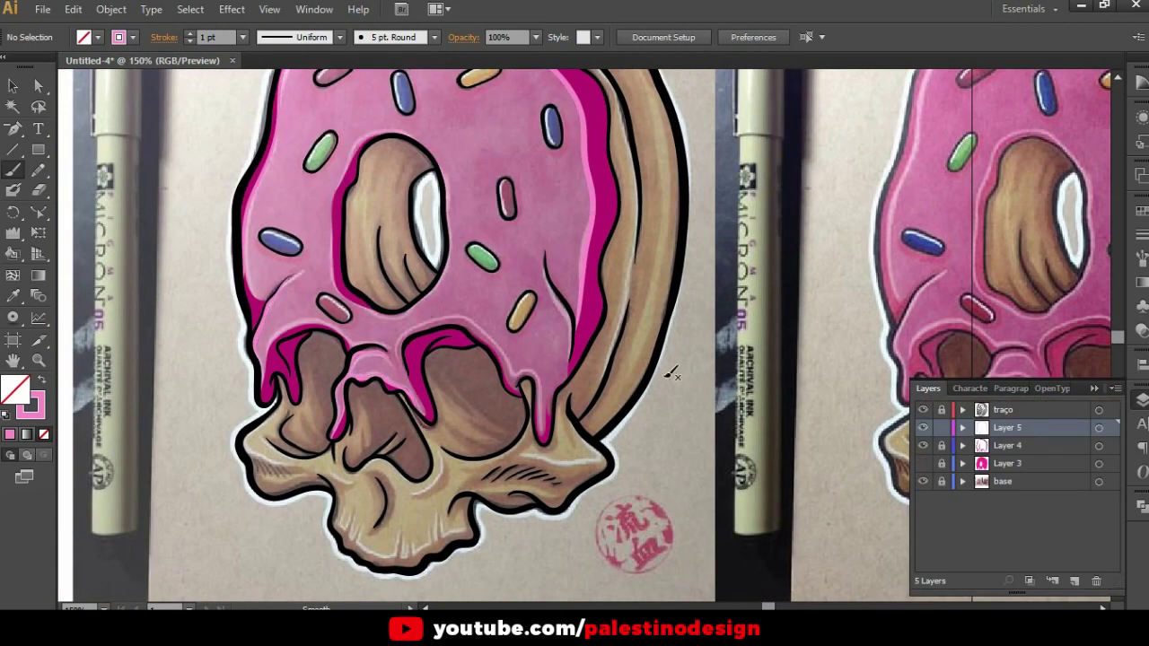
Paint light-pink highlights along the left drip, upper glaze edge and right drip
scroll(305, 336, "up", 3)
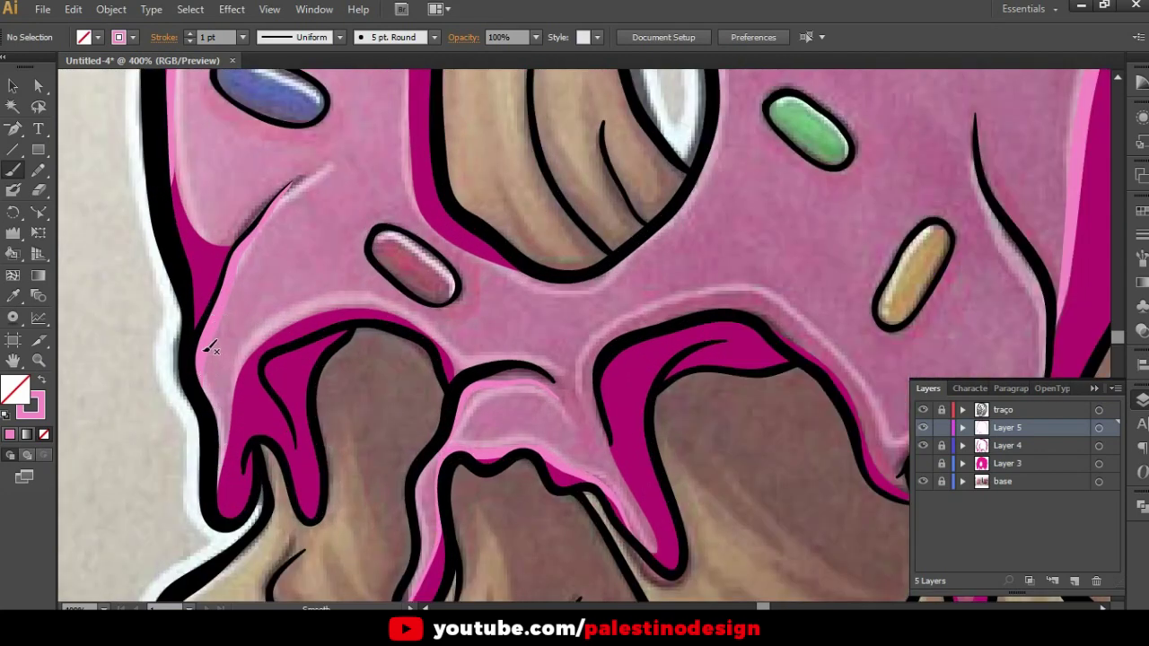
mouse_move(215, 483)
left_mouse_down()
mouse_move(247, 357)
mouse_move(434, 334)
mouse_move(454, 360)
left_mouse_up()
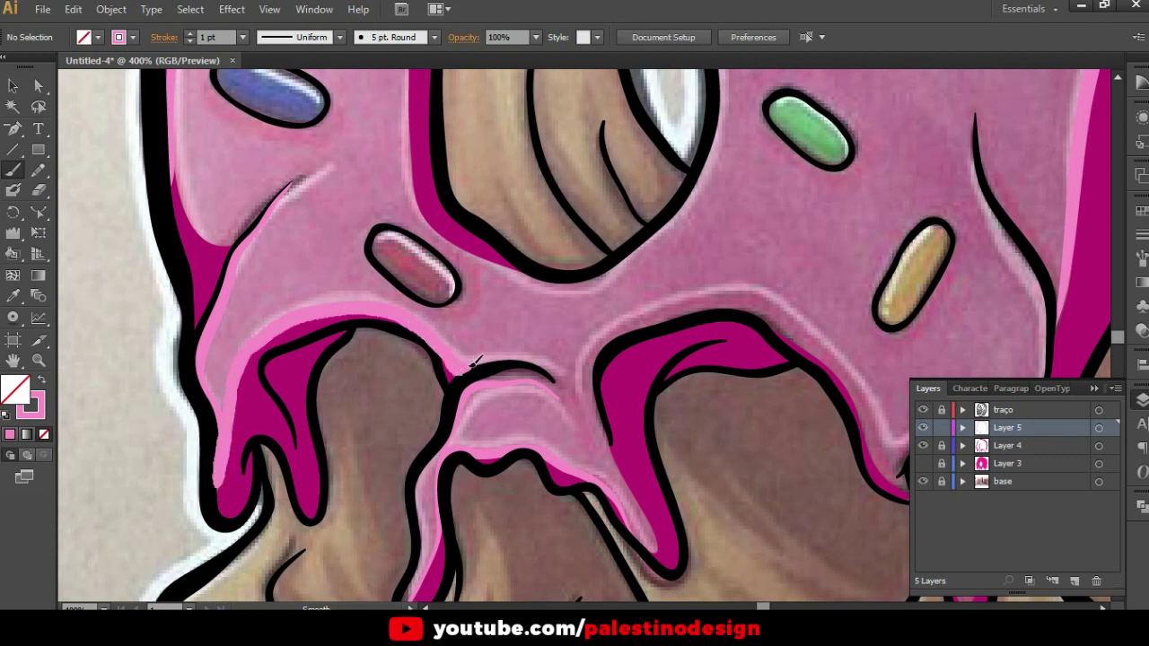
mouse_move(539, 362)
left_mouse_down()
mouse_move(554, 378)
mouse_move(538, 390)
mouse_move(328, 359)
mouse_move(324, 346)
left_mouse_up()
mouse_move(360, 307)
left_mouse_down()
mouse_move(415, 282)
mouse_move(495, 269)
mouse_move(587, 323)
mouse_move(621, 392)
mouse_move(707, 479)
mouse_move(720, 567)
left_mouse_up()
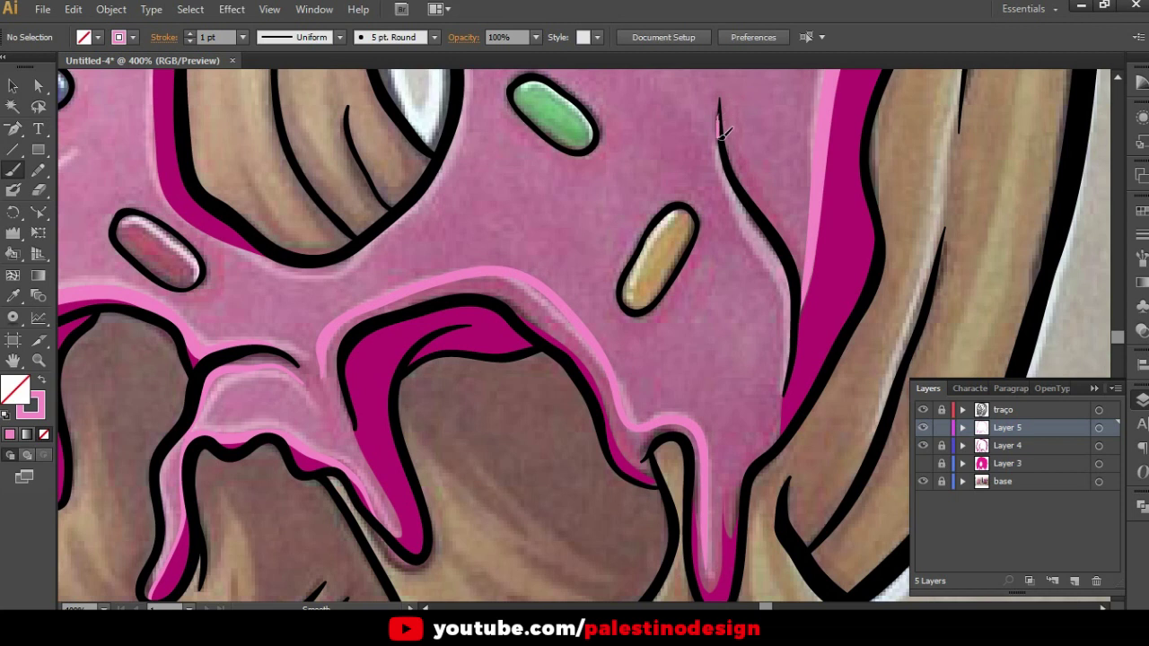
left_click_drag(727, 164, 792, 274)
mouse_move(736, 189)
left_mouse_down()
mouse_move(786, 270)
mouse_move(798, 362)
left_mouse_up()
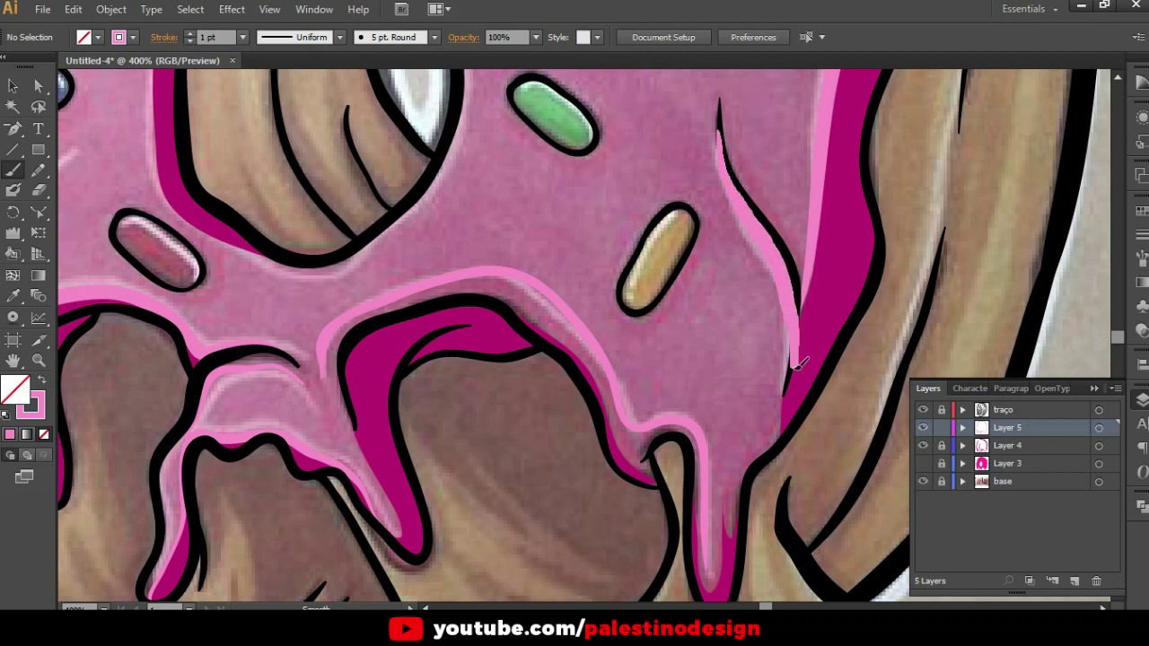
Delete the right drip highlight's bottom anchor and reshape its curve to fit the edge
left_click(829, 311, "ctrl")
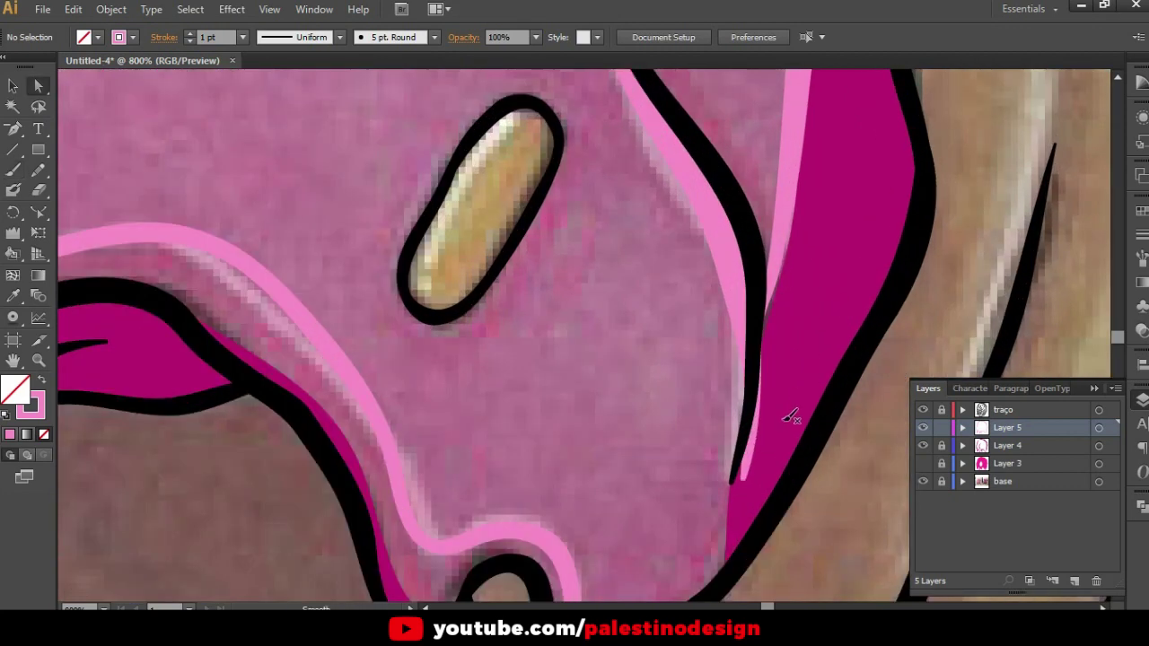
left_click(744, 478, "ctrl")
left_click(744, 484)
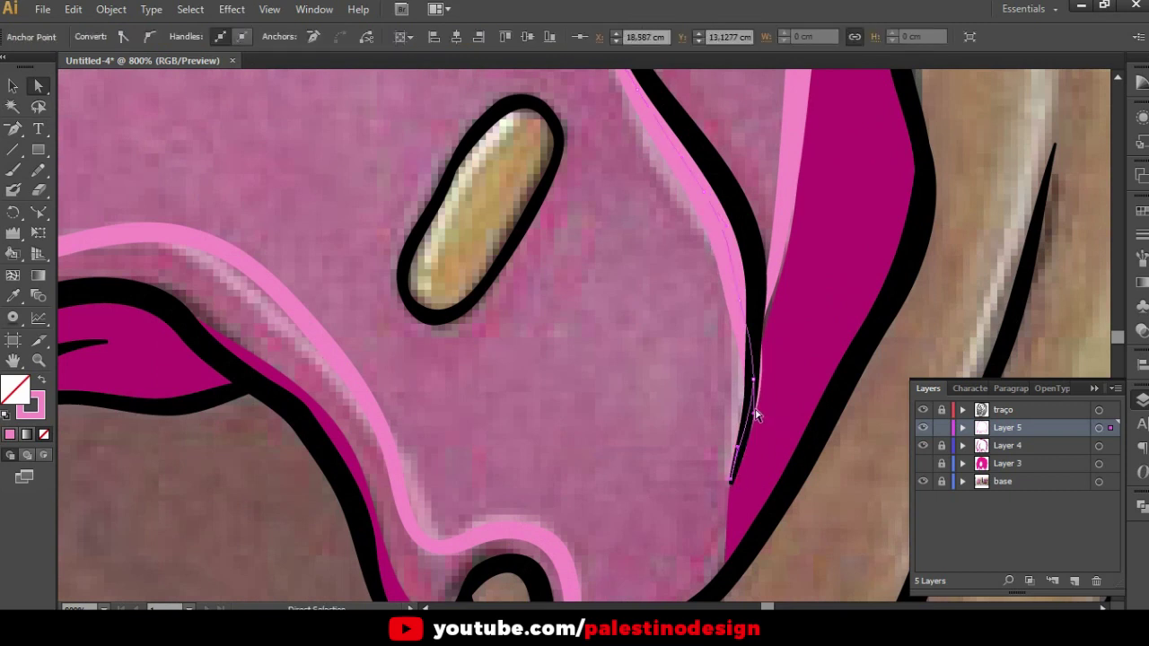
key("Delete")
left_click_drag(756, 352, 752, 378)
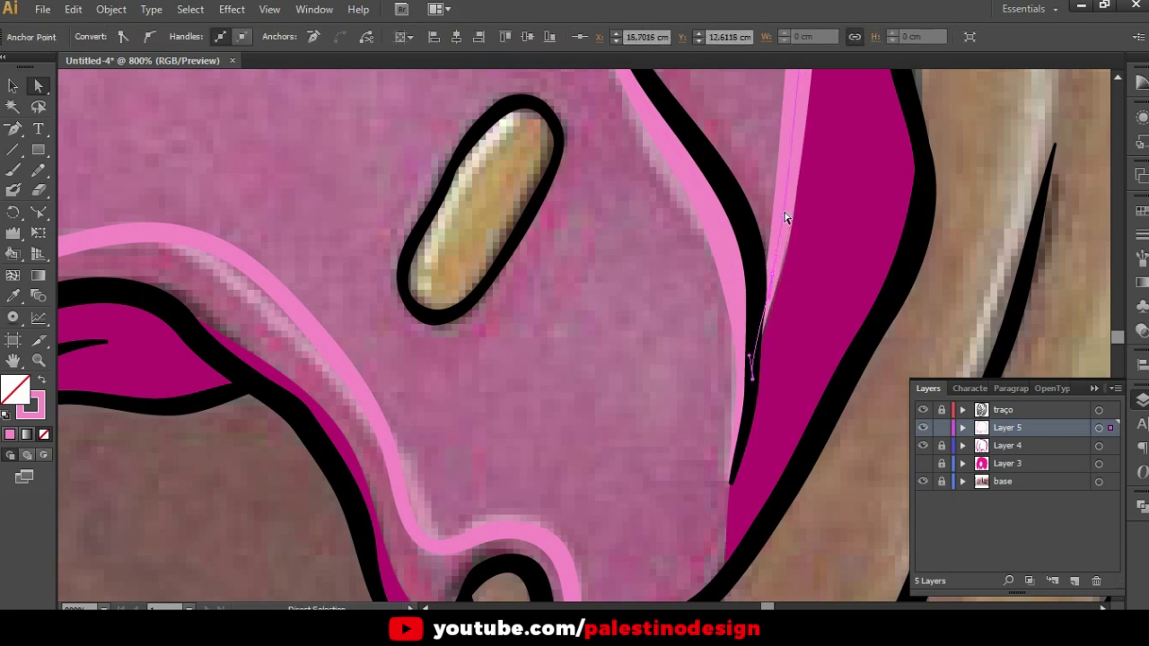
left_click_drag(783, 220, 777, 274)
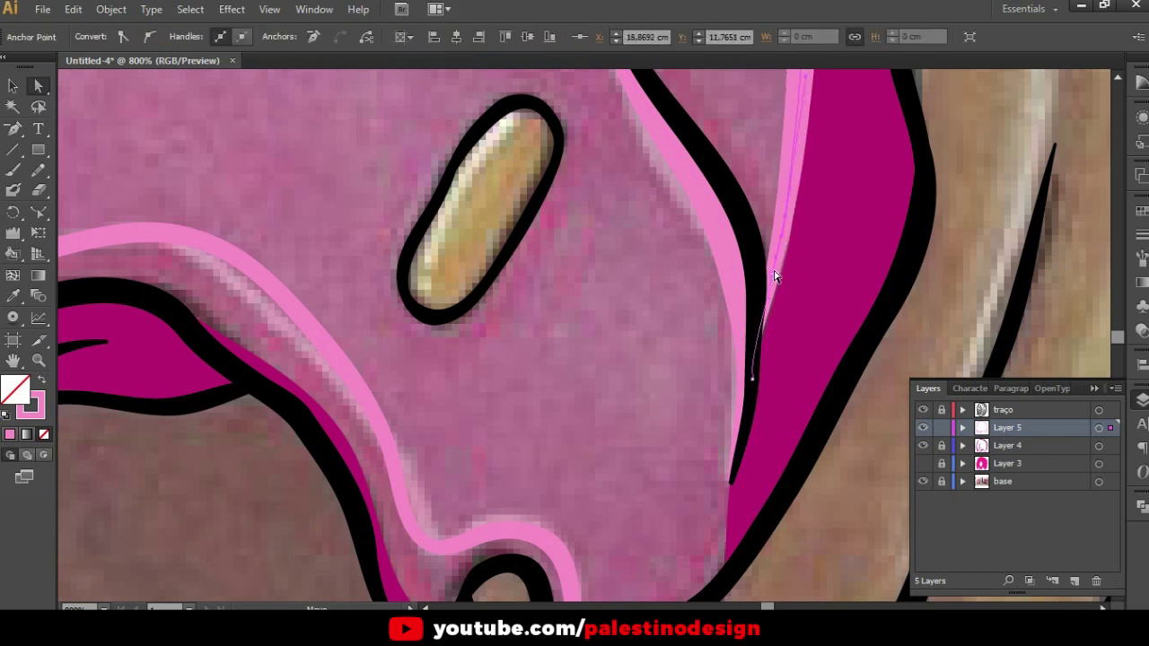
left_click_drag(761, 334, 774, 282)
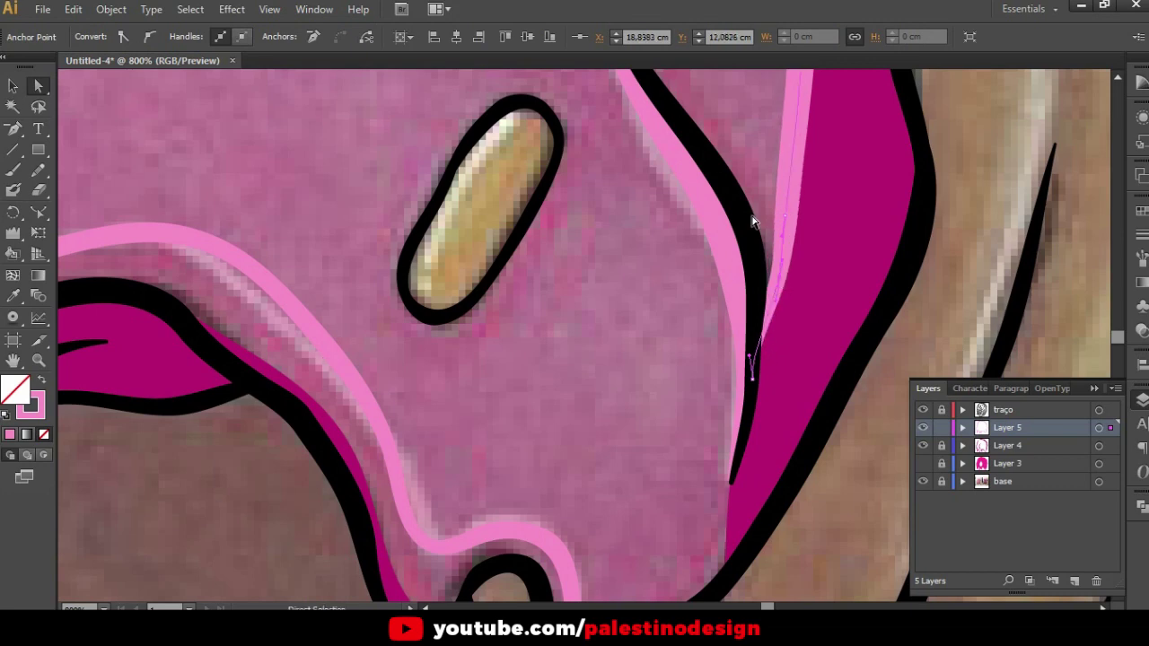
key("ctrl+shift+a")
Paint a light-pink highlight down the donut hole's left edge
scroll(567, 414, "down", 2)
scroll(604, 347, "down", 1)
scroll(632, 320, "down", 1)
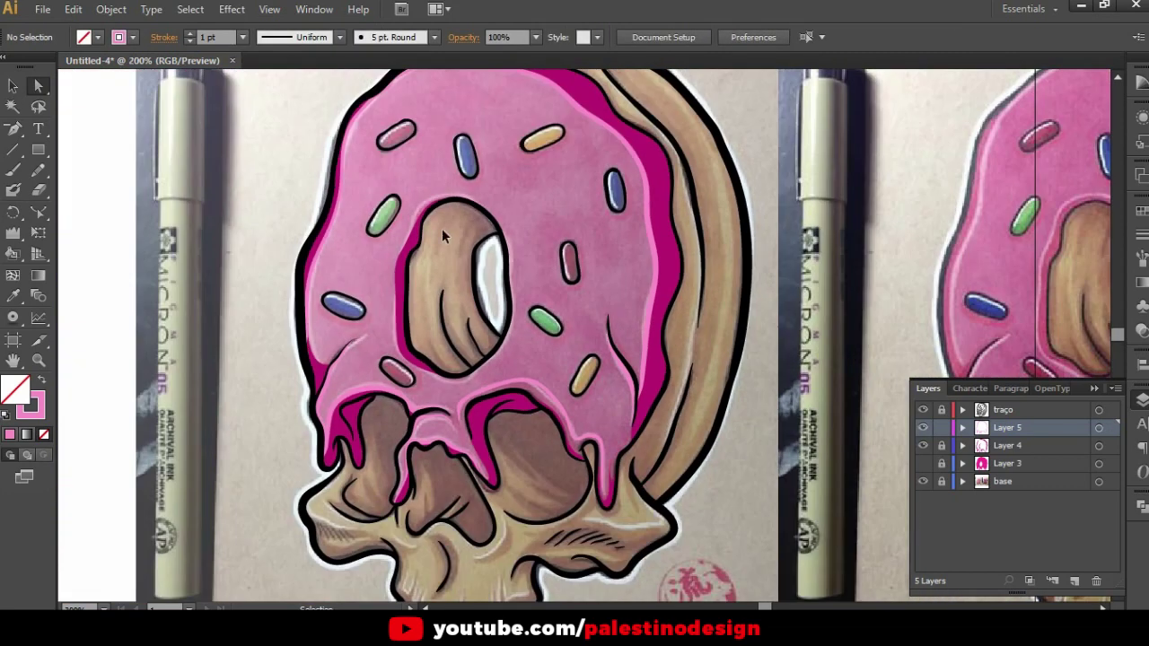
scroll(386, 206, "up", 1)
scroll(470, 315, "left", 1)
key("b")
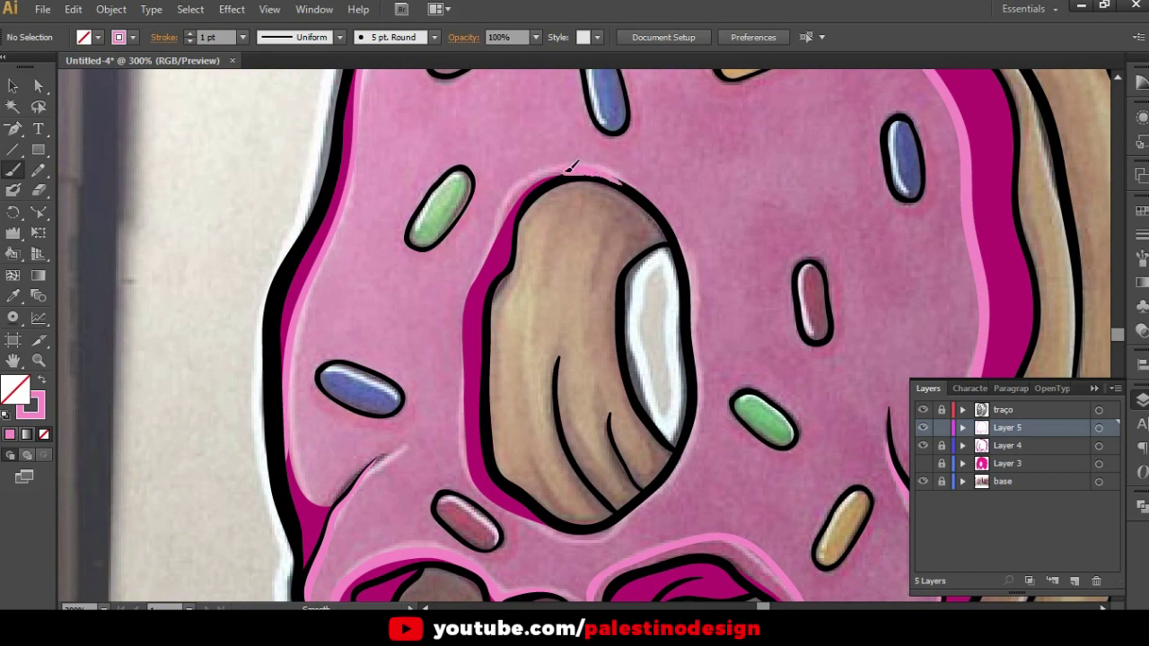
mouse_move(518, 194)
left_mouse_down()
mouse_move(467, 377)
mouse_move(543, 521)
mouse_move(589, 534)
left_mouse_up()
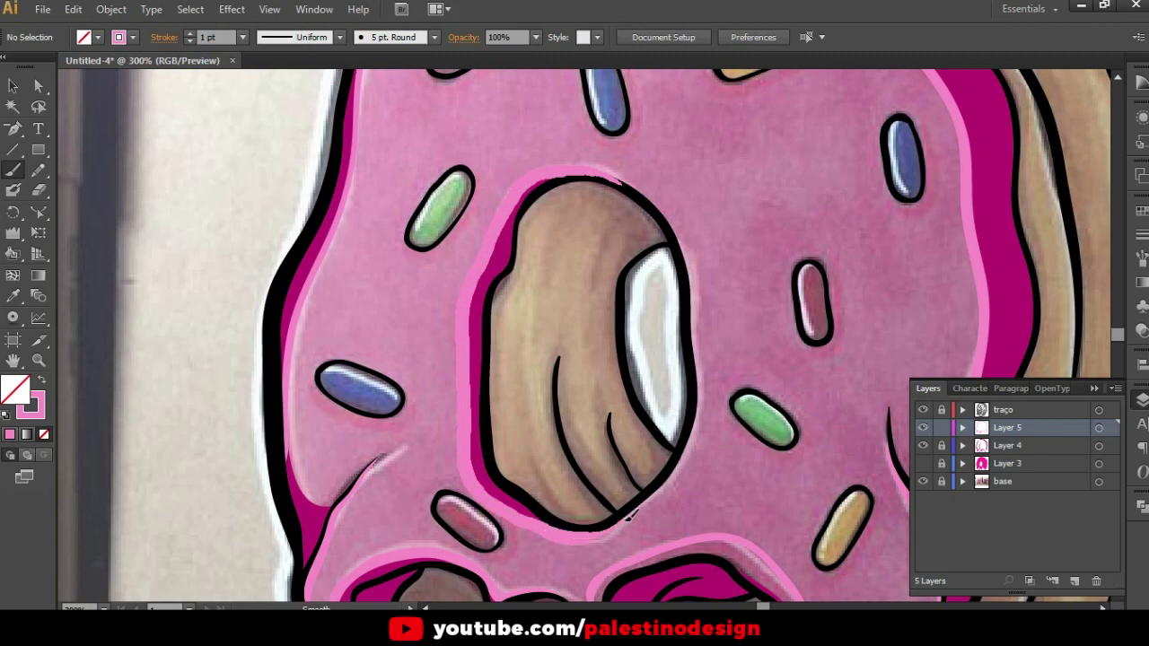
scroll(691, 389, "down", 2)
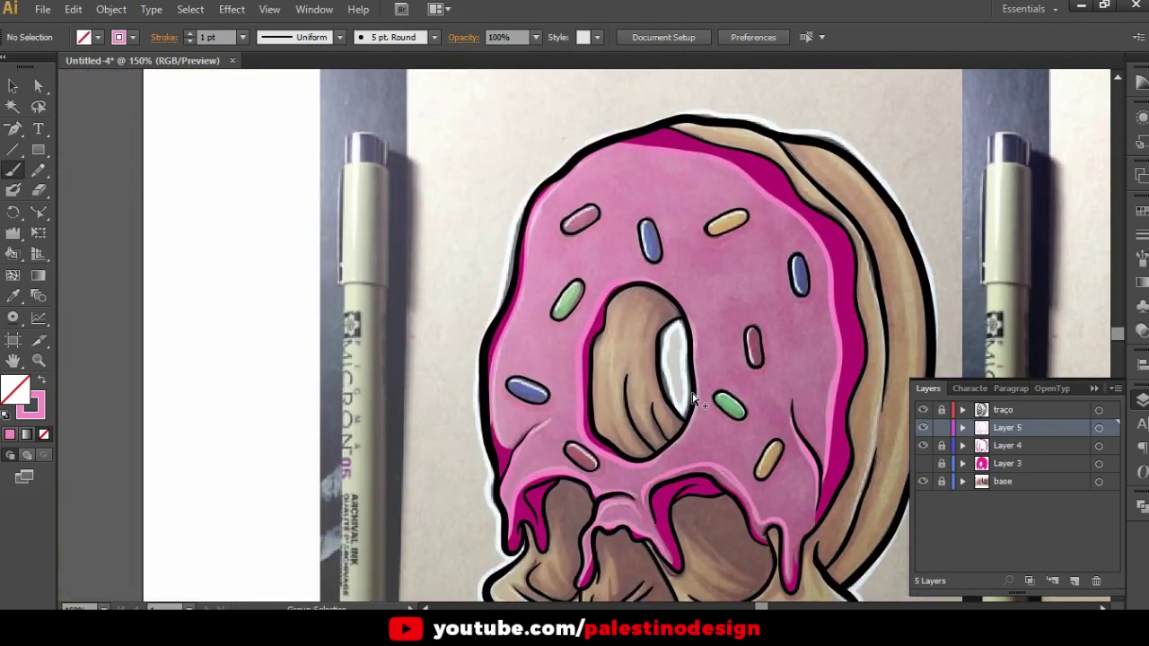
Show Layer 3's magenta icing again and zoom in around the donut hole
scroll(689, 403, "down", 1)
left_click(927, 463)
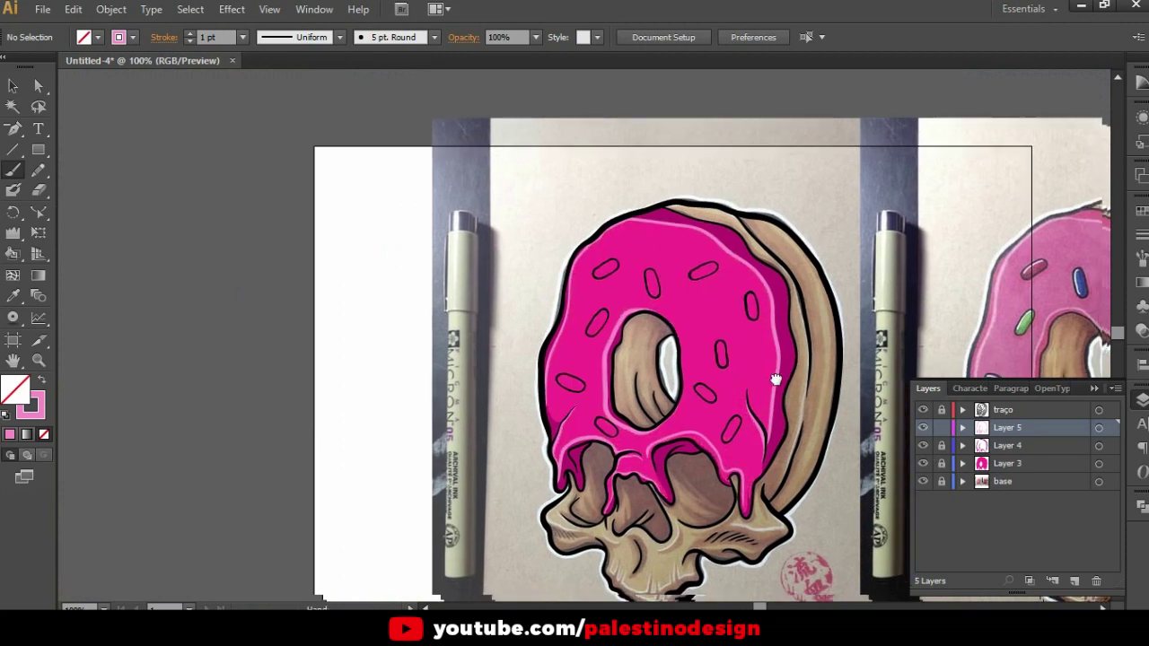
left_click_drag(784, 388, 516, 236)
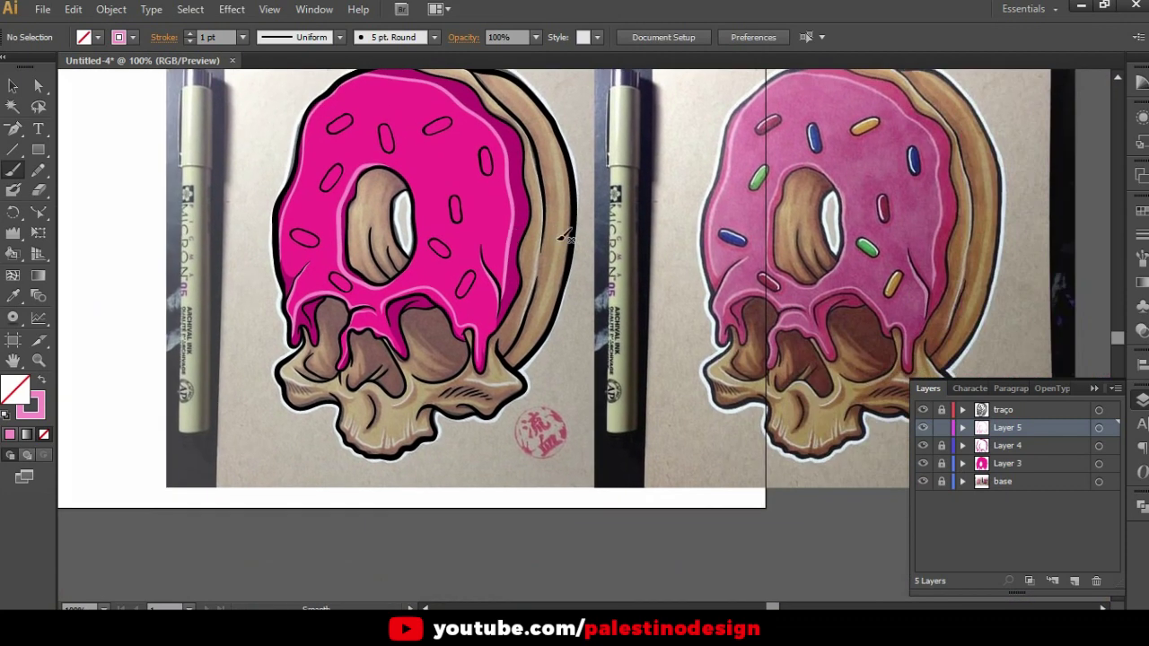
left_click(399, 185, "ctrl")
left_click_drag(563, 208, 476, 210)
left_click(260, 208, "ctrl")
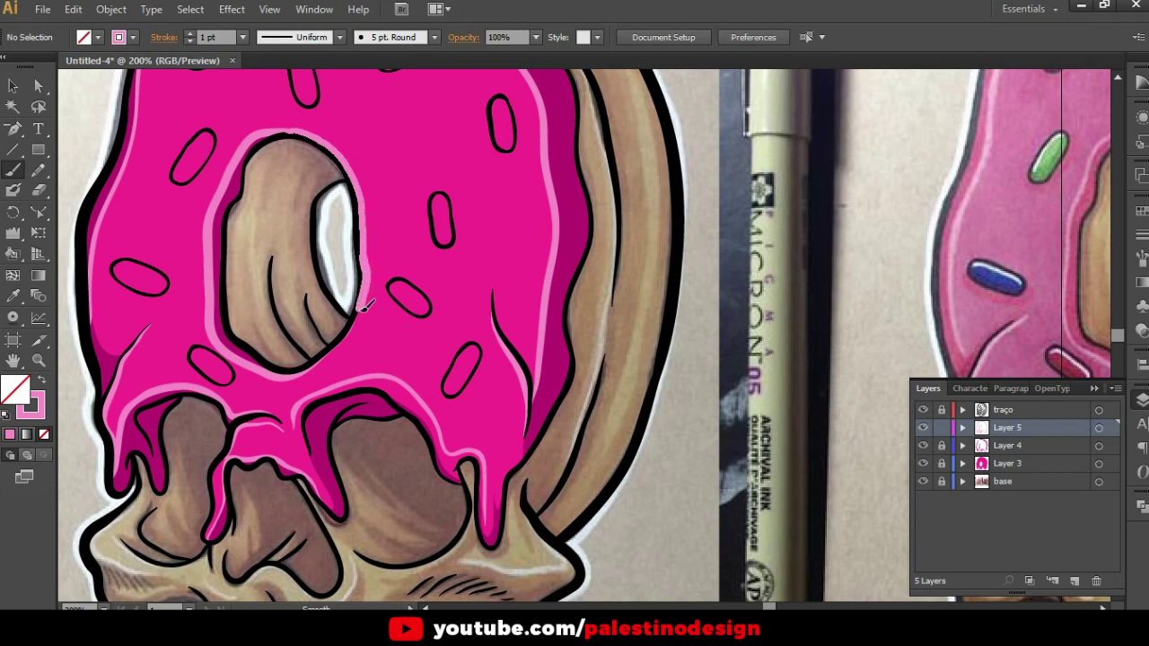
Paint a pale highlight around the donut hole's outline and add a new layer
left_click_drag(325, 353, 328, 354)
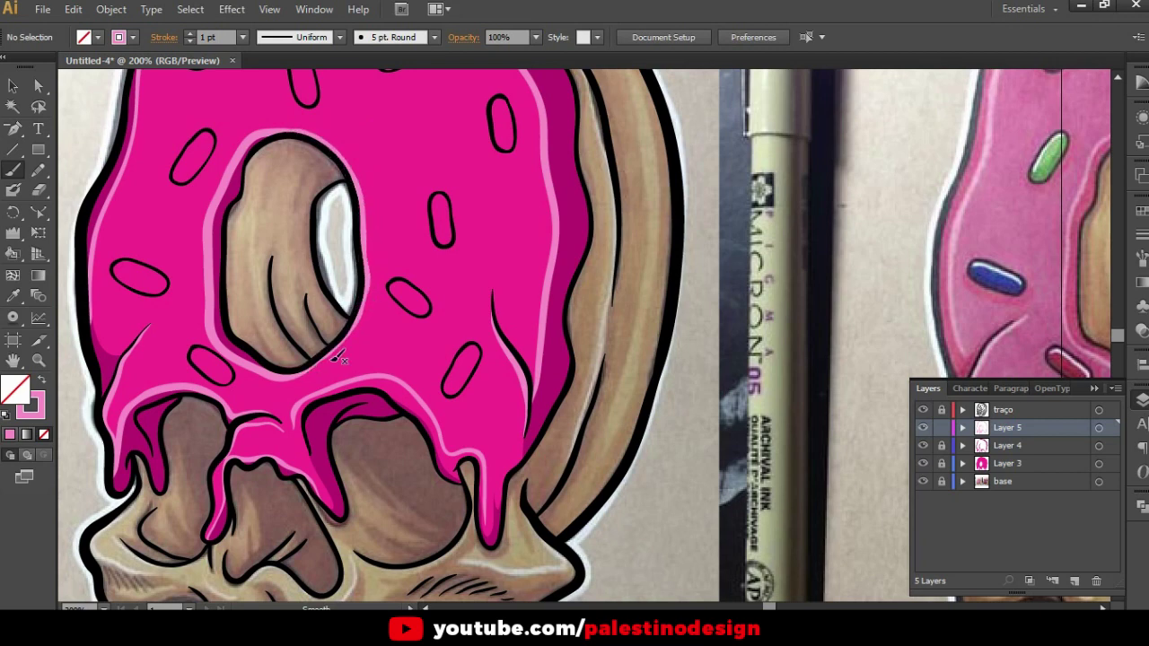
scroll(440, 305, "down", 2)
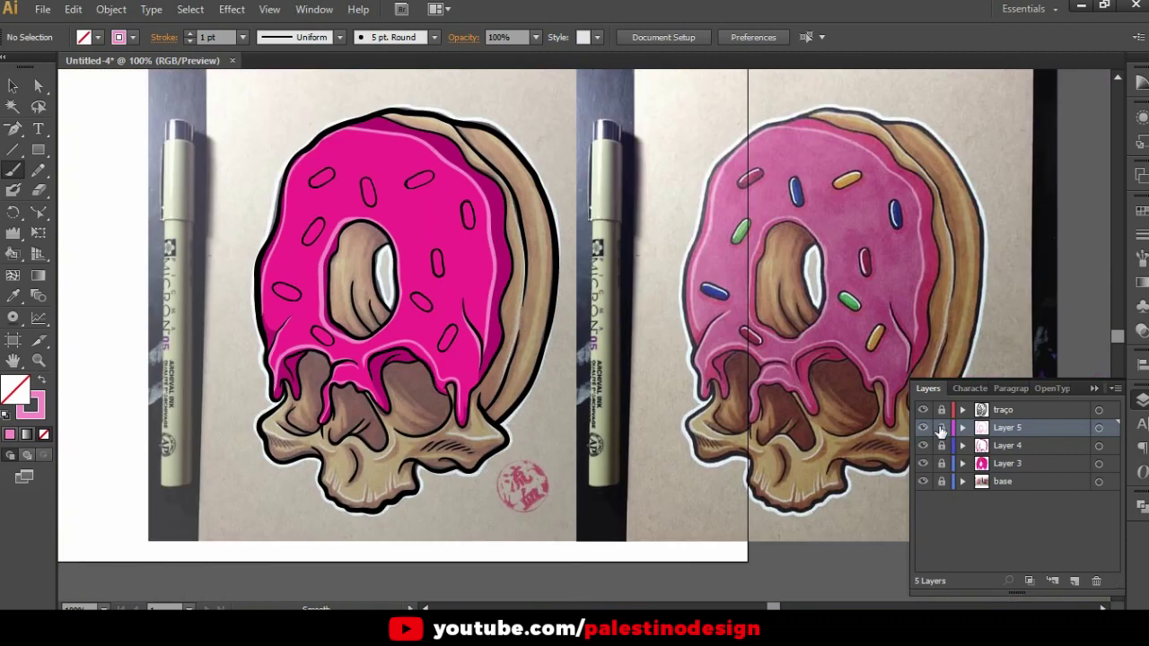
scroll(754, 346, "right", 2)
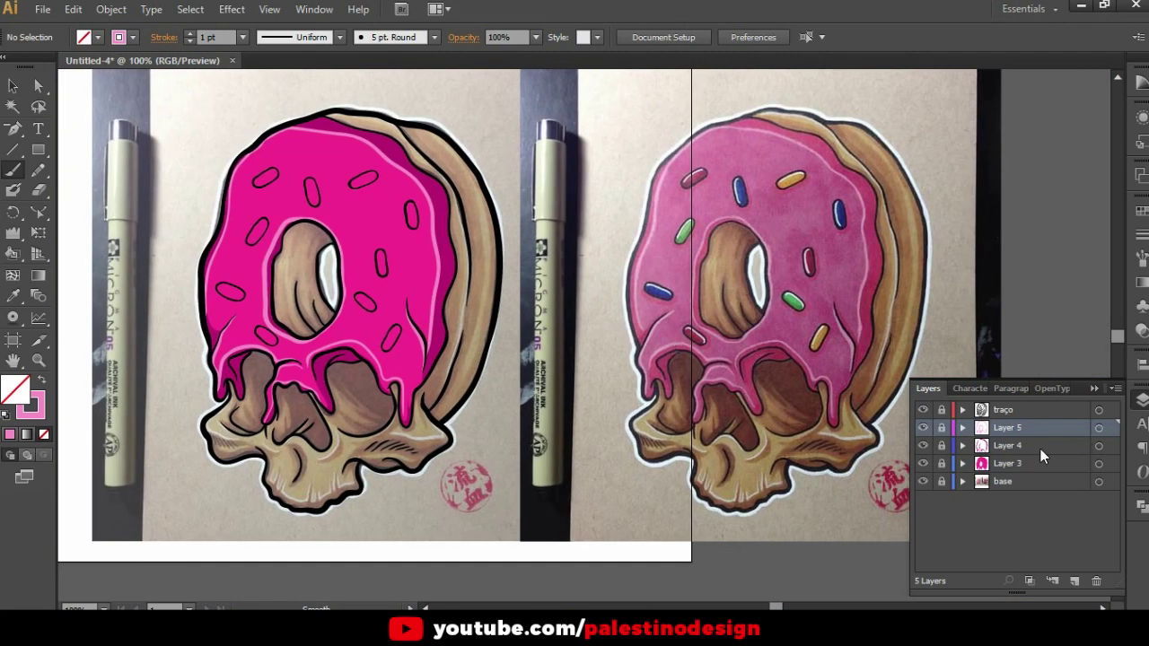
left_click(1074, 583)
Rename the new layer 'rosa' and move Layers 3, 4 and 5 into it
double_click(1005, 427)
type("rosa")
key("Return")
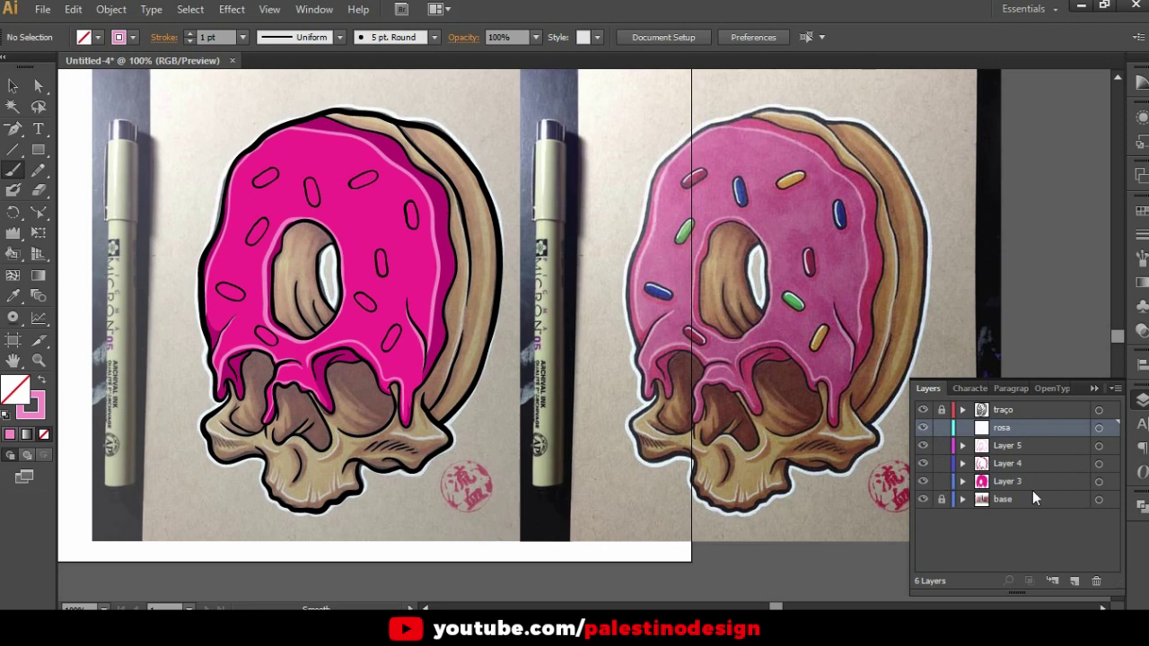
left_click(1027, 481)
left_click(1015, 444, "shift")
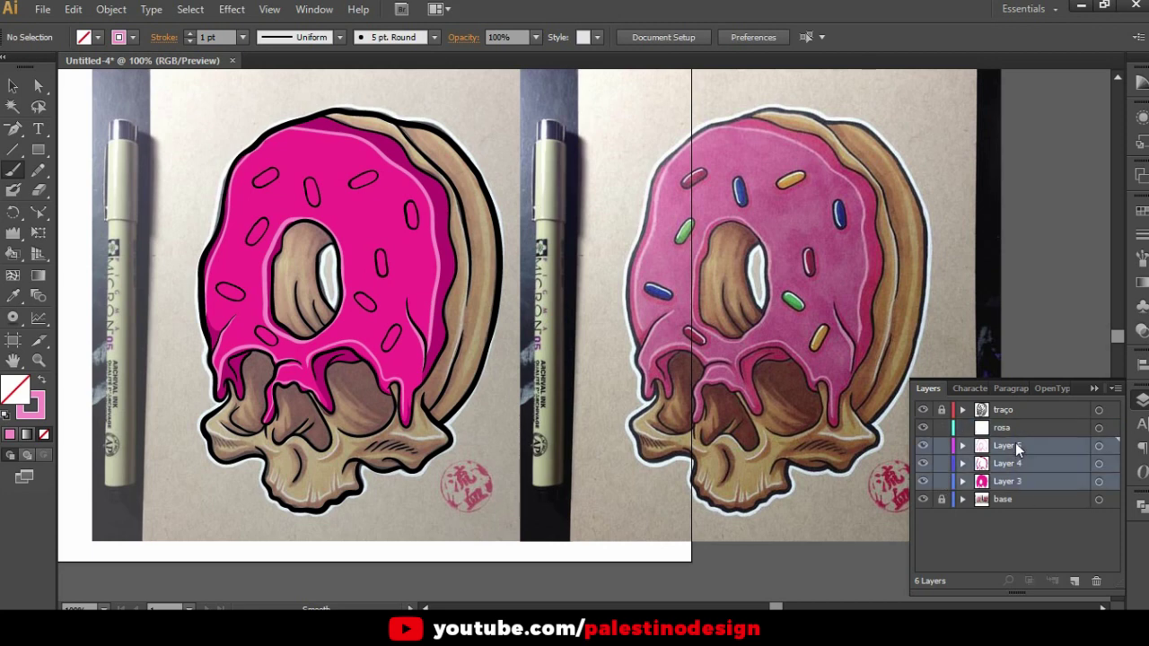
left_click_drag(1006, 447, 1005, 429)
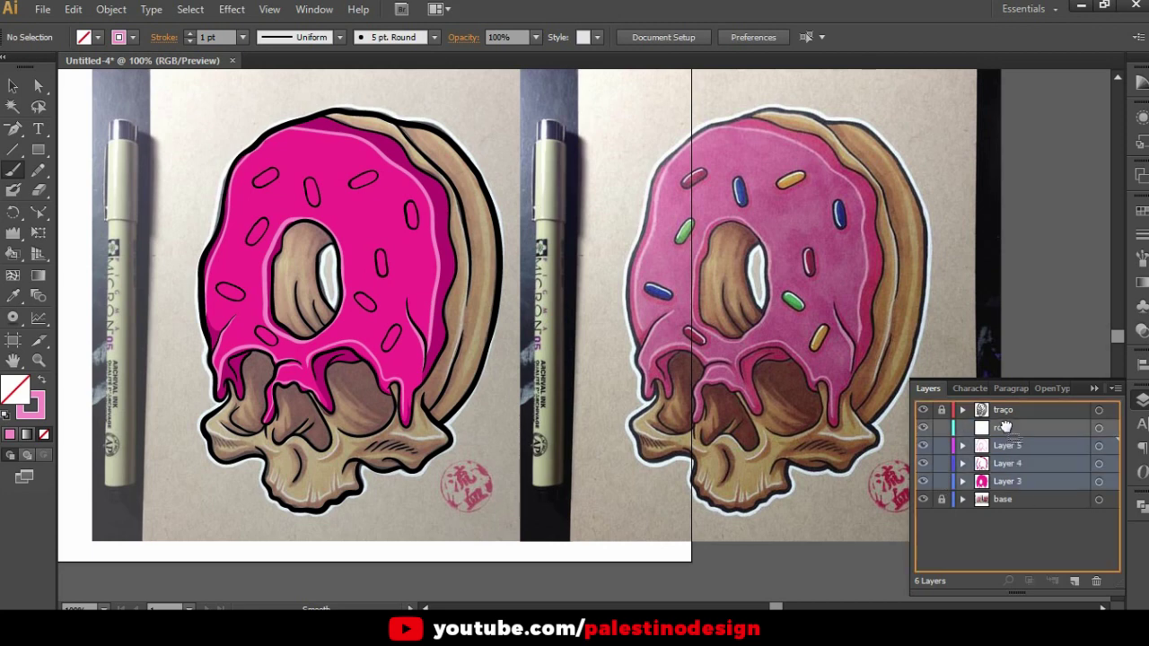
left_click(964, 431)
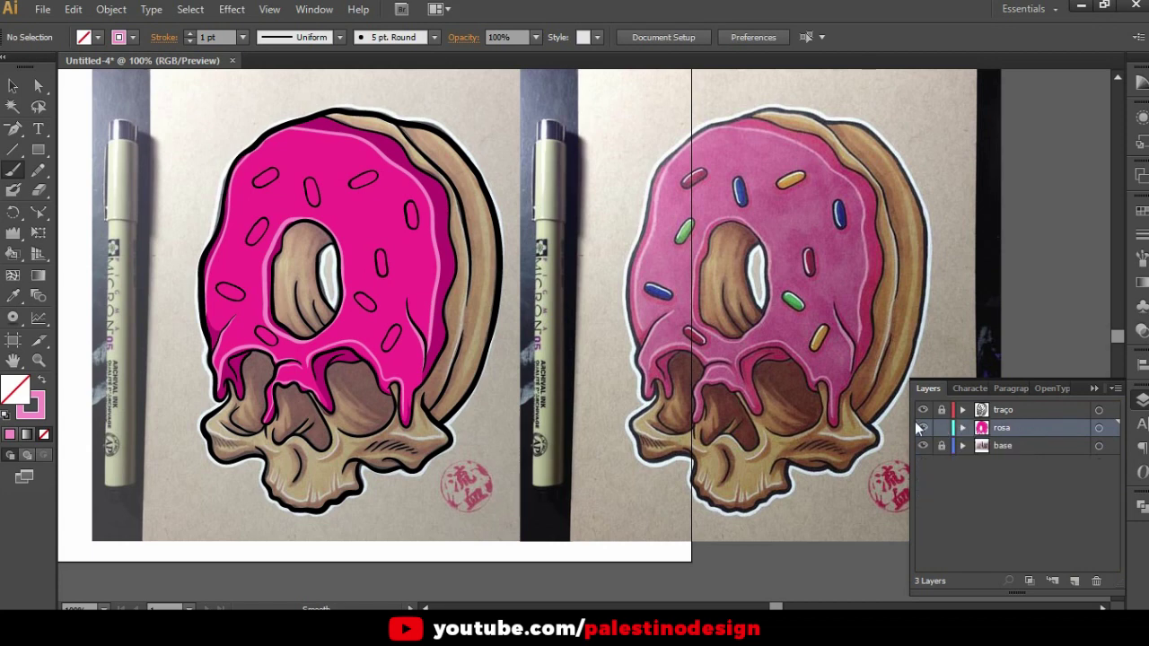
Hide rosa to compare with the photo and add an empty Layer 7 above it
left_click(922, 428)
left_click(923, 428)
left_click(923, 428)
left_click(922, 428)
left_click(1021, 445)
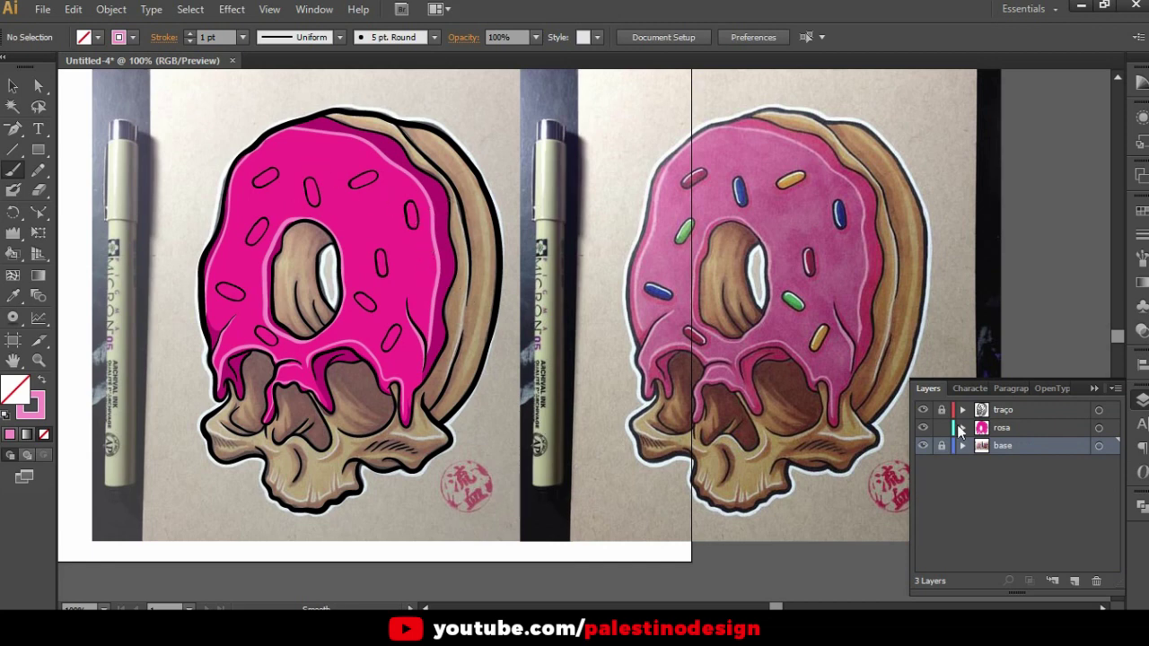
left_click(1008, 428)
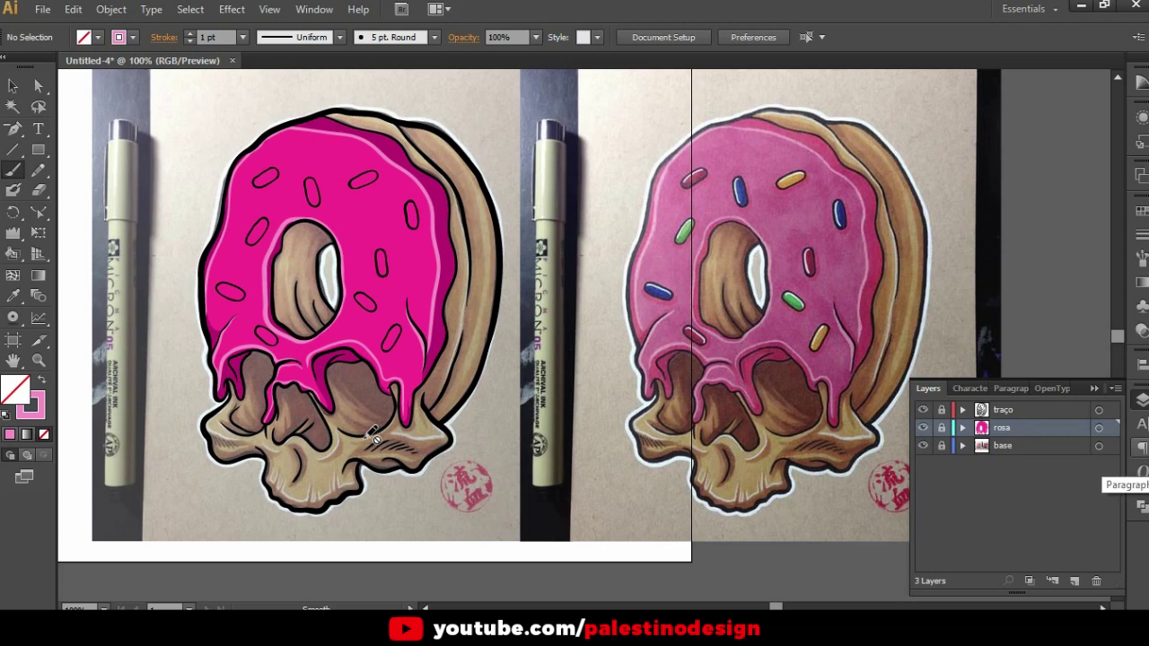
left_click(1074, 581)
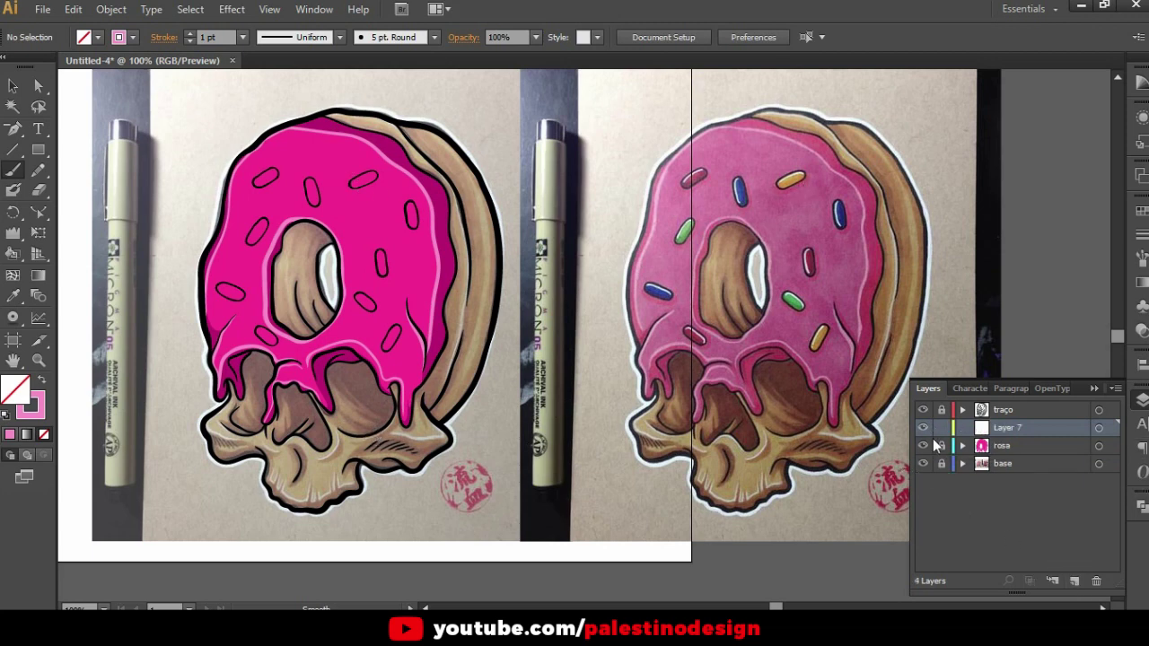
Pencil a yellow, stroke-free fill over the sprinkle near the donut's top
left_click(923, 446)
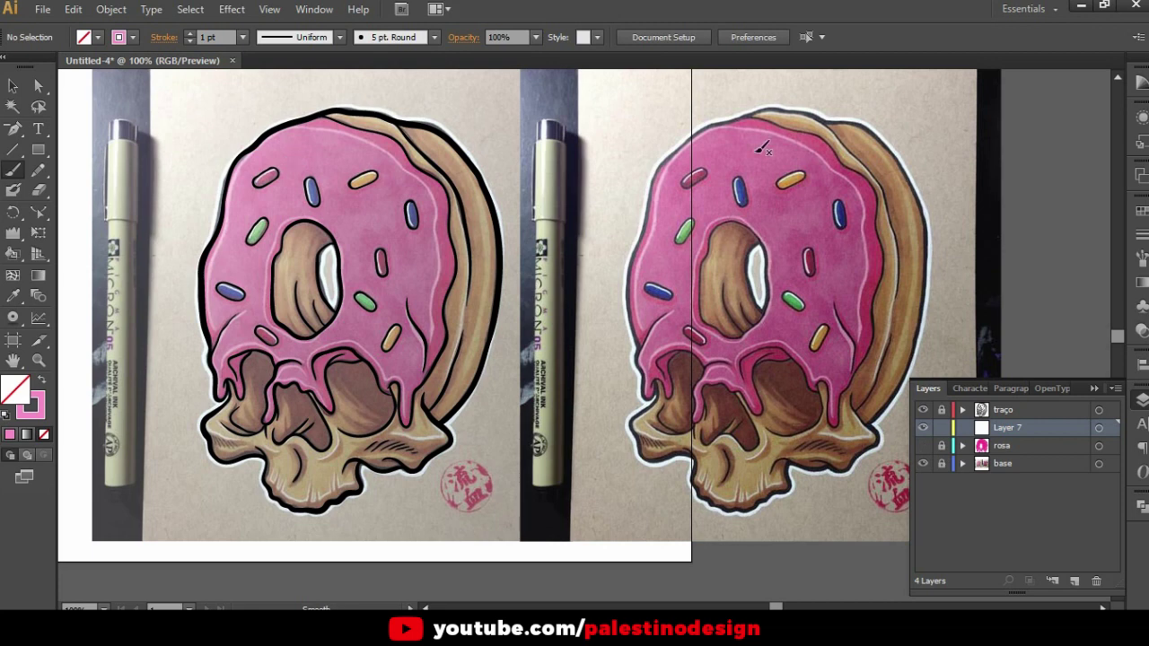
left_click(1139, 210)
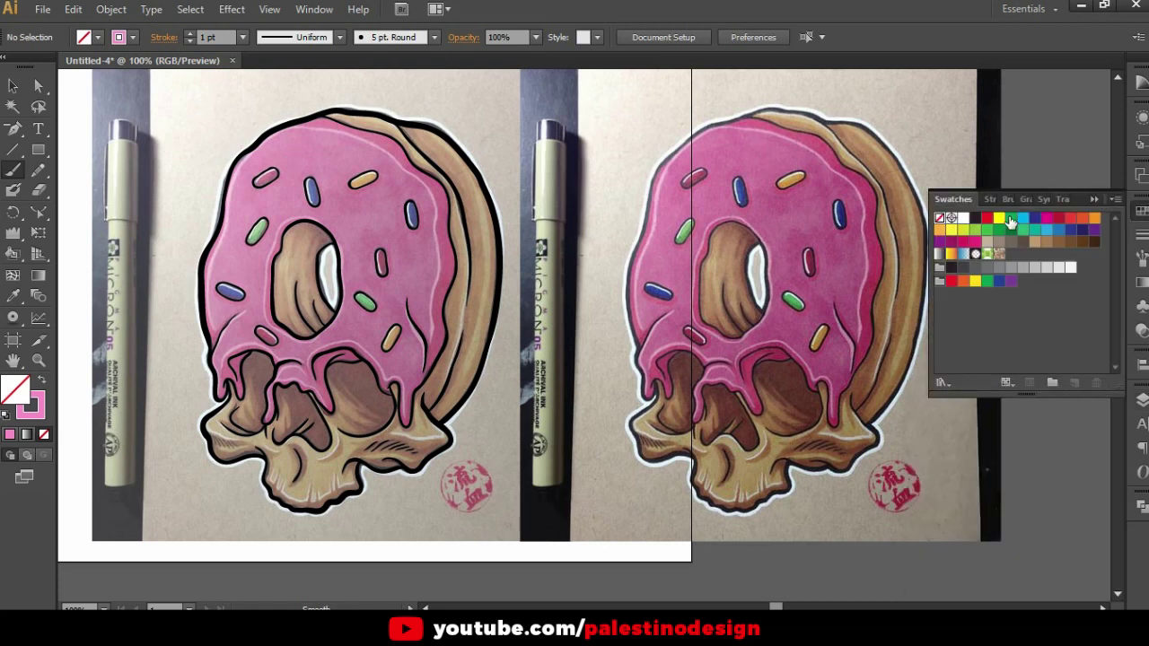
left_click(999, 218)
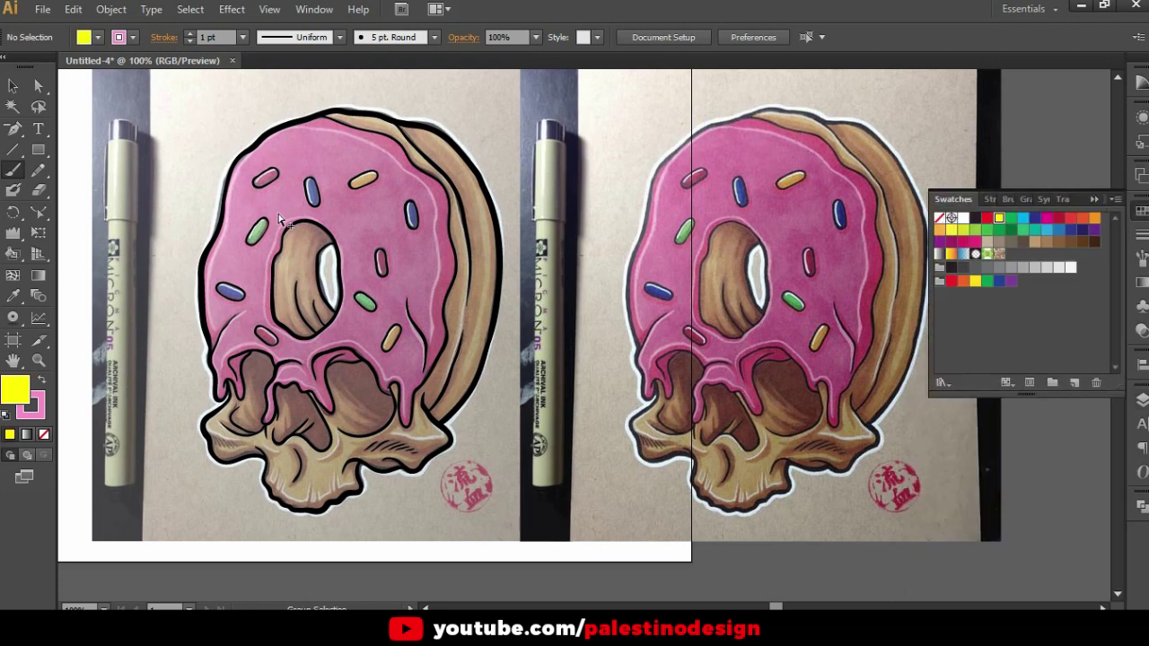
scroll(230, 293, "up", 1)
left_click(31, 405)
left_click(43, 434)
key("n")
scroll(417, 142, "down", 1)
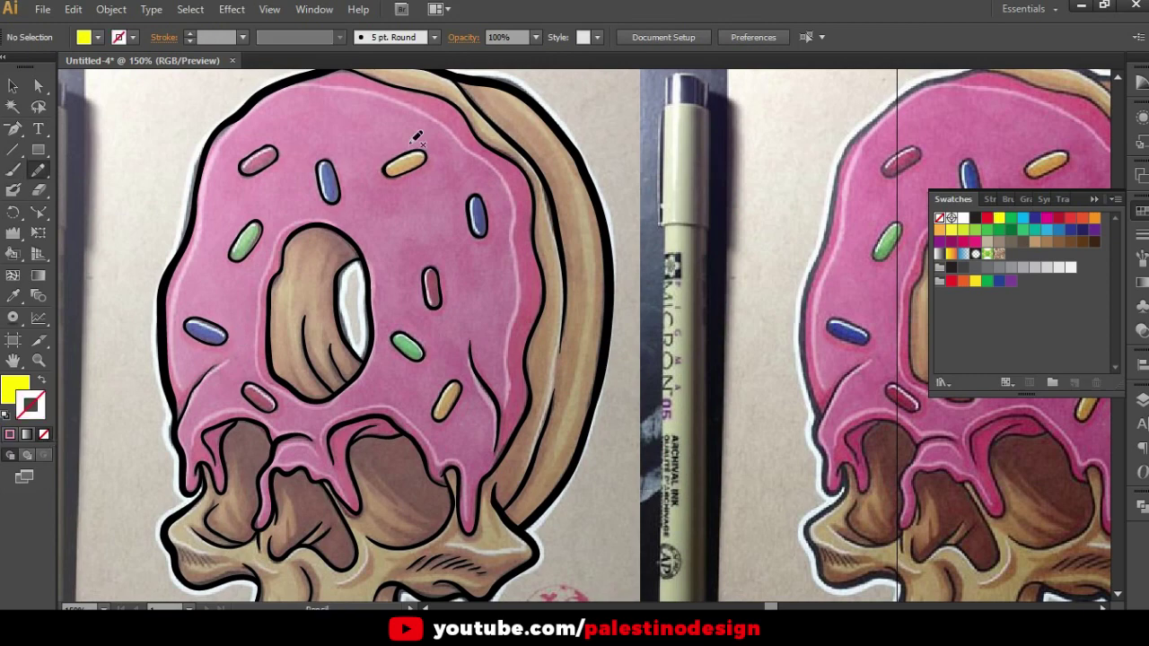
scroll(420, 148, "up", 5)
scroll(423, 161, "up", 1)
scroll(429, 174, "up", 1)
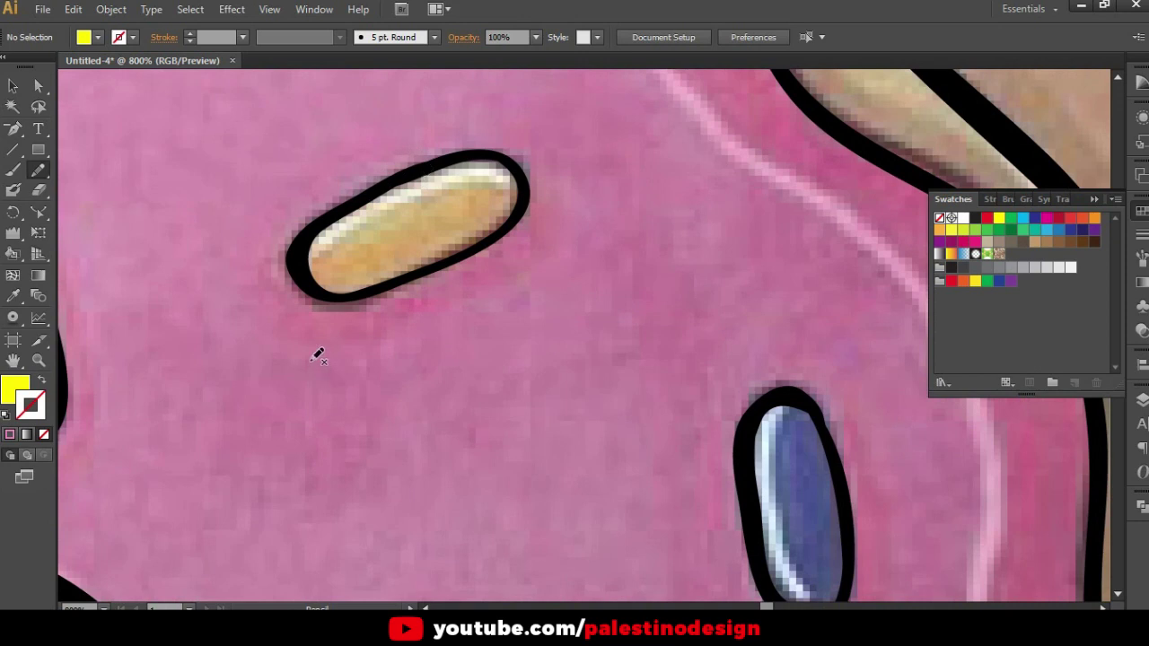
scroll(333, 167, "up", 1)
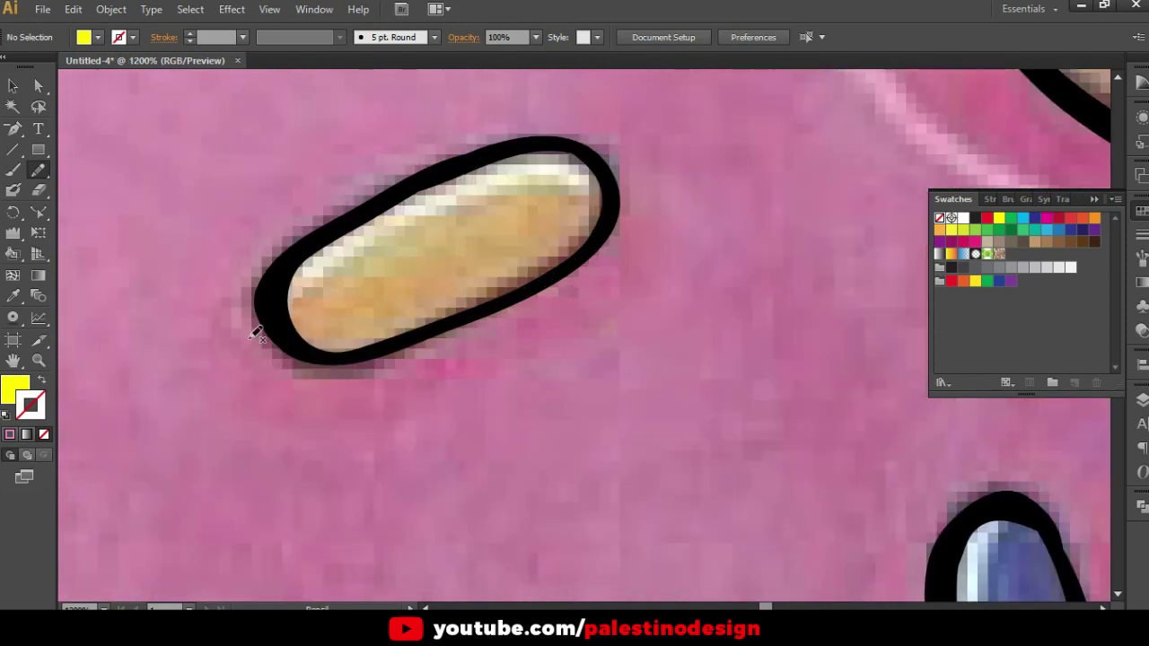
mouse_move(269, 297)
left_mouse_down()
mouse_move(395, 342)
mouse_move(500, 303)
mouse_move(619, 216)
mouse_move(607, 162)
mouse_move(564, 135)
mouse_move(392, 198)
mouse_move(325, 238)
mouse_move(286, 314)
left_mouse_up()
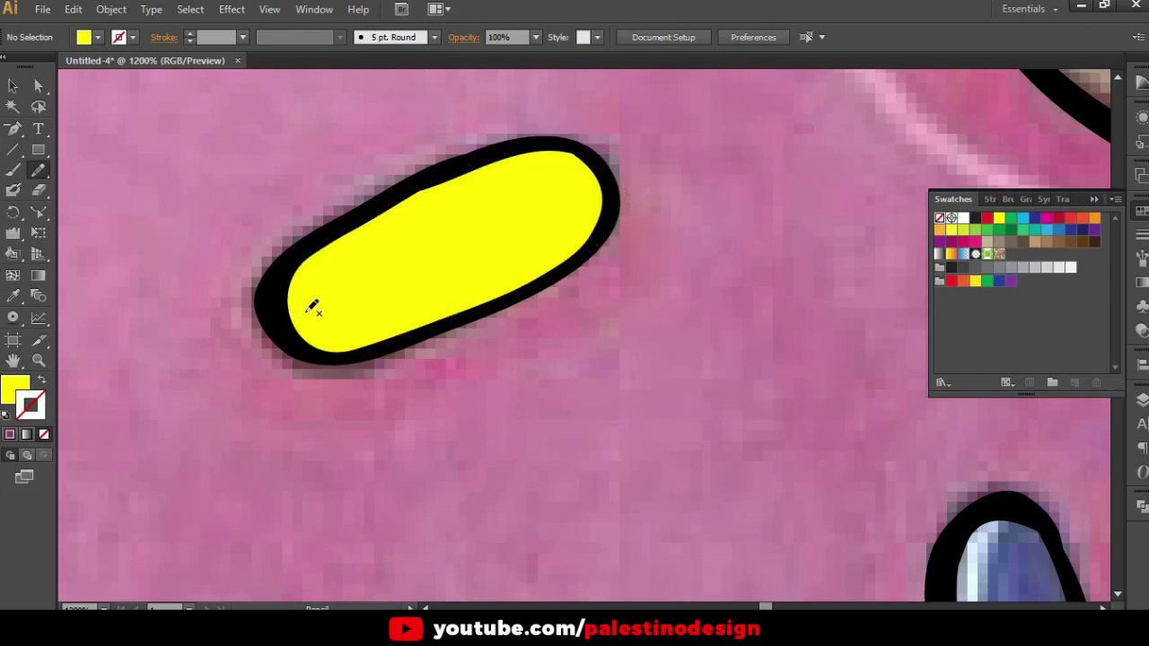
Set the fill to white (FFFFFF) and pencil a highlight along the sprinkle's top edge
double_click(14, 388)
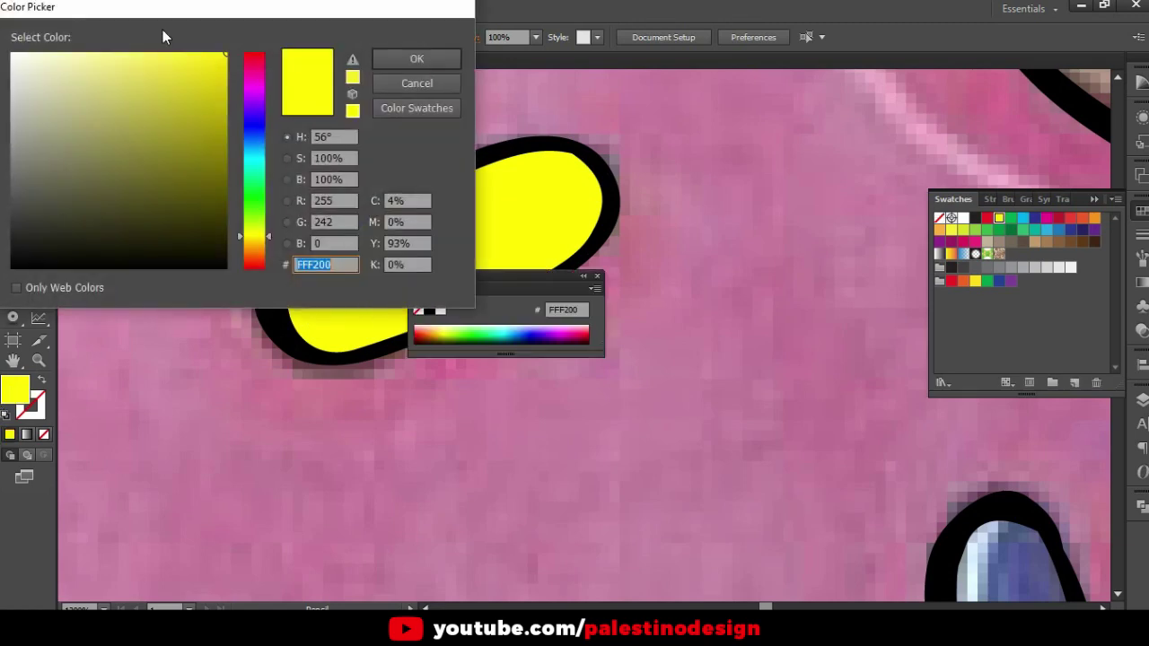
left_click(102, 65)
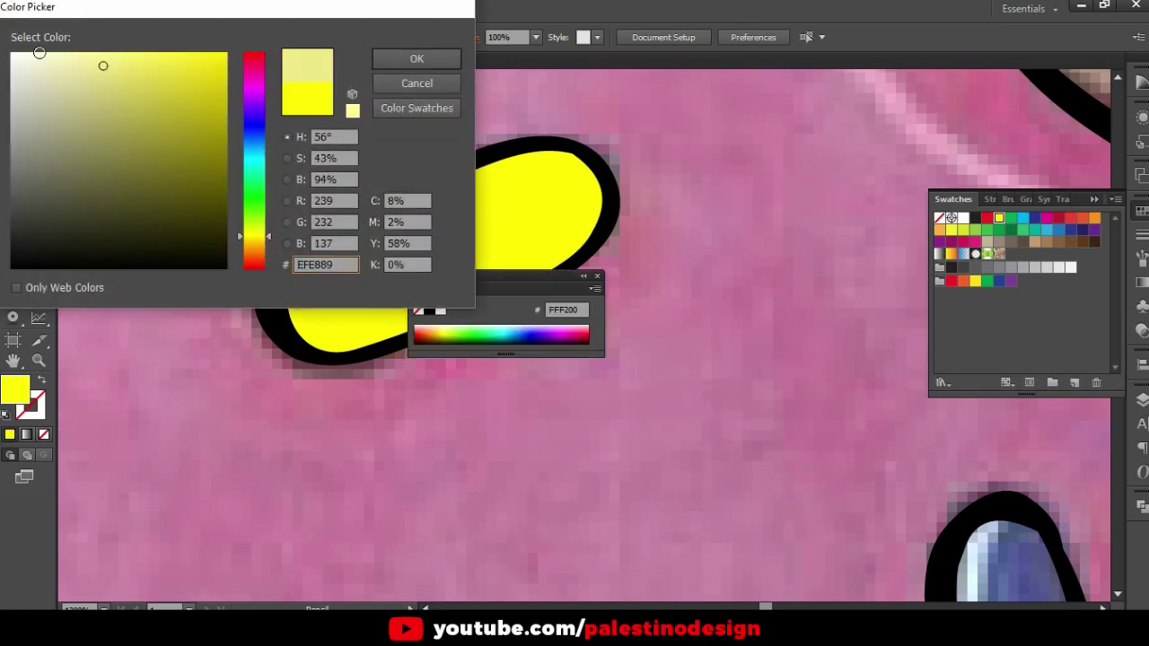
left_click(11, 53)
left_click(414, 58)
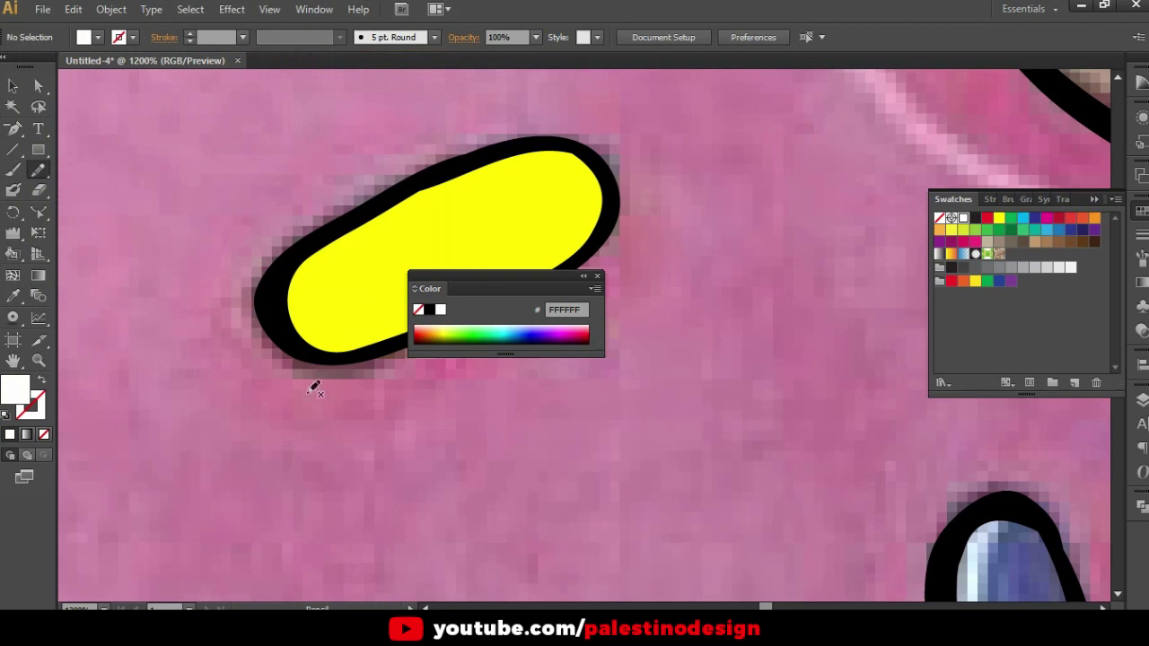
left_click(597, 275)
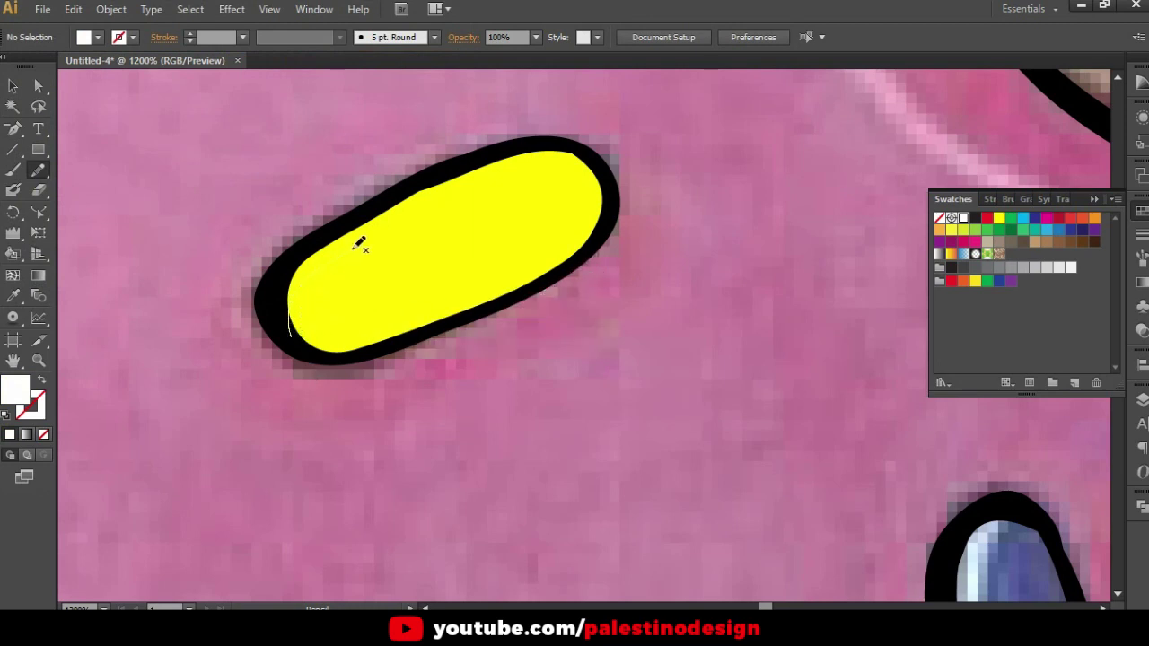
left_click_drag(596, 172, 446, 176)
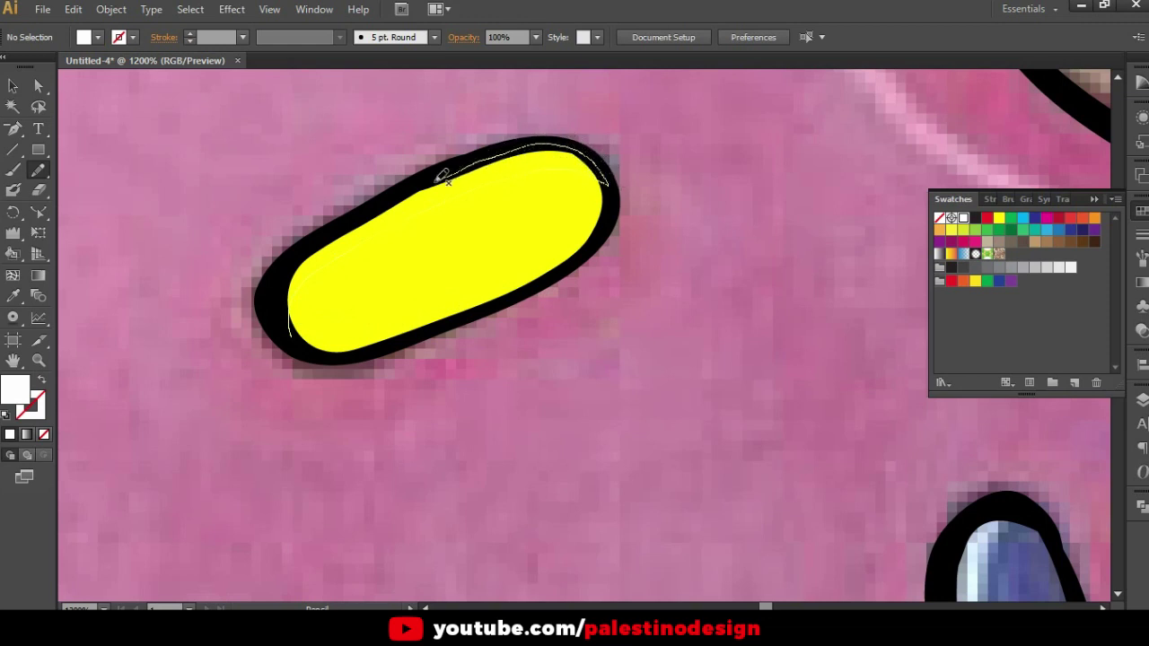
left_click_drag(442, 177, 301, 316)
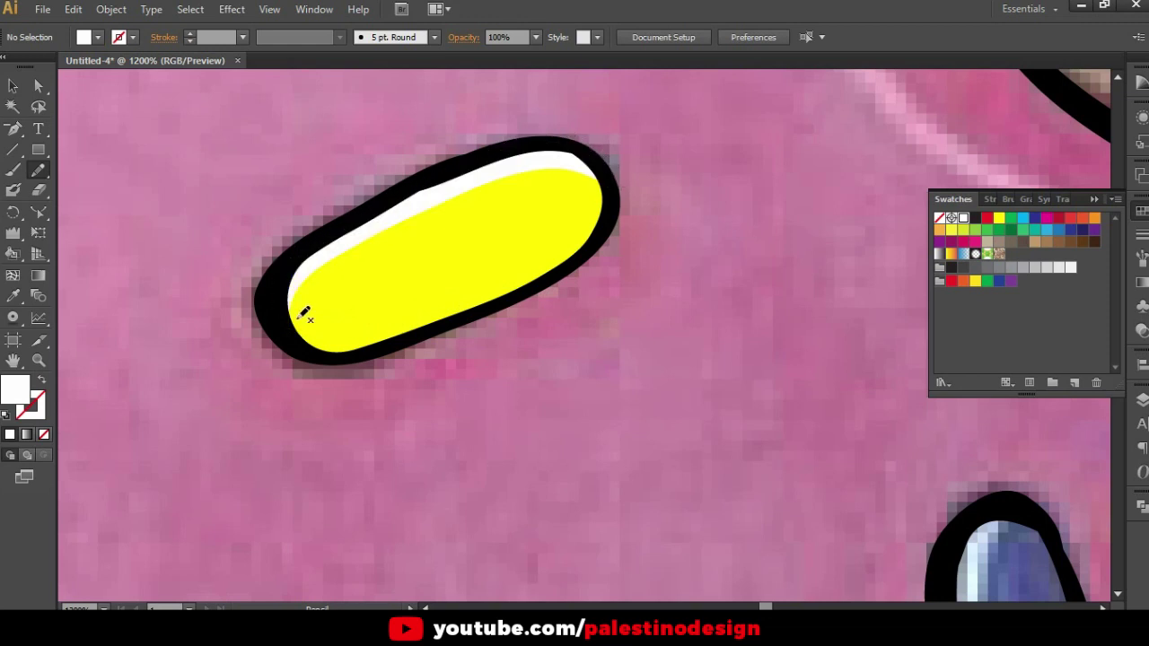
scroll(305, 313, "down", 5)
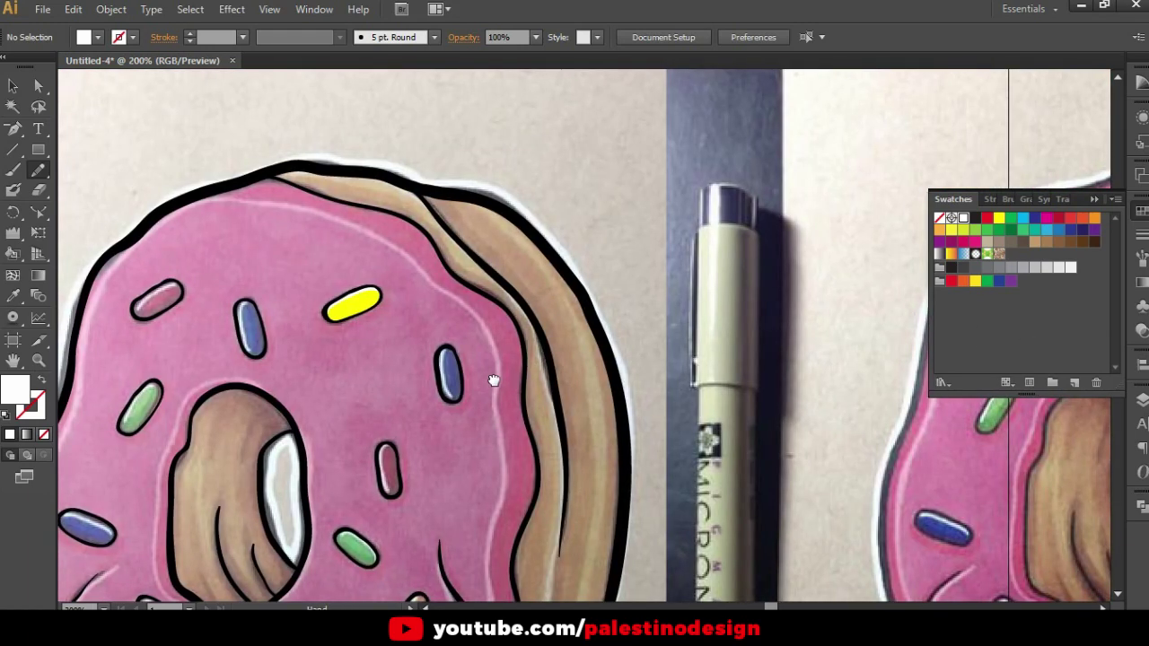
Pencil a yellow fill inside the lower-right sprinkle
left_click_drag(497, 387, 573, 312)
left_click_drag(659, 404, 646, 352)
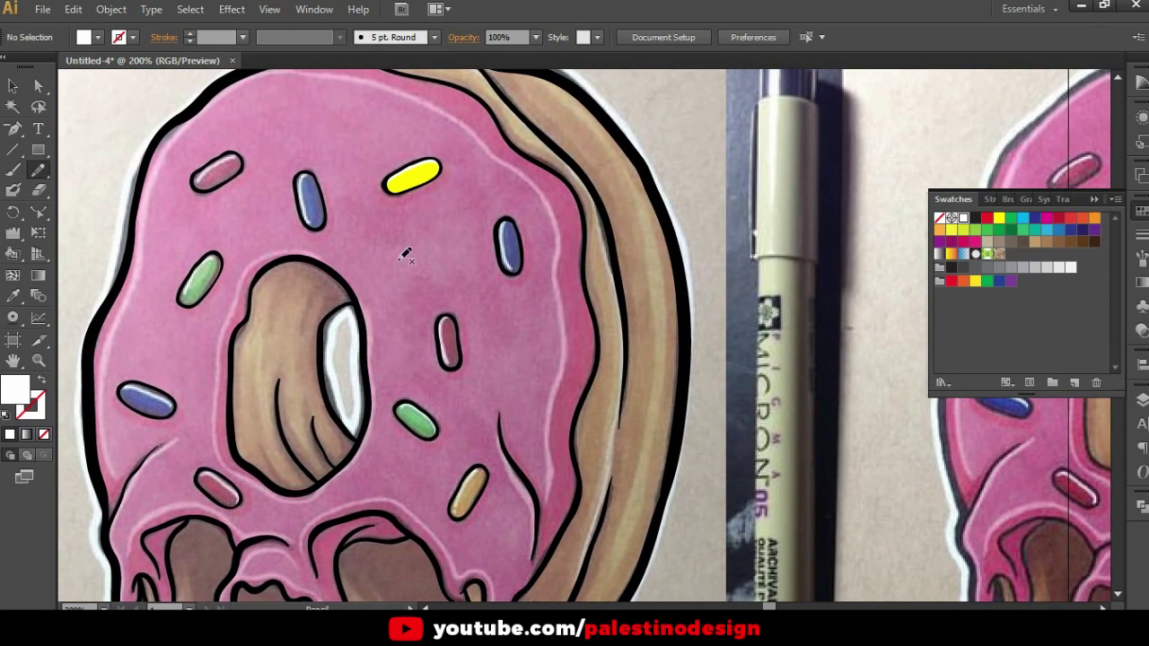
key("a")
left_click(412, 184)
left_click(439, 278)
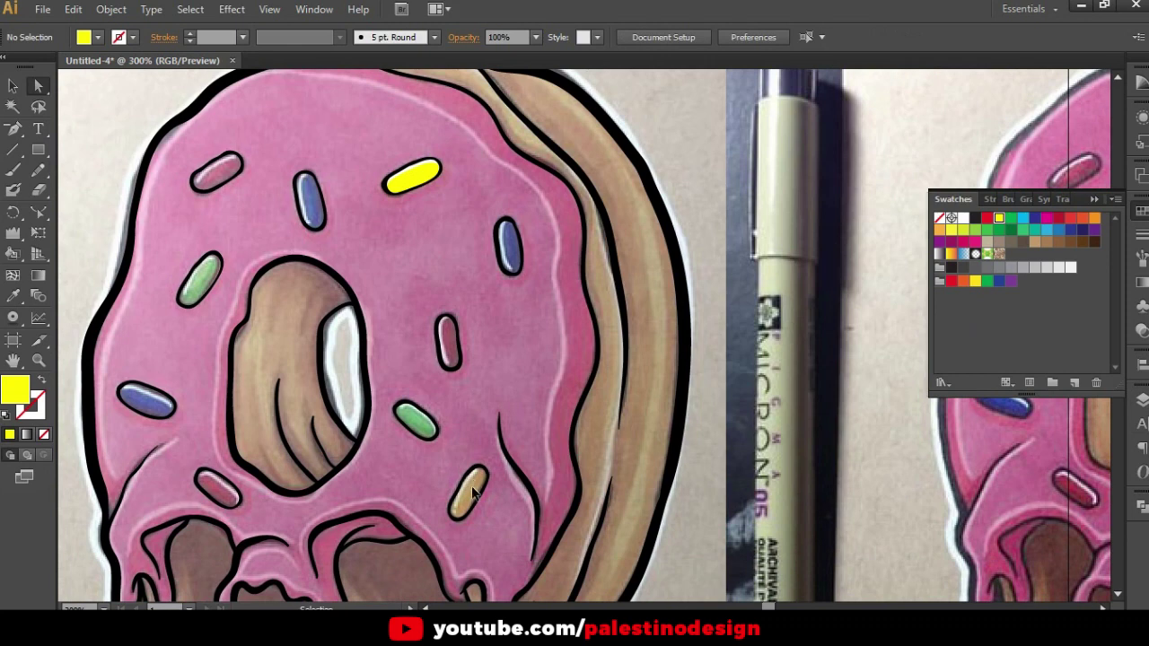
scroll(473, 487, "up", 2)
scroll(467, 503, "up", 1)
key("n")
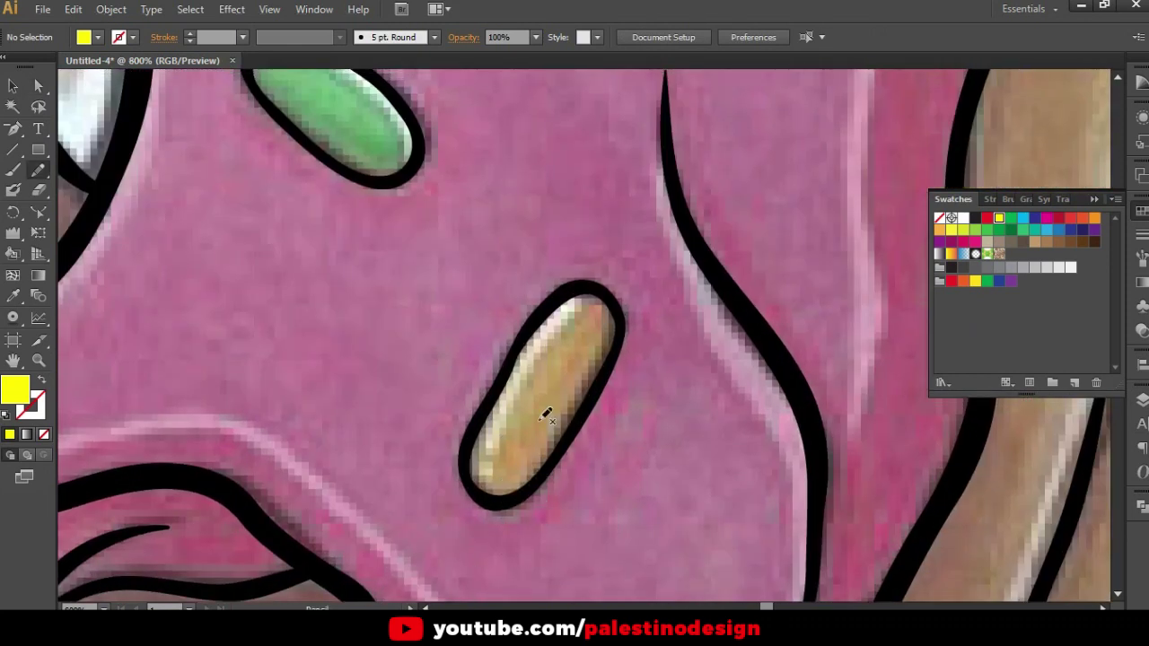
scroll(545, 414, "up", 1)
mouse_move(551, 254)
left_mouse_down()
mouse_move(449, 415)
mouse_move(492, 548)
mouse_move(574, 474)
mouse_move(654, 303)
mouse_move(641, 251)
mouse_move(595, 230)
mouse_move(554, 235)
left_mouse_up()
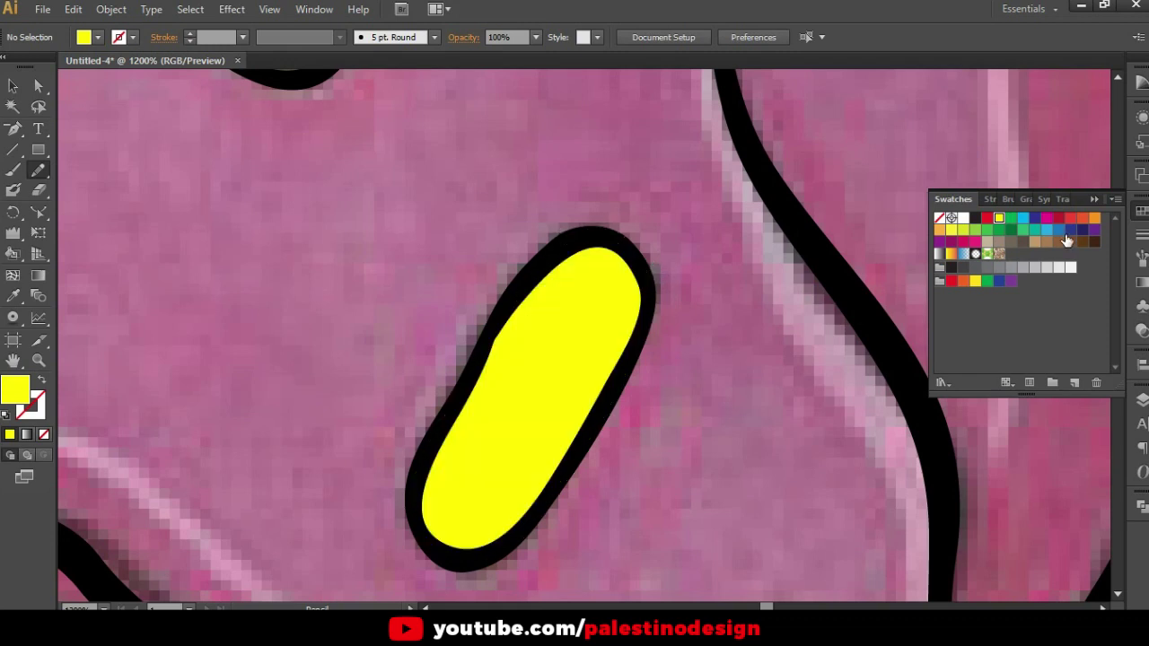
Switch the fill to white and pencil a highlight along the sprinkle's upper-left edge
left_click(961, 218)
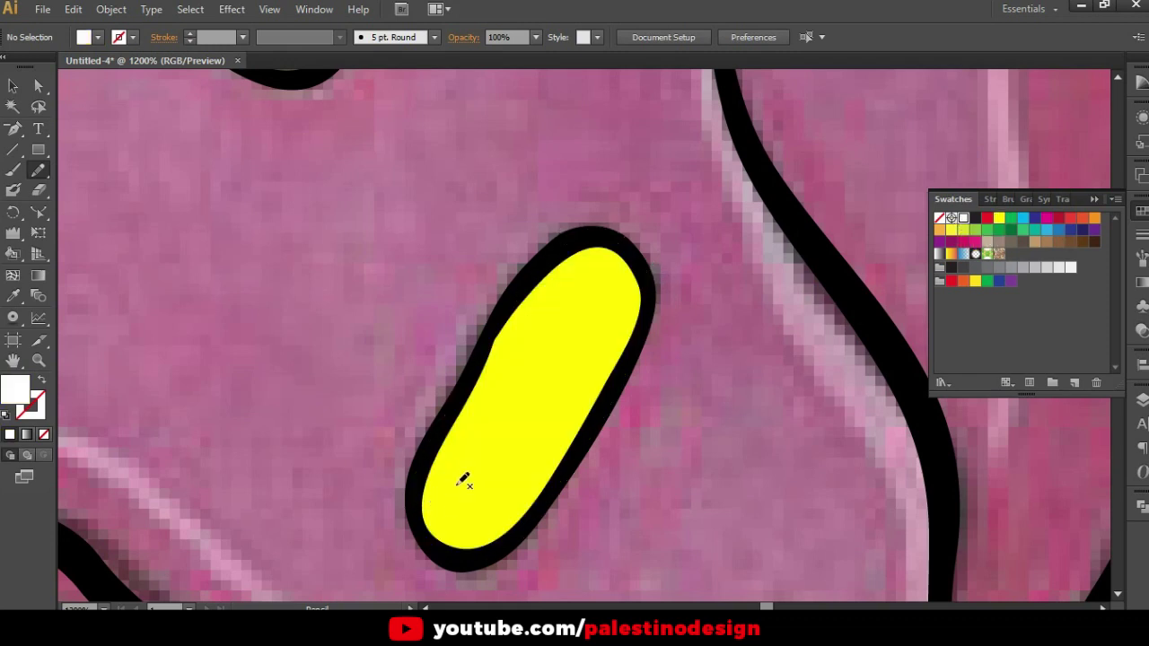
key("v")
left_click_drag(569, 390, 543, 386)
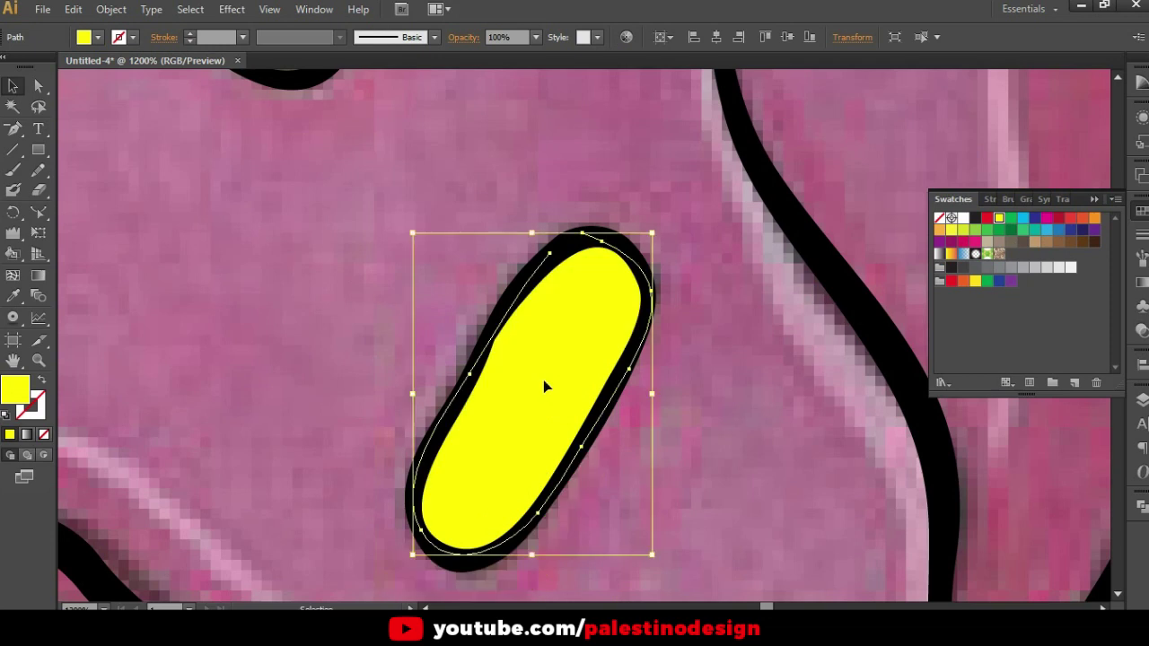
left_click(744, 298)
left_click(961, 219)
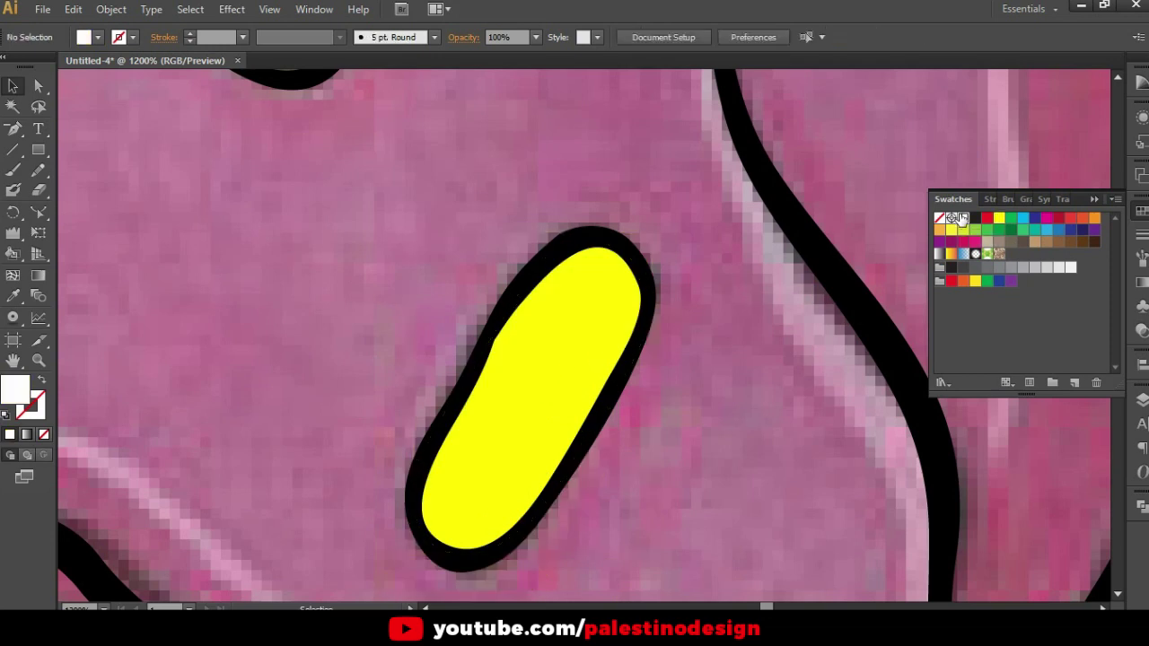
key("n")
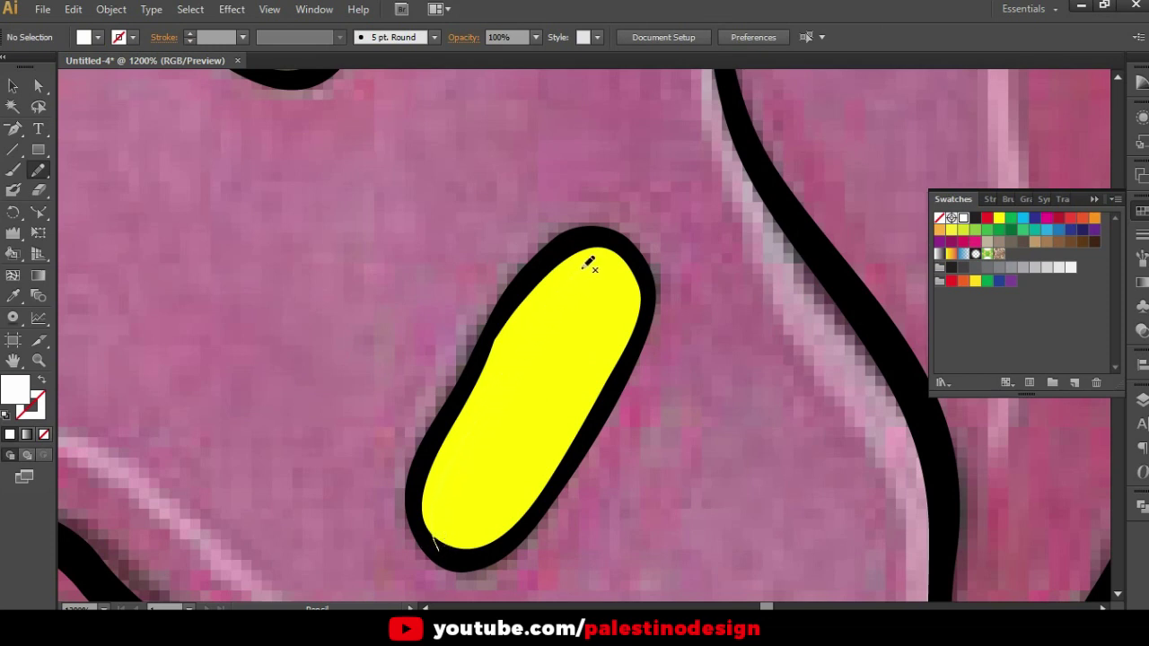
left_click_drag(622, 243, 504, 304)
mouse_move(481, 355)
left_mouse_down()
mouse_move(427, 474)
mouse_move(449, 547)
left_mouse_up()
Zoom out and set the fill colour to dark red
key("ctrl+minus")
key("ctrl+minus")
key("ctrl+minus")
left_click_drag(680, 486, 687, 482)
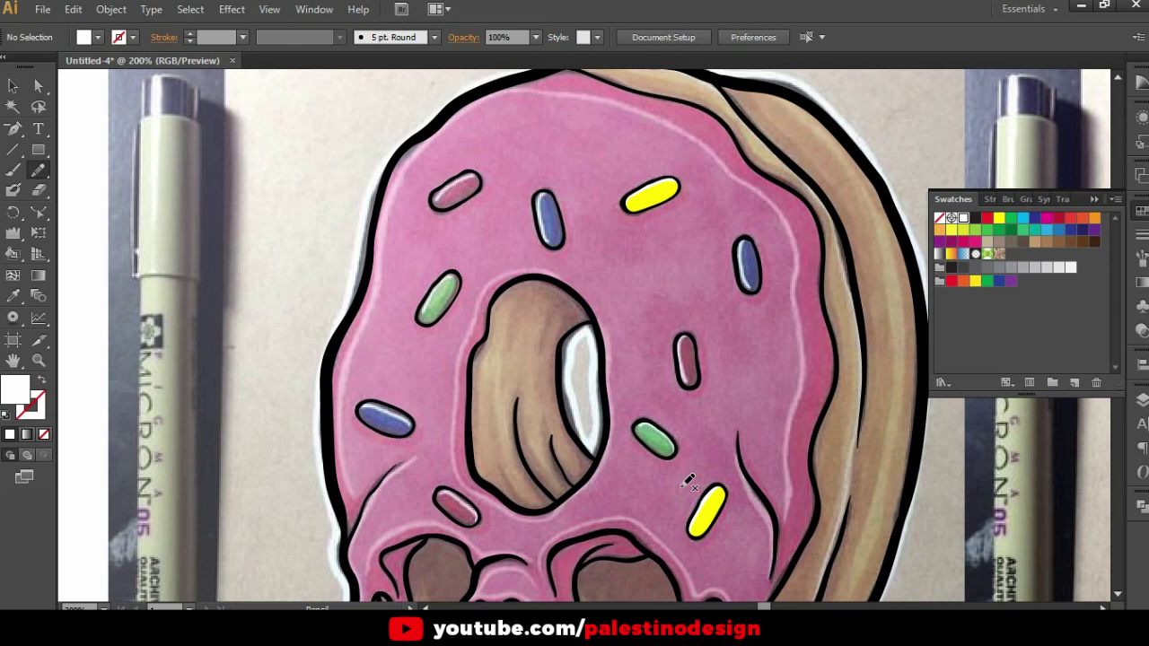
left_click(1059, 219)
Pencil a red fill inside the pink sprinkle at the upper left
key("ctrl+minus")
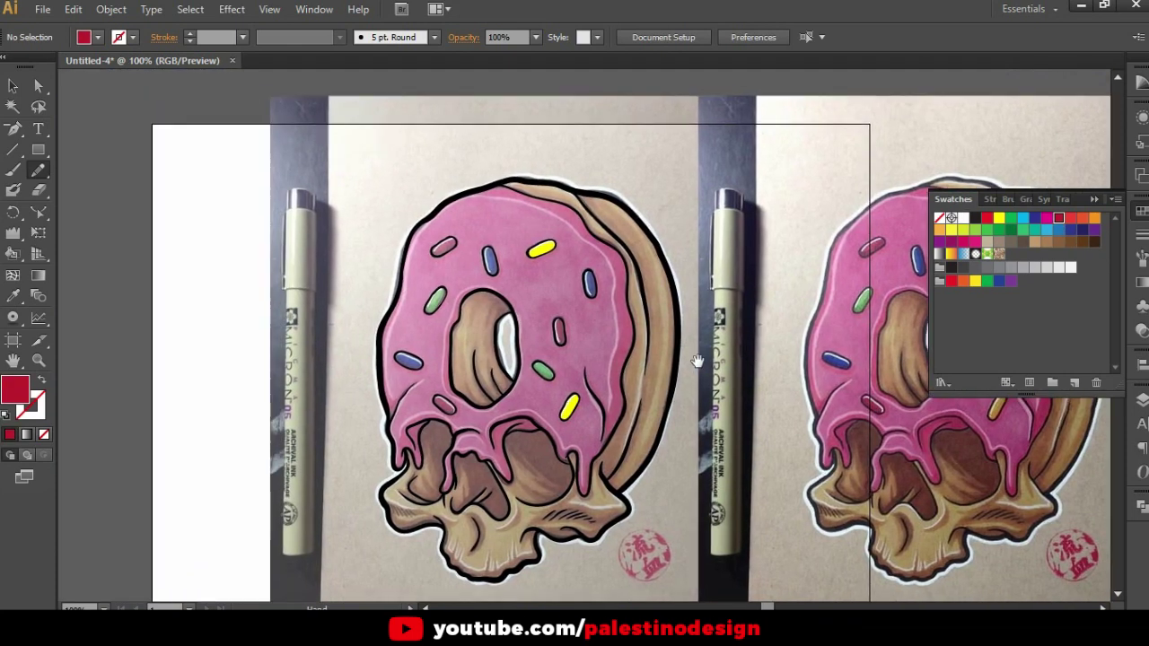
left_click_drag(697, 360, 742, 361)
scroll(494, 246, "up", 3)
scroll(498, 235, "up", 4)
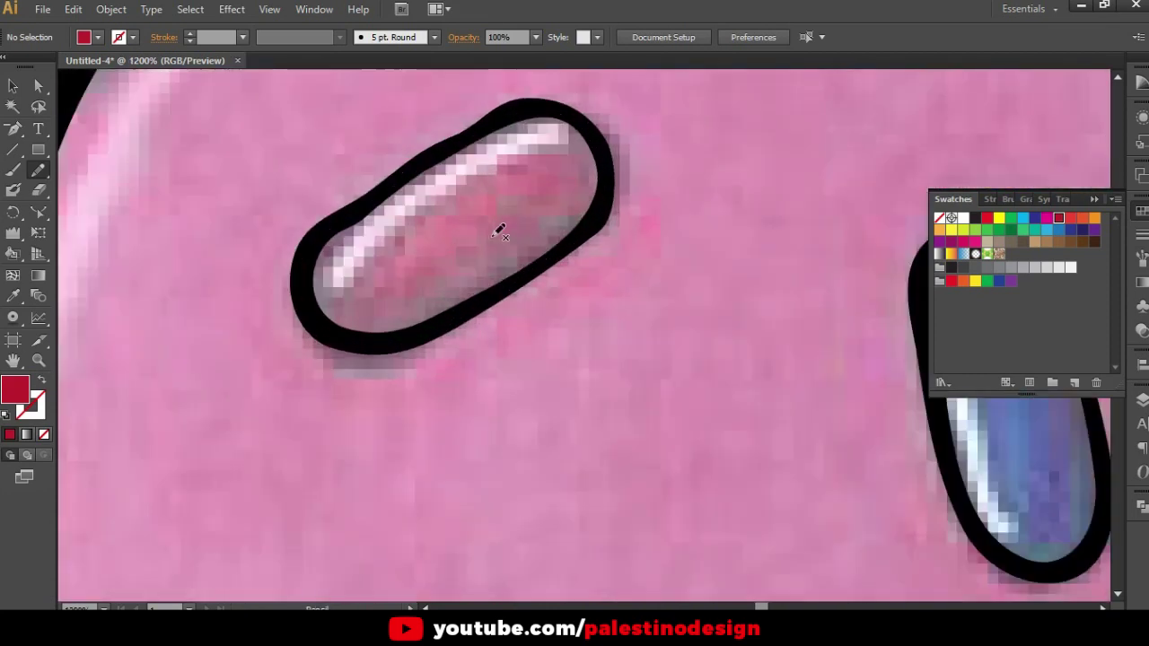
mouse_move(302, 265)
left_mouse_down()
mouse_move(399, 338)
mouse_move(521, 279)
mouse_move(619, 176)
mouse_move(594, 128)
mouse_move(538, 103)
mouse_move(410, 162)
mouse_move(326, 225)
mouse_move(305, 262)
left_mouse_up()
Pencil a white highlight along the red sprinkle's top edge
left_click(963, 219)
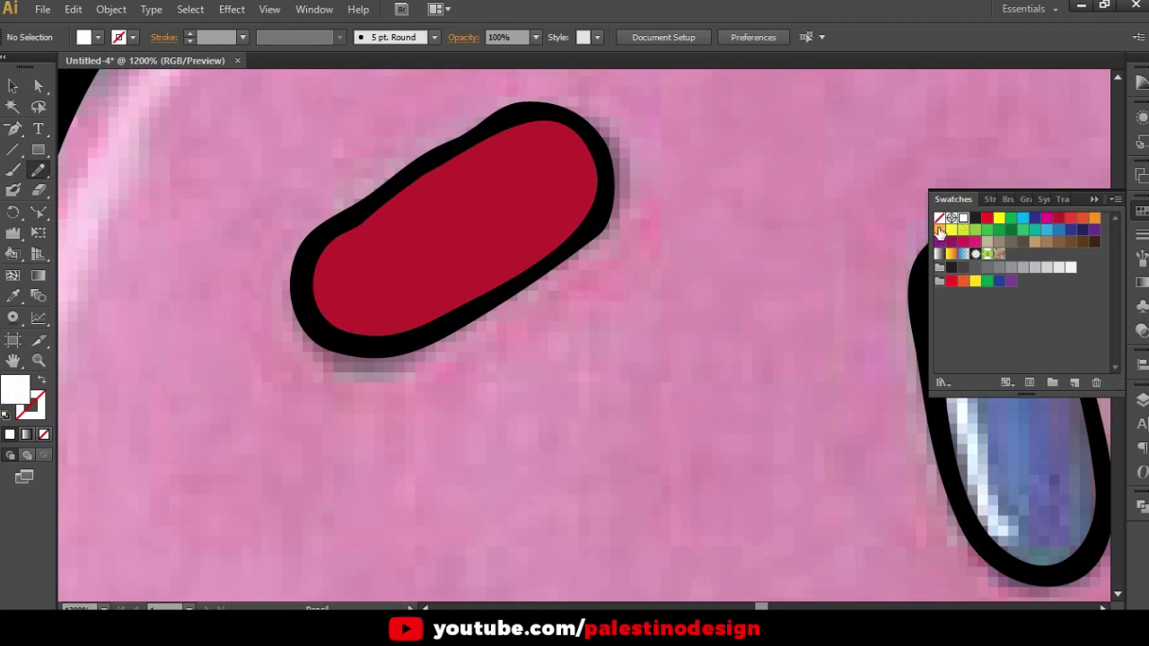
mouse_move(315, 321)
left_mouse_down()
mouse_move(321, 279)
mouse_move(369, 225)
mouse_move(502, 143)
mouse_move(554, 126)
mouse_move(598, 141)
mouse_move(556, 107)
mouse_move(494, 120)
mouse_move(313, 245)
mouse_move(316, 274)
left_mouse_up()
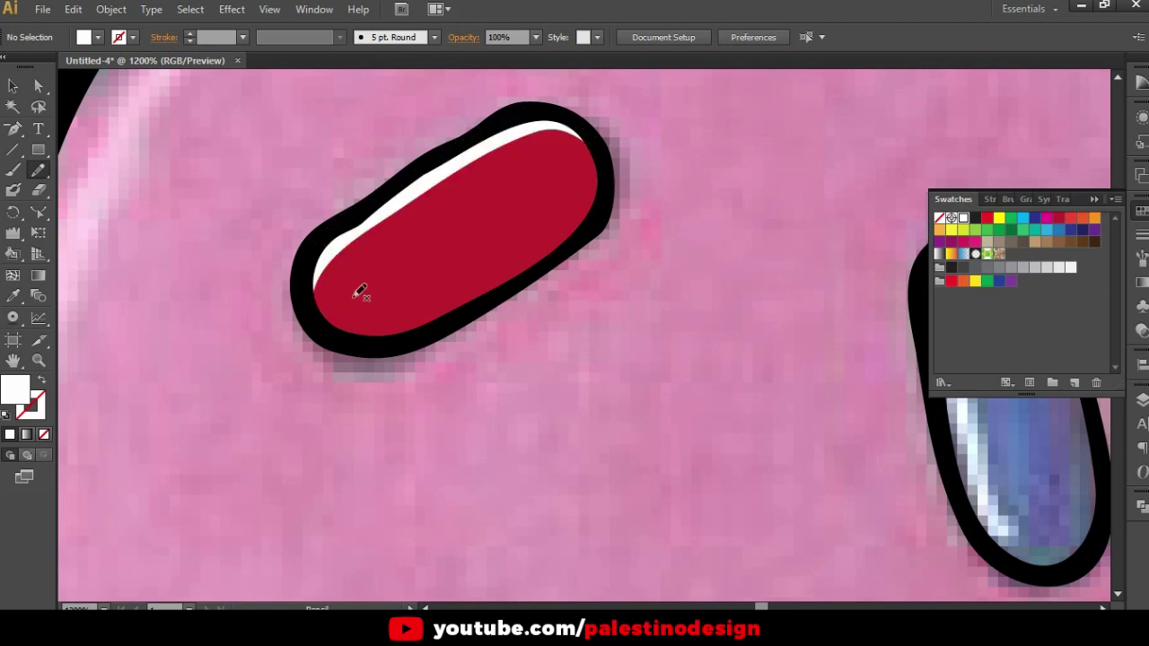
key("v")
scroll(359, 295, "down", 1)
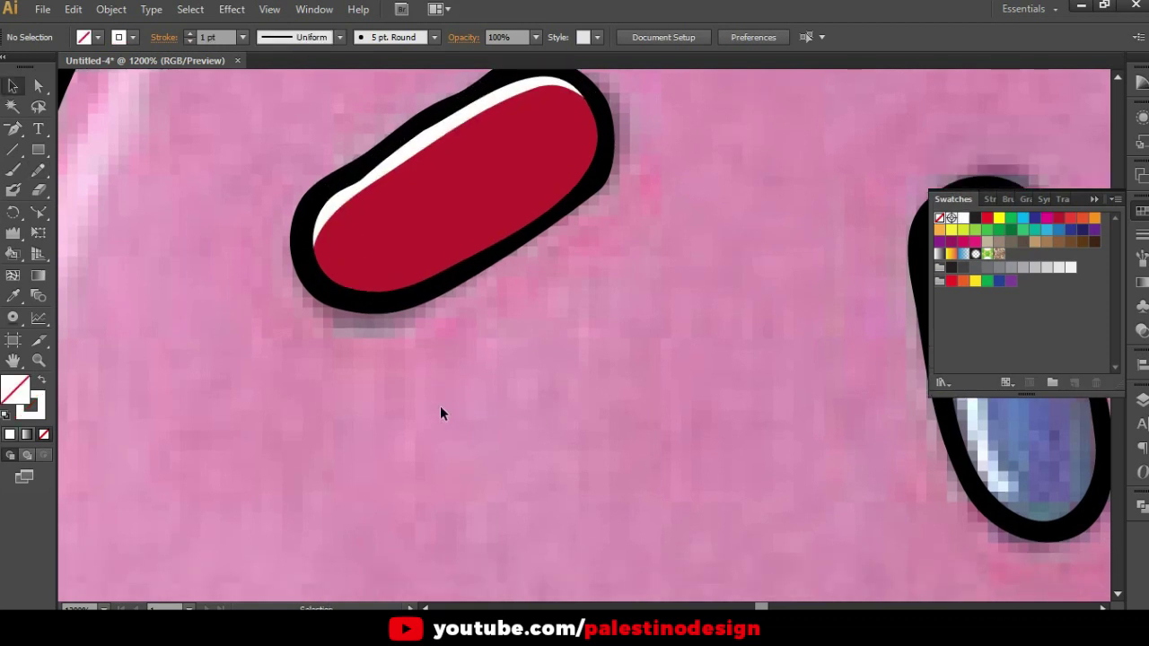
scroll(442, 408, "down", 2)
scroll(458, 377, "down", 2)
scroll(474, 351, "down", 3)
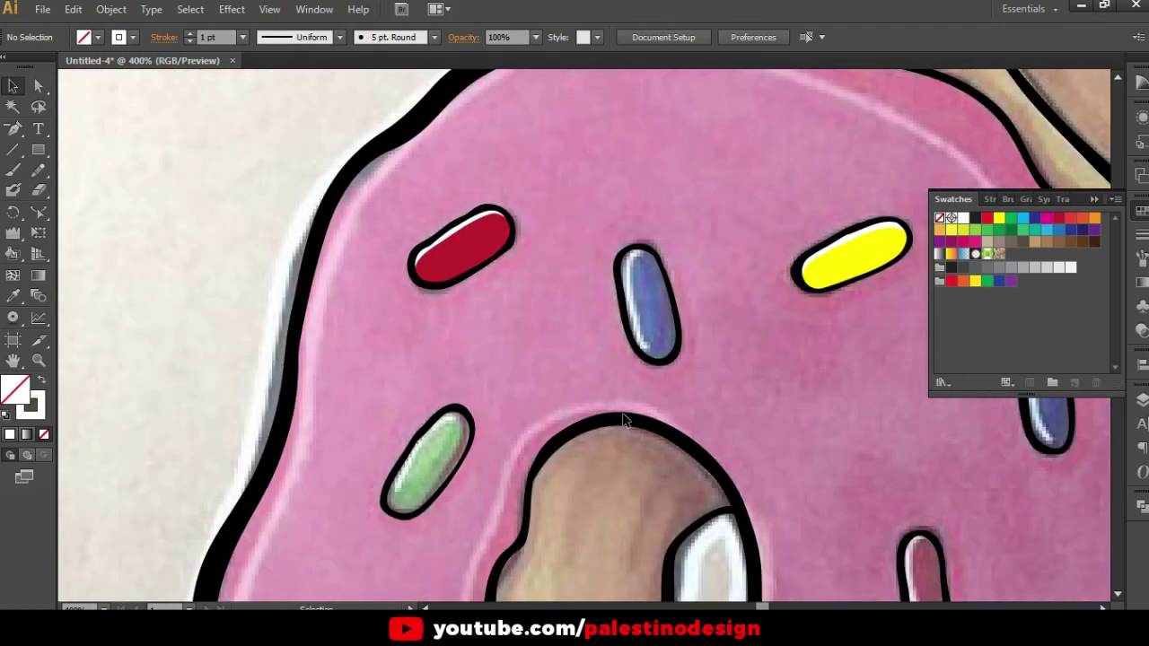
Pencil a red fill in the small upright sprinkle, undoing a misplaced highlight
scroll(492, 359, "down", 2)
scroll(492, 359, "right", 3)
scroll(610, 446, "down", 2)
scroll(786, 406, "up", 3)
scroll(799, 296, "up", 1)
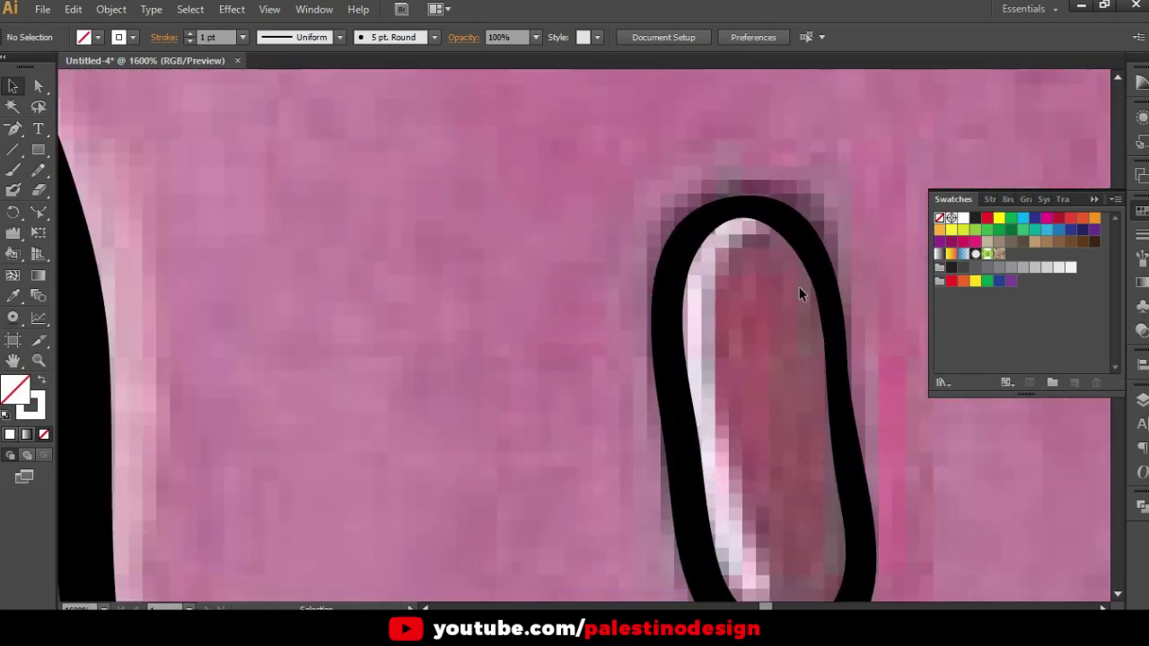
left_click(1058, 220)
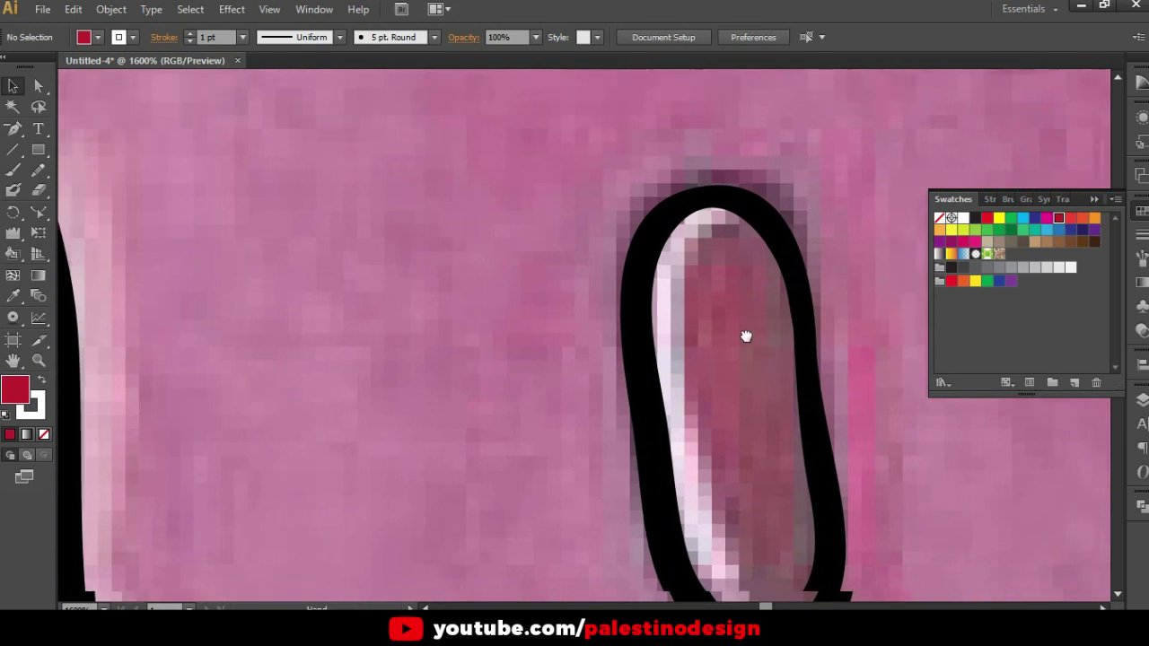
left_click_drag(805, 355, 680, 275)
key("n")
mouse_move(577, 135)
left_mouse_down()
mouse_move(568, 414)
mouse_move(607, 521)
mouse_move(679, 544)
mouse_move(738, 481)
mouse_move(708, 187)
mouse_move(661, 123)
mouse_move(542, 182)
left_mouse_up()
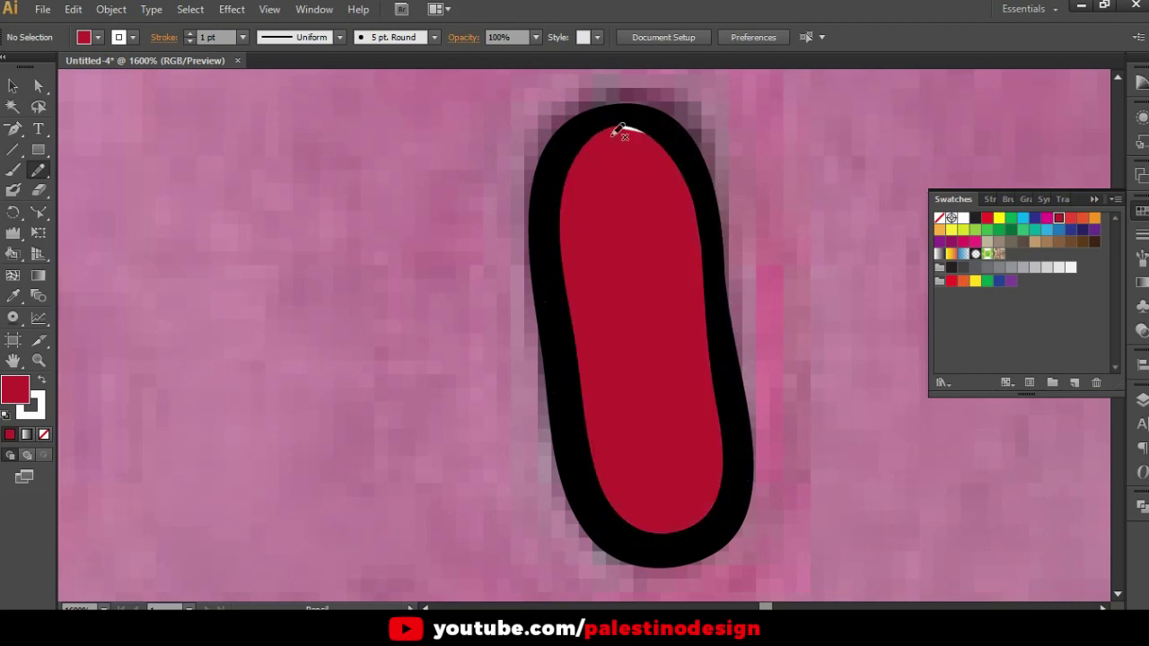
left_click_drag(620, 123, 615, 122)
key("ctrl+z")
key("ctrl+z")
key("a")
Remove the stroke, redraw the red fill, and add a white highlight down its left side
key("x")
left_click(44, 435)
key("n")
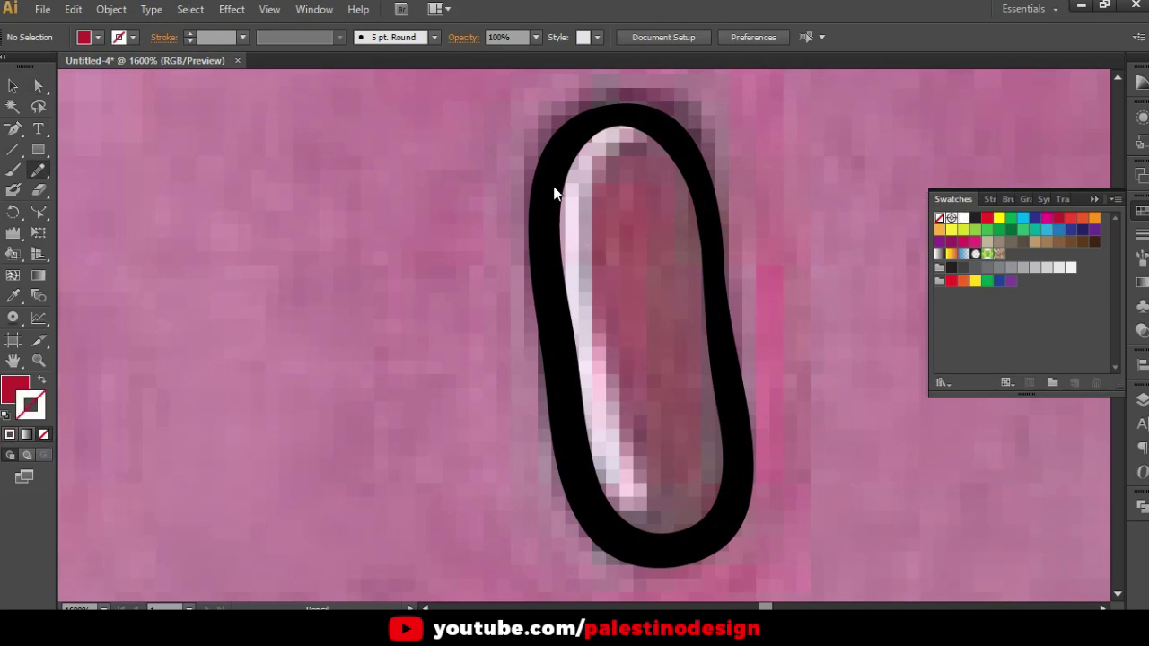
mouse_move(560, 164)
left_mouse_down()
mouse_move(709, 537)
mouse_move(741, 441)
mouse_move(700, 166)
mouse_move(641, 116)
mouse_move(589, 120)
mouse_move(563, 167)
left_mouse_up()
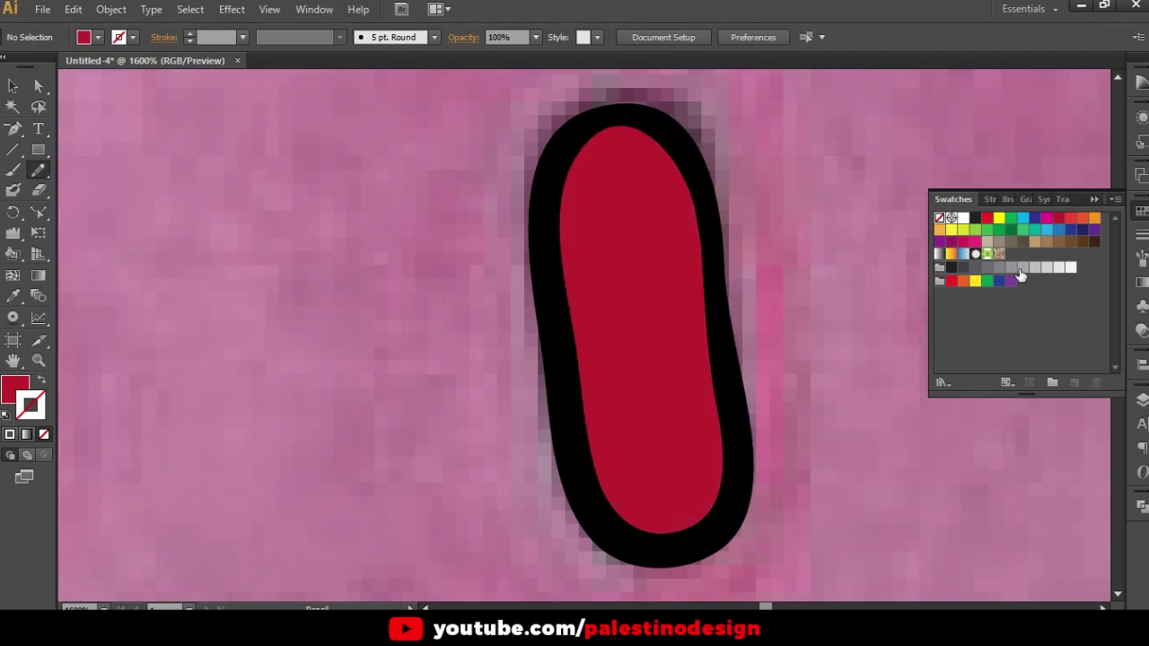
left_click(964, 218)
mouse_move(621, 118)
left_mouse_down()
mouse_move(589, 165)
mouse_move(585, 273)
mouse_move(610, 418)
mouse_move(646, 505)
mouse_move(710, 520)
mouse_move(618, 522)
mouse_move(580, 431)
mouse_move(548, 206)
mouse_move(578, 136)
mouse_move(620, 119)
left_mouse_up()
key("v")
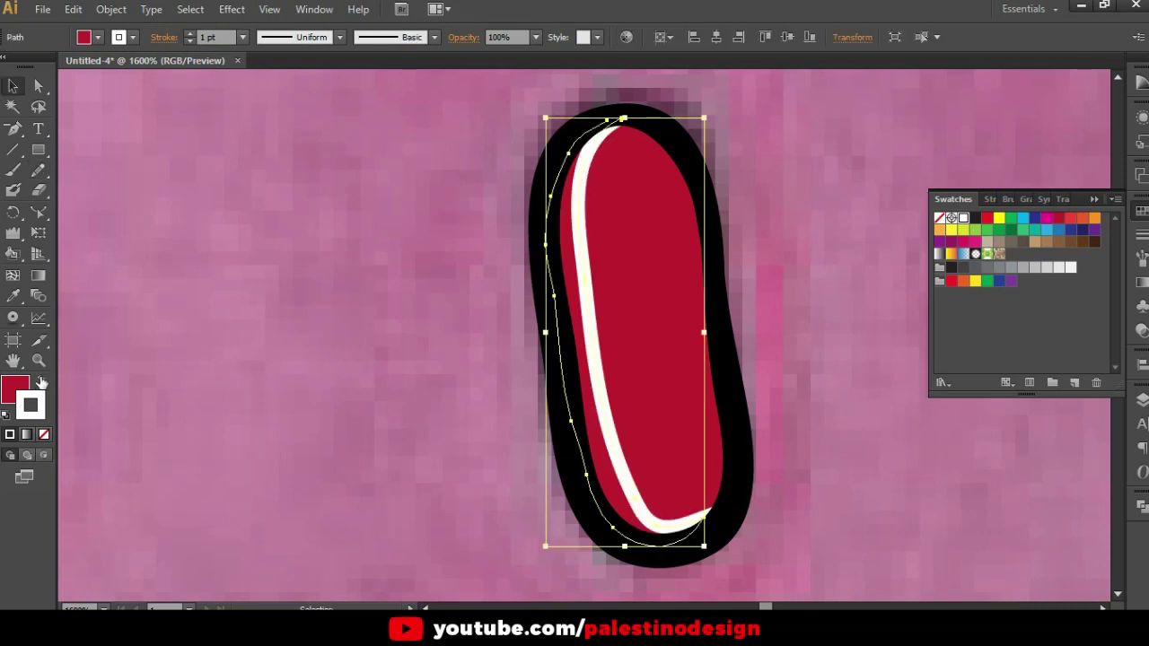
left_click(39, 383)
left_click(259, 380)
key("ctrl+minus")
key("ctrl+minus")
key("ctrl+minus")
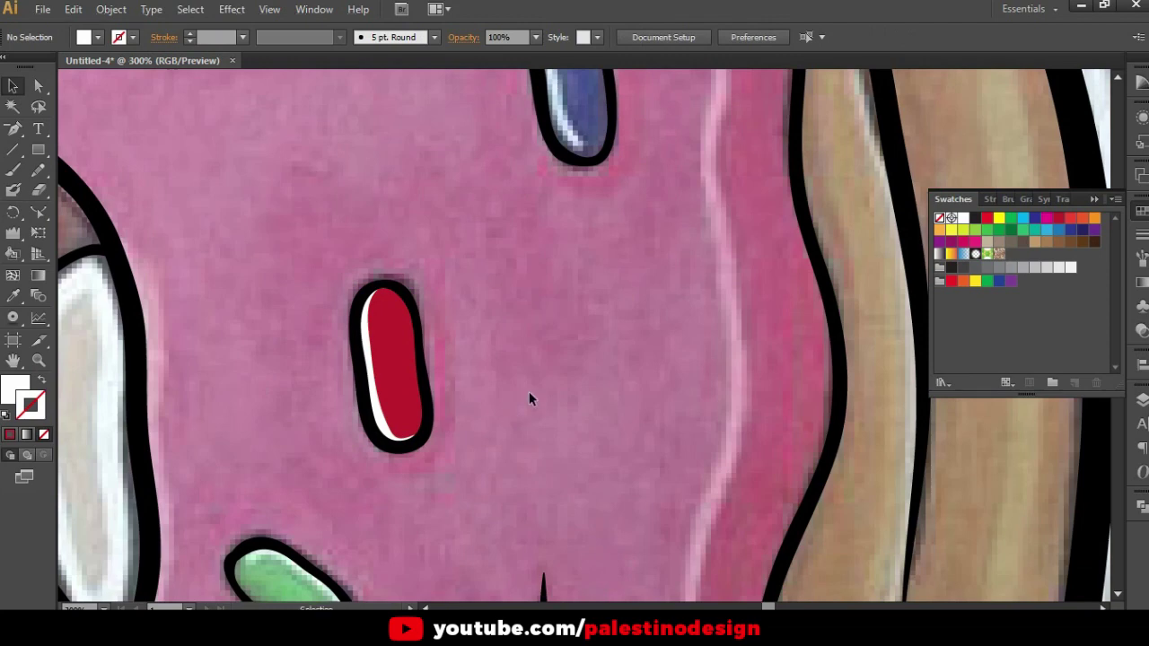
Fill the right blue sprinkle blue with a white highlight along its left edge
left_click_drag(528, 398, 662, 413)
left_click_drag(331, 380, 415, 329)
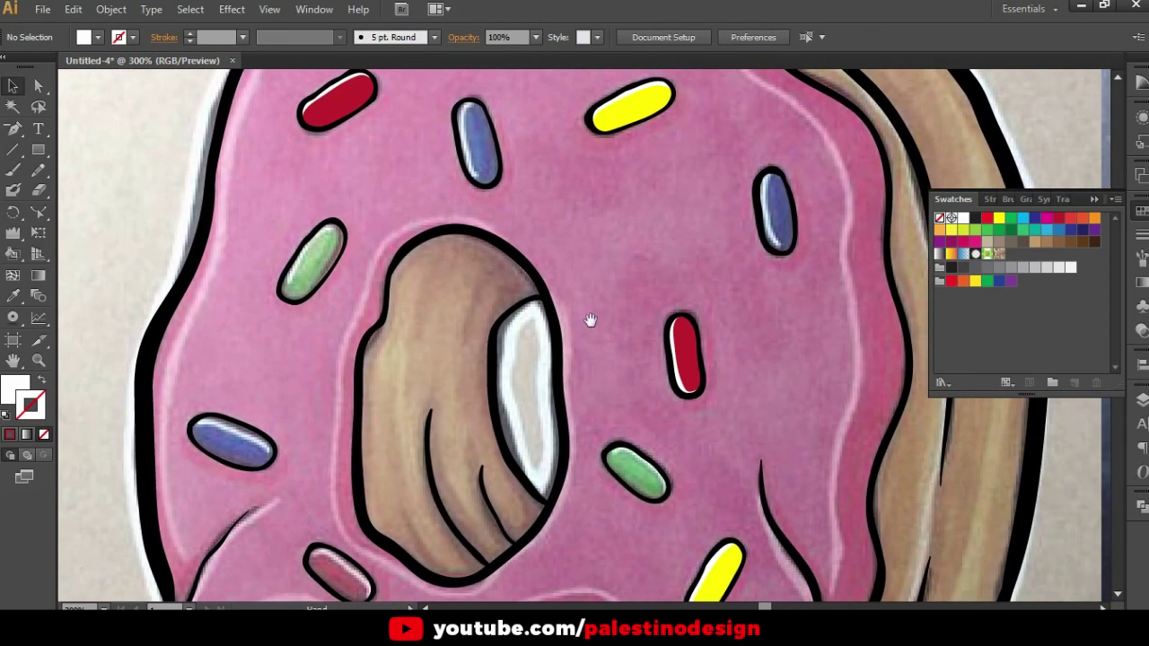
left_click(1059, 231)
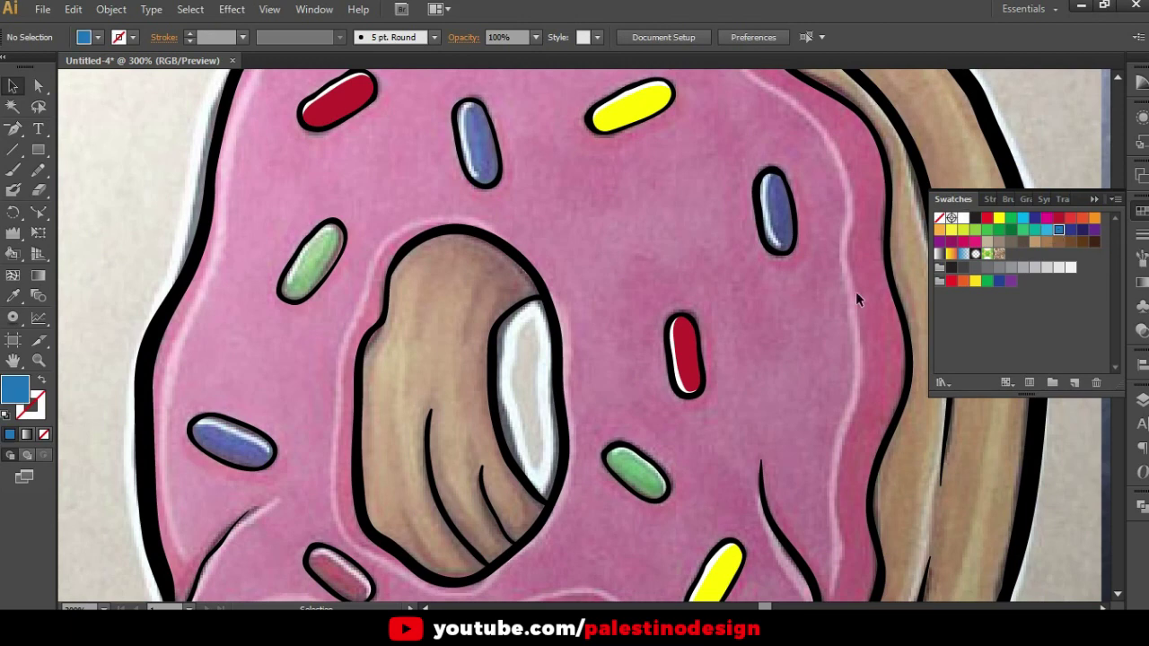
scroll(688, 312, "up", 1)
scroll(694, 267, "up", 1)
scroll(712, 179, "up", 1)
scroll(716, 184, "up", 1)
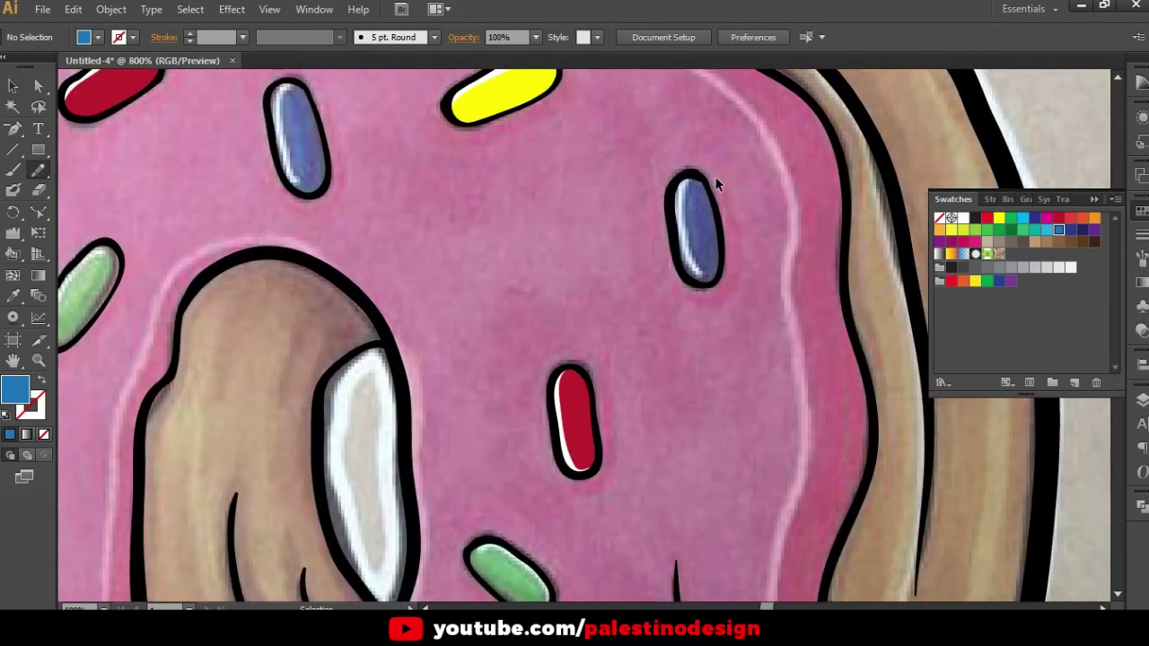
scroll(716, 184, "up", 1)
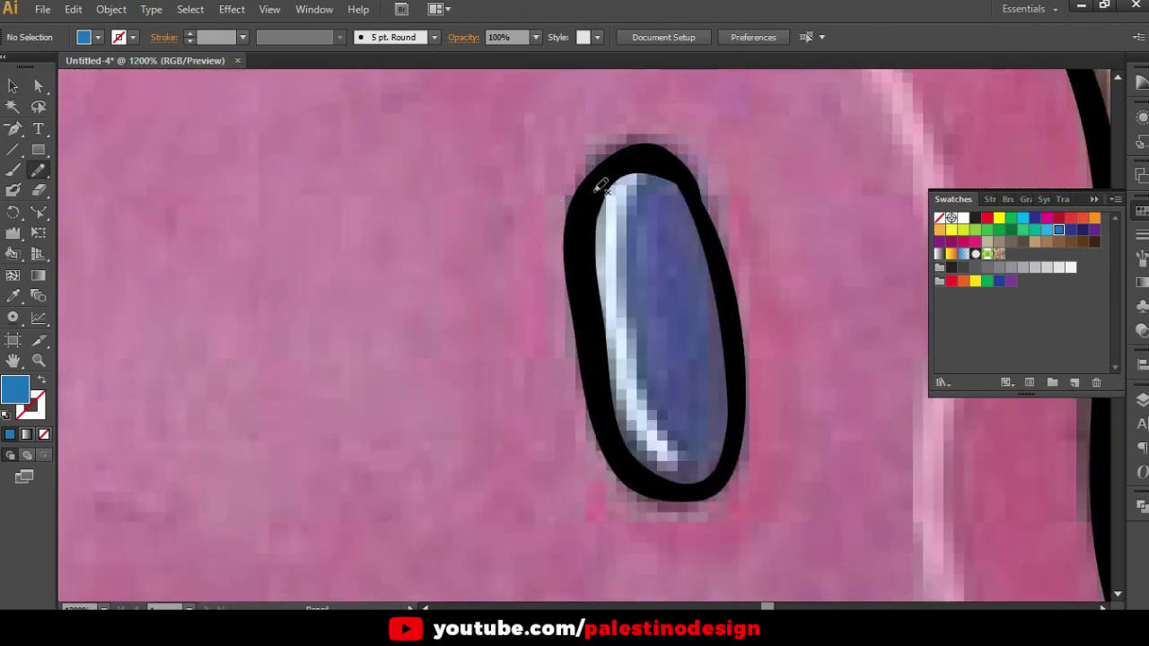
mouse_move(596, 190)
left_mouse_down()
mouse_move(610, 423)
mouse_move(645, 477)
mouse_move(707, 487)
mouse_move(731, 453)
mouse_move(744, 395)
mouse_move(724, 249)
mouse_move(668, 156)
mouse_move(595, 185)
left_mouse_up()
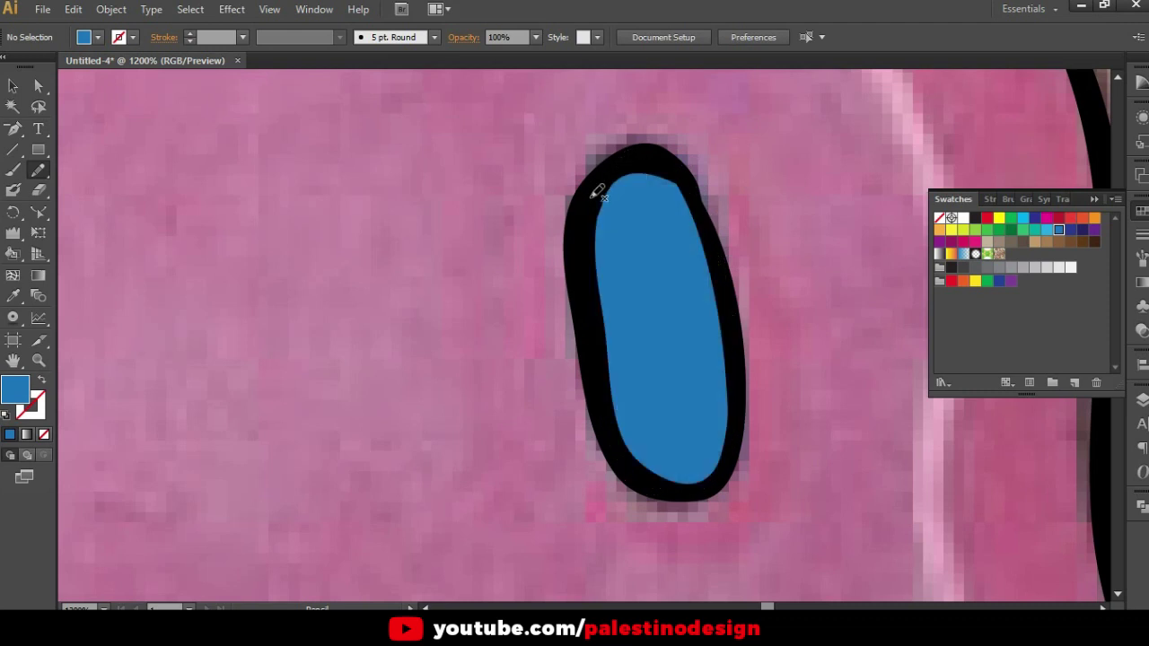
left_click(962, 219)
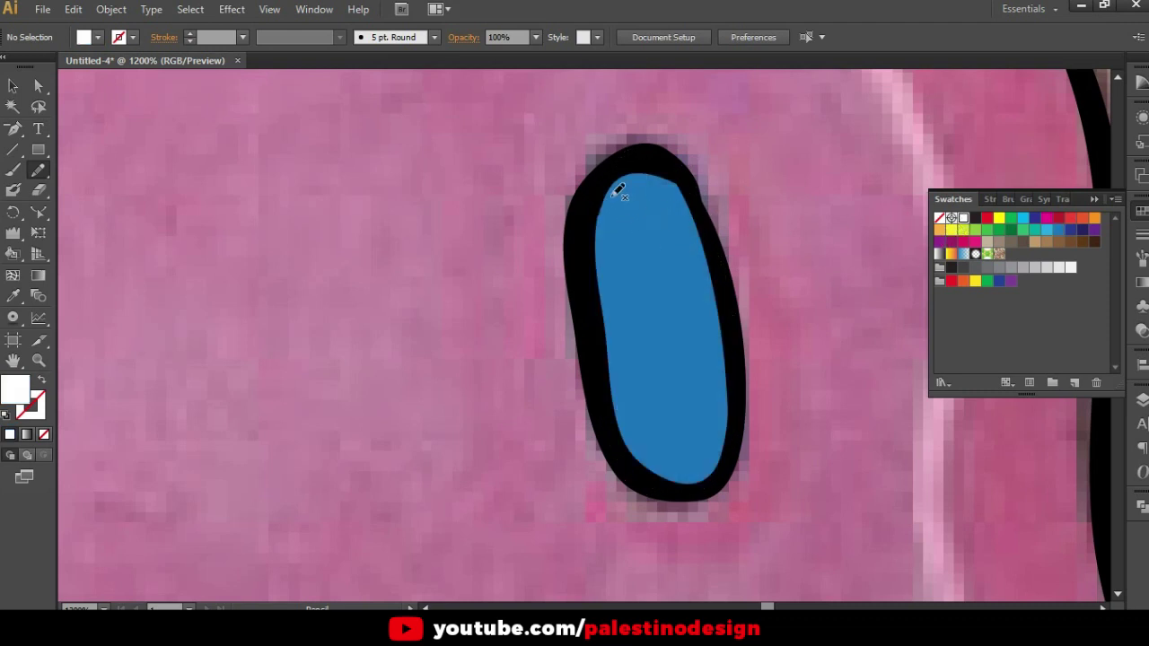
left_click_drag(630, 168, 614, 254)
mouse_move(641, 363)
left_mouse_down()
mouse_move(615, 417)
mouse_move(590, 218)
mouse_move(641, 152)
left_mouse_up()
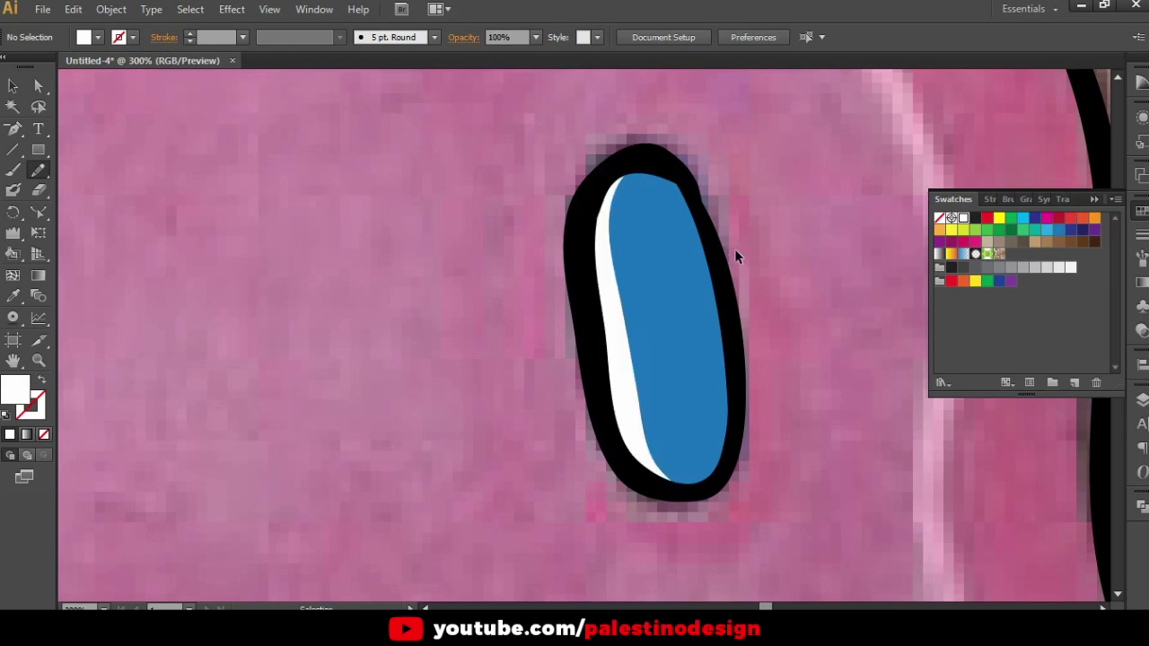
Fill the top blue sprinkle blue with a white highlight down its left side
scroll(734, 252, "down", 6)
key("a")
left_click(725, 254)
scroll(576, 207, "up", 1)
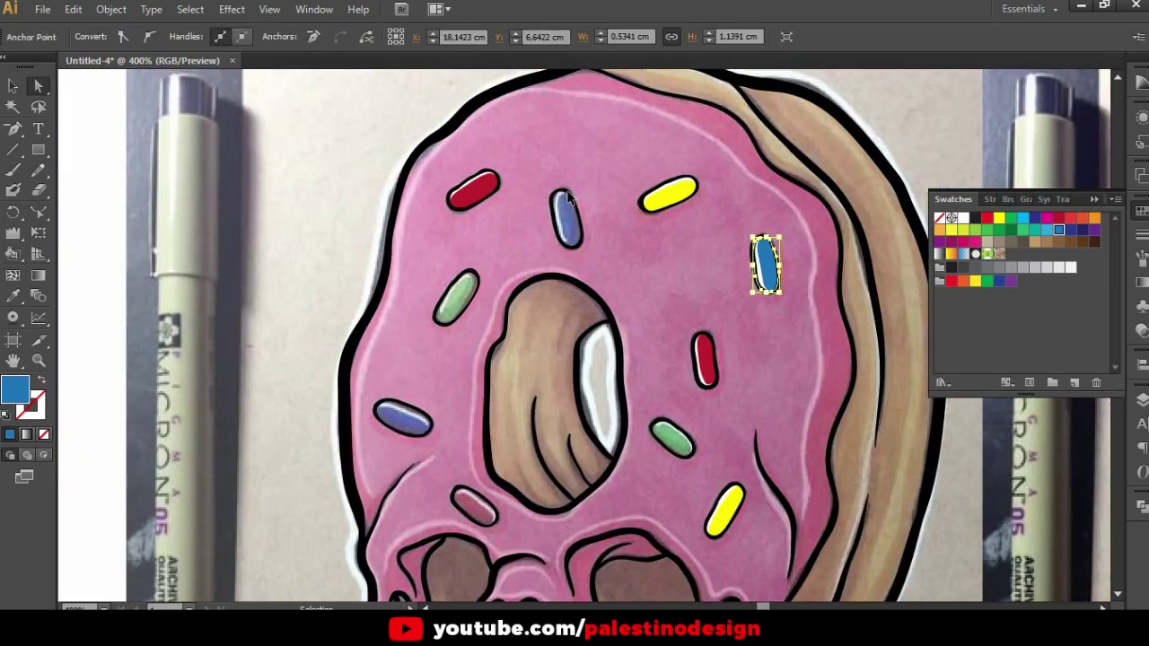
scroll(576, 208, "up", 4)
key("ctrl+shift+a")
key("n")
scroll(578, 202, "up", 1)
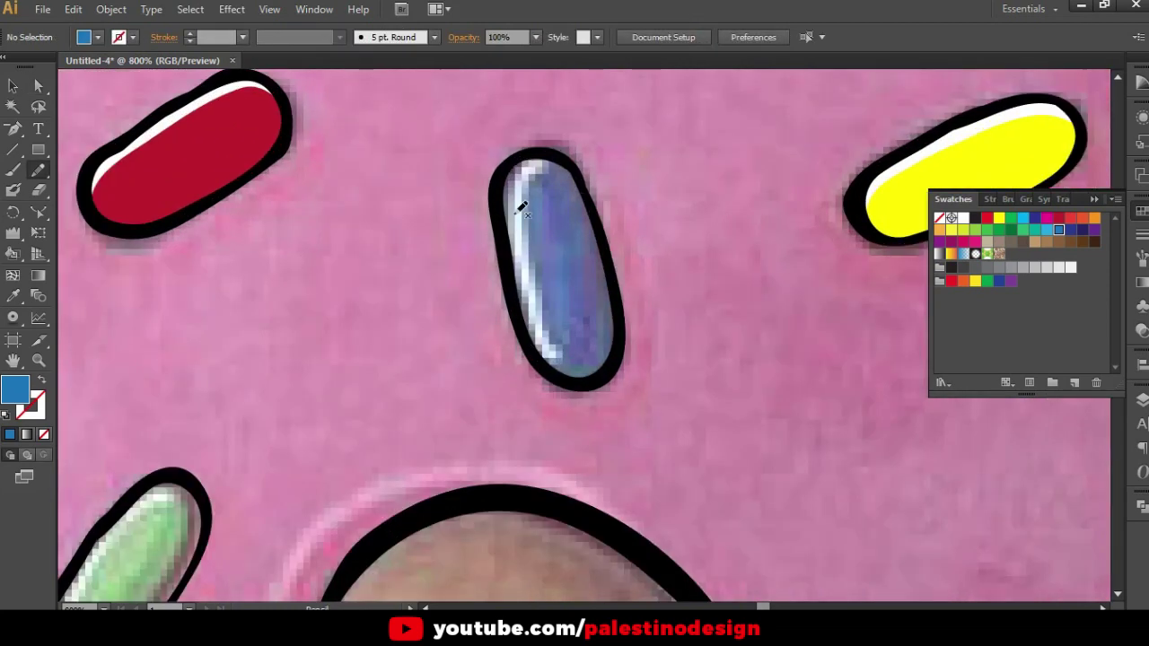
mouse_move(502, 206)
left_mouse_down()
mouse_move(546, 367)
mouse_move(588, 382)
mouse_move(619, 348)
mouse_move(602, 212)
mouse_move(568, 154)
mouse_move(513, 158)
mouse_move(501, 179)
left_mouse_up()
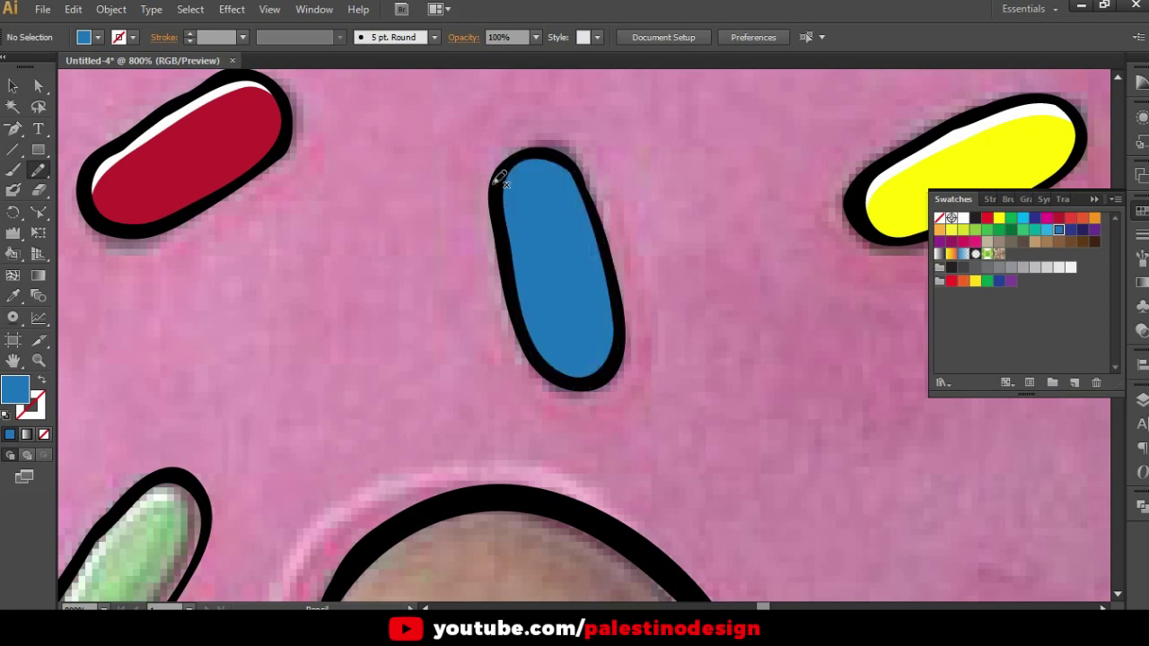
scroll(494, 185, "up", 1)
left_click(963, 219)
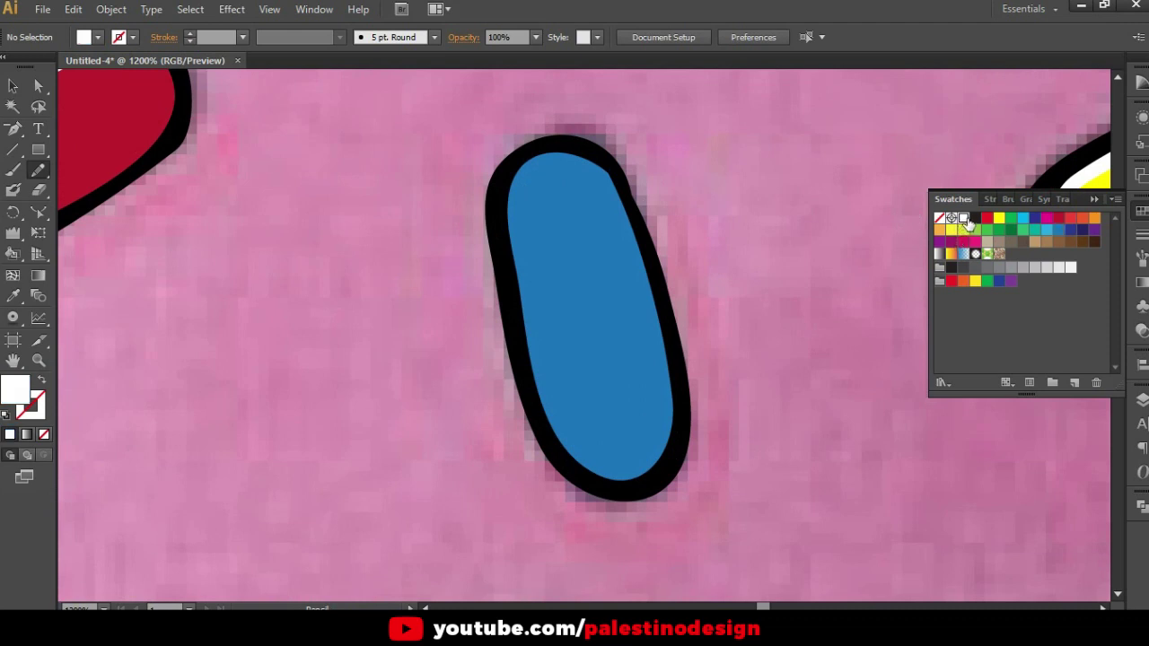
mouse_move(557, 147)
left_mouse_down()
mouse_move(533, 184)
mouse_move(574, 410)
mouse_move(602, 462)
mouse_move(658, 469)
mouse_move(616, 480)
mouse_move(568, 454)
mouse_move(529, 352)
mouse_move(508, 186)
mouse_move(544, 151)
left_mouse_up()
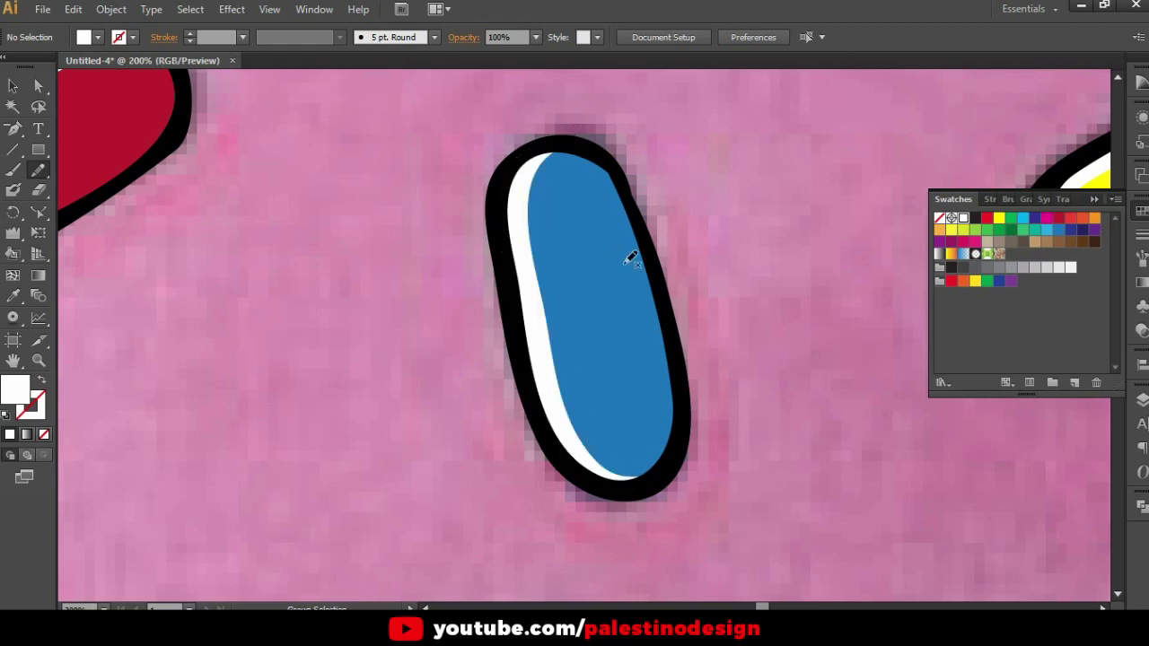
Fill the left blue sprinkle blue with a white highlight along its top edge
key("ctrl+minus")
key("ctrl+minus")
key("ctrl+minus")
scroll(743, 366, "up", 1, "alt")
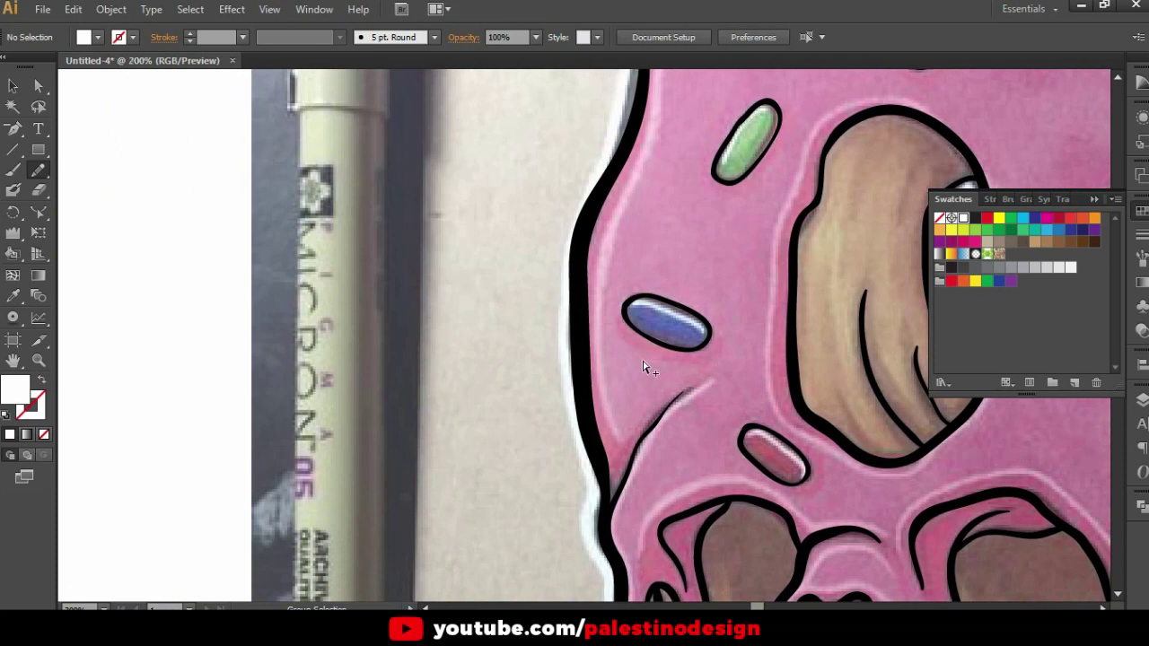
scroll(643, 366, "down", 2, "alt")
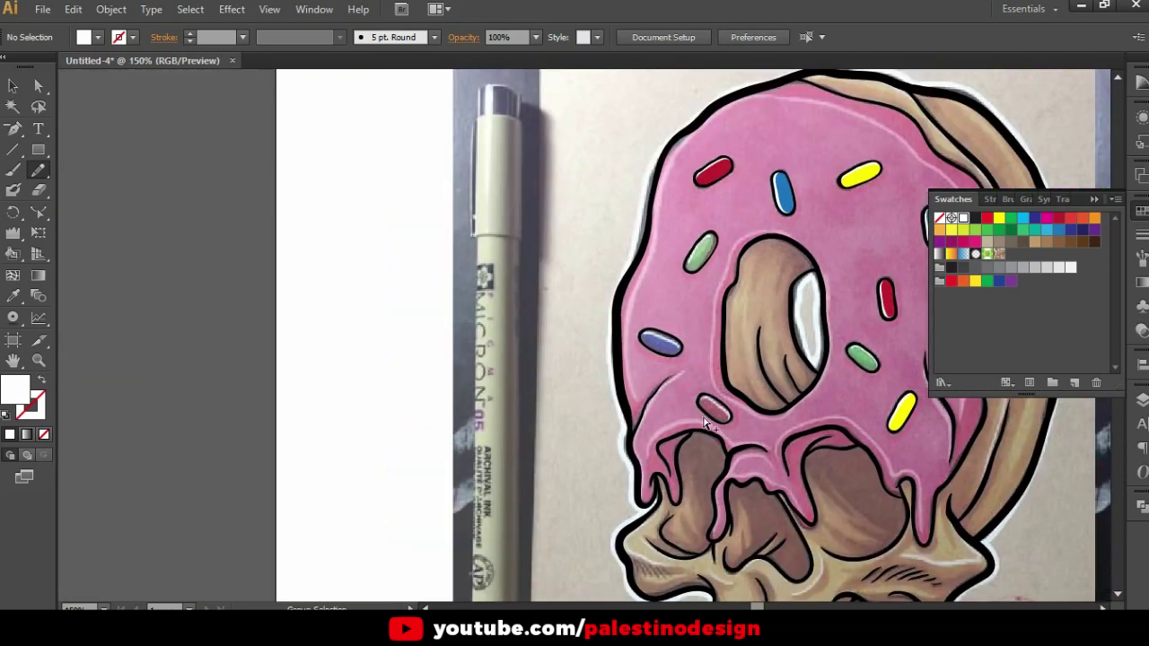
scroll(666, 342, "up", 1, "alt")
scroll(667, 342, "up", 4, "alt")
scroll(667, 342, "up", 1, "alt")
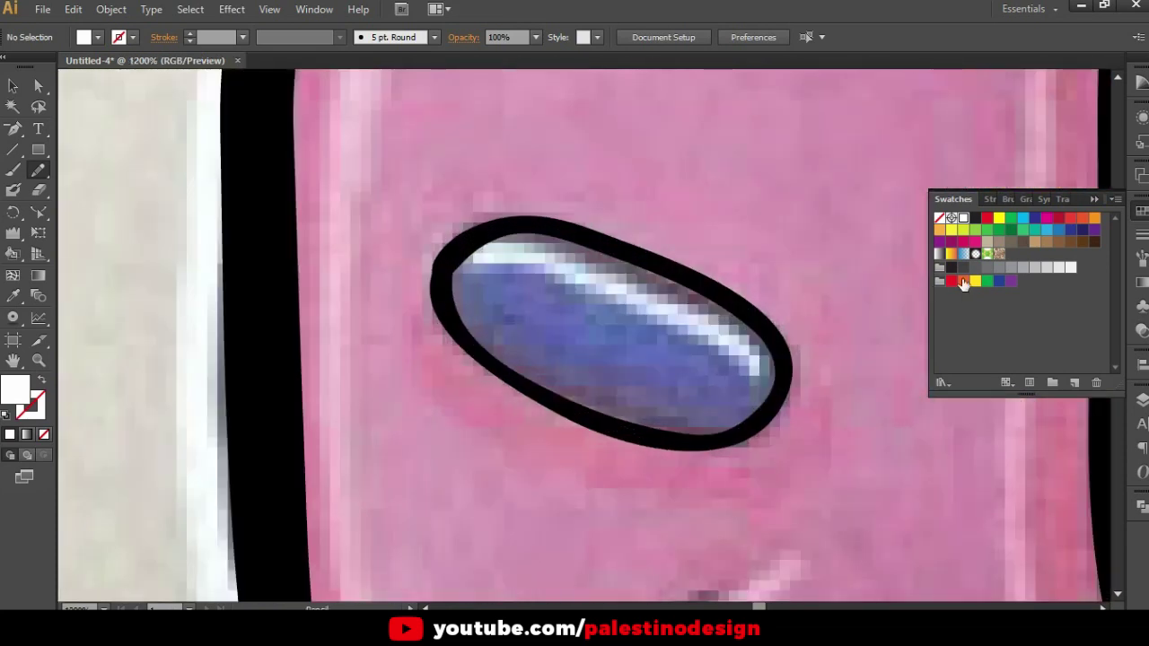
left_click(1059, 232)
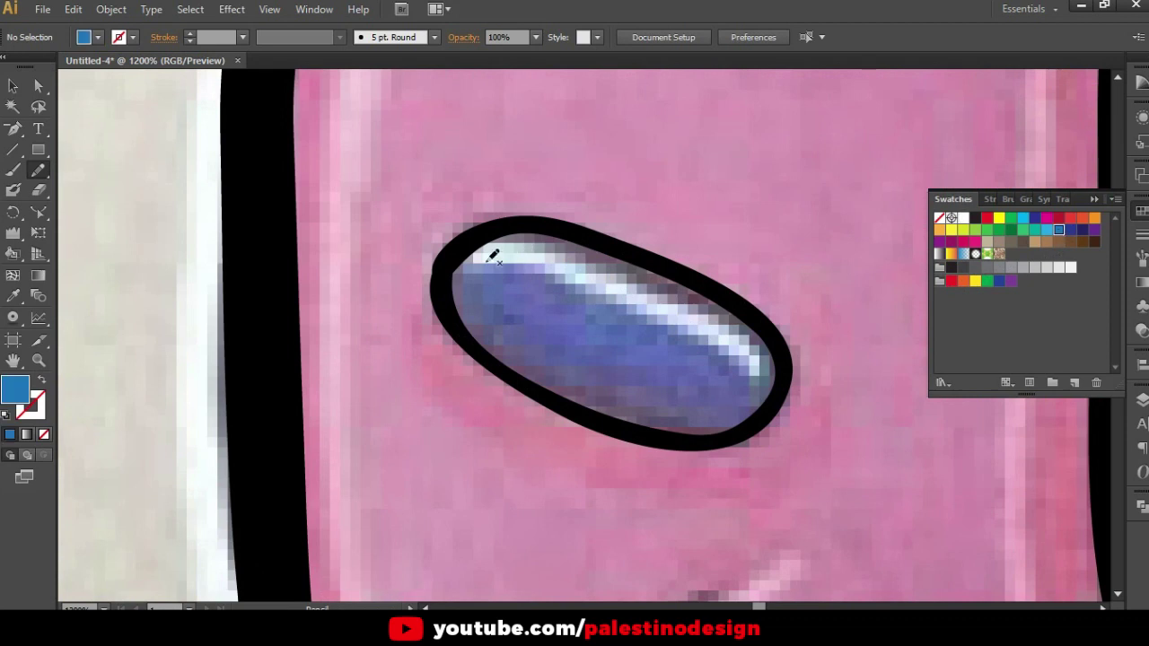
mouse_move(446, 266)
left_mouse_down()
mouse_move(455, 318)
mouse_move(508, 372)
mouse_move(598, 415)
mouse_move(682, 442)
mouse_move(758, 419)
mouse_move(786, 375)
mouse_move(777, 329)
mouse_move(708, 275)
mouse_move(613, 233)
mouse_move(528, 216)
mouse_move(469, 236)
mouse_move(446, 263)
left_mouse_up()
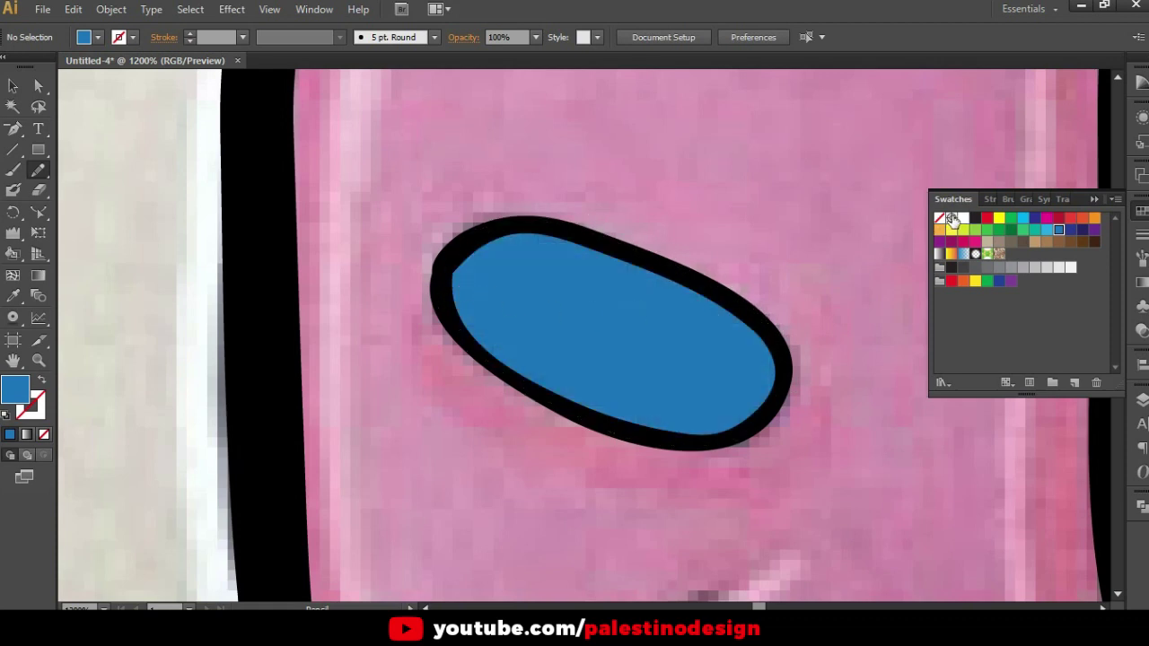
left_click(961, 218)
mouse_move(449, 274)
left_mouse_down()
mouse_move(546, 254)
mouse_move(762, 351)
mouse_move(770, 404)
mouse_move(784, 341)
mouse_move(725, 292)
mouse_move(600, 230)
mouse_move(499, 228)
mouse_move(446, 292)
left_mouse_up()
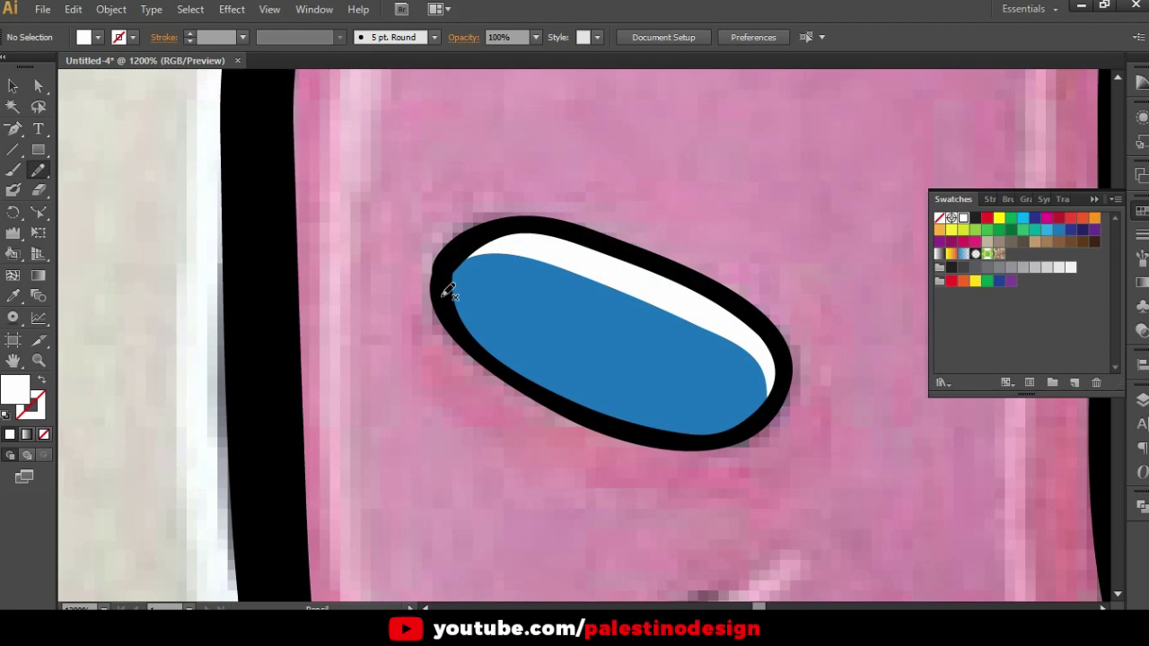
scroll(448, 291, "down", 3)
left_click_drag(569, 359, 328, 269)
scroll(598, 451, "down", 2)
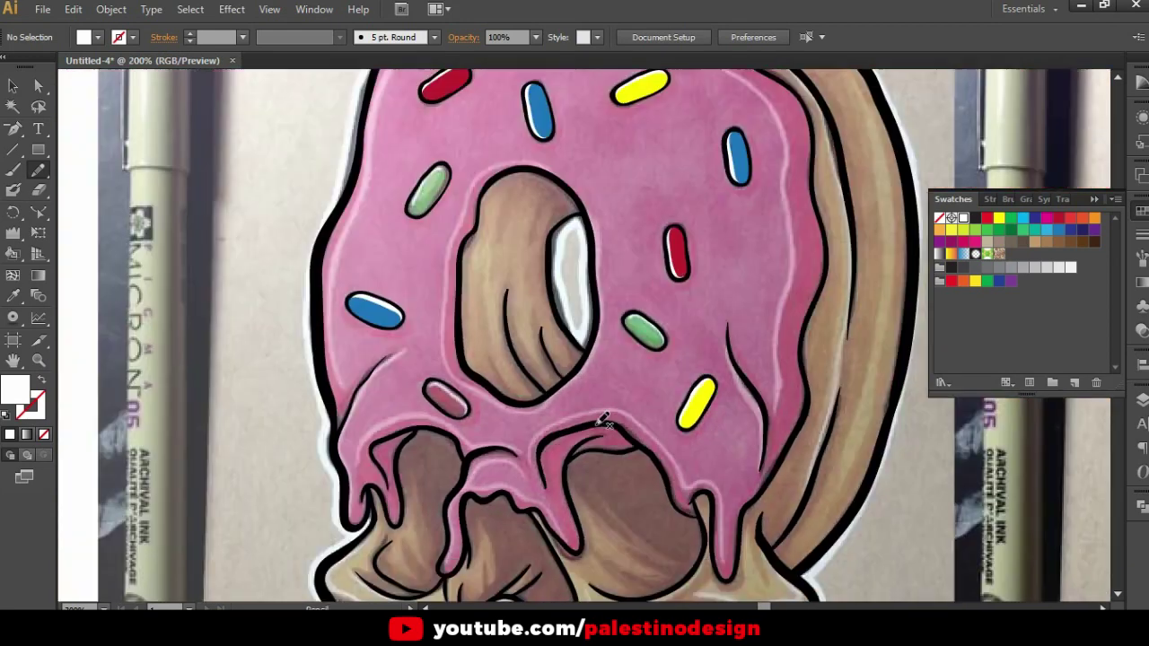
Reuse an existing sprinkle's red and pencil a red fill over the lower sprinkle
key("a")
left_click(689, 269)
scroll(412, 426, "up", 2)
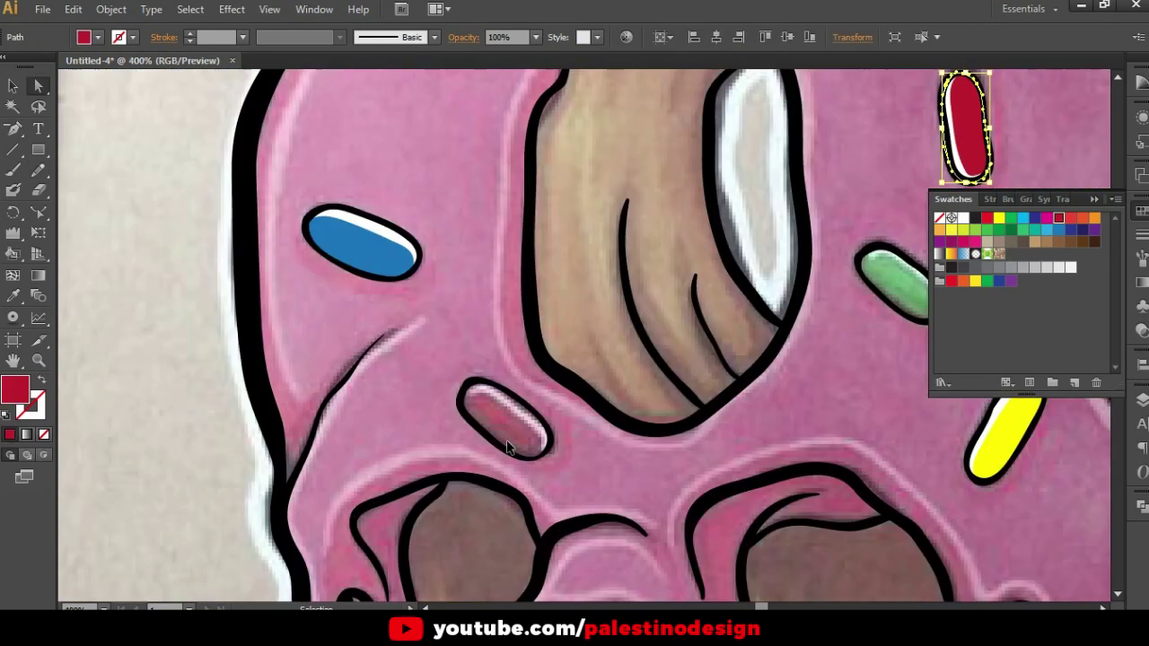
key("ctrl+shift+a")
scroll(507, 447, "up", 1)
scroll(516, 439, "up", 2)
key("n")
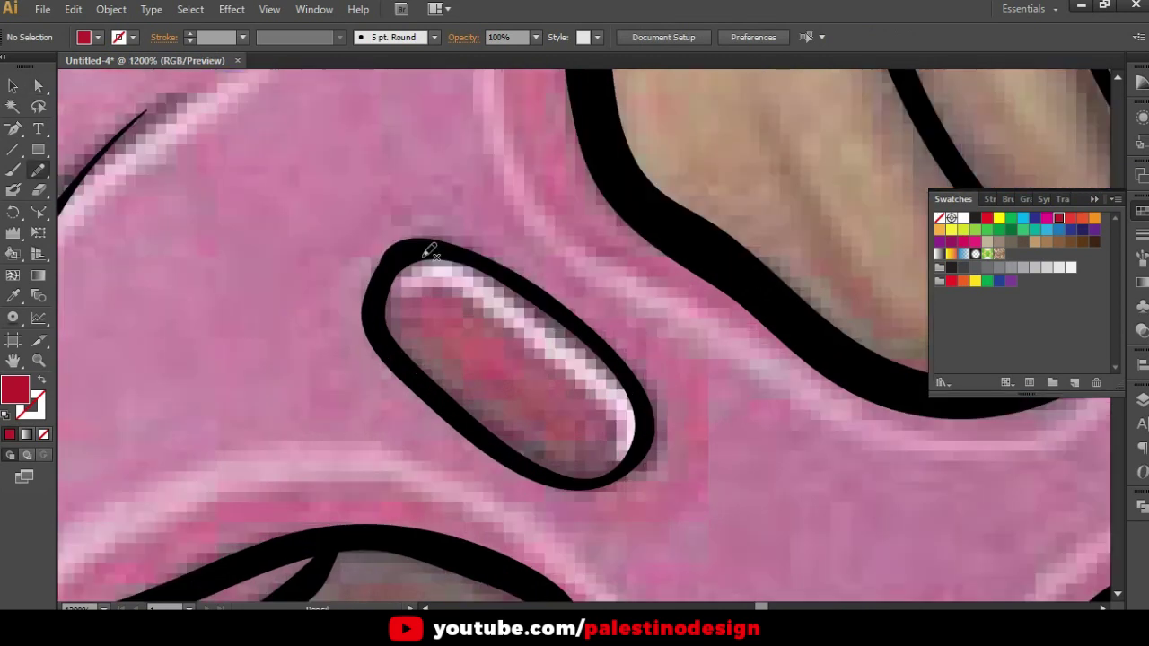
mouse_move(401, 257)
left_mouse_down()
mouse_move(557, 475)
mouse_move(596, 480)
mouse_move(641, 433)
mouse_move(634, 386)
mouse_move(603, 341)
mouse_move(495, 257)
mouse_move(430, 246)
mouse_move(399, 265)
left_mouse_up()
Pencil a white highlight along the red sprinkle's upper edge
left_click(963, 220)
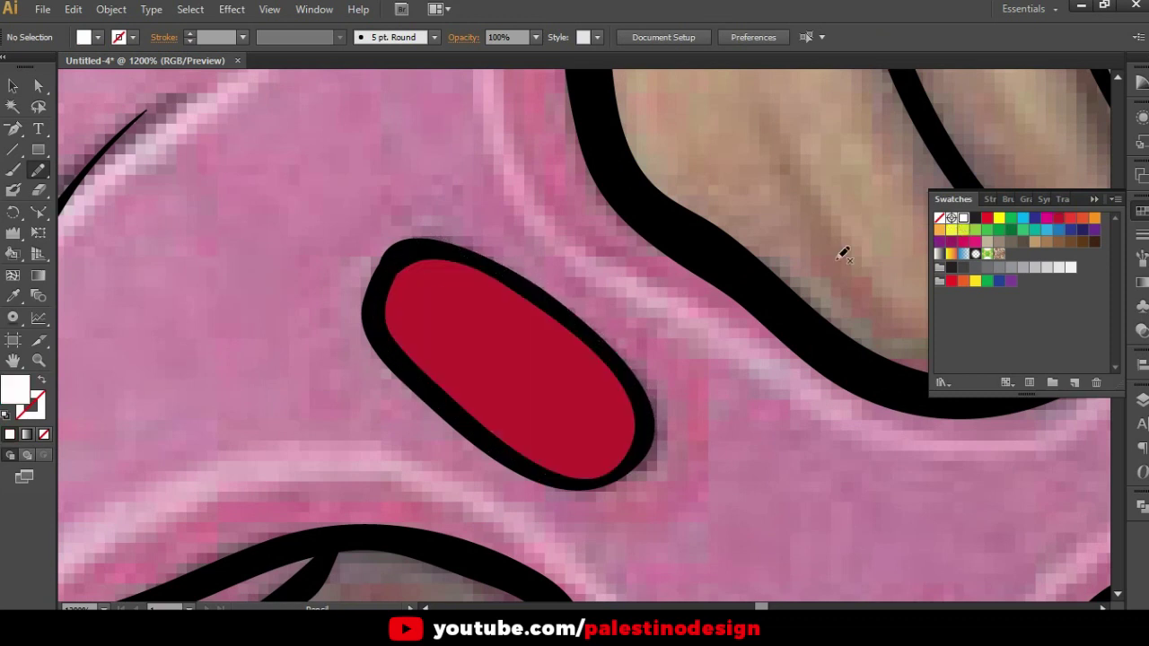
mouse_move(387, 282)
left_mouse_down()
mouse_move(461, 287)
mouse_move(543, 333)
mouse_move(610, 385)
mouse_move(631, 457)
mouse_move(649, 418)
mouse_move(636, 380)
mouse_move(549, 297)
mouse_move(487, 256)
mouse_move(431, 243)
mouse_move(411, 269)
left_mouse_up()
scroll(404, 281, "down", 5)
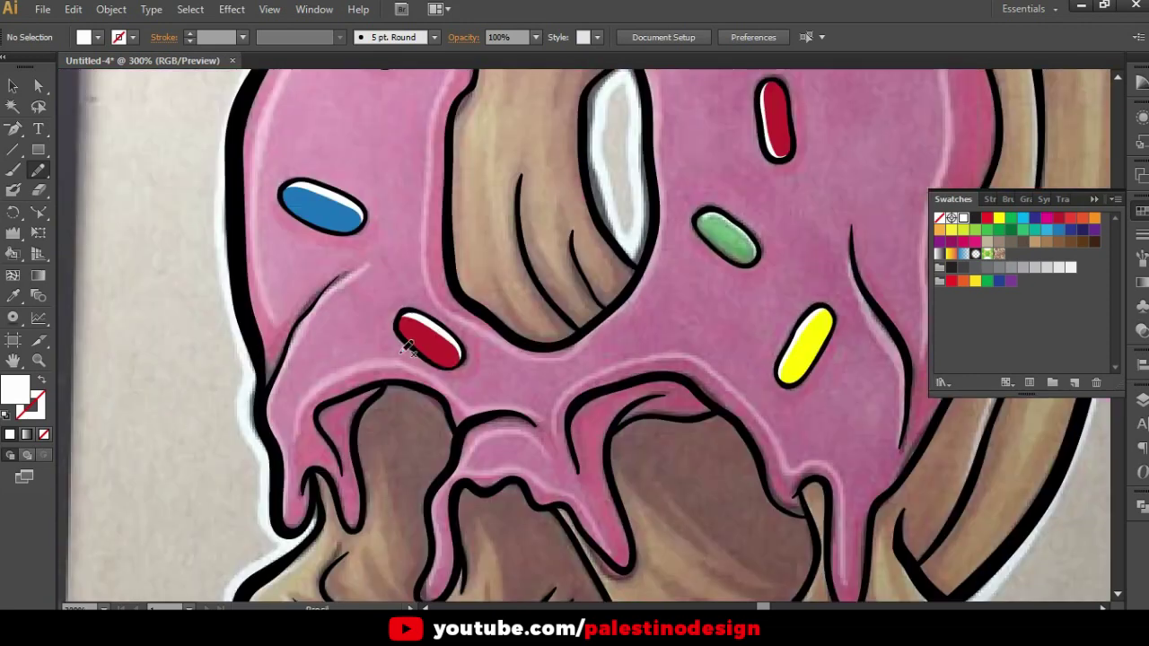
scroll(495, 367, "up", 1)
scroll(505, 336, "up", 1)
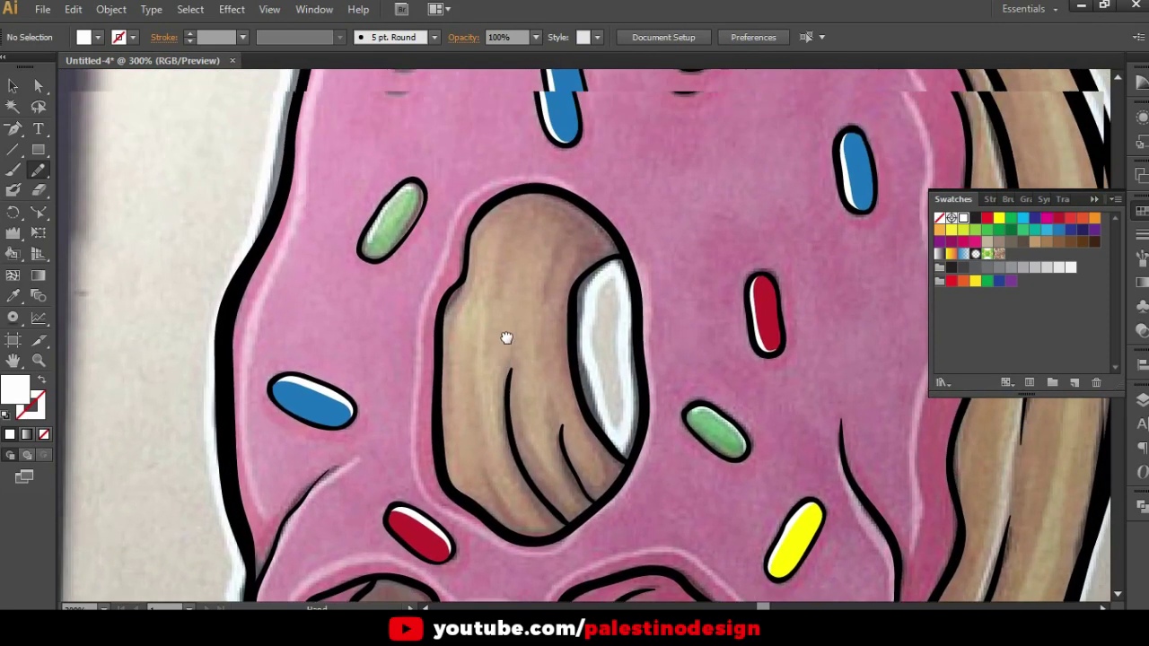
Fill the green sprinkle solid green along its left and bottom edges
left_click(1011, 220)
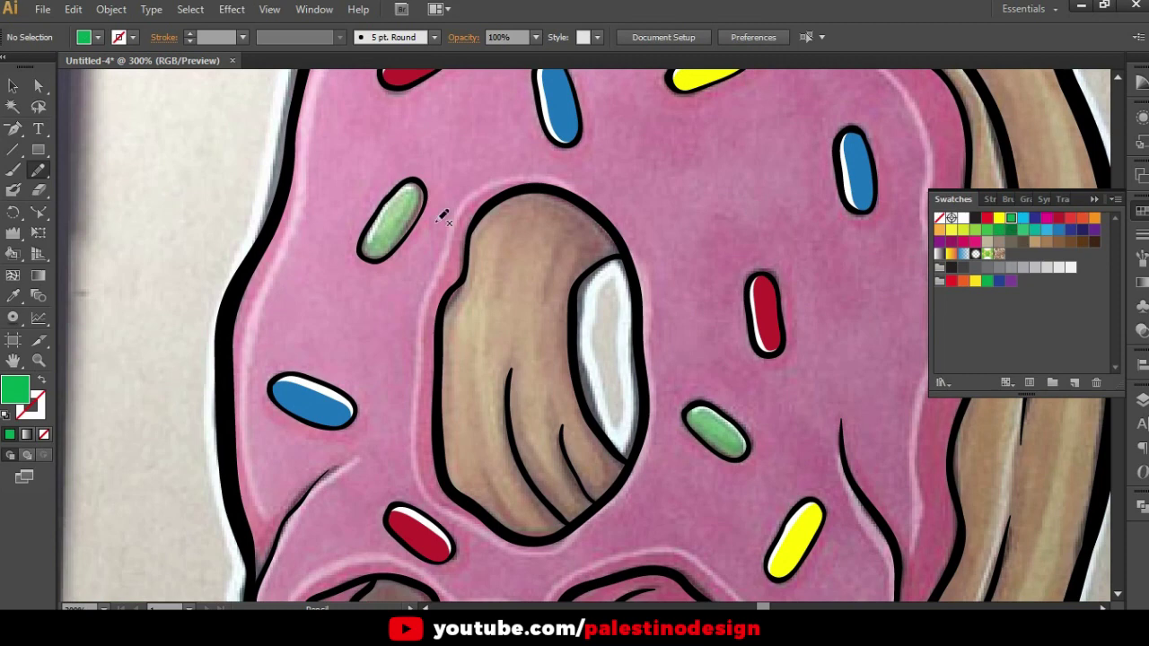
scroll(376, 190, "up", 1)
scroll(373, 186, "up", 3)
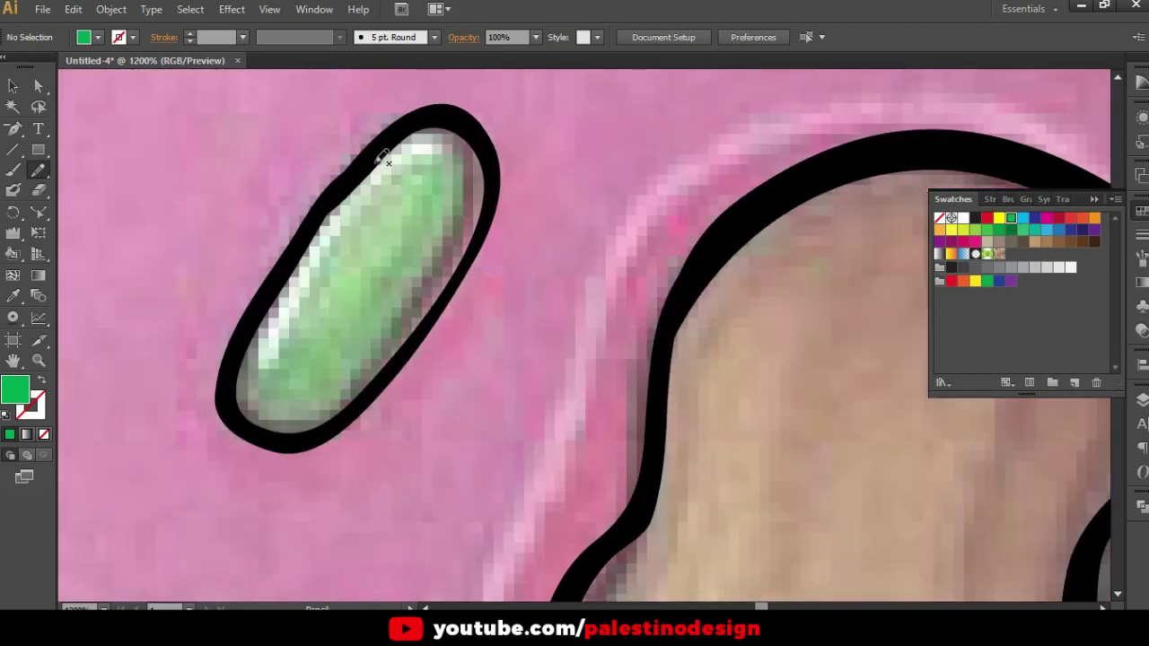
mouse_move(241, 357)
left_mouse_down()
mouse_move(352, 411)
mouse_move(420, 330)
left_mouse_up()
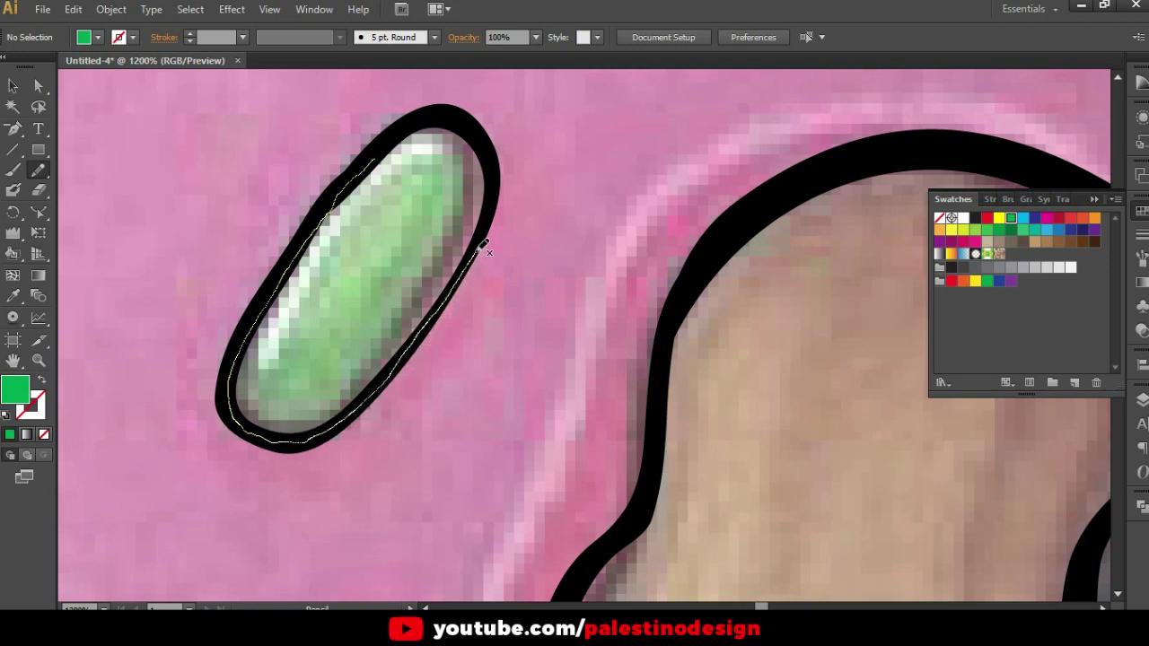
mouse_move(499, 208)
left_mouse_down()
mouse_move(492, 149)
mouse_move(449, 114)
mouse_move(407, 161)
left_mouse_up()
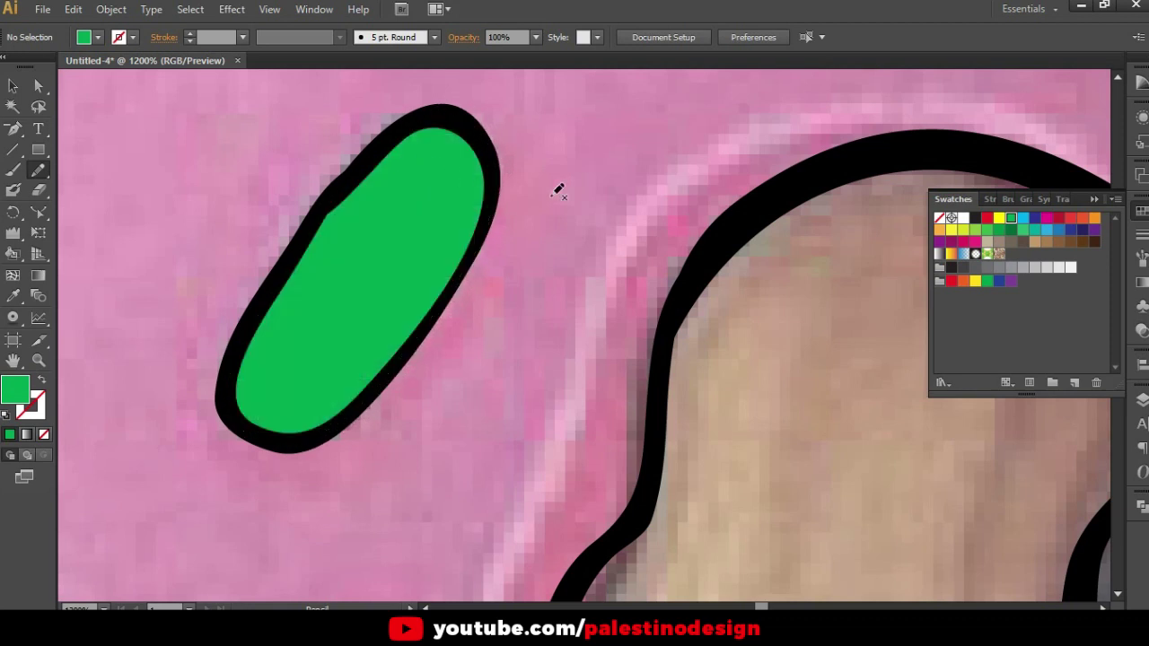
Draw a white highlight up the sprinkle's left edge and around its tip
left_click(962, 219)
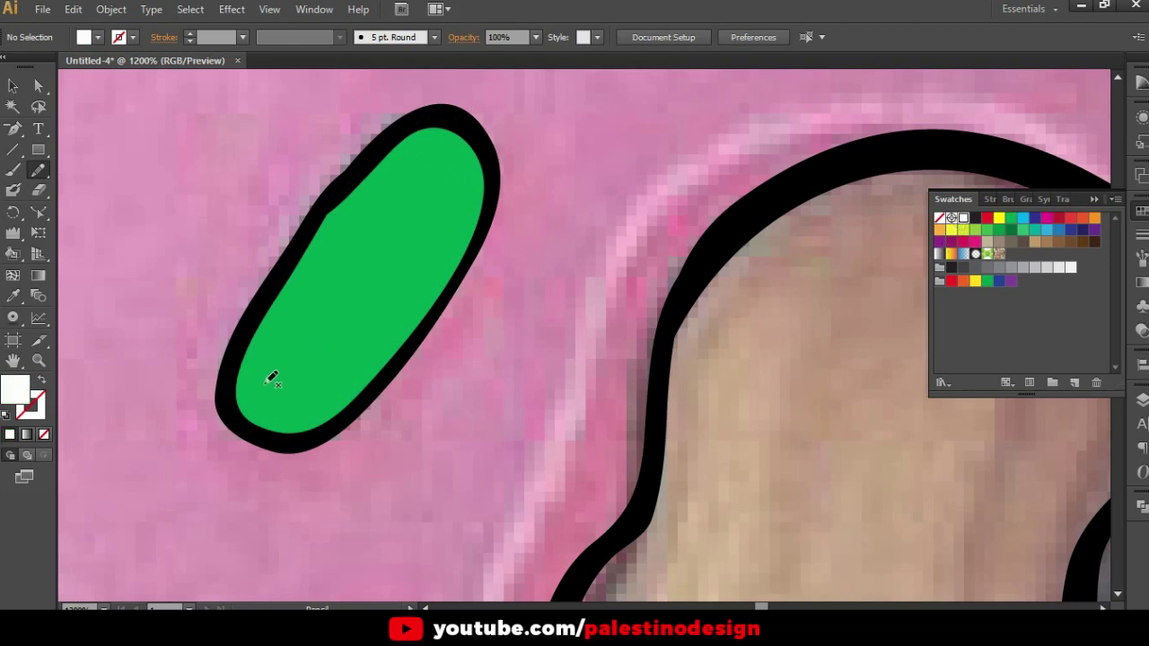
left_click_drag(248, 426, 246, 395)
left_click_drag(282, 316, 391, 168)
mouse_move(444, 128)
left_mouse_down()
mouse_move(456, 113)
mouse_move(398, 121)
mouse_move(320, 210)
mouse_move(242, 355)
mouse_move(236, 404)
mouse_move(259, 405)
left_mouse_up()
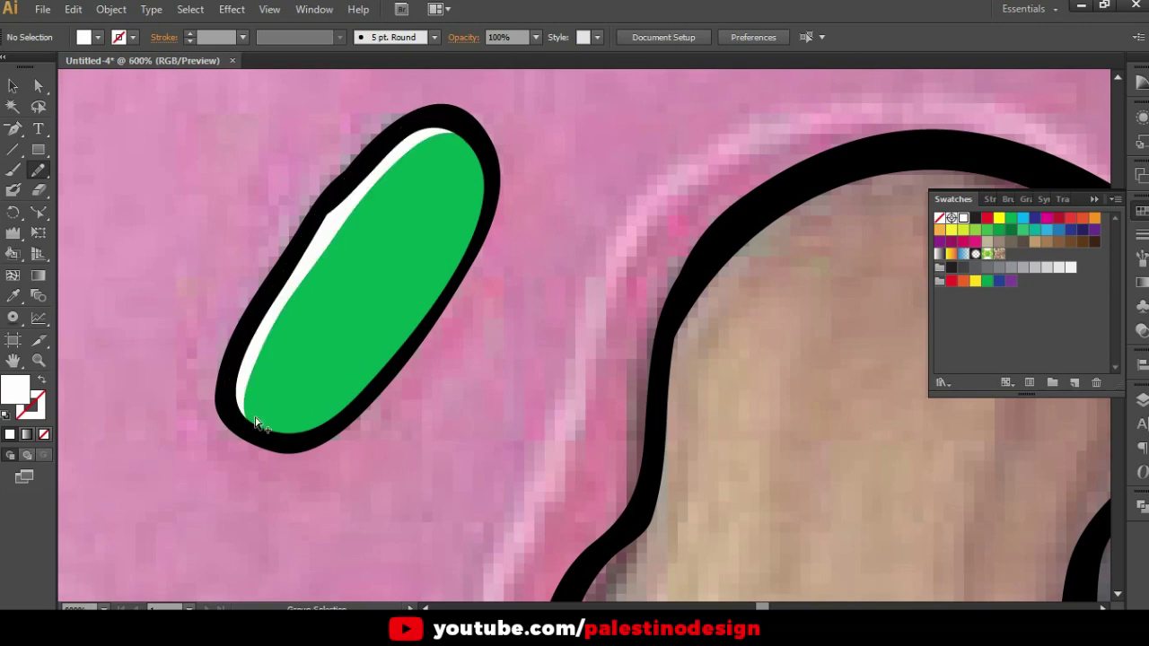
Cover the next green sprinkle's pale area with green and add a white edge highlight
key("ctrl+minus")
key("ctrl+minus")
key("ctrl+minus")
left_click_drag(646, 359, 567, 334)
scroll(543, 355, "up", 3)
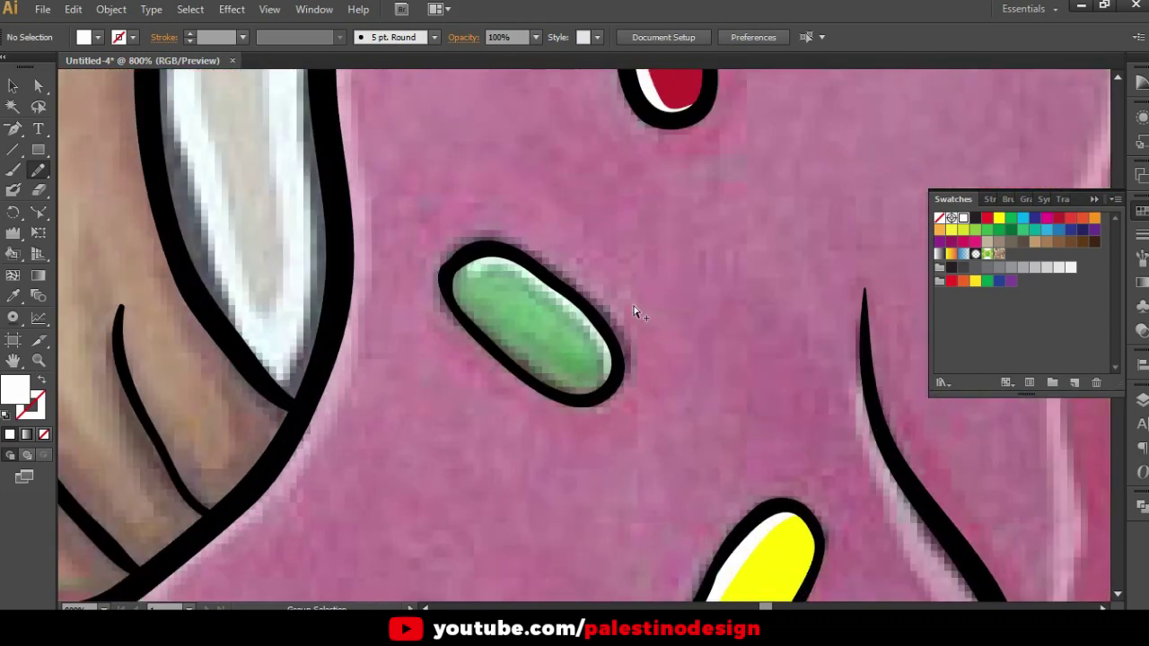
left_click(1009, 221)
scroll(498, 280, "up", 1)
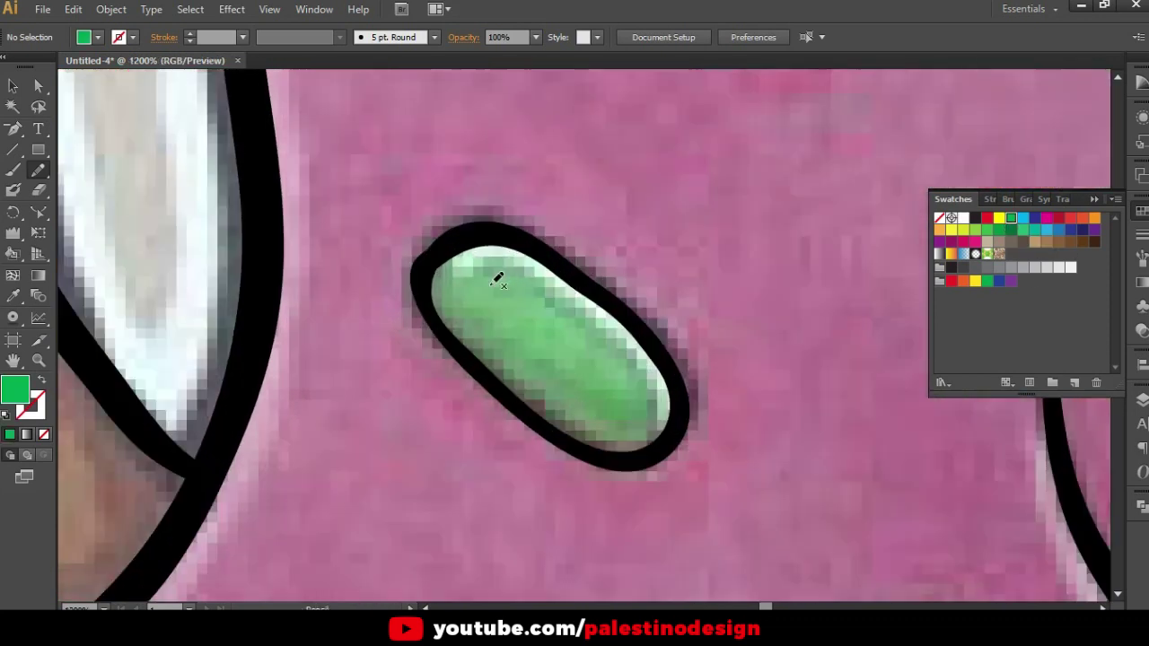
mouse_move(439, 255)
left_mouse_down()
mouse_move(610, 458)
mouse_move(672, 441)
mouse_move(672, 385)
mouse_move(625, 311)
mouse_move(561, 258)
mouse_move(469, 231)
mouse_move(453, 250)
left_mouse_up()
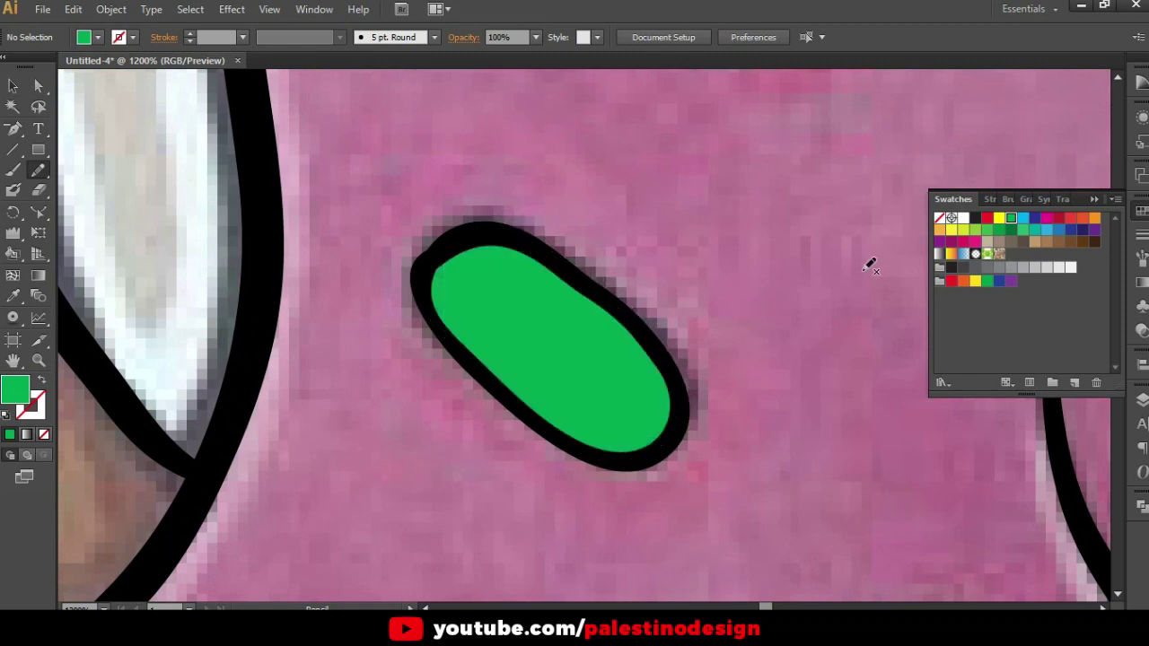
left_click(962, 220)
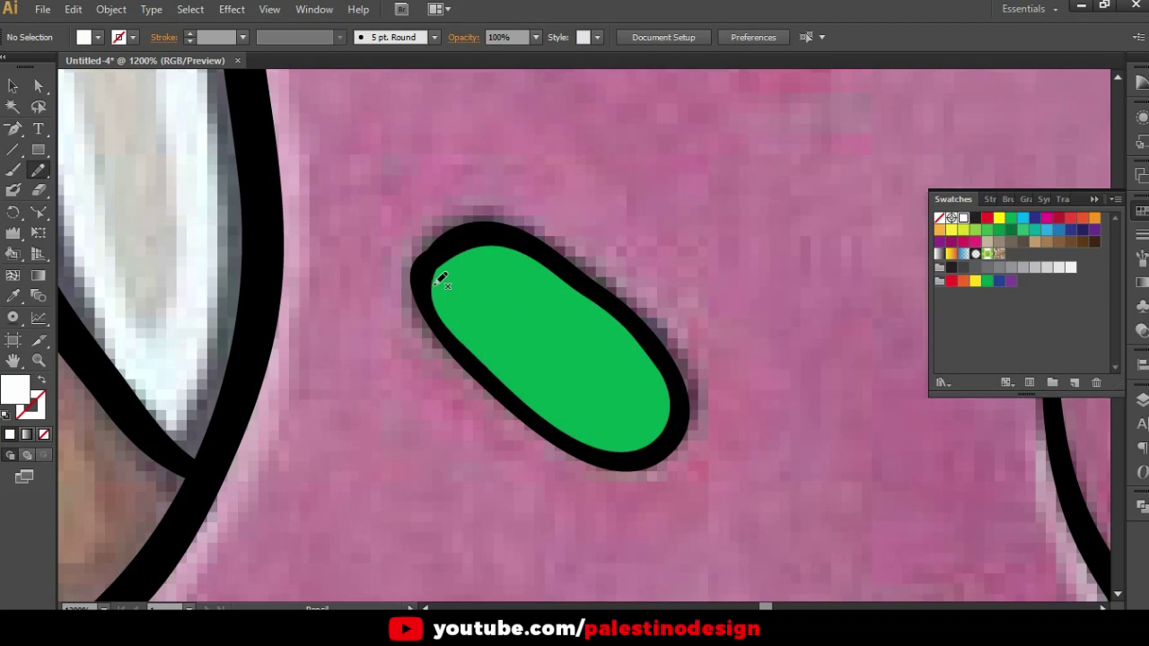
mouse_move(429, 270)
left_mouse_down()
mouse_move(495, 252)
mouse_move(641, 362)
mouse_move(664, 423)
mouse_move(683, 413)
mouse_move(664, 341)
mouse_move(597, 285)
mouse_move(518, 229)
mouse_move(464, 239)
left_mouse_up()
key("ctrl+minus")
key("ctrl+minus")
key("ctrl+minus")
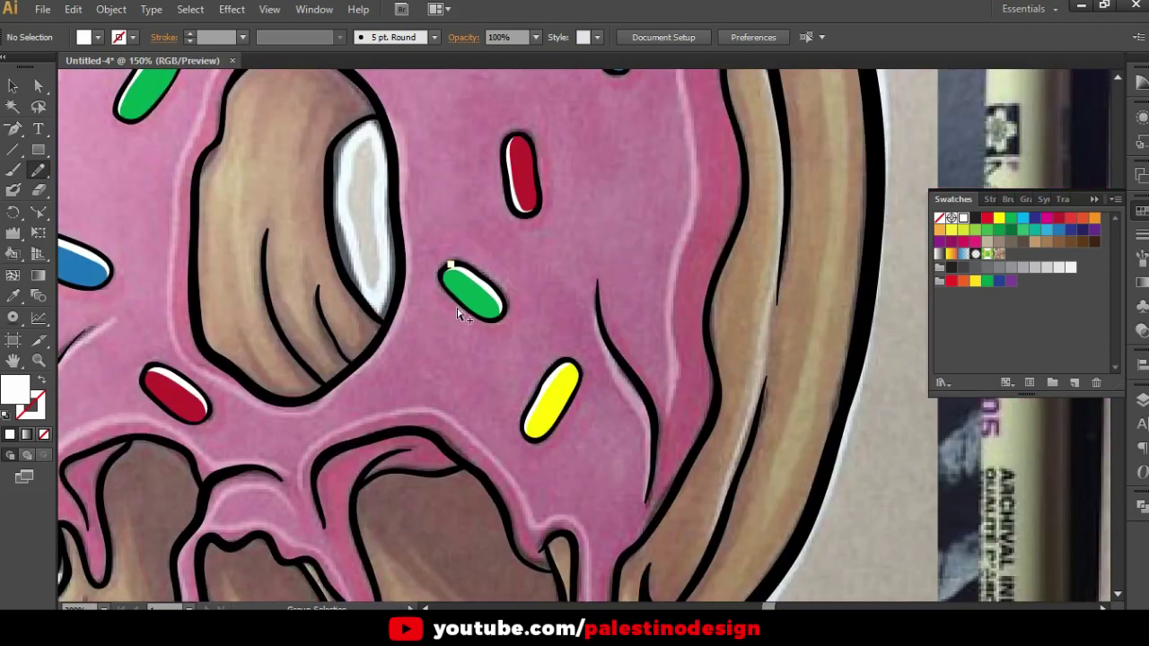
Show the rosa pink glaze layer and briefly hide the reference photo to check the artwork
key("ctrl+minus")
left_click_drag(440, 333, 517, 380)
left_click(1141, 399)
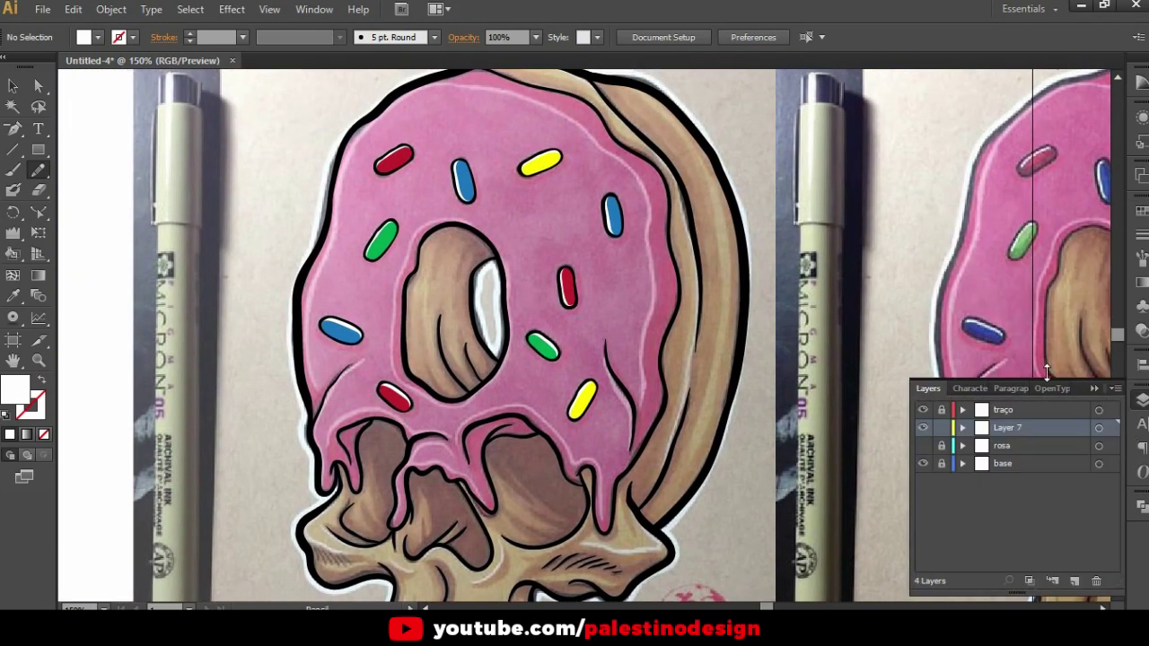
left_click(924, 446)
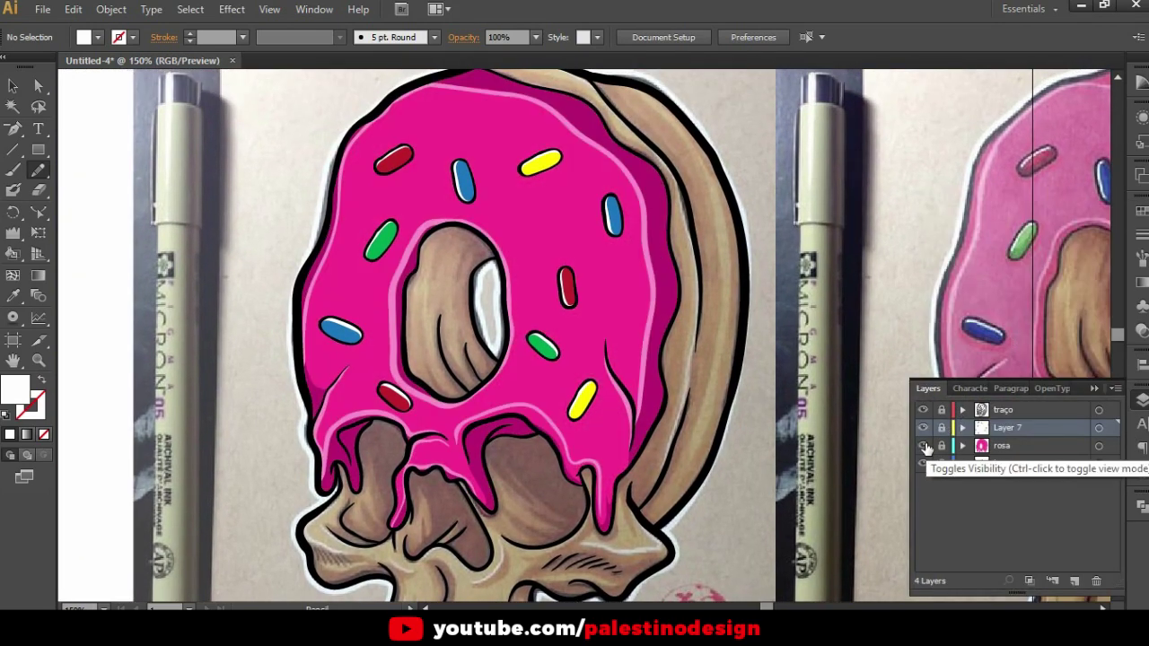
key("ctrl+minus")
key("ctrl+minus")
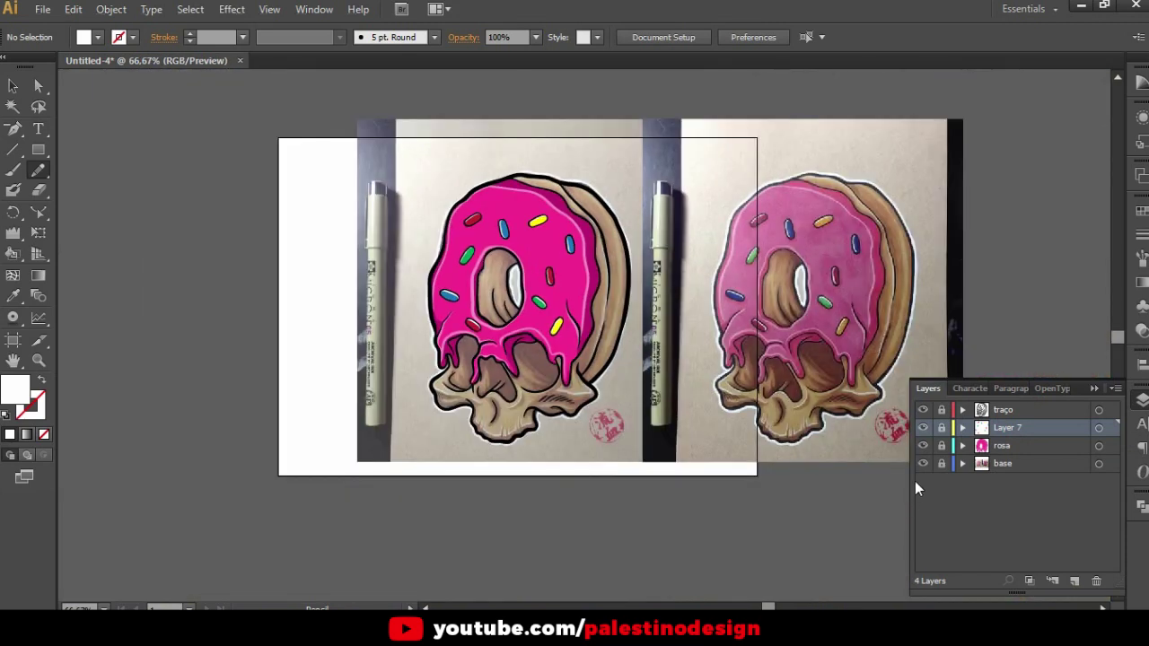
left_click(922, 463)
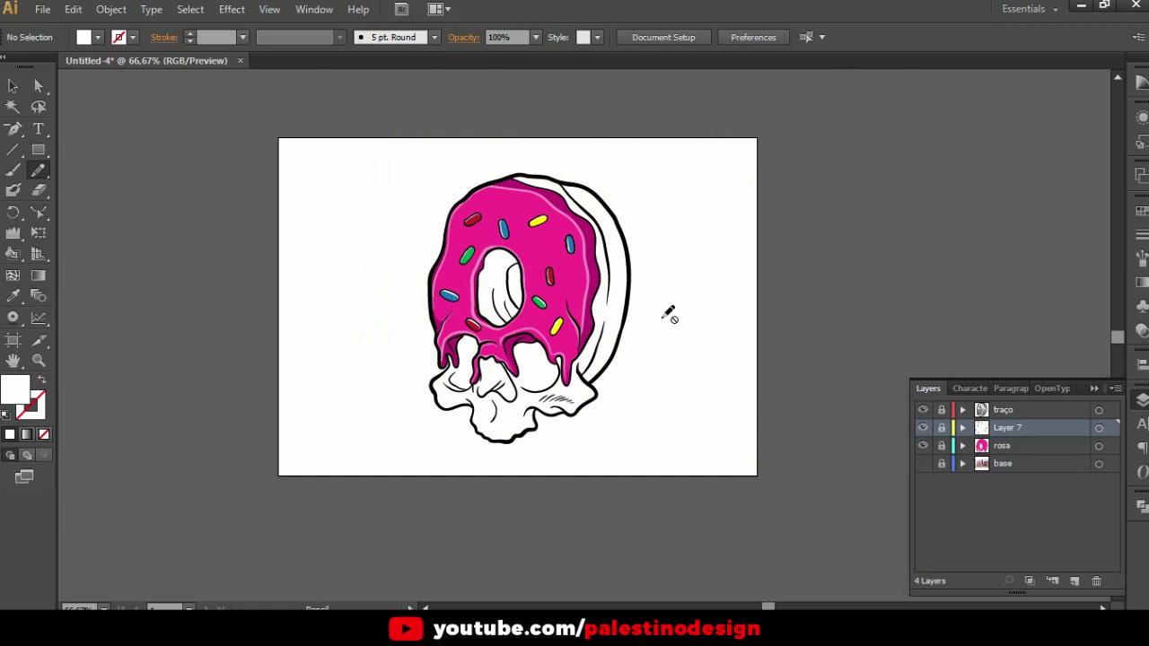
key("ctrl+plus")
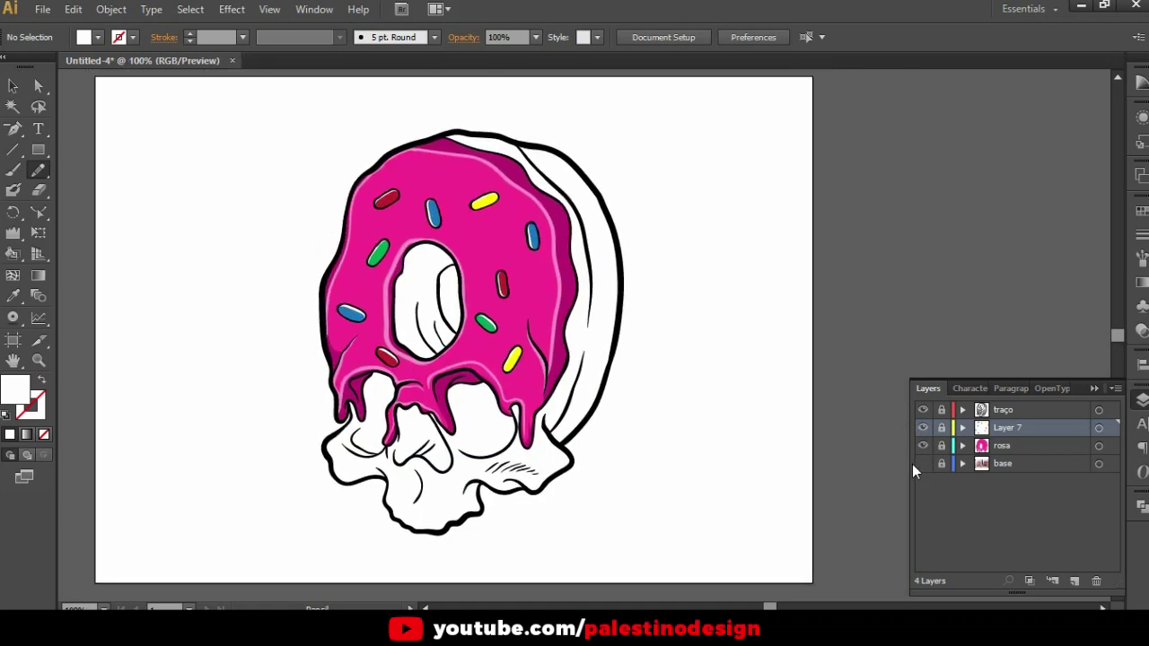
left_click(922, 463)
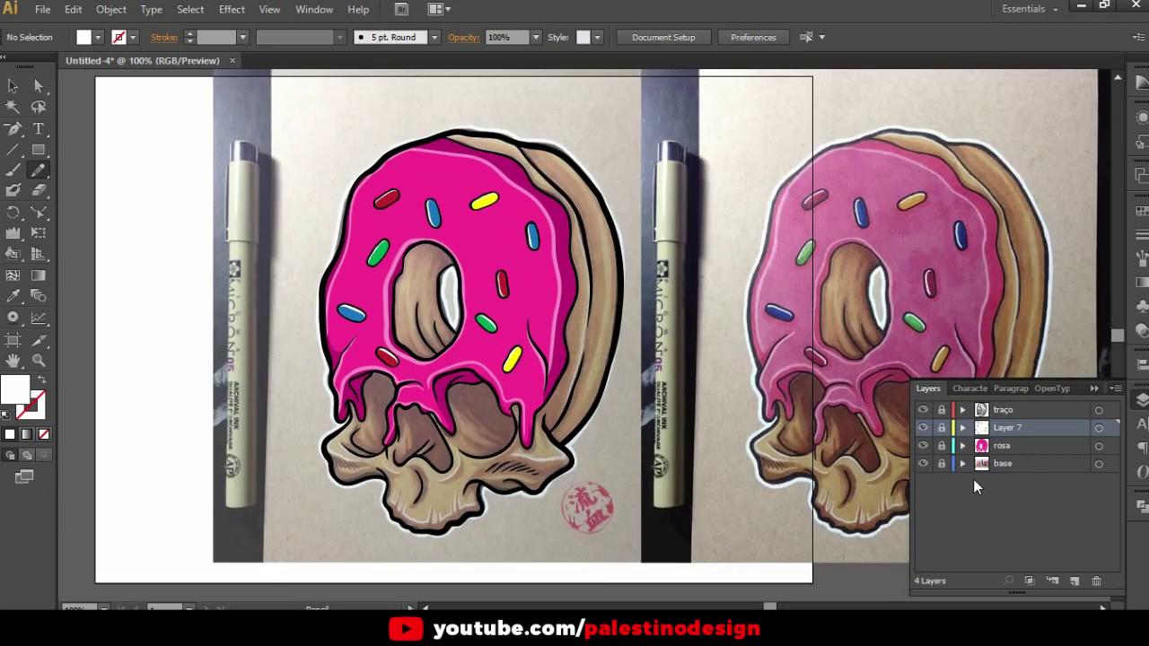
Rename Layer 7 to 'granulados' and add a new Layer 8 above base
double_click(1011, 429)
type("granulados")
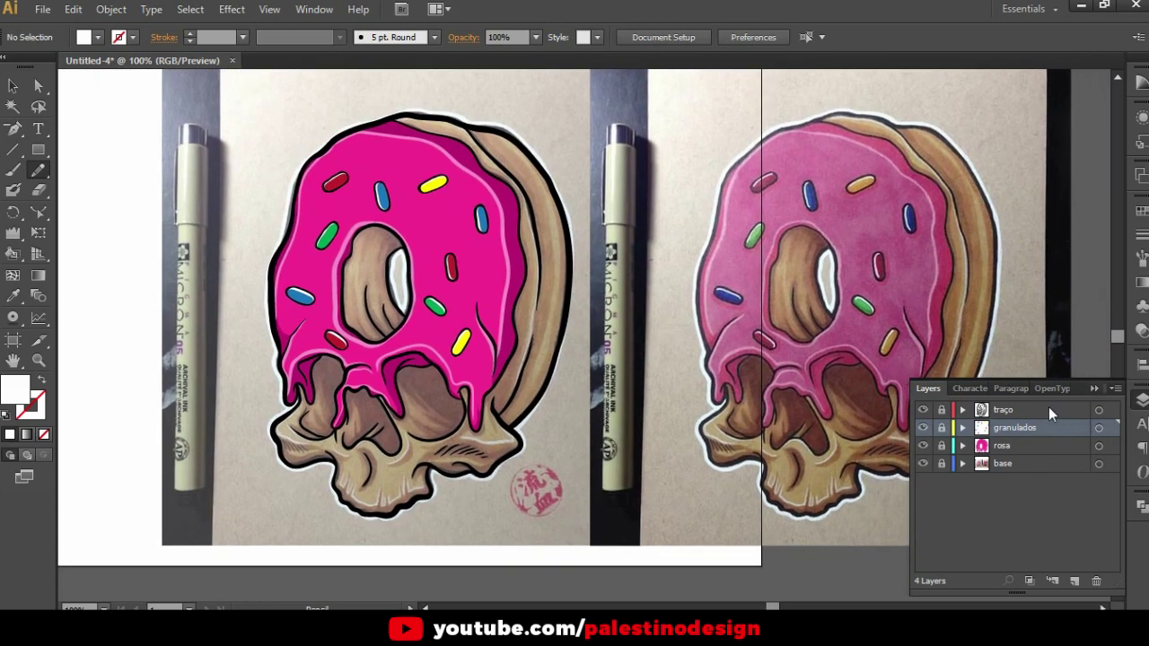
left_click(1011, 463)
left_click(1074, 580)
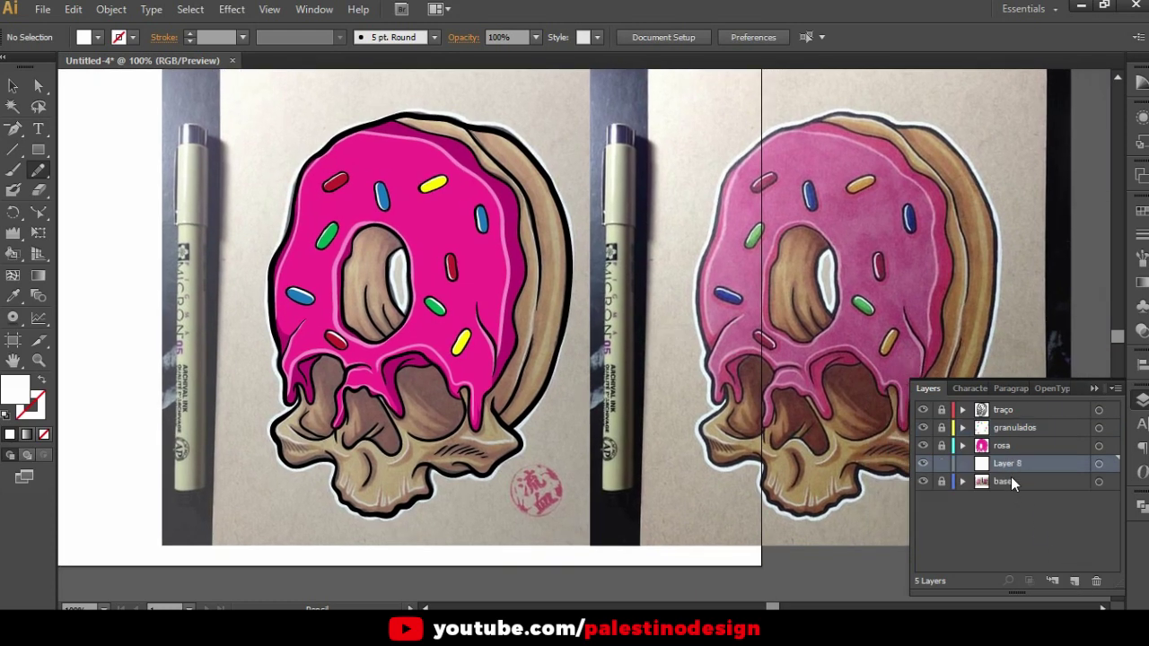
left_click_drag(743, 422, 671, 417)
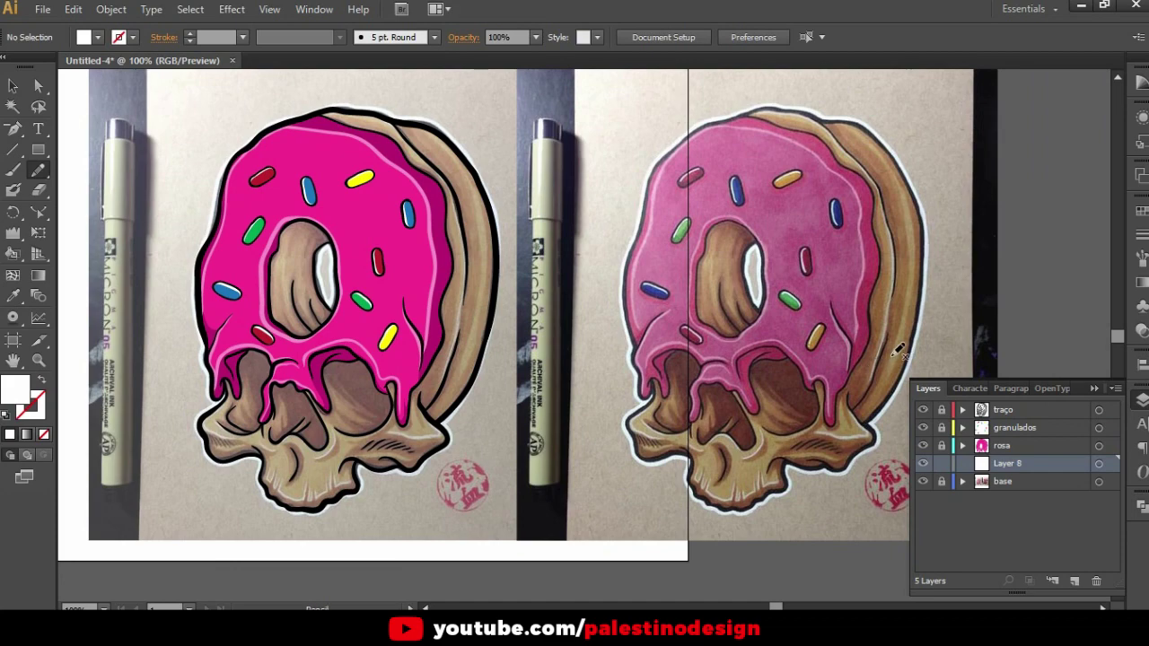
Sample the photo's tan dough colour with the Eyedropper
key("i")
scroll(917, 207, "up", 2)
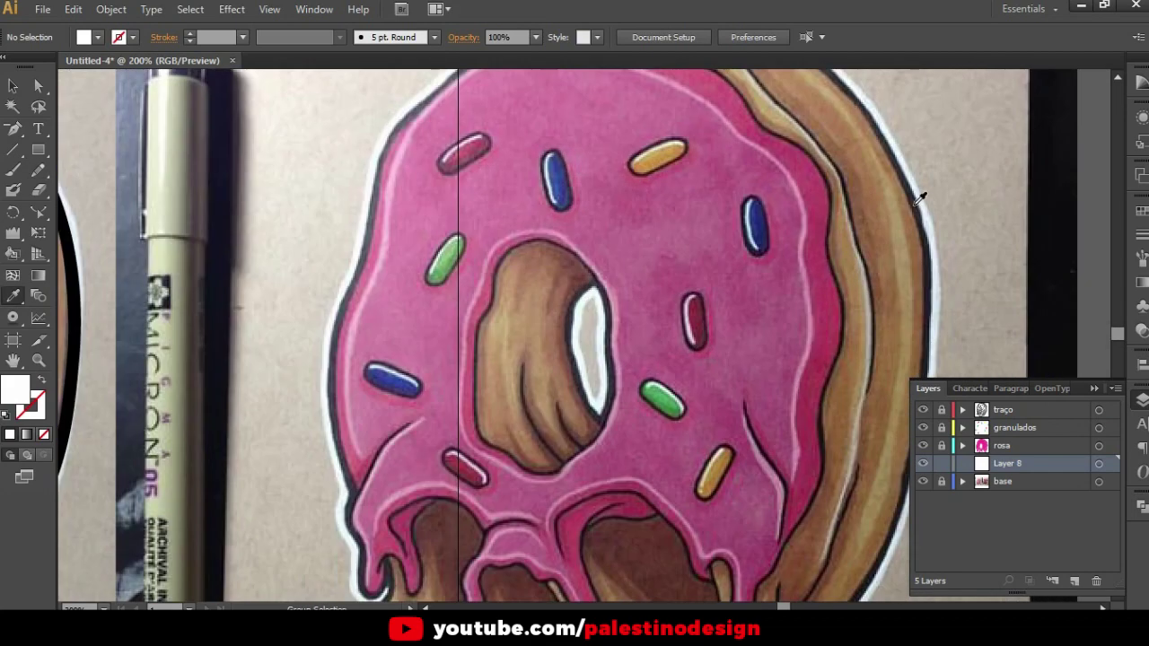
scroll(842, 285, "down", 2)
scroll(842, 286, "up", 1)
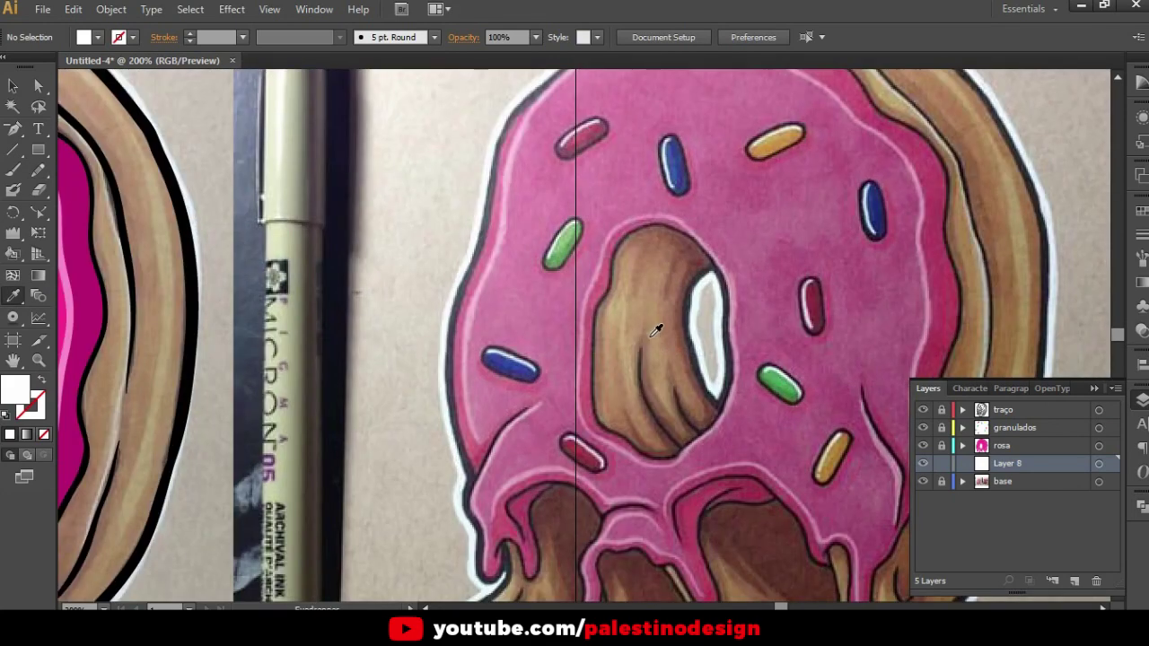
scroll(842, 285, "down", 1)
left_click_drag(882, 261, 801, 283)
scroll(744, 281, "up", 4)
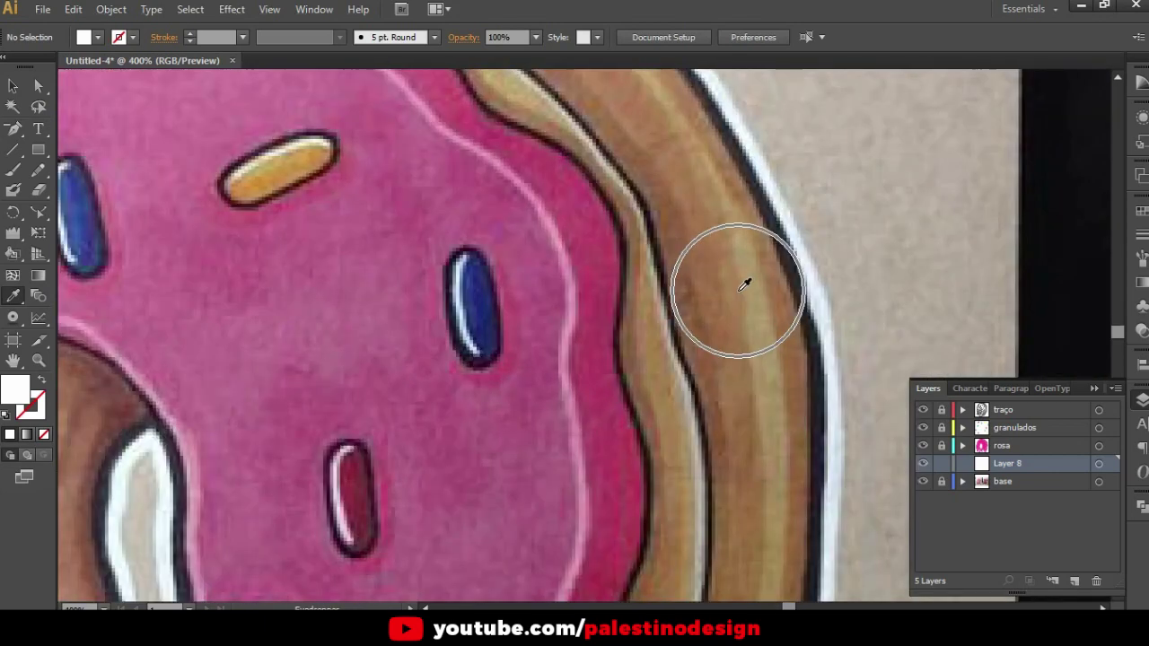
left_click(738, 285)
scroll(625, 299, "down", 3)
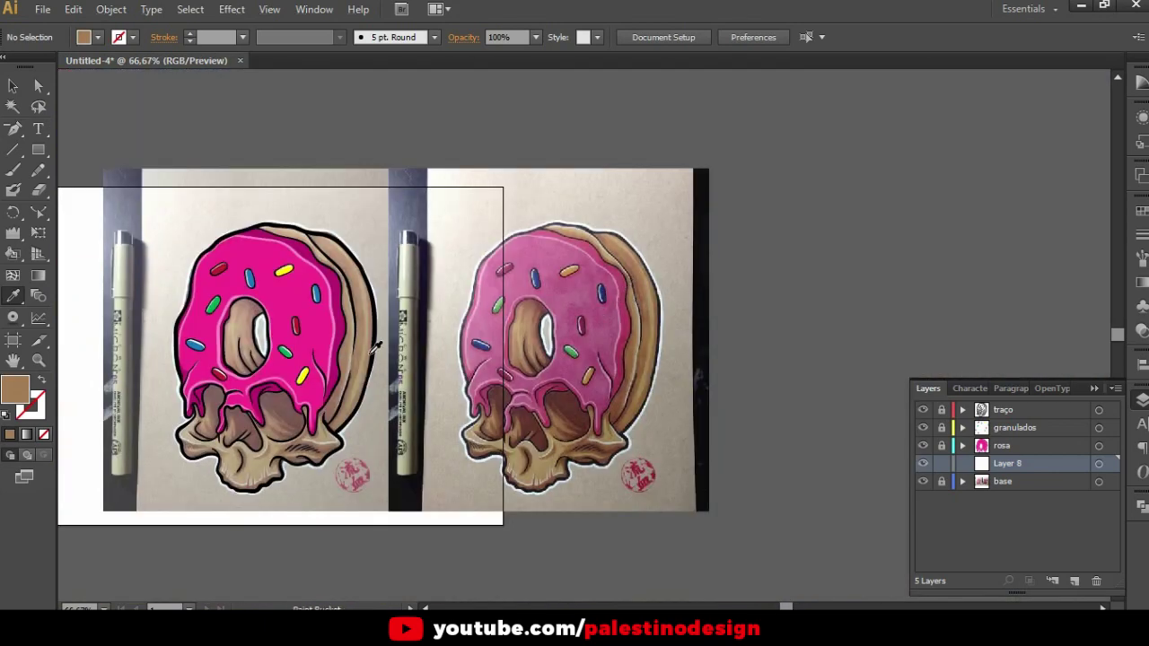
Hide the reference photo and draw a tan fill under the drips, reaching the skull's left outline
key("n")
scroll(372, 381, "up", 2)
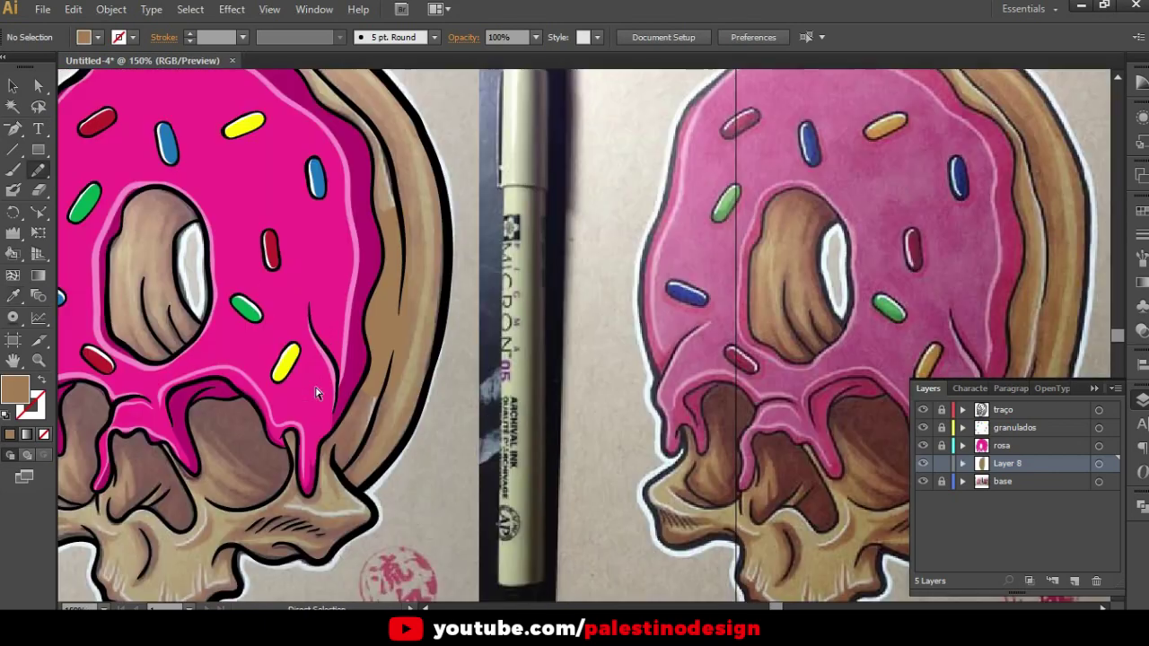
left_click_drag(682, 494, 991, 494)
left_click(922, 482)
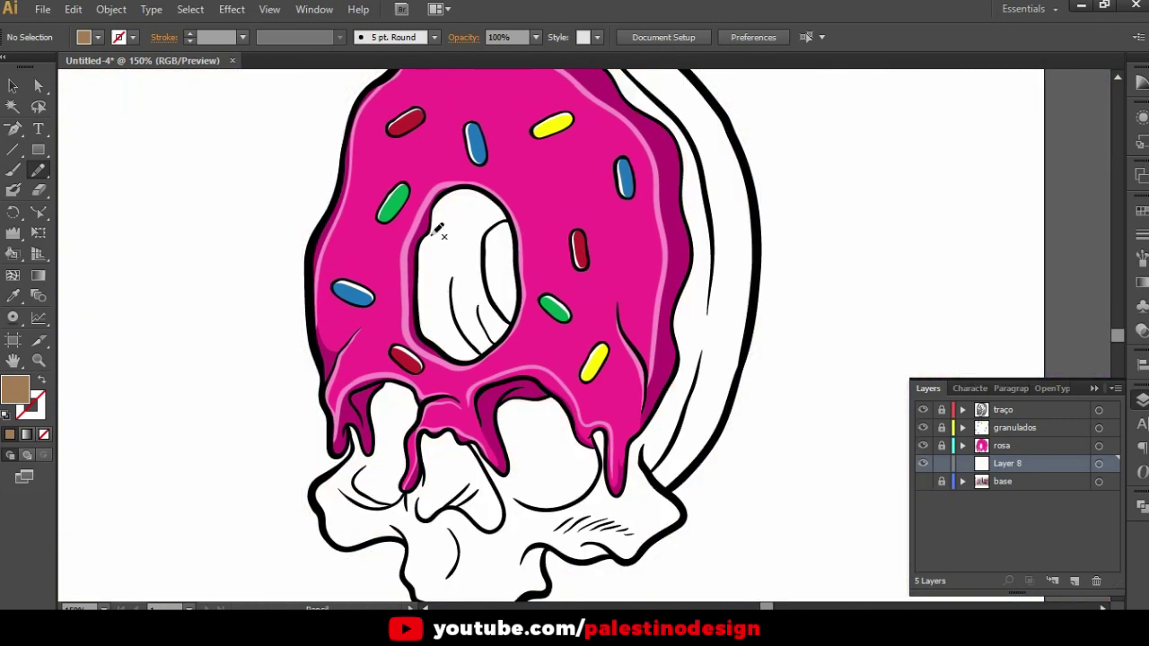
scroll(413, 404, "down", 2)
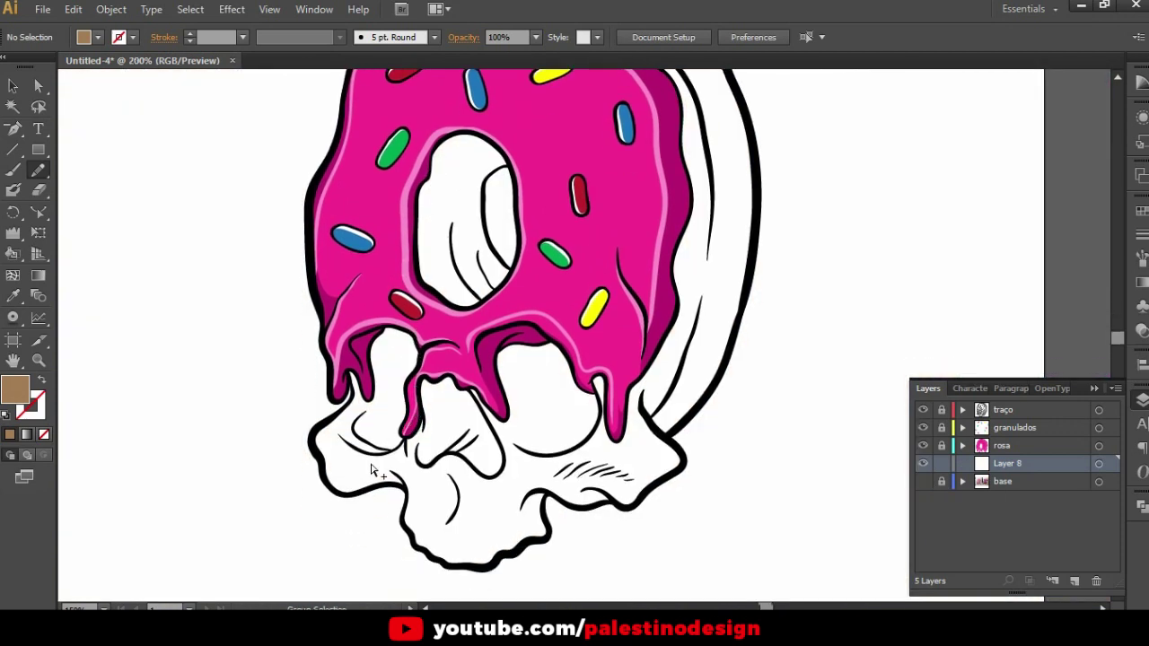
scroll(381, 460, "up", 1)
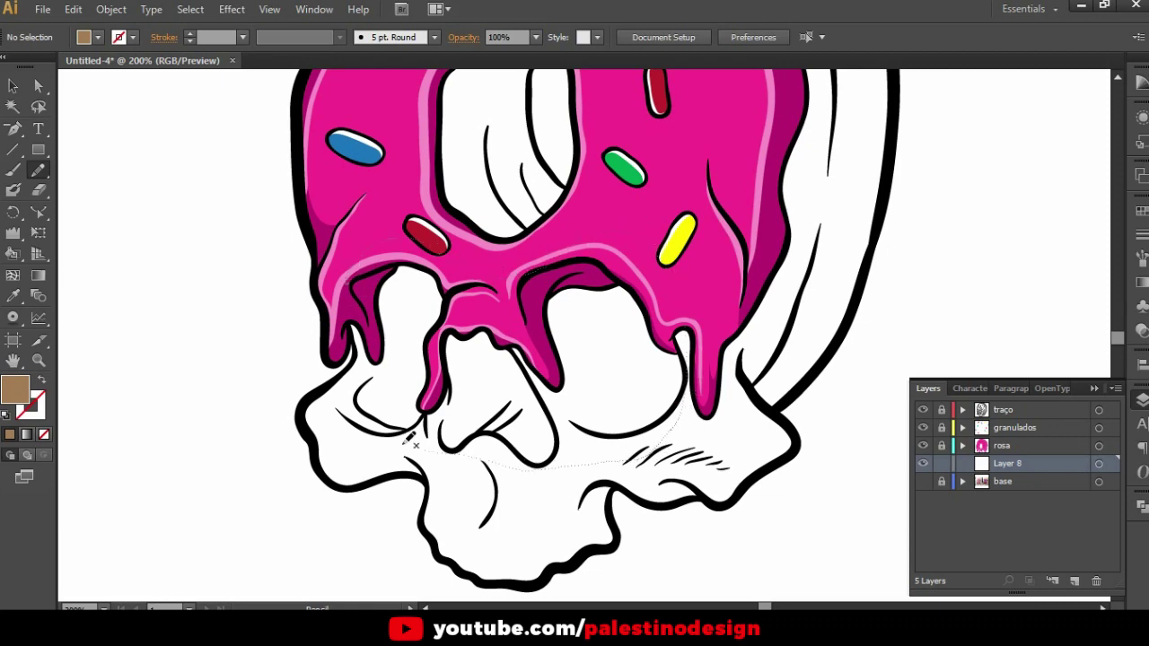
left_click_drag(364, 357, 358, 301)
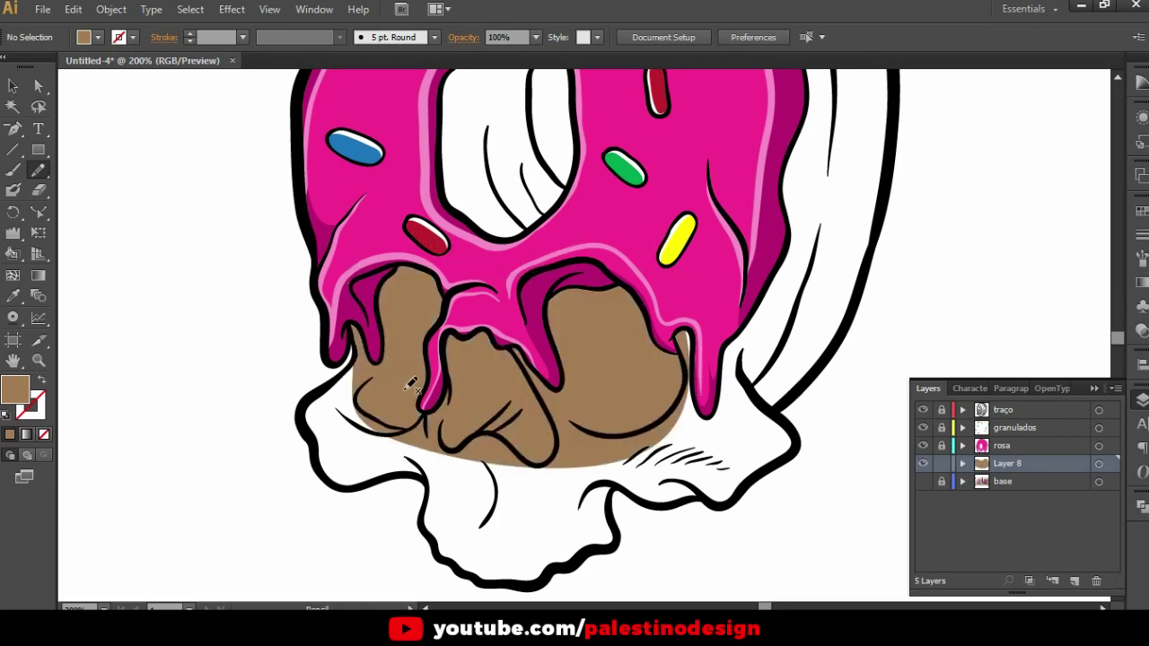
scroll(477, 410, "up", 2)
scroll(410, 462, "down", 1)
scroll(303, 215, "down", 1)
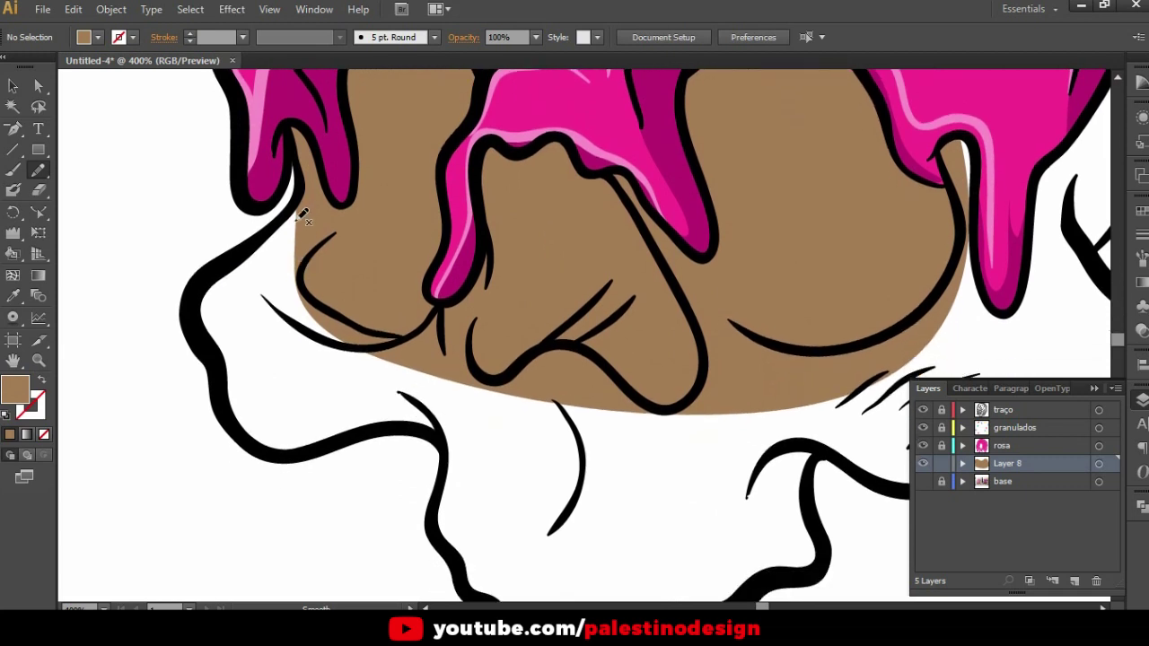
mouse_move(224, 278)
left_mouse_down()
mouse_move(192, 302)
mouse_move(252, 359)
mouse_move(273, 220)
left_mouse_up()
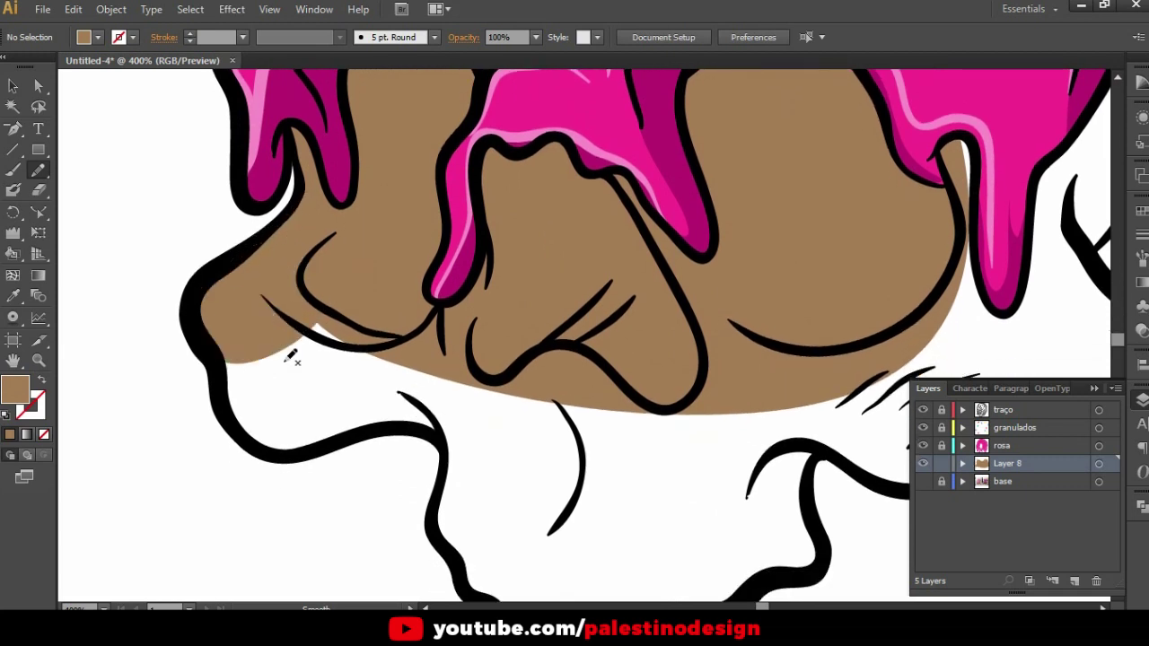
mouse_move(208, 337)
left_mouse_down()
mouse_move(266, 446)
mouse_move(469, 425)
mouse_move(474, 388)
left_mouse_up()
Fill the white gap along the skull's lower outline with the tan dough colour
scroll(410, 456, "up", 3)
key("a")
left_click(392, 350)
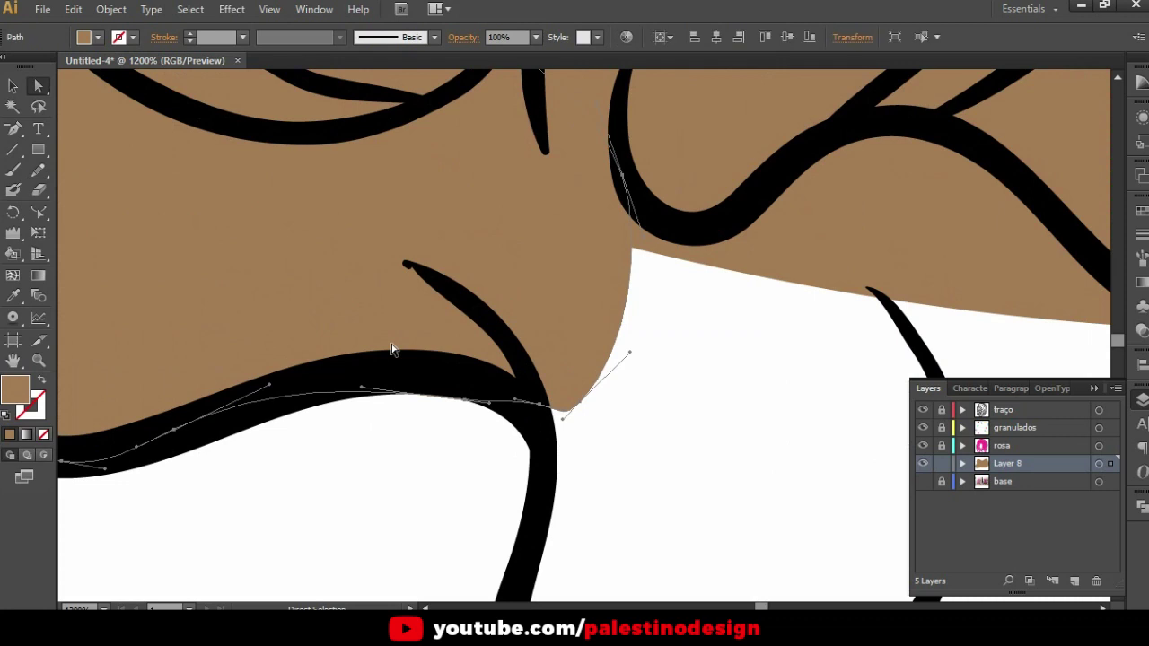
left_click(463, 404)
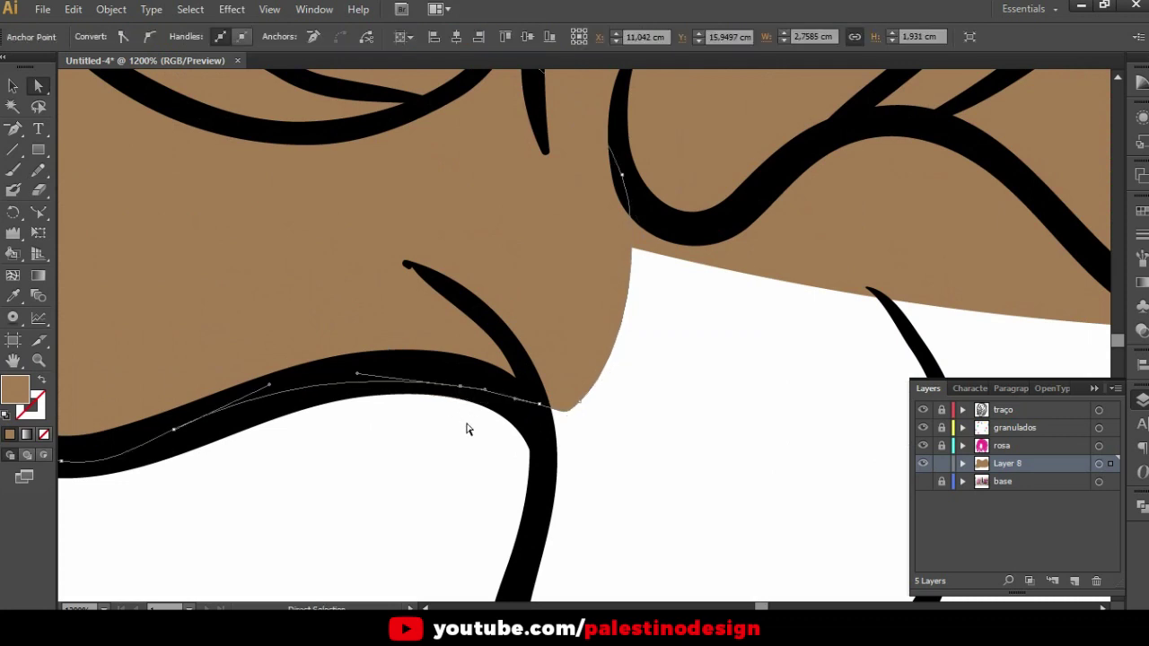
scroll(523, 428, "down", 2)
scroll(620, 463, "down", 1)
key("n")
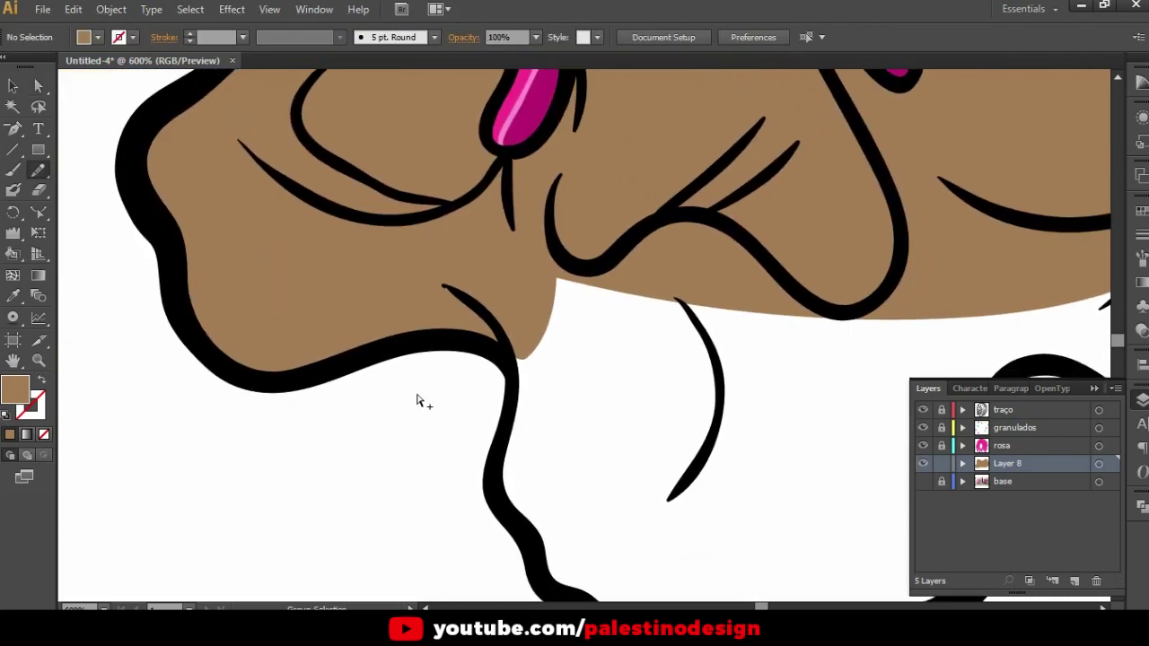
scroll(418, 397, "down", 1)
left_click_drag(588, 446, 525, 397)
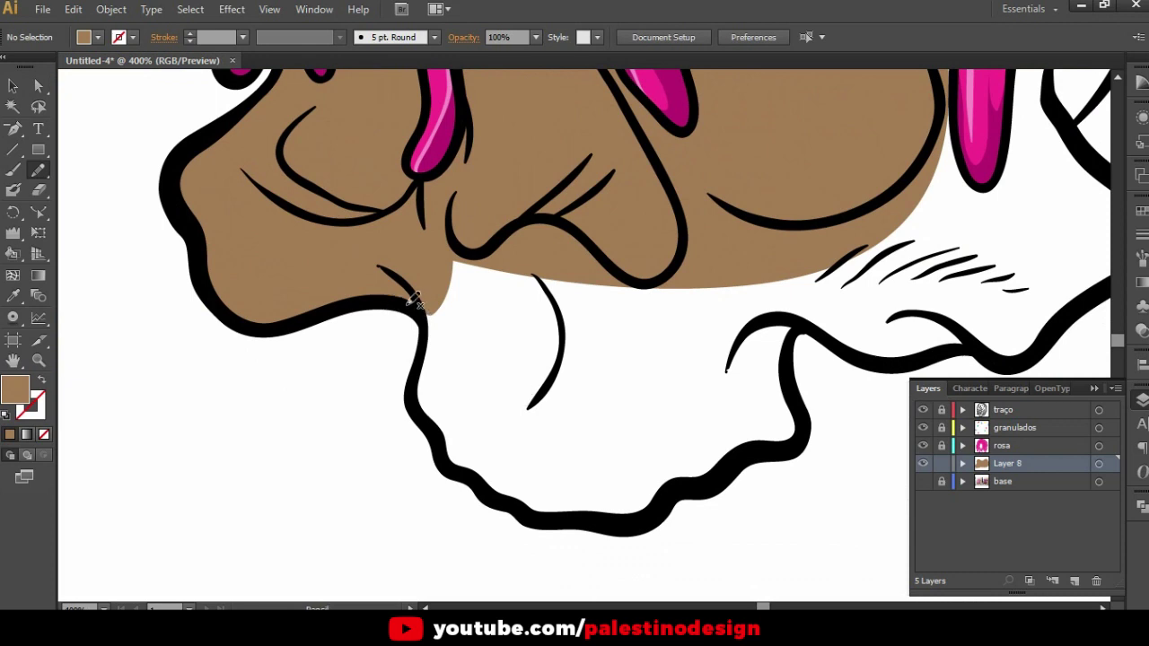
left_click_drag(411, 395, 432, 430)
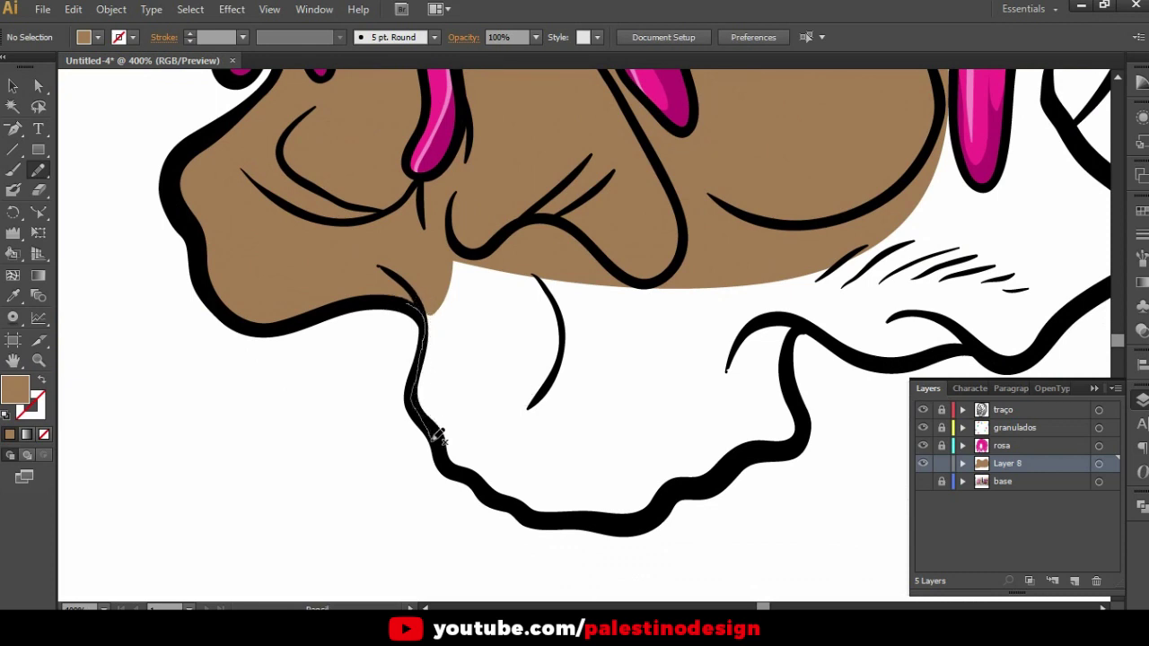
mouse_move(504, 492)
left_mouse_down()
mouse_move(536, 512)
mouse_move(653, 508)
mouse_move(800, 437)
left_mouse_up()
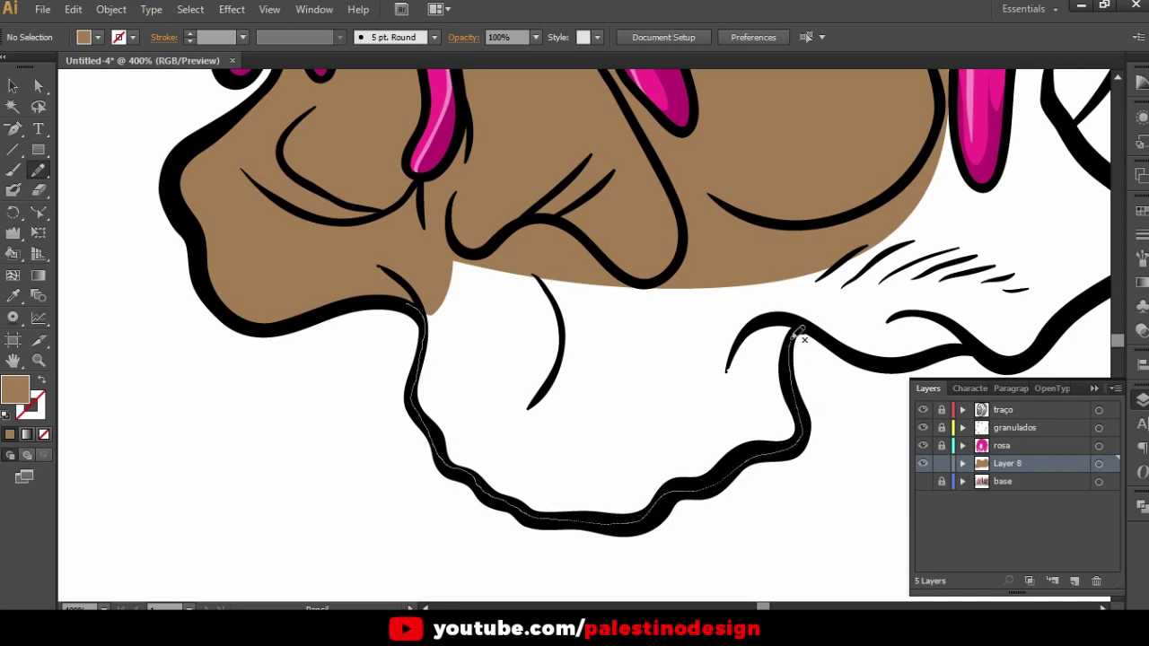
left_click_drag(628, 203, 404, 139)
Fill along the jaw's right outline and pull the fill's corner anchor up under the outline
left_click_drag(565, 192, 423, 218)
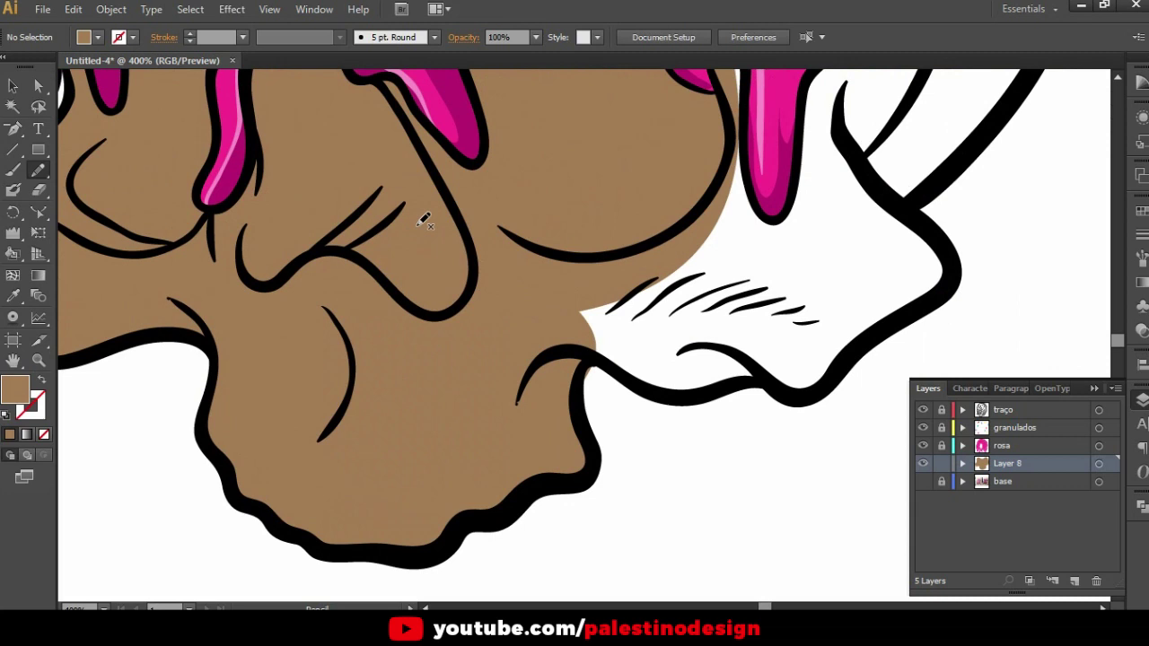
mouse_move(568, 362)
left_mouse_down()
mouse_move(635, 386)
mouse_move(788, 406)
mouse_move(833, 395)
mouse_move(954, 278)
mouse_move(888, 195)
left_mouse_up()
key("ctrl+plus")
key("ctrl+plus")
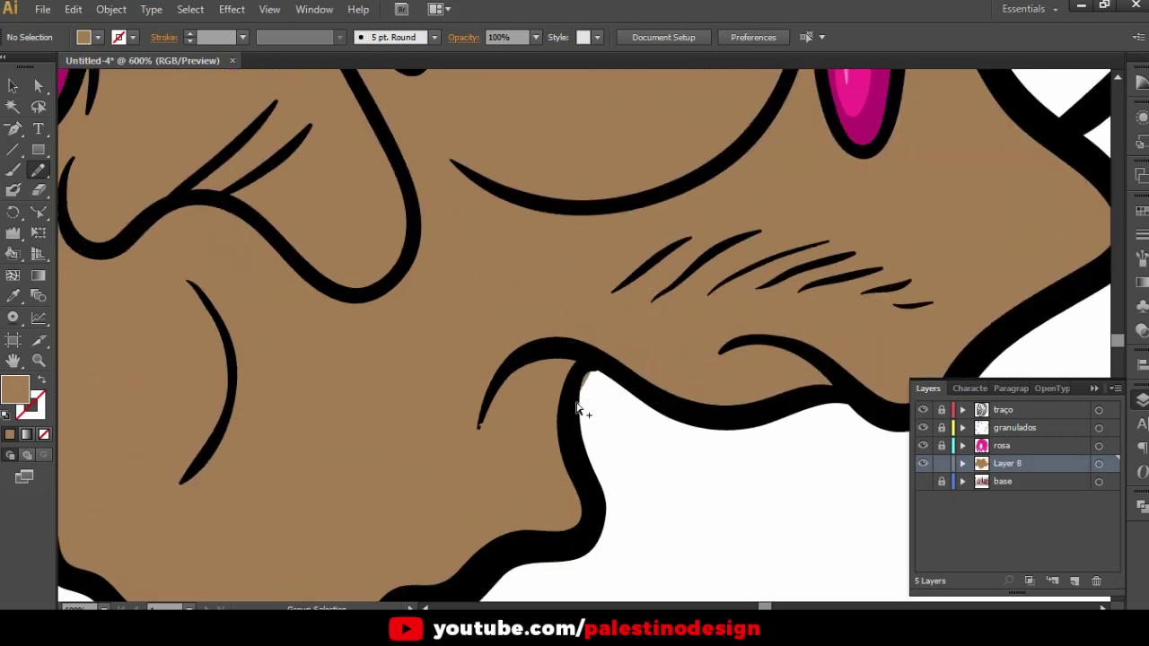
key("ctrl+plus")
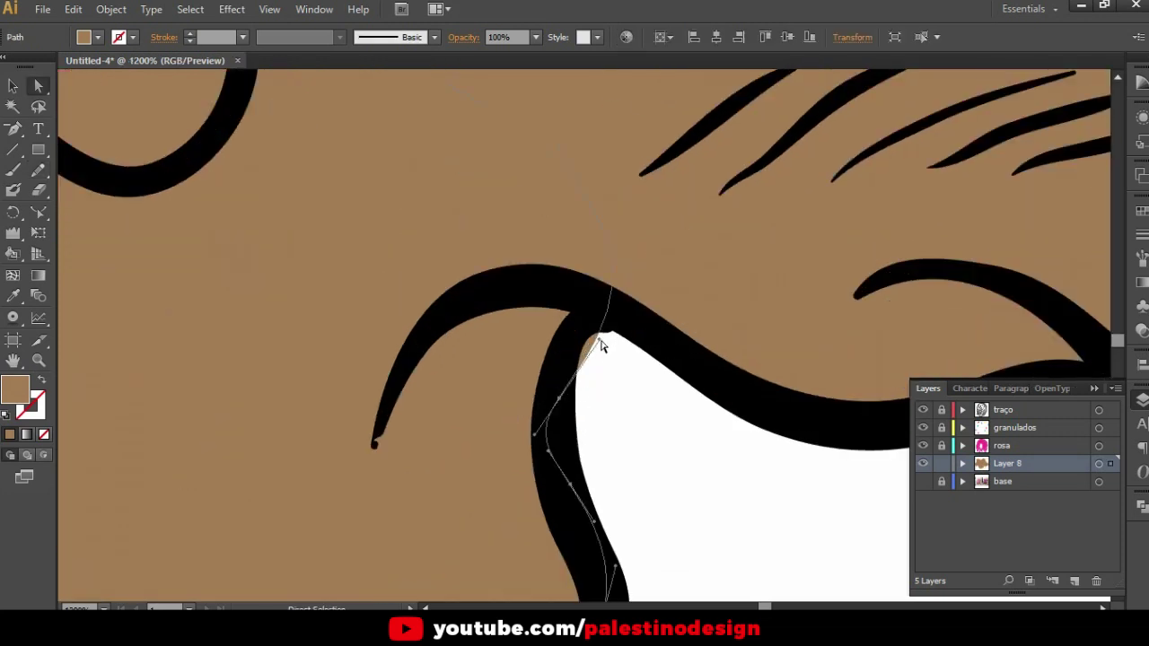
left_click_drag(601, 344, 580, 316)
left_click(504, 374)
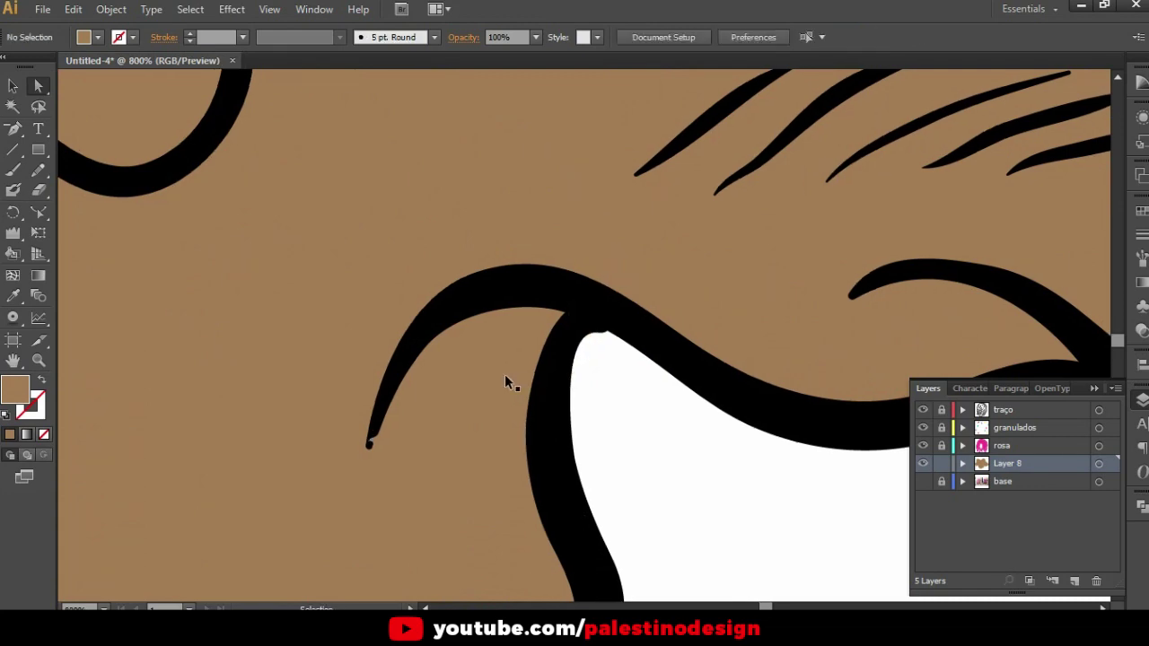
Fill the white gap along the donut's right outer edge with dough colour
key("ctrl+minus")
key("ctrl+minus")
key("ctrl+minus")
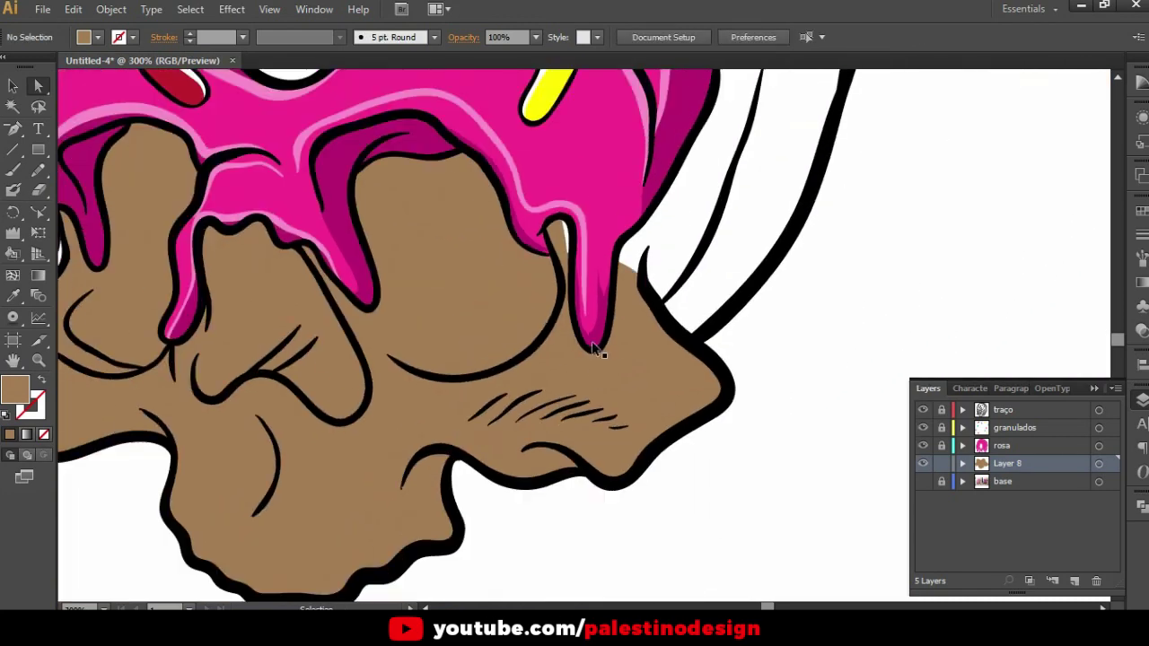
left_click_drag(592, 349, 559, 392)
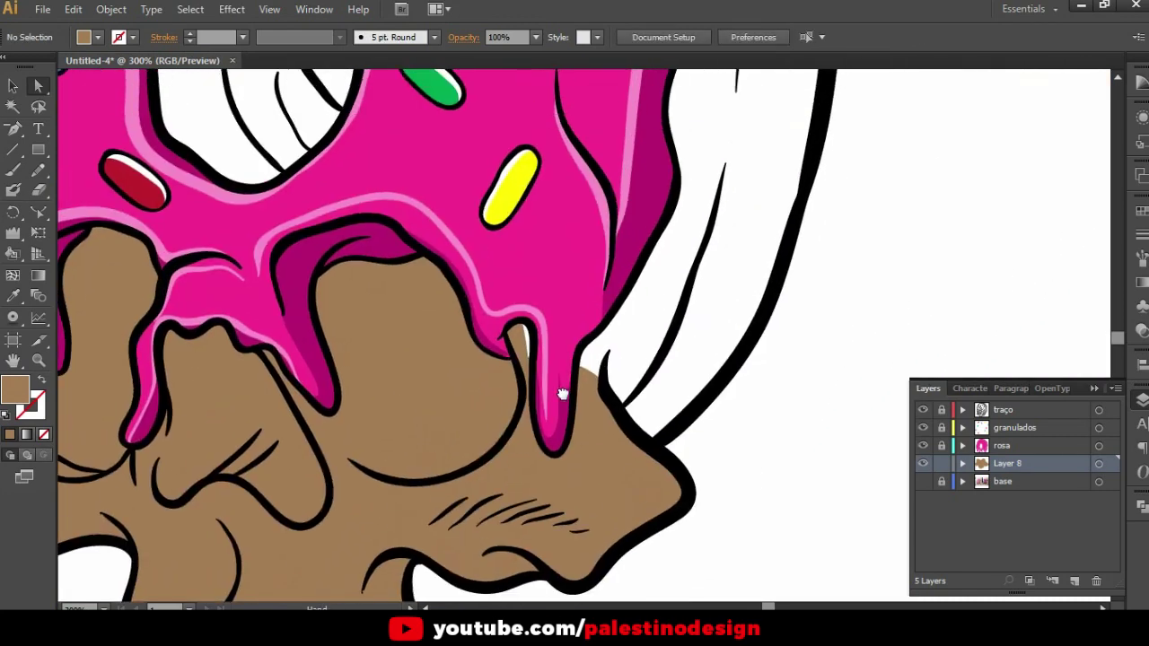
scroll(560, 395, "up", 1)
key("n")
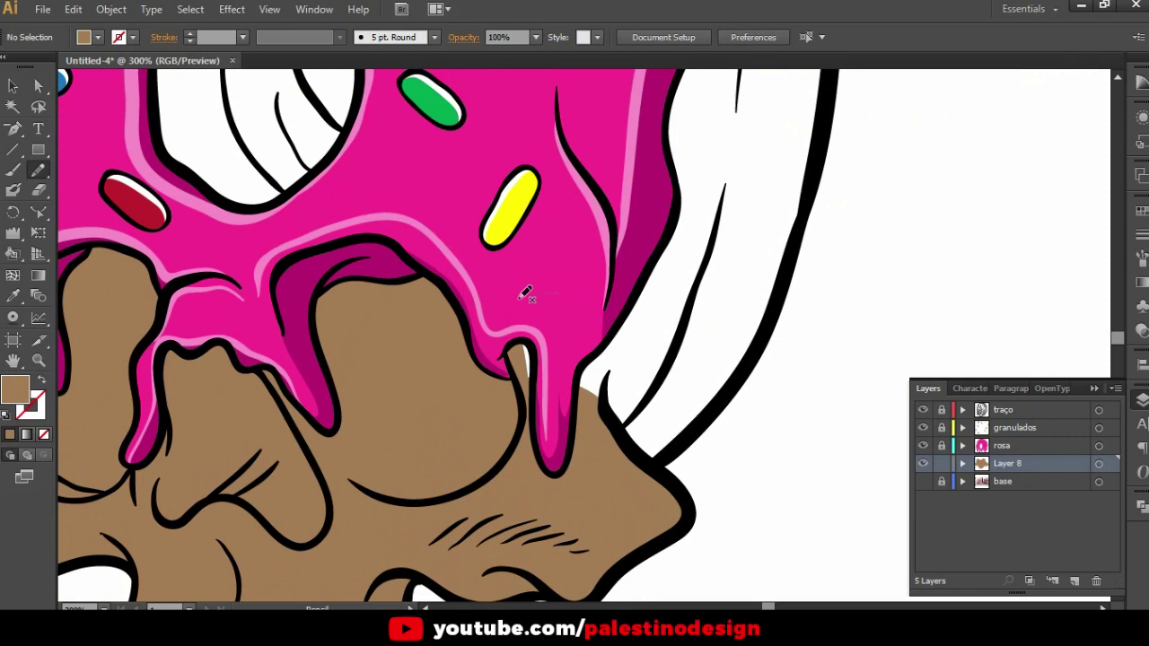
left_click_drag(660, 459, 804, 224)
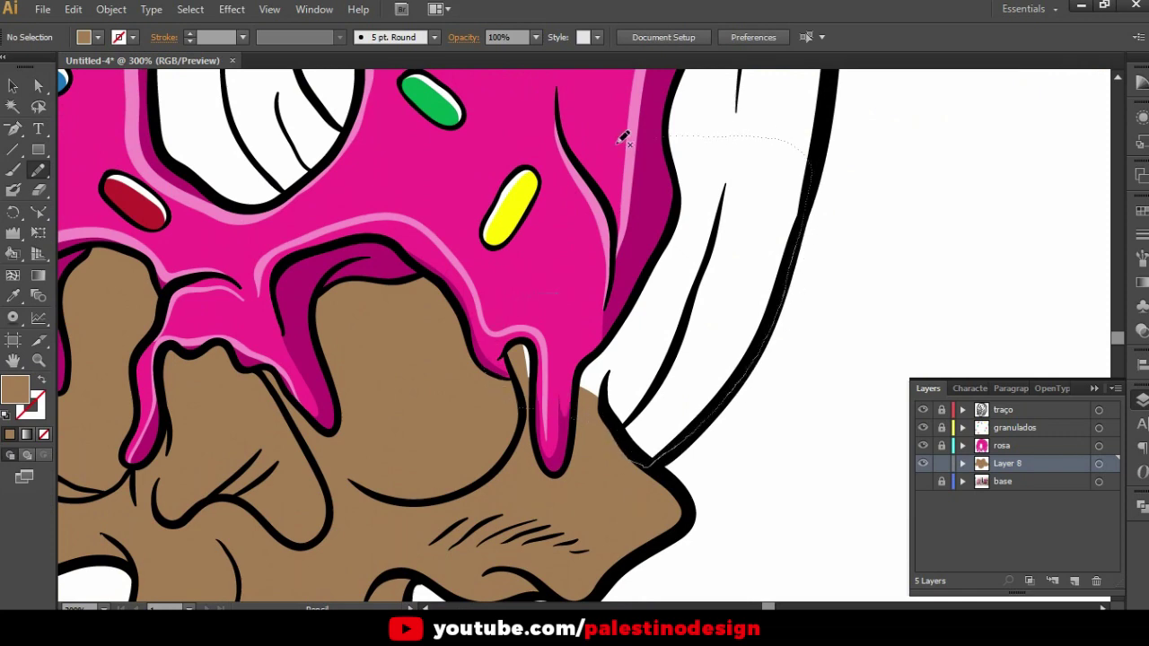
left_click_drag(650, 135, 648, 136)
key("ctrl+minus")
key("ctrl+minus")
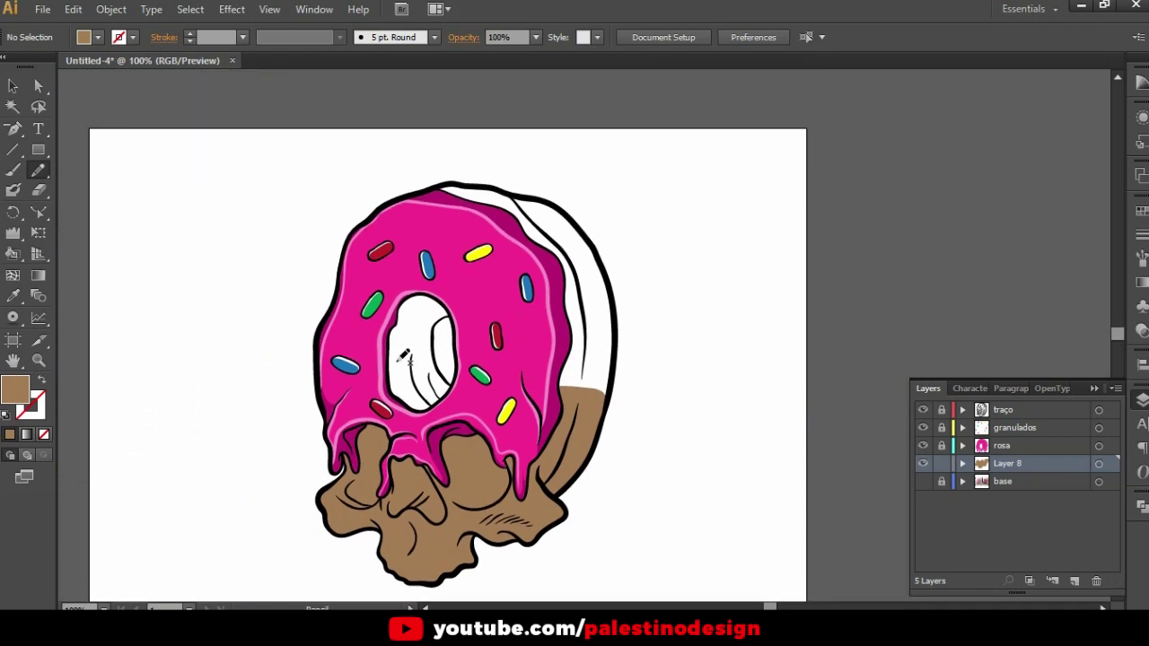
Draw a brown dough fill inside the donut hole
scroll(419, 357, "up", 2)
scroll(413, 357, "up", 2)
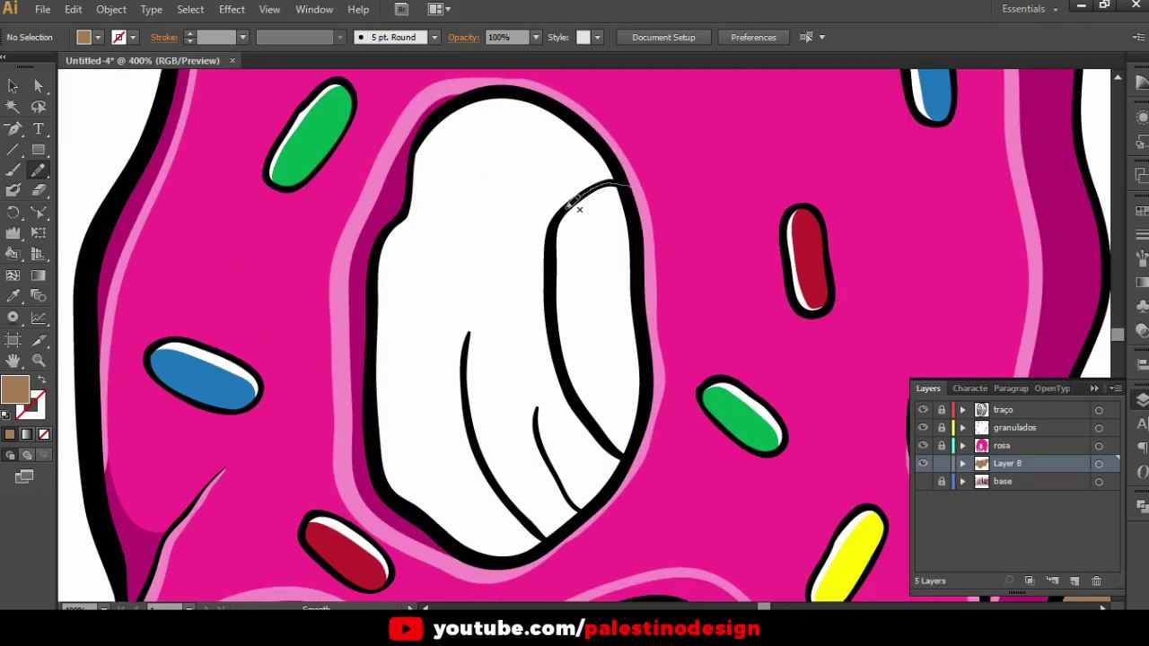
mouse_move(554, 252)
left_mouse_down()
mouse_move(558, 345)
mouse_move(598, 416)
mouse_move(642, 463)
mouse_move(574, 537)
left_mouse_up()
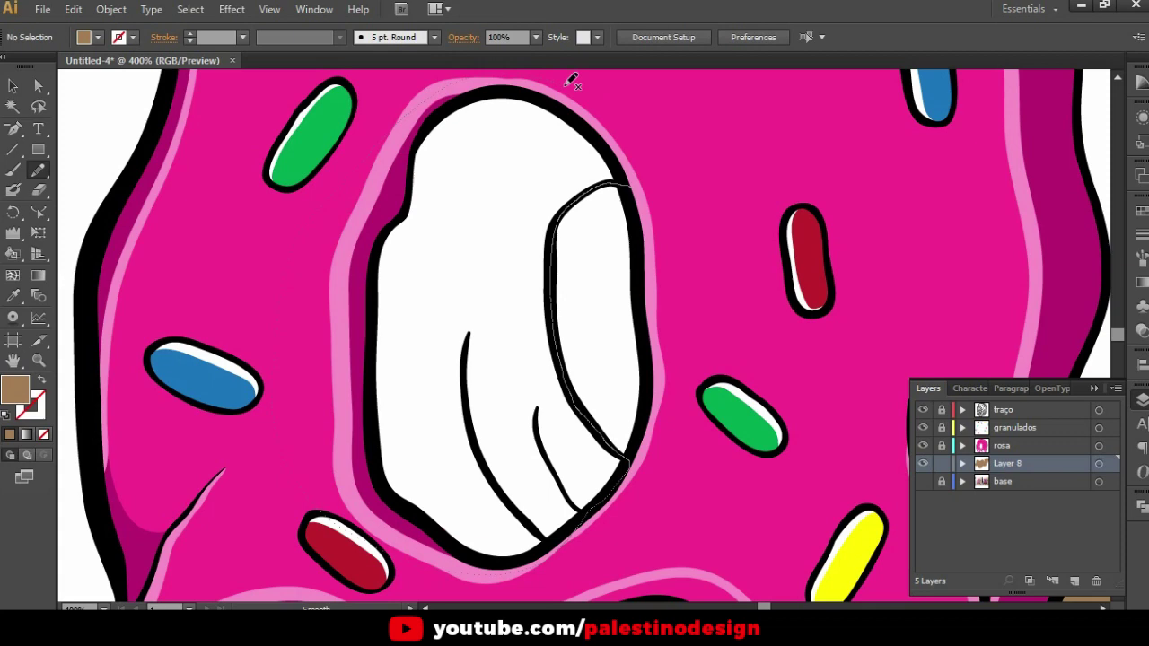
key("ctrl+minus")
key("ctrl+minus")
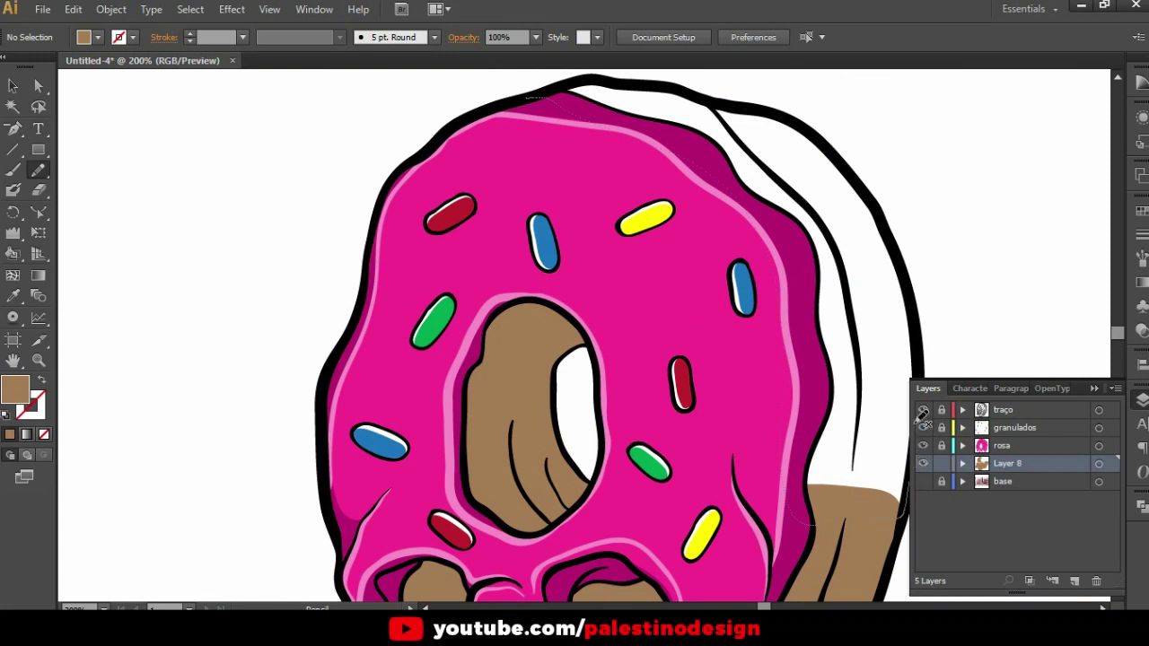
Fill the rim behind the donut's upper right side with brown dough colour
left_click_drag(904, 263, 810, 151)
mouse_move(659, 106)
left_mouse_down()
mouse_move(594, 90)
mouse_move(587, 72)
mouse_move(778, 109)
mouse_move(861, 176)
mouse_move(771, 198)
mouse_move(567, 144)
left_mouse_up()
key("ctrl+minus")
key("ctrl+minus")
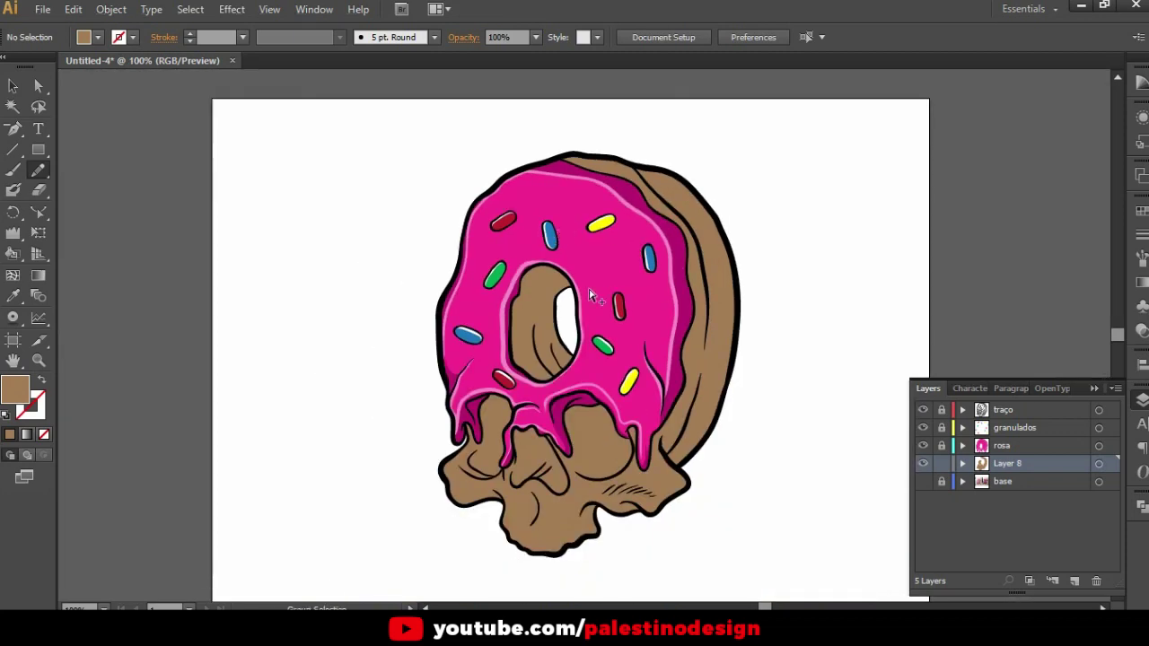
key("ctrl+minus")
key("ctrl+minus")
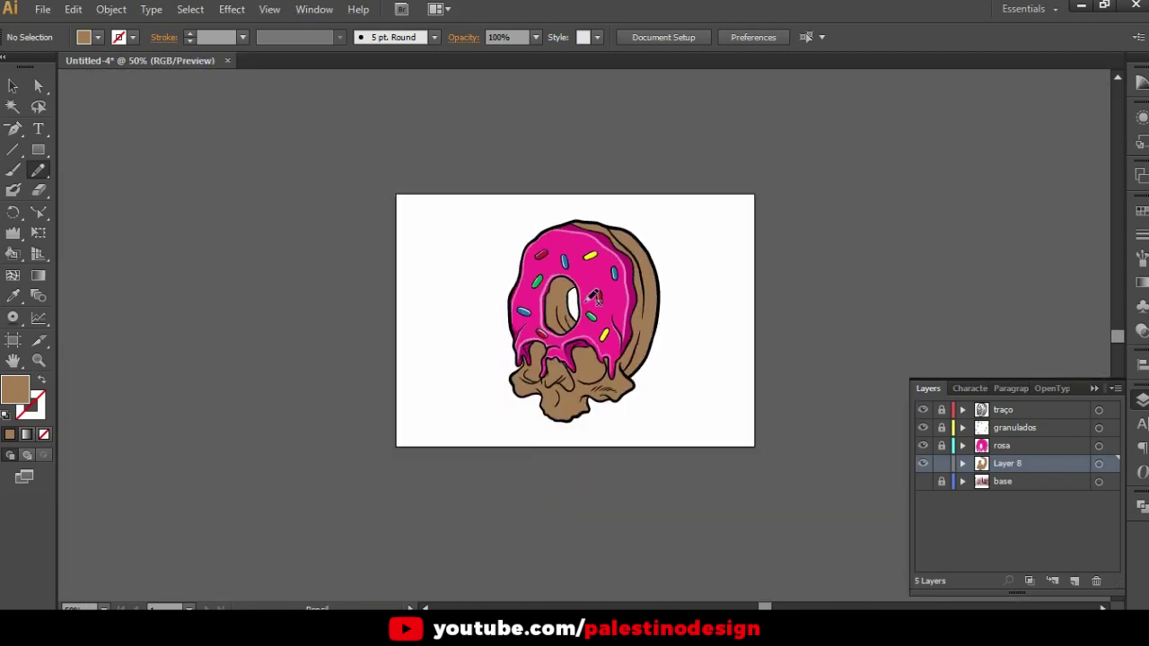
Show the base photo layer, toggle Layer 8 off and on to compare, then add Layer 9
key("ctrl+plus")
key("ctrl+plus")
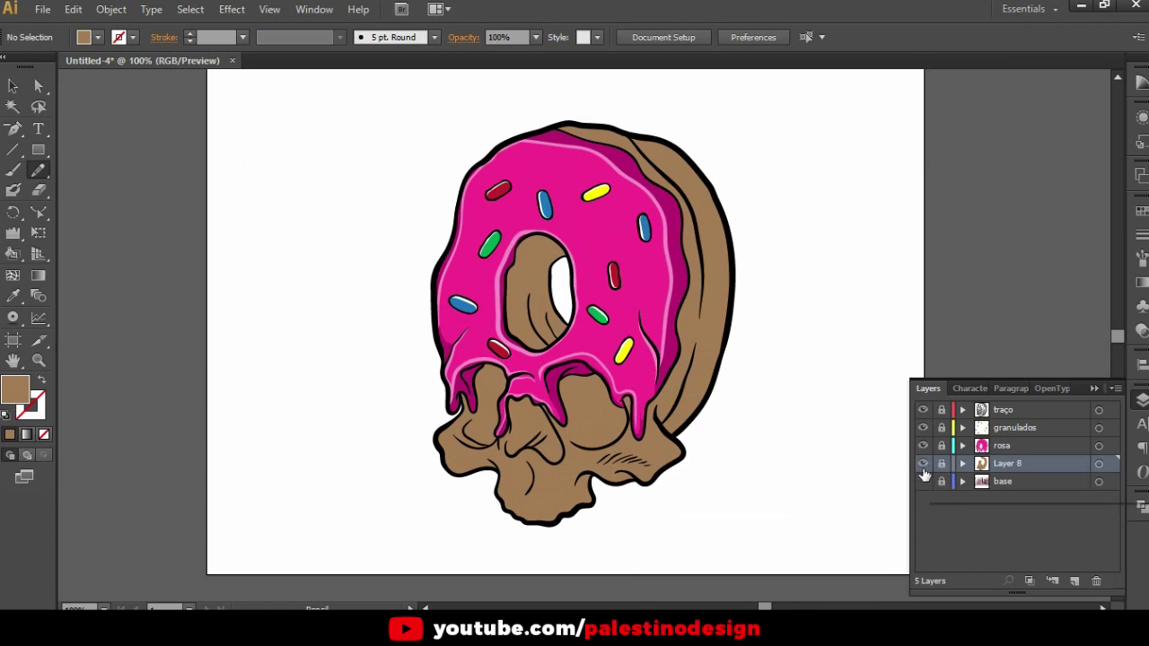
left_click(924, 482)
left_click(922, 463)
scroll(628, 314, "up", 2)
scroll(592, 241, "down", 2)
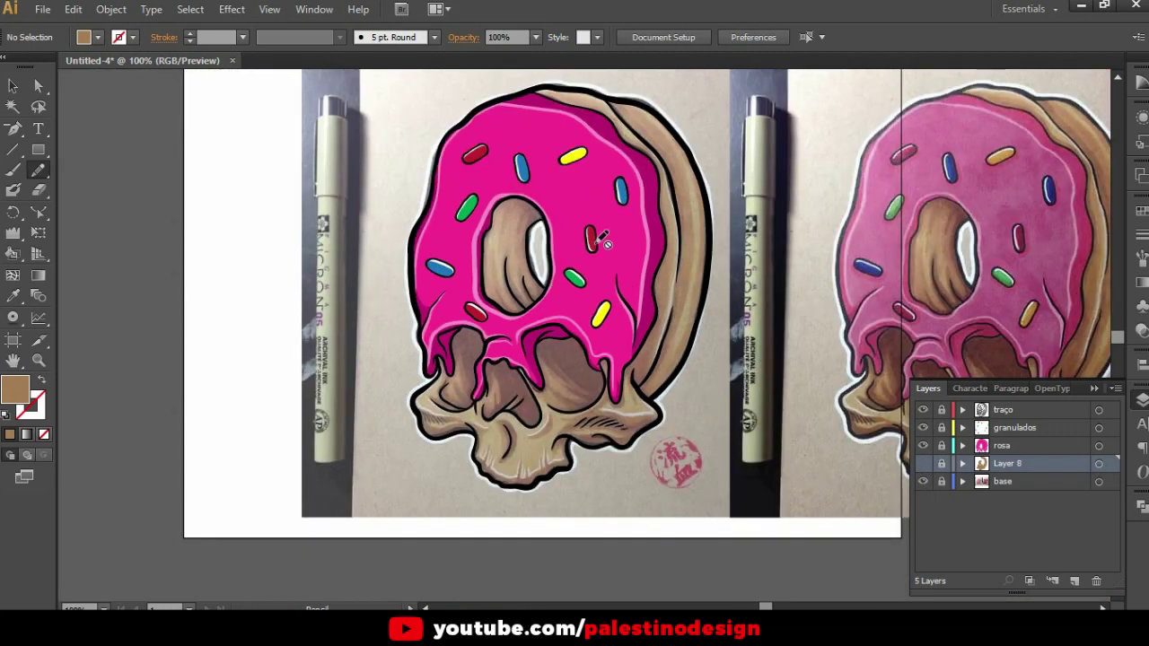
scroll(660, 184, "up", 1)
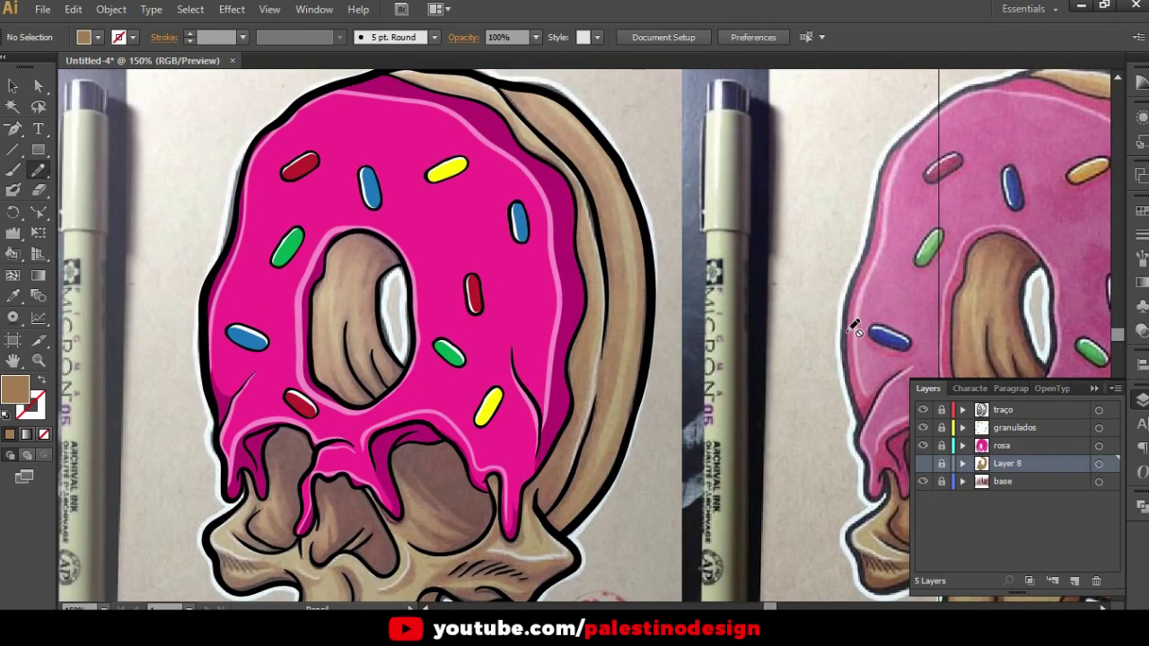
left_click(923, 463)
left_click_drag(743, 343, 736, 374)
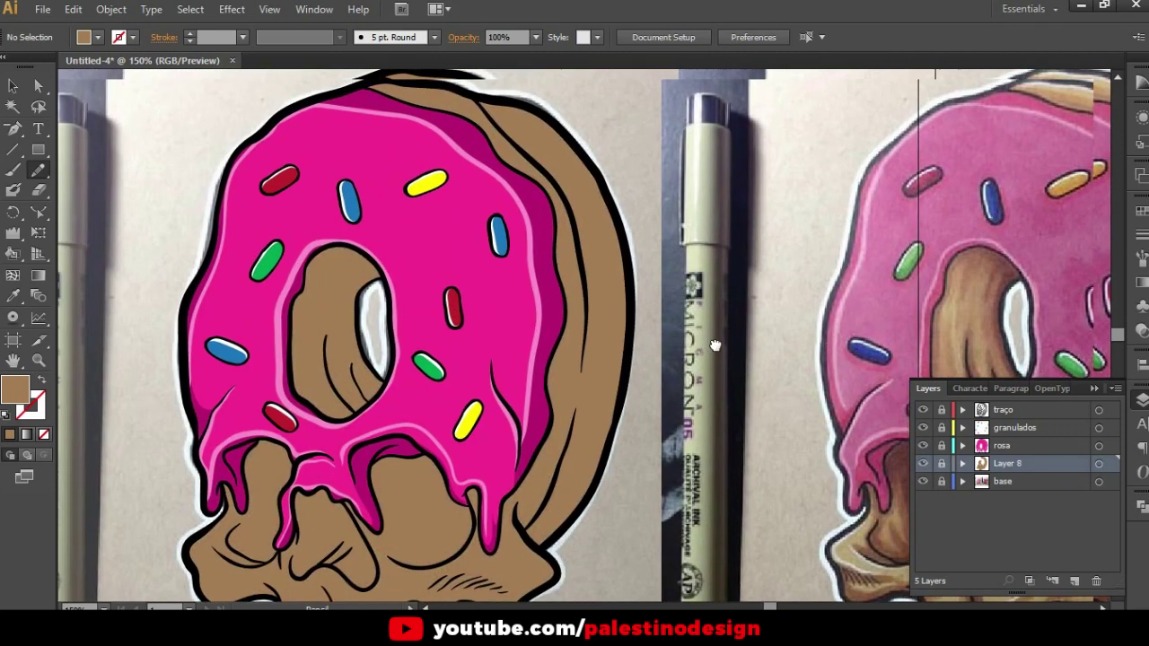
left_click(1074, 580)
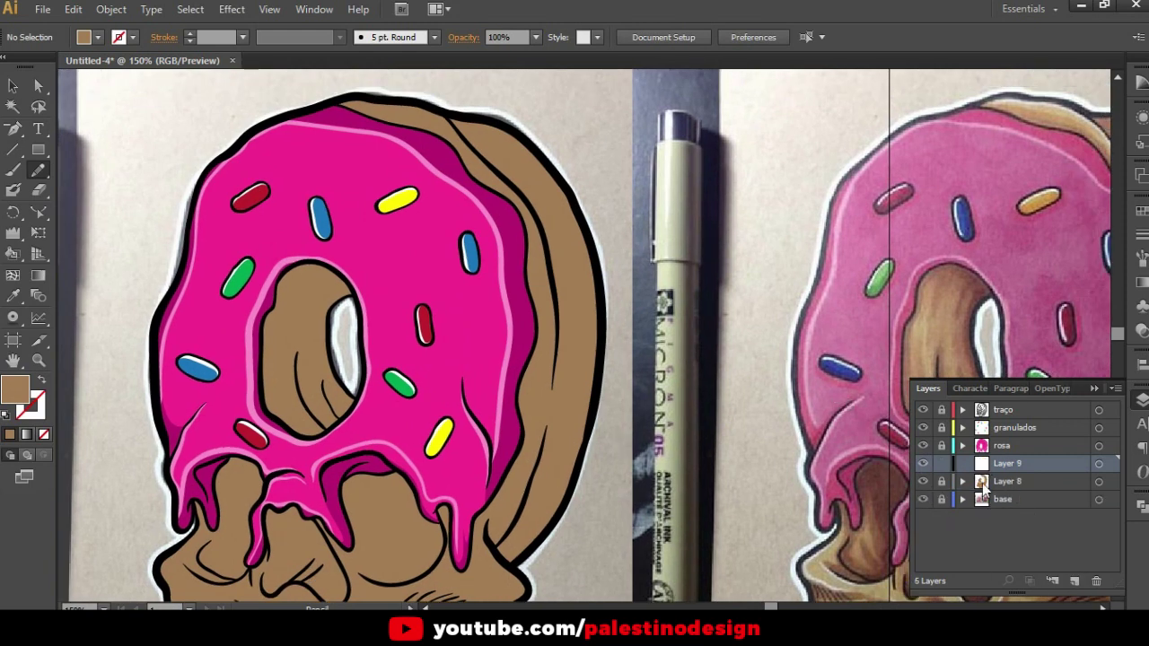
Change Layer 9's layer colour to Light Red in Layer Options
left_click_drag(780, 465, 773, 383)
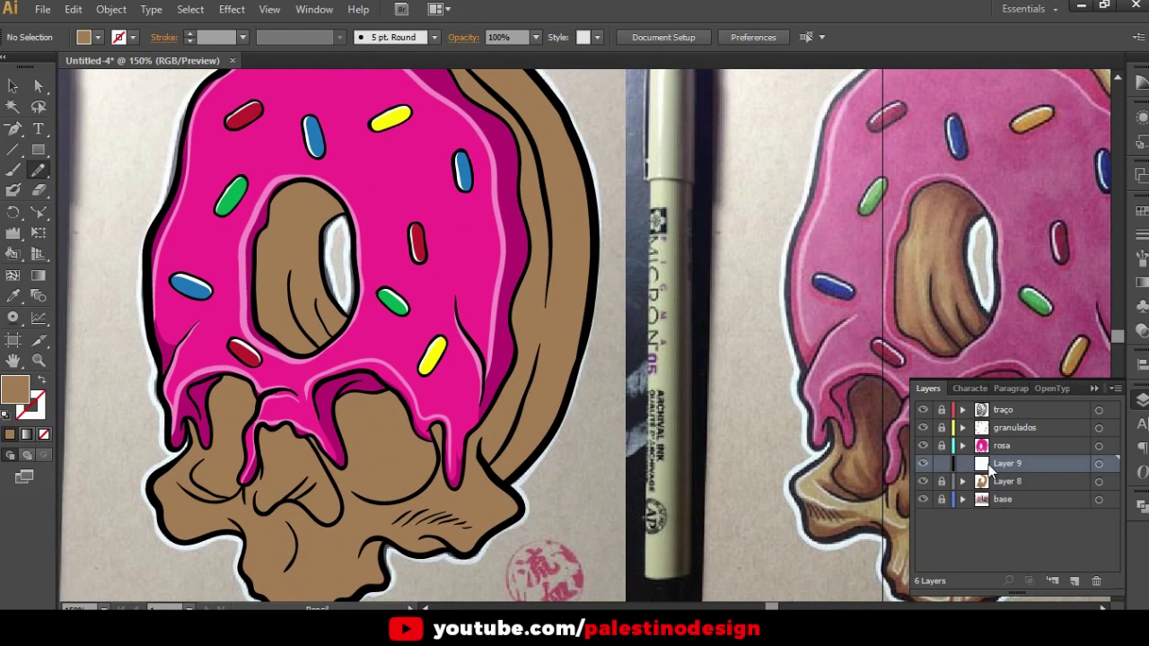
left_click(952, 461)
double_click(981, 471)
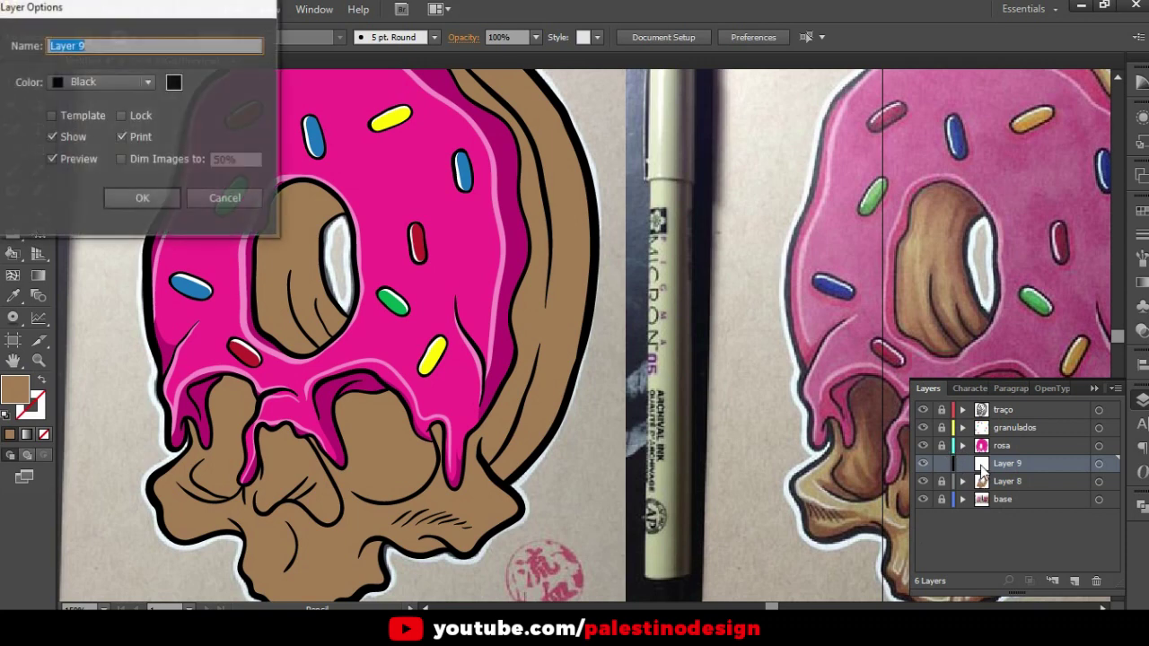
left_click(114, 81)
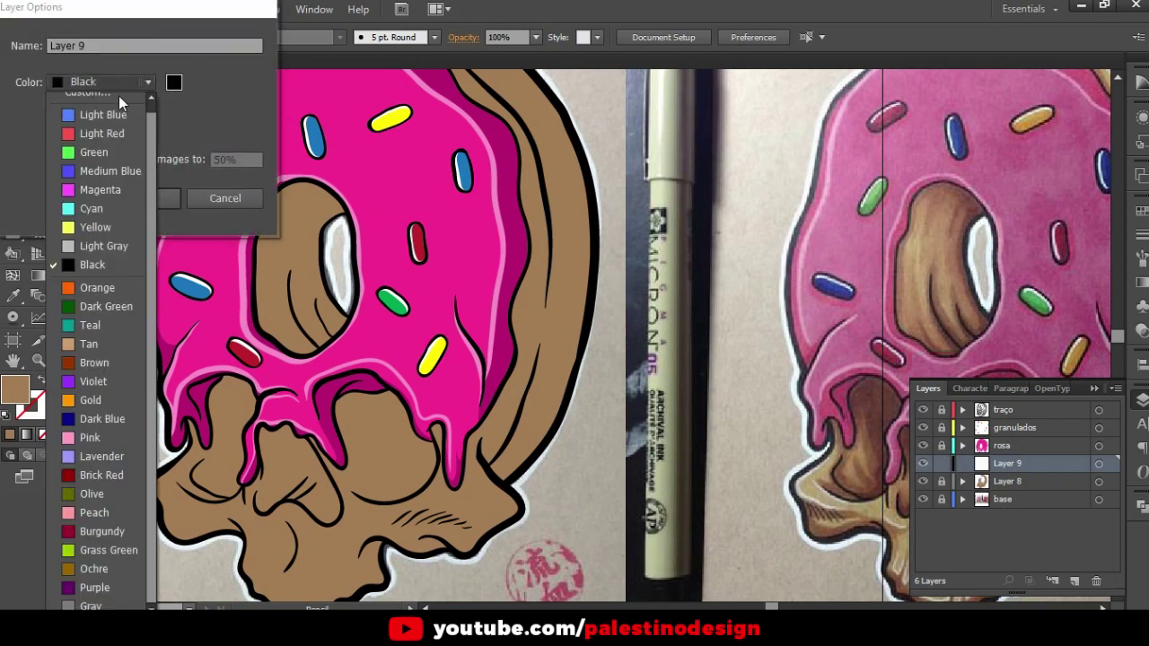
left_click(103, 133)
left_click(143, 197)
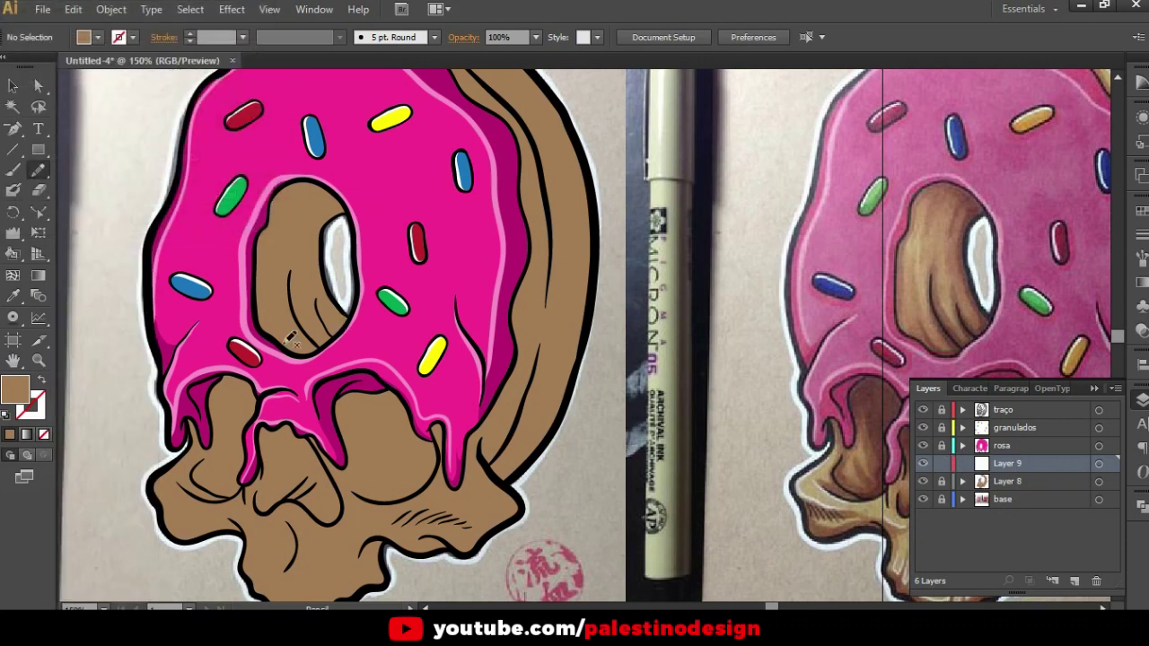
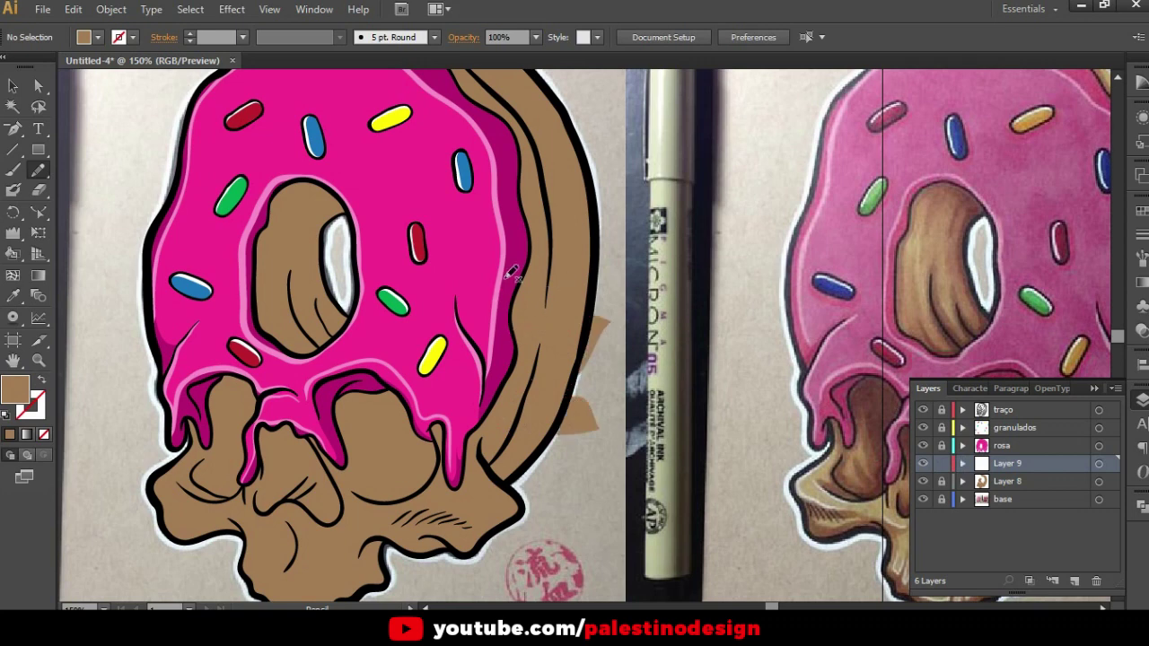
Start a Pen path along the donut's brown band, then discard it and clear the selection
scroll(504, 278, "left", 1)
key("p")
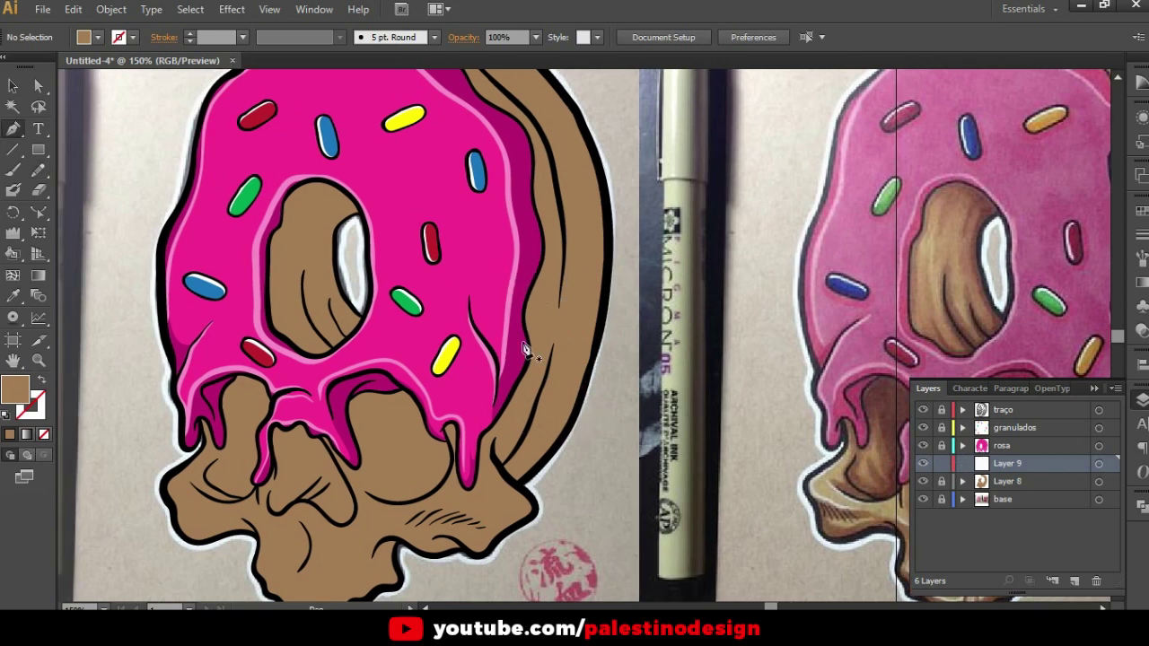
scroll(533, 294, "up", 1)
left_click(503, 228)
scroll(481, 275, "up", 2)
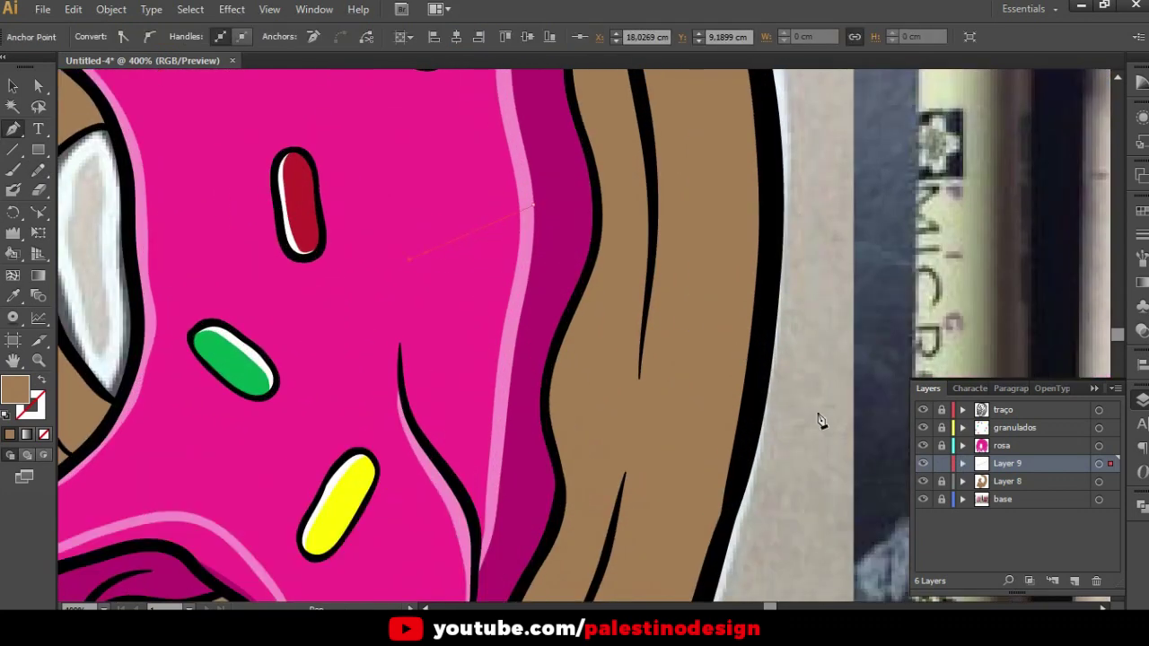
left_click(664, 326)
left_click(718, 348)
left_click(734, 420)
left_click(653, 440)
key("ctrl+shift+a")
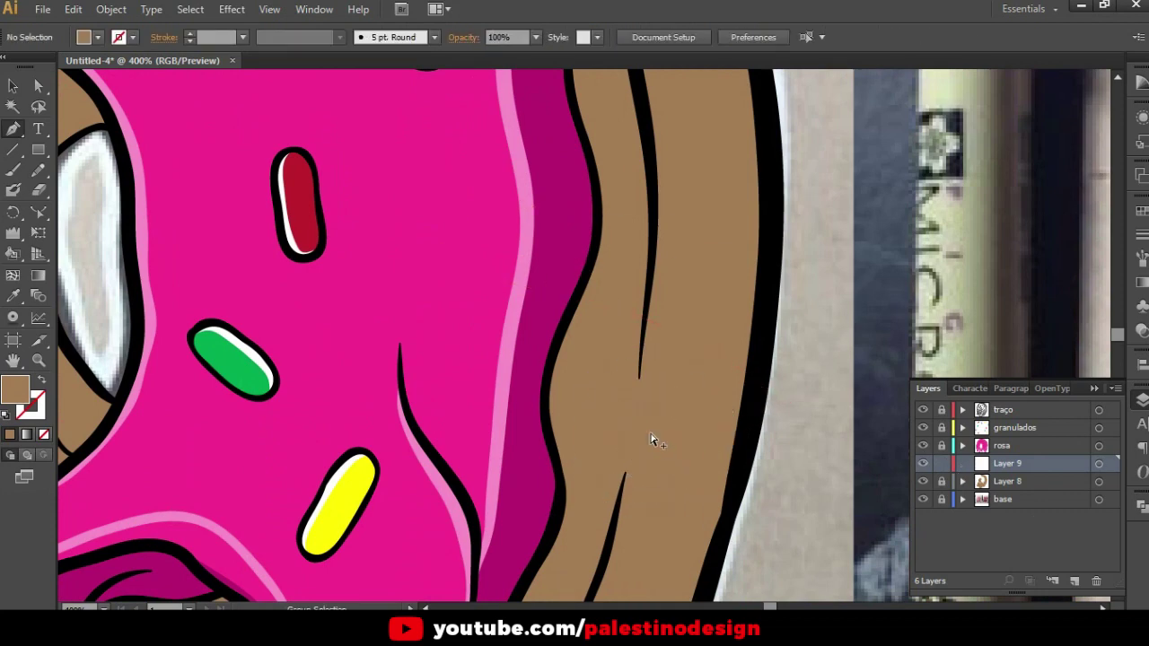
Eyedrop the dark brown from the photo's skull shadow as the fill colour
scroll(652, 439, "down", 2)
scroll(652, 438, "down", 1)
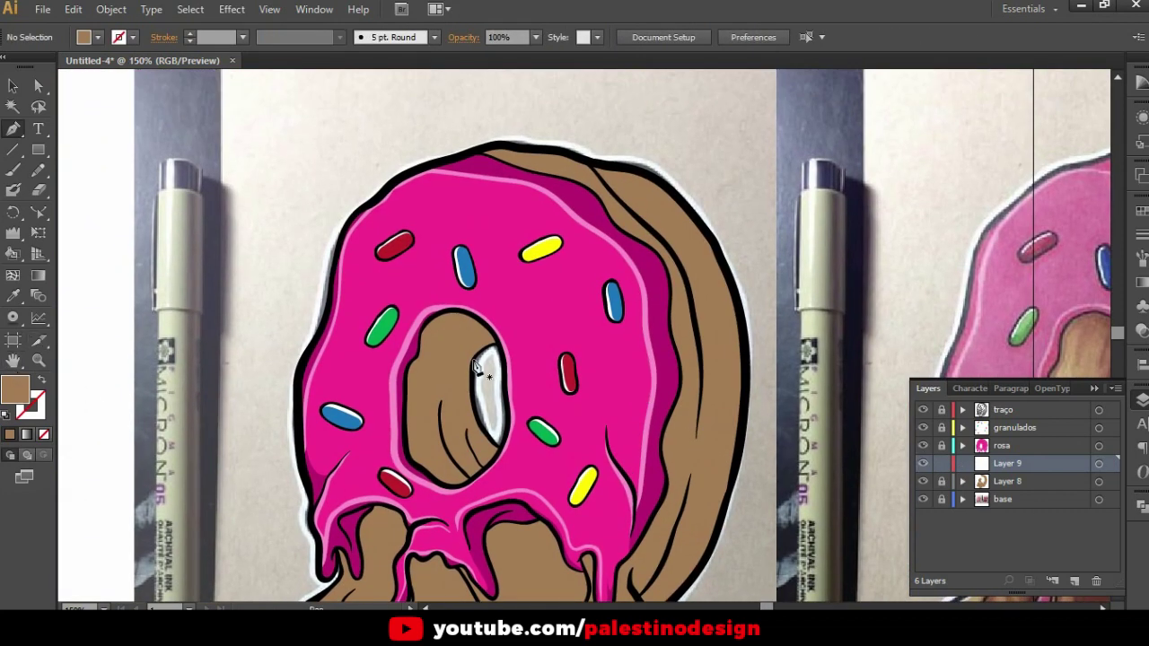
scroll(476, 368, "down", 1)
left_click_drag(657, 399, 523, 328)
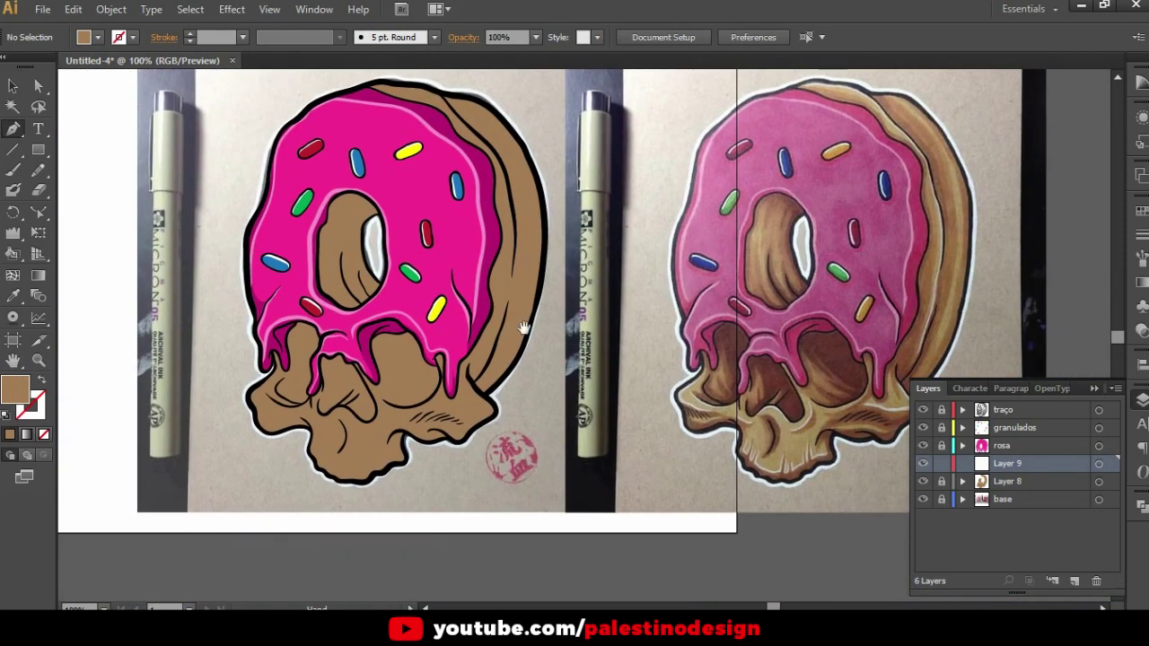
key("i")
left_click(843, 348)
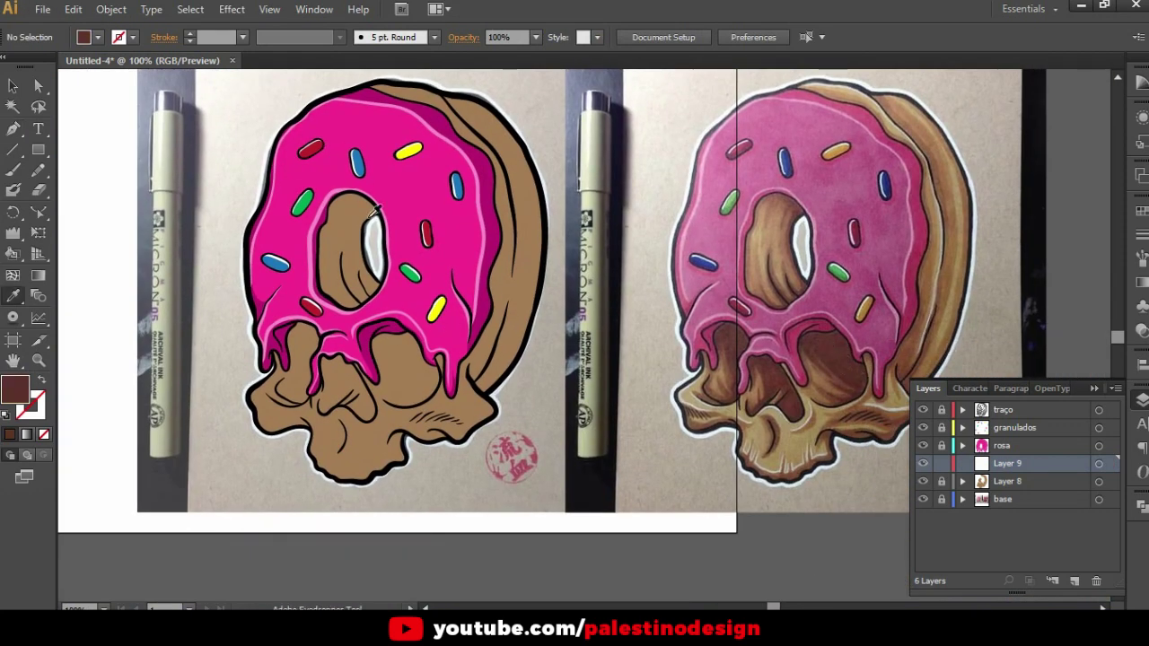
Hide Layer 8 and begin tracing the eye-socket shadow outline with the Pencil
scroll(354, 370, "up", 2)
left_click_drag(539, 368, 455, 312)
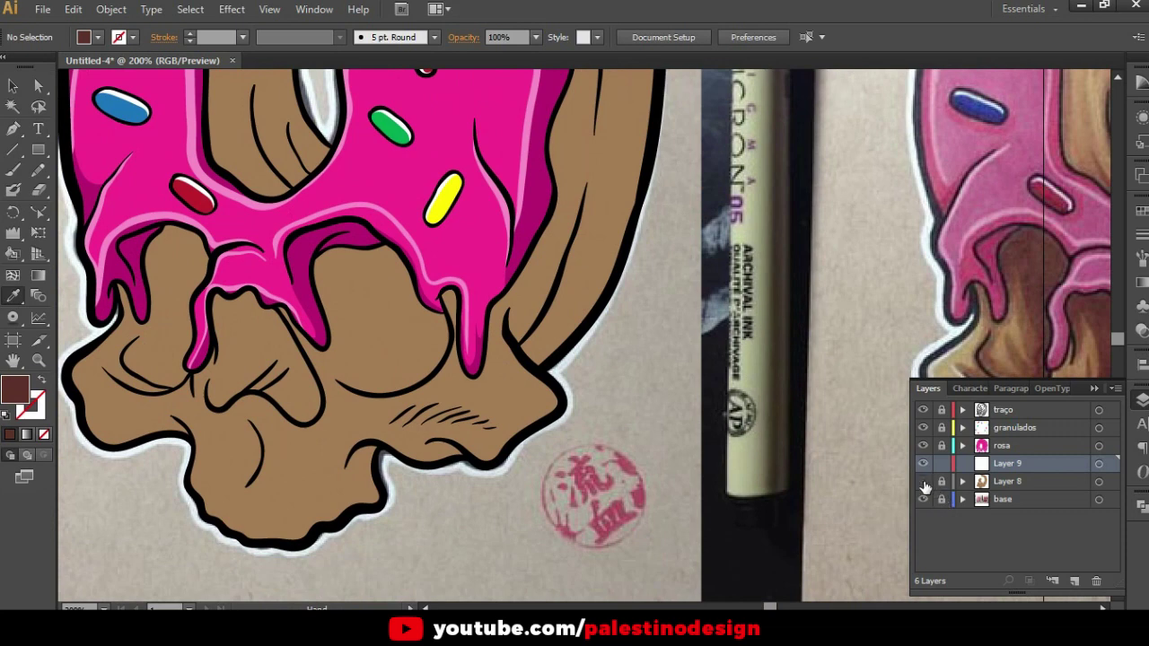
left_click(923, 481)
key("n")
scroll(374, 333, "up", 1)
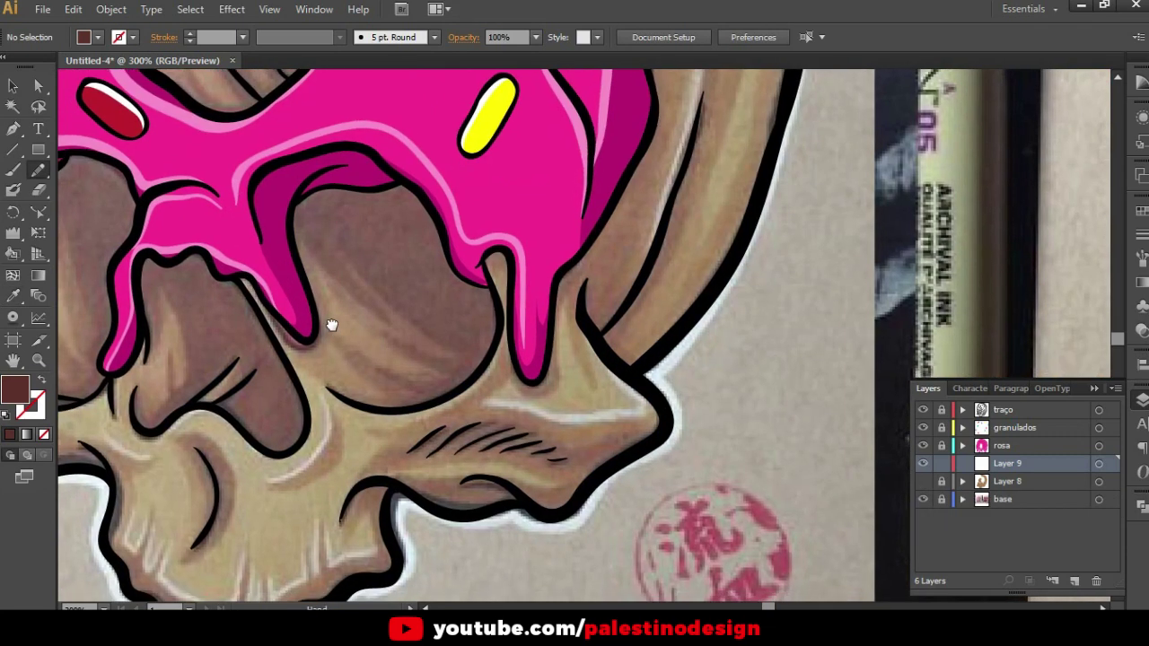
scroll(377, 289, "up", 1)
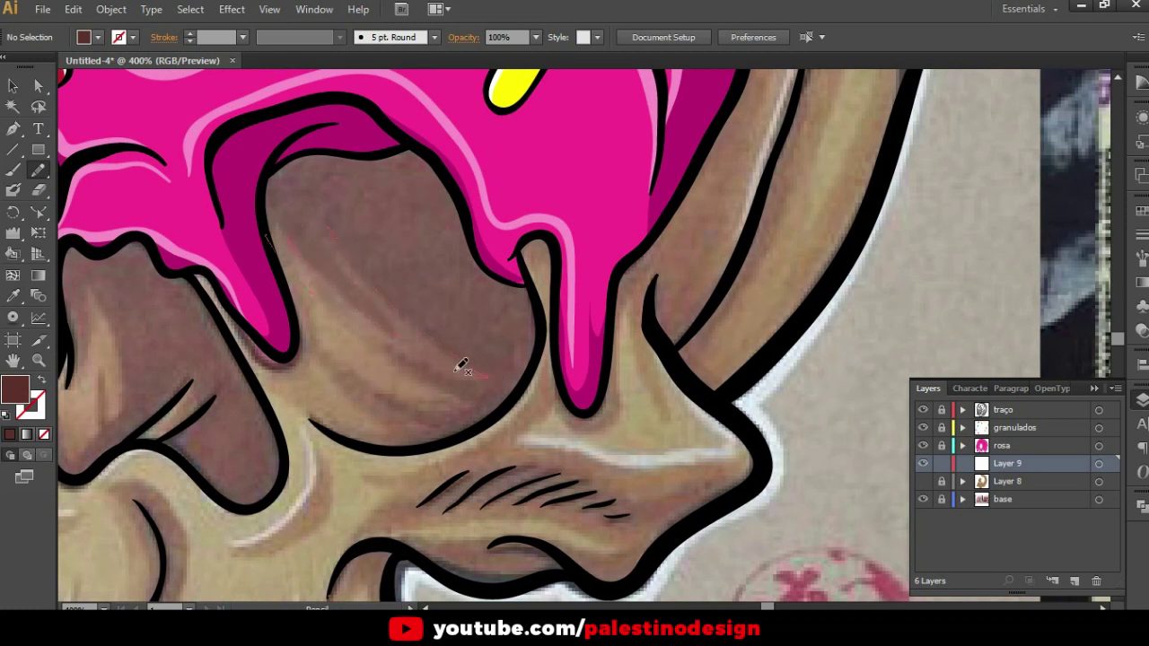
mouse_move(392, 338)
left_mouse_down()
mouse_move(487, 378)
mouse_move(442, 402)
left_mouse_up()
mouse_move(369, 415)
left_mouse_down()
mouse_move(404, 440)
mouse_move(480, 423)
left_mouse_up()
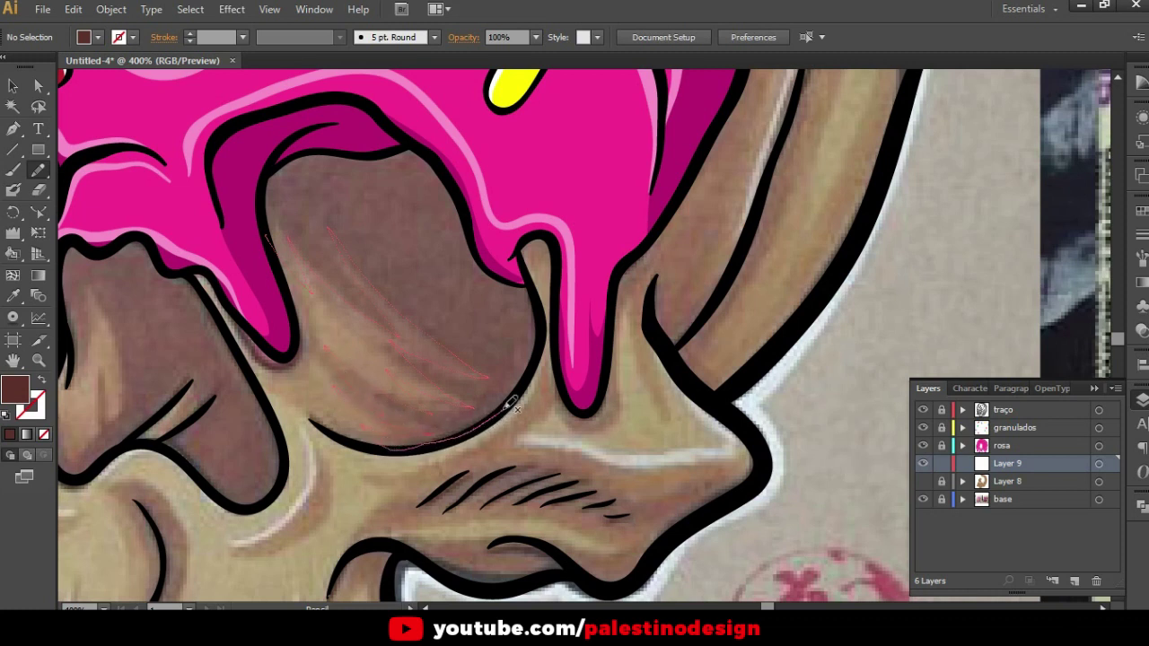
mouse_move(535, 370)
left_mouse_down()
mouse_move(541, 305)
mouse_move(475, 149)
mouse_move(379, 117)
mouse_move(245, 149)
mouse_move(288, 257)
left_mouse_up()
Trace the shadow along the cheek curve and the drip's edges, closing the brown shape
scroll(287, 258, "down", 2)
scroll(526, 289, "left", 2)
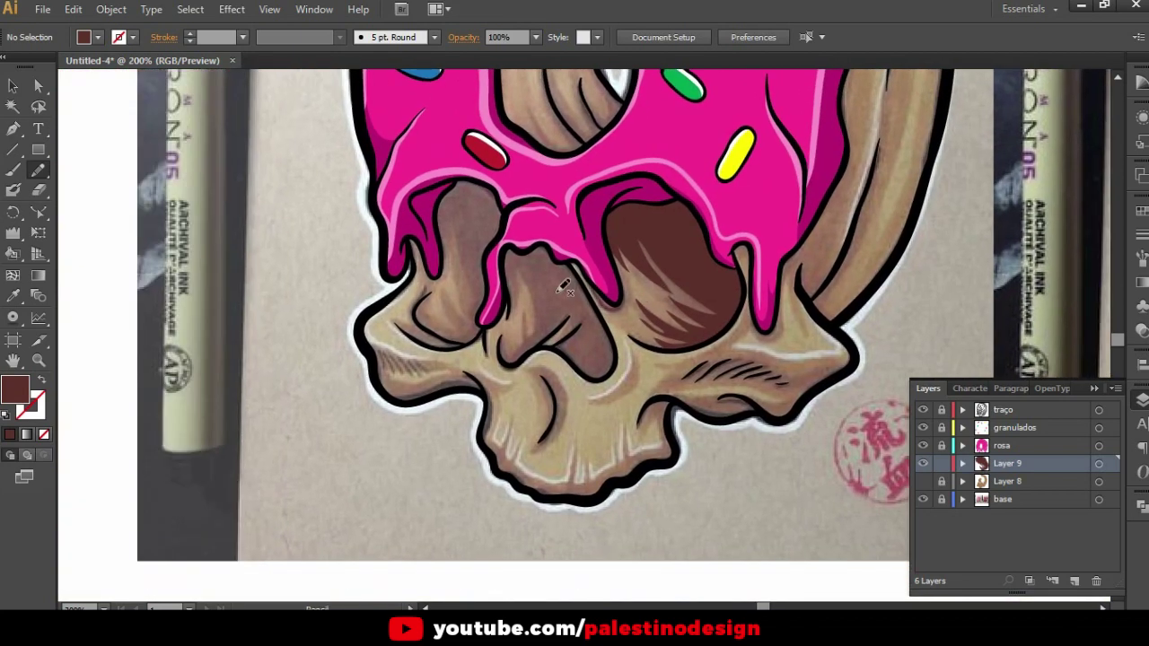
scroll(599, 352, "up", 1)
scroll(599, 352, "up", 1)
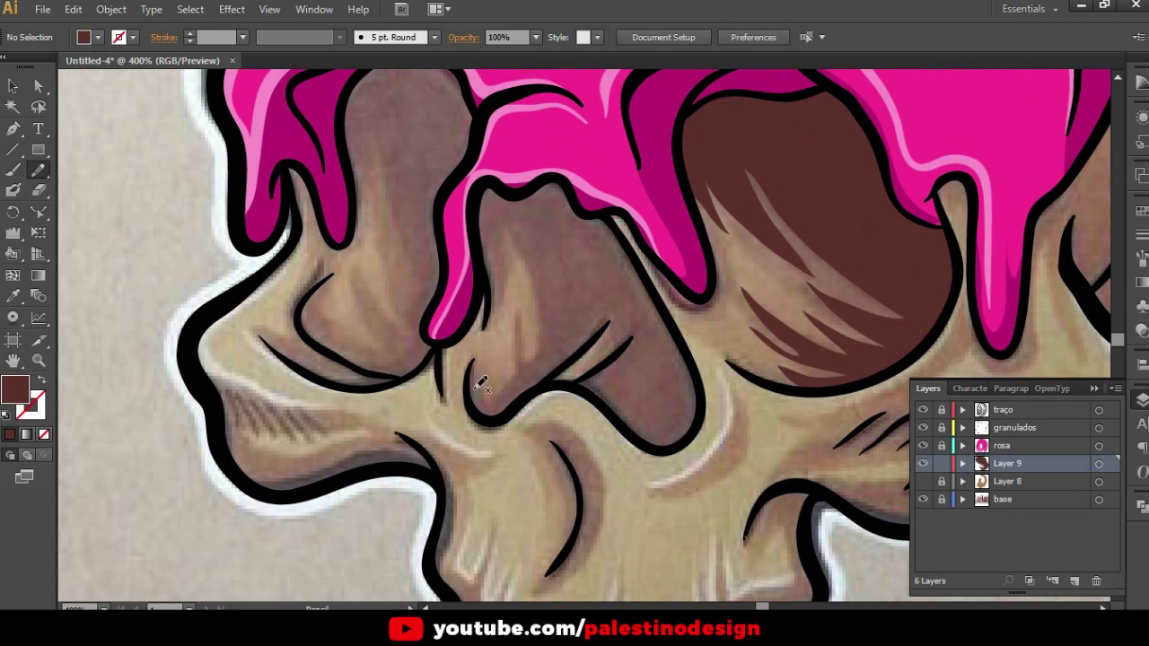
left_click_drag(475, 373, 500, 390)
mouse_move(526, 305)
left_mouse_down()
mouse_move(528, 359)
mouse_move(539, 308)
mouse_move(512, 222)
left_mouse_up()
left_click_drag(493, 327, 474, 182)
mouse_move(529, 142)
left_mouse_down()
mouse_move(619, 225)
mouse_move(681, 333)
left_mouse_up()
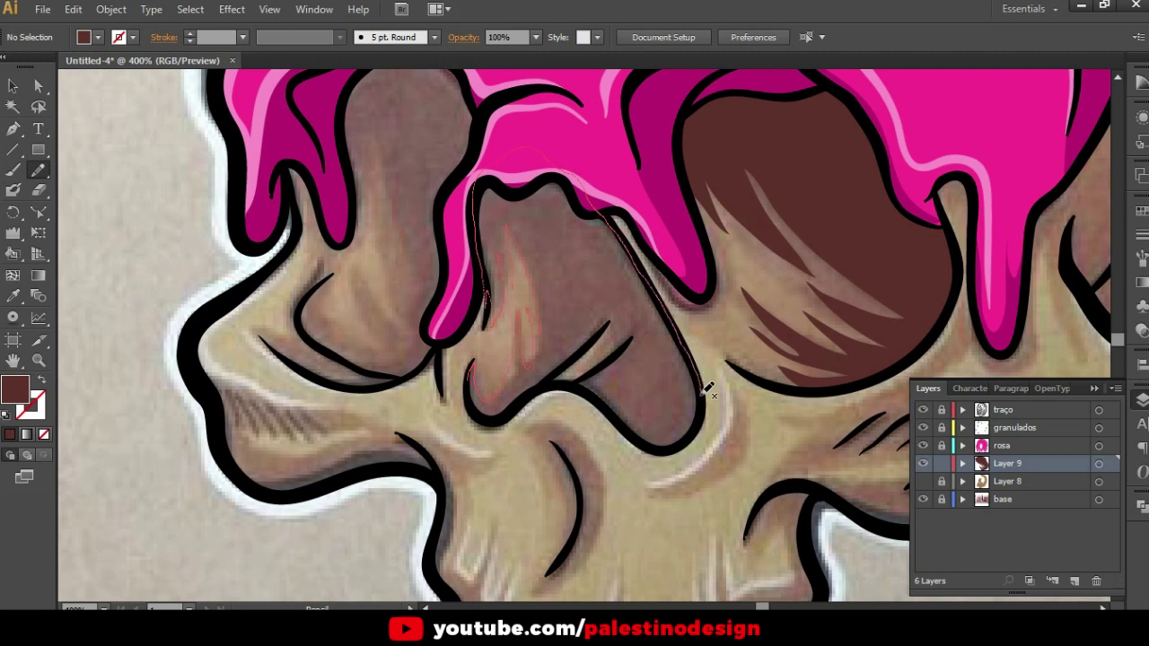
mouse_move(697, 434)
left_mouse_down()
mouse_move(649, 440)
mouse_move(595, 386)
mouse_move(592, 368)
mouse_move(621, 335)
mouse_move(592, 338)
mouse_move(556, 370)
left_mouse_up()
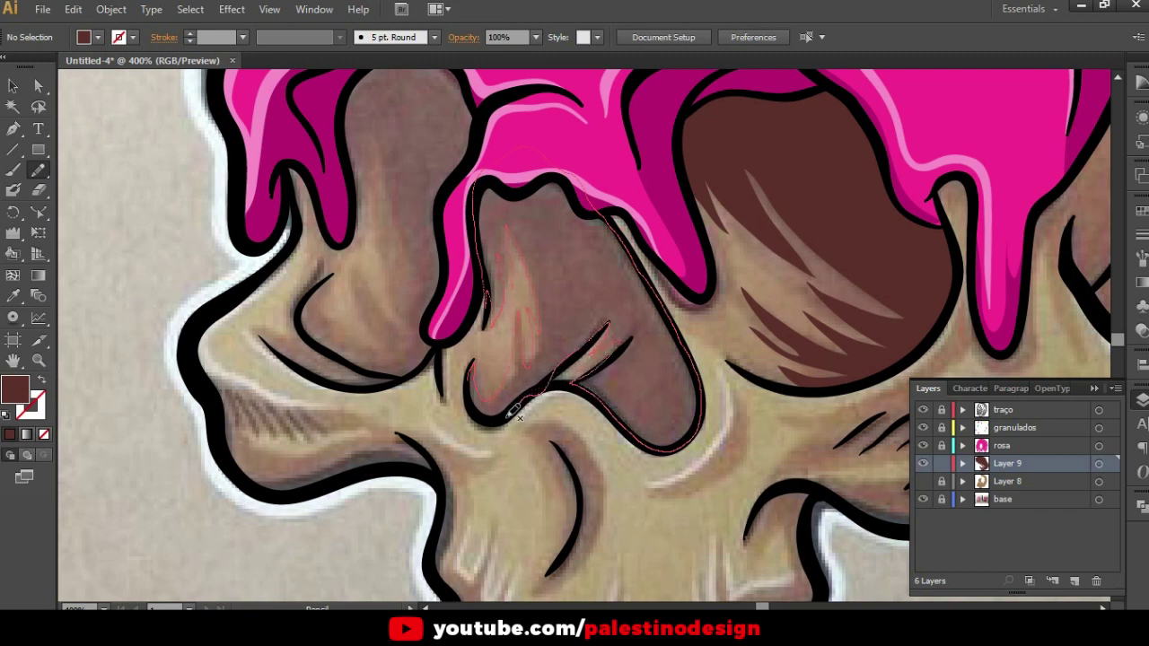
left_click_drag(475, 392, 482, 370)
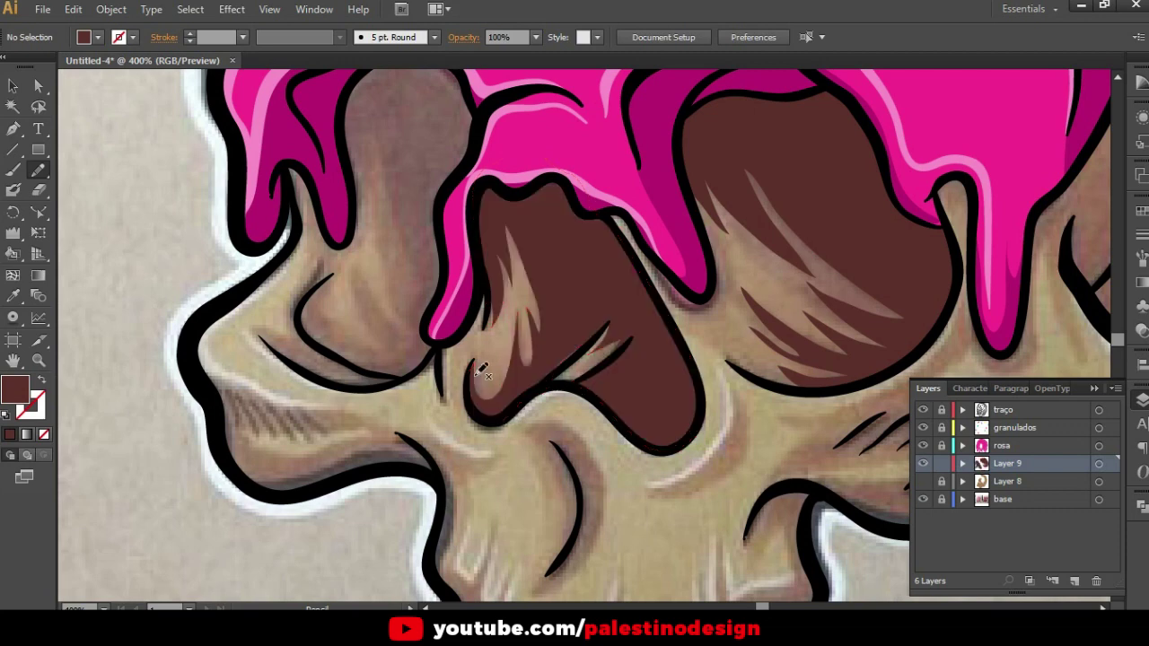
Select the traced paths with Direct Selection to inspect their anchor points
scroll(542, 399, "up", 2)
key("a")
left_click(561, 338)
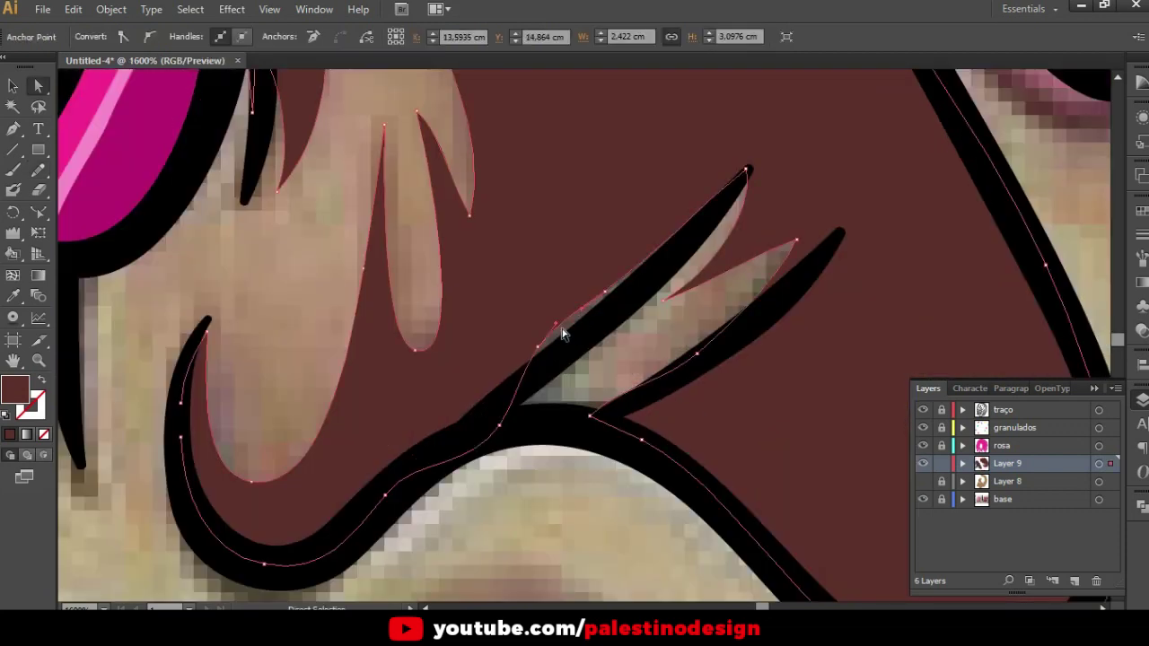
Select the short stroke path, then all paths on the layer, then clear the selection
left_click(610, 297)
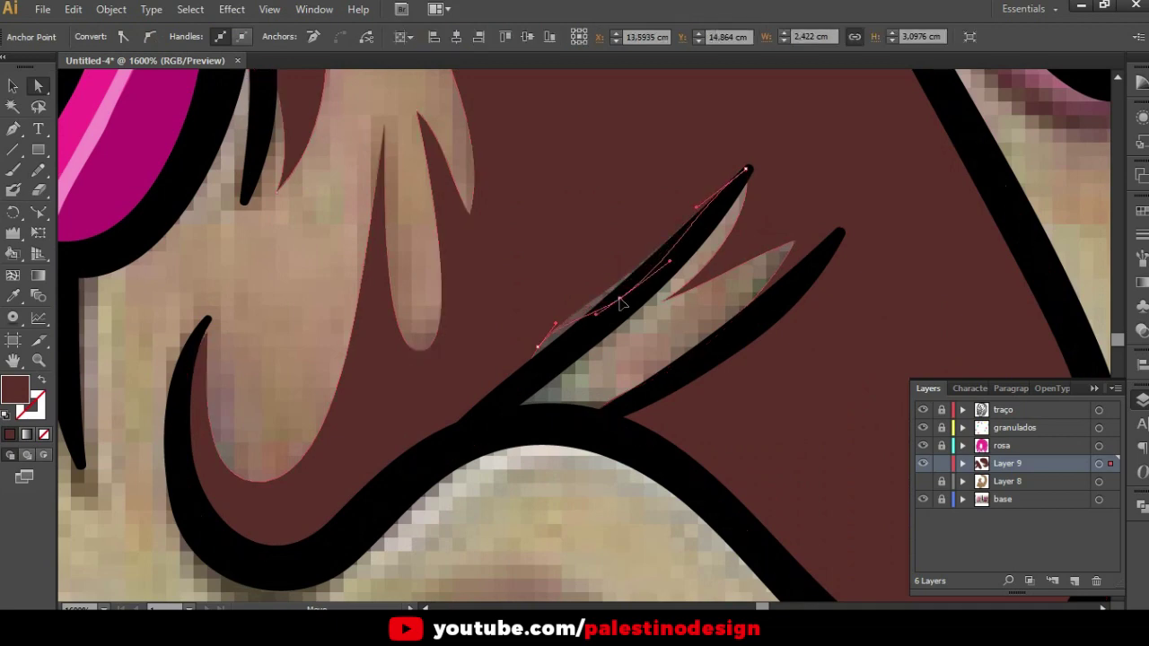
left_click(563, 350)
key("ctrl+a")
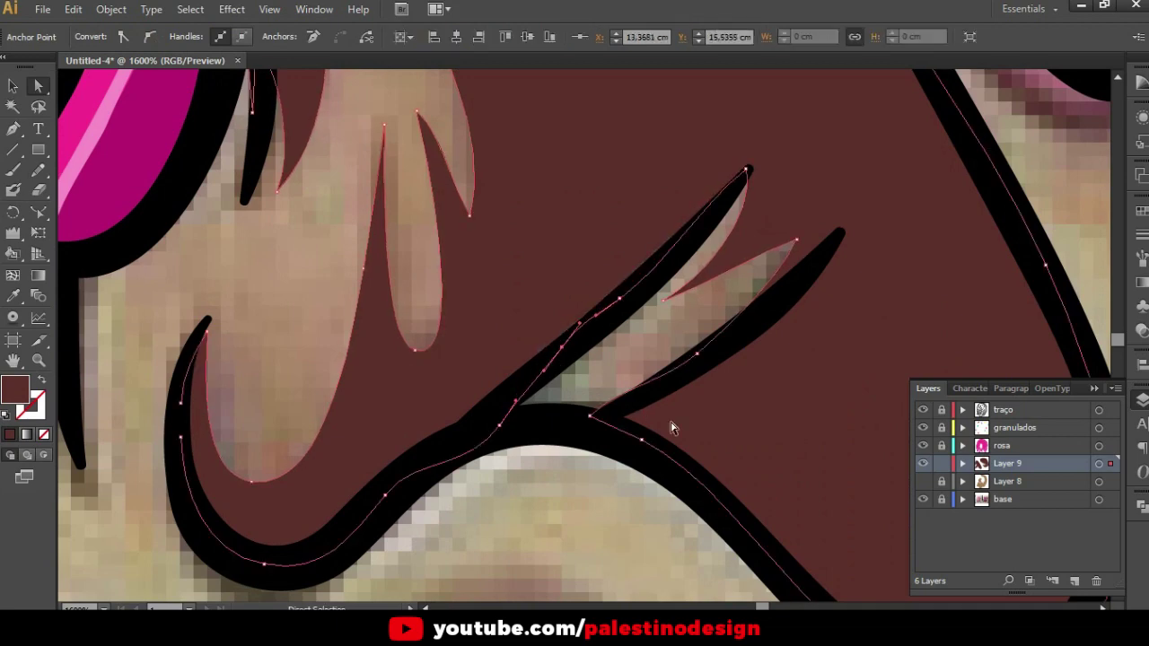
left_click(592, 420)
left_click(595, 500)
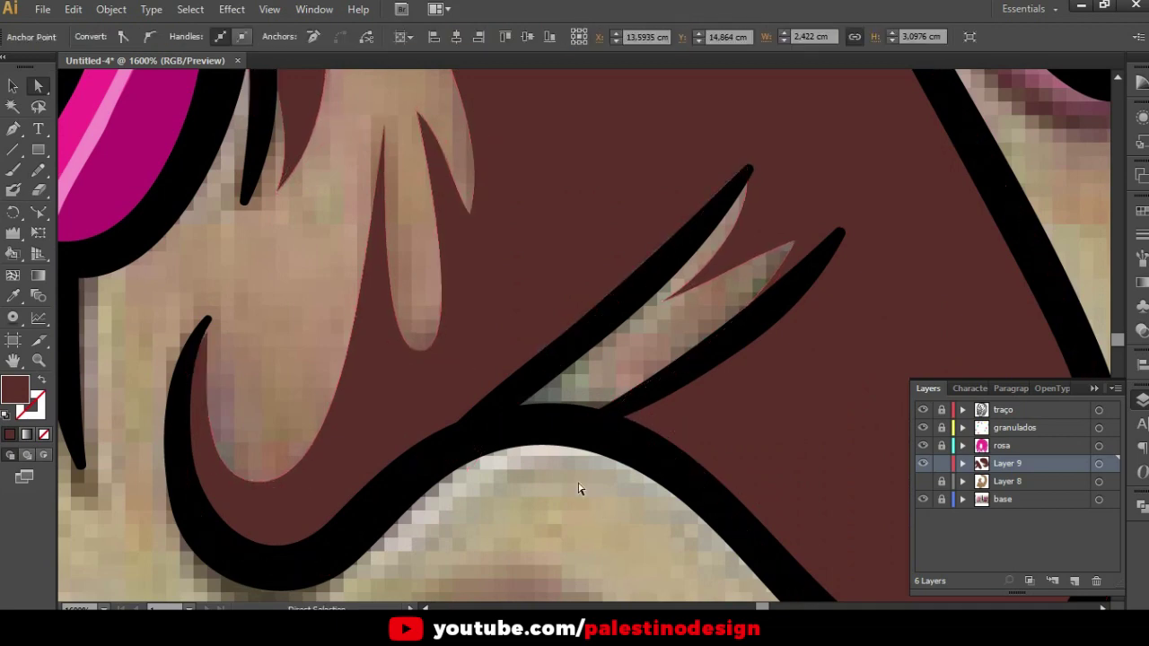
scroll(562, 455, "down", 2)
scroll(561, 375, "down", 2)
scroll(560, 373, "down", 2)
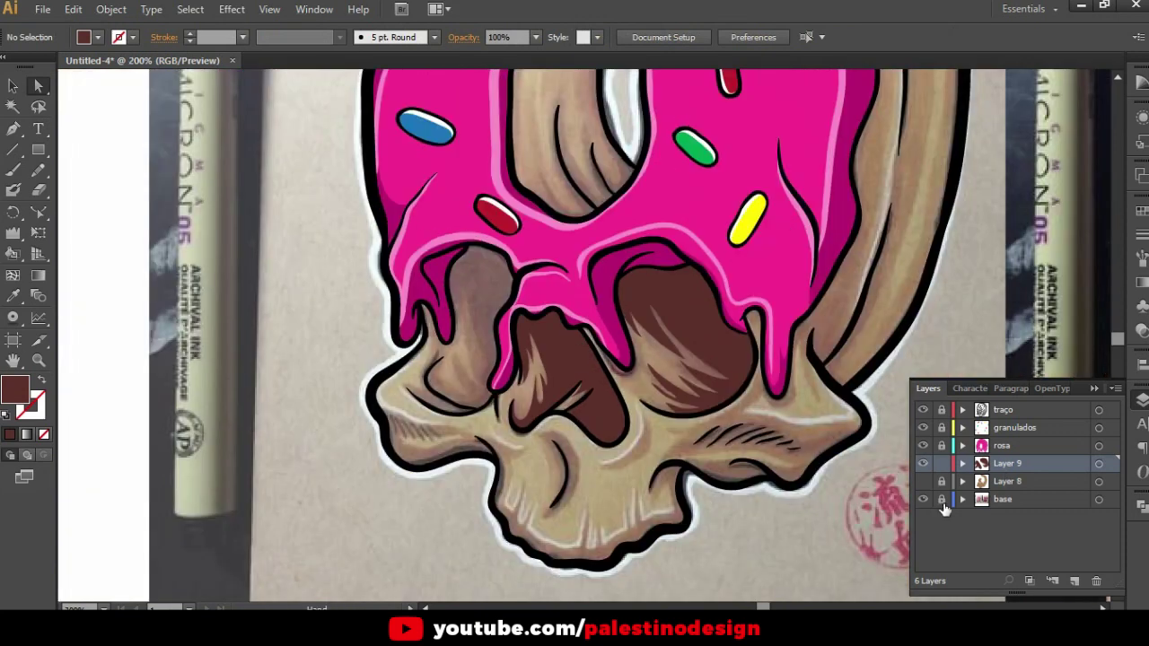
Briefly show Layer 8 to preview the flat colours, then hide it again
left_click(923, 481)
key("ctrl+minus")
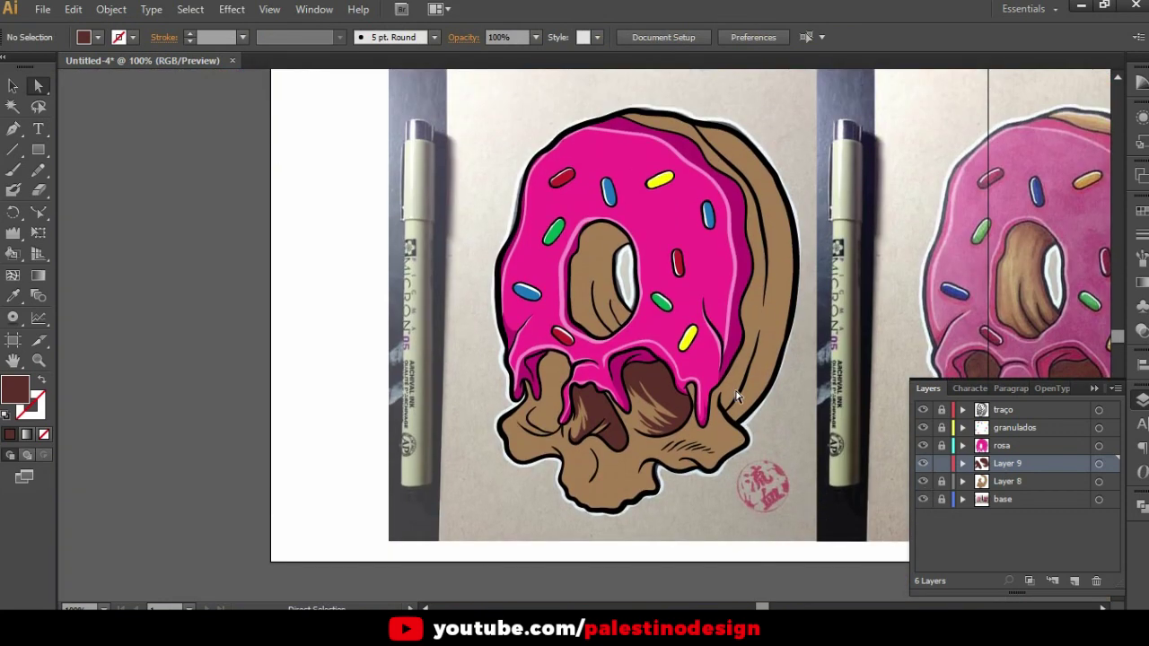
left_click(923, 481)
scroll(592, 410, "up", 3)
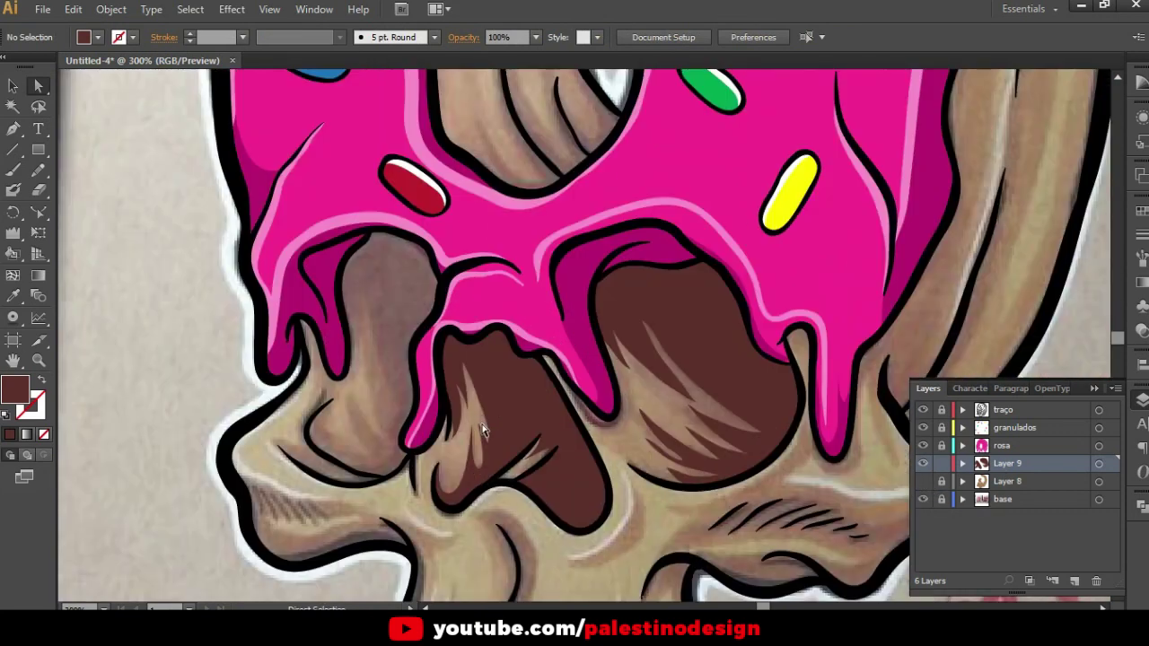
scroll(445, 386, "up", 1)
Trace a second dark-brown shadow up the inner curve and drip's left edge with the Pencil
key("n")
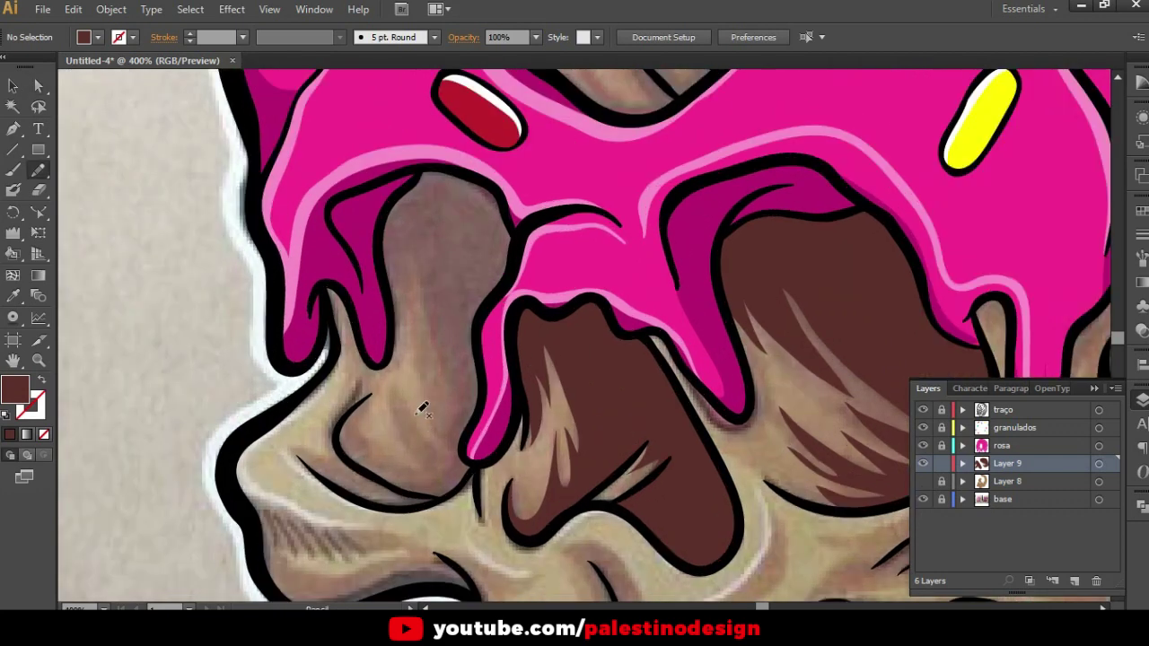
scroll(421, 405, "down", 1)
scroll(423, 406, "up", 1)
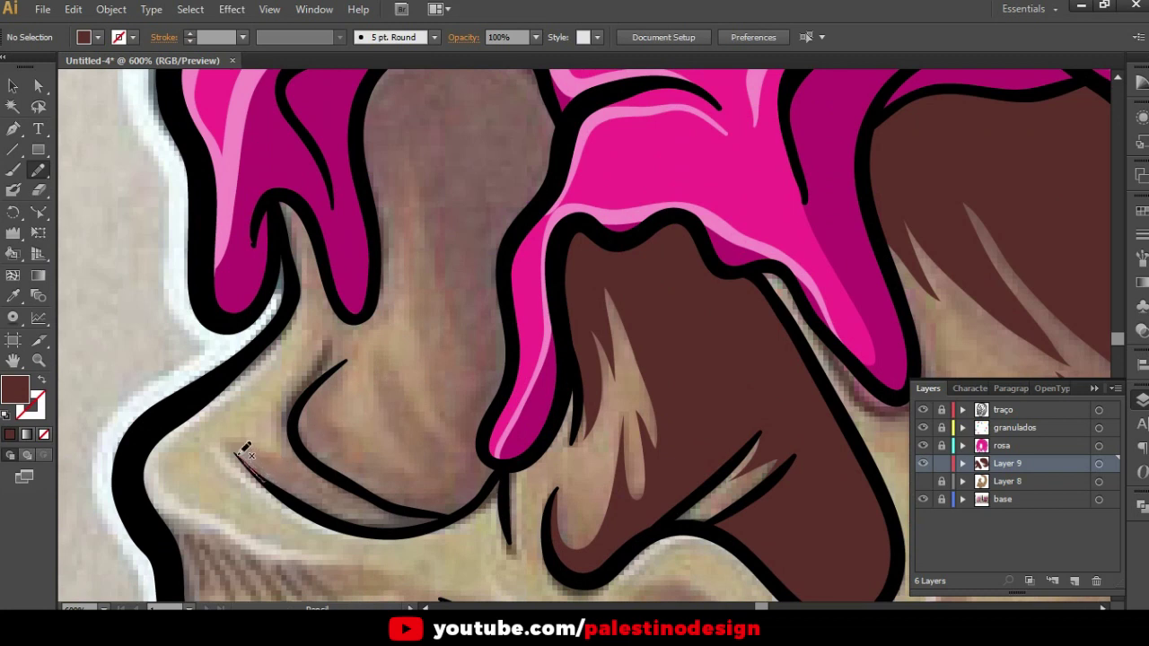
left_click_drag(275, 451, 334, 380)
mouse_move(479, 450)
left_mouse_down()
mouse_move(412, 529)
mouse_move(290, 498)
left_mouse_up()
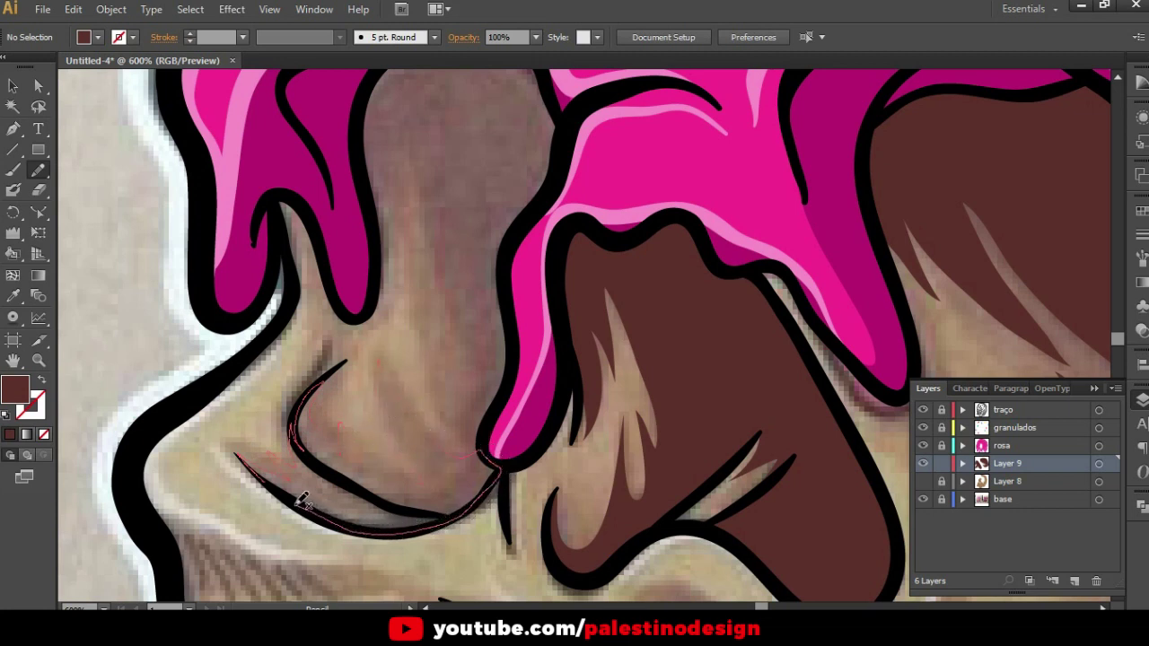
left_click_drag(557, 193, 548, 325)
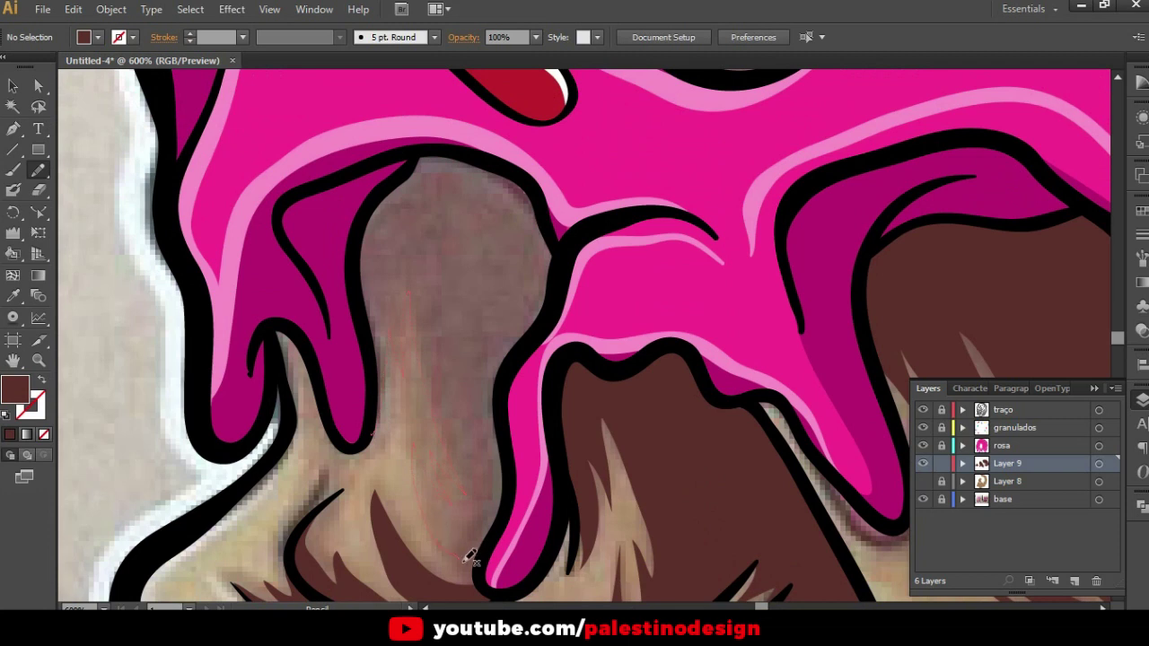
left_click_drag(487, 559, 528, 146)
mouse_move(377, 130)
left_mouse_down()
mouse_move(368, 345)
mouse_move(468, 281)
left_mouse_up()
Zoom out to review the shadows, then pan and zoom in on the fist in the donut hole
key("ctrl+minus")
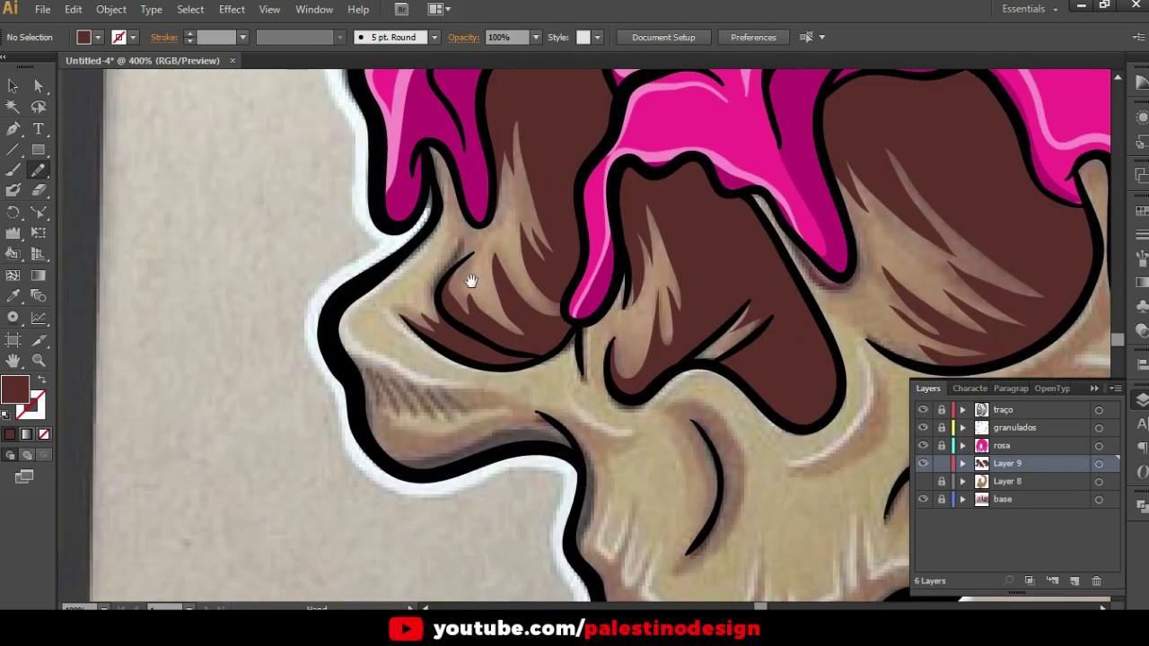
scroll(538, 440, "up", 1)
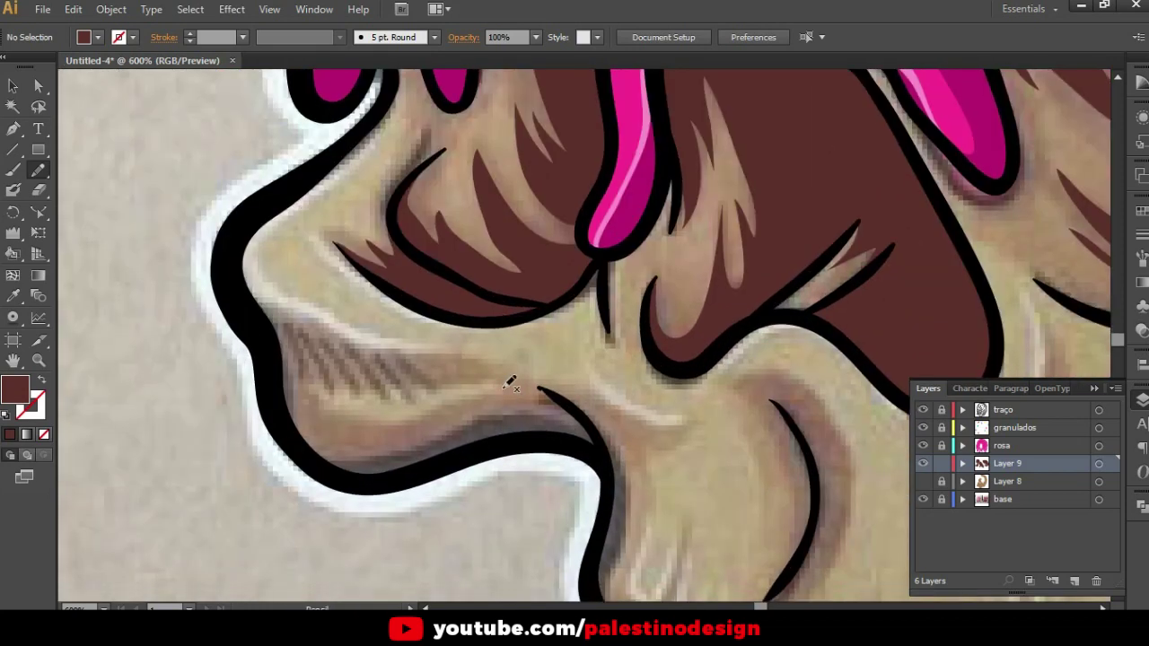
scroll(513, 380, "down", 1)
mouse_move(585, 451)
left_mouse_down()
mouse_move(769, 422)
mouse_move(633, 341)
left_mouse_up()
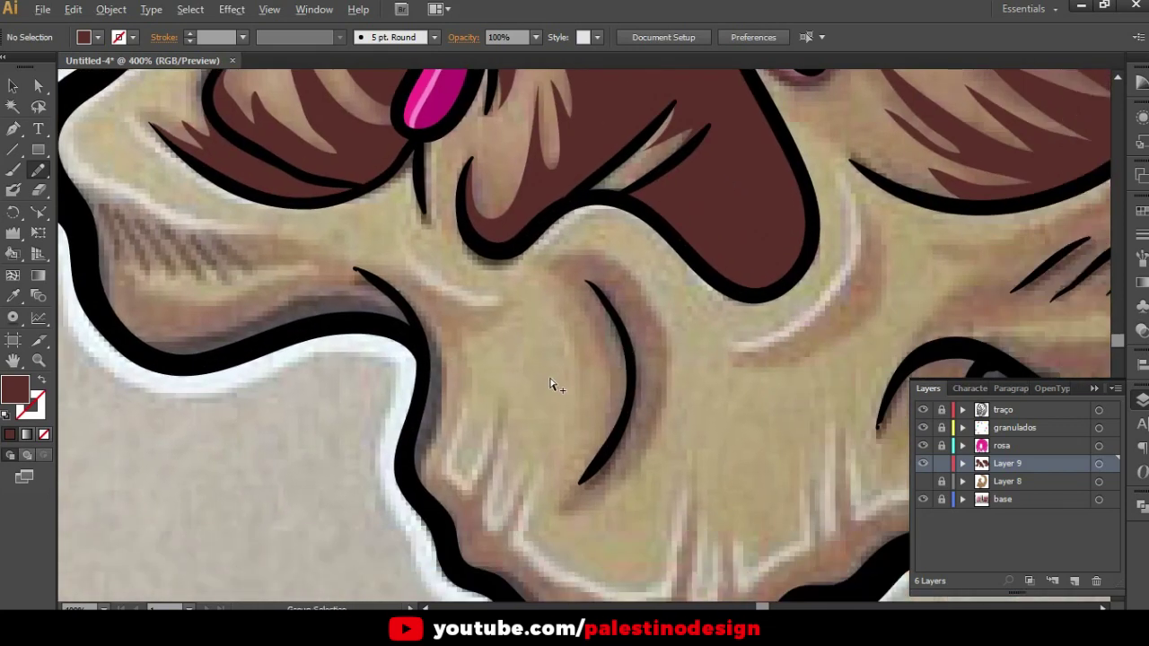
scroll(551, 385, "down", 1)
scroll(476, 332, "up", 1)
scroll(498, 386, "up", 5)
scroll(512, 412, "up", 3)
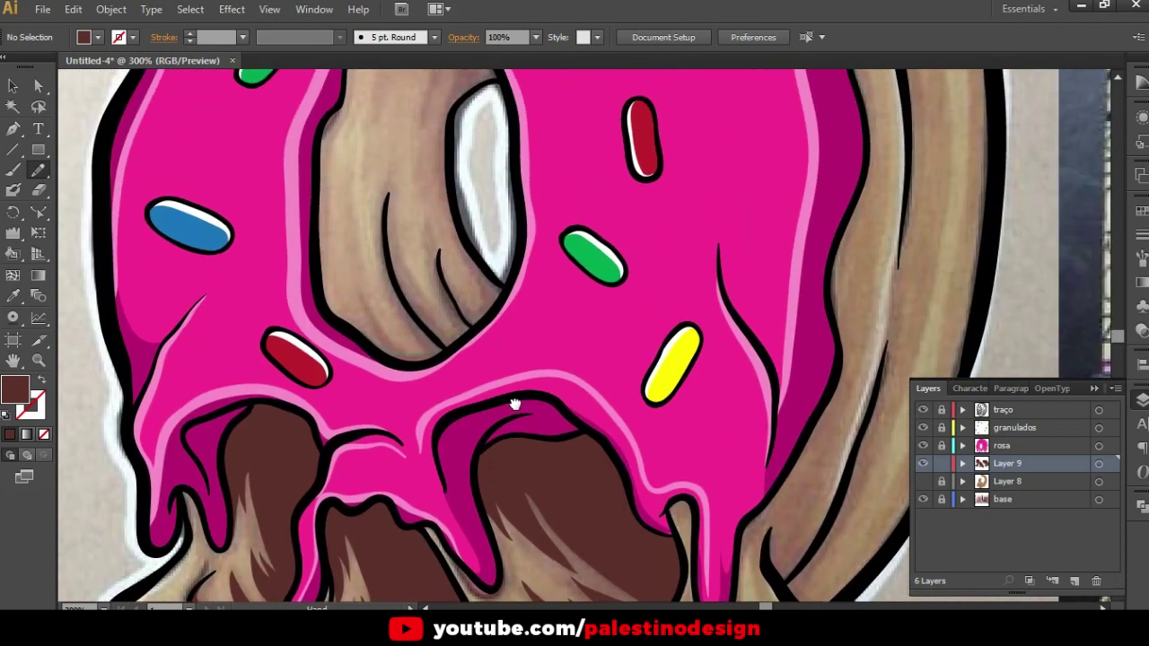
scroll(503, 377, "up", 2)
scroll(475, 296, "up", 2)
scroll(458, 238, "up", 1)
scroll(440, 225, "up", 1)
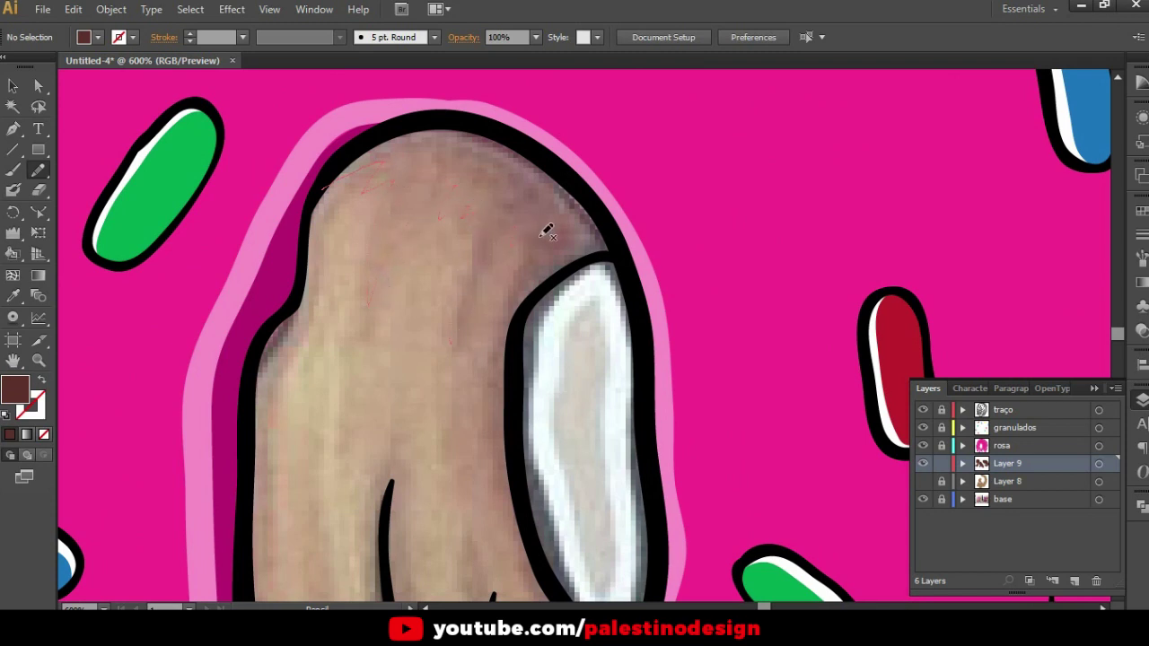
Draw dark-brown shadows along the fist's inner outline, lower-left edge, crease and bottom
mouse_move(542, 280)
left_mouse_down()
mouse_move(552, 161)
mouse_move(461, 114)
mouse_move(403, 115)
mouse_move(354, 144)
mouse_move(342, 167)
left_mouse_up()
scroll(482, 266, "down", 1)
scroll(403, 404, "down", 2)
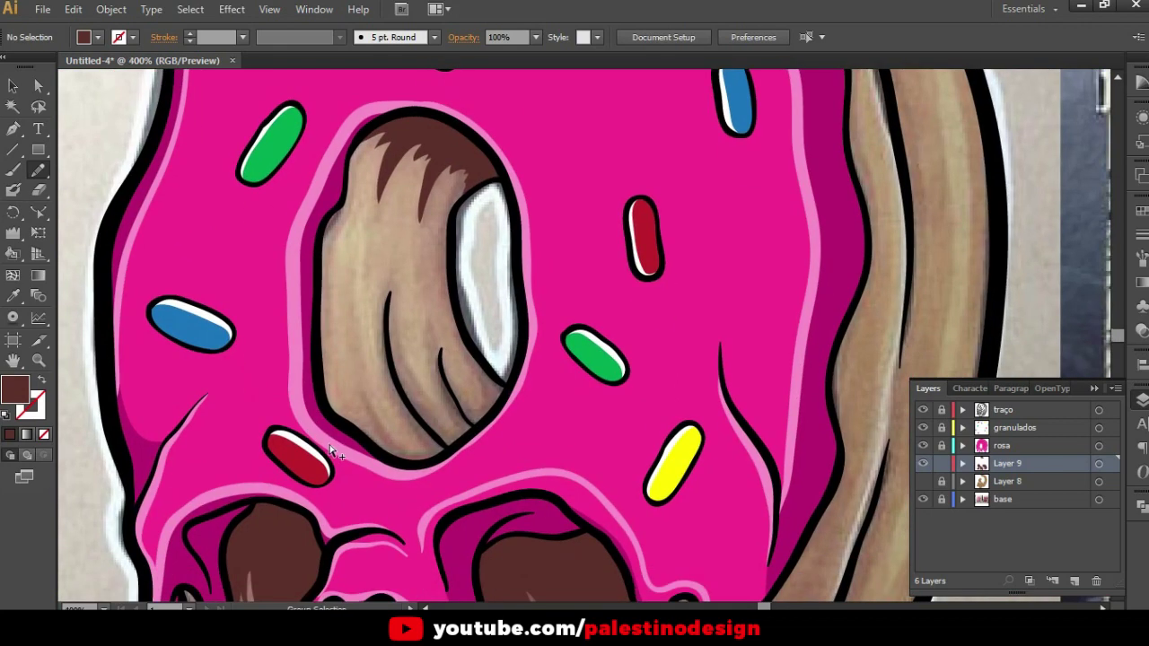
scroll(337, 440, "down", 2)
left_click_drag(362, 421, 396, 453)
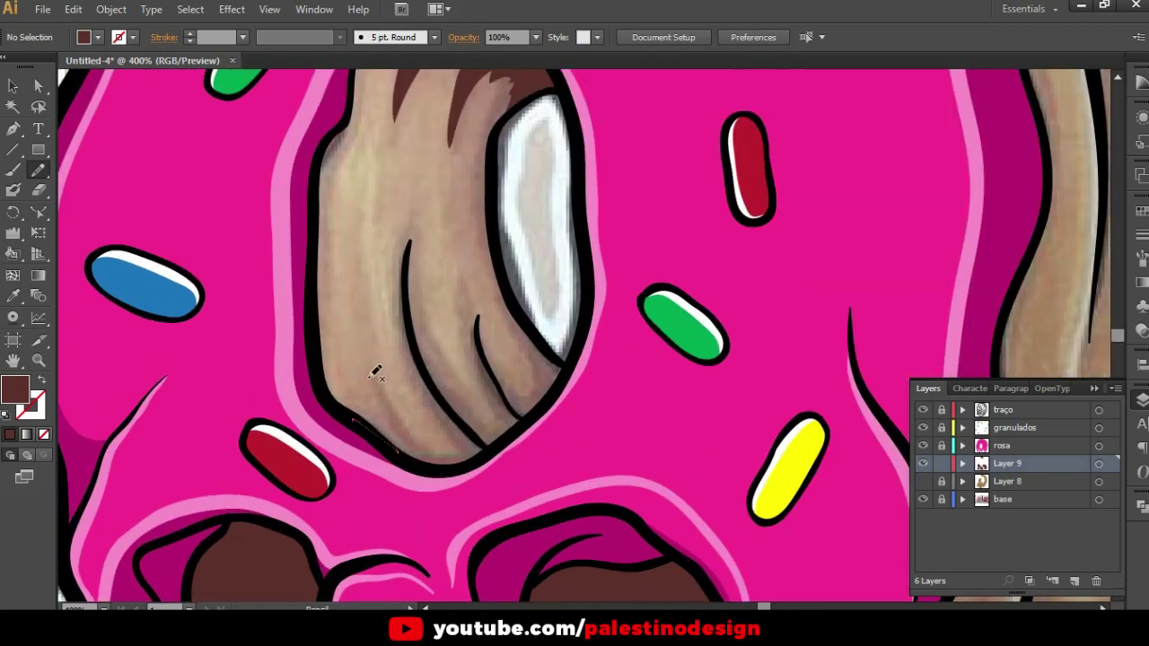
mouse_move(438, 395)
left_mouse_down()
mouse_move(486, 442)
mouse_move(470, 464)
left_mouse_up()
left_click_drag(418, 464, 415, 466)
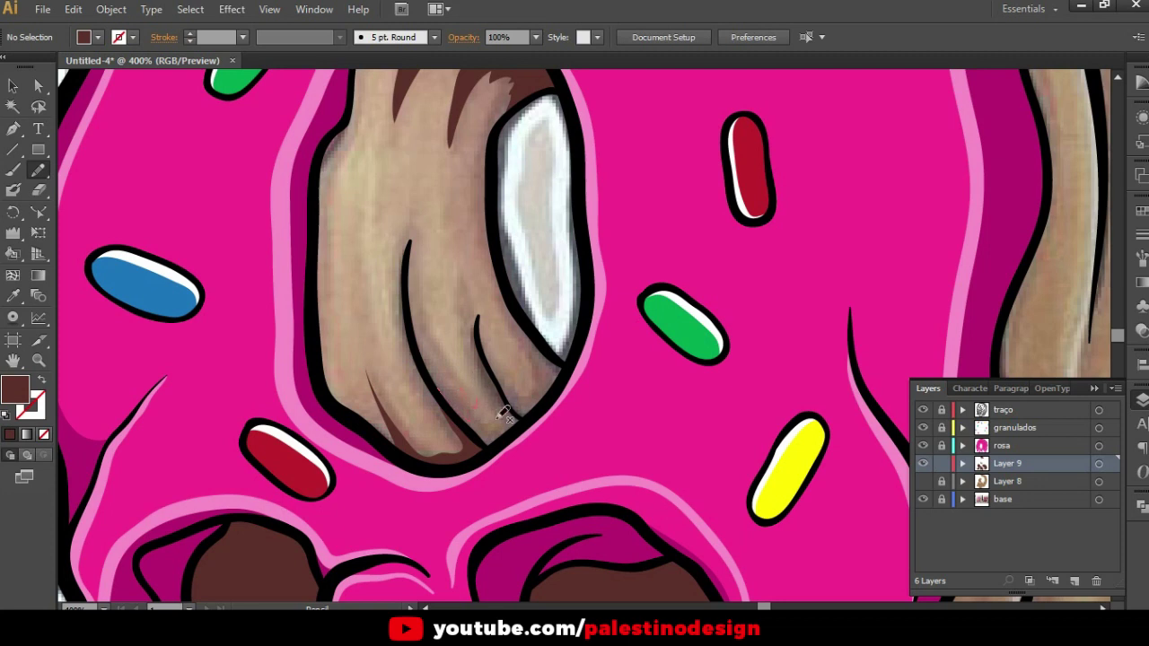
Add dark-brown shadows along the knuckle line and under the white highlight
left_click_drag(485, 361, 519, 405)
left_click_drag(530, 419, 476, 440)
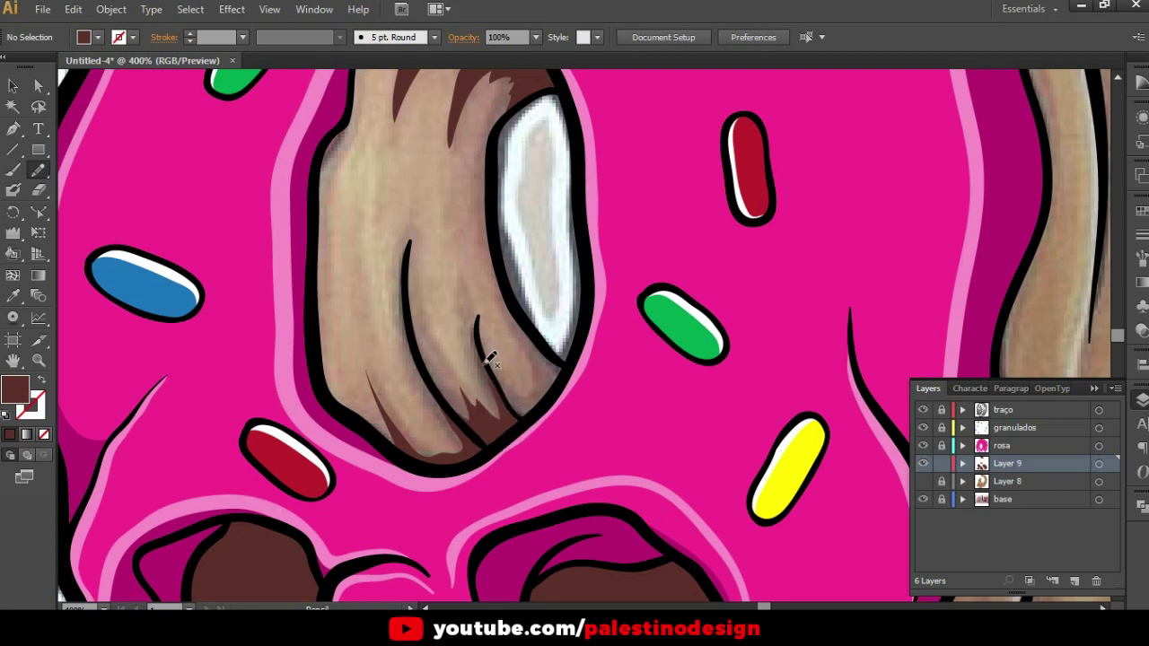
mouse_move(530, 320)
left_mouse_down()
mouse_move(568, 359)
mouse_move(542, 425)
left_mouse_up()
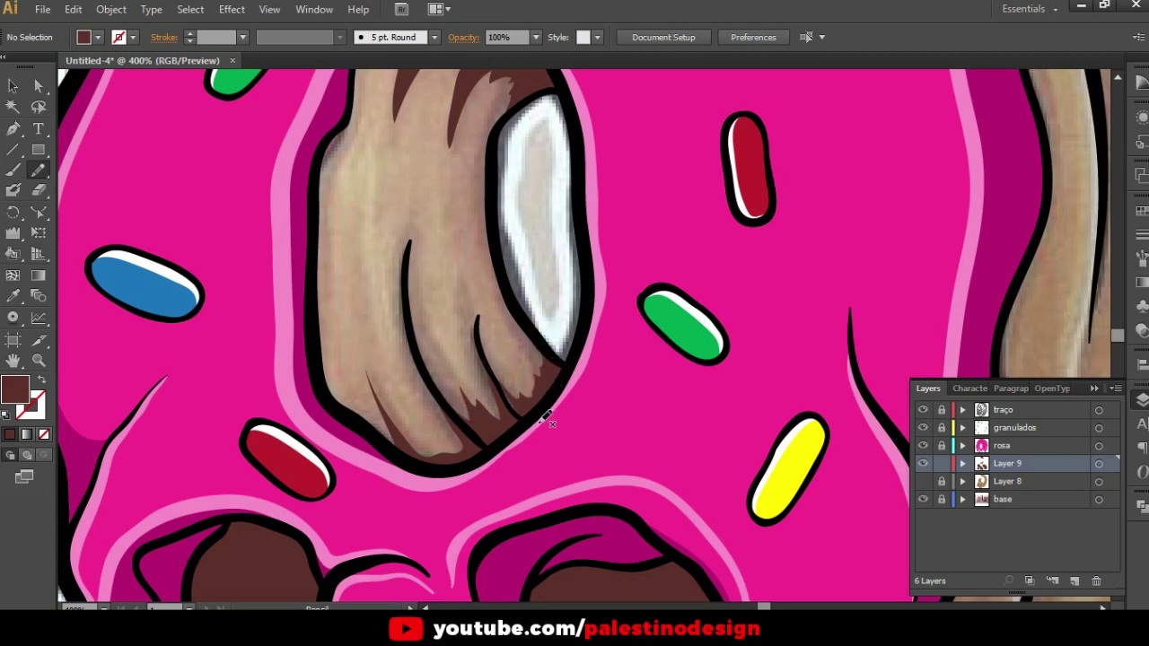
scroll(557, 339, "down", 2)
scroll(563, 359, "down", 2)
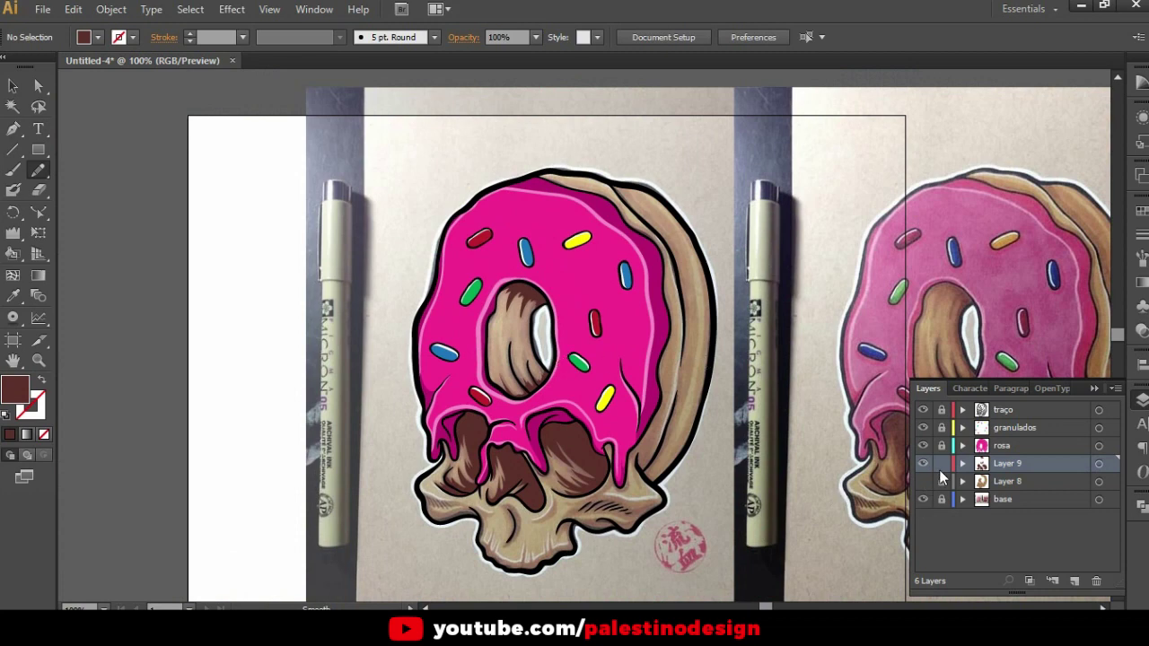
scroll(423, 524, "up", 2)
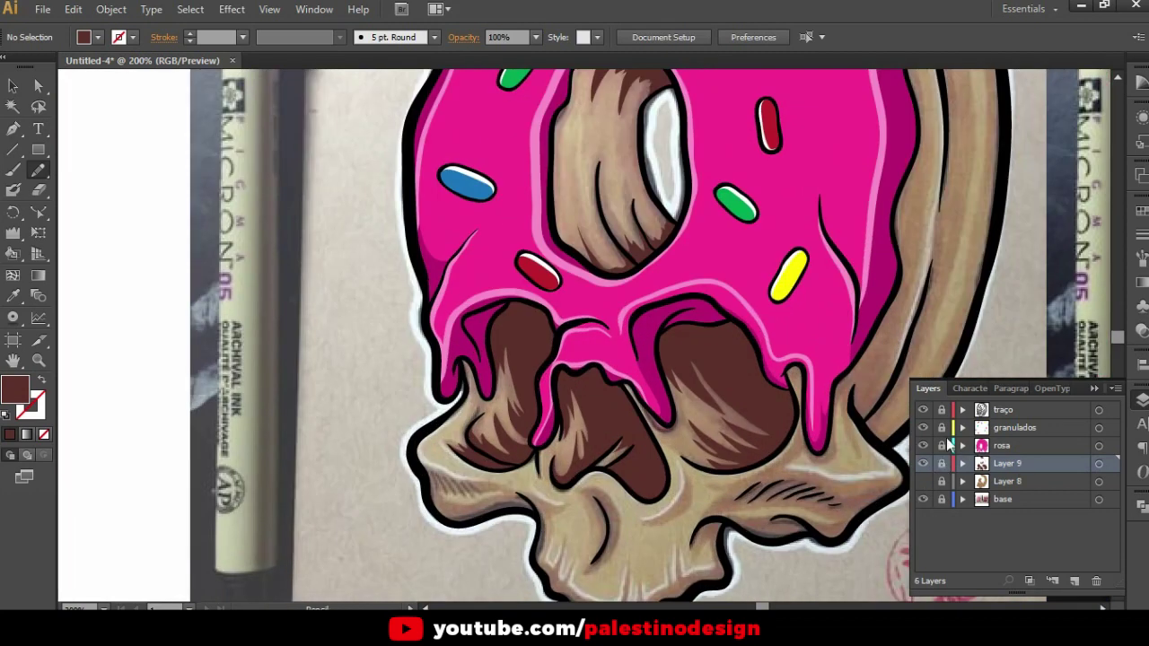
Make the traço layer active and paint diagonal black hatch strokes across the nose
key("a")
left_click(1014, 409)
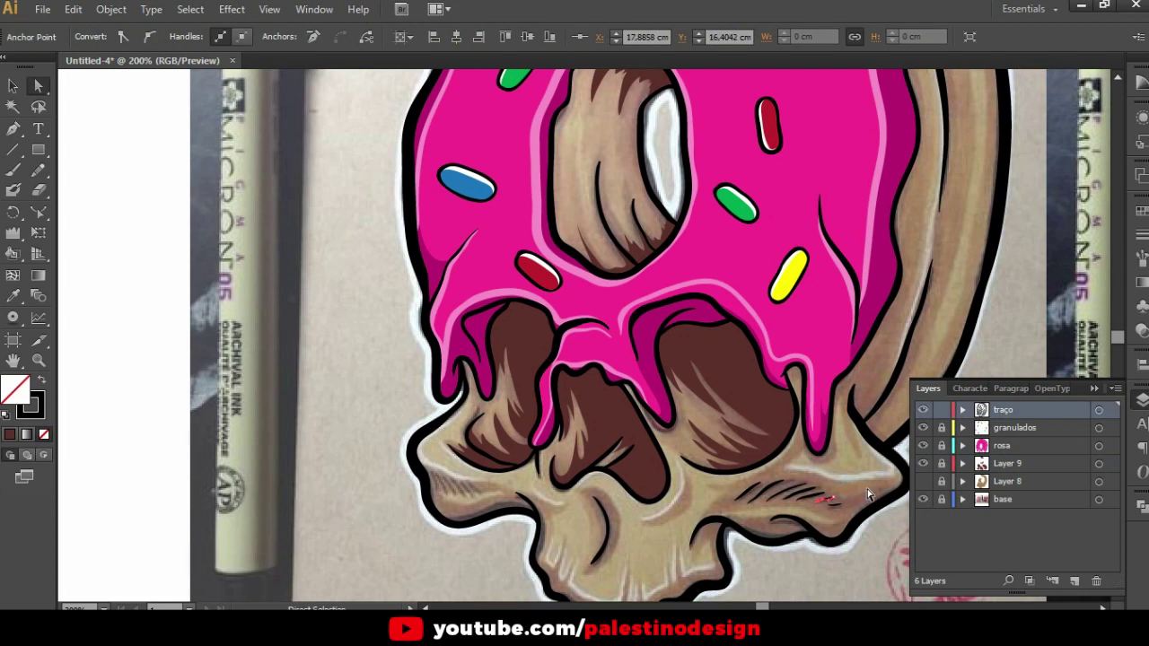
scroll(438, 523, "up", 2)
key("b")
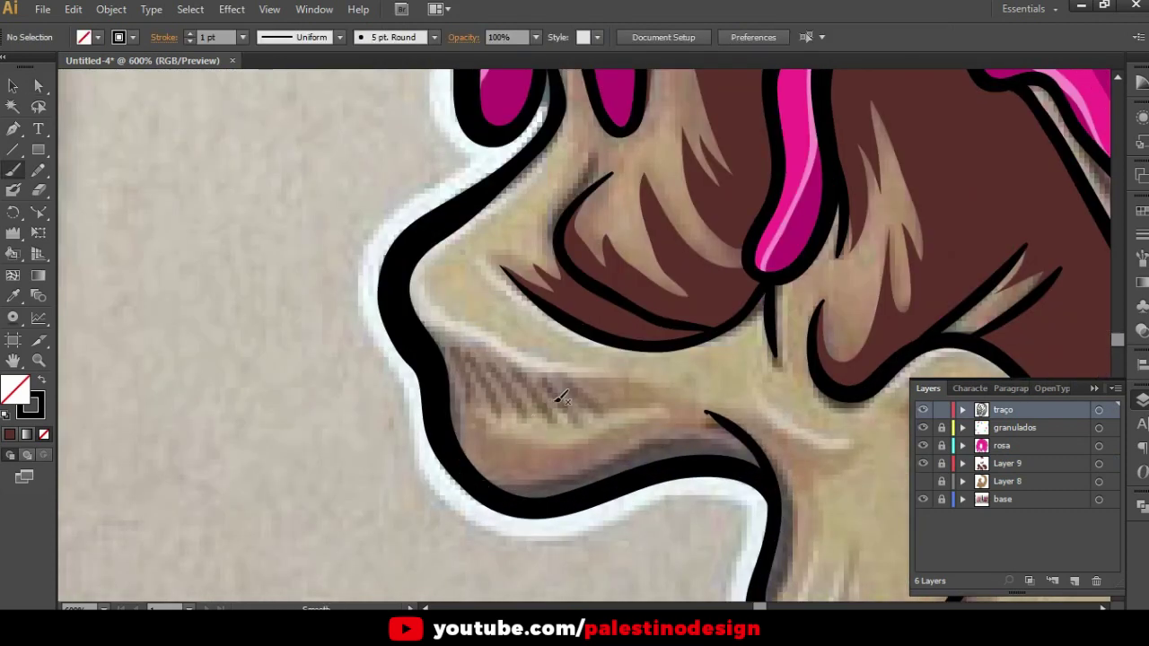
scroll(558, 397, "up", 1)
mouse_move(416, 340)
left_mouse_down()
mouse_move(451, 418)
mouse_move(479, 415)
left_mouse_up()
mouse_move(464, 348)
left_mouse_down()
mouse_move(512, 415)
mouse_move(603, 401)
mouse_move(608, 410)
left_mouse_up()
Scroll the Layers panel and select Layer 8
scroll(610, 390, "down", 2)
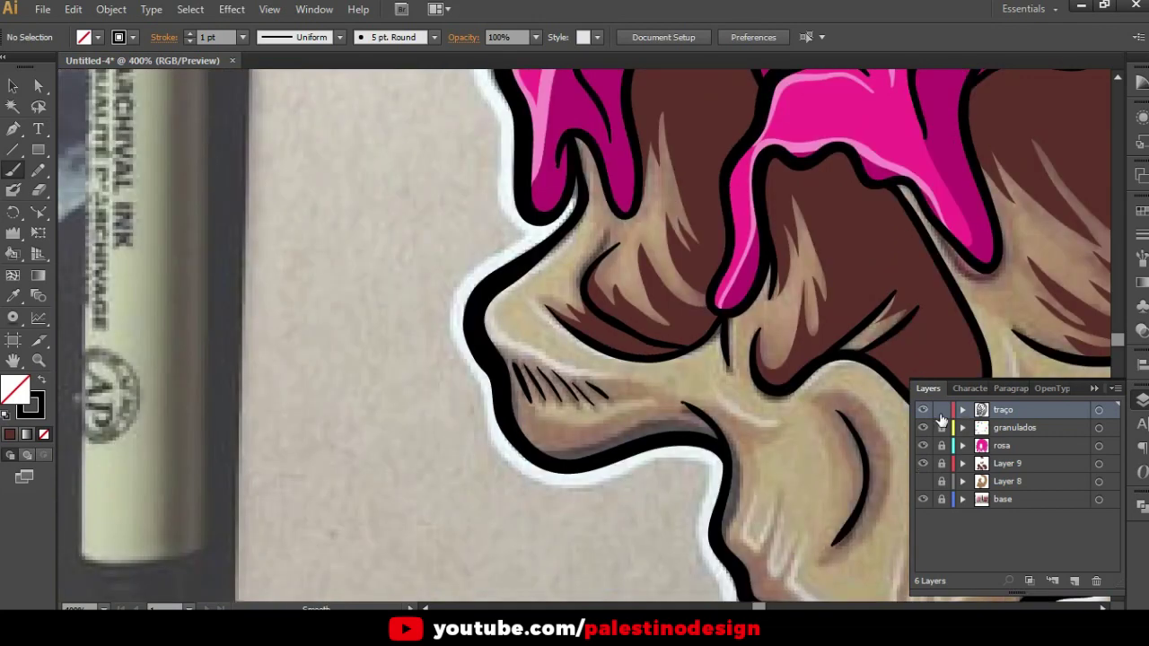
scroll(466, 436, "down", 3)
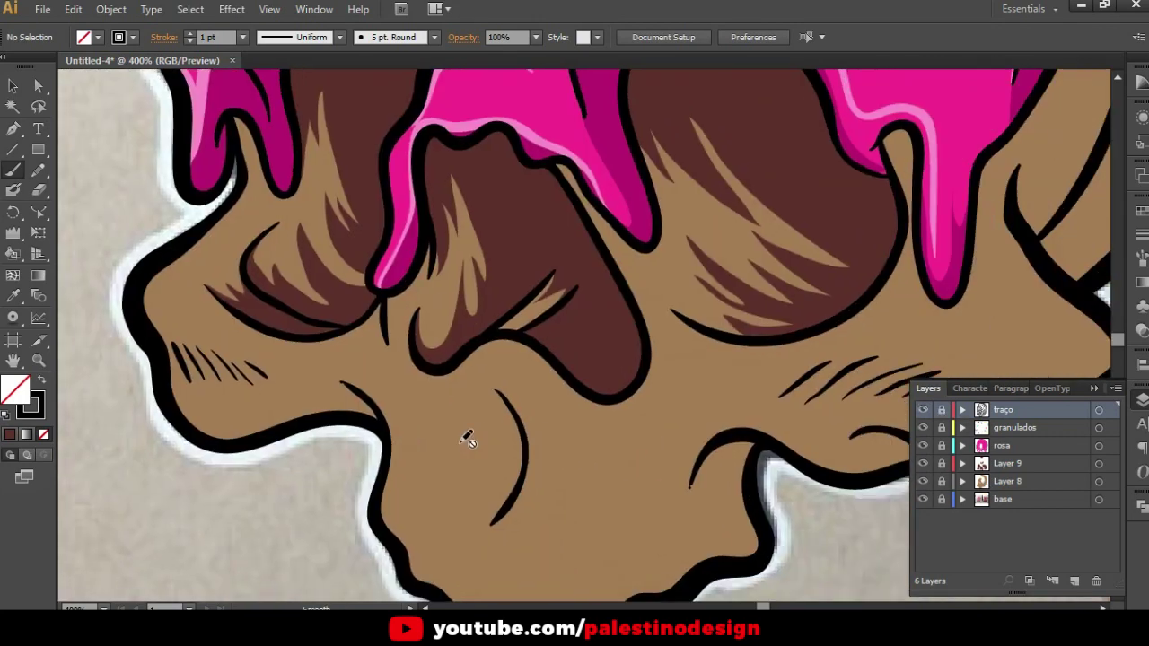
scroll(785, 399, "right", 3)
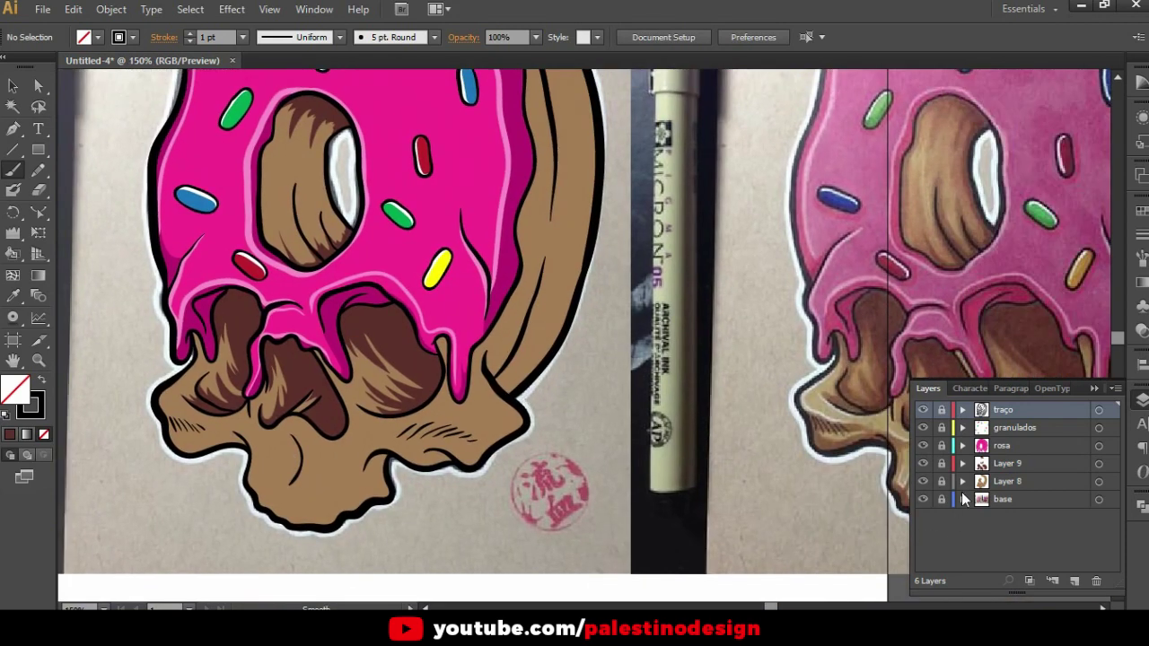
left_click(996, 485)
Add a new layer above Layer 8 and eyedrop the skull's dark brown as the fill
left_click(1074, 580)
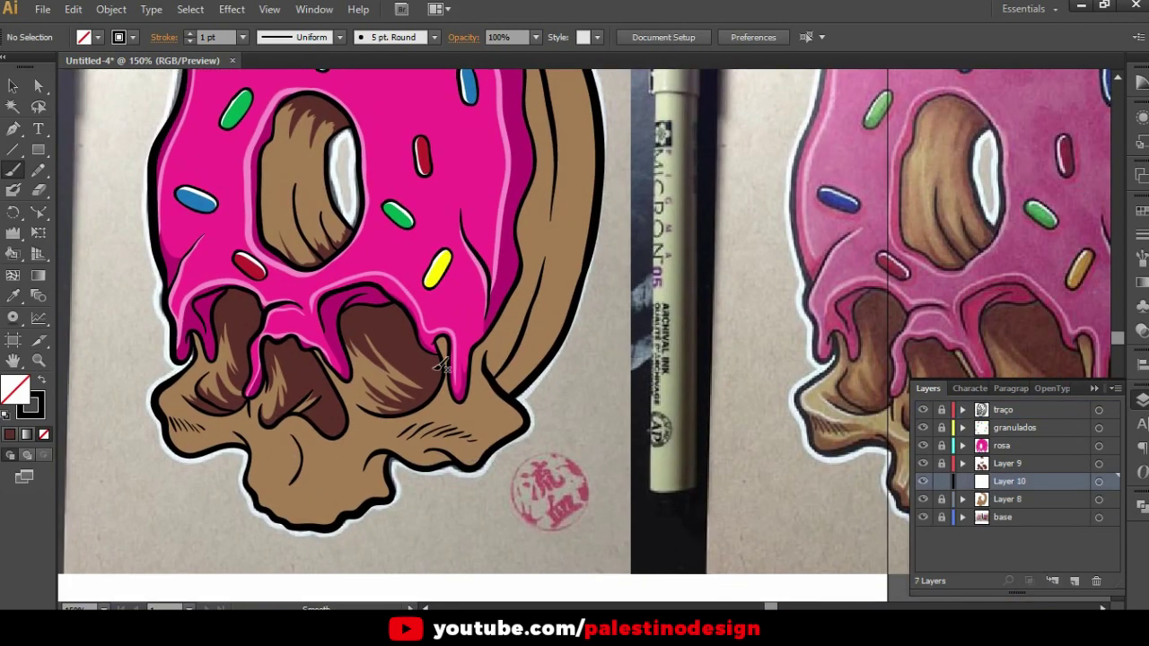
key("i")
left_click(418, 338)
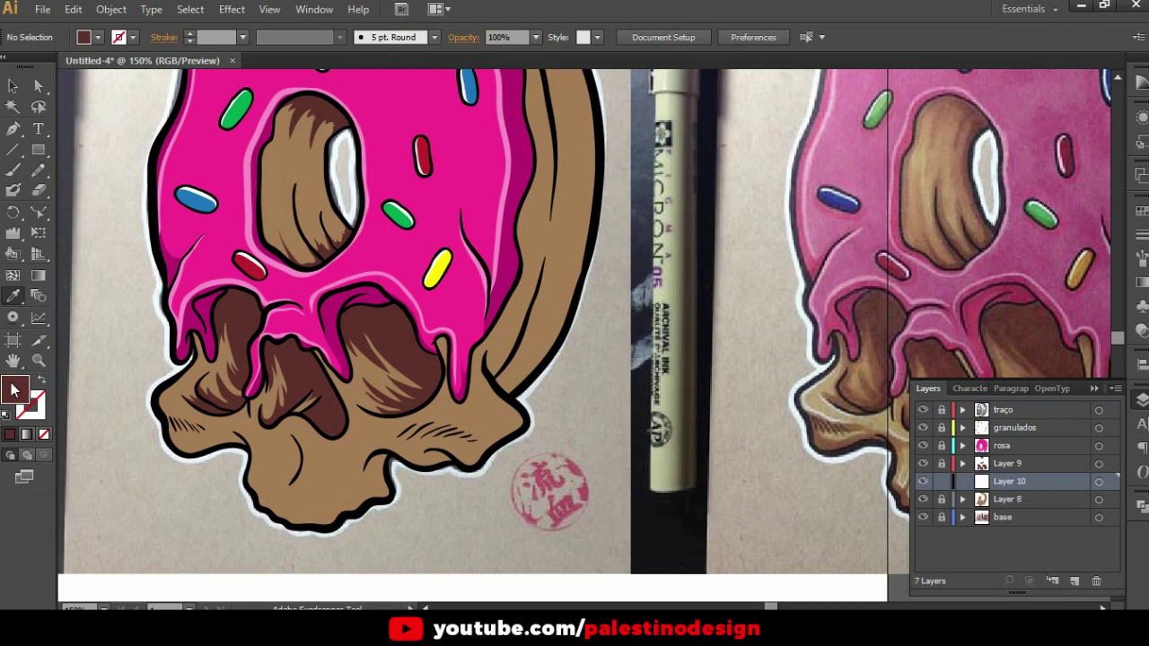
double_click(14, 387)
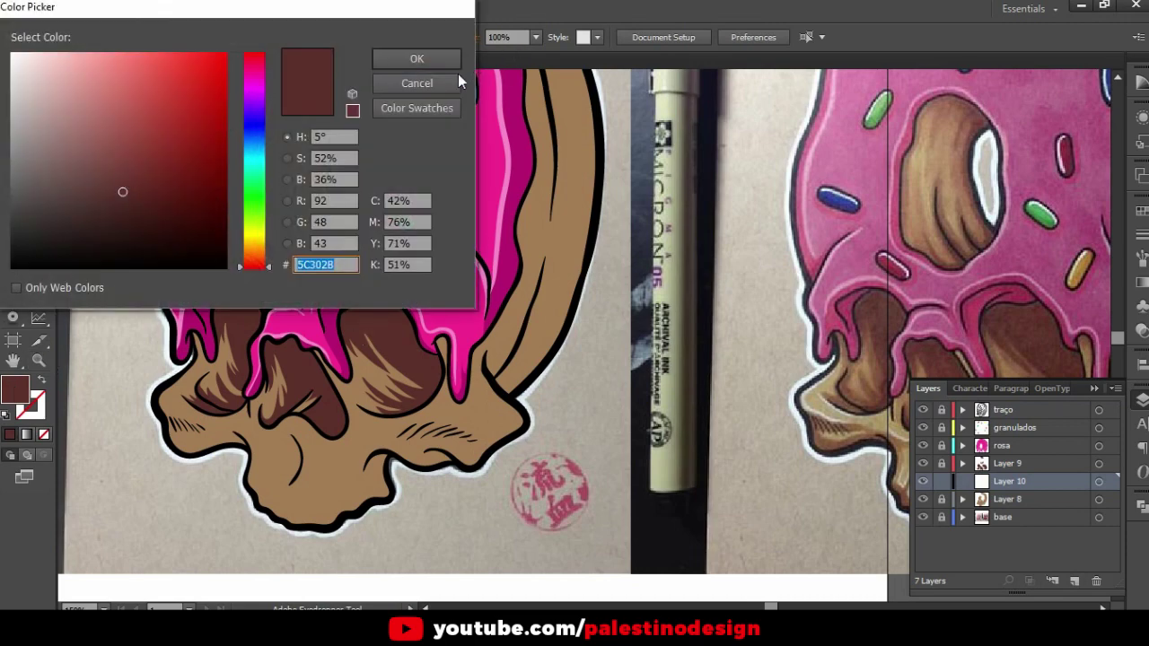
left_click(458, 82)
Sample the skull's tan and darken it to brown 8C5E35 in the Color Picker
left_click(513, 312)
double_click(18, 393)
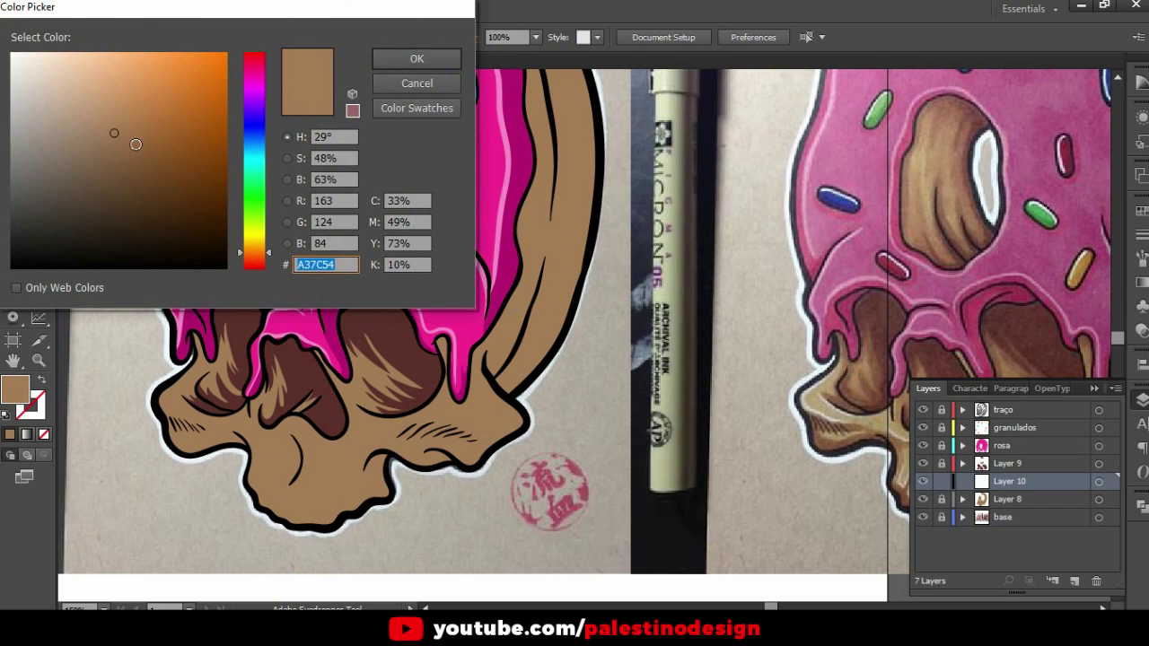
left_click_drag(139, 145, 145, 150)
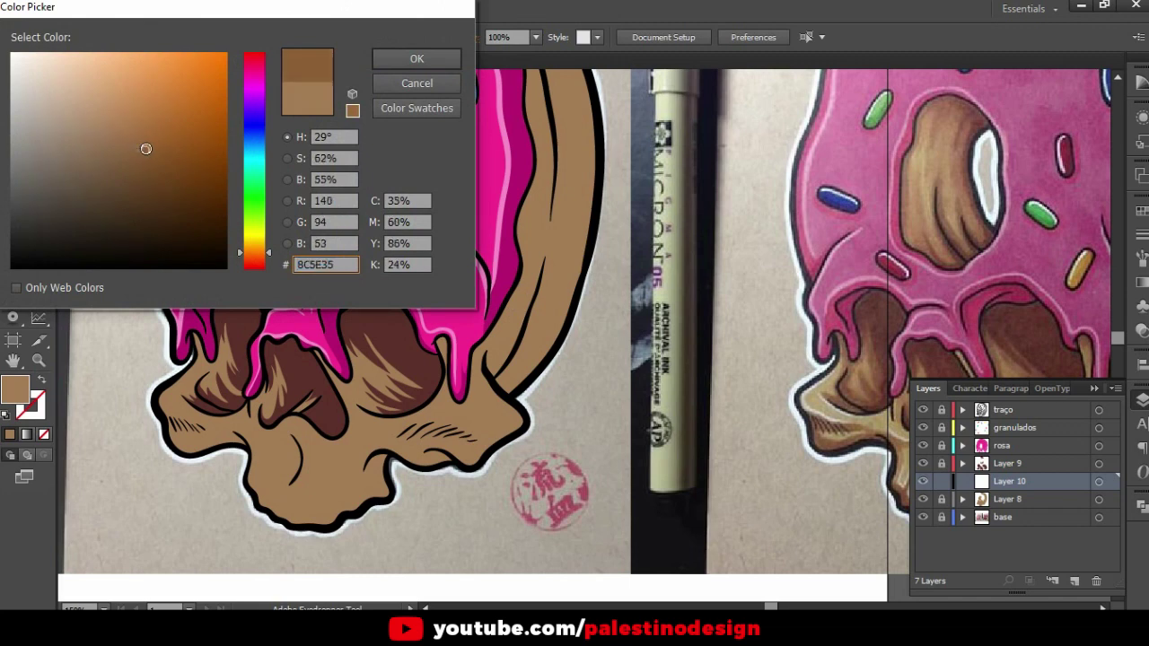
left_click(152, 156)
left_click(416, 58)
left_click(414, 337)
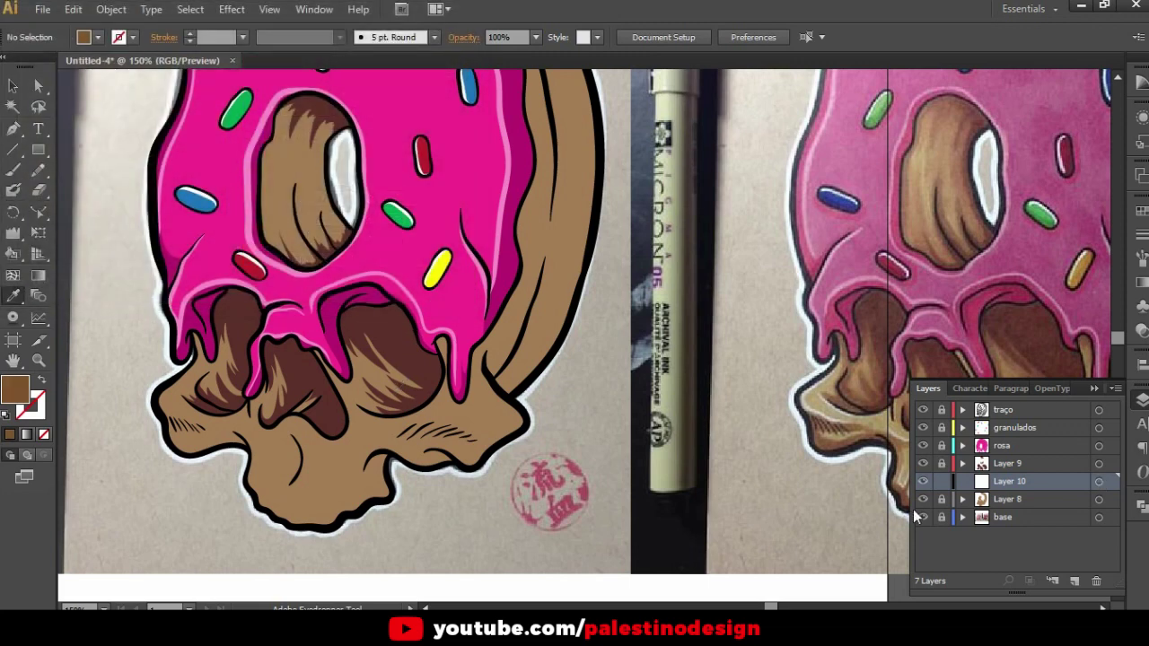
Set Layer 10's layer colour to Light Red in its Layer Options
double_click(983, 482)
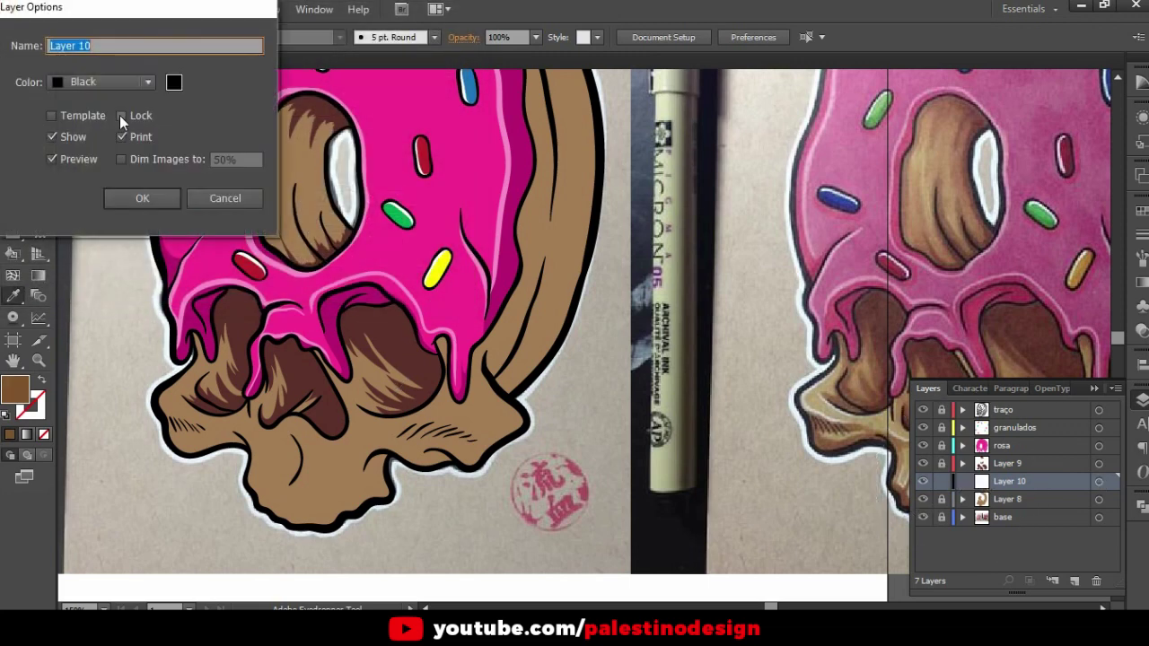
left_click(122, 83)
left_click(117, 130)
left_click(144, 198)
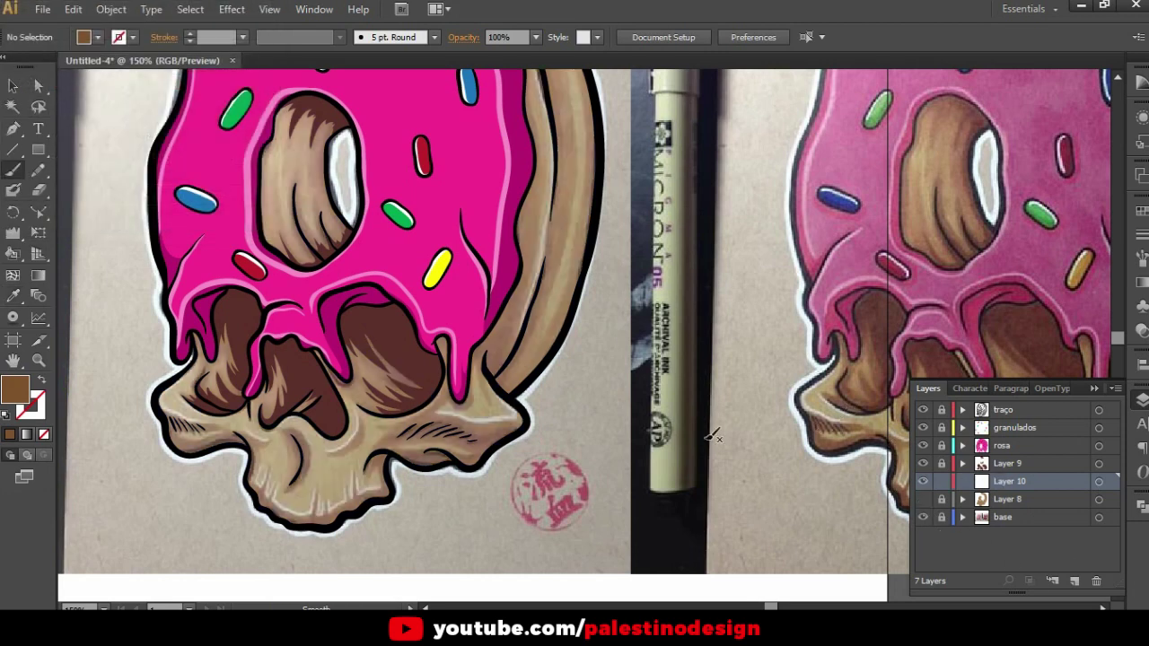
key("ctrl+equal")
key("ctrl+equal")
Pencil mid-brown streaks along the fist's left edge, the highlight's edge and both creases
scroll(352, 178, "up", 1)
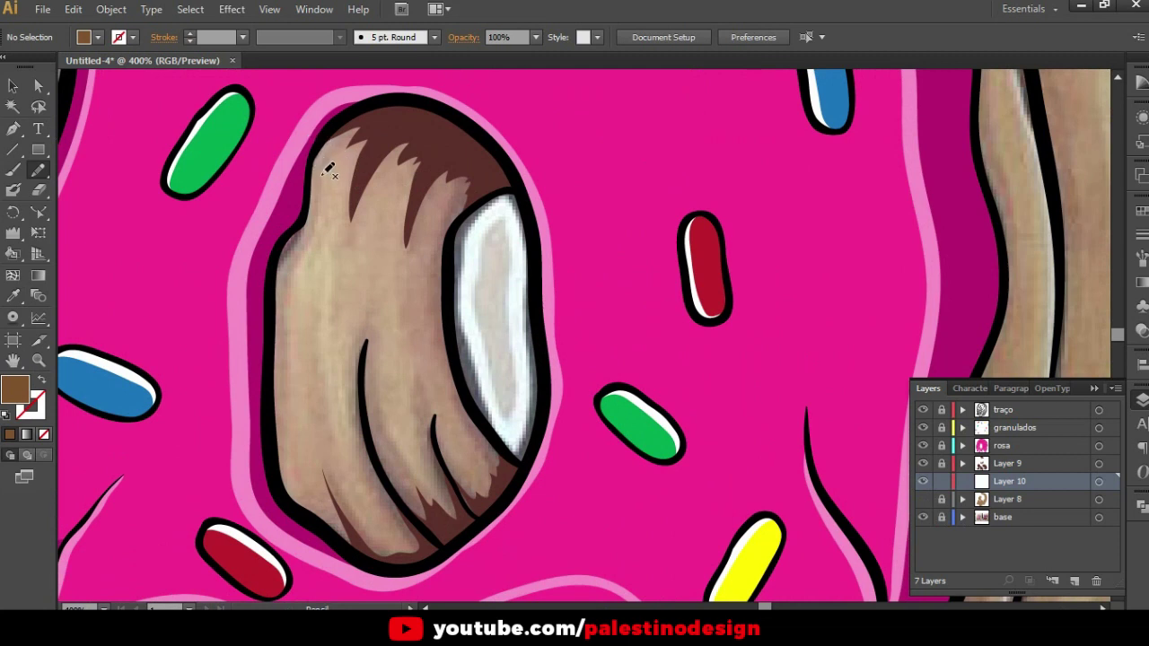
left_click_drag(330, 133, 327, 176)
mouse_move(442, 298)
left_mouse_down()
mouse_move(464, 120)
mouse_move(345, 79)
left_mouse_up()
scroll(557, 353, "down", 1)
scroll(545, 453, "up", 2)
scroll(543, 456, "up", 1)
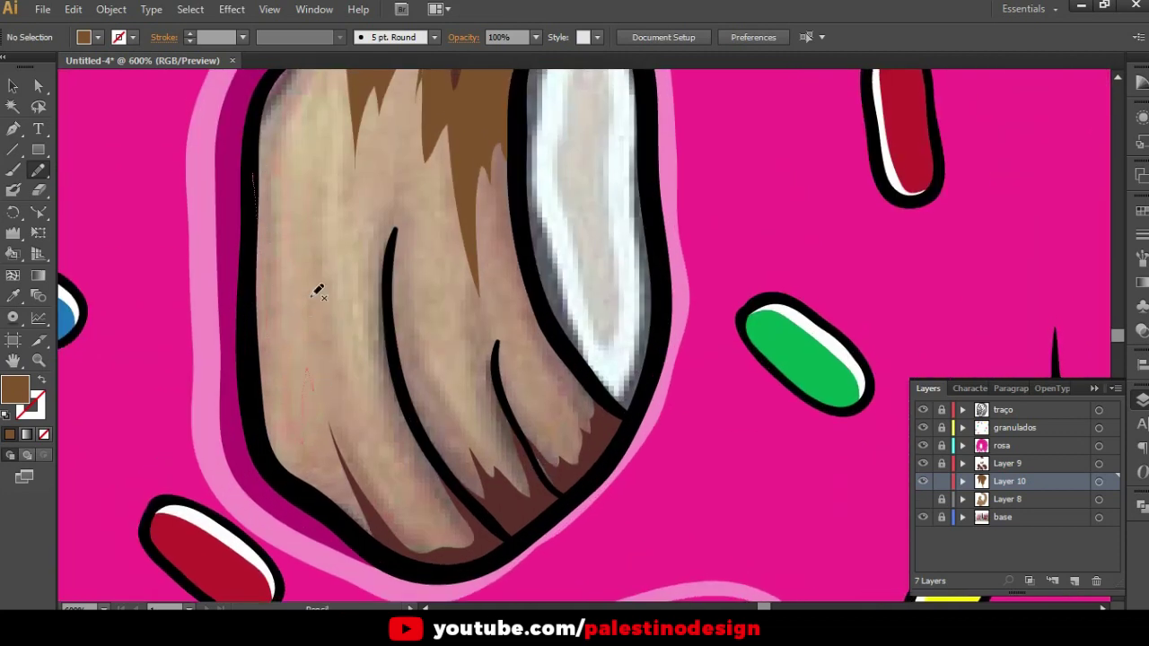
left_click_drag(399, 395, 391, 320)
mouse_move(538, 305)
left_mouse_down()
mouse_move(560, 493)
mouse_move(464, 560)
mouse_move(422, 559)
mouse_move(272, 460)
mouse_move(254, 403)
mouse_move(248, 263)
mouse_move(265, 189)
left_mouse_up()
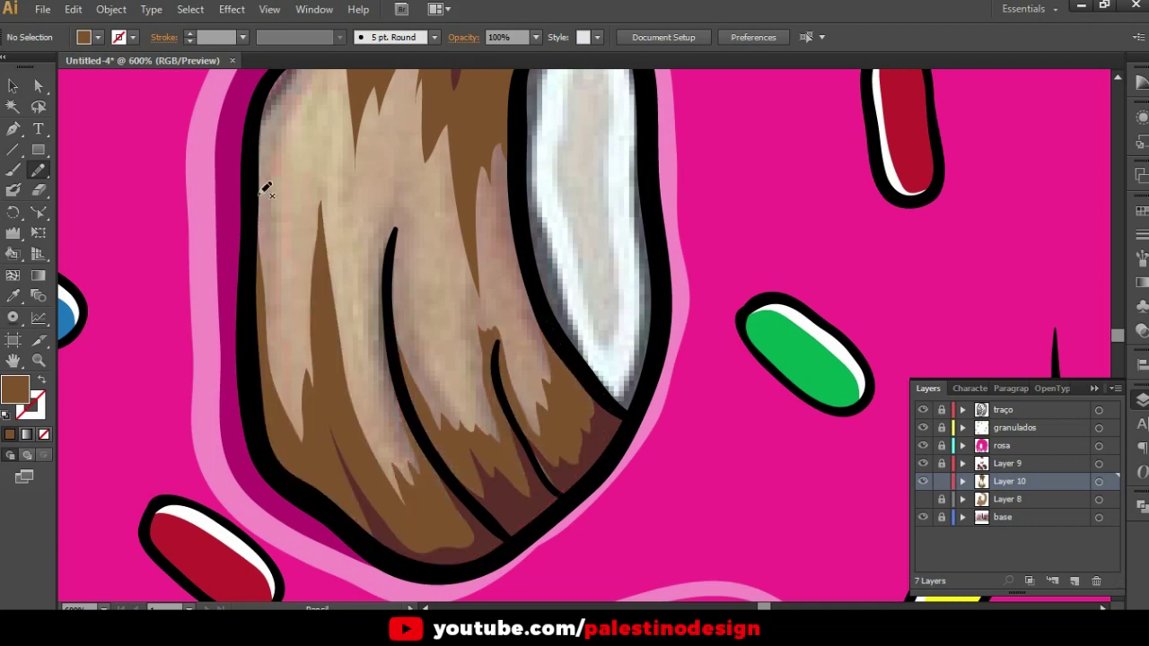
scroll(548, 329, "down", 2)
scroll(590, 346, "down", 2)
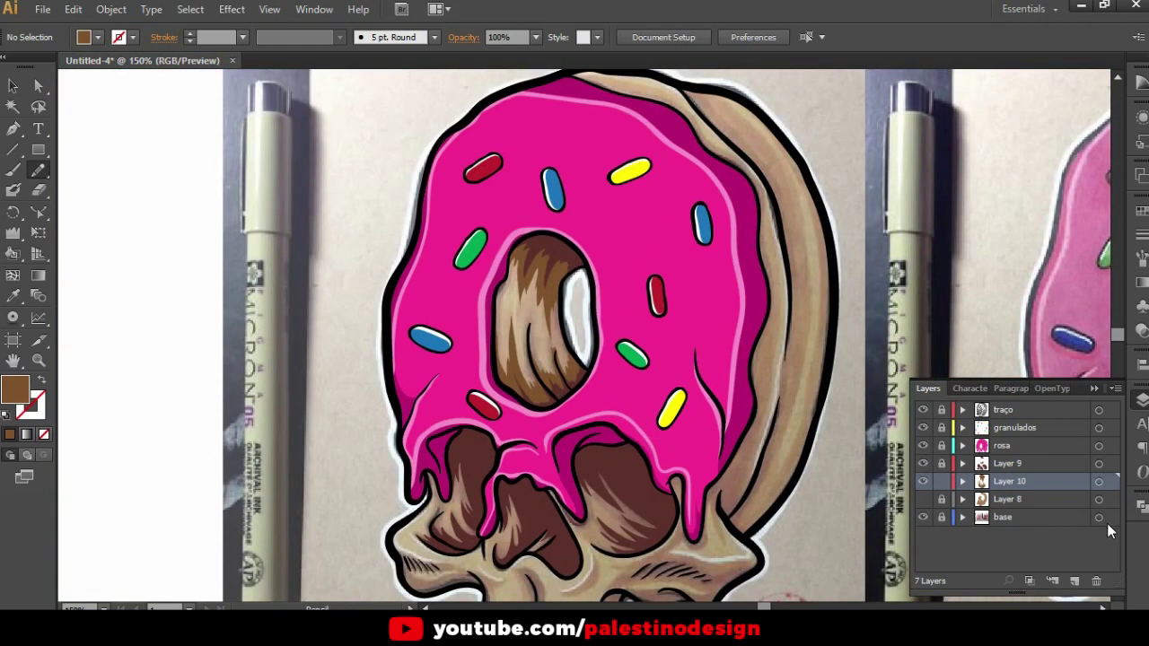
Show and then hide Layer 8 to compare it against the skull artwork
left_click(922, 499)
scroll(787, 437, "down", 1)
scroll(787, 437, "down", 2)
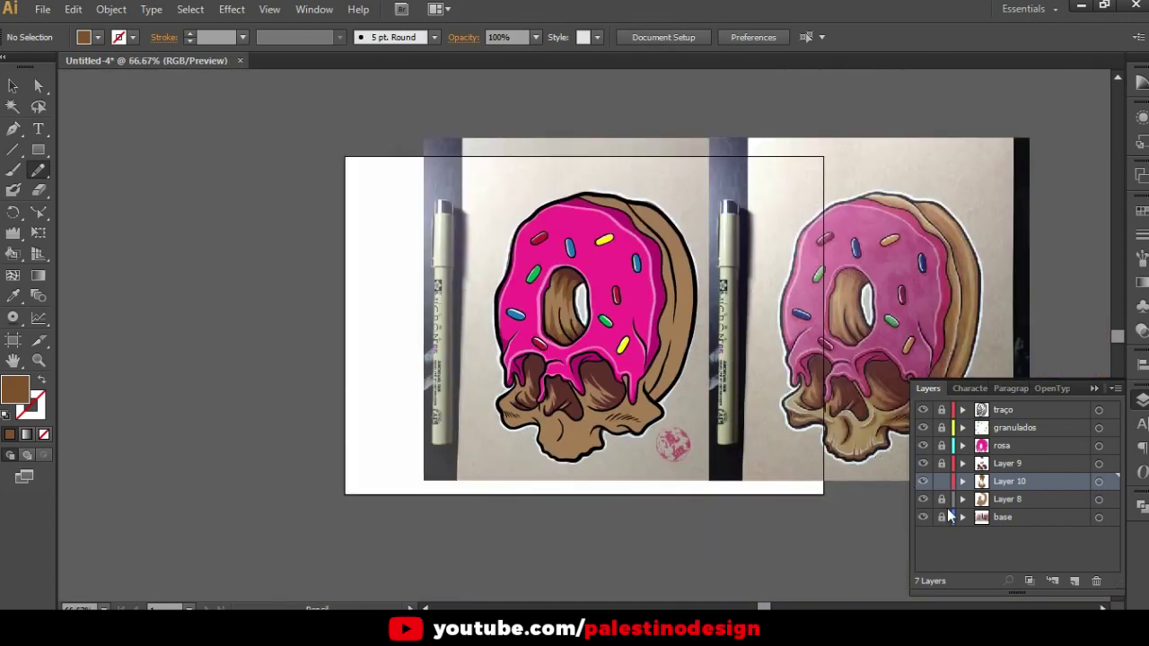
left_click(923, 499)
scroll(709, 395, "up", 2)
scroll(696, 421, "up", 1)
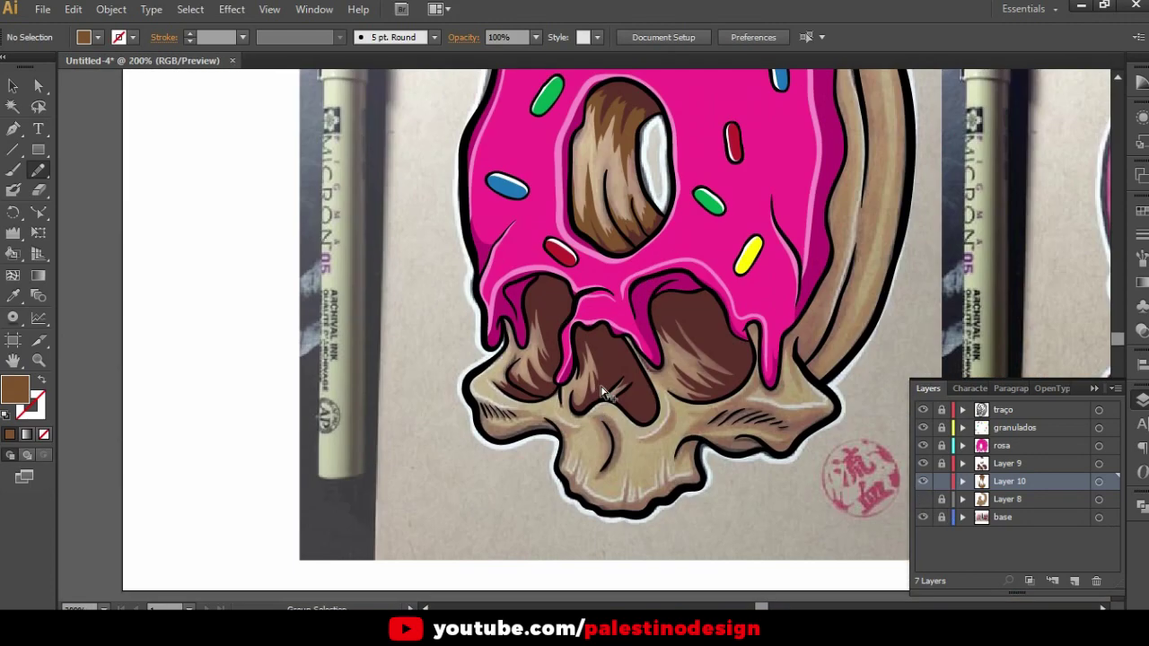
scroll(691, 473, "up", 1)
scroll(682, 476, "up", 1)
scroll(661, 462, "up", 1)
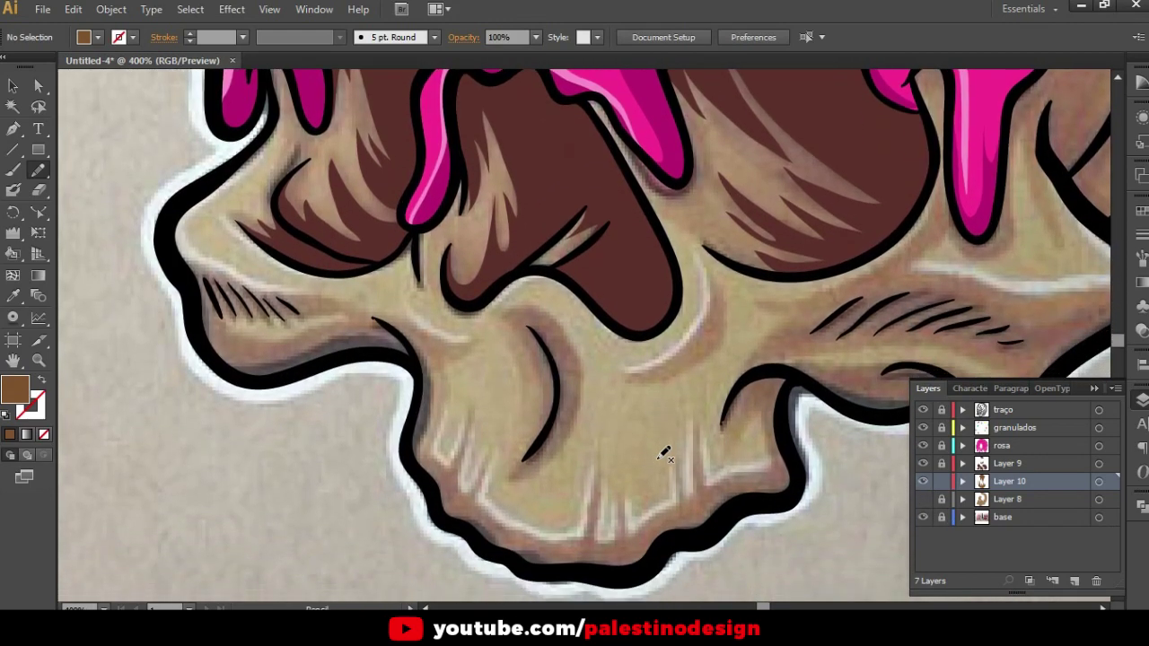
Draw two brown crescent shadows along the jaw line
left_click_drag(500, 319, 509, 468)
left_click_drag(528, 308, 508, 314)
left_click_drag(622, 367, 690, 344)
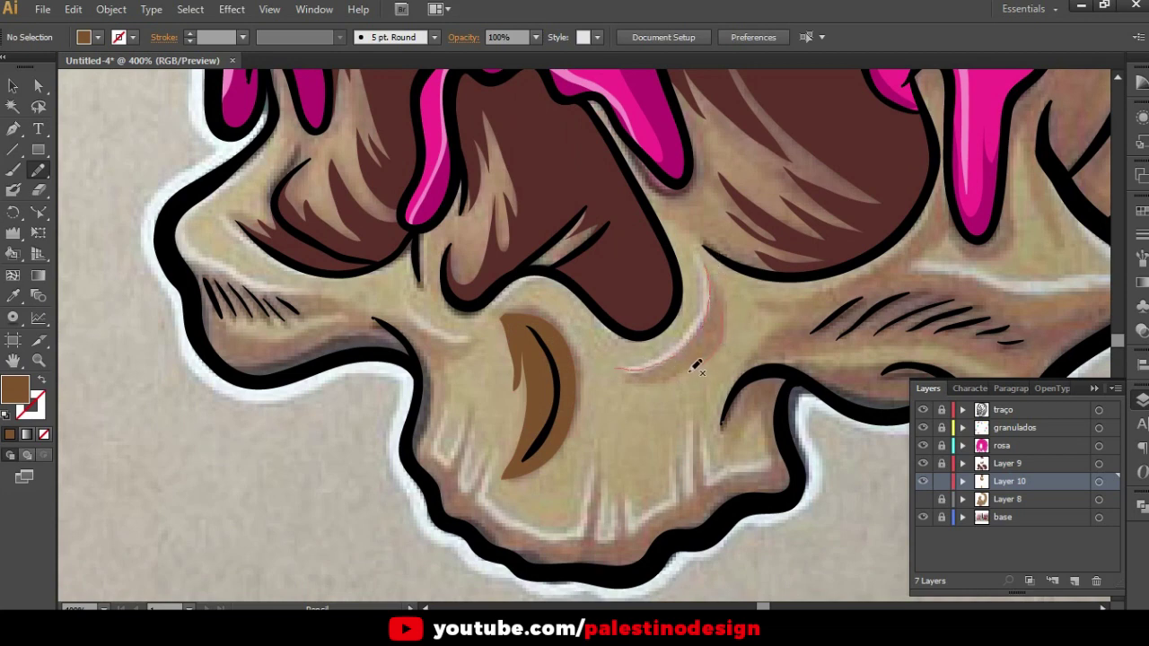
left_click_drag(696, 365, 607, 367)
Draw a closed brown shadow shape beneath the cheek hatching along the jaw outline
left_click_drag(164, 235, 188, 261)
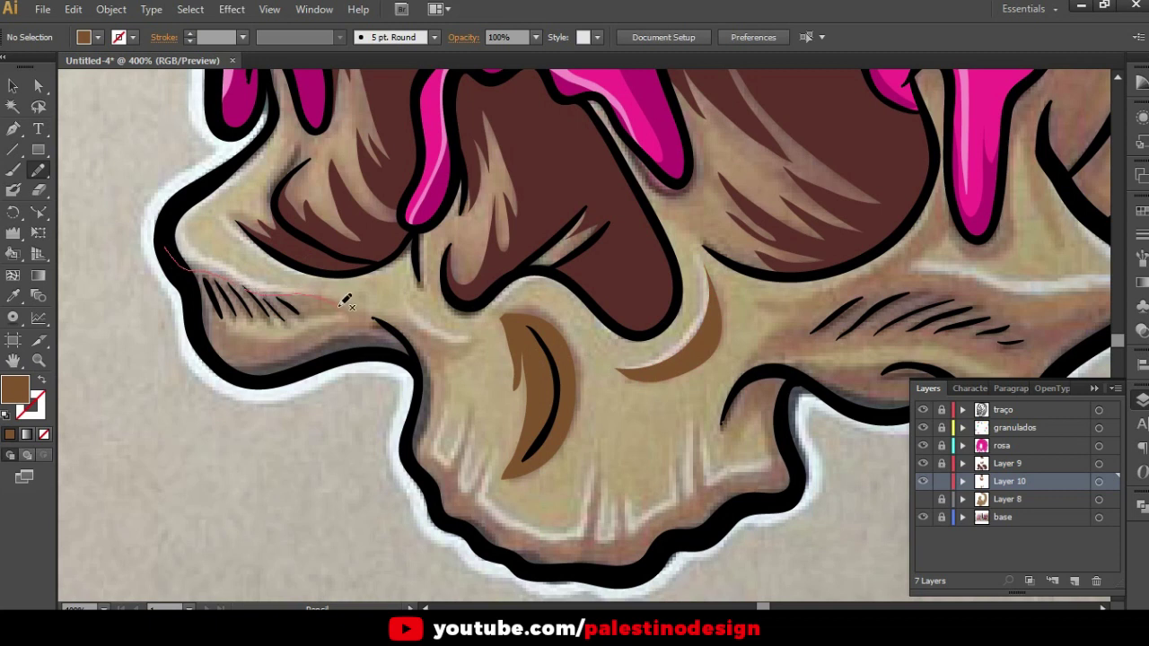
left_click_drag(312, 305, 211, 305)
left_click_drag(301, 332, 343, 319)
mouse_move(413, 343)
left_mouse_down()
mouse_move(414, 358)
mouse_move(371, 346)
mouse_move(271, 376)
mouse_move(233, 368)
mouse_move(202, 339)
mouse_move(191, 231)
left_mouse_up()
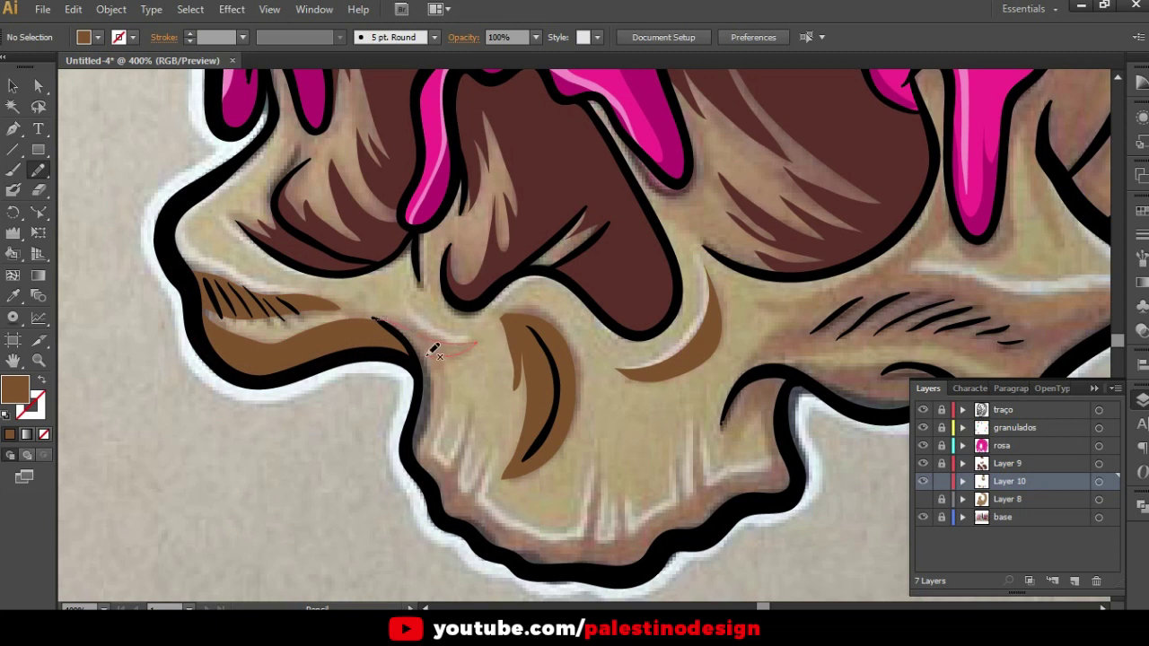
left_click_drag(425, 348, 395, 325)
Shade the lower jaw's inner edge and right edge with brown
scroll(449, 457, "down", 2)
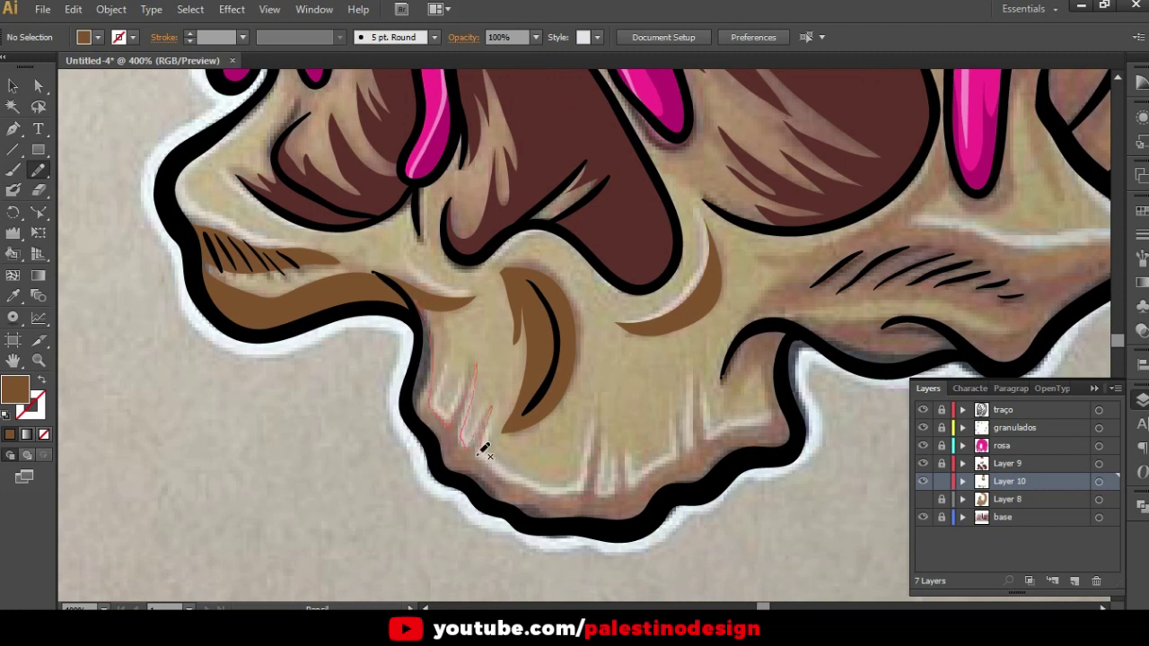
left_click_drag(593, 441, 597, 405)
mouse_move(770, 428)
left_mouse_down()
mouse_move(762, 368)
mouse_move(779, 325)
mouse_move(775, 456)
mouse_move(661, 495)
mouse_move(643, 520)
mouse_move(548, 521)
mouse_move(487, 497)
mouse_move(440, 459)
mouse_move(411, 400)
mouse_move(423, 341)
mouse_move(415, 269)
left_mouse_up()
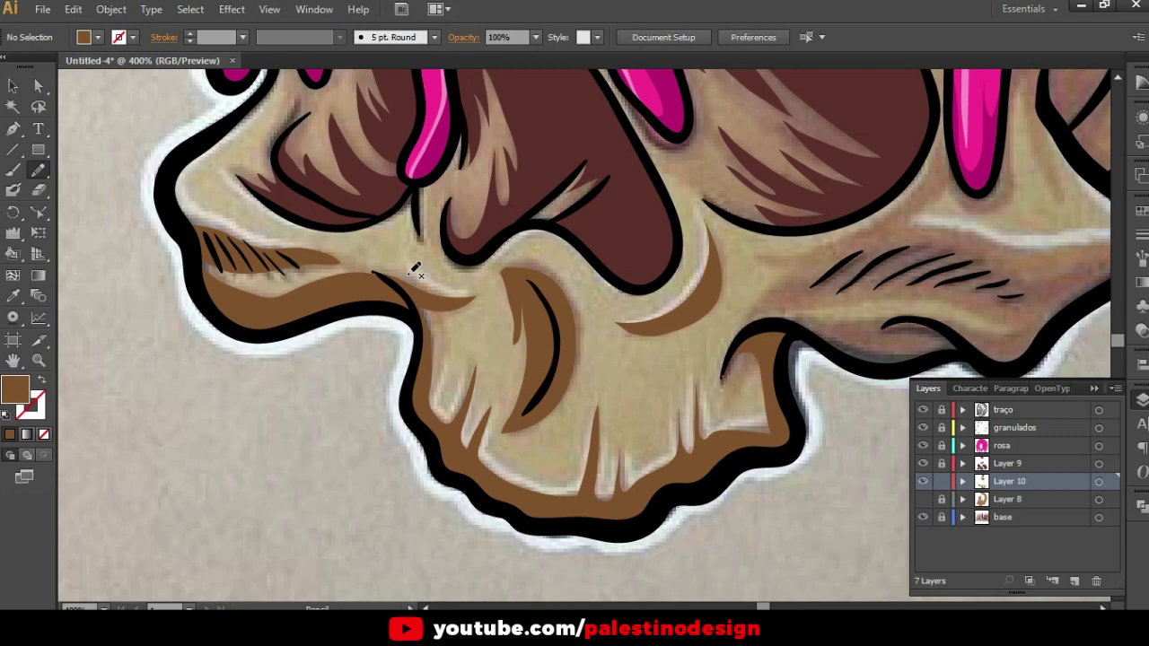
Draw brown shadow shapes along the right cheekbone up to the pink drip
scroll(505, 243, "right", 5)
scroll(656, 302, "up", 1)
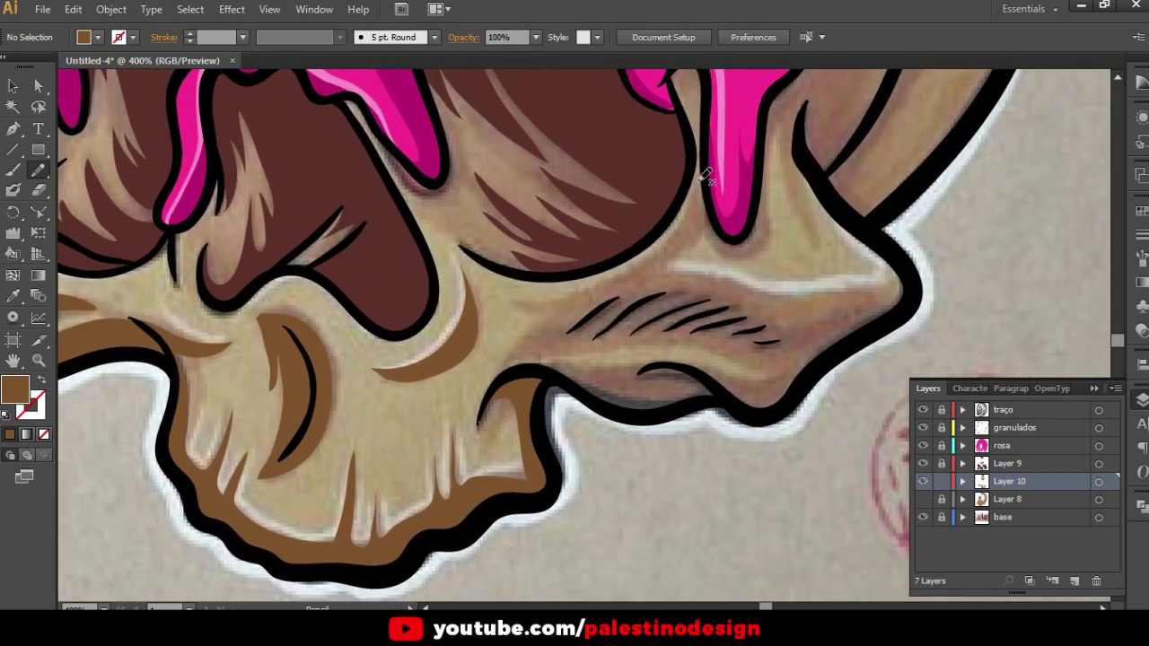
left_click_drag(692, 163, 660, 246)
mouse_move(553, 291)
left_mouse_down()
mouse_move(513, 285)
mouse_move(511, 354)
mouse_move(691, 349)
mouse_move(770, 374)
left_mouse_up()
mouse_move(541, 364)
left_mouse_down()
mouse_move(615, 411)
mouse_move(682, 411)
mouse_move(728, 395)
mouse_move(759, 411)
mouse_move(893, 314)
mouse_move(913, 286)
mouse_move(867, 226)
mouse_move(867, 262)
left_mouse_up()
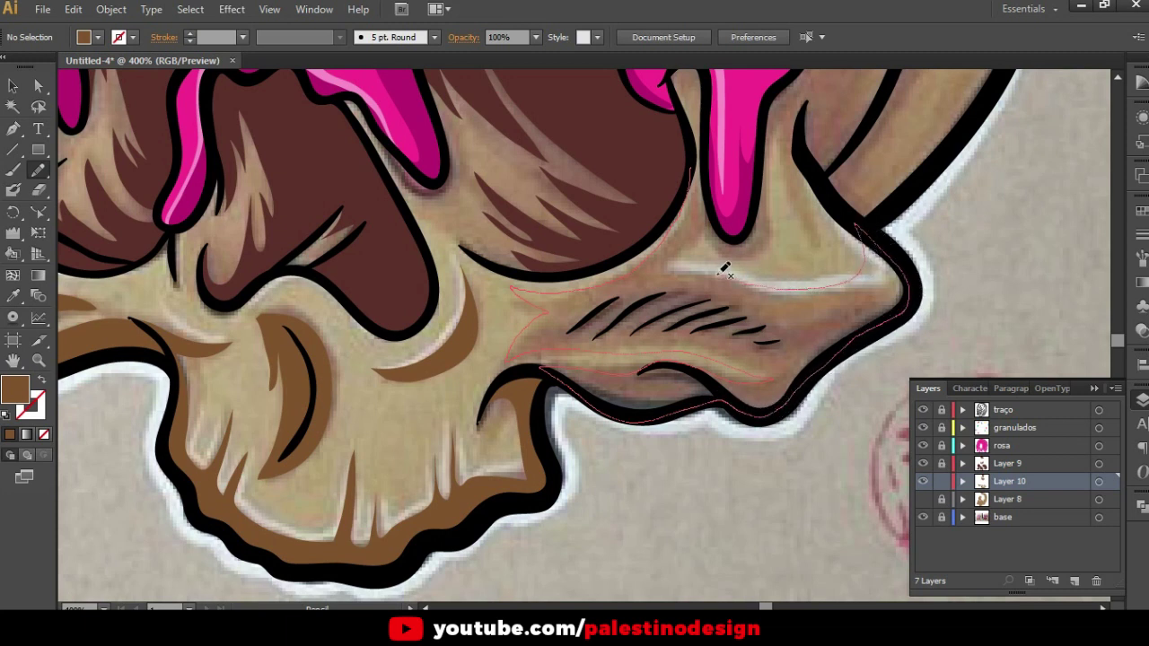
mouse_move(666, 259)
left_mouse_down()
mouse_move(761, 174)
mouse_move(729, 138)
mouse_move(697, 146)
left_mouse_up()
Add brown shading beneath the pink drips and along the eye sockets' lower edges
scroll(700, 285, "down", 2)
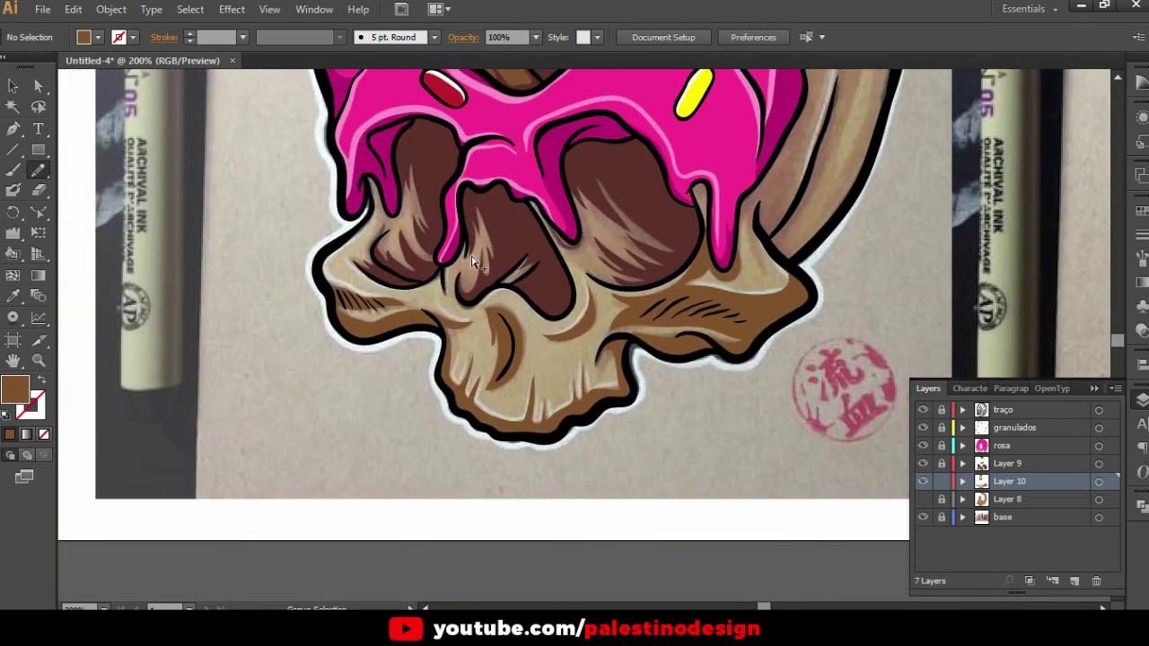
scroll(503, 261, "up", 1)
scroll(438, 294, "up", 1)
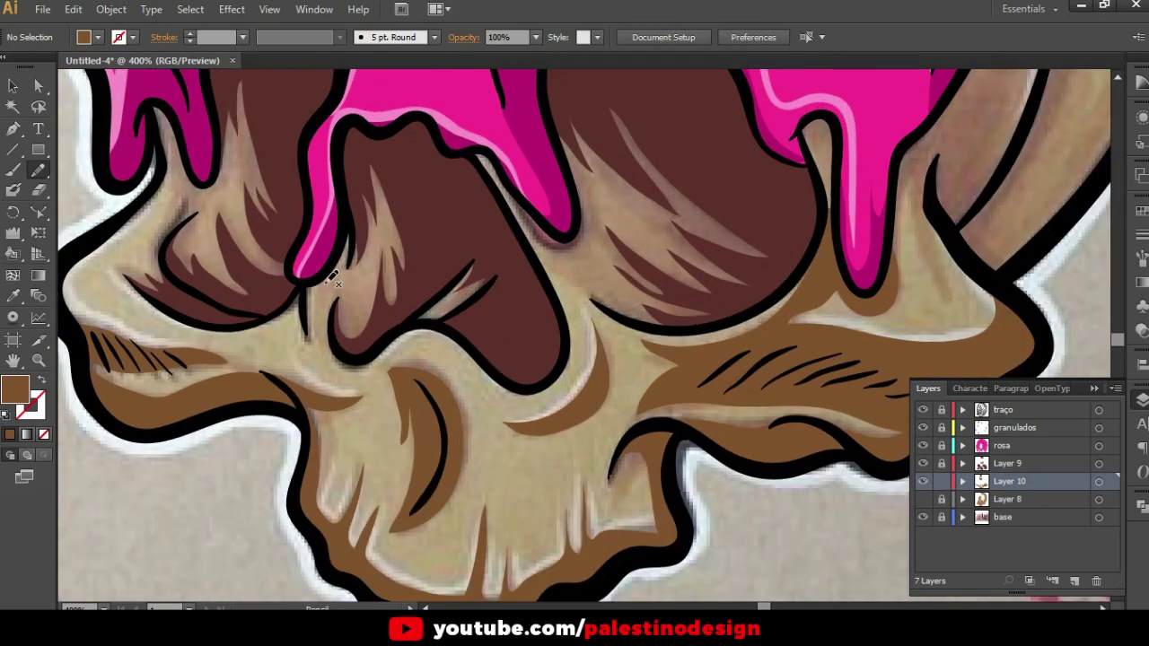
mouse_move(343, 255)
left_mouse_down()
mouse_move(403, 323)
mouse_move(449, 327)
mouse_move(518, 291)
mouse_move(458, 175)
mouse_move(388, 139)
mouse_move(357, 151)
left_mouse_up()
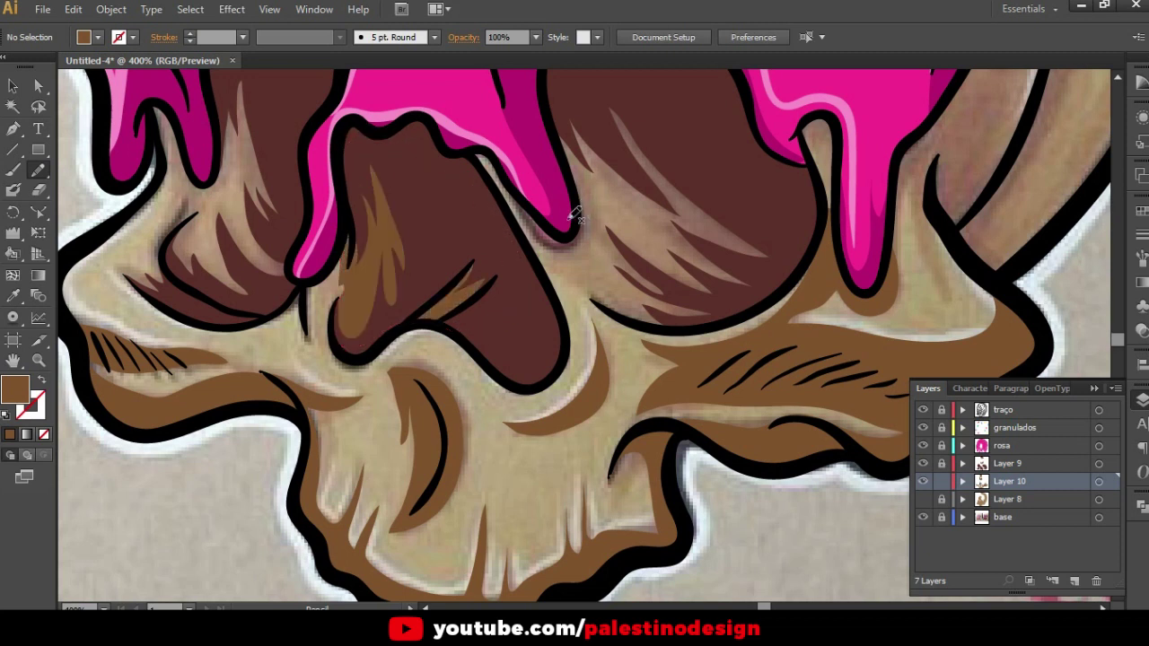
left_click_drag(536, 217, 565, 241)
mouse_move(594, 293)
left_mouse_down()
mouse_move(658, 326)
mouse_move(748, 311)
mouse_move(751, 192)
mouse_move(610, 76)
left_mouse_up()
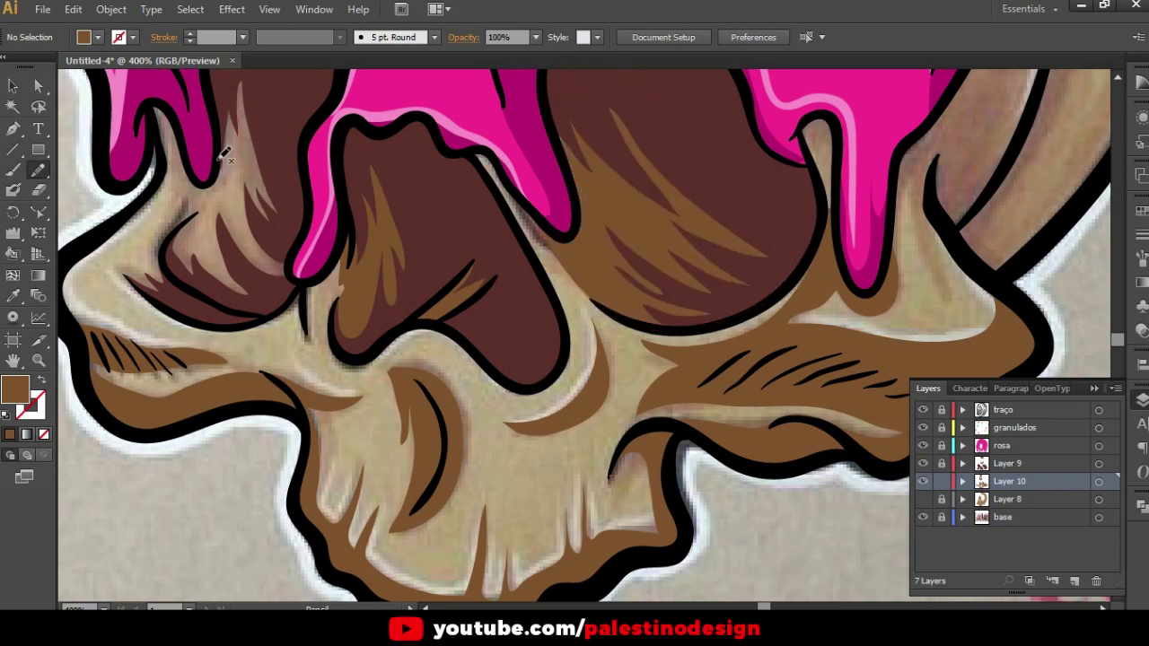
mouse_move(167, 148)
left_mouse_down()
mouse_move(185, 208)
mouse_move(163, 229)
mouse_move(153, 274)
mouse_move(218, 305)
mouse_move(301, 278)
mouse_move(318, 217)
mouse_move(290, 102)
mouse_move(251, 63)
mouse_move(155, 77)
left_mouse_up()
key("ctrl+minus")
key("ctrl+minus")
mouse_move(595, 264)
left_mouse_down()
mouse_move(538, 298)
mouse_move(574, 430)
left_mouse_up()
Add a light-brown highlight on the donut's top edge and shade the crust's inner outline
left_click_drag(502, 179, 538, 377)
left_click_drag(477, 289, 477, 413)
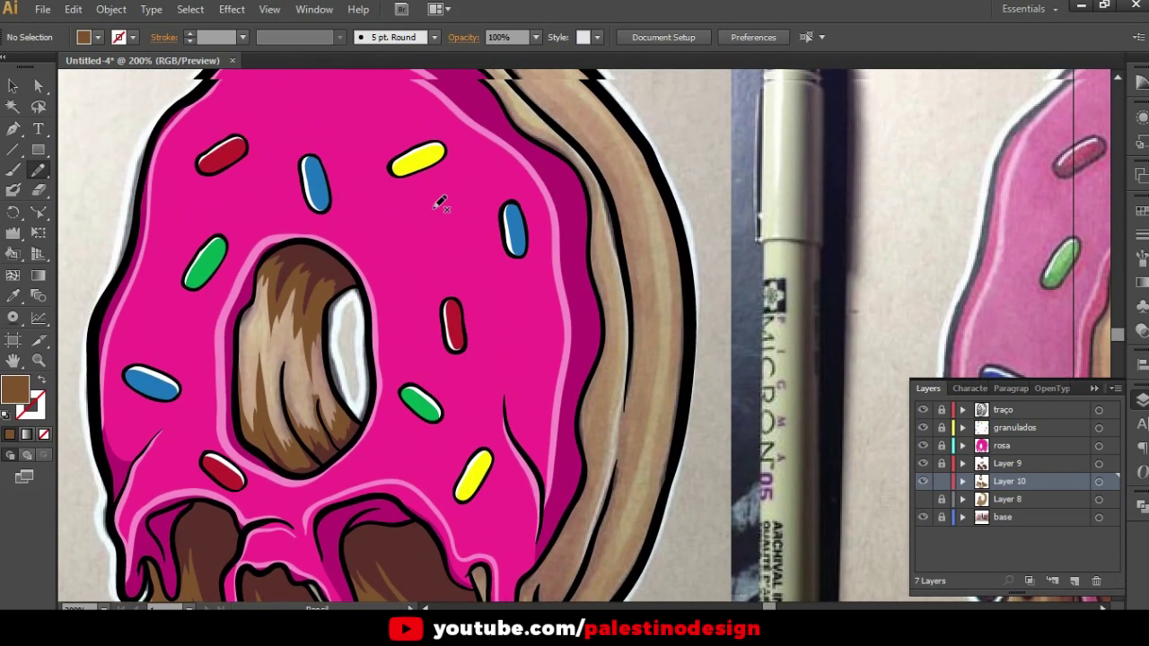
key("ctrl+minus")
key("ctrl+plus")
key("ctrl+plus")
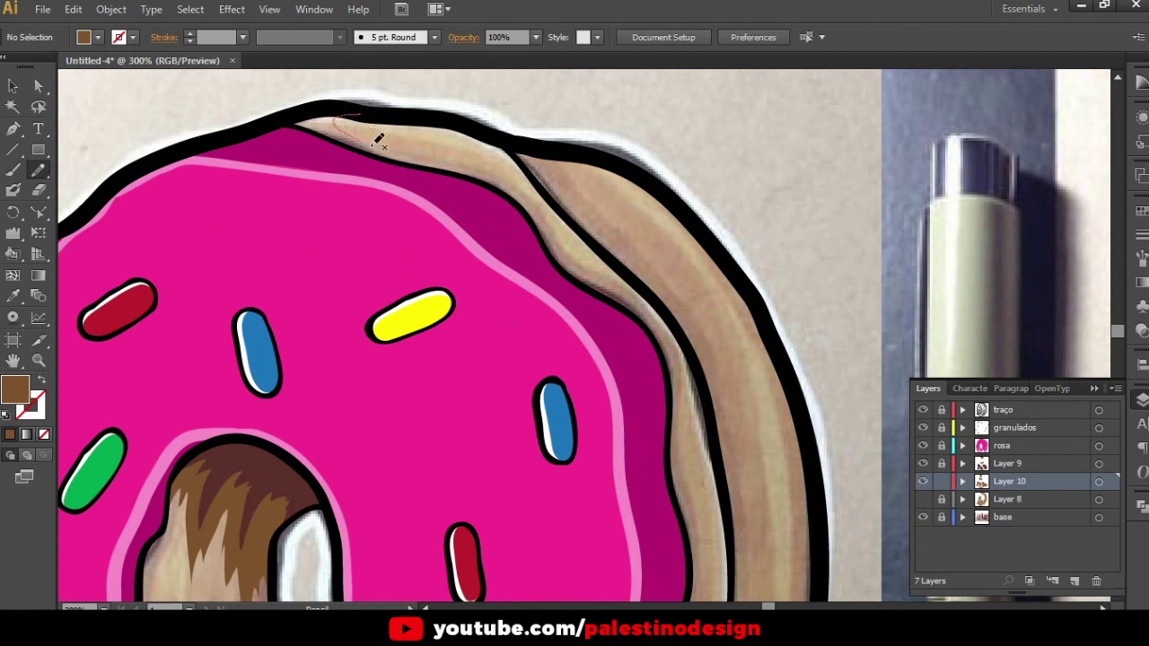
mouse_move(520, 188)
left_mouse_down()
mouse_move(551, 263)
mouse_move(288, 116)
left_mouse_up()
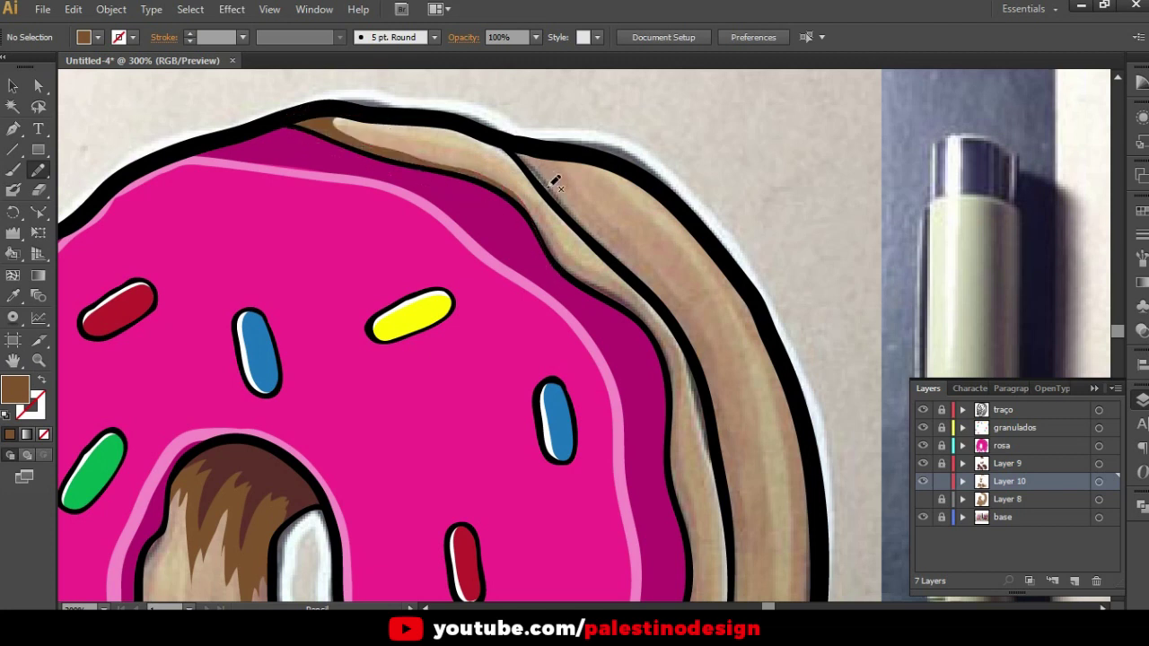
left_click_drag(575, 156, 571, 194)
mouse_move(643, 267)
left_mouse_down()
mouse_move(679, 321)
mouse_move(549, 191)
mouse_move(584, 147)
left_mouse_up()
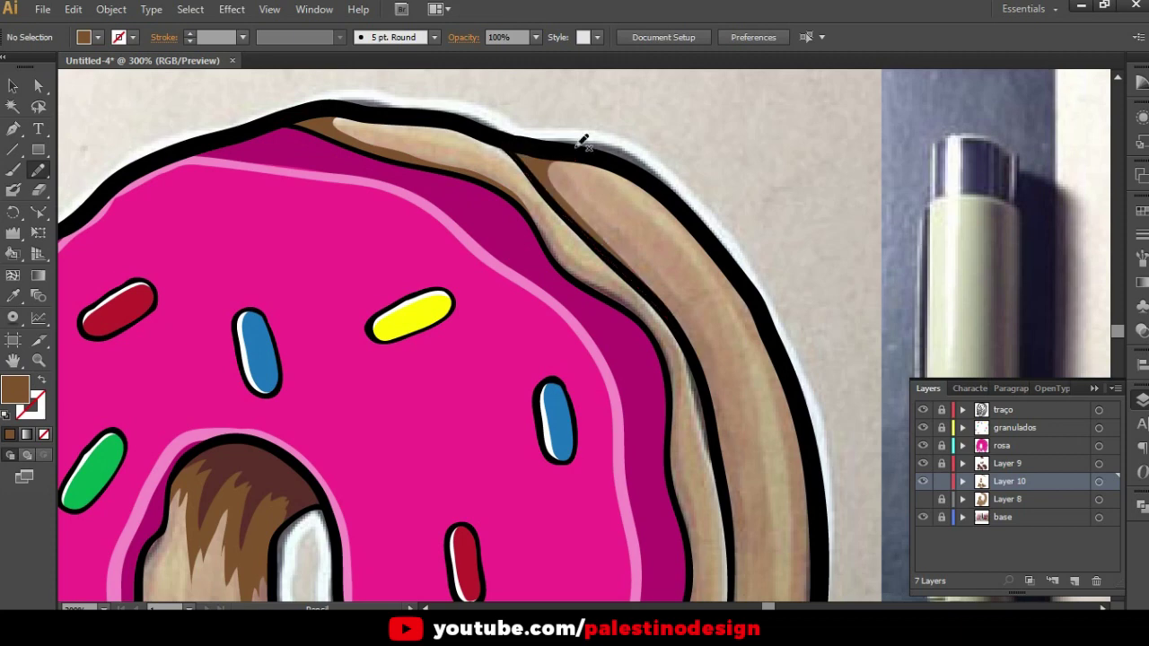
Shade the donut's right and lower-right outline and the pink drip's left edge
key("ctrl+1")
left_click_drag(629, 339, 631, 252)
scroll(634, 301, "up", 1)
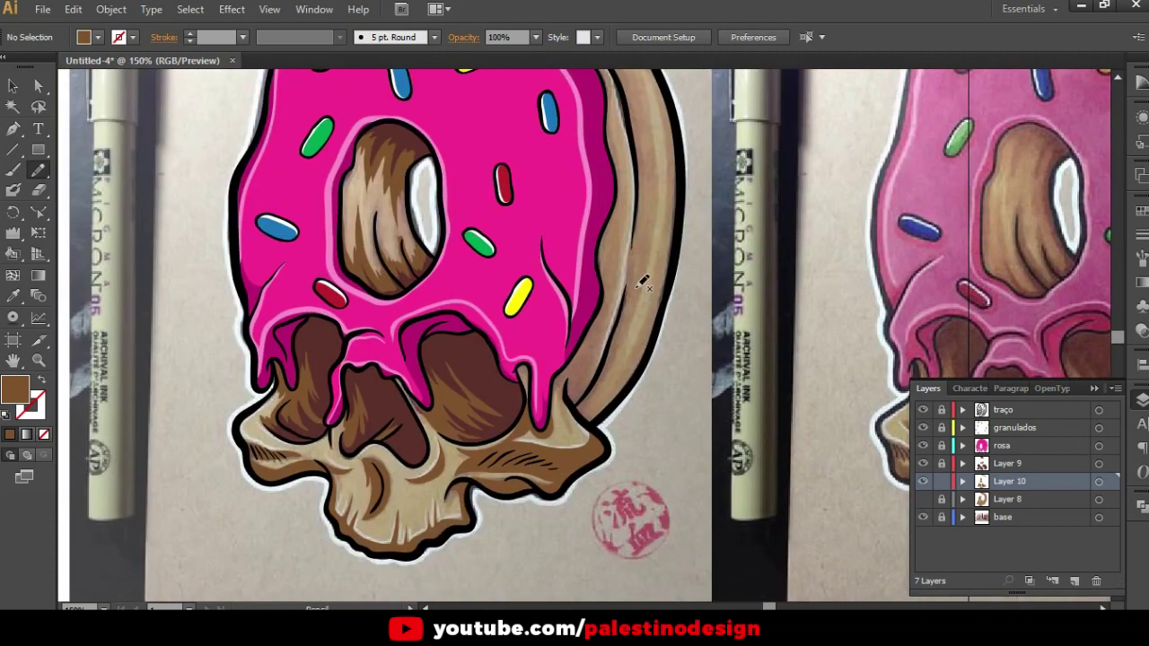
scroll(641, 280, "up", 1)
left_click_drag(589, 320, 604, 314)
left_click_drag(592, 354, 589, 430)
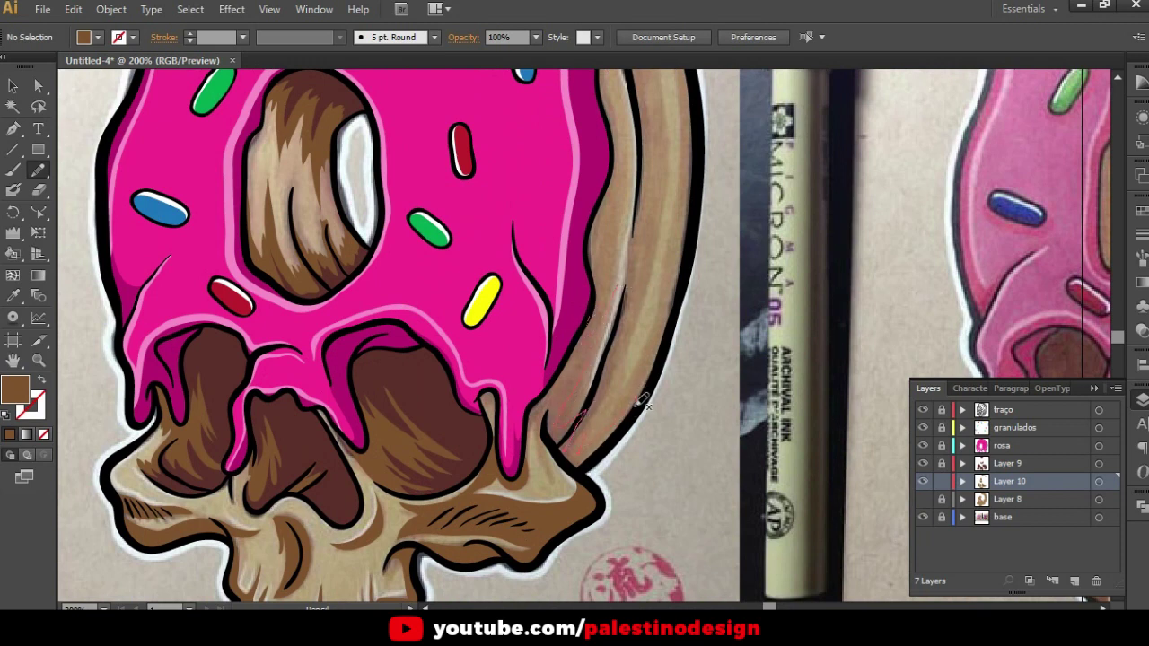
mouse_move(655, 370)
left_mouse_down()
mouse_move(634, 422)
mouse_move(557, 444)
left_mouse_up()
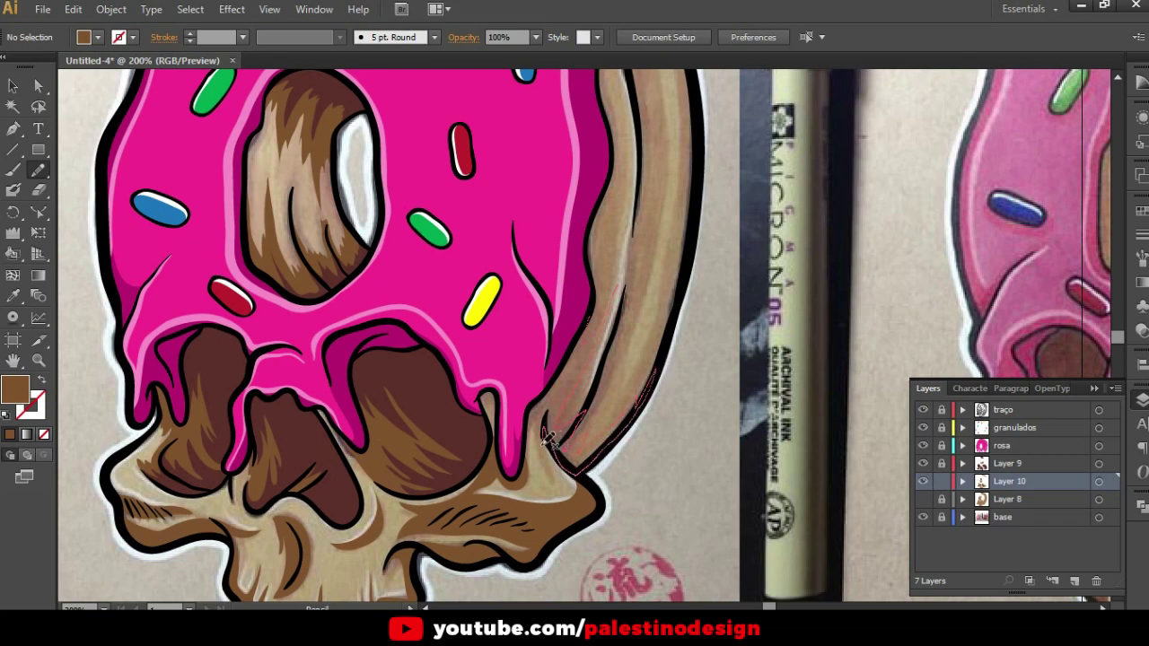
left_click_drag(526, 443, 528, 410)
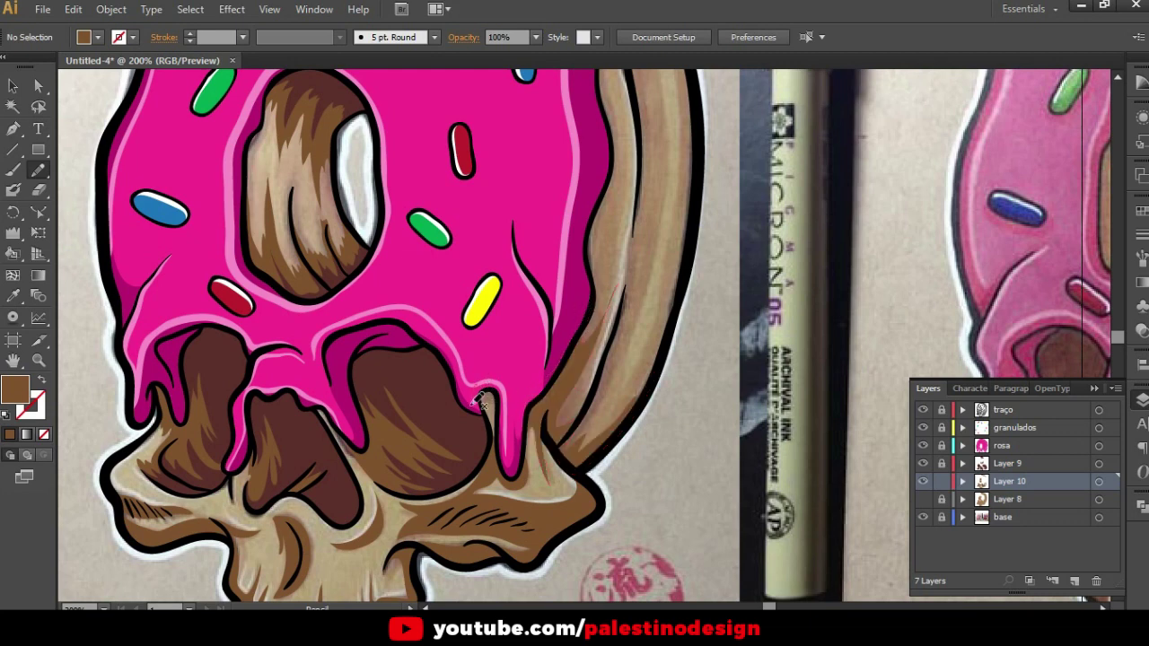
Hide and re-show the reference photo to check the artwork
scroll(505, 351, "down", 1)
left_click_drag(517, 288, 534, 349)
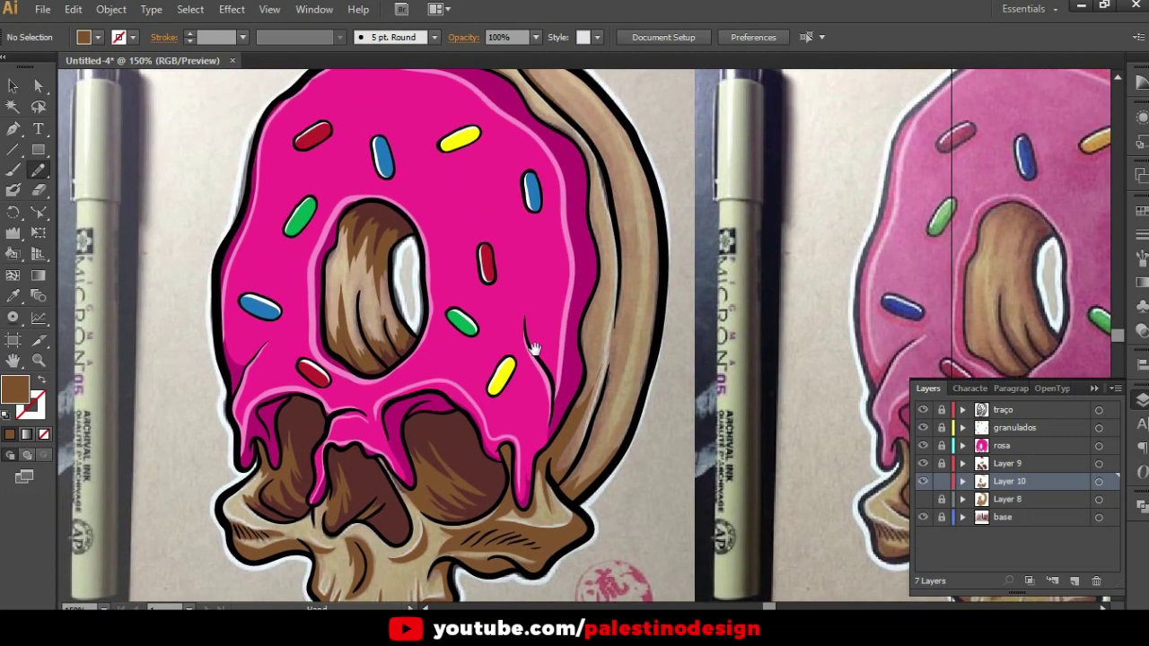
scroll(617, 283, "up", 1)
scroll(689, 260, "up", 1)
scroll(690, 289, "down", 1)
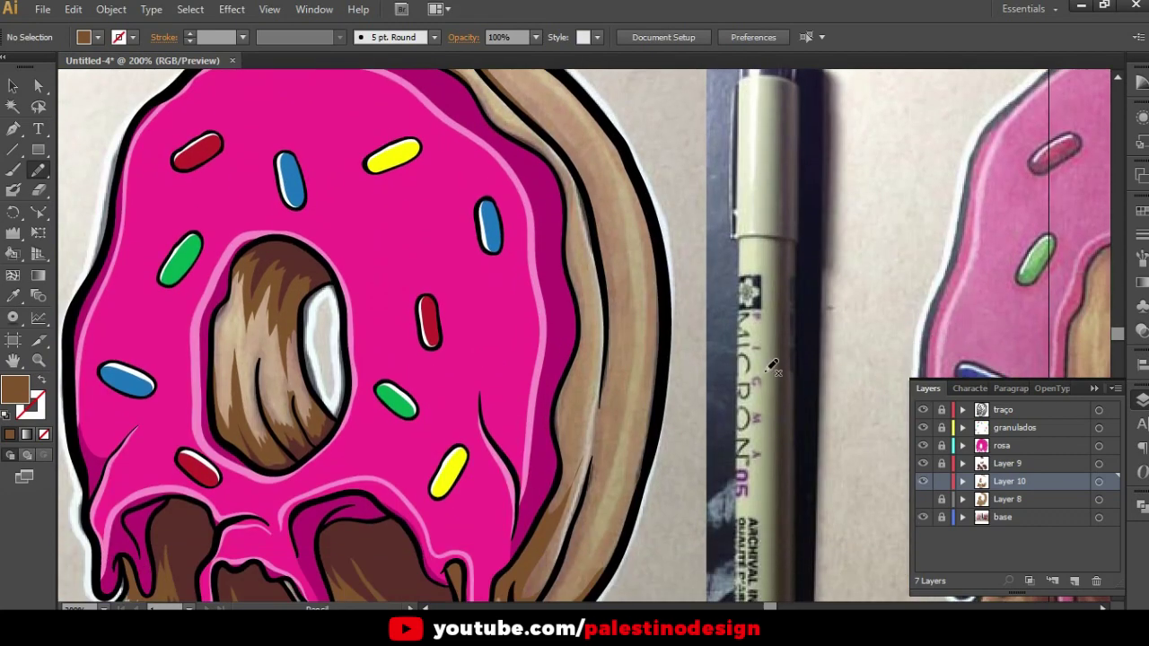
scroll(769, 359, "down", 1)
scroll(671, 362, "down", 1)
scroll(648, 373, "down", 1)
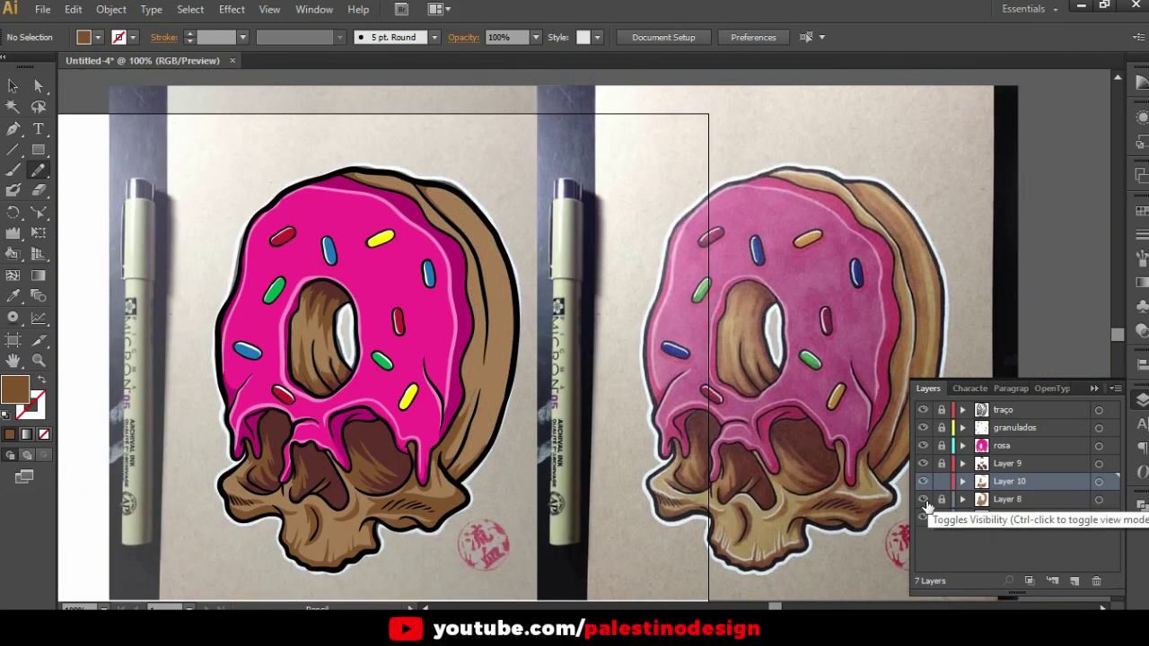
left_click(923, 515)
scroll(530, 361, "up", 1)
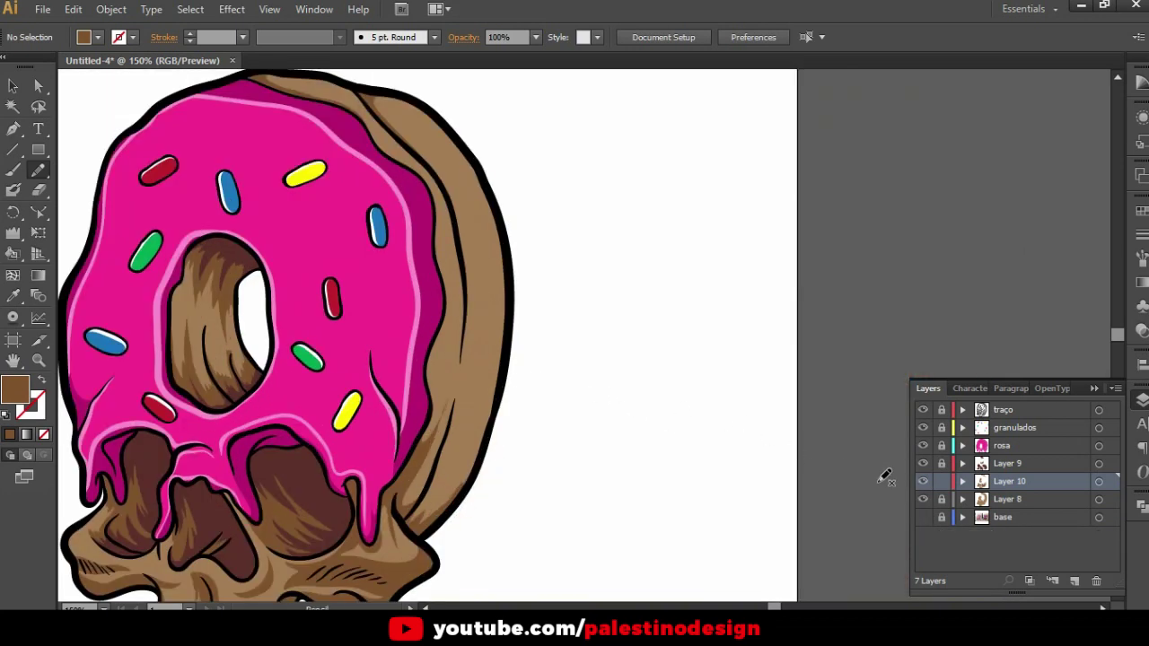
left_click(922, 517)
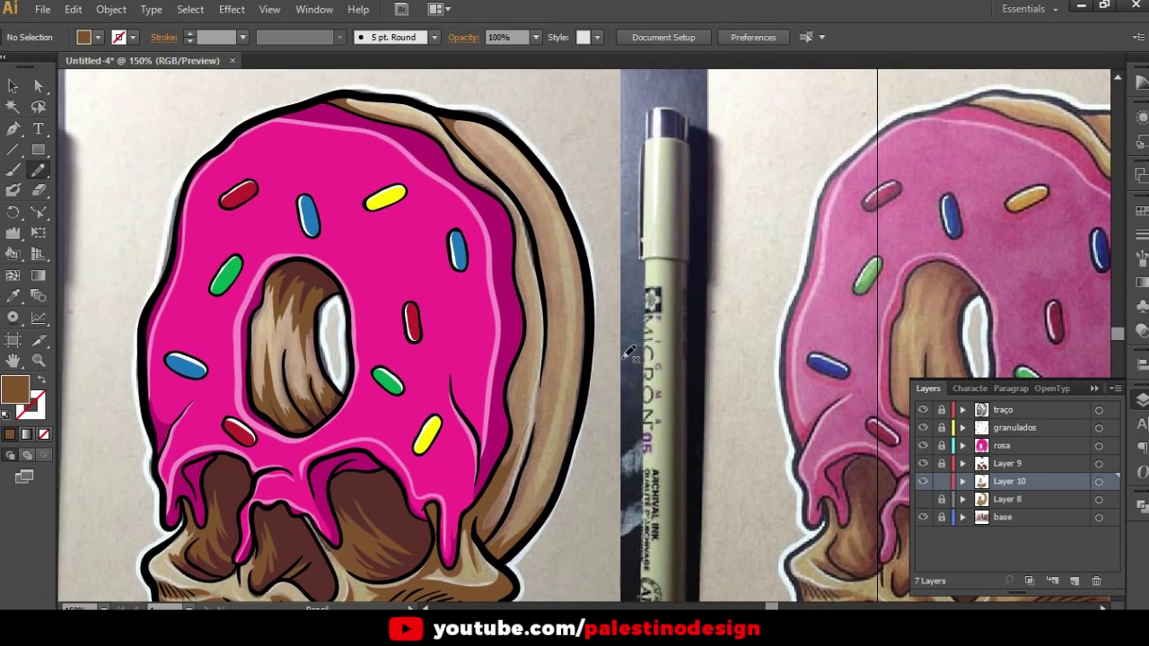
Draw freehand shading strokes down and up the crust's inner edge
key("n")
scroll(535, 305, "up", 1)
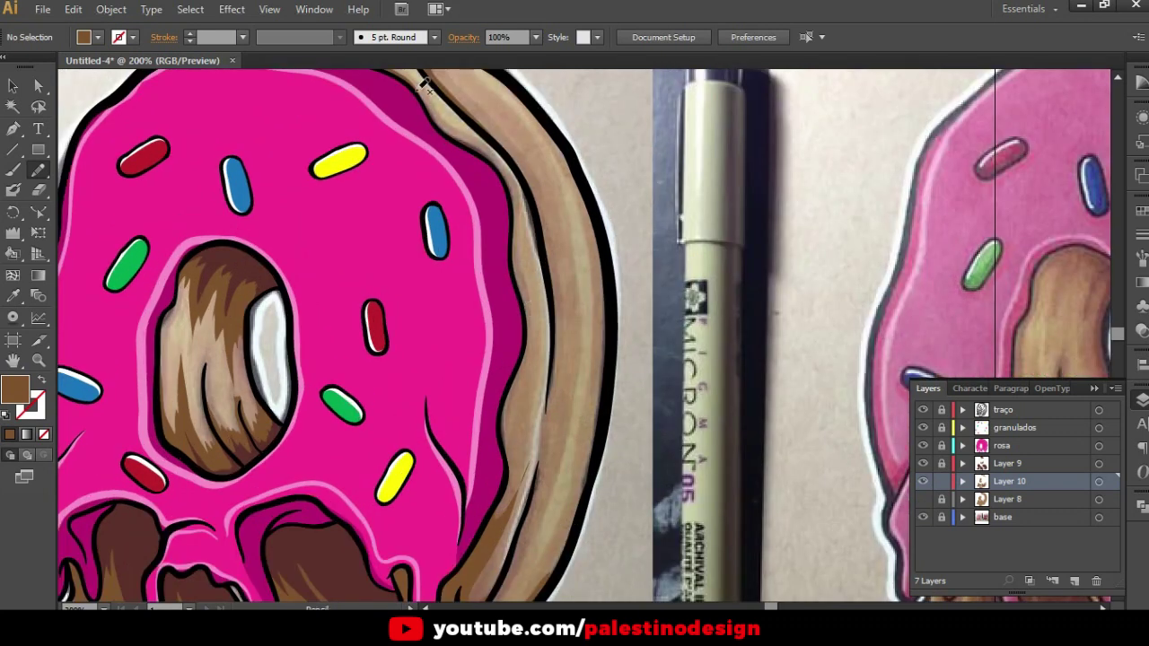
mouse_move(435, 99)
left_mouse_down()
mouse_move(522, 193)
mouse_move(528, 294)
left_mouse_up()
left_click_drag(519, 380, 494, 498)
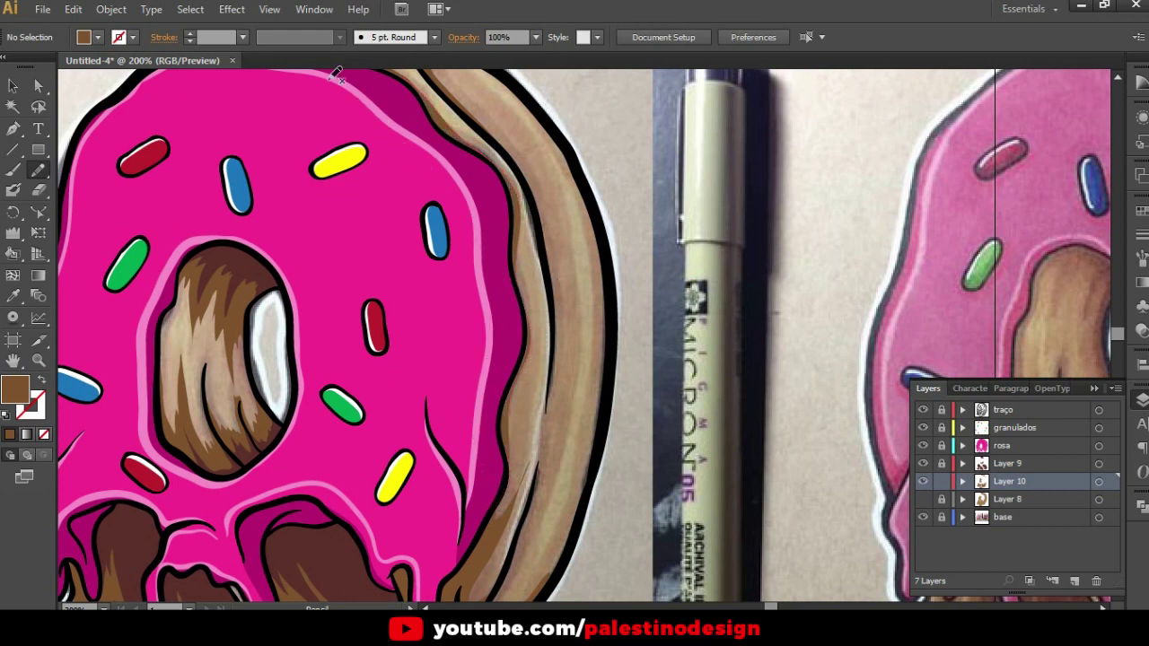
scroll(447, 148, "up", 3)
scroll(502, 238, "down", 1)
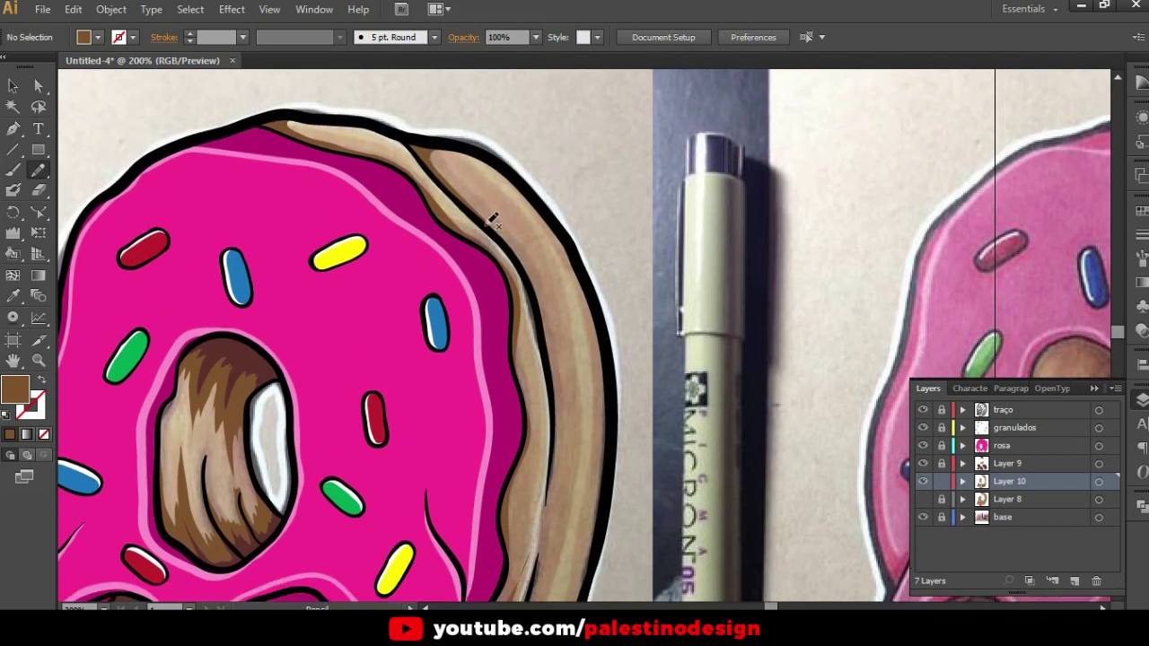
left_click_drag(456, 170, 486, 199)
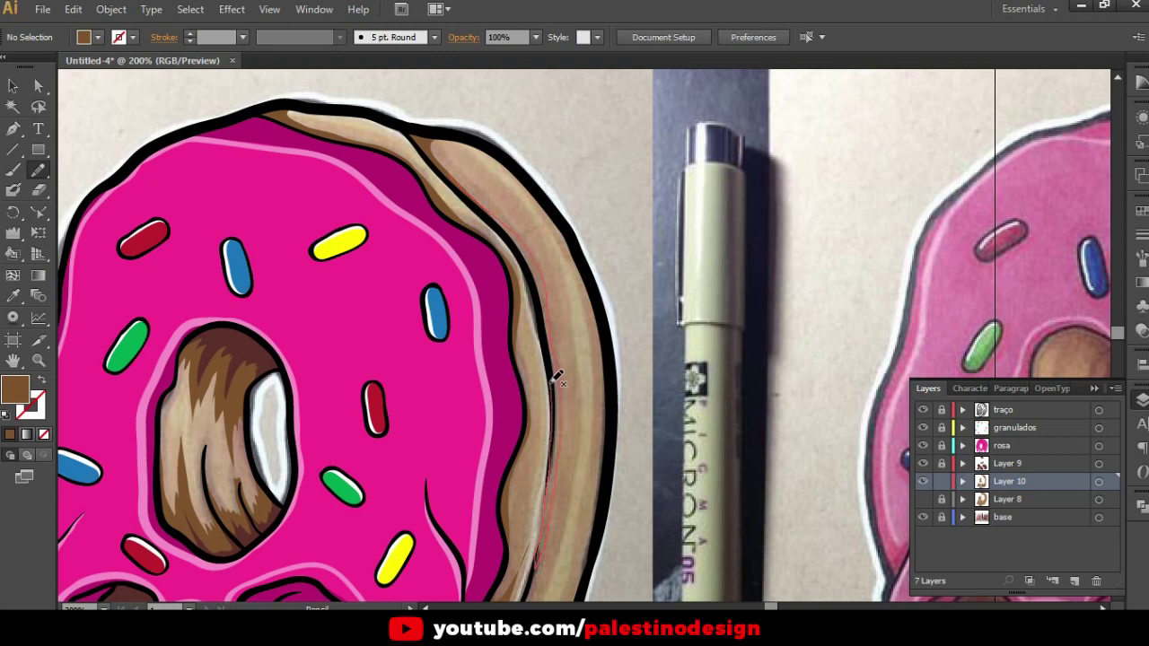
mouse_move(541, 306)
left_mouse_down()
mouse_move(516, 236)
mouse_move(454, 175)
left_mouse_up()
Add more shading lines lower along the crust's inner edge
scroll(542, 395, "down", 2)
scroll(543, 404, "up", 1)
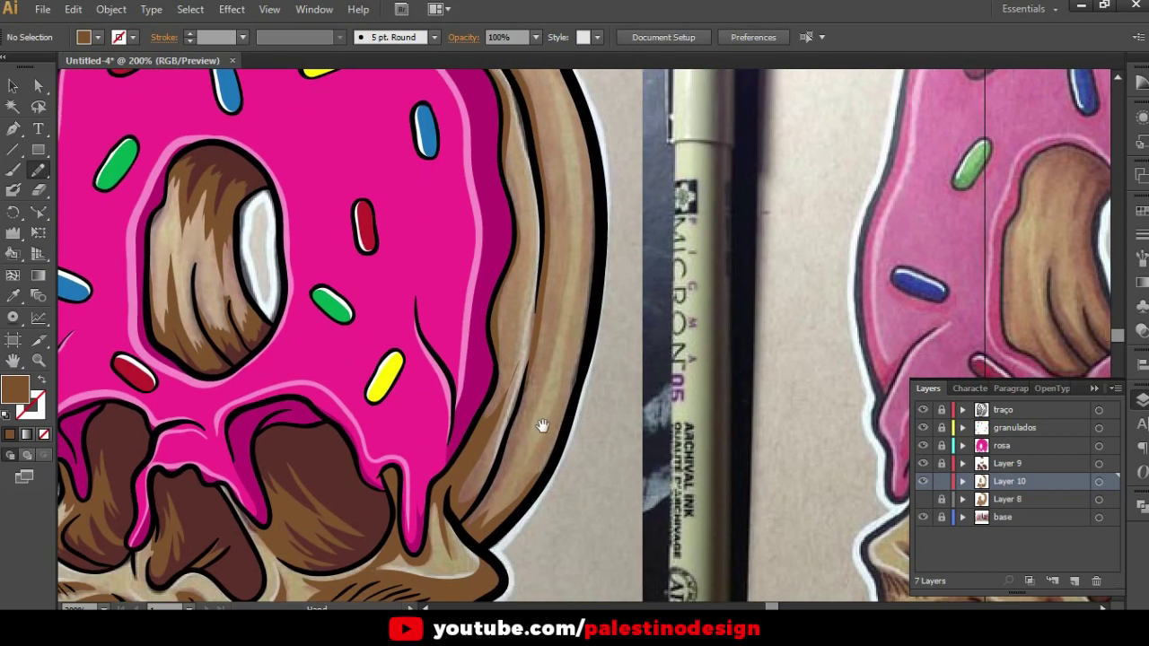
scroll(527, 480, "up", 1)
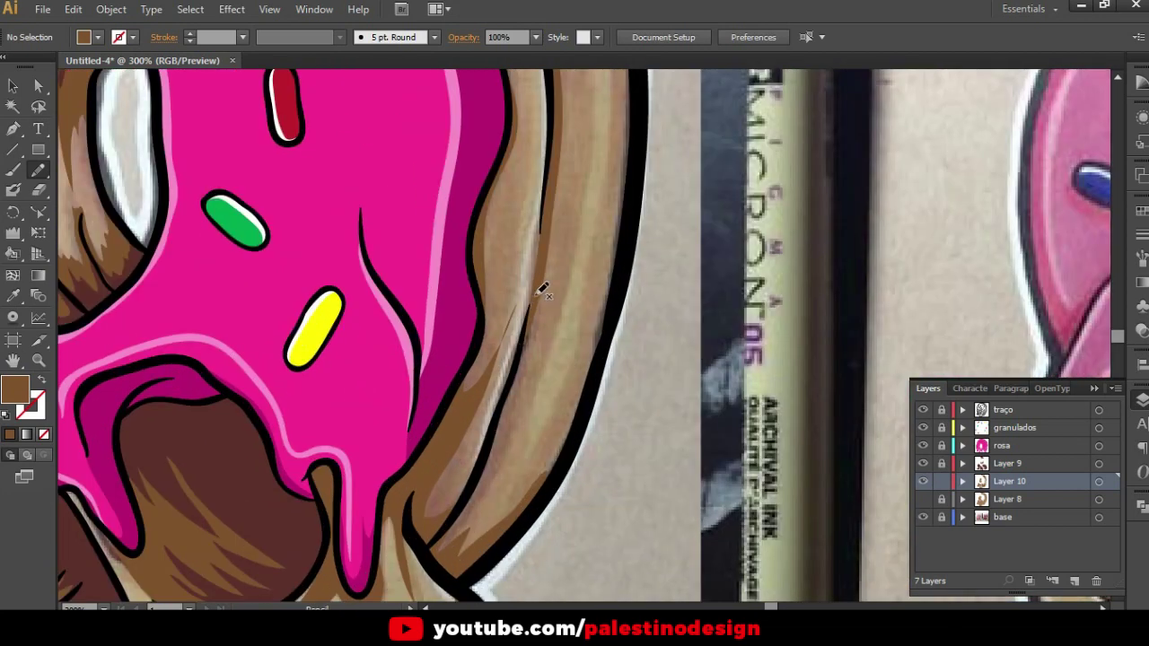
left_click_drag(541, 307, 517, 411)
left_click_drag(483, 488, 431, 546)
left_click_drag(485, 465, 536, 305)
Draw a shading line down the upper crust edge and extend it to the top
key("ctrl+minus")
left_click_drag(633, 163, 677, 297)
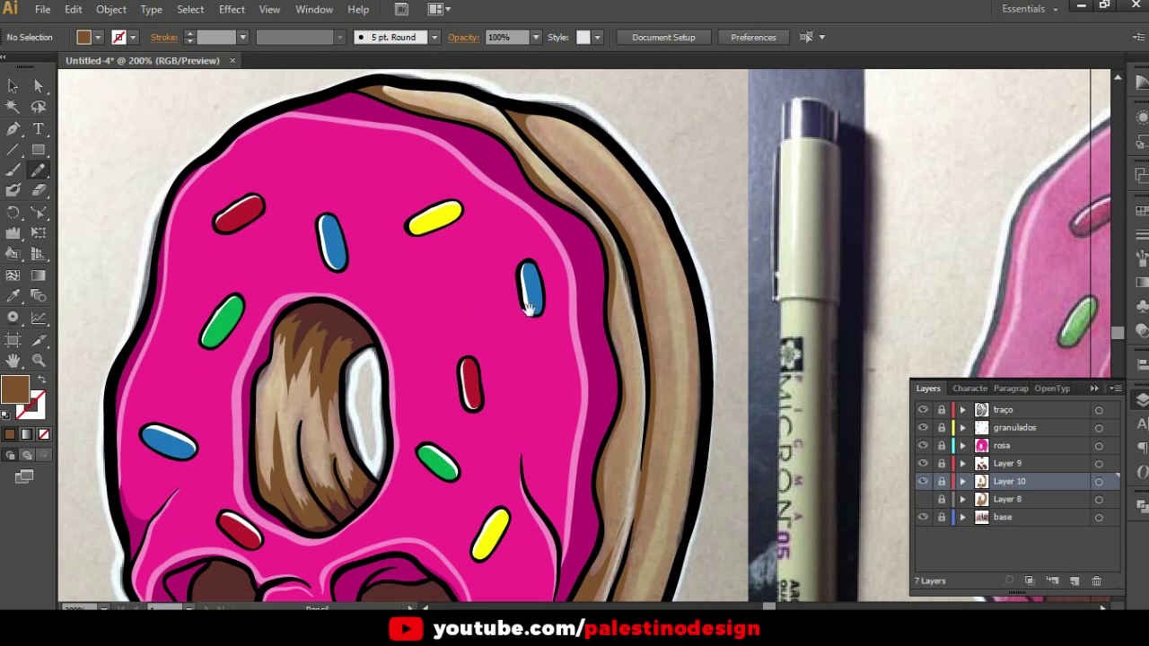
left_click_drag(510, 307, 466, 285)
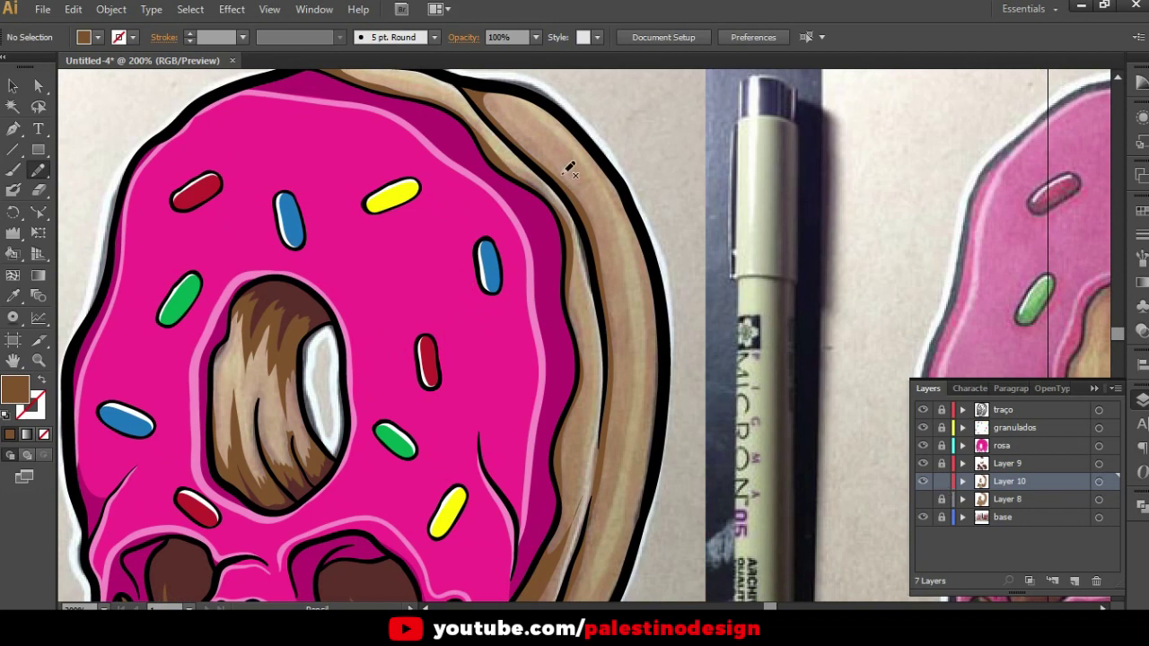
mouse_move(542, 102)
left_mouse_down()
mouse_move(628, 220)
mouse_move(653, 442)
mouse_move(665, 397)
mouse_move(664, 296)
left_mouse_up()
mouse_move(628, 188)
left_mouse_down()
mouse_move(578, 119)
mouse_move(531, 90)
left_mouse_up()
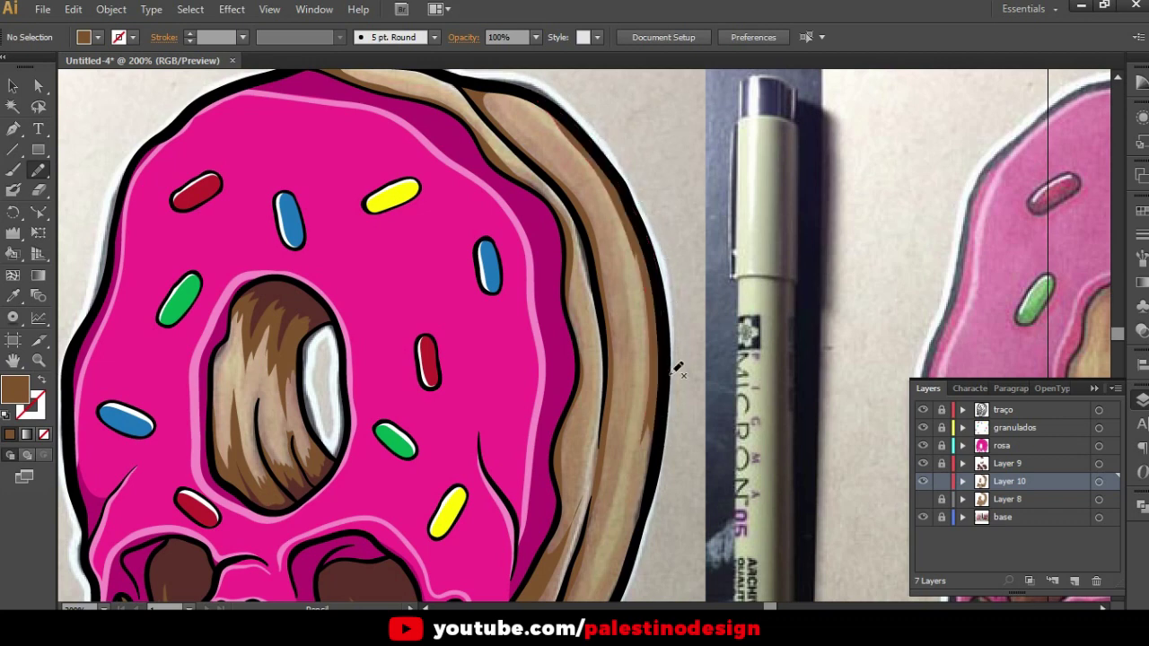
Trace a shading line along the crust's outer edge
scroll(678, 370, "down", 4)
scroll(695, 355, "down", 1)
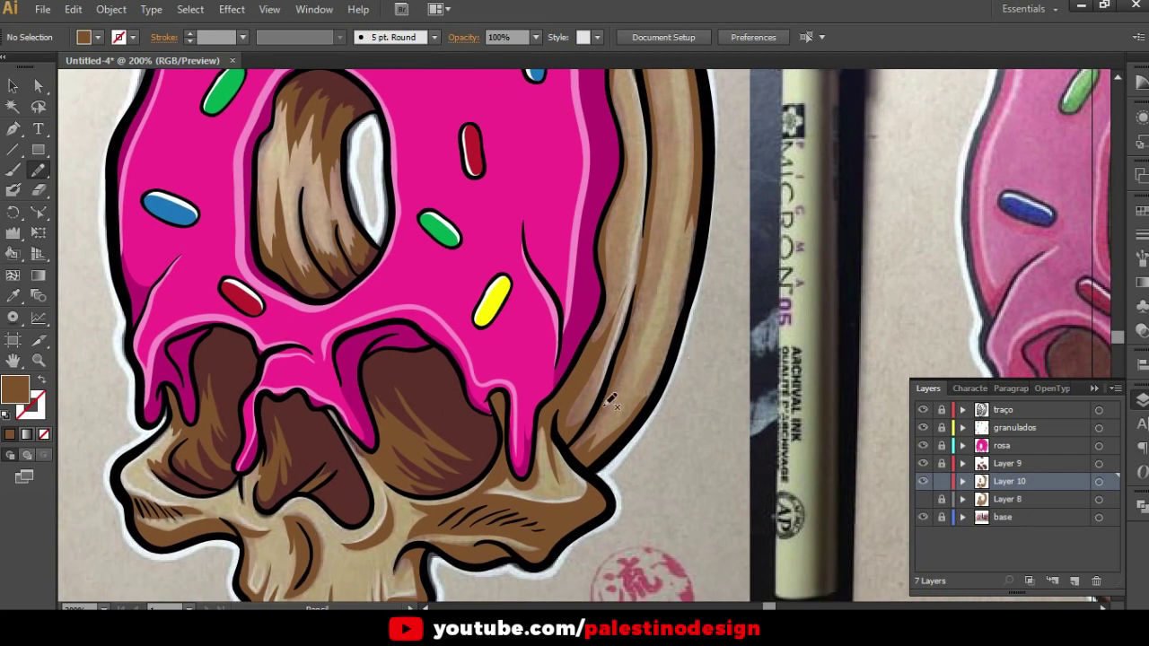
mouse_move(647, 412)
left_mouse_down()
mouse_move(641, 394)
mouse_move(679, 317)
mouse_move(705, 201)
left_mouse_up()
mouse_move(696, 298)
left_mouse_down()
mouse_move(661, 380)
mouse_move(669, 391)
left_mouse_up()
scroll(700, 256, "up", 1)
scroll(682, 288, "up", 1)
key("ctrl+minus")
left_click_drag(583, 214, 578, 218)
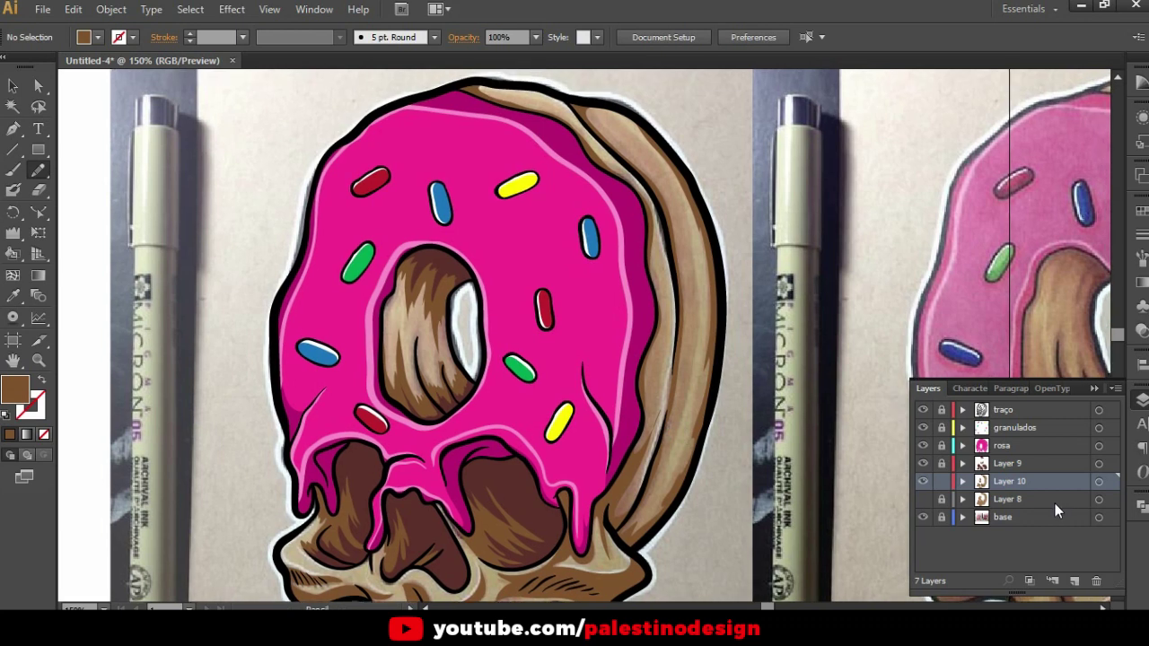
Compare the artwork with the reference photo and add a new layer above Layer 8
scroll(475, 257, "down", 1)
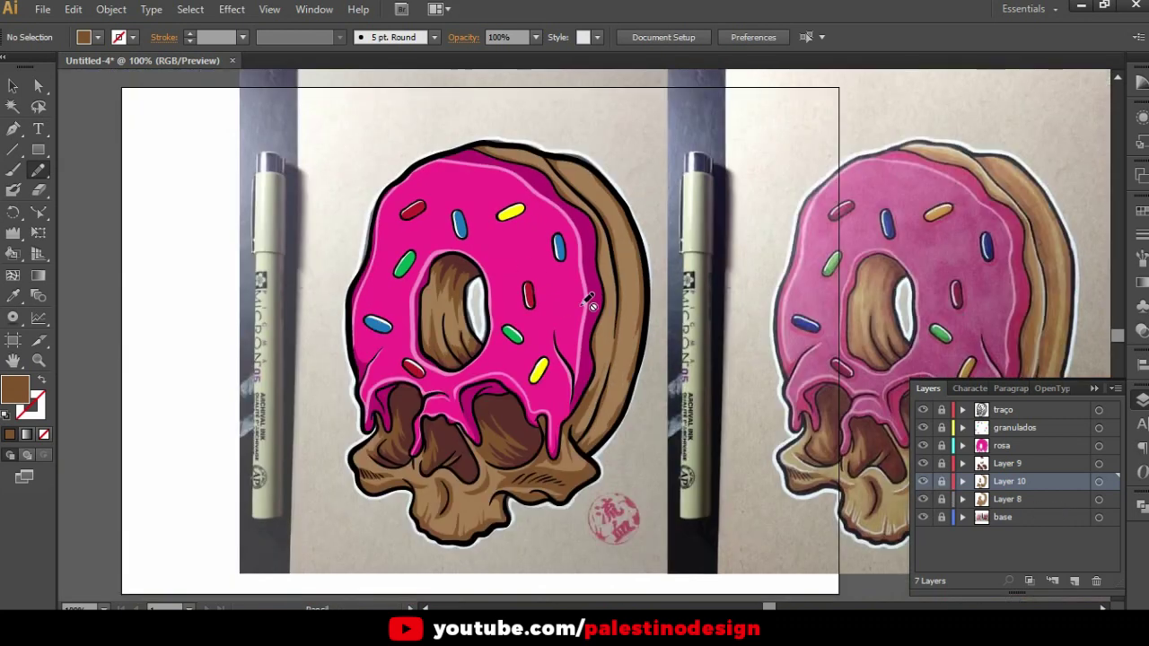
scroll(557, 302, "up", 1)
scroll(557, 302, "down", 1)
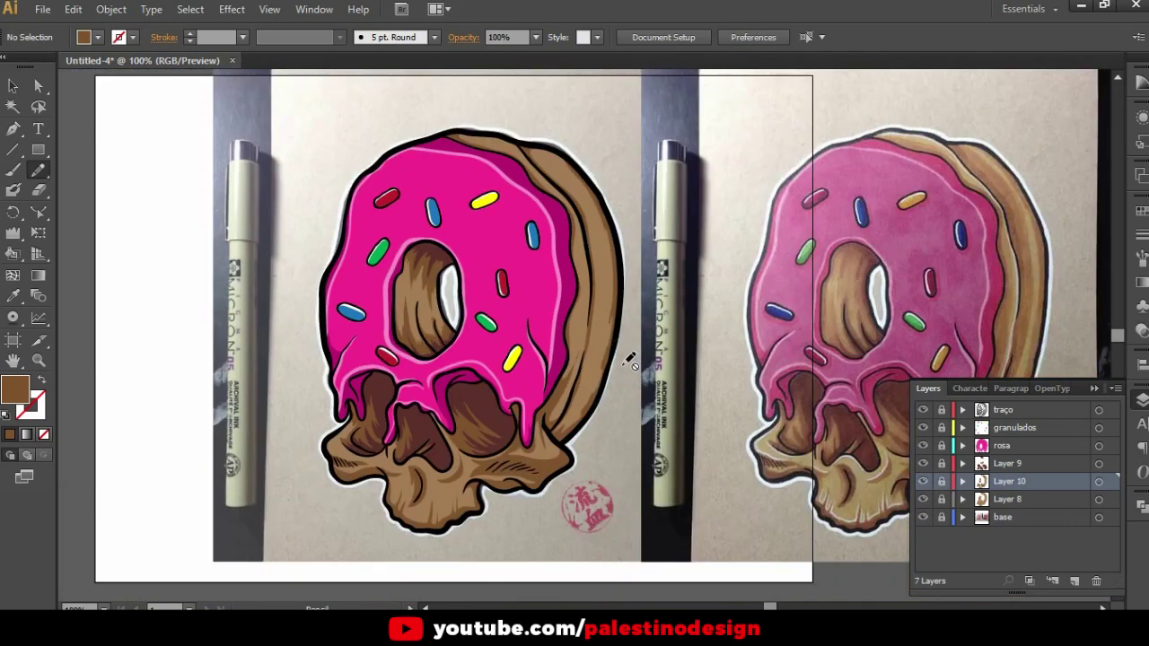
scroll(596, 241, "up", 1)
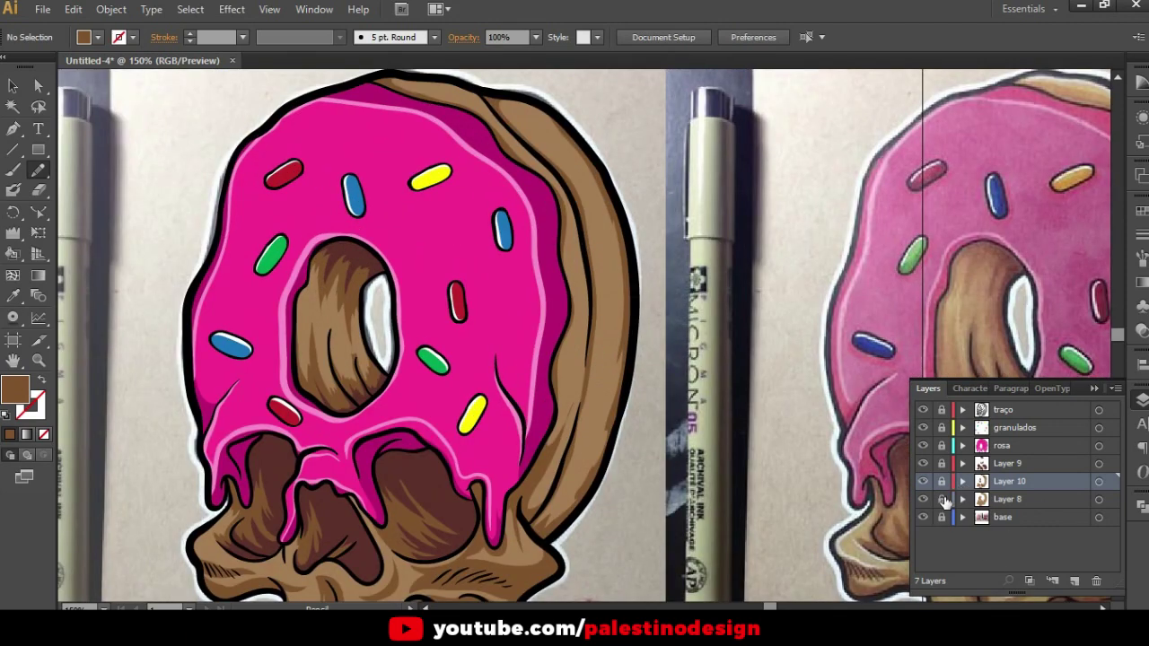
left_click_drag(411, 366, 417, 329)
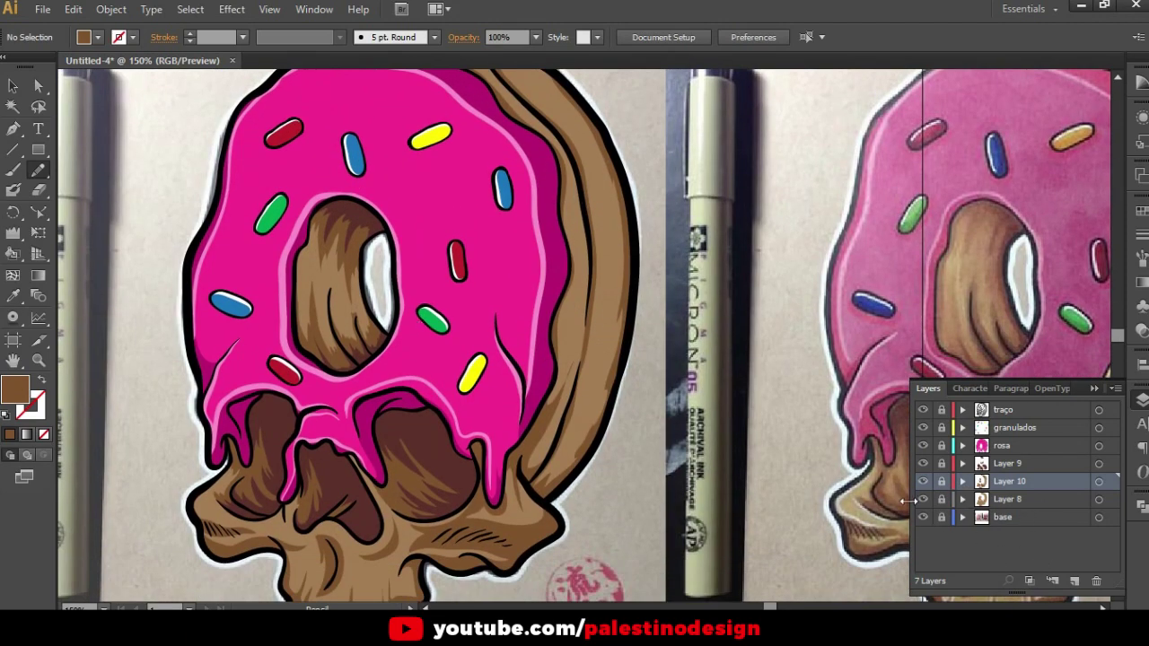
left_click_drag(897, 507, 373, 403)
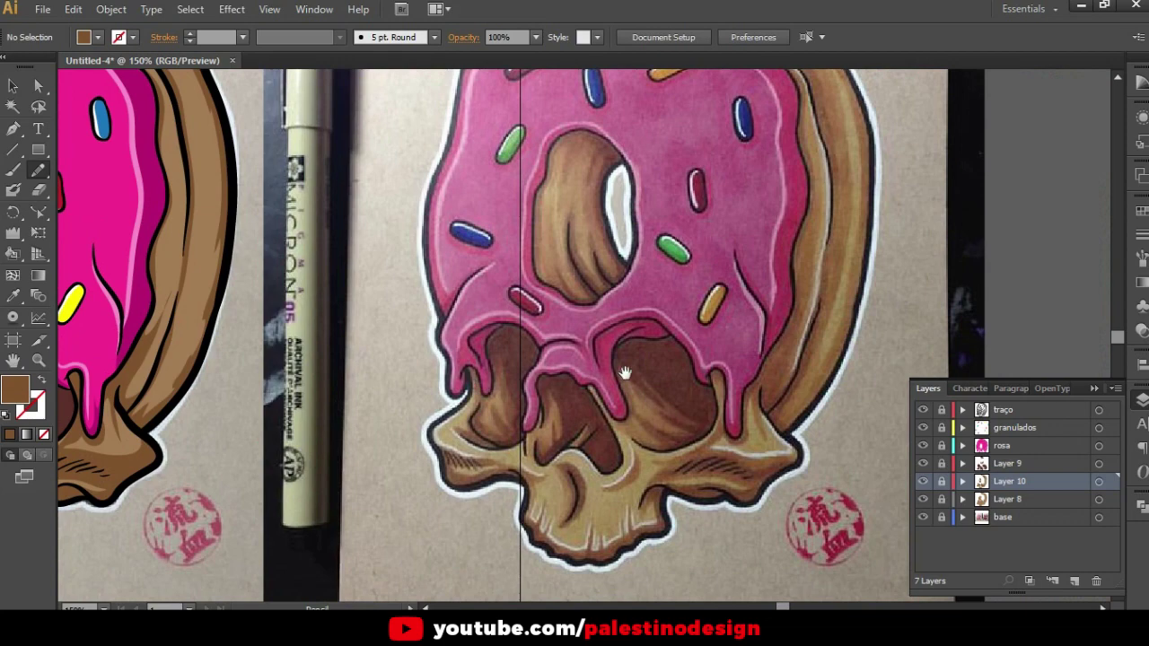
left_click_drag(625, 372, 644, 395)
mouse_move(414, 332)
left_mouse_down()
mouse_move(658, 355)
mouse_move(384, 327)
left_mouse_up()
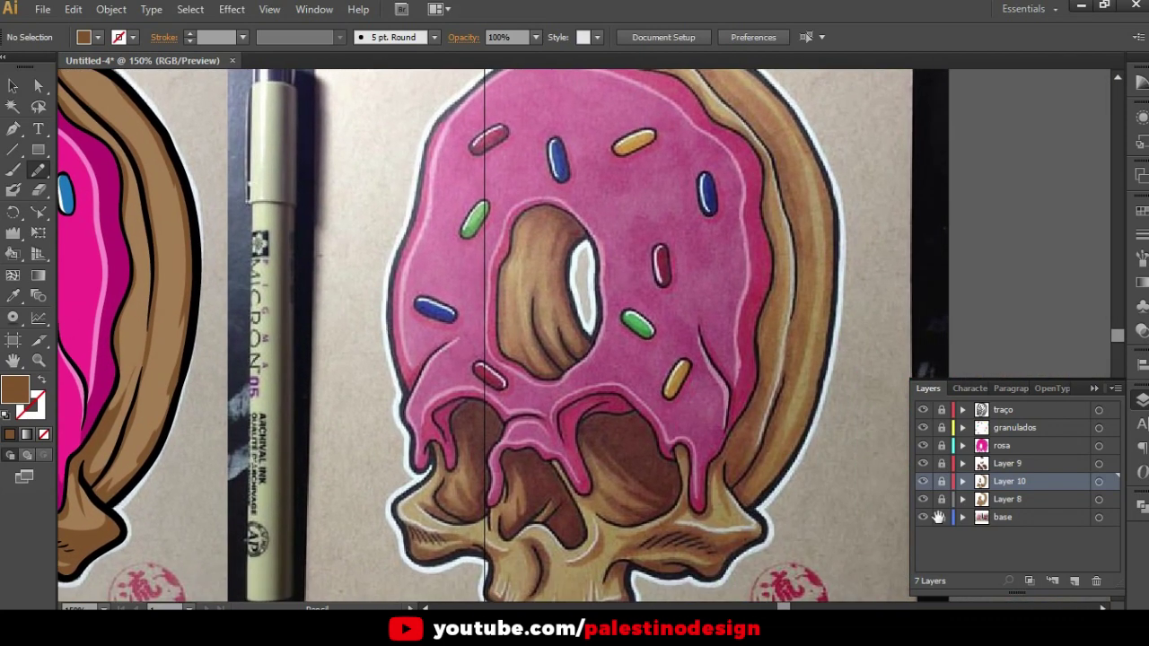
left_click(998, 496)
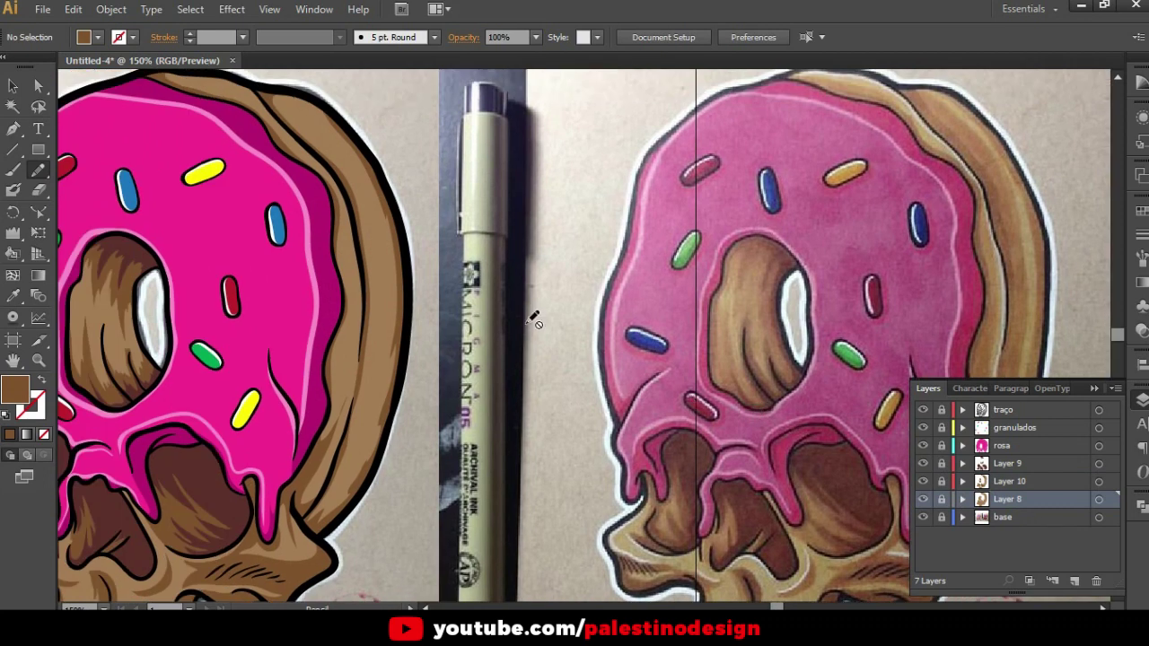
left_click(1074, 579)
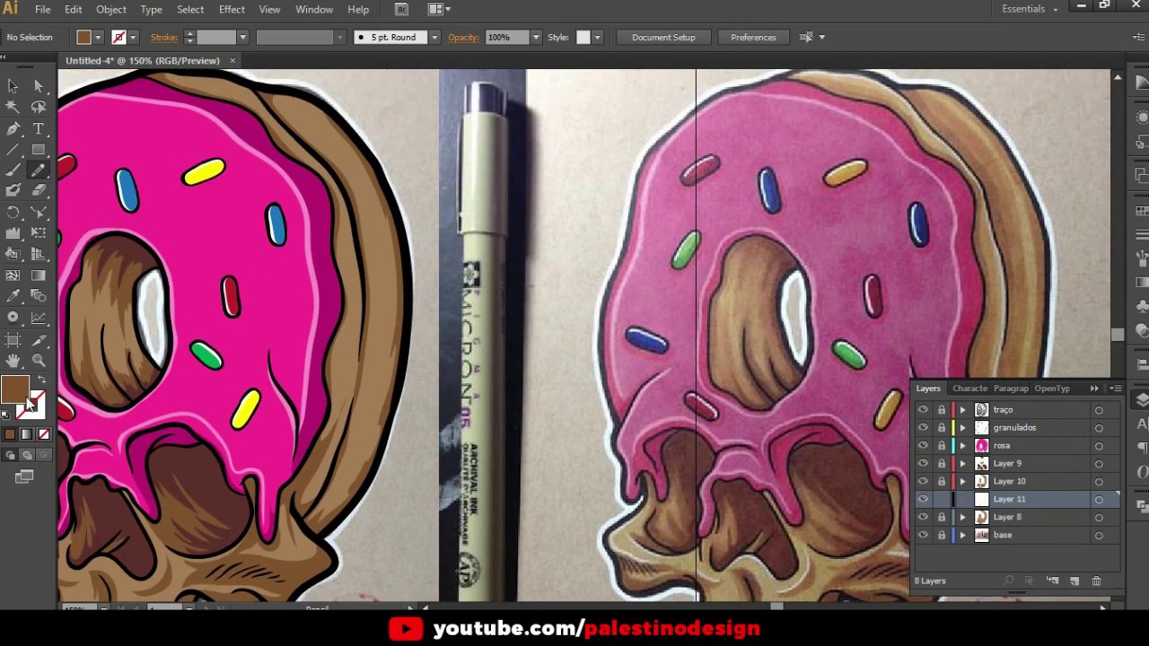
Pick a richer brown fill in the Color Picker and undo a test stroke
double_click(14, 391)
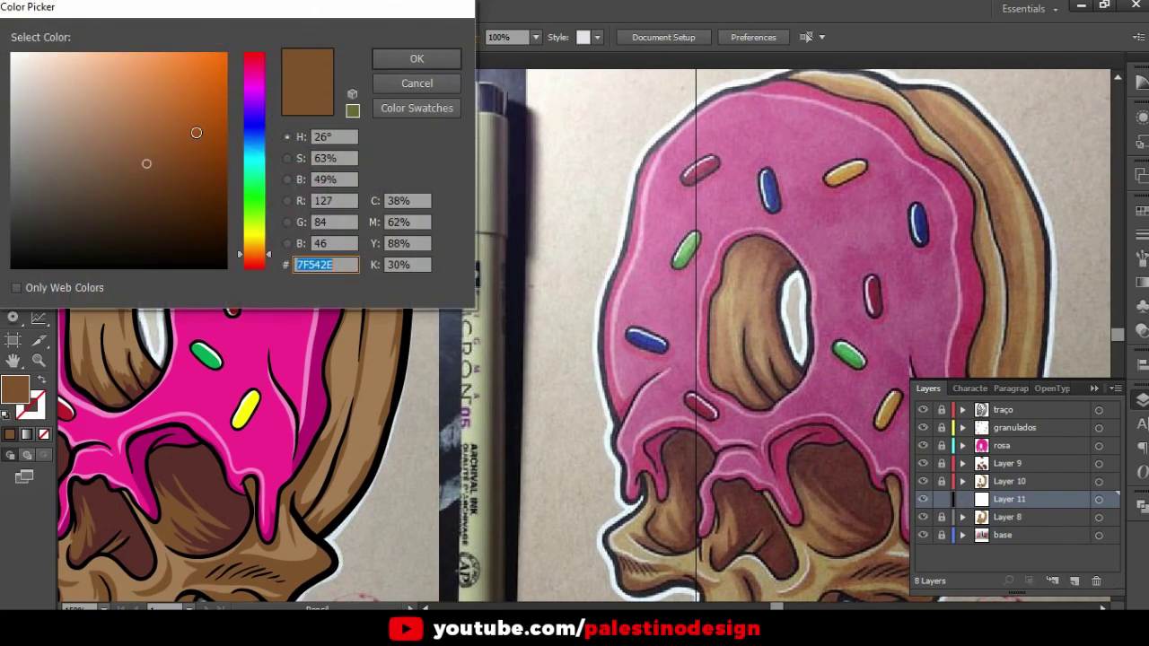
left_click(160, 136)
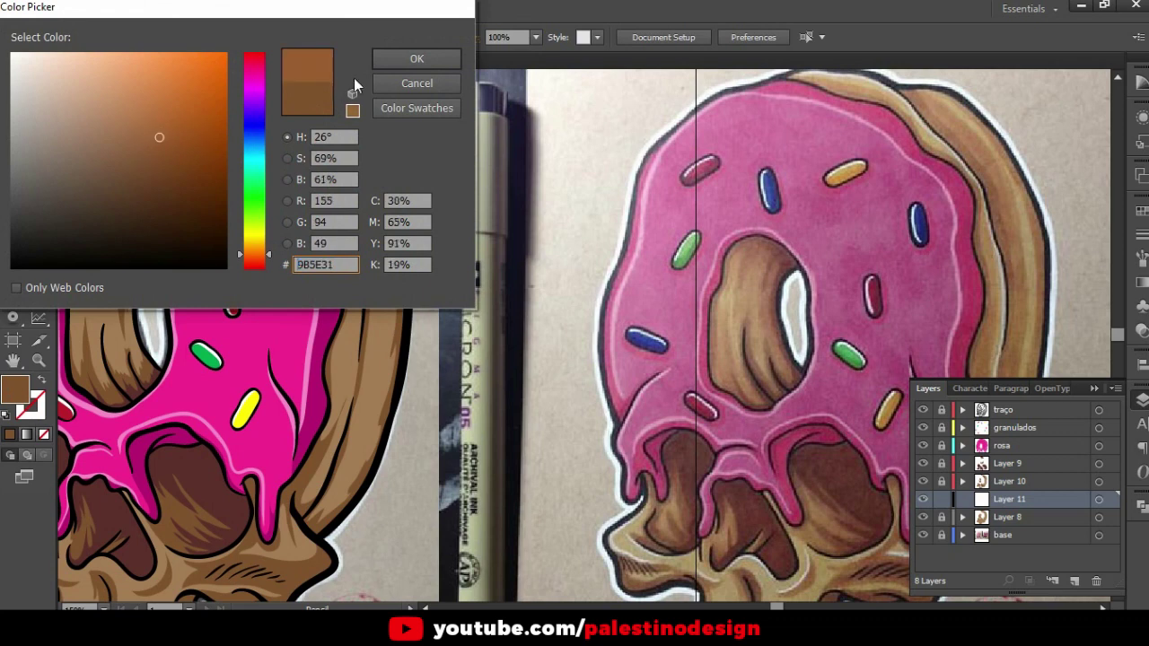
left_click(405, 63)
left_click_drag(395, 215, 411, 254)
key("ctrl+z")
scroll(389, 225, "up", 2)
Sample the crust brown with the Eyedropper, adjust the fill, and undo a test patch
key("i")
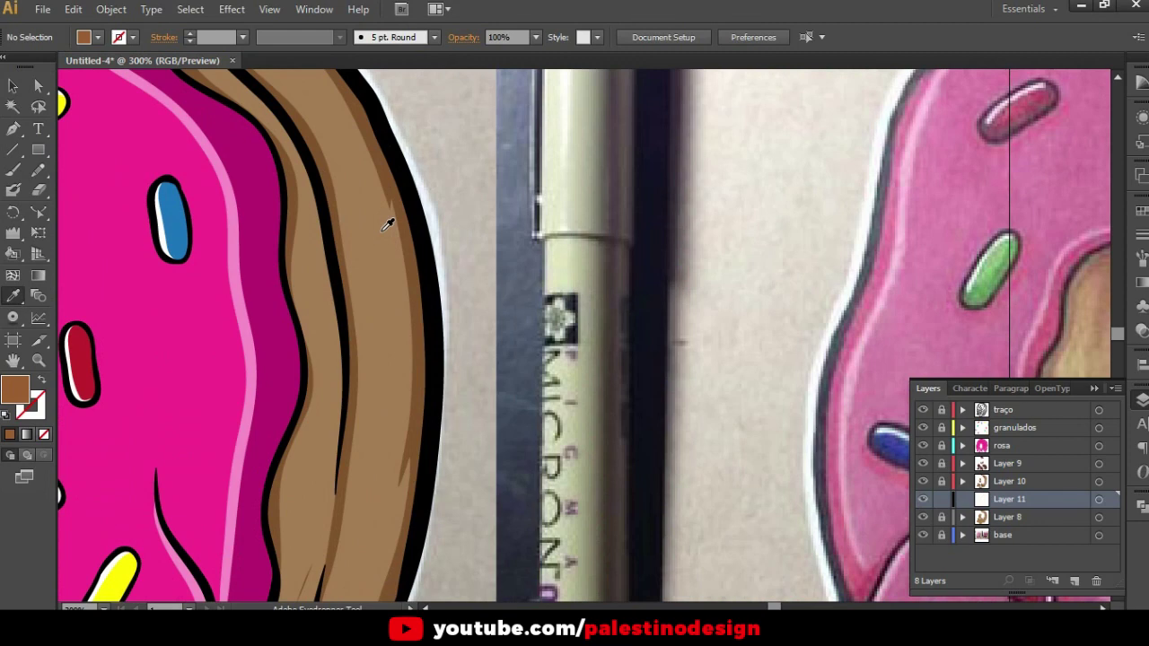
left_click(388, 225)
double_click(14, 388)
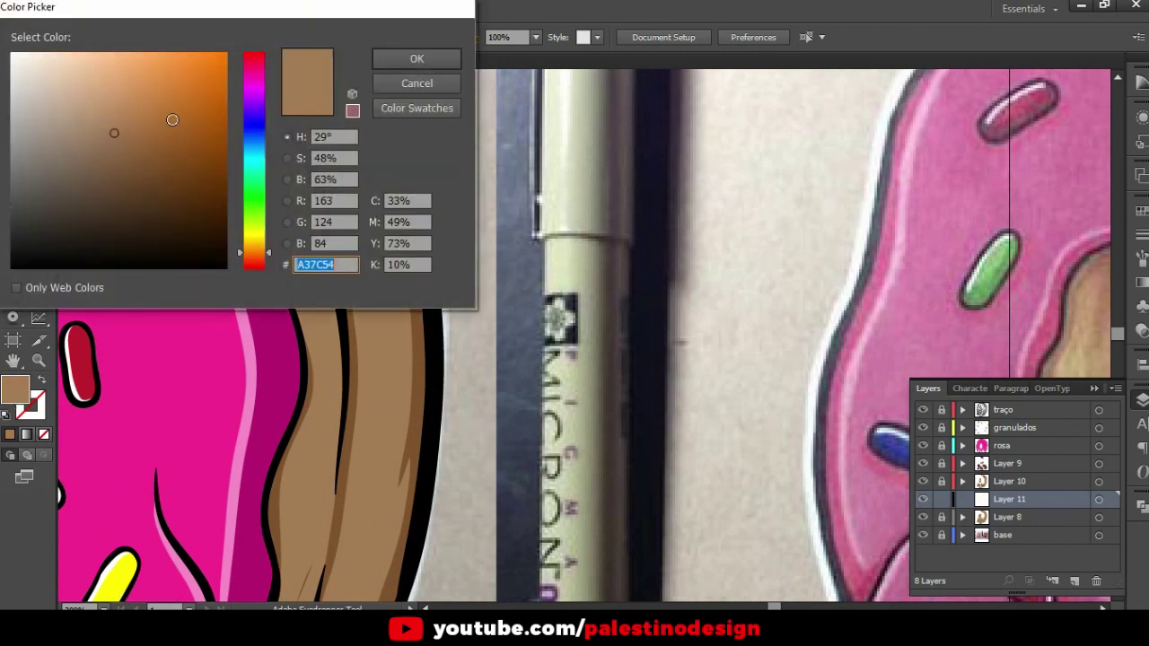
left_click(135, 143)
left_click(416, 58)
left_click_drag(364, 246, 386, 171)
key("ctrl+z")
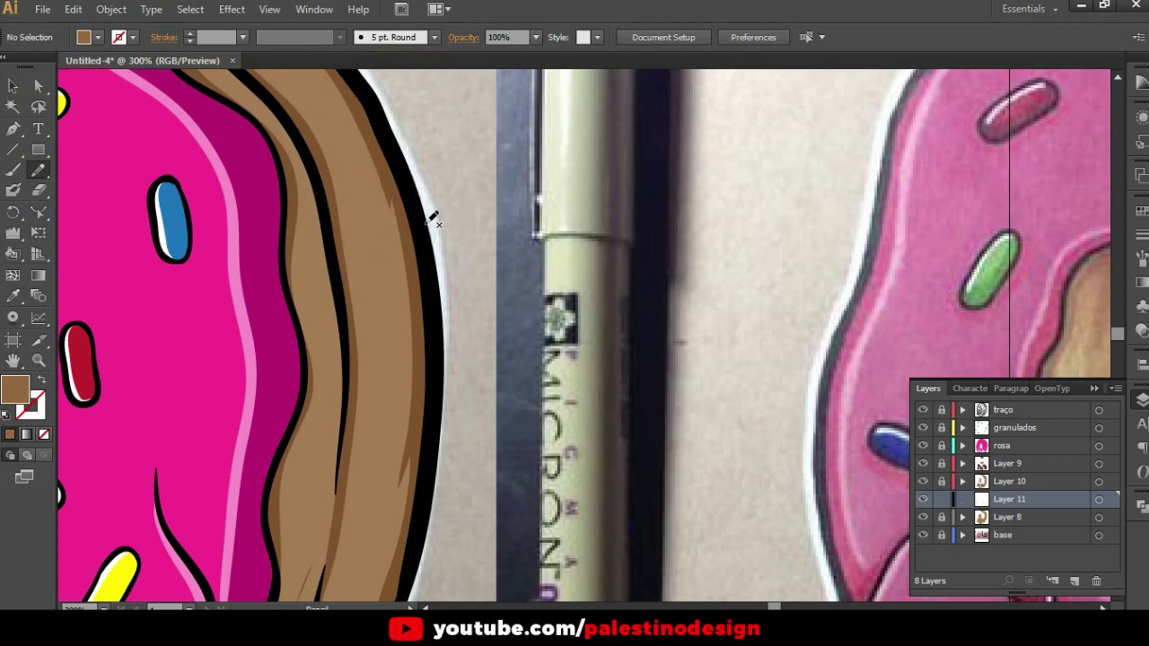
Set Layer 11's label colour to Light Red
double_click(981, 504)
left_click(99, 82)
left_click(105, 129)
left_click(146, 198)
key("ctrl+minus")
left_click_drag(642, 306, 775, 314)
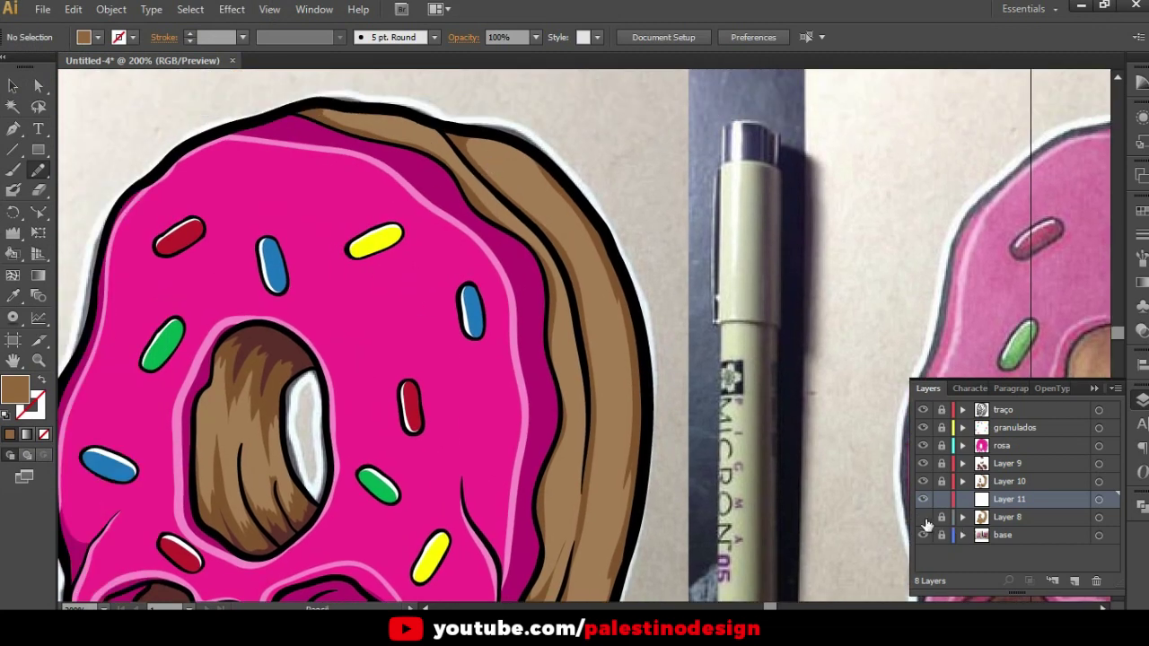
Hide Layer 8 and trace a closed shading shape along the dough's top edge
left_click(923, 518)
scroll(471, 136, "up", 1, "alt")
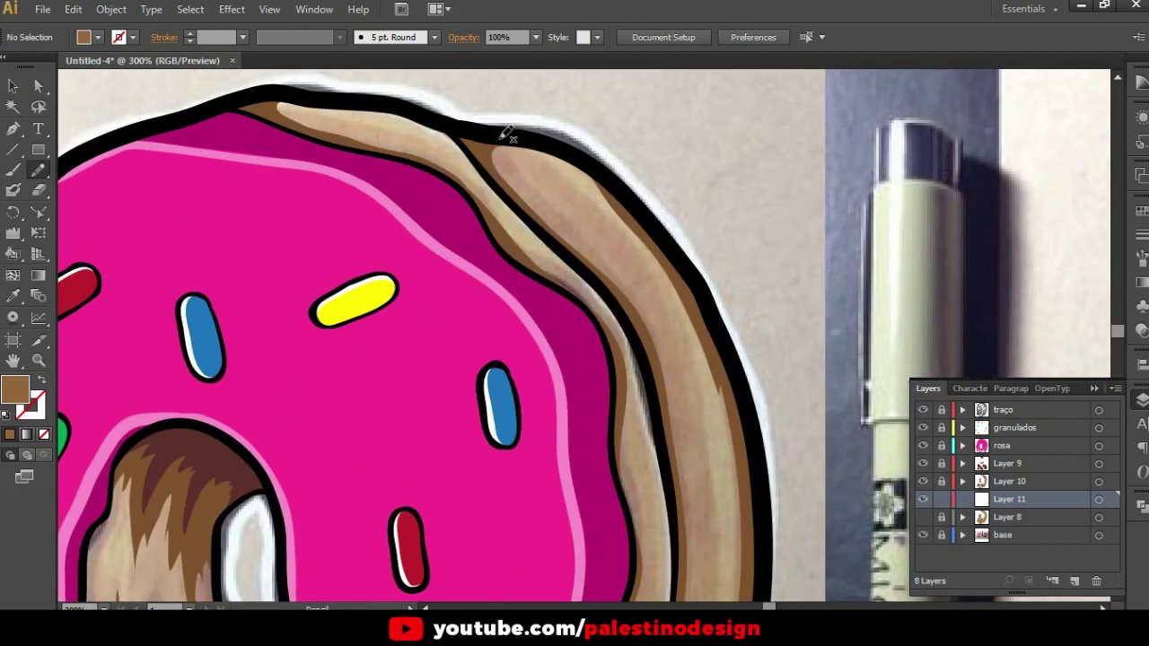
left_click_drag(343, 125, 407, 140)
left_click_drag(549, 256, 612, 338)
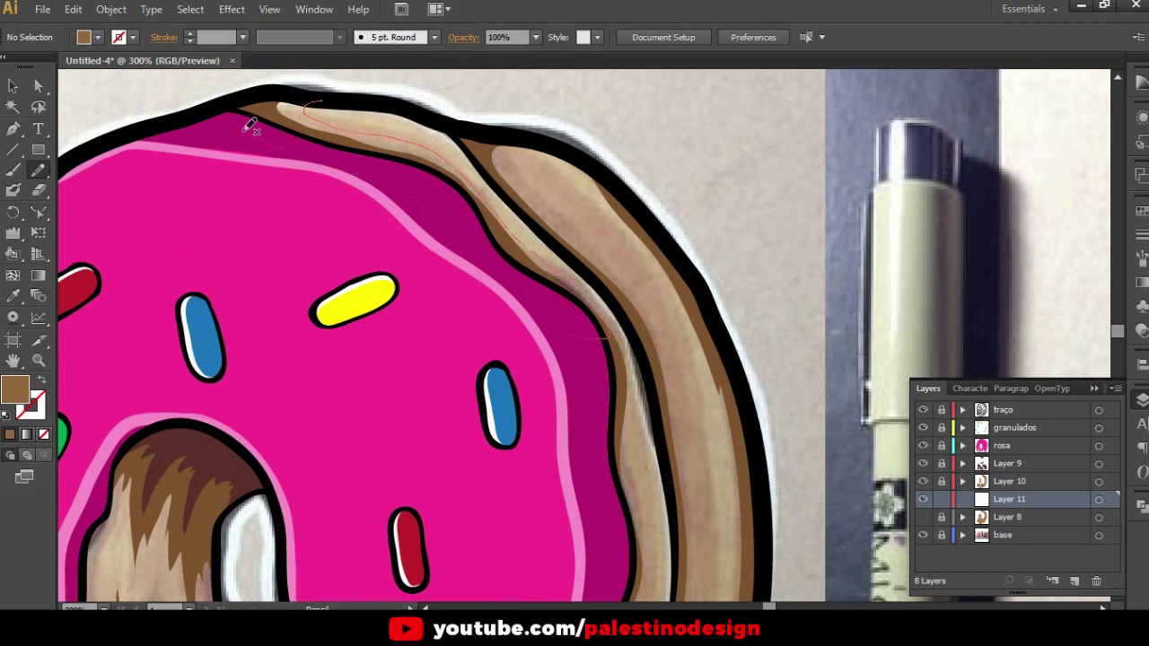
left_click_drag(250, 125, 282, 87)
Trace more shading shapes down the dough's edge and along its lower edge
scroll(583, 203, "down", 1)
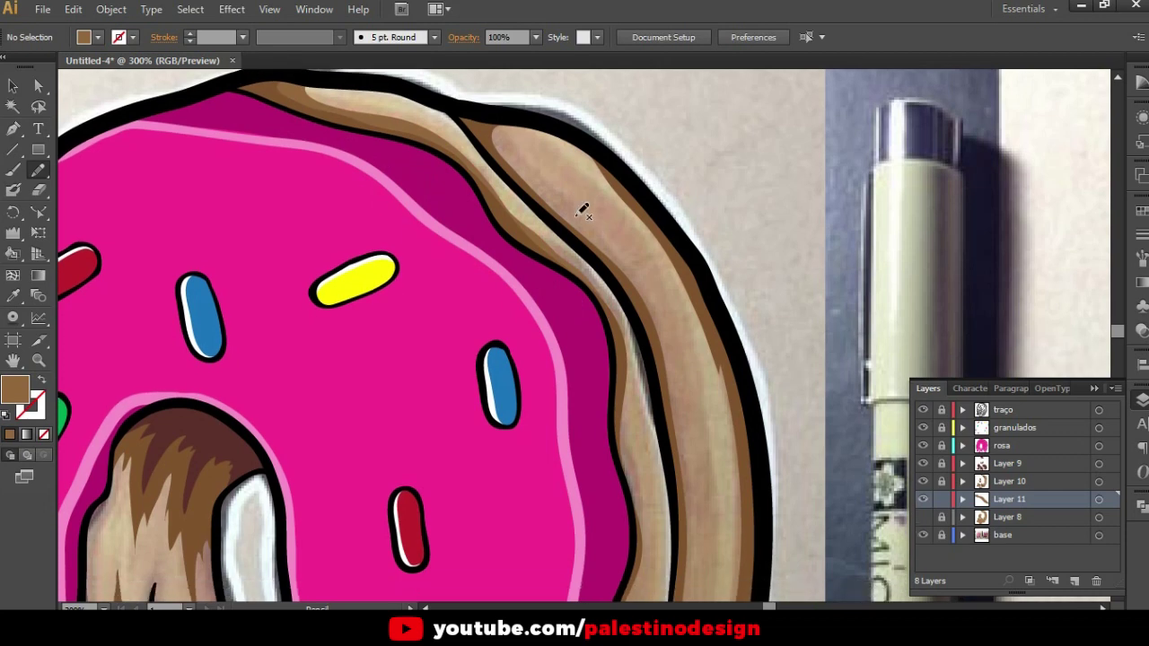
scroll(565, 239, "down", 2, "alt")
scroll(659, 379, "down", 1)
scroll(608, 392, "up", 1)
scroll(616, 384, "down", 1)
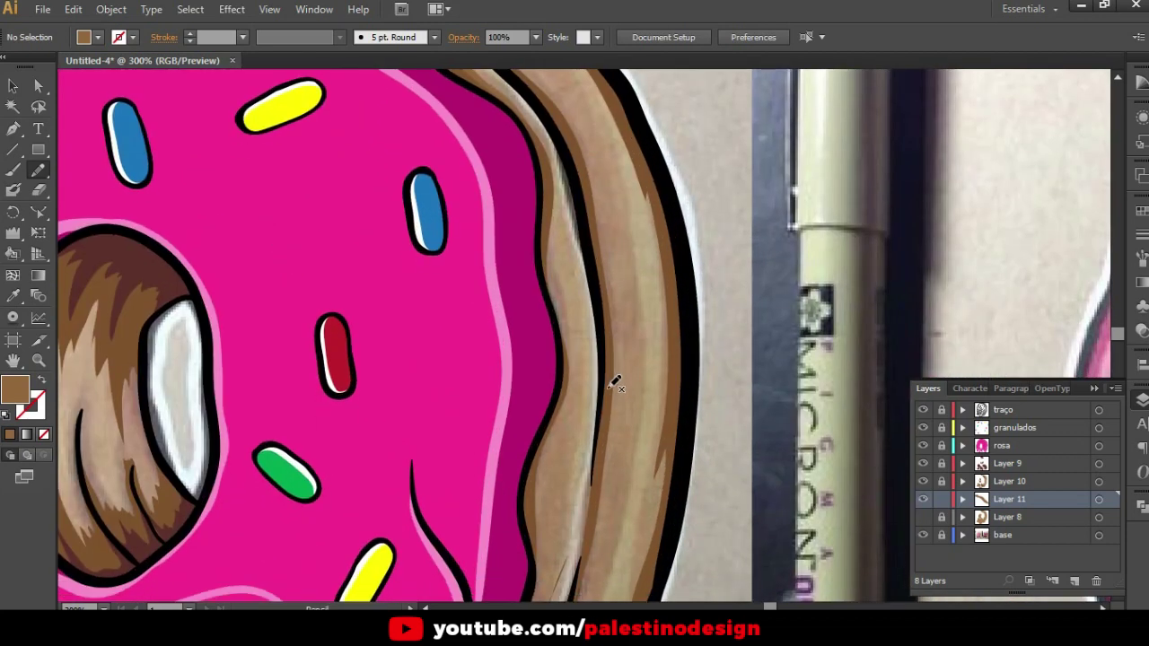
left_click_drag(549, 153, 566, 271)
mouse_move(568, 430)
left_mouse_down()
mouse_move(525, 558)
mouse_move(522, 178)
left_mouse_up()
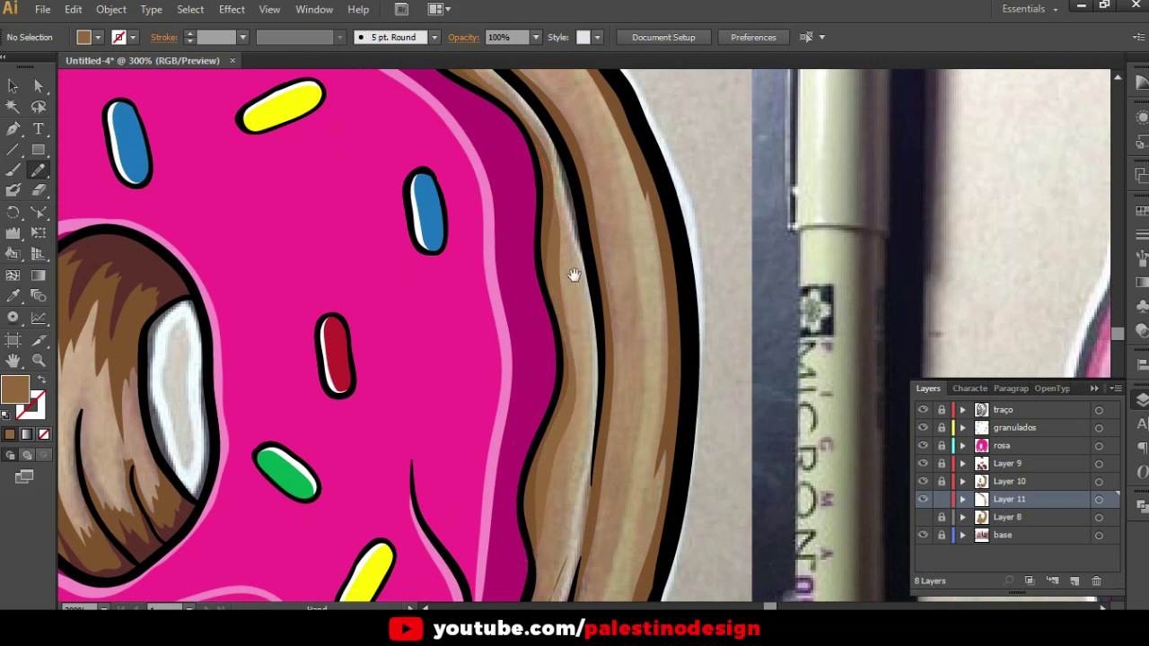
scroll(566, 269, "down", 3)
scroll(554, 260, "down", 2)
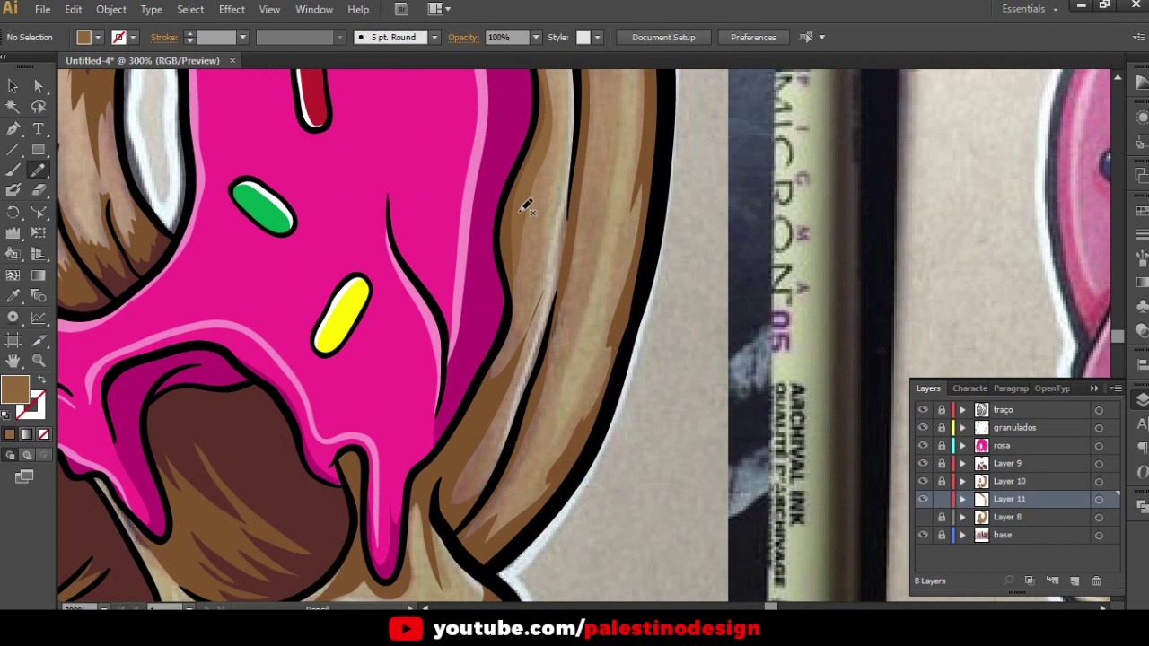
mouse_move(556, 222)
left_mouse_down()
mouse_move(559, 267)
mouse_move(520, 392)
mouse_move(485, 458)
mouse_move(498, 475)
mouse_move(475, 510)
mouse_move(442, 485)
mouse_move(502, 211)
left_mouse_up()
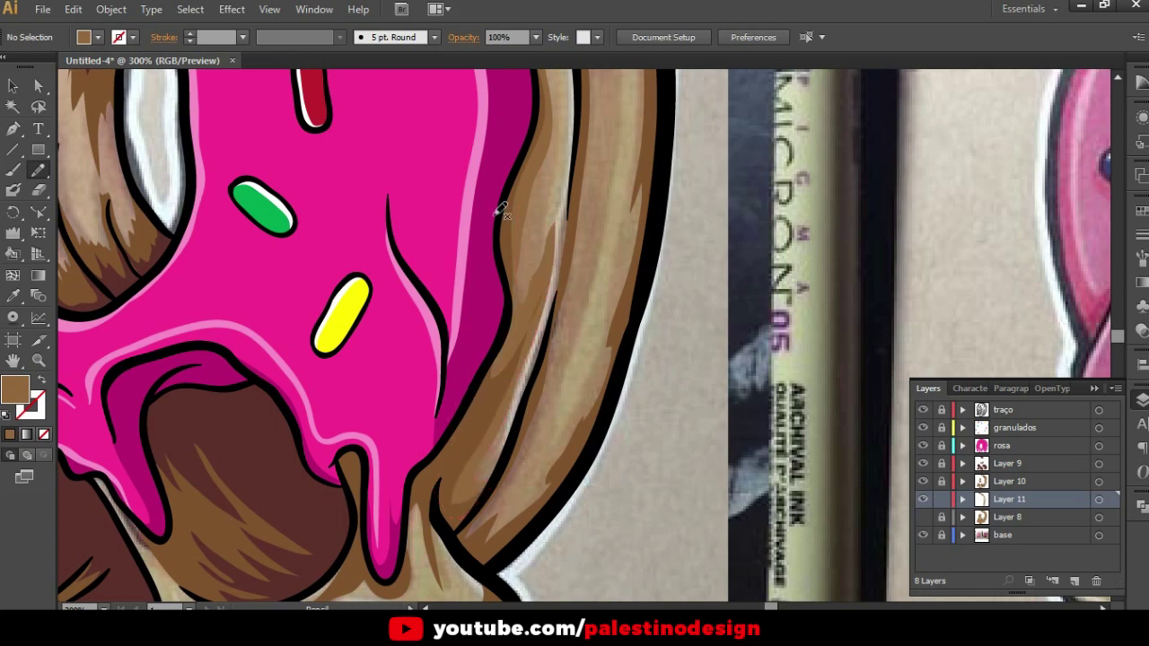
Draw a closed tan highlight shape along the dough's top edge
scroll(578, 375, "up", 2)
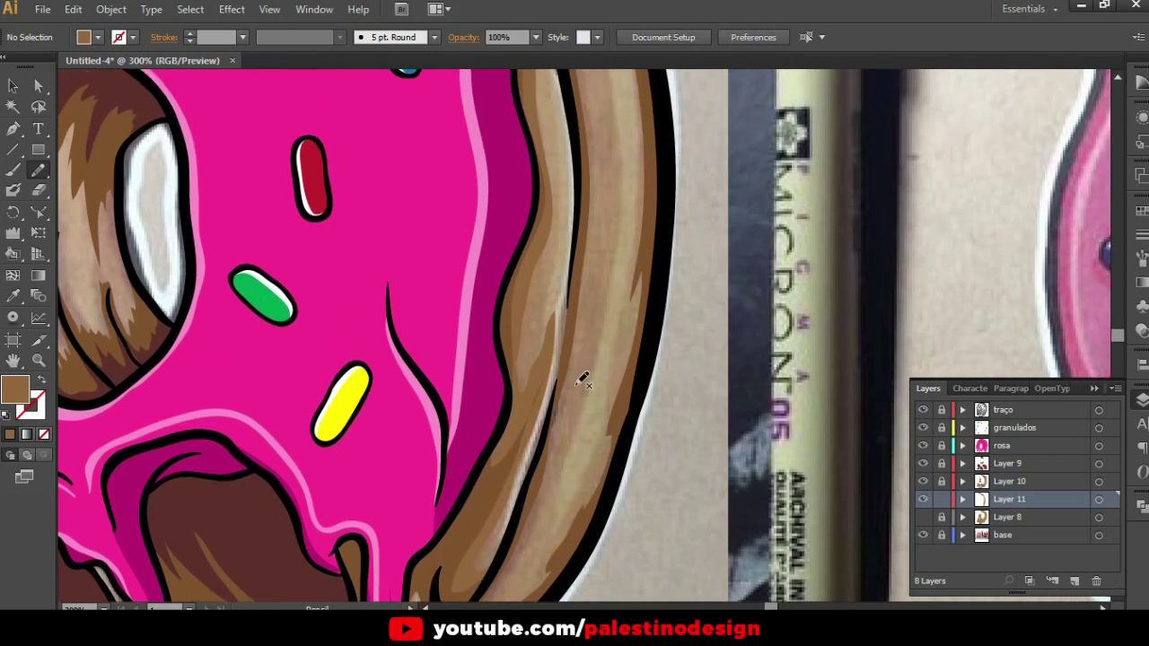
scroll(556, 340, "up", 2)
scroll(556, 332, "down", 1)
scroll(565, 337, "down", 1)
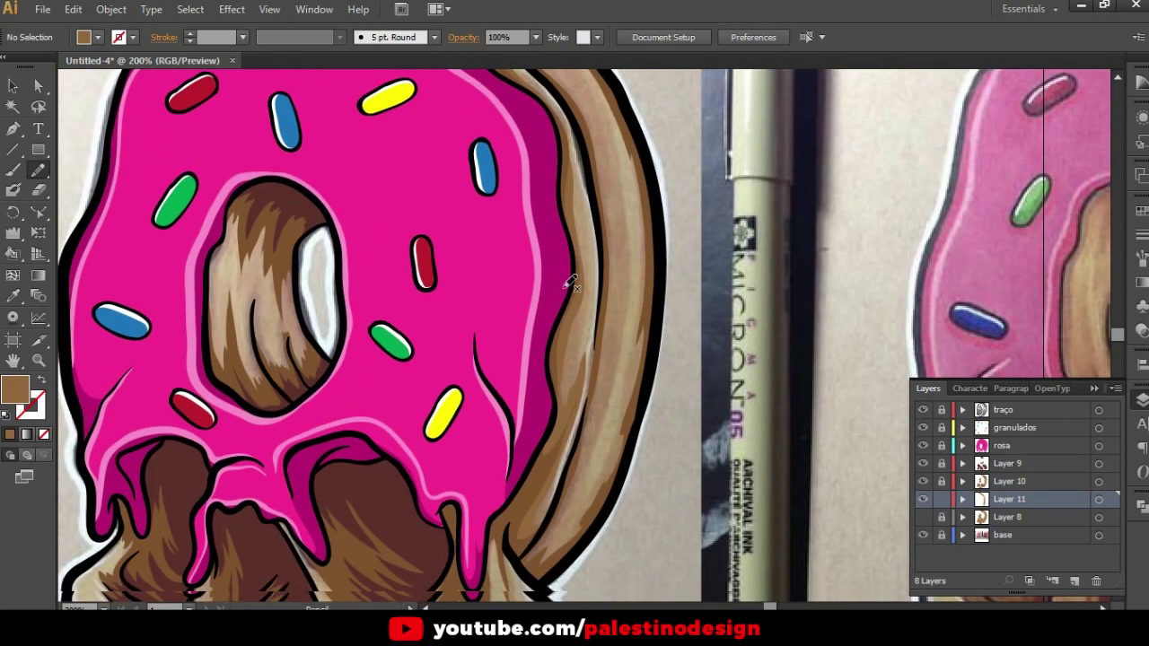
left_click_drag(545, 250, 581, 374)
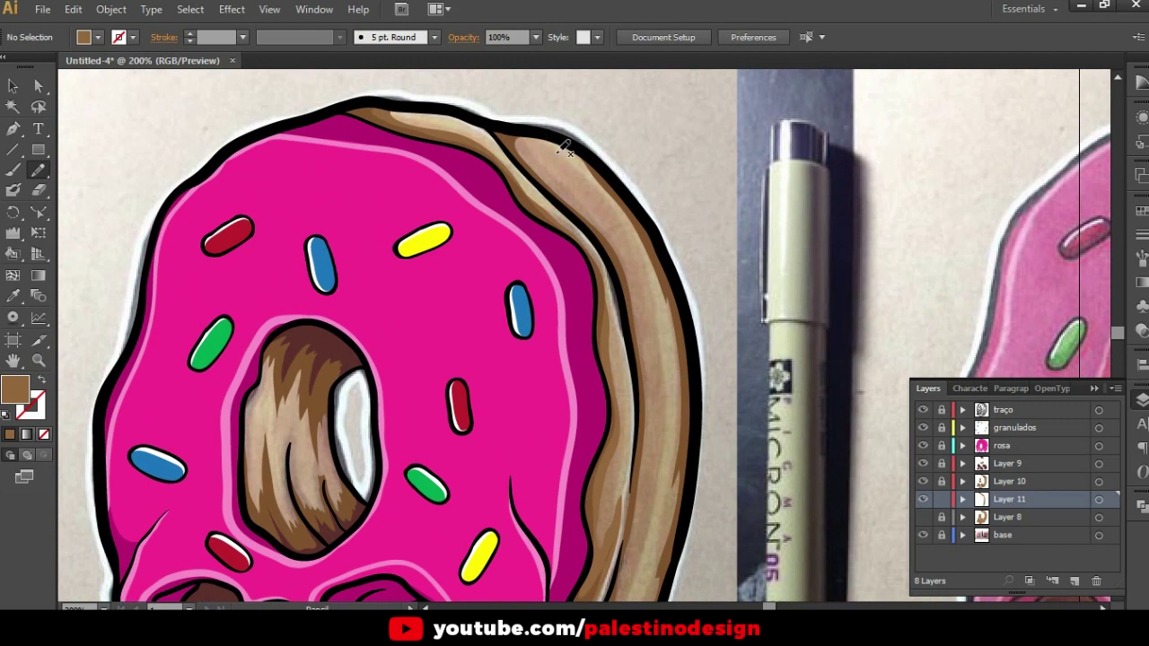
left_click_drag(541, 155, 628, 232)
left_click_drag(665, 378, 663, 452)
mouse_move(651, 508)
left_mouse_down()
mouse_move(628, 325)
mouse_move(513, 143)
mouse_move(546, 131)
left_mouse_up()
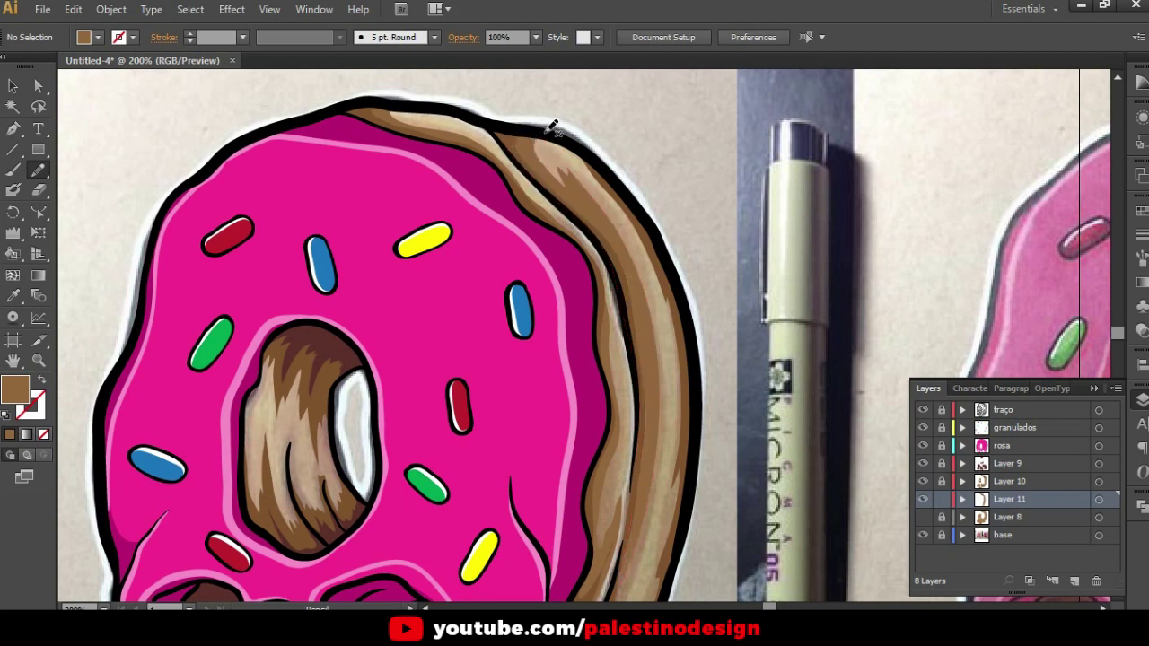
Extend the highlight outline up and down the donut's outer right dough edge
left_click_drag(717, 384, 672, 266)
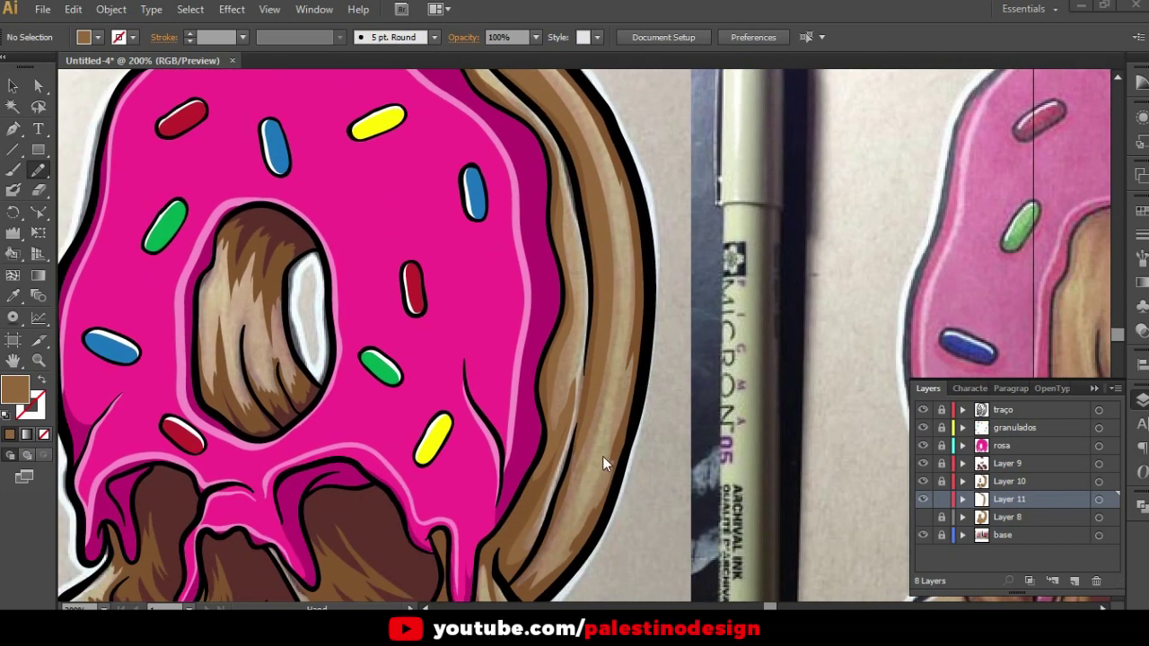
key("alt+Tab")
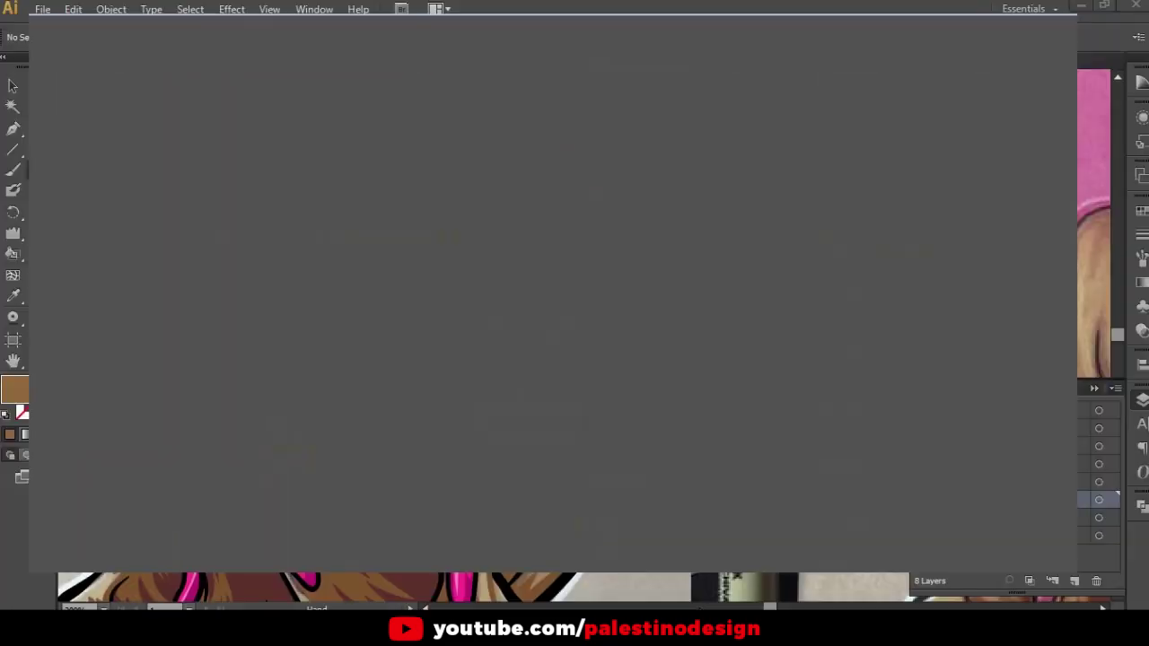
left_click_drag(599, 410, 594, 357)
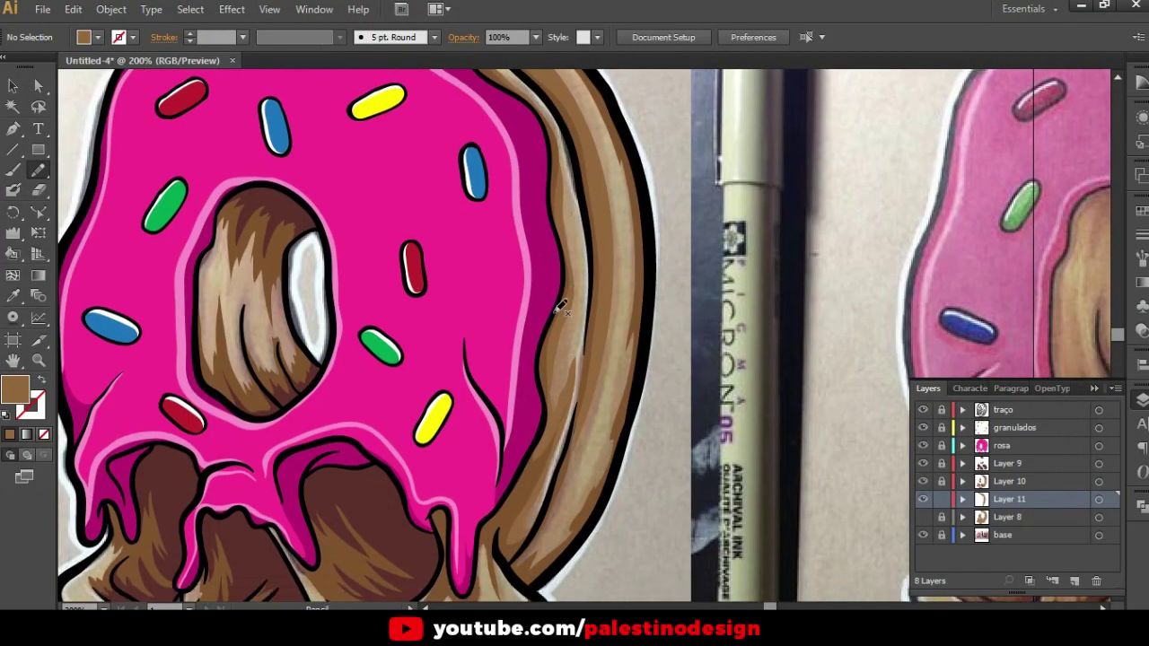
scroll(651, 402, "up", 1)
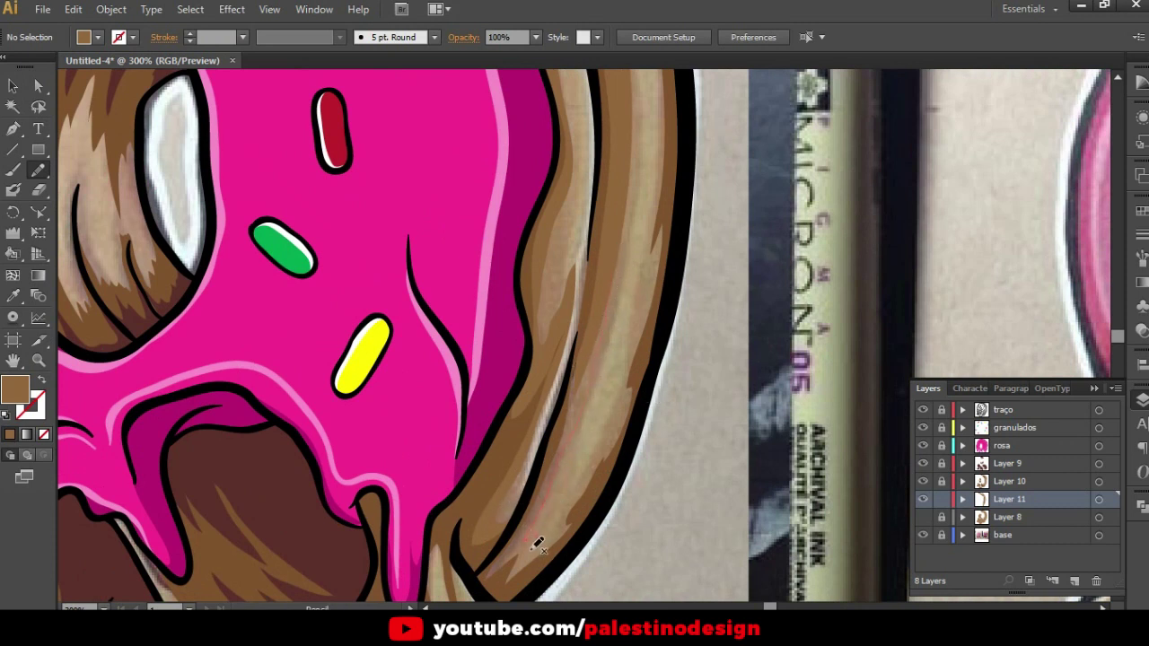
left_click_drag(563, 509, 620, 397)
left_click_drag(675, 194, 666, 323)
mouse_move(635, 435)
left_mouse_down()
mouse_move(584, 525)
mouse_move(545, 565)
mouse_move(504, 588)
mouse_move(475, 574)
mouse_move(537, 489)
mouse_move(620, 232)
left_mouse_up()
Add another highlight shape at the top-right dough edge, then recenter the donut skull
mouse_move(632, 159)
left_mouse_down()
mouse_move(687, 261)
mouse_move(692, 315)
mouse_move(661, 310)
mouse_move(672, 318)
left_mouse_up()
left_click_drag(577, 136, 612, 177)
mouse_move(740, 411)
left_mouse_down()
mouse_move(774, 538)
mouse_move(769, 422)
mouse_move(738, 323)
mouse_move(687, 225)
mouse_move(581, 126)
left_mouse_up()
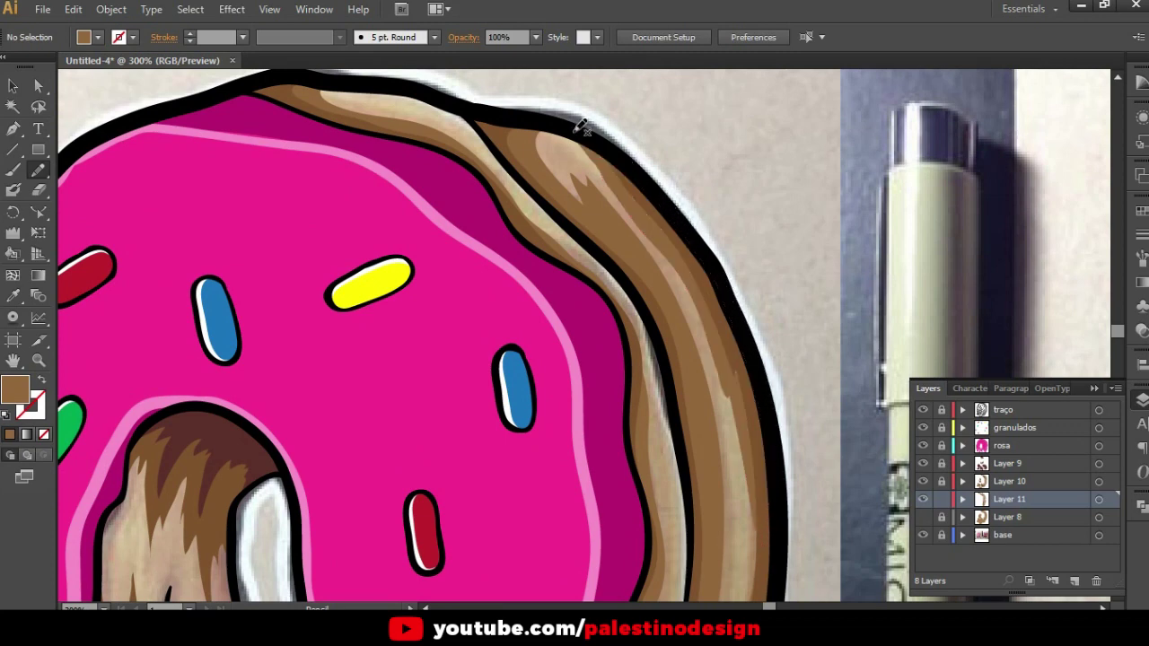
key("ctrl+minus")
key("ctrl+minus")
key("ctrl+minus")
key("ctrl+plus")
mouse_move(614, 393)
left_mouse_down()
mouse_move(614, 342)
mouse_move(679, 256)
left_mouse_up()
scroll(504, 432, "up", 2)
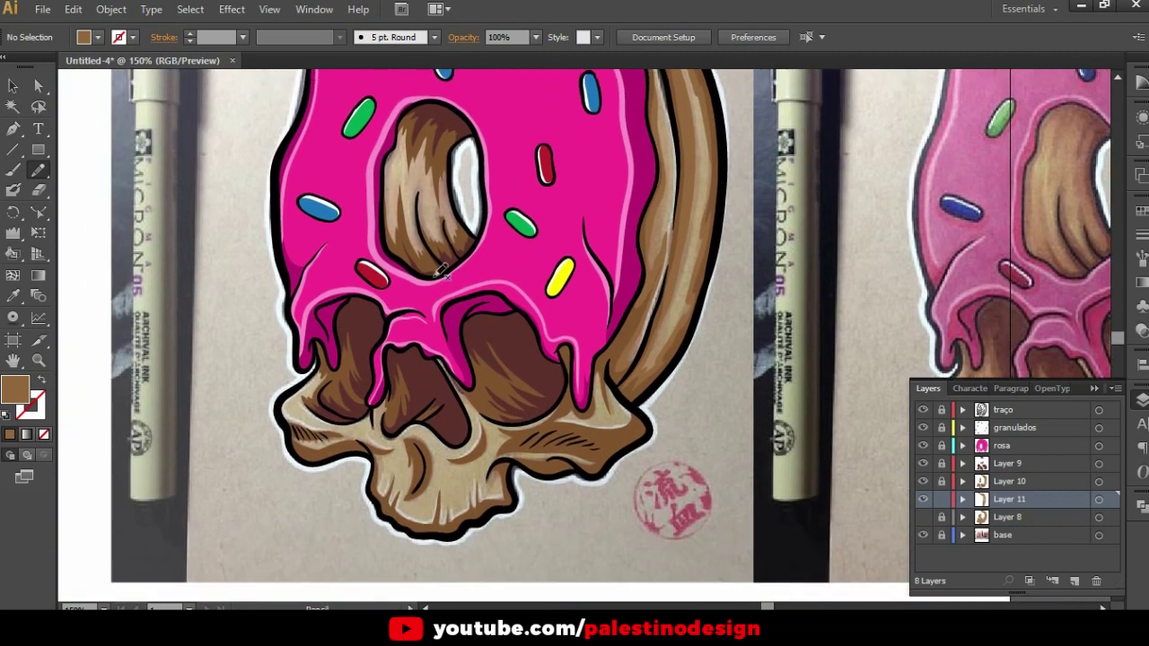
Trace a closed highlight loop along the dough's left side inside the donut hole
scroll(484, 359, "up", 2)
scroll(393, 182, "up", 2, "alt")
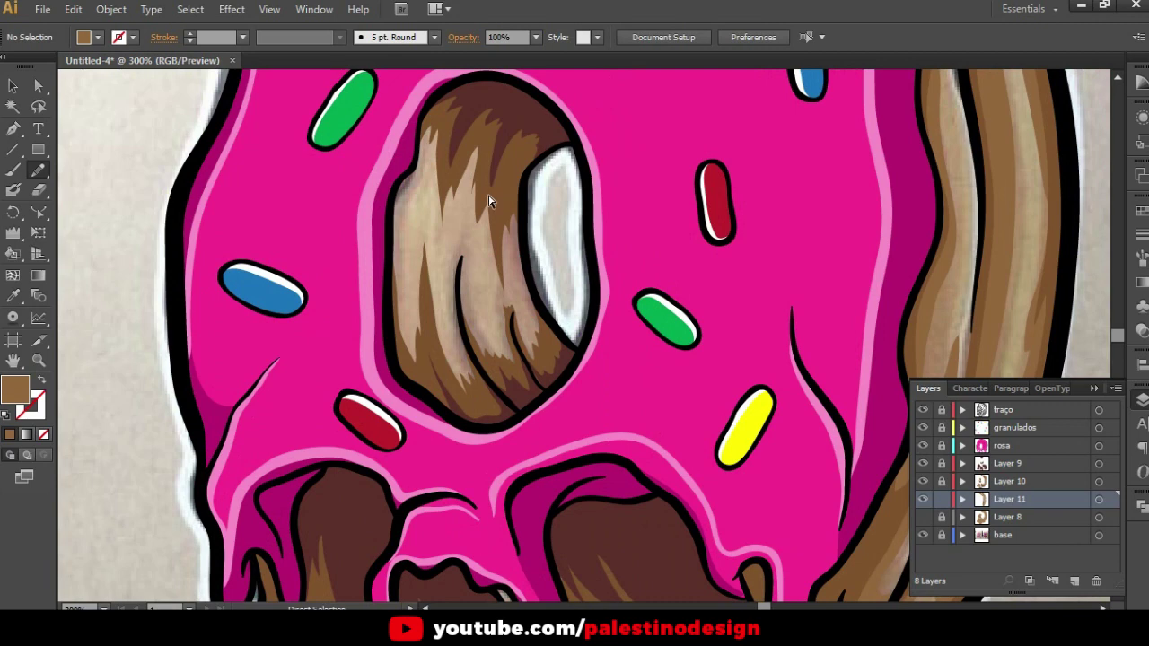
scroll(467, 178, "up", 1, "alt")
left_click_drag(403, 115, 361, 240)
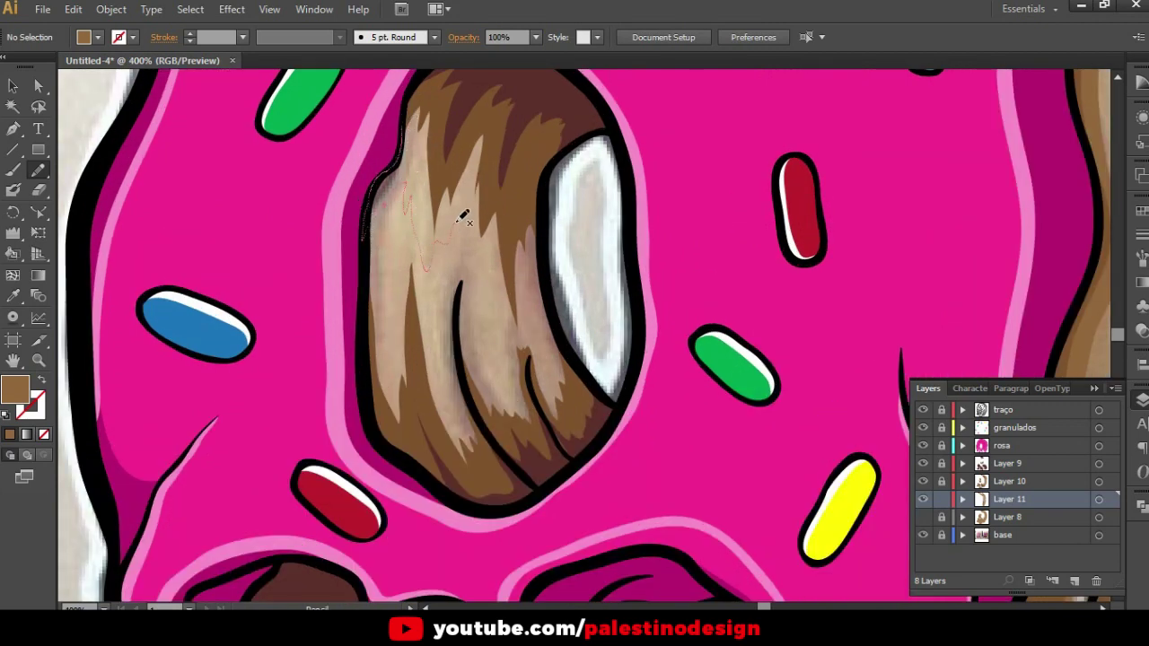
left_click_drag(522, 334, 544, 353)
mouse_move(548, 418)
left_mouse_down()
mouse_move(582, 380)
mouse_move(521, 128)
mouse_move(449, 77)
mouse_move(405, 130)
left_mouse_up()
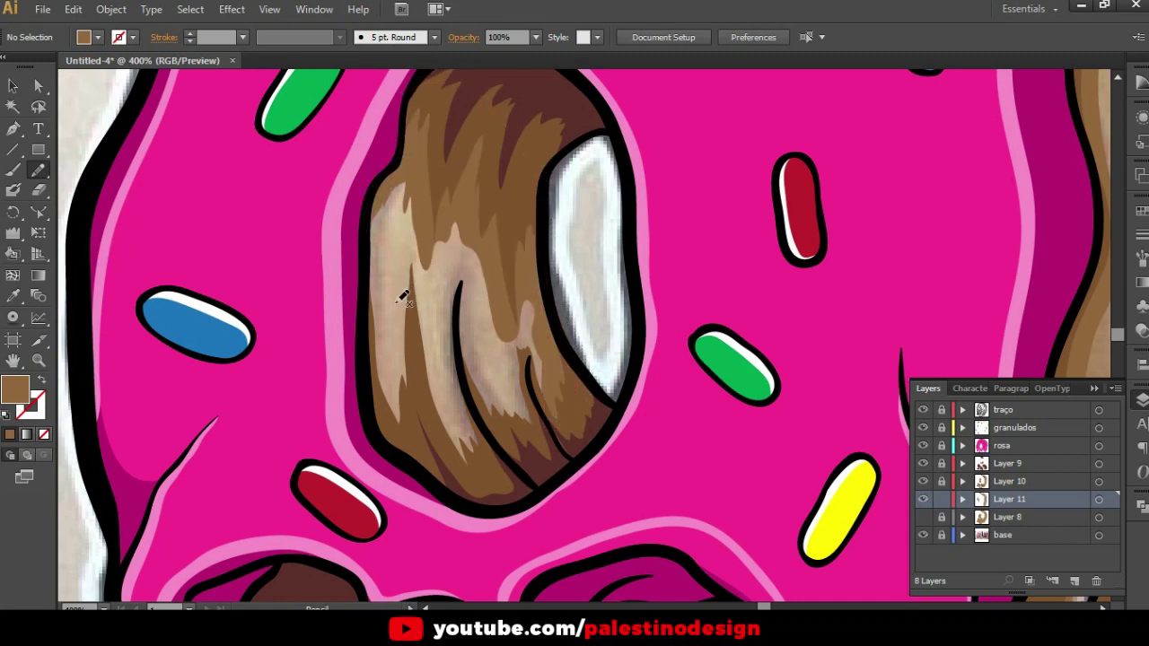
left_click_drag(404, 283, 417, 275)
mouse_move(493, 382)
left_mouse_down()
mouse_move(535, 398)
mouse_move(467, 469)
mouse_move(380, 418)
mouse_move(366, 359)
mouse_move(385, 276)
left_mouse_up()
Zoom and pan over the skull, then zoom out to see the whole artboard
key("ctrl+minus")
left_click_drag(487, 366, 511, 274)
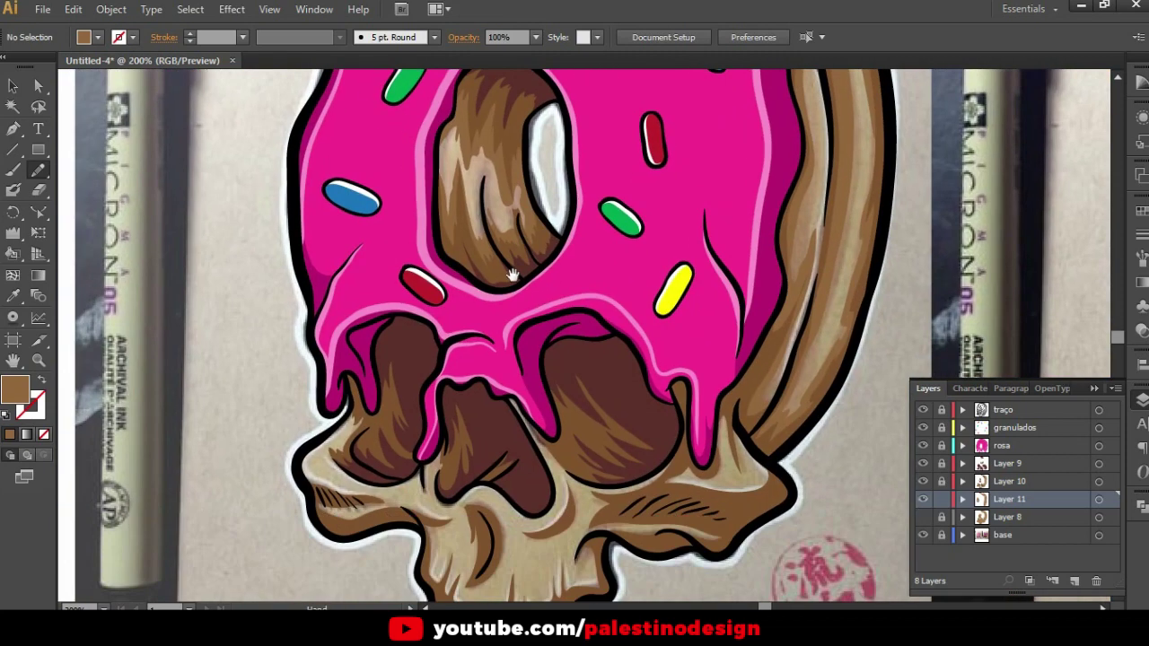
left_click_drag(484, 492, 503, 382)
key("ctrl+plus")
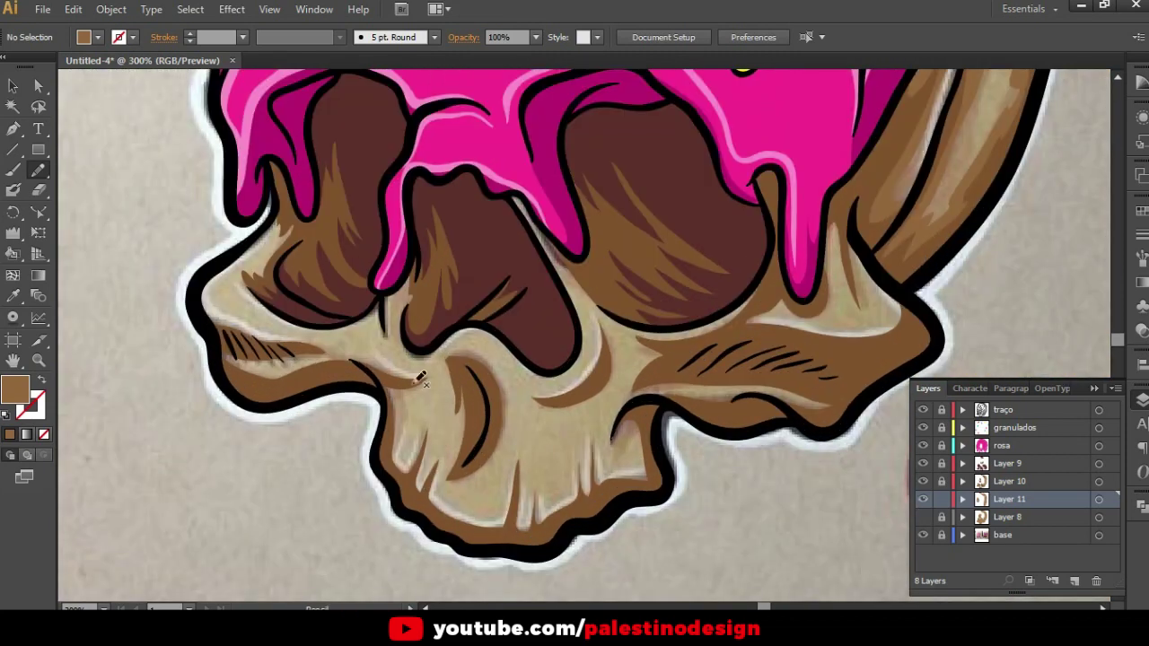
left_click_drag(371, 353, 581, 352)
key("ctrl+minus")
left_click_drag(780, 297, 660, 355)
key("ctrl+minus")
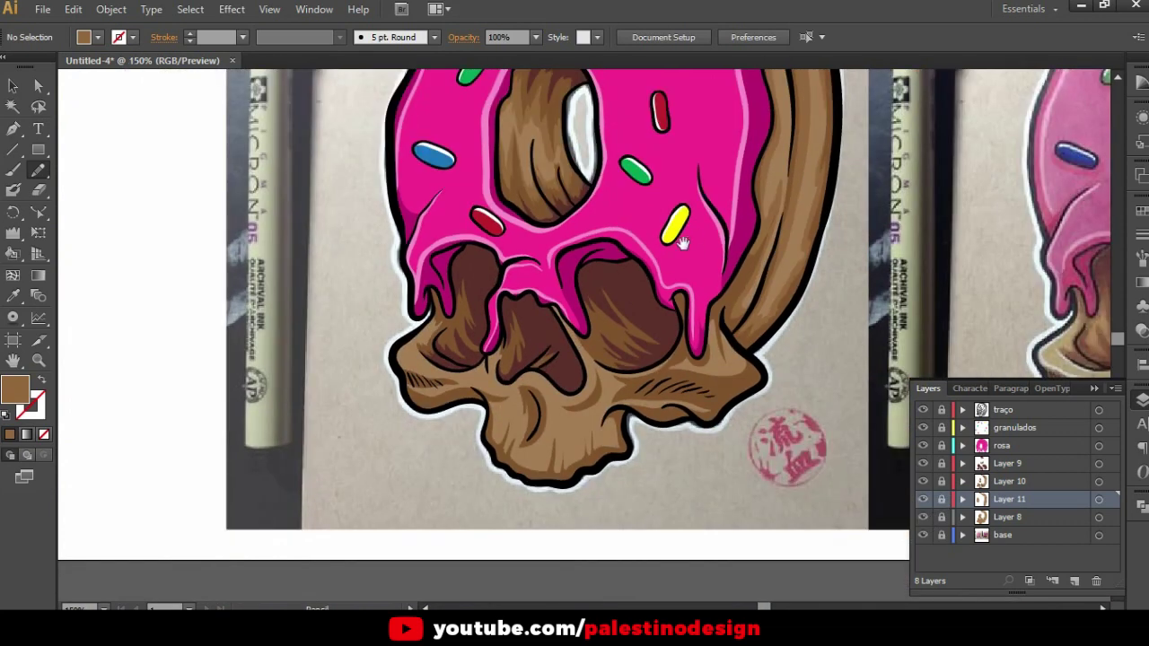
key("ctrl+minus")
scroll(574, 341, "right", 2)
scroll(574, 341, "down", 1)
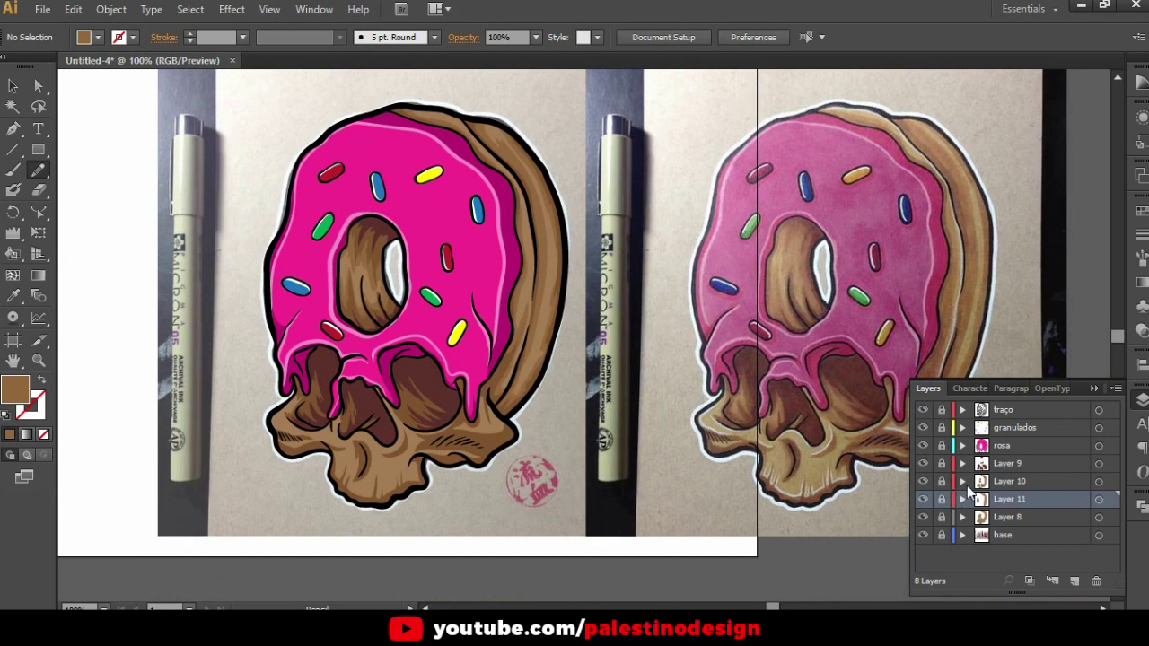
Add a new layer above Layer 9, sample the light beige, and hide Layers 9–11
left_click(1014, 463)
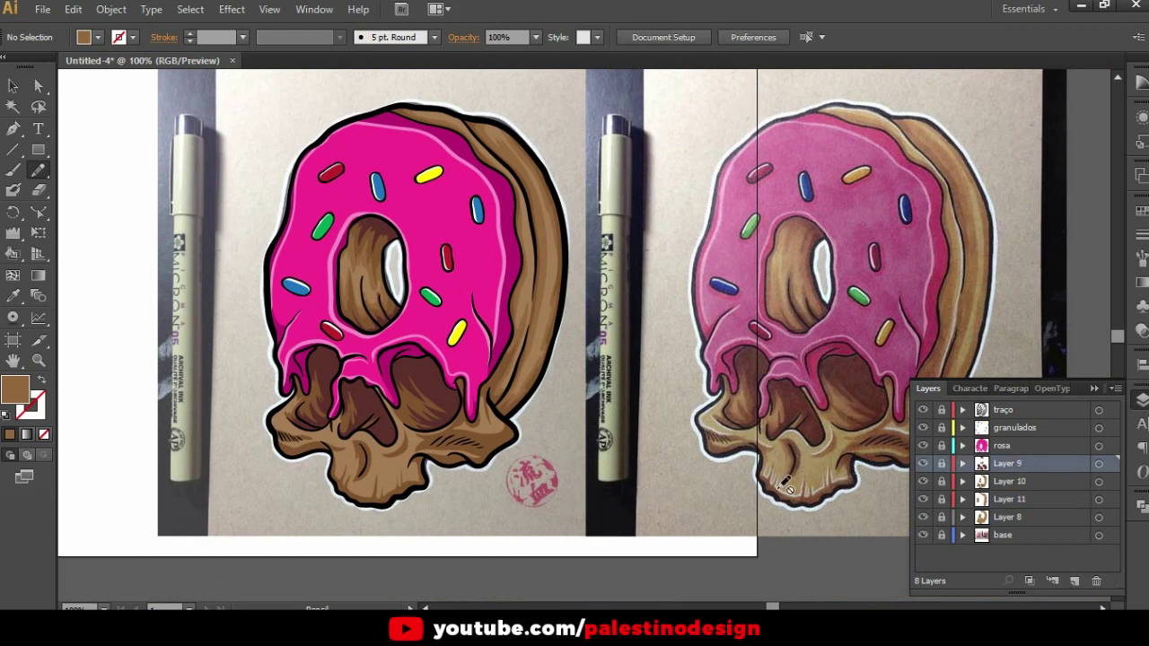
left_click(1073, 580)
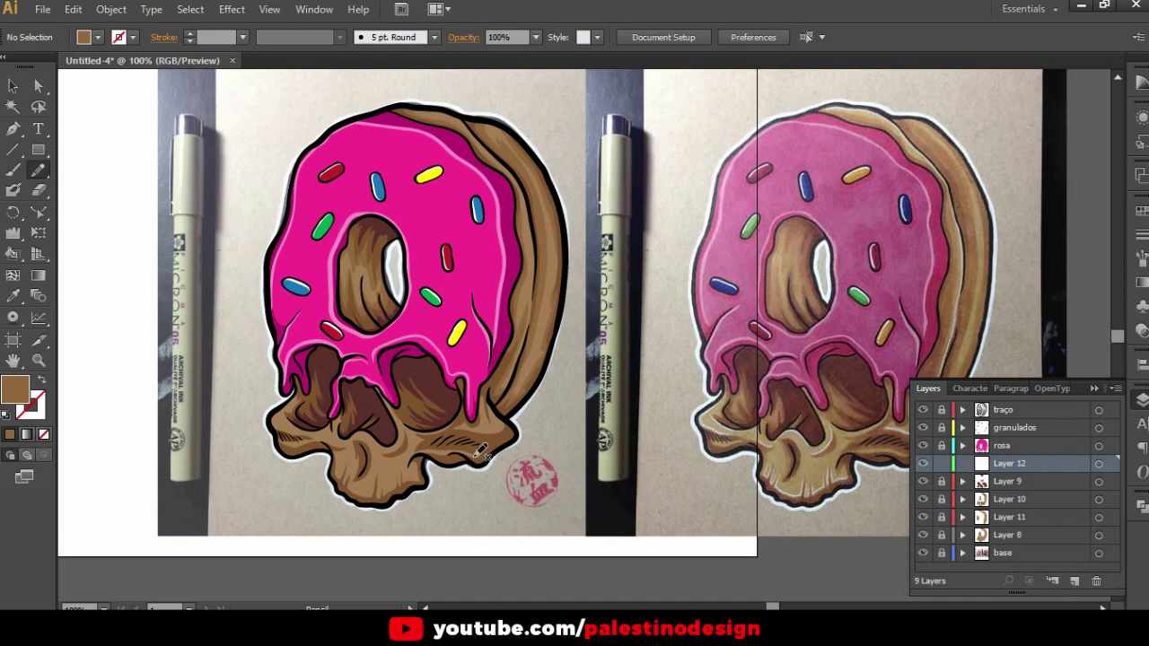
scroll(482, 451, "up", 1)
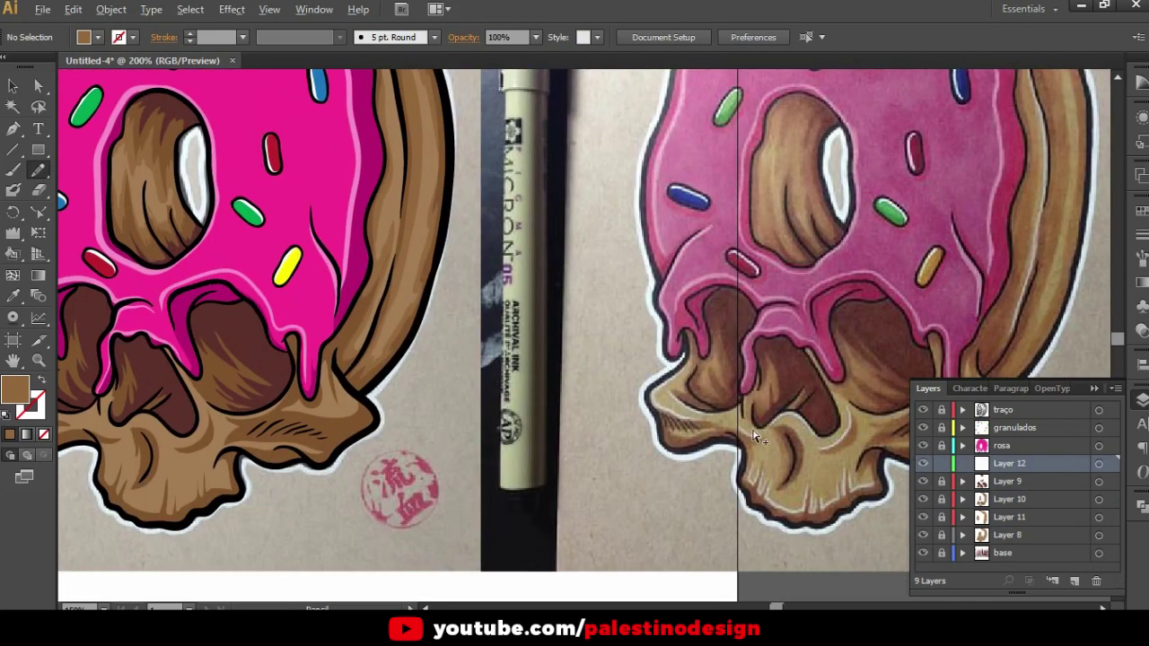
scroll(778, 437, "up", 3)
left_click(619, 388)
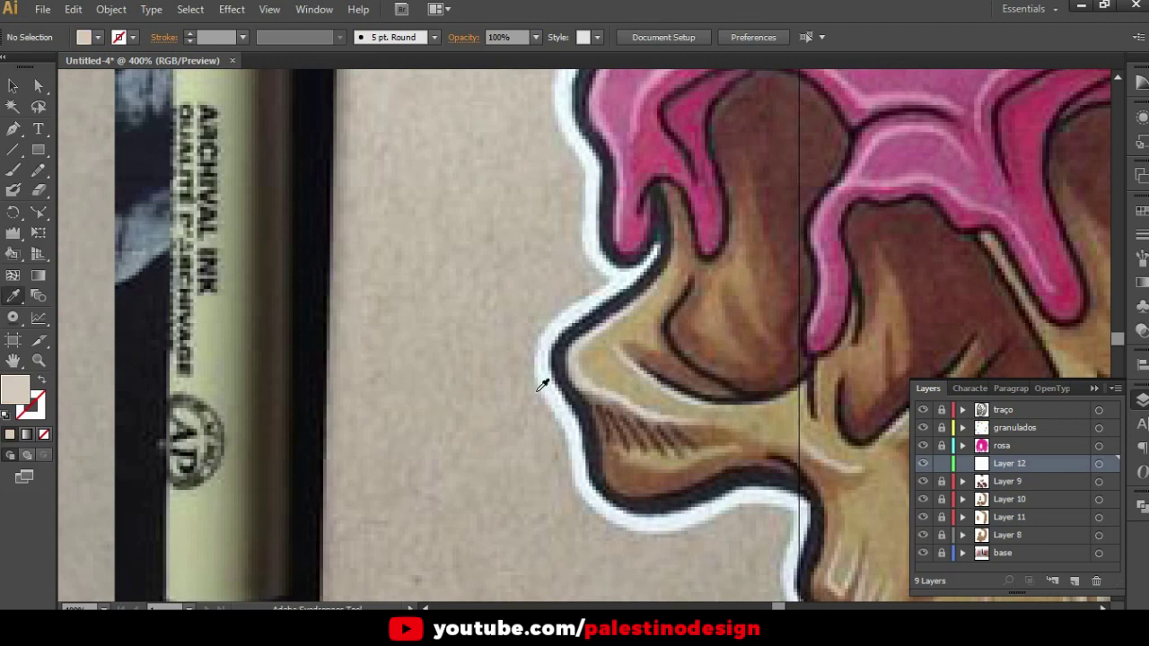
mouse_move(602, 385)
left_mouse_down()
mouse_move(552, 391)
mouse_move(768, 306)
left_mouse_up()
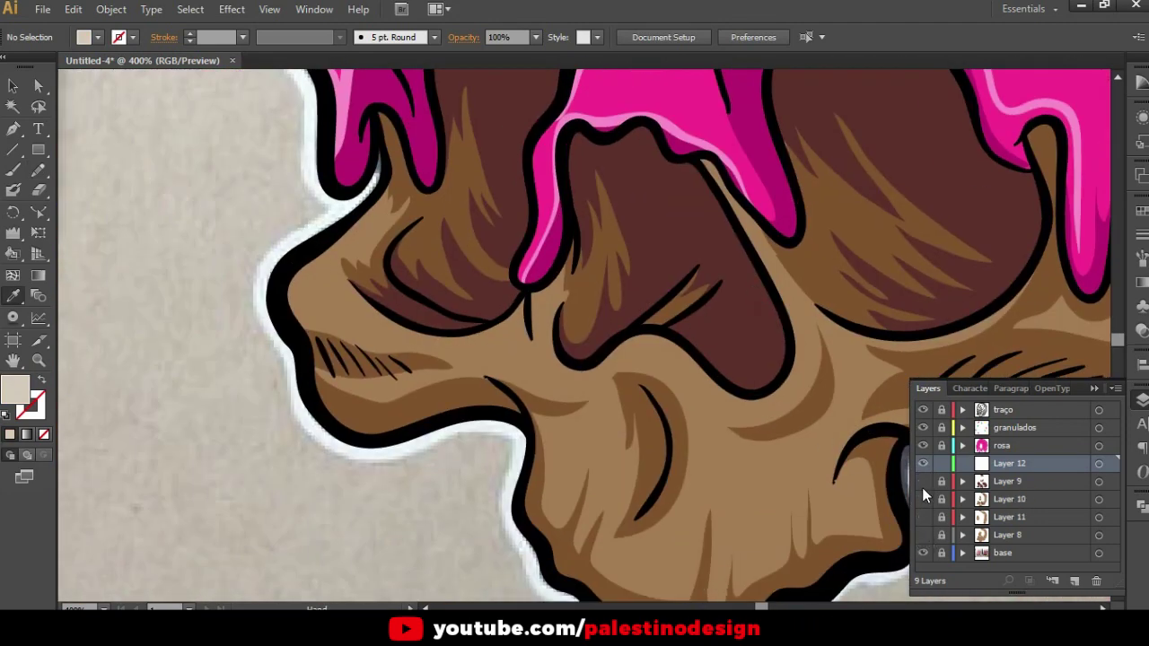
left_click_drag(921, 485, 923, 518)
Paint light beige brush strokes along the nose outline, cheek and nose crease
key("b")
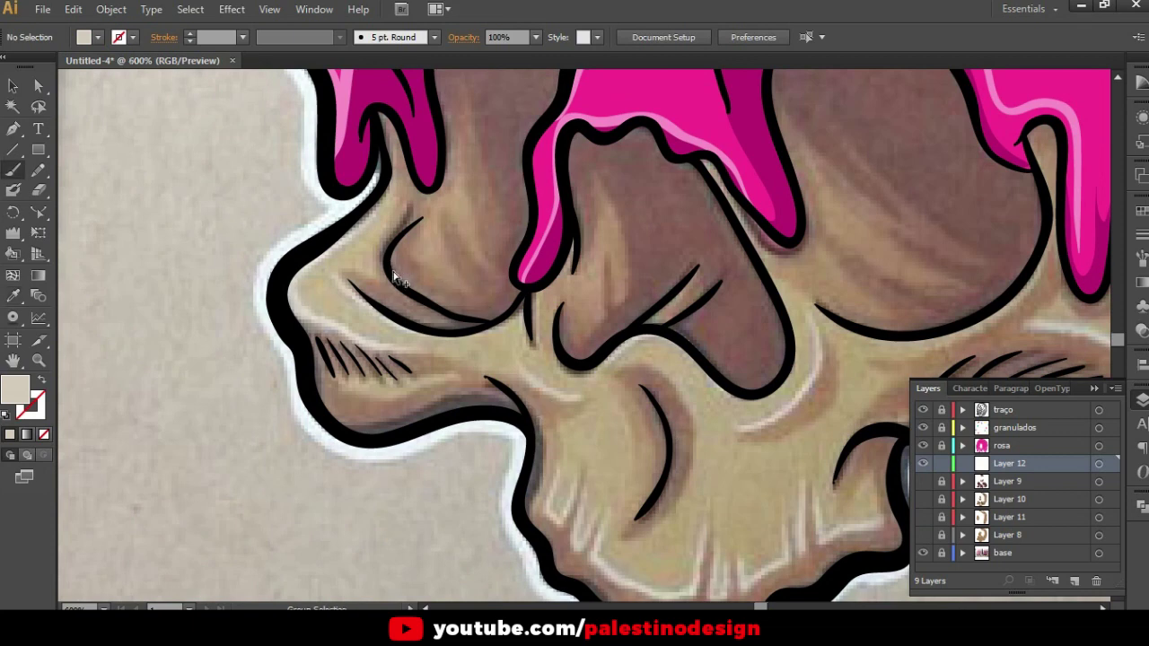
scroll(403, 269, "up", 1, "alt")
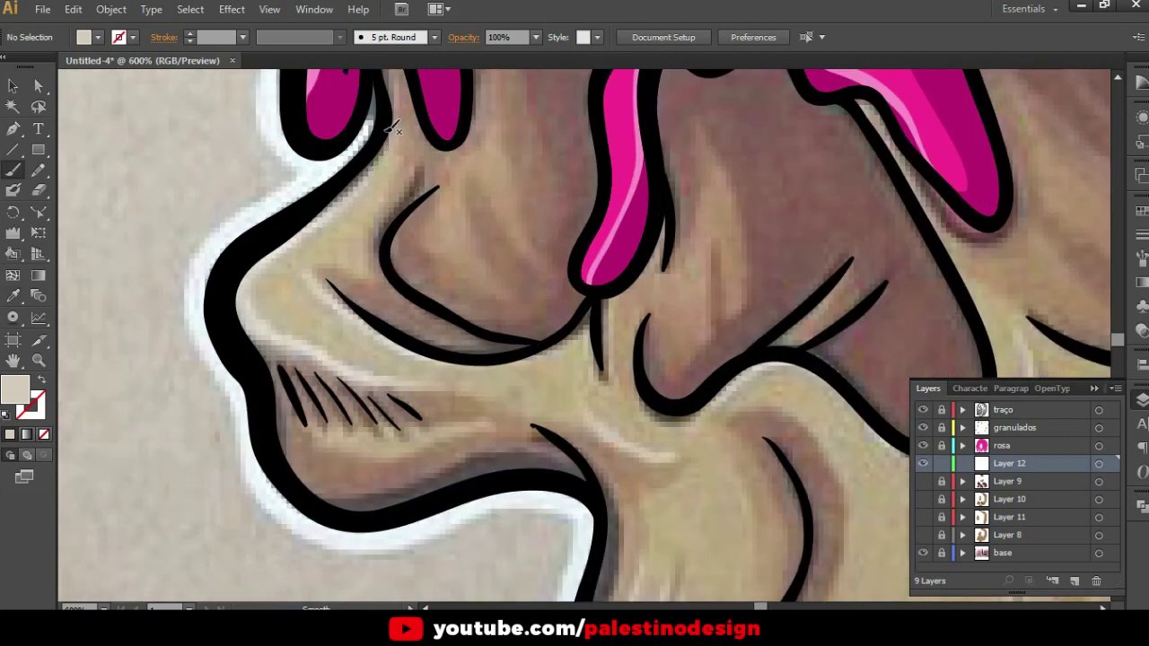
mouse_move(372, 157)
left_mouse_down()
mouse_move(278, 257)
mouse_move(401, 382)
mouse_move(440, 387)
left_mouse_up()
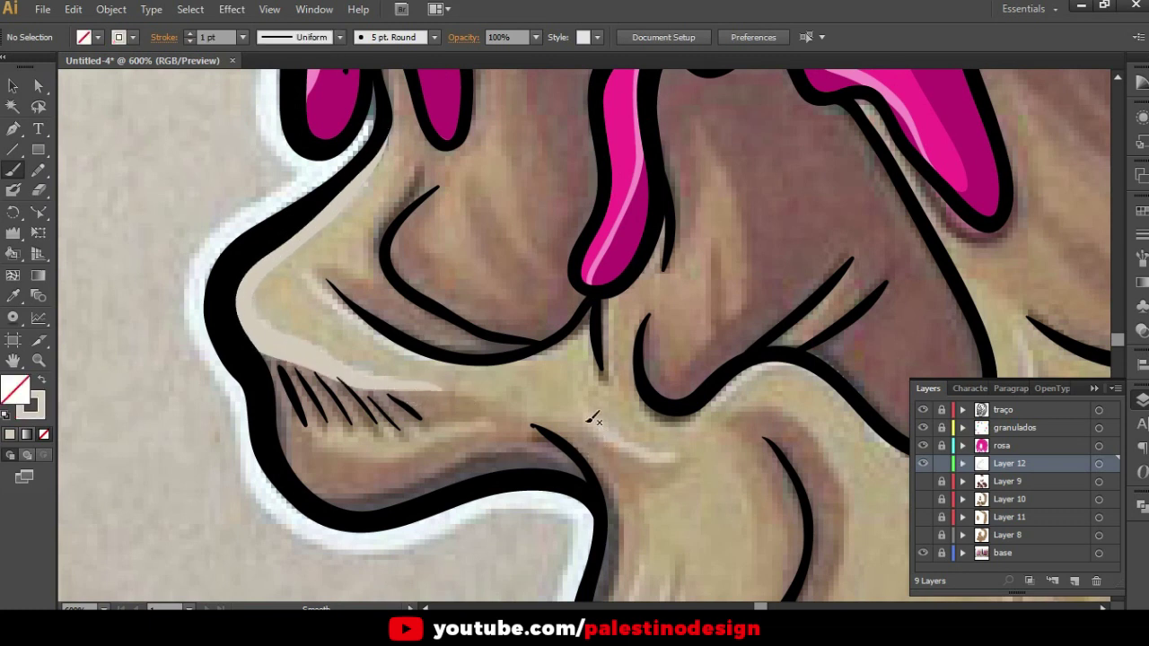
left_click_drag(595, 417, 684, 461)
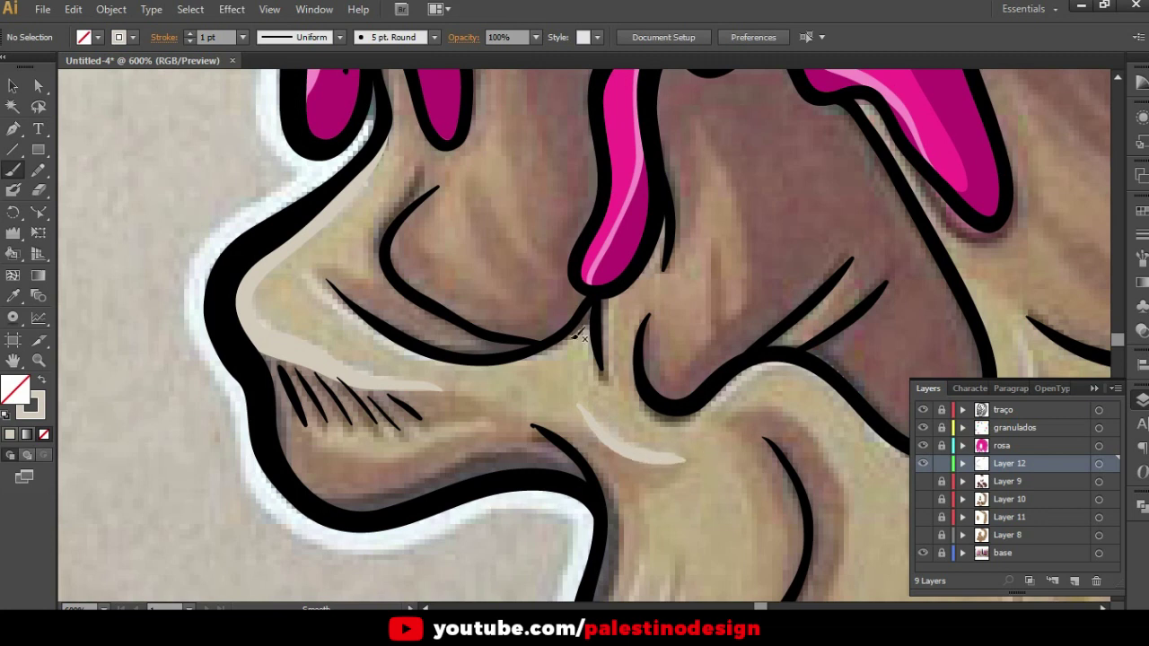
left_click_drag(329, 281, 359, 308)
left_click_drag(466, 361, 470, 360)
Paint light highlights across the muzzle, teeth and jaw, then zoom out
scroll(476, 288, "right", 5)
scroll(296, 214, "down", 3)
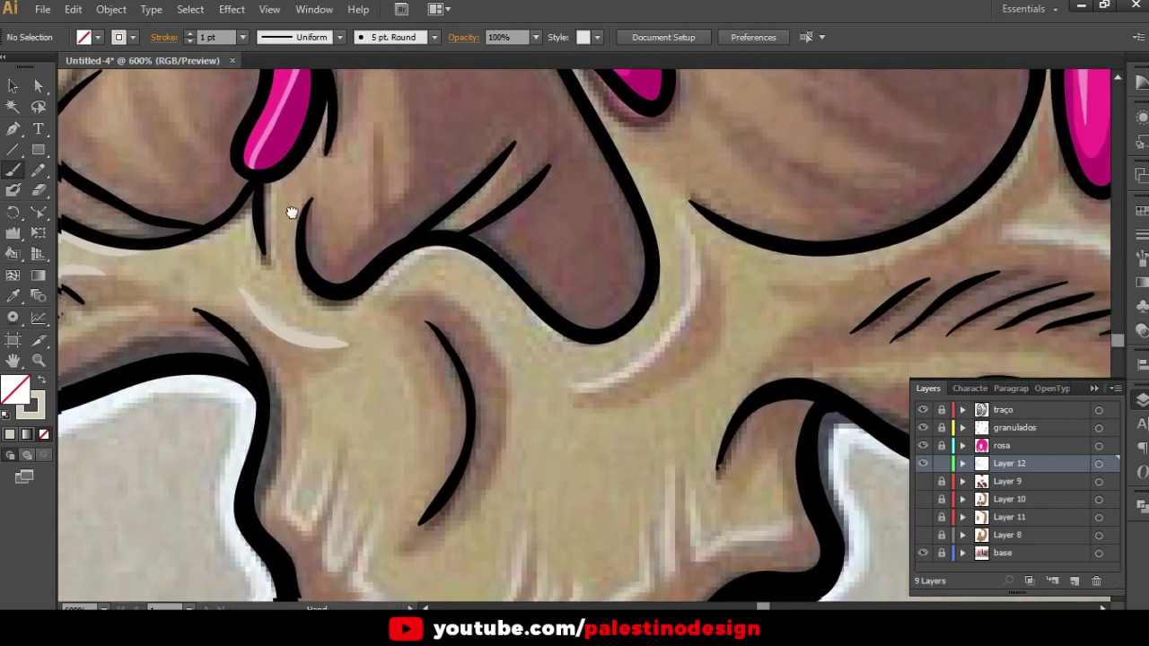
scroll(365, 297, "down", 3)
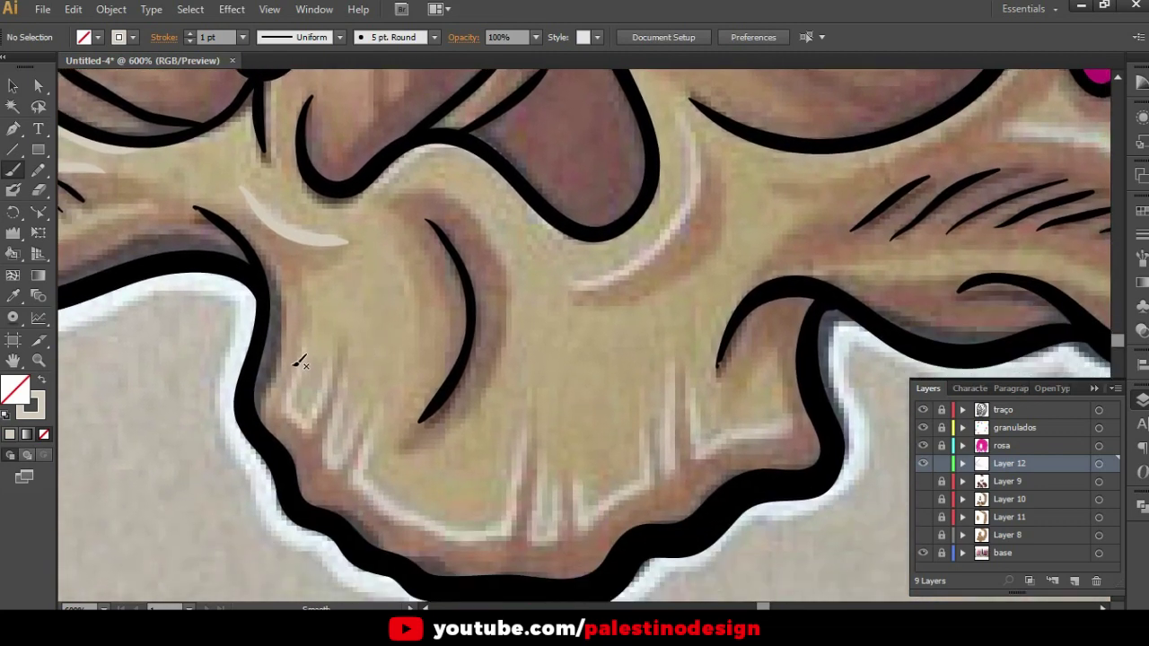
mouse_move(297, 408)
left_mouse_down()
mouse_move(321, 384)
mouse_move(337, 429)
mouse_move(369, 408)
left_mouse_up()
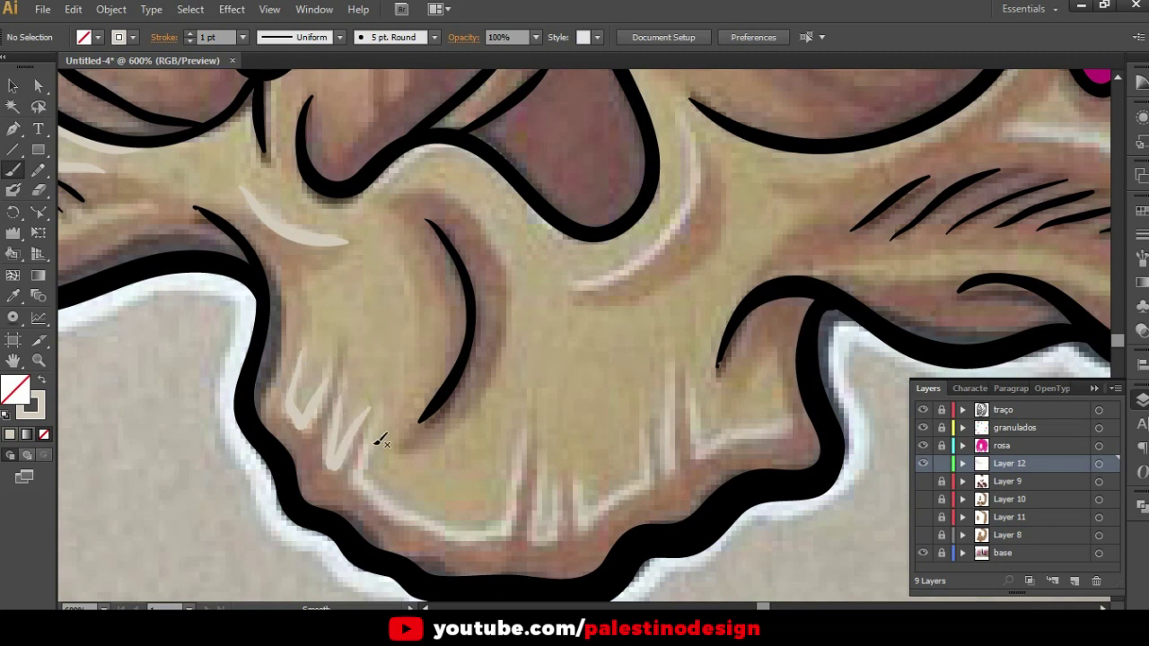
mouse_move(358, 484)
left_mouse_down()
mouse_move(469, 535)
mouse_move(533, 396)
left_mouse_up()
mouse_move(546, 467)
left_mouse_down()
mouse_move(542, 525)
mouse_move(558, 483)
left_mouse_up()
mouse_move(582, 522)
left_mouse_down()
mouse_move(628, 487)
mouse_move(669, 429)
left_mouse_up()
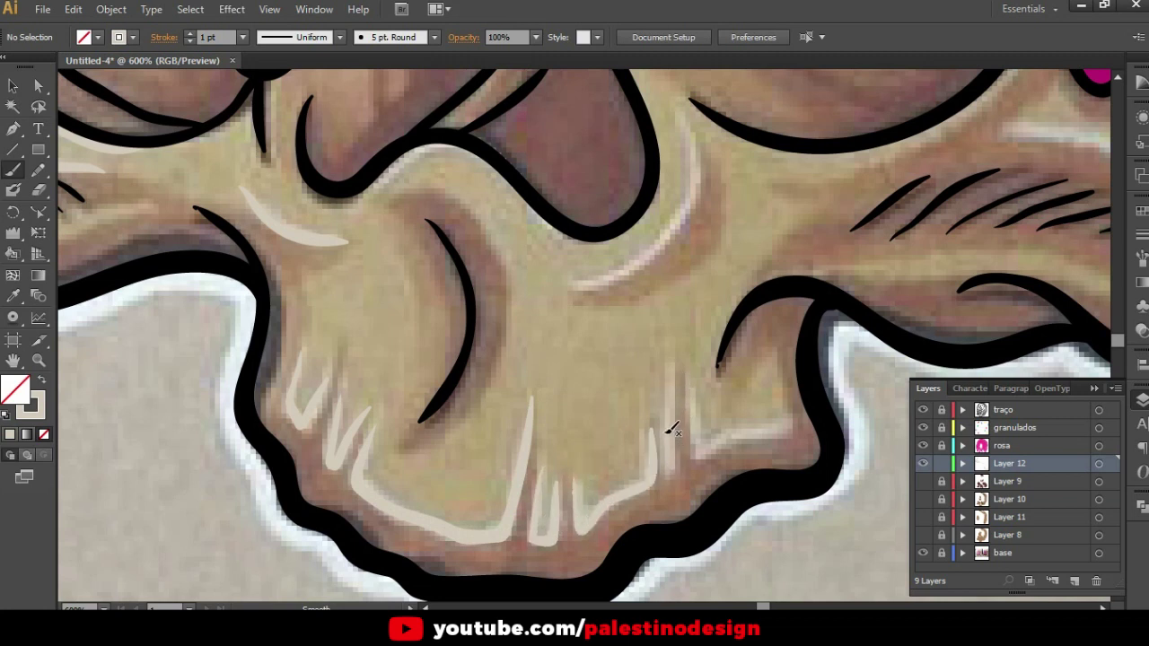
left_click_drag(675, 466, 667, 357)
mouse_move(692, 419)
left_mouse_down()
mouse_move(704, 453)
mouse_move(790, 414)
left_mouse_up()
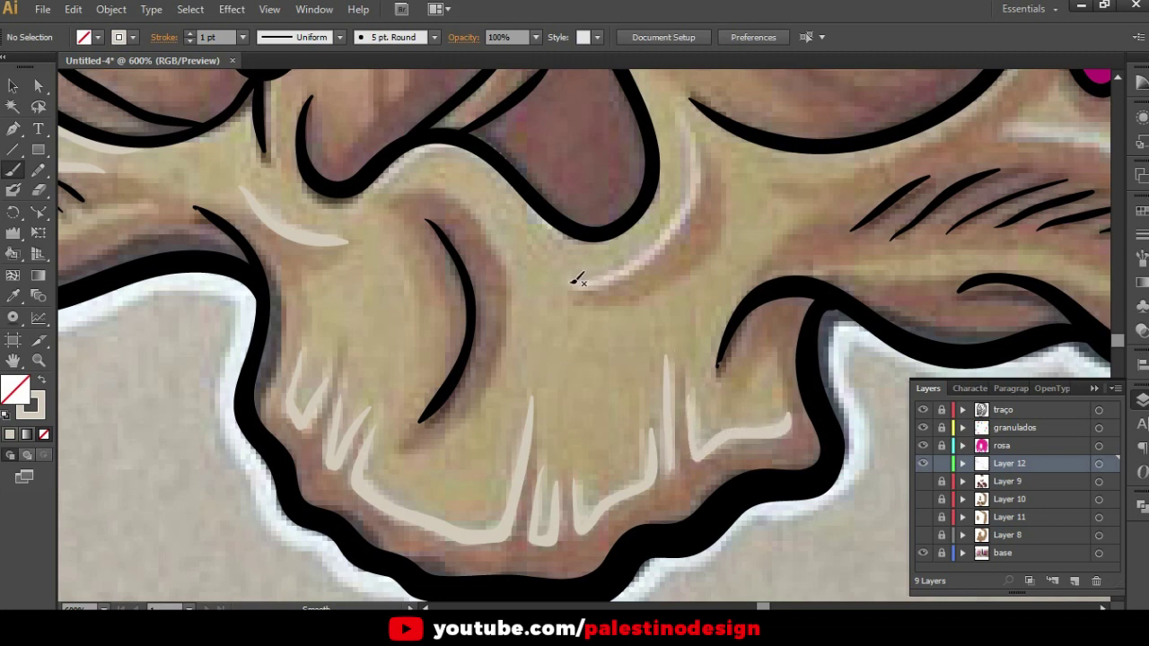
left_click_drag(697, 192, 687, 122)
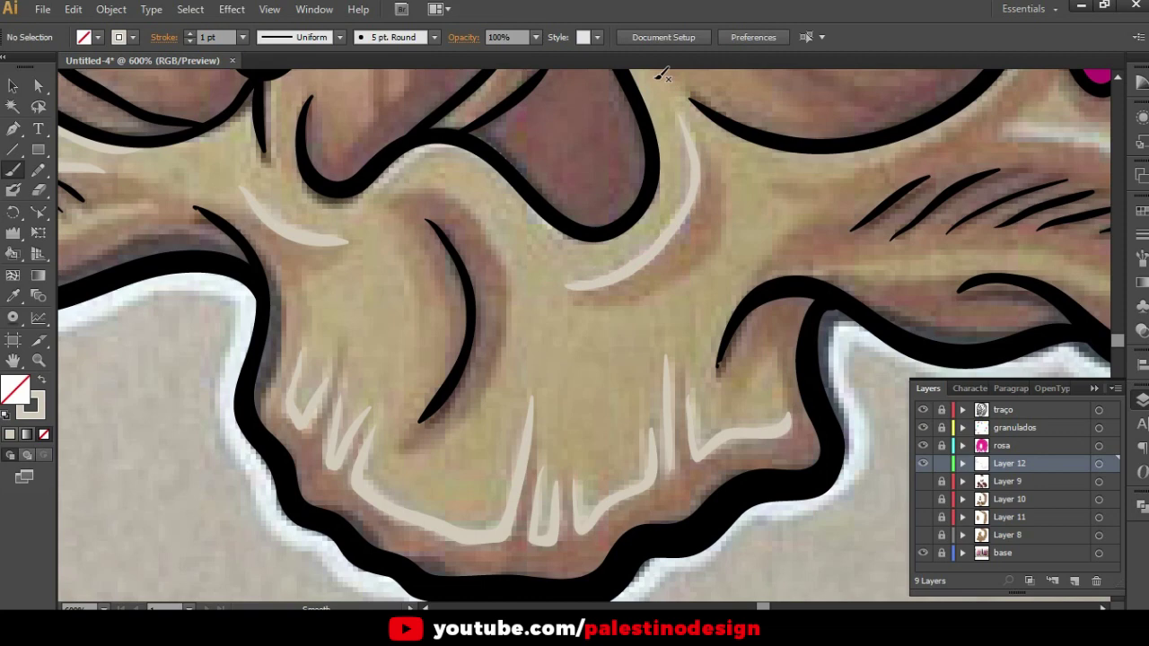
key("ctrl+minus")
scroll(726, 251, "up", 3)
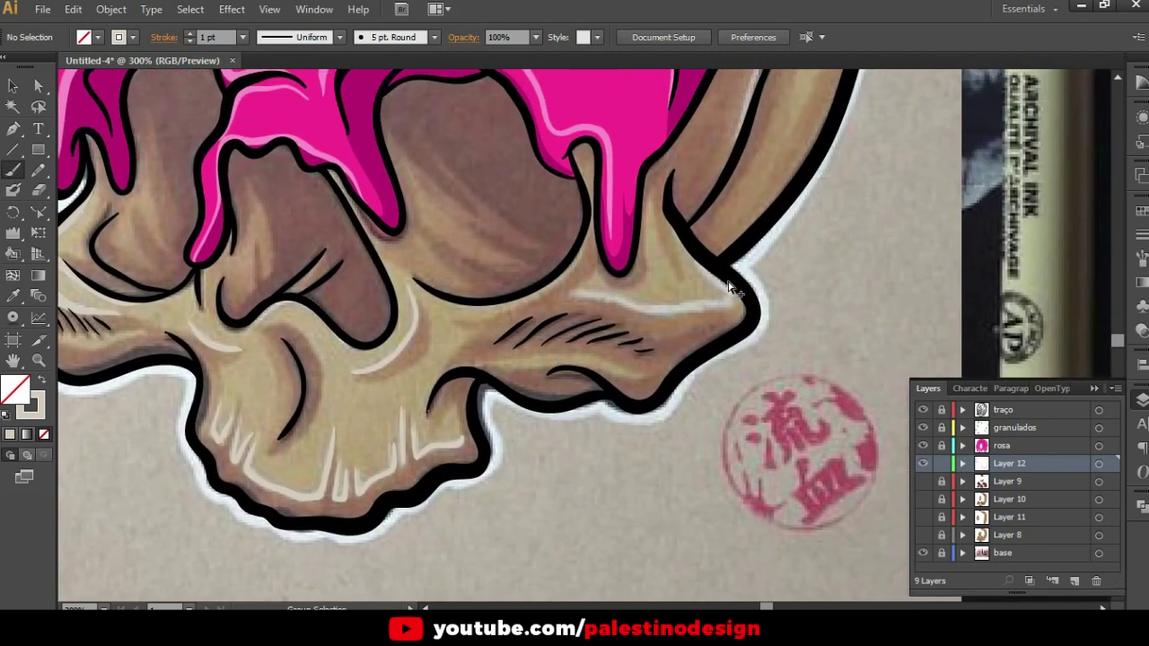
Paint a light highlight stroke along the skull's cheekbone
left_click_drag(550, 299, 709, 319)
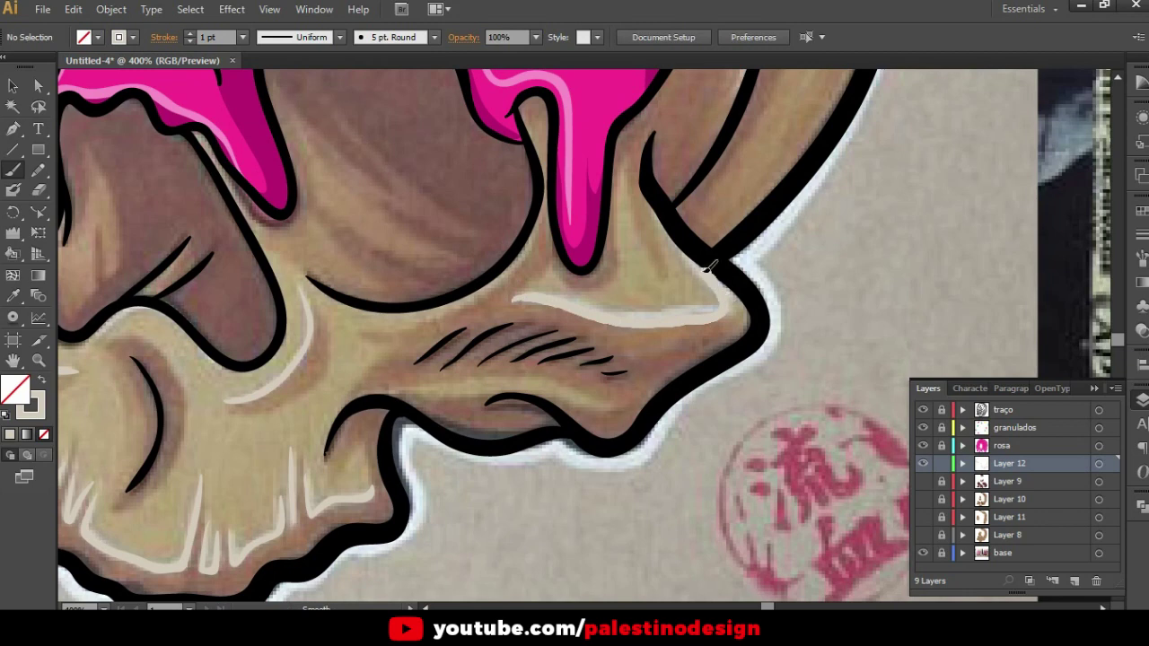
scroll(772, 278, "down", 2)
scroll(767, 269, "down", 2)
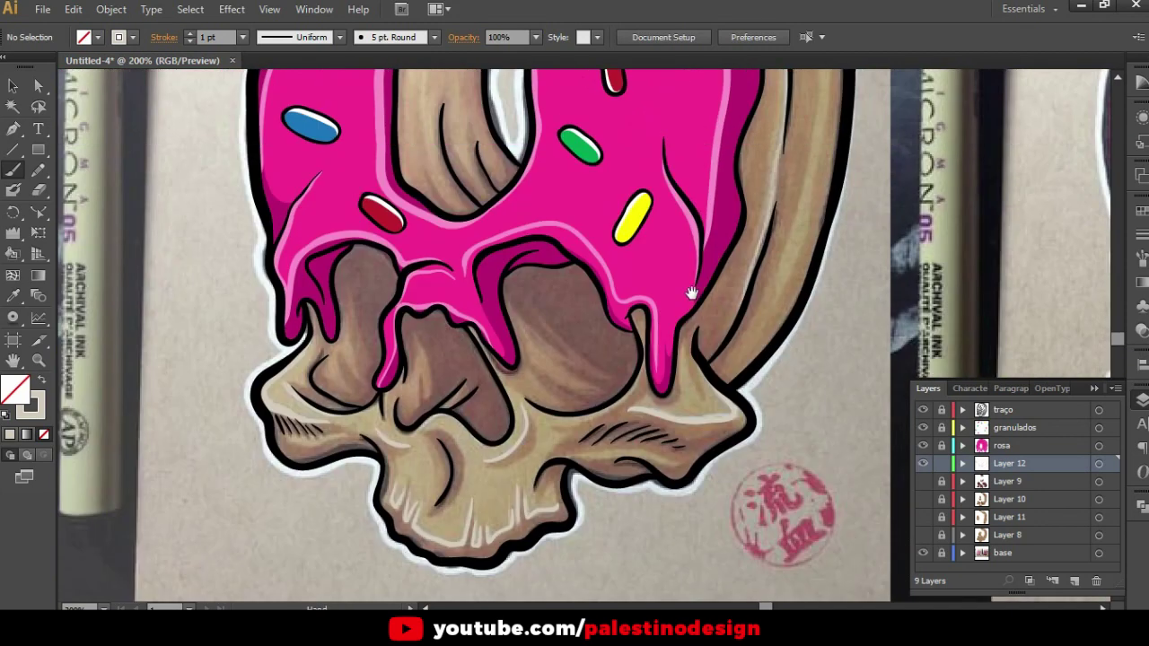
scroll(812, 161, "up", 3)
scroll(838, 154, "up", 2)
scroll(808, 269, "down", 1)
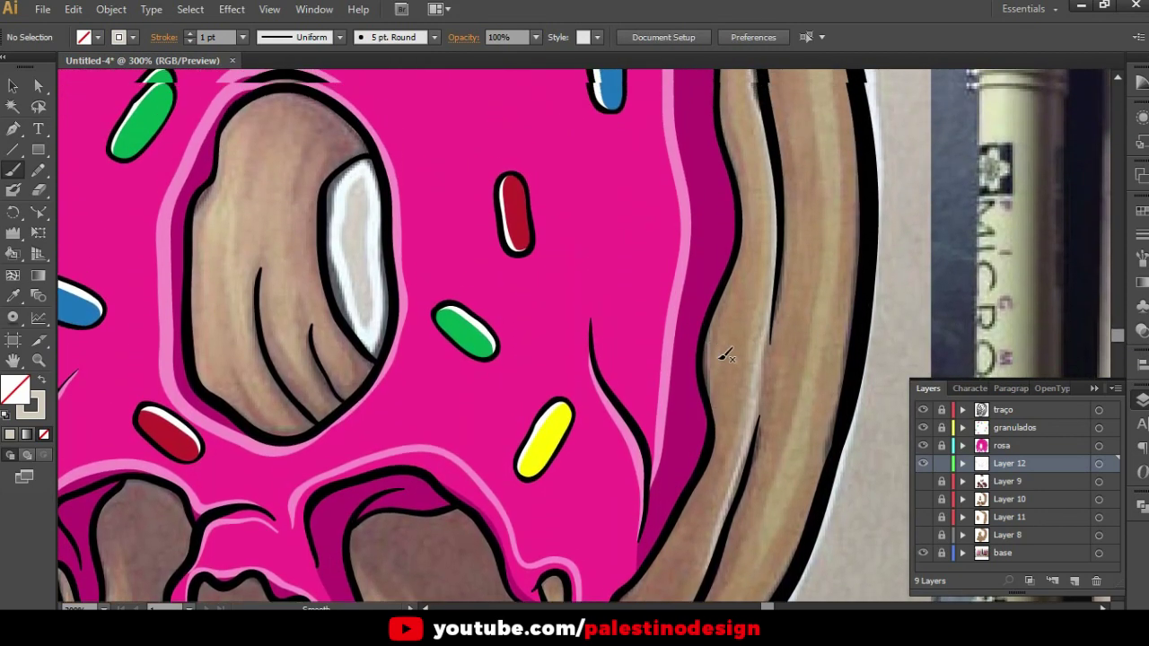
scroll(700, 386, "down", 2)
scroll(723, 134, "up", 3)
scroll(723, 134, "down", 1)
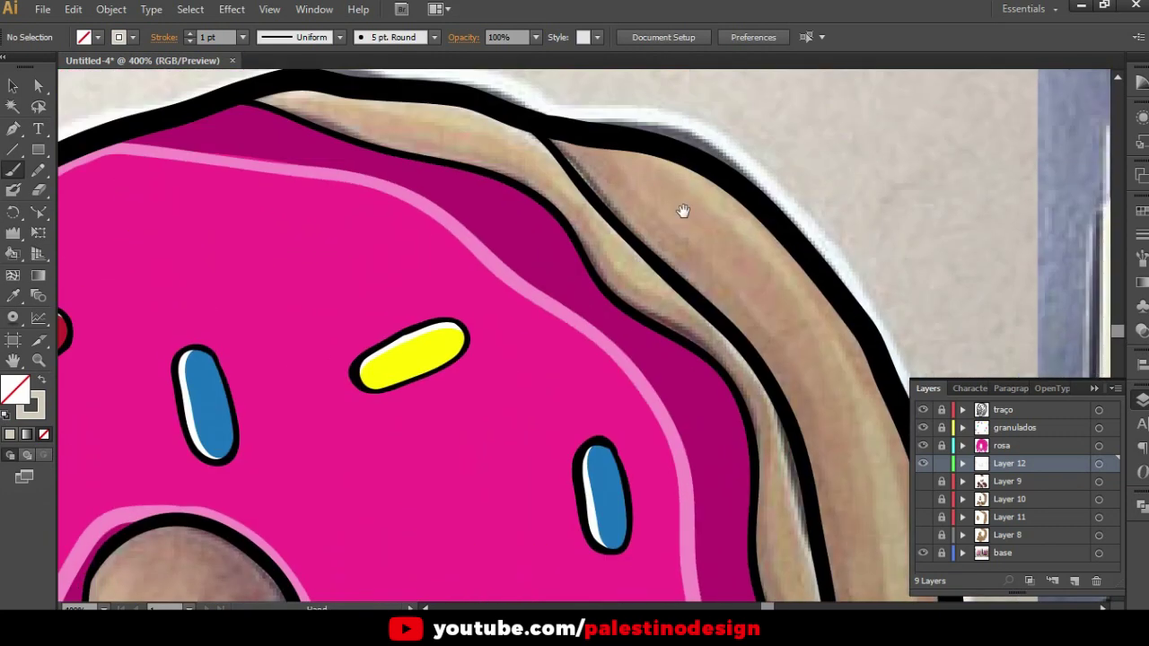
Paint light highlights down the donut's inner rim edge toward the lower drip
left_click_drag(723, 364, 530, 261)
scroll(530, 261, "up", 1)
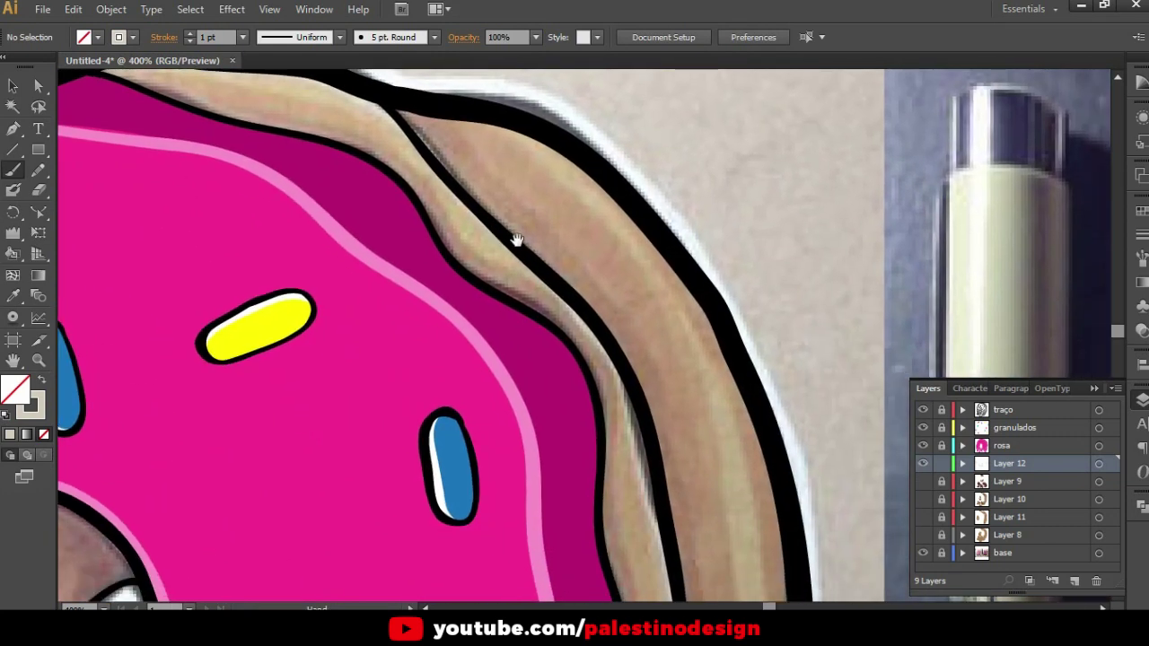
mouse_move(544, 279)
left_mouse_down()
mouse_move(638, 430)
mouse_move(668, 520)
mouse_move(661, 223)
left_mouse_up()
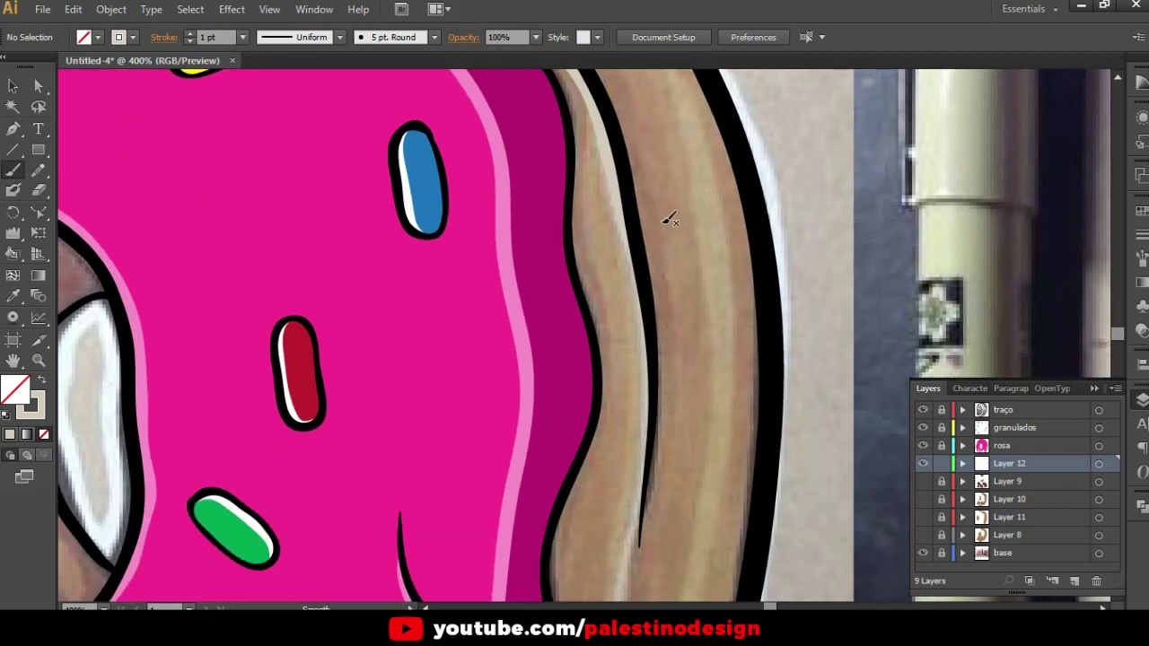
left_click_drag(619, 204, 661, 462)
scroll(700, 390, "down", 5)
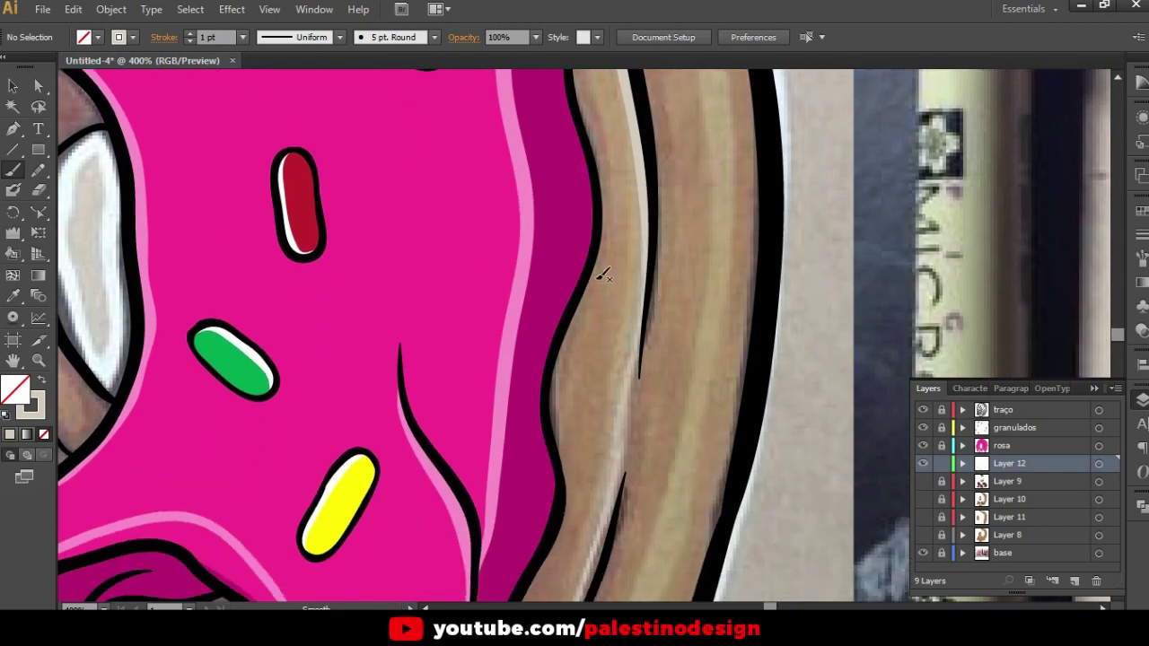
scroll(592, 283, "down", 1)
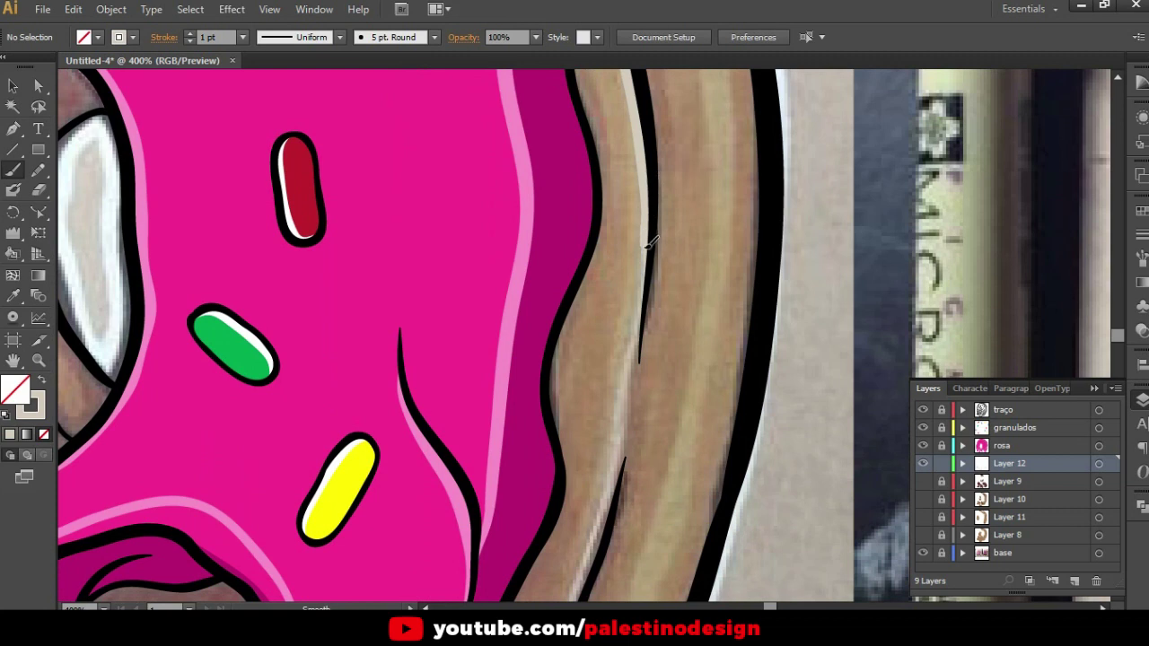
left_click_drag(642, 320, 617, 485)
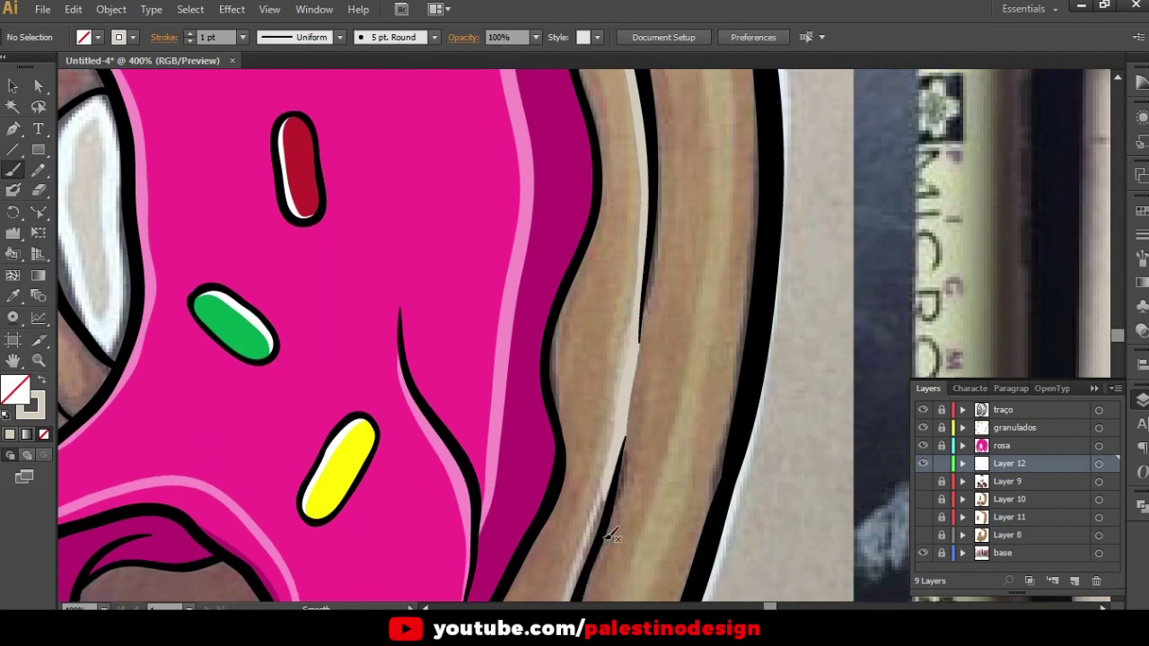
left_click_drag(610, 534, 762, 287)
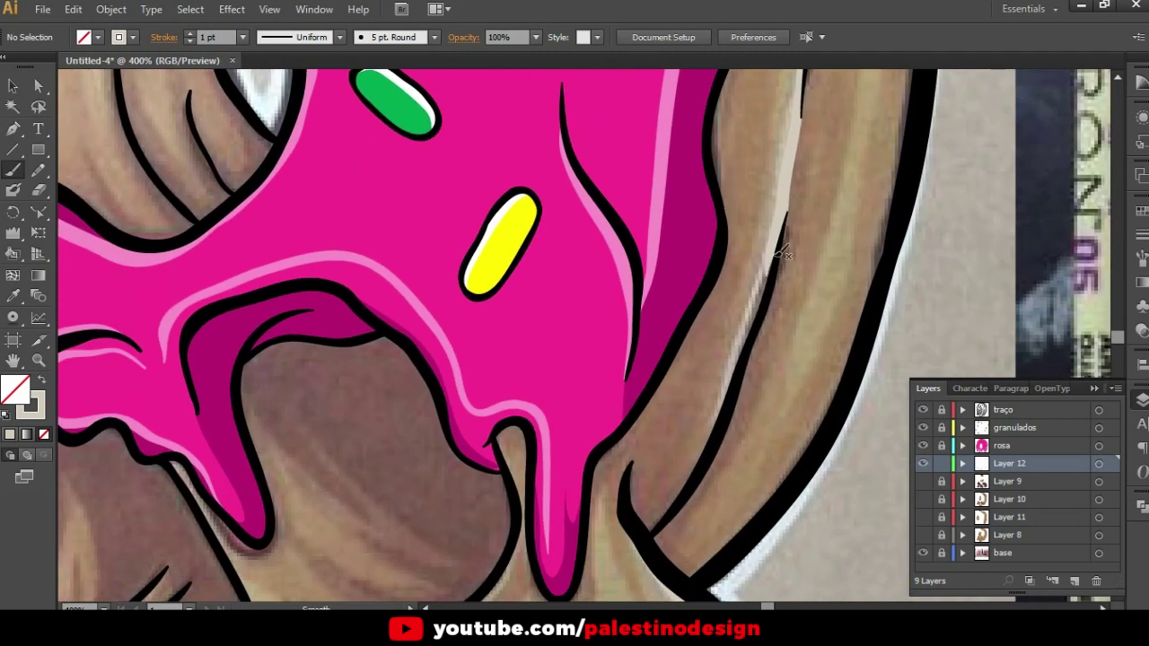
left_click_drag(770, 267, 704, 456)
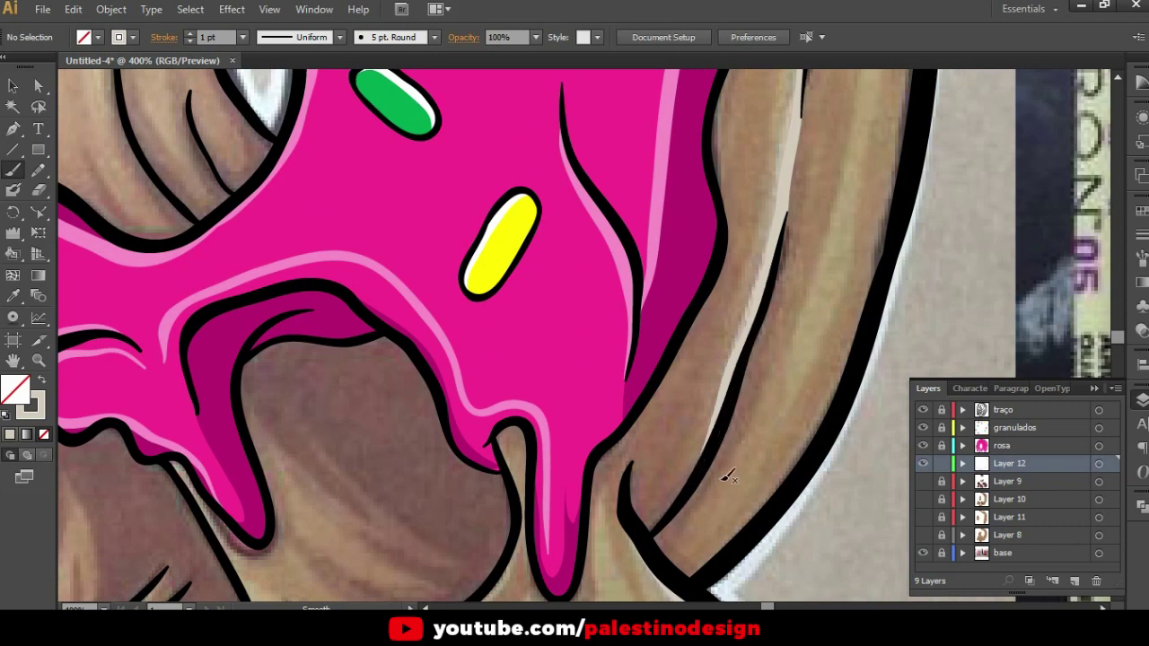
Paint a white highlight under the cheek's black curve and show Layer 9 again
scroll(664, 400, "down", 2)
scroll(704, 412, "up", 2)
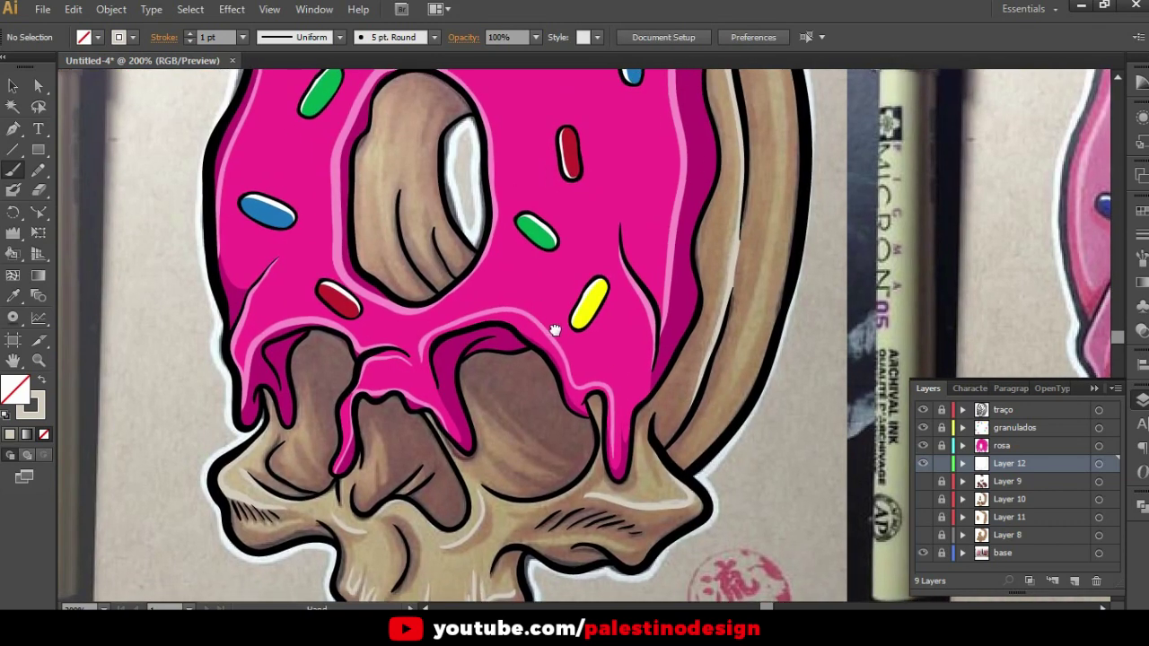
scroll(709, 296, "up", 3)
scroll(717, 220, "up", 2)
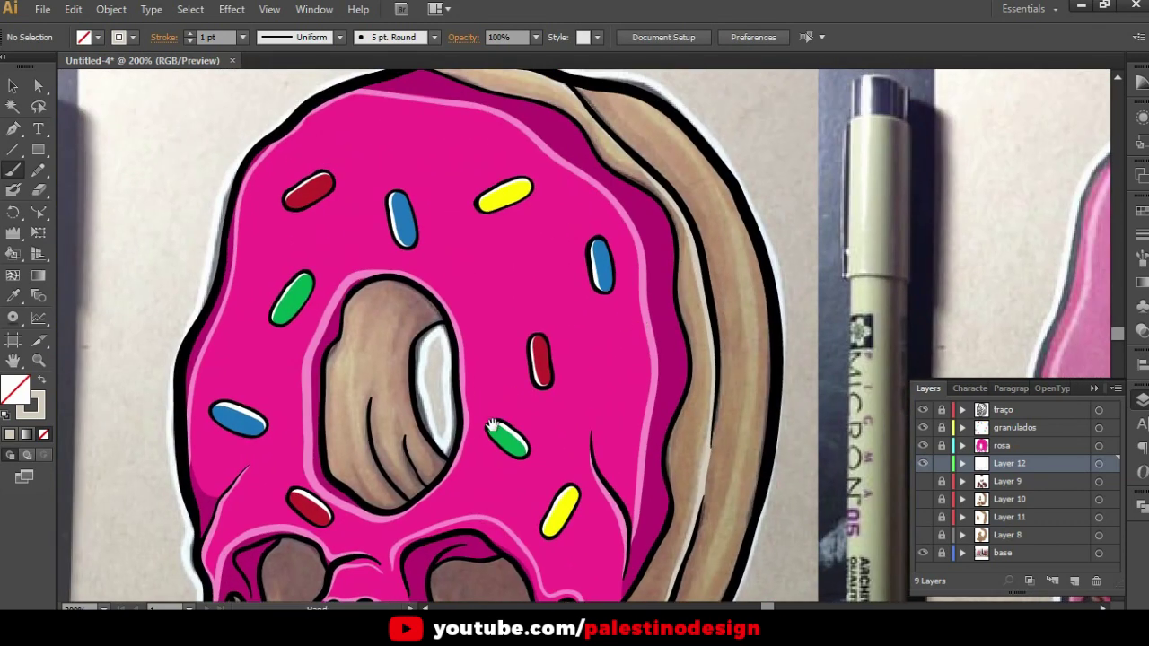
scroll(502, 422, "down", 2)
scroll(596, 439, "down", 2)
scroll(574, 341, "down", 2)
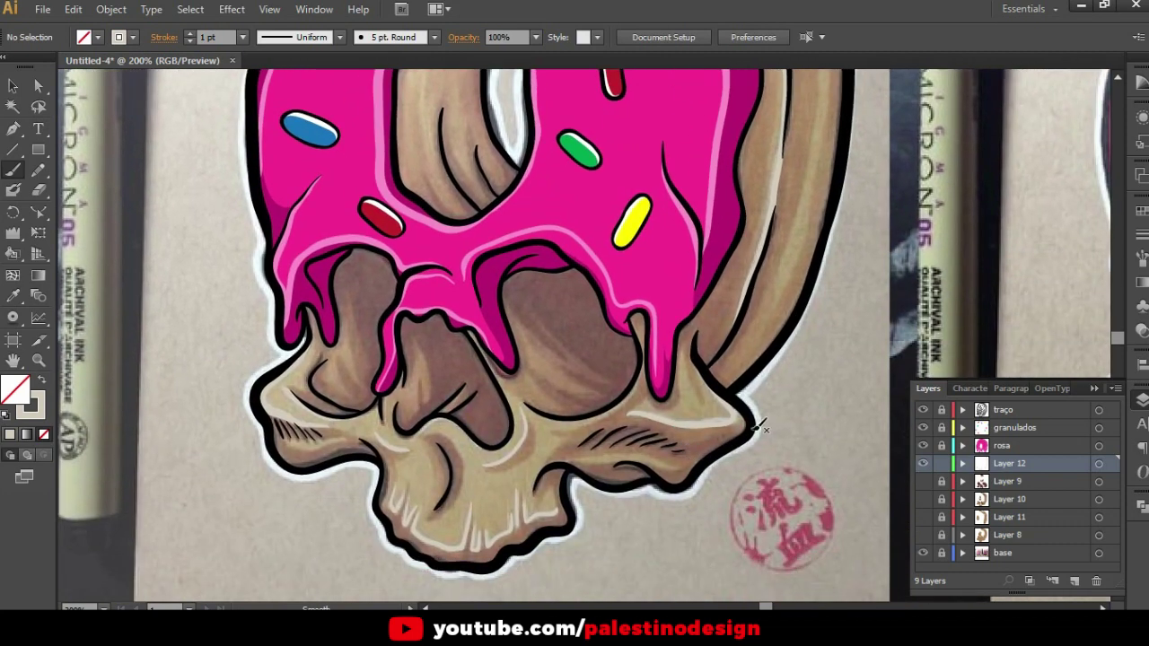
scroll(644, 429, "up", 2)
scroll(633, 415, "up", 1)
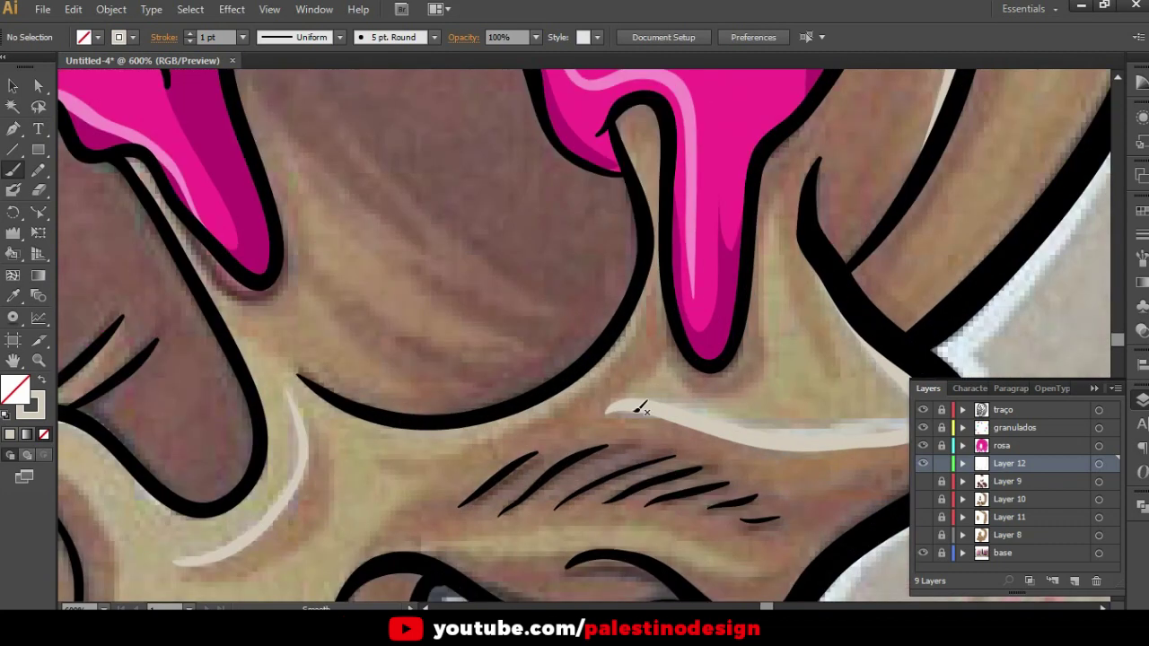
mouse_move(319, 384)
left_mouse_down()
mouse_move(379, 423)
mouse_move(448, 430)
mouse_move(582, 387)
mouse_move(628, 328)
mouse_move(653, 216)
left_mouse_up()
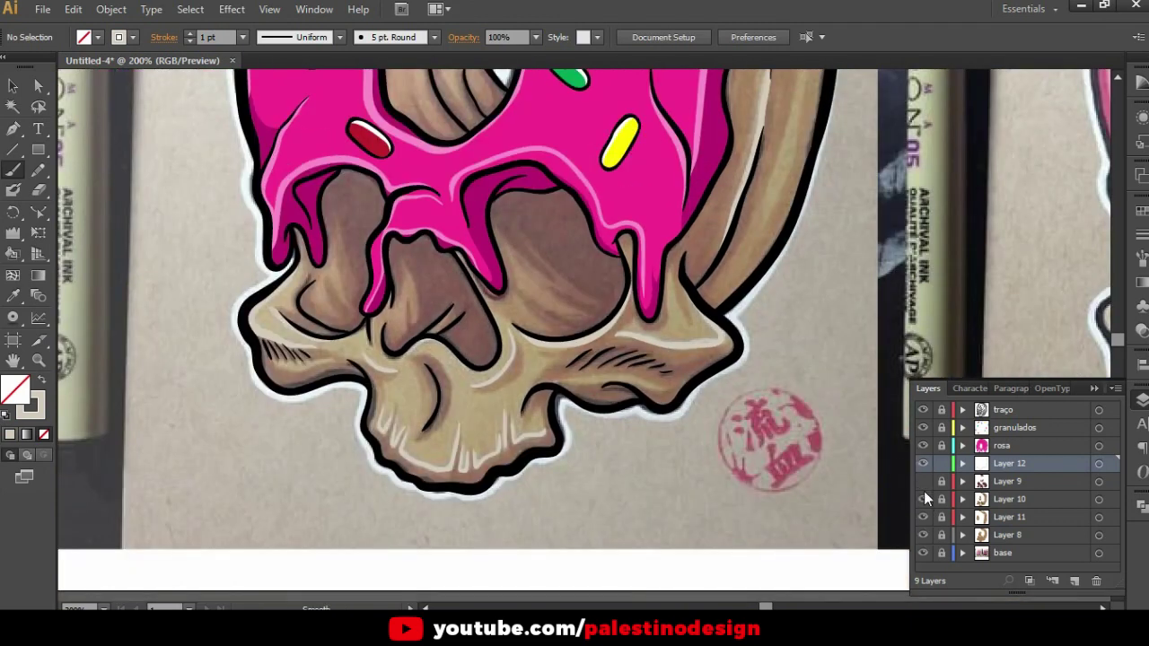
left_click(923, 481)
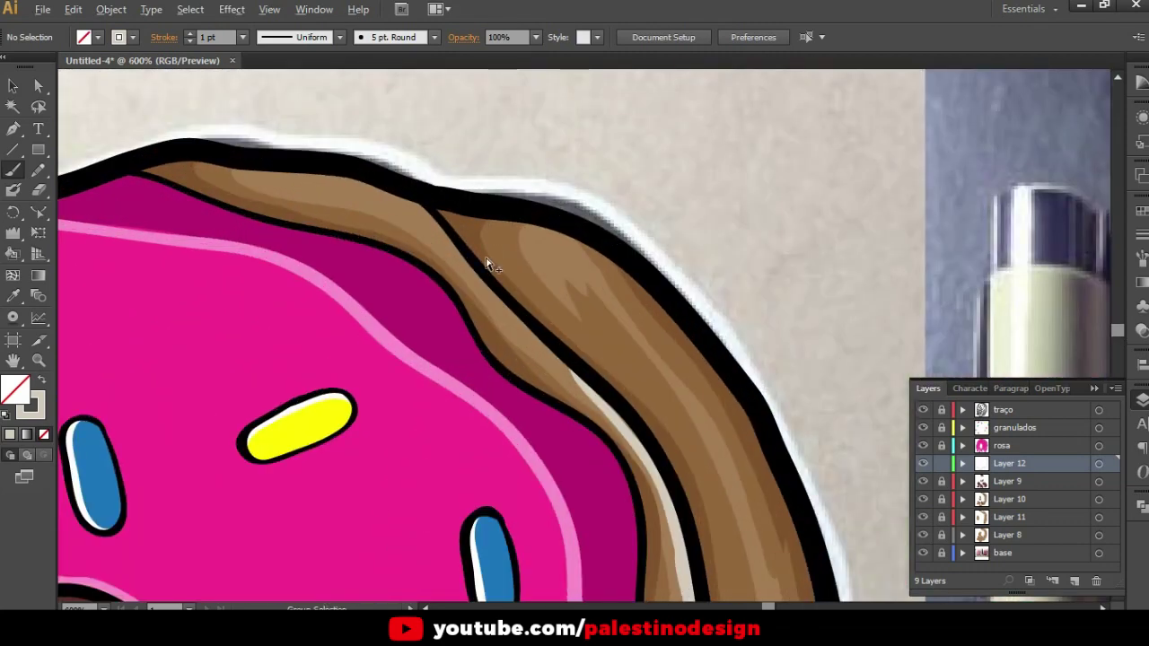
Paint beige highlight strokes along the brown crust, then pan out to the artboard edge
scroll(494, 252, "up", 1)
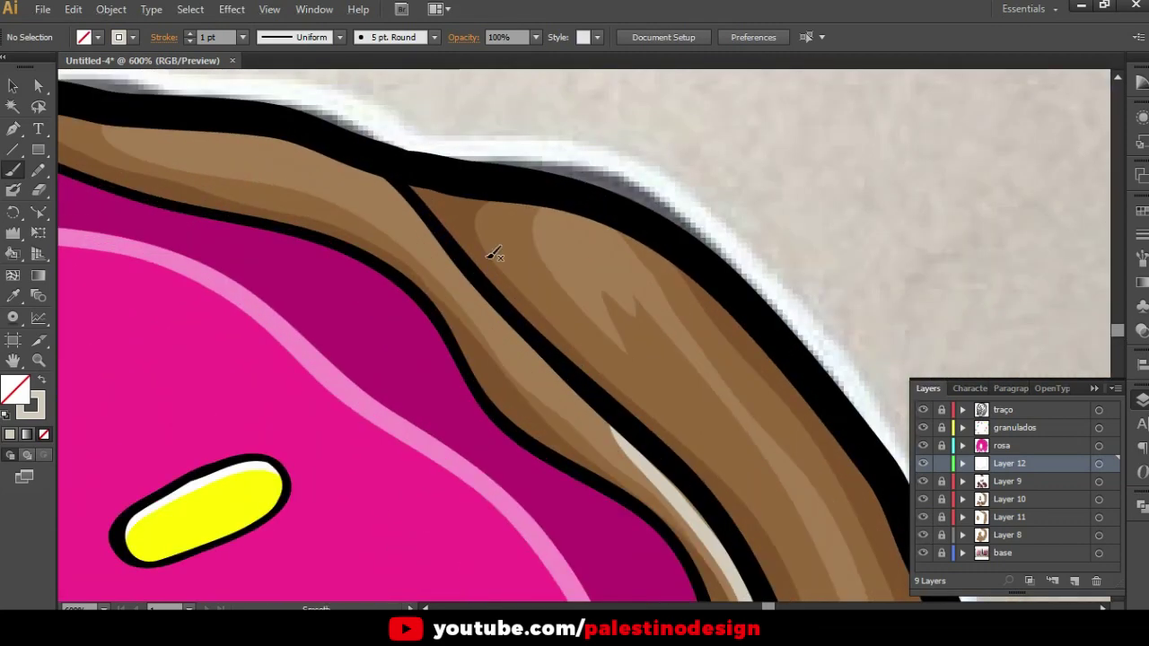
mouse_move(219, 127)
left_mouse_down()
mouse_move(401, 191)
mouse_move(476, 292)
mouse_move(640, 455)
mouse_move(707, 489)
mouse_move(649, 354)
left_mouse_up()
mouse_move(579, 307)
left_mouse_down()
mouse_move(641, 364)
mouse_move(679, 425)
left_mouse_up()
scroll(720, 354, "down", 3)
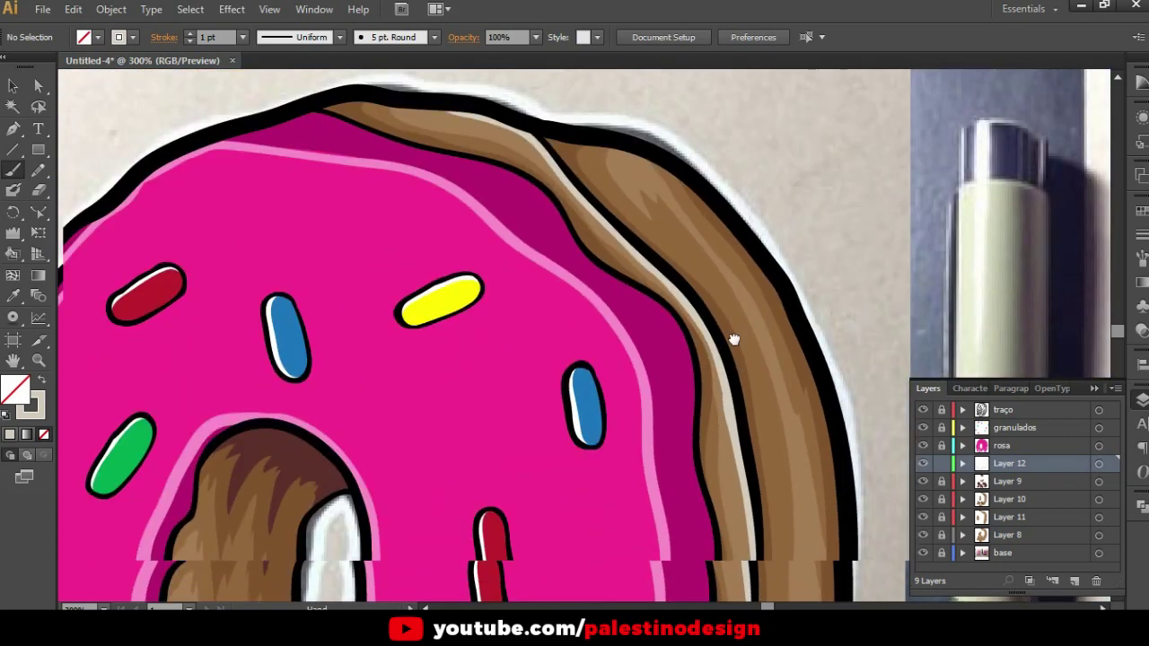
scroll(736, 335, "up", 1)
scroll(461, 322, "down", 1)
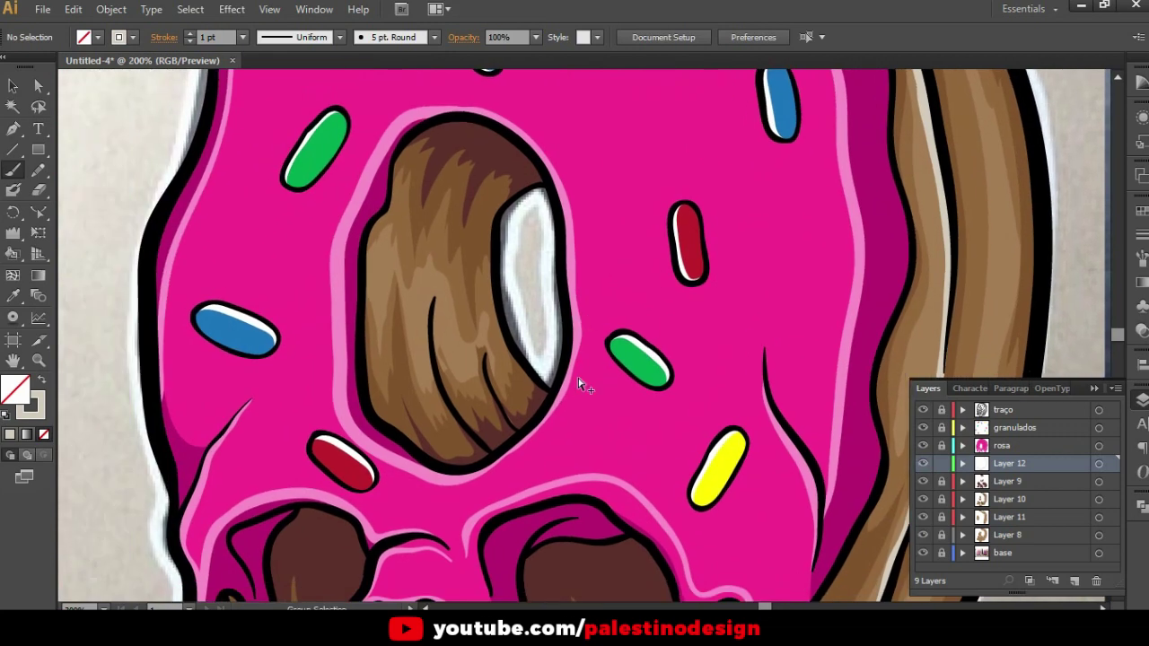
scroll(577, 385, "down", 1)
scroll(608, 377, "down", 1)
scroll(575, 386, "down", 1)
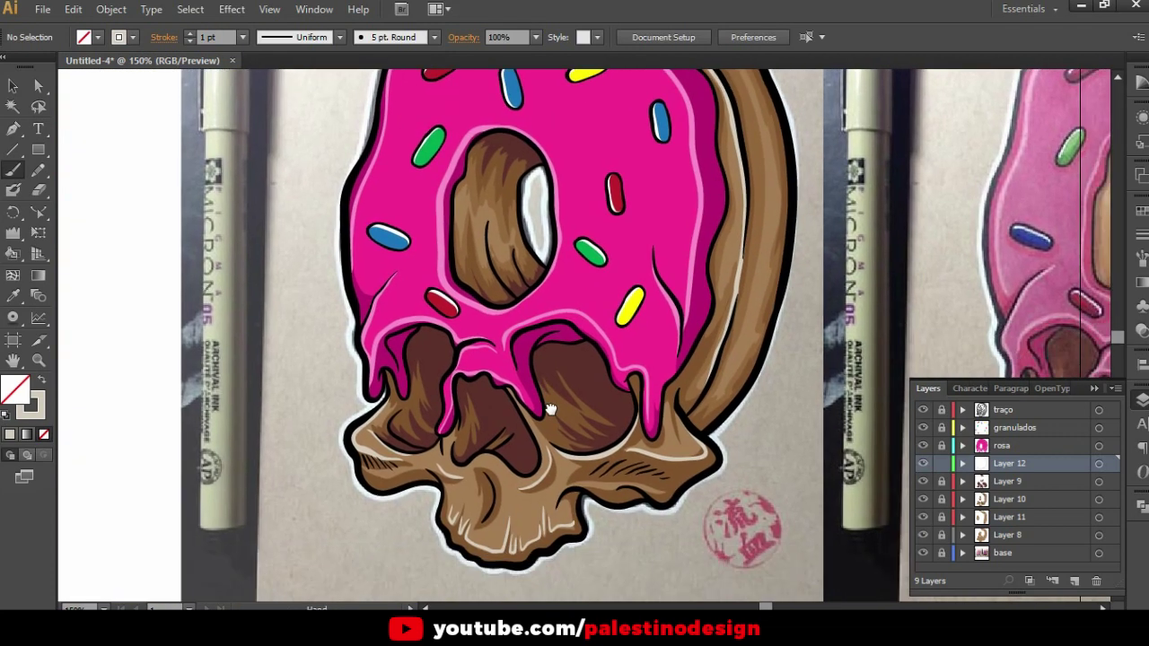
scroll(552, 408, "down", 1)
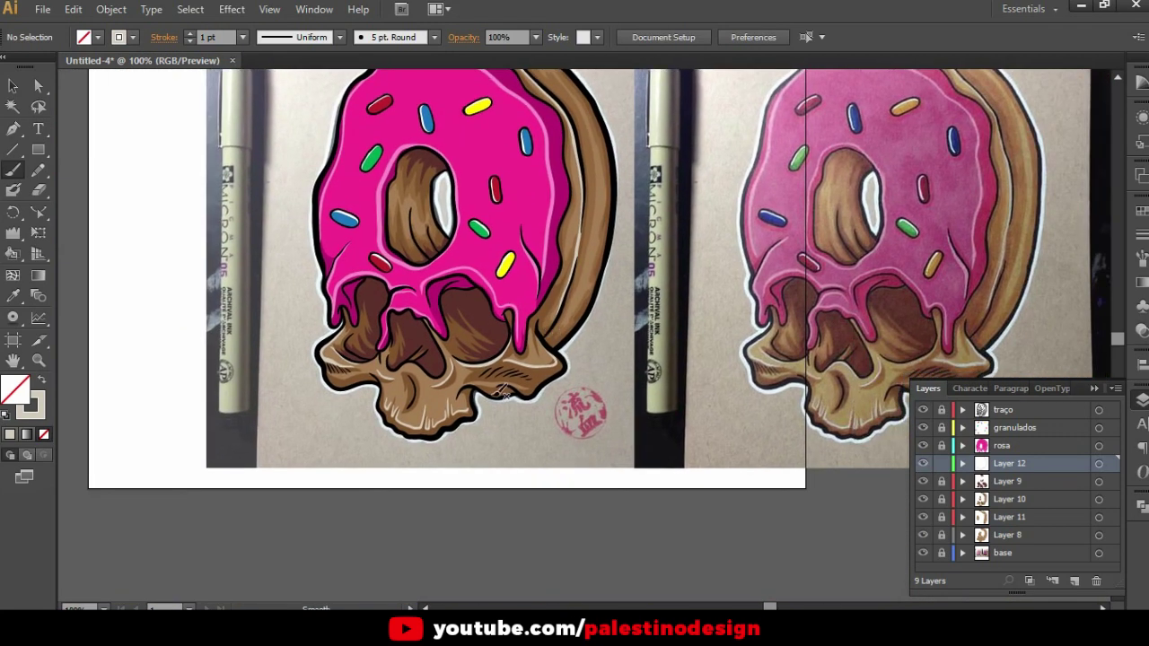
mouse_move(449, 323)
left_mouse_down()
mouse_move(367, 367)
mouse_move(447, 393)
left_mouse_up()
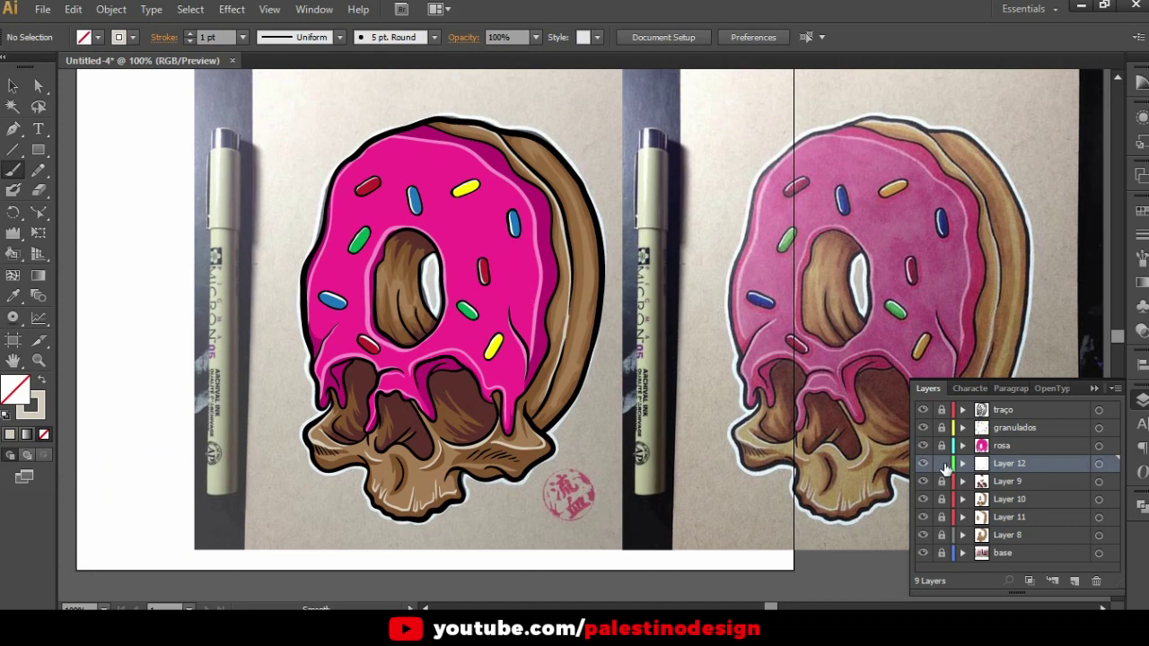
Hide the reference photos on the base layer
left_click(921, 553)
scroll(502, 314, "down", 3)
scroll(466, 339, "up", 2)
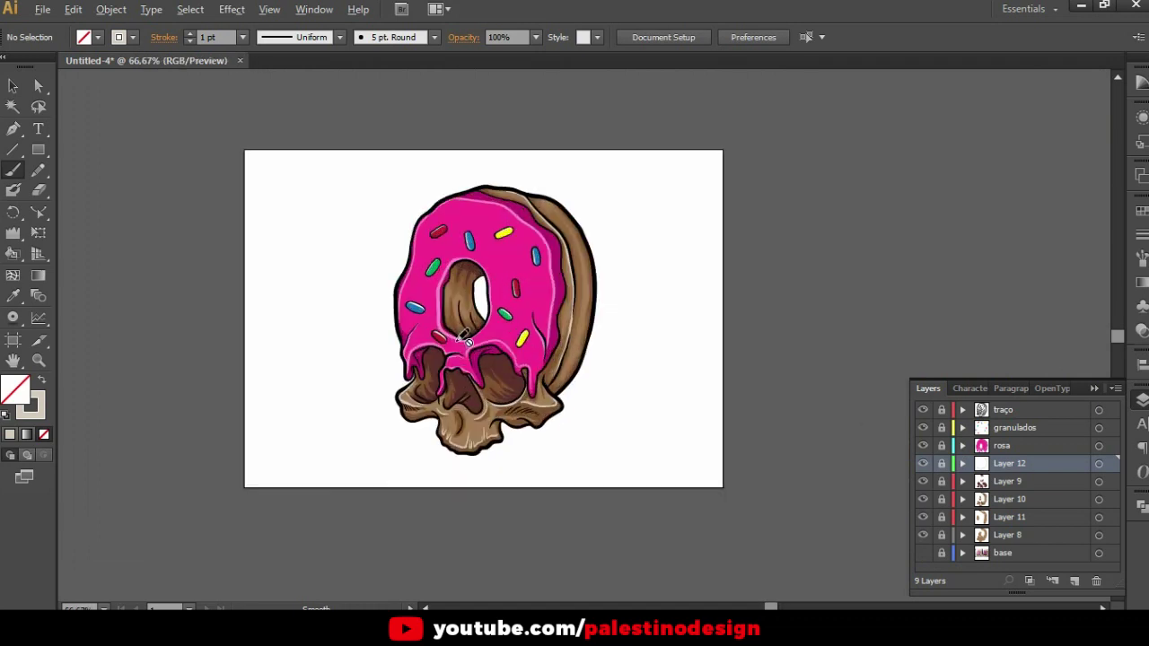
scroll(476, 408, "up", 1)
scroll(476, 413, "up", 2)
scroll(466, 314, "down", 3)
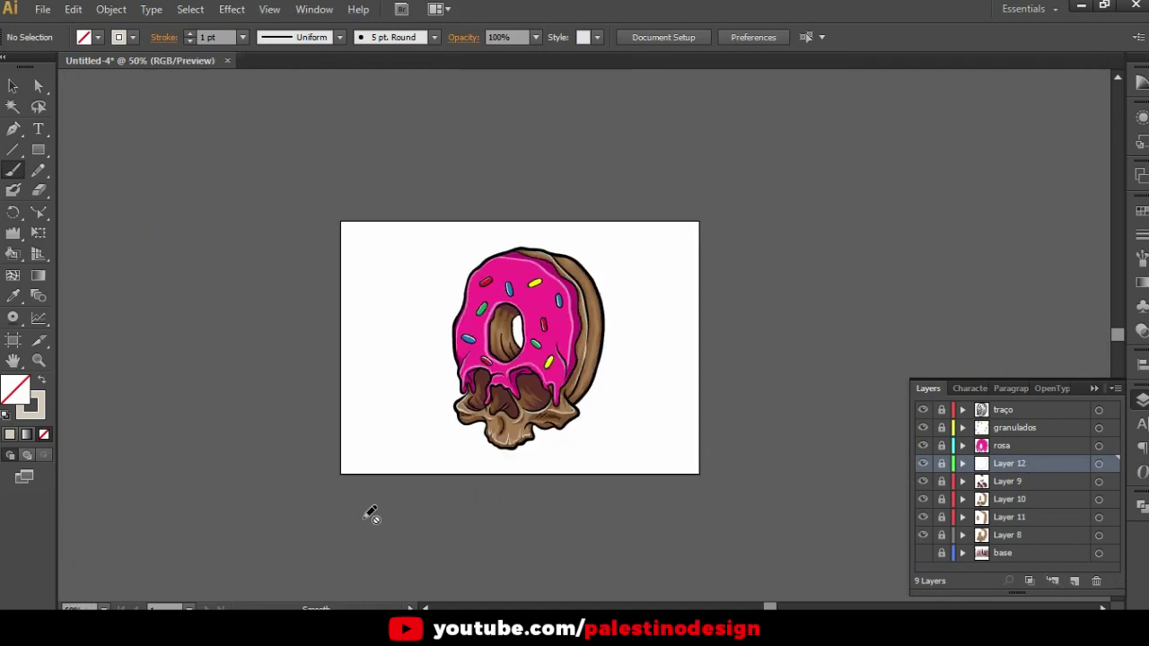
Create a new layer above Layer 12 and name it 'marrom'
left_click(1072, 581)
double_click(1010, 464)
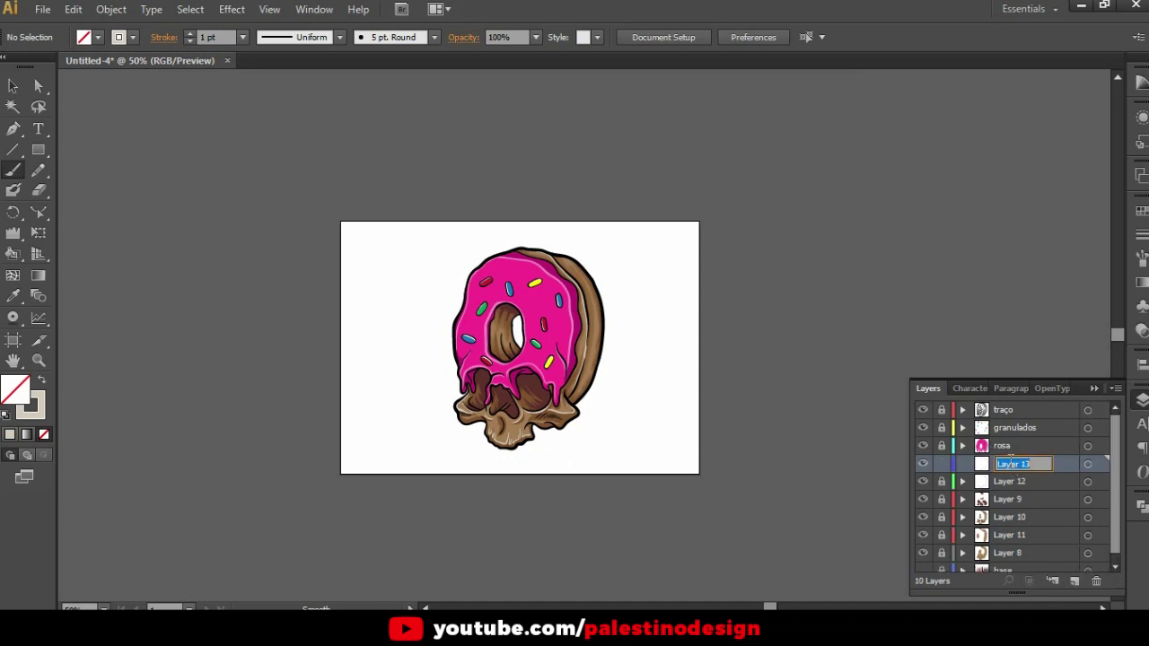
key("BackSpace")
key("BackSpace")
key("Return")
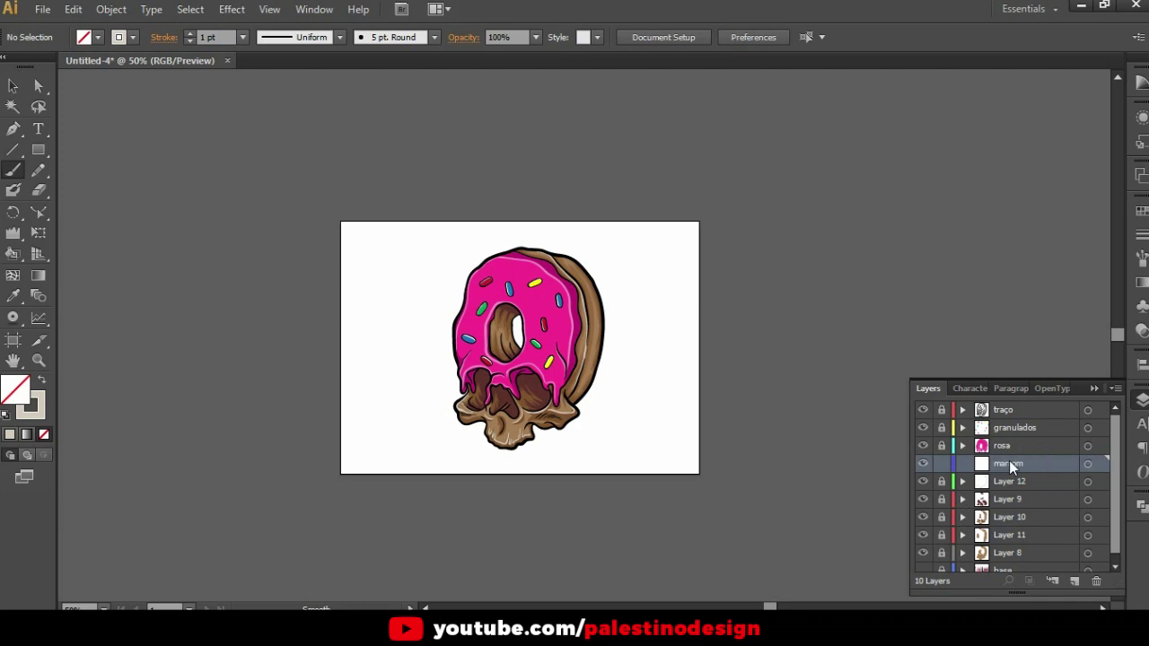
Move Layers 12 through 8 into marrom, collapse it, and check its visibility
left_click(984, 556)
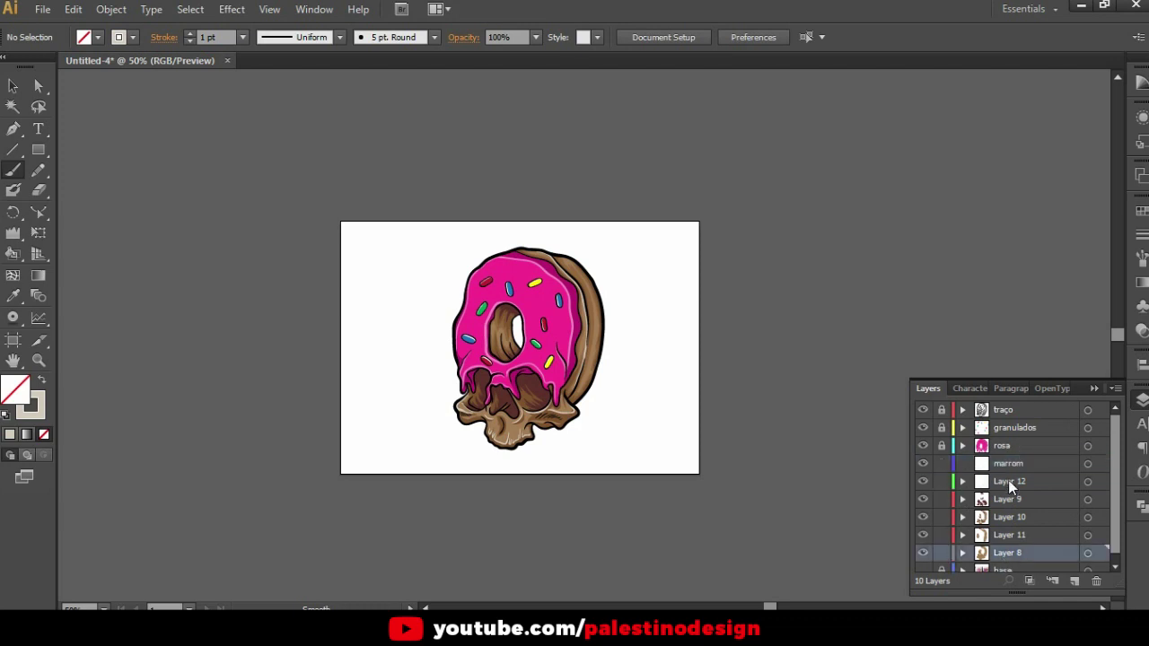
left_click(1006, 483, "shift")
left_click_drag(1007, 485, 976, 473)
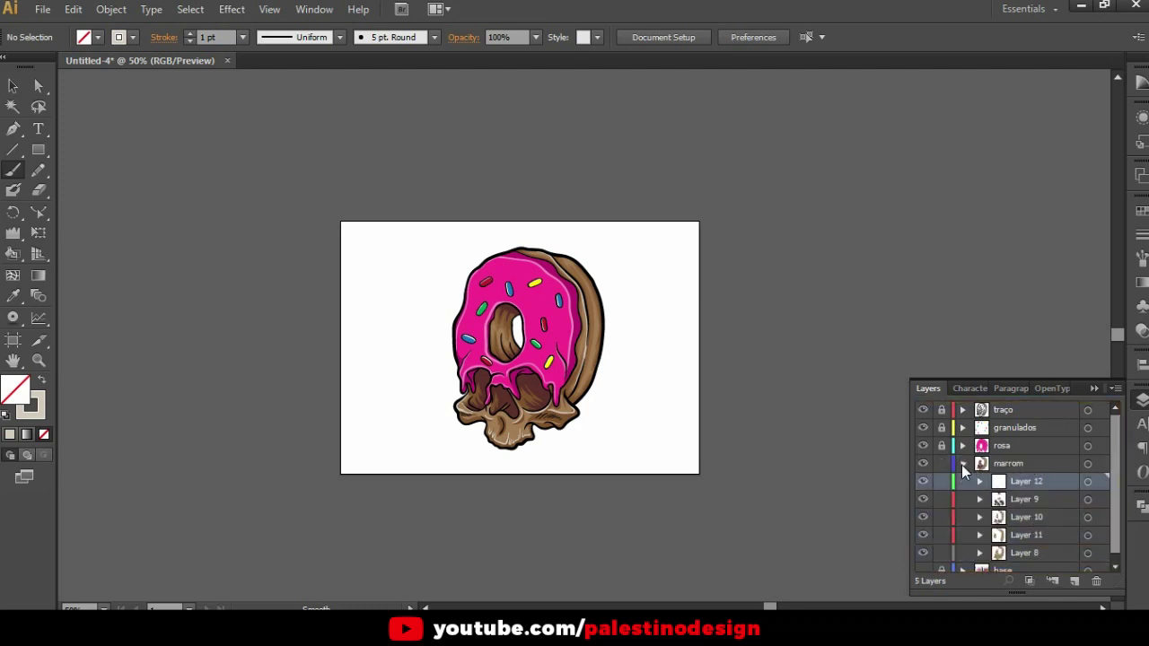
left_click(962, 464)
left_click(922, 463)
left_click(922, 463)
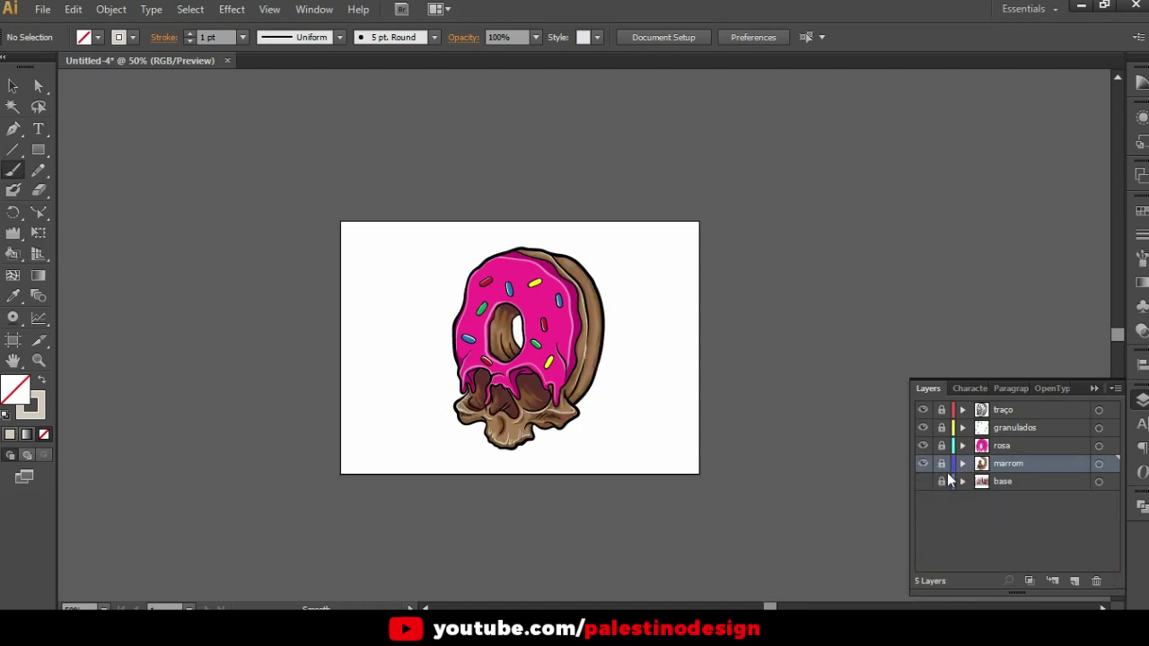
left_click(922, 465)
left_click(922, 465)
Add a new empty Layer 14 above marrom
left_click(1075, 579)
left_click(39, 150)
left_click(38, 149)
Draw a page-covering rectangle in the donut's pink and move Layer 14 below marrom
left_click_drag(323, 212, 757, 506)
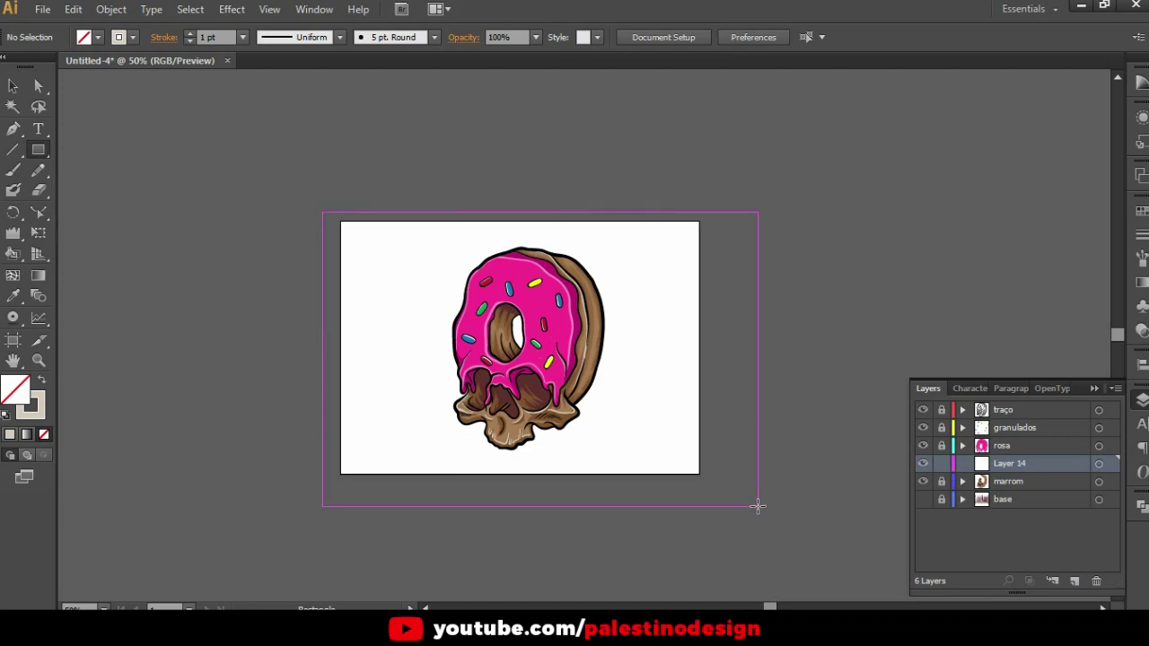
scroll(601, 469, "up", 1)
left_click(11, 297)
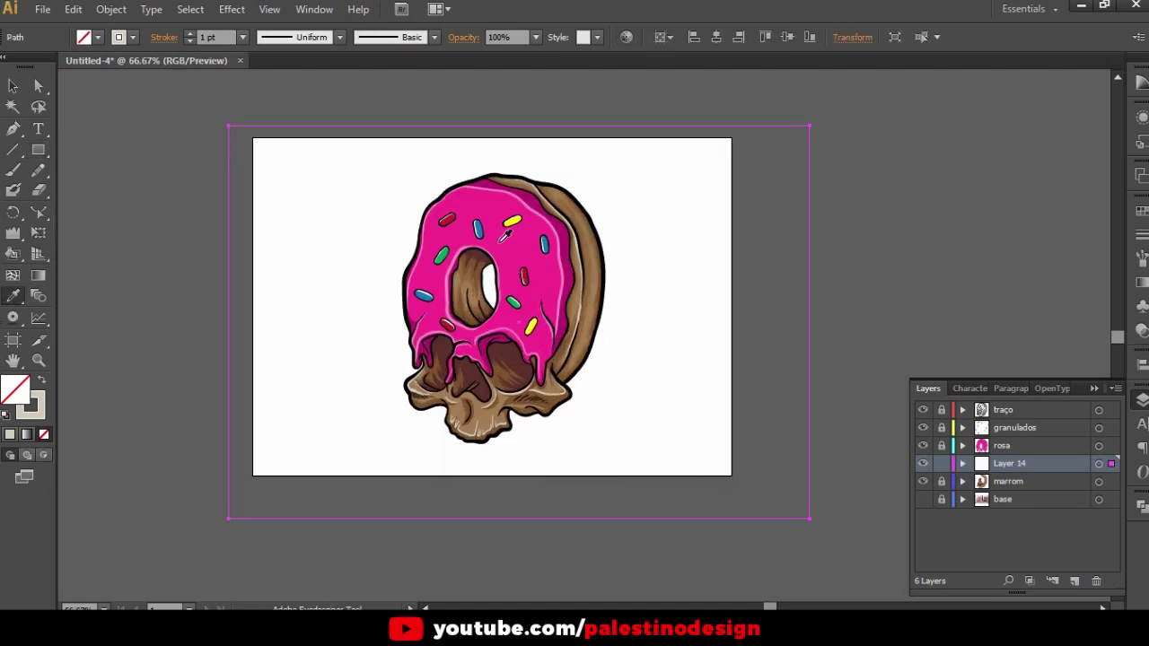
left_click(503, 237)
key("v")
left_click_drag(1005, 465, 1005, 490)
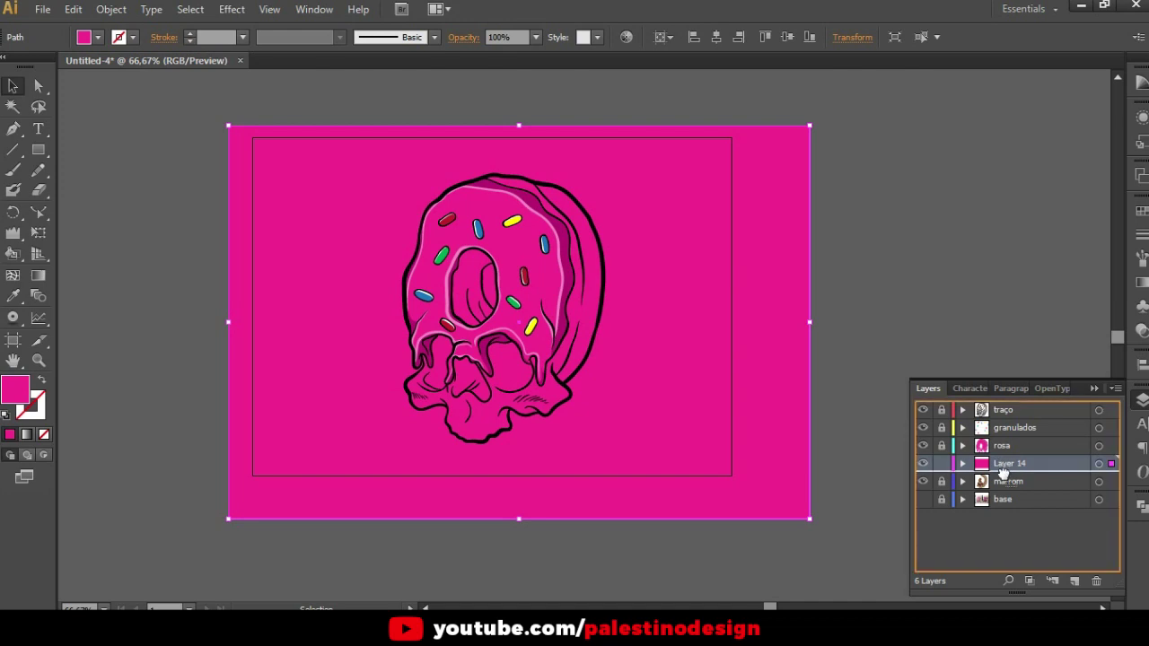
Change the background rectangle's fill to light pink #F4A2CF
key("ctrl+shift+a")
left_click(728, 267)
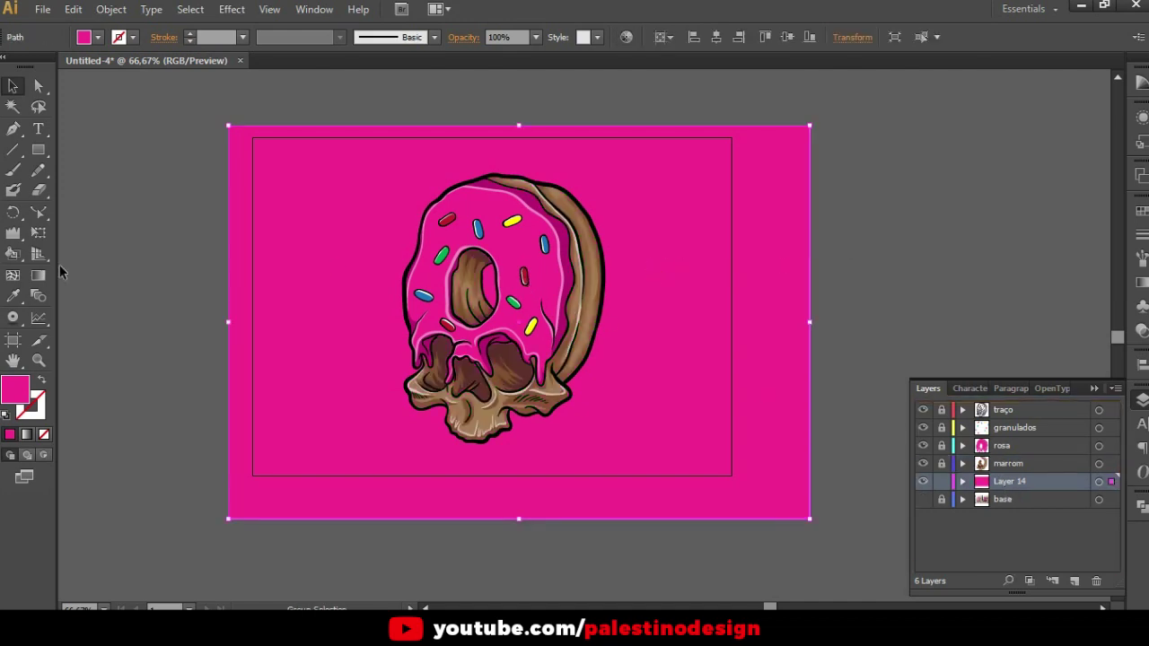
double_click(11, 388)
left_click(85, 56)
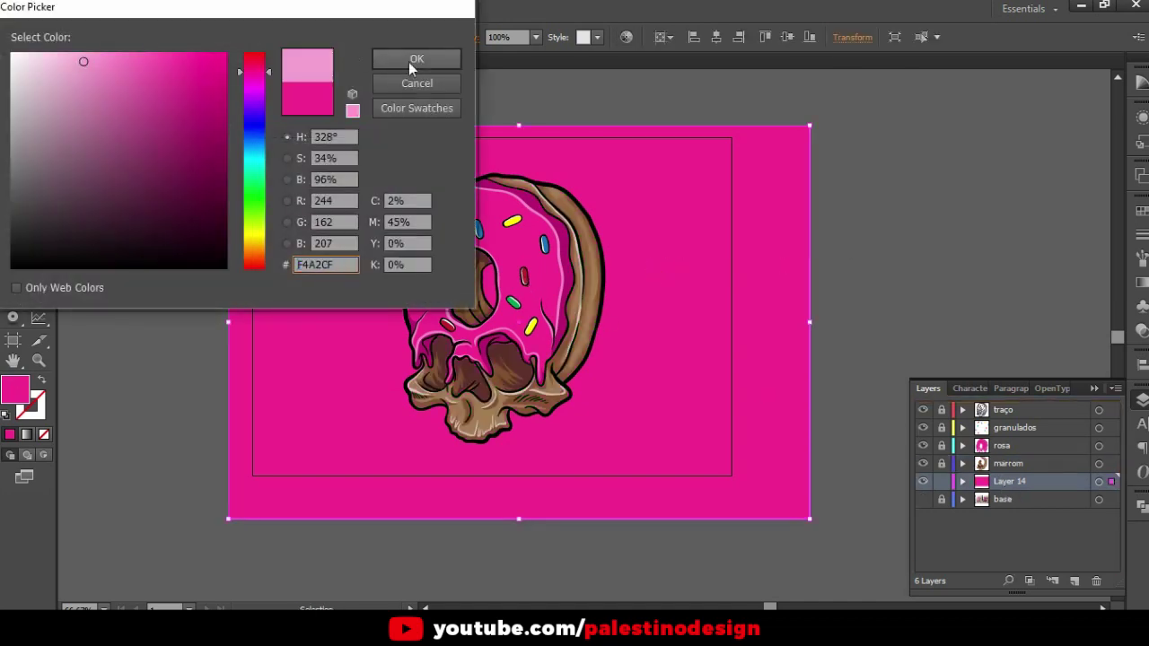
key("ctrl+shift+a")
Zoom to 100% and add a new Layer 15 at the top of the stack
key("ctrl+1")
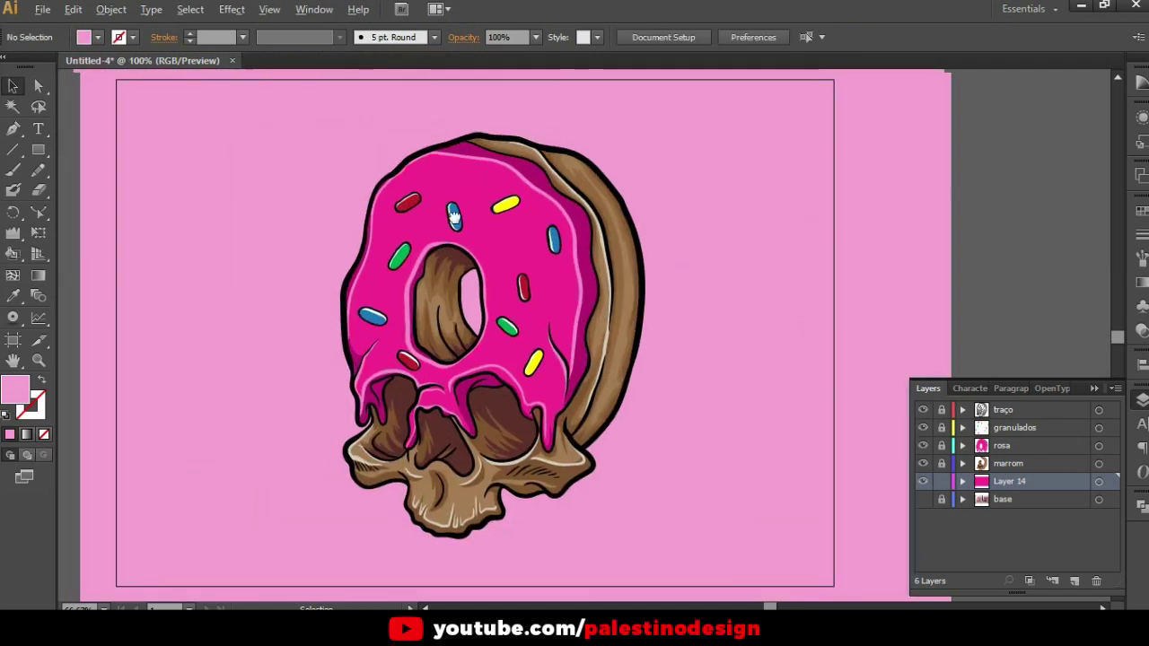
left_click_drag(858, 327, 872, 305)
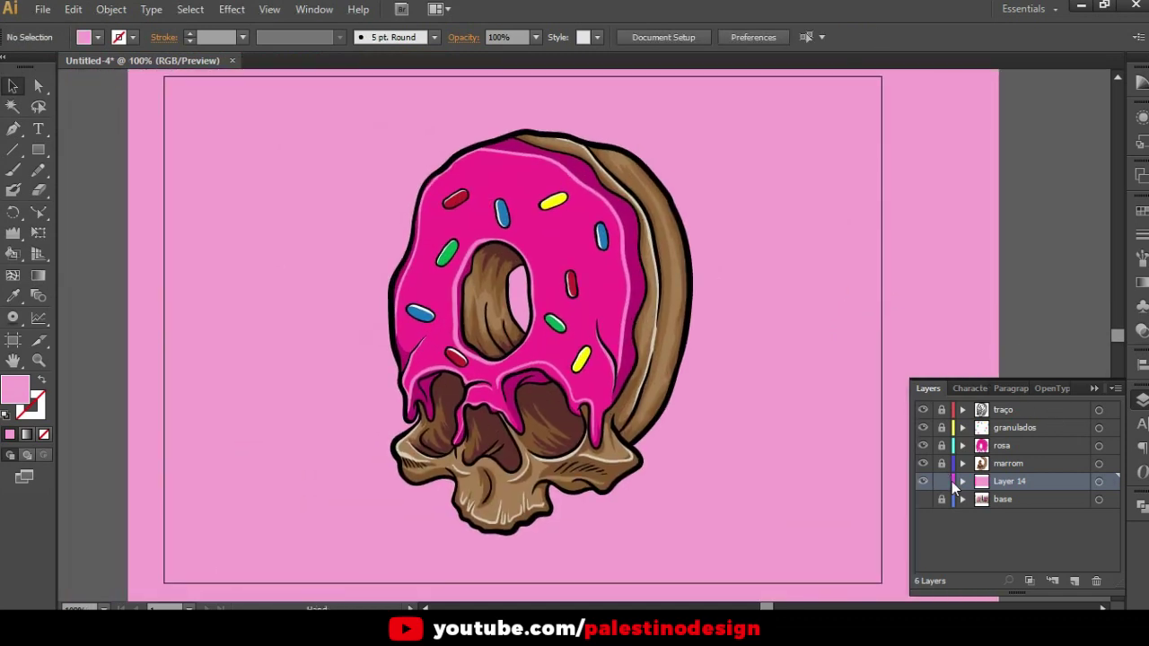
left_click(1031, 409)
left_click(1074, 581)
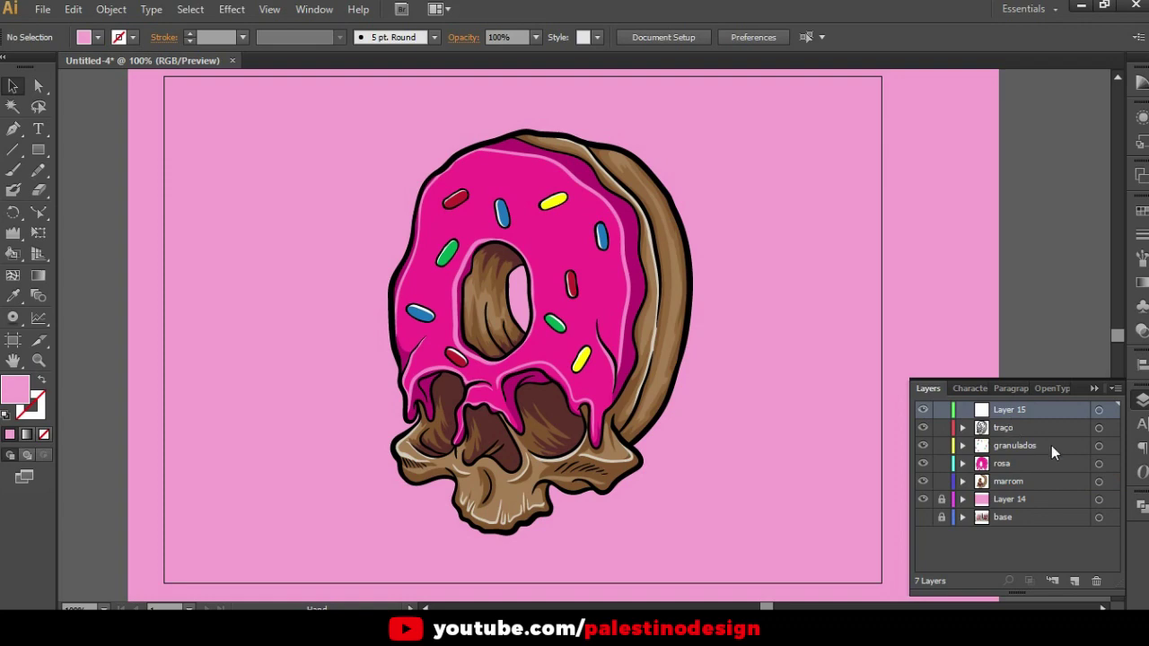
Copy all the donut artwork, paste it into Layer 15, and outline its strokes
key("ctrl+a")
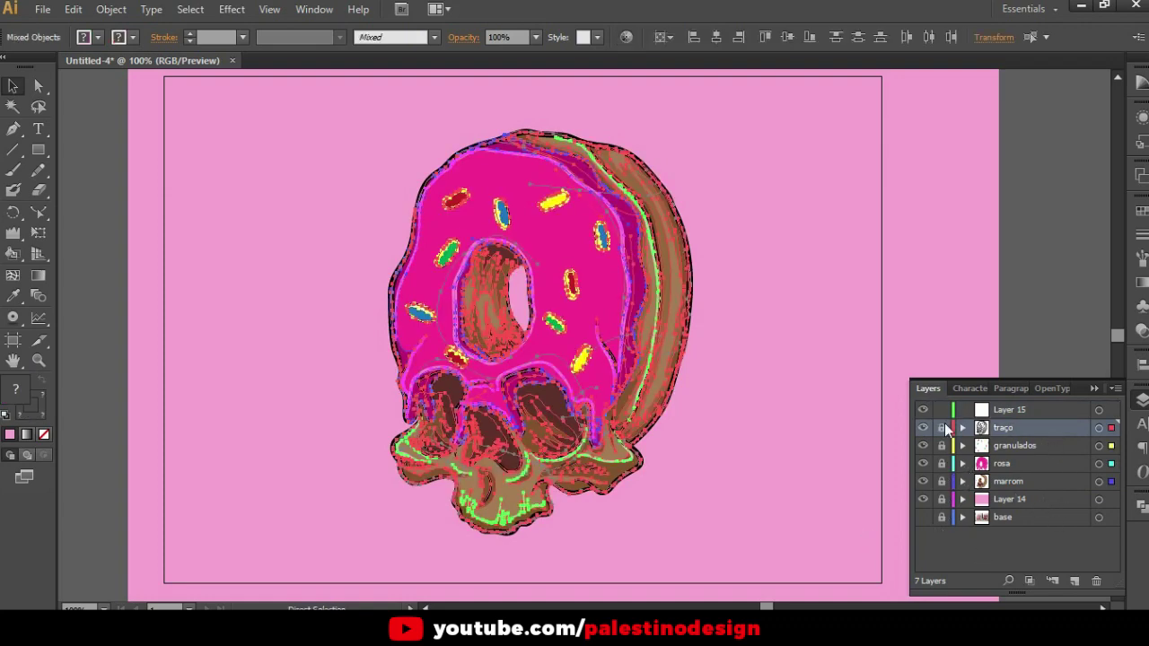
key("ctrl+shift+a")
left_click(1023, 409)
mouse_move(741, 358)
left_mouse_down()
mouse_move(370, 332)
mouse_move(578, 366)
left_mouse_up()
key("ctrl+v")
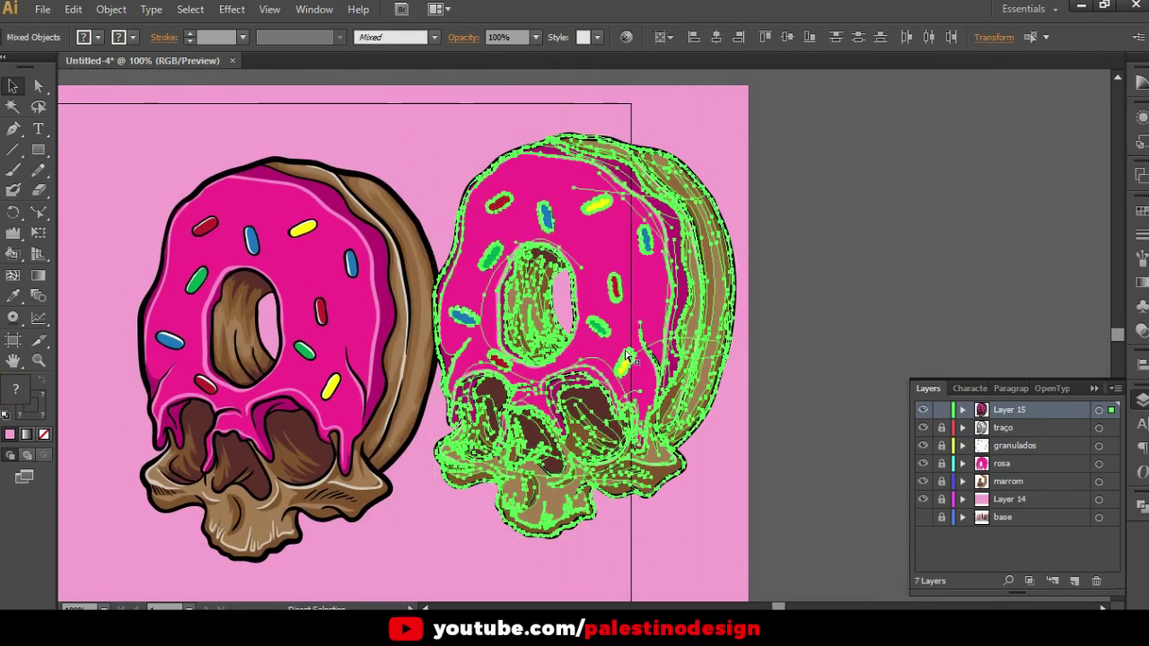
left_click(111, 9)
mouse_move(130, 353)
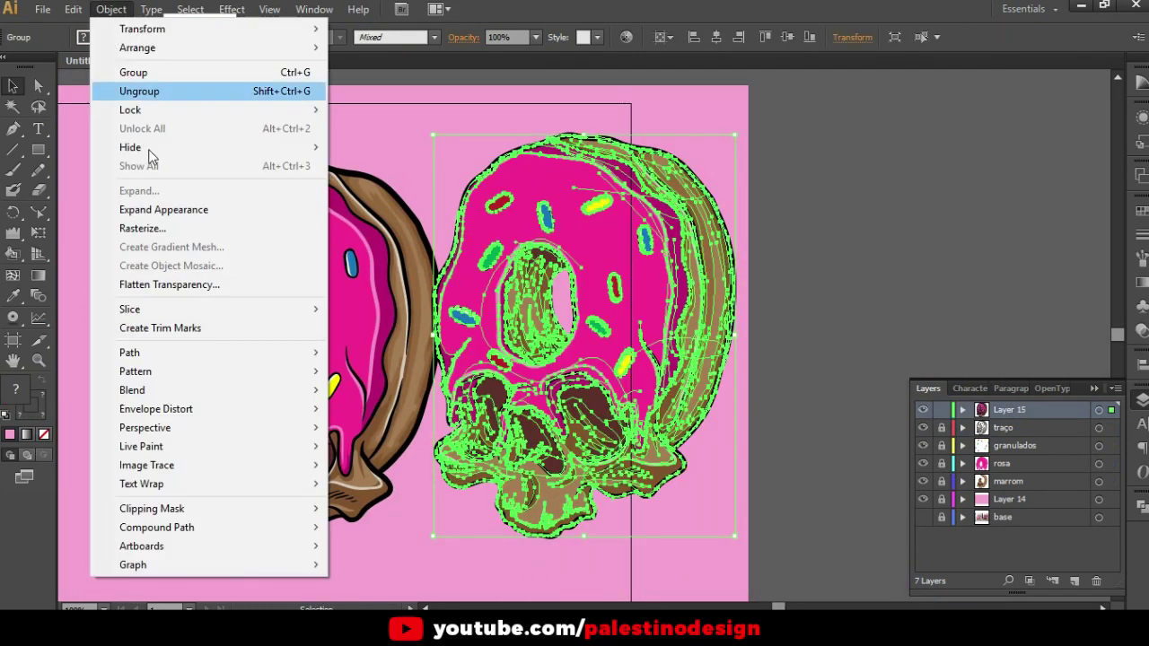
left_click(427, 396)
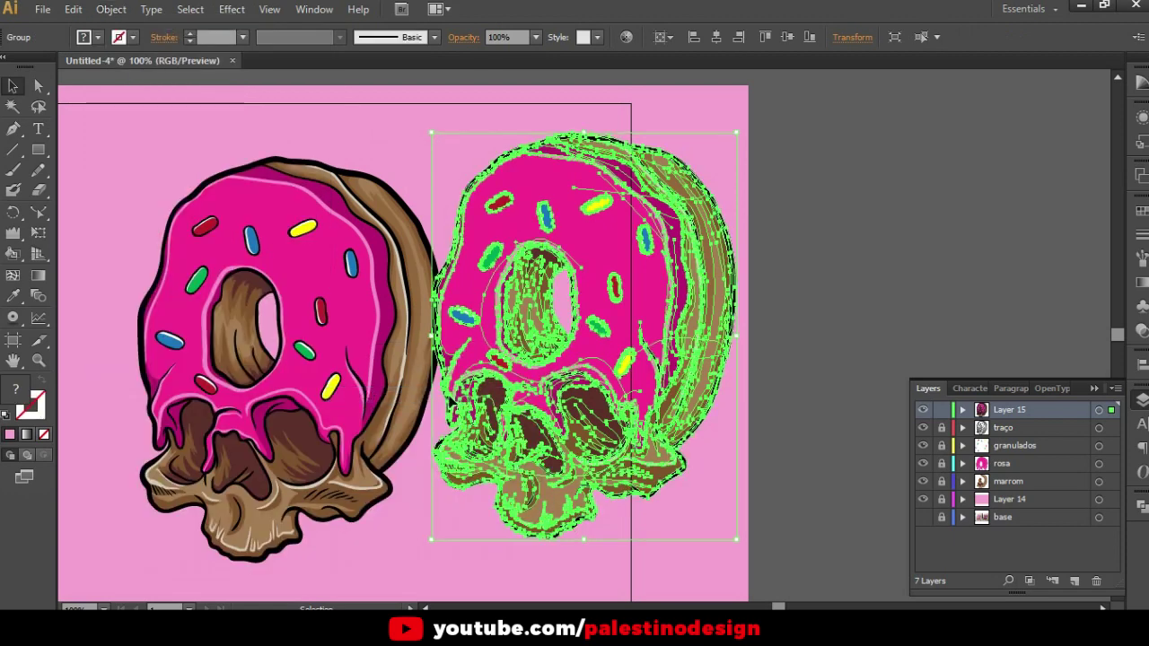
Shift the donut copy right and try shrinking it, then undo back to full size
key("ctrl+shift+a")
key("ctrl+minus")
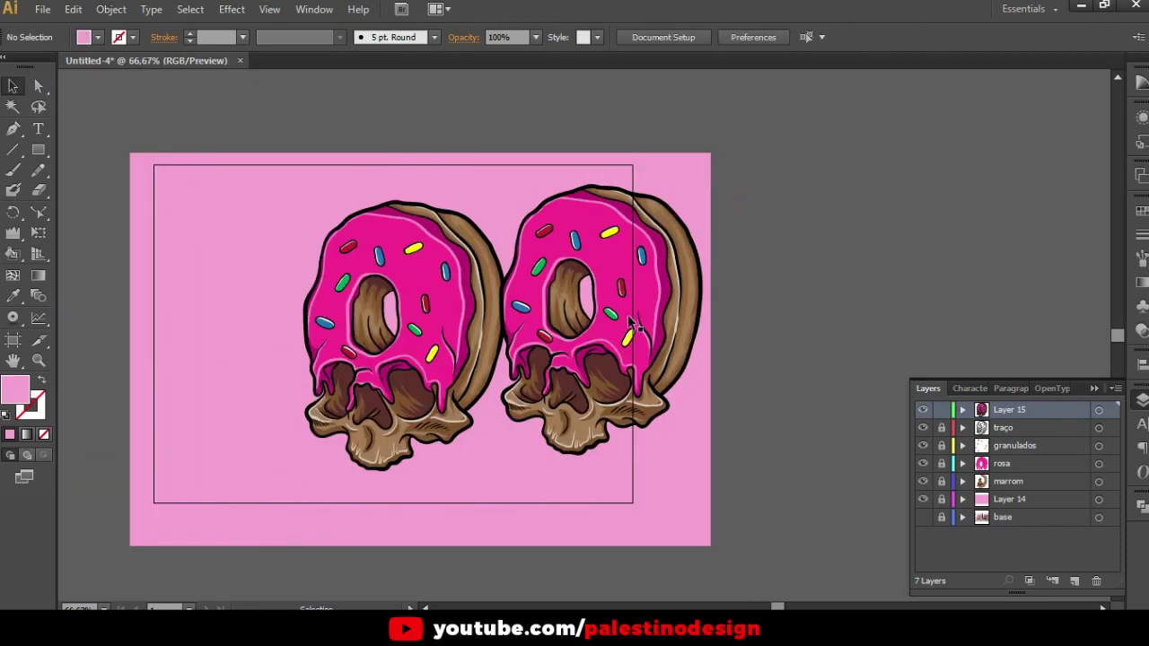
left_click_drag(734, 285, 868, 285)
key("ctrl+a")
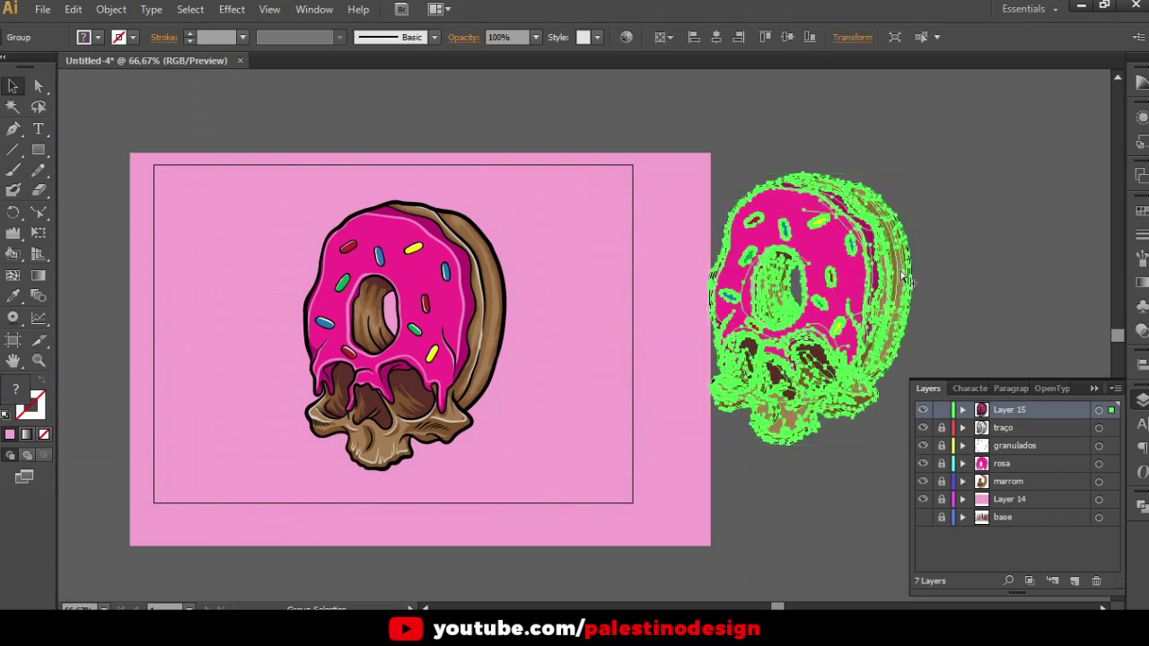
key("ctrl+plus")
left_click(842, 241)
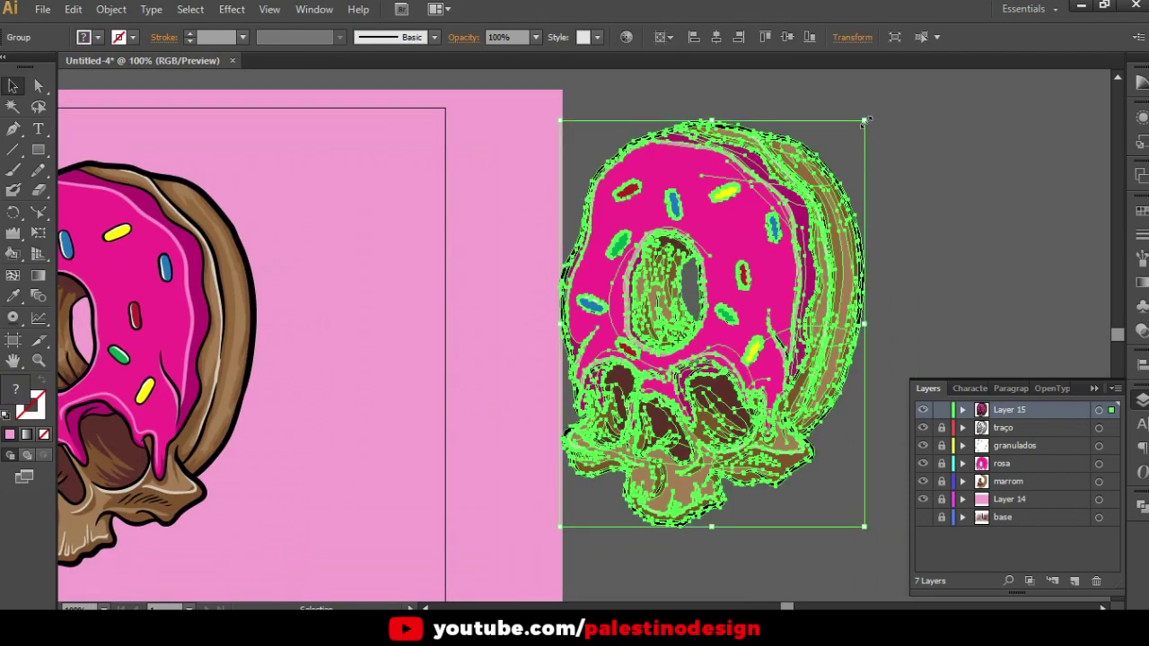
left_click_drag(863, 120, 760, 316)
key("ctrl+plus")
left_click(760, 330)
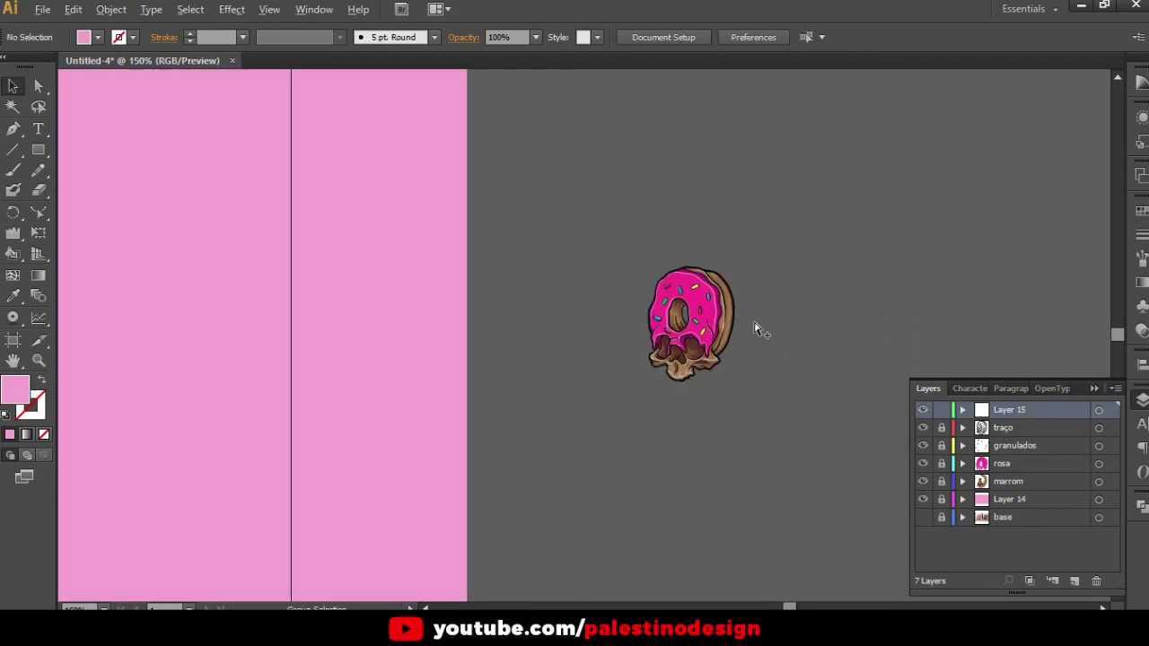
key("ctrl+plus")
key("ctrl+plus")
key("ctrl+plus")
key("ctrl+plus")
key("ctrl+1")
left_click(671, 376)
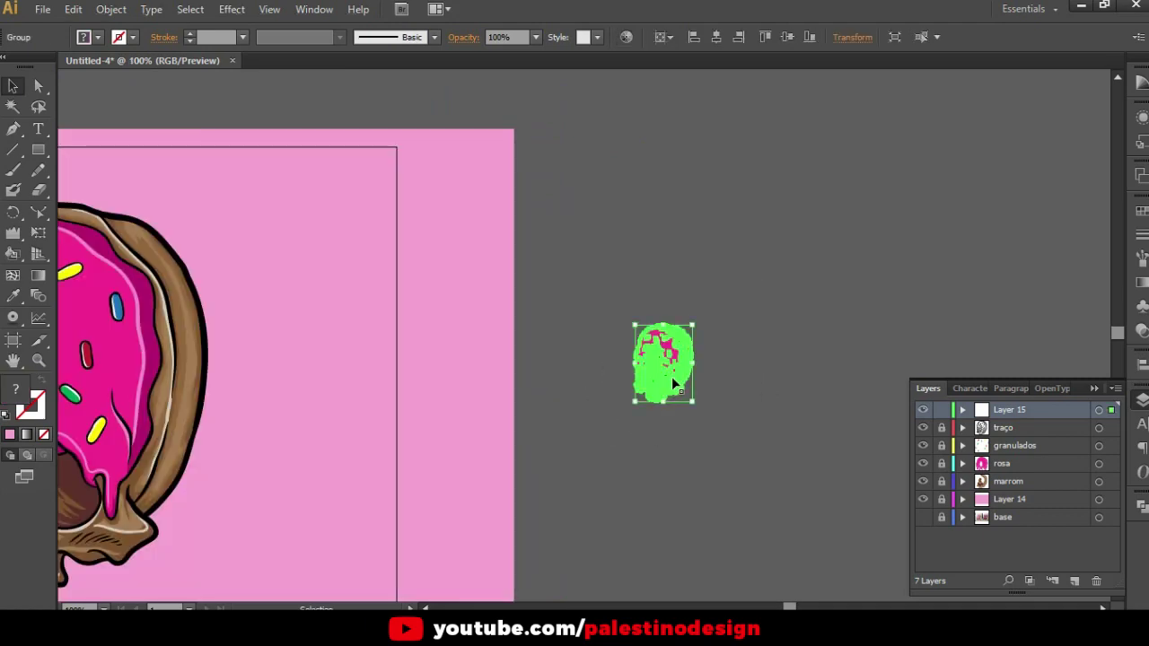
key("ctrl+z")
Place the donut copy beside the artboard and enlarge it proportionally
left_click(836, 323)
key("ctrl+minus")
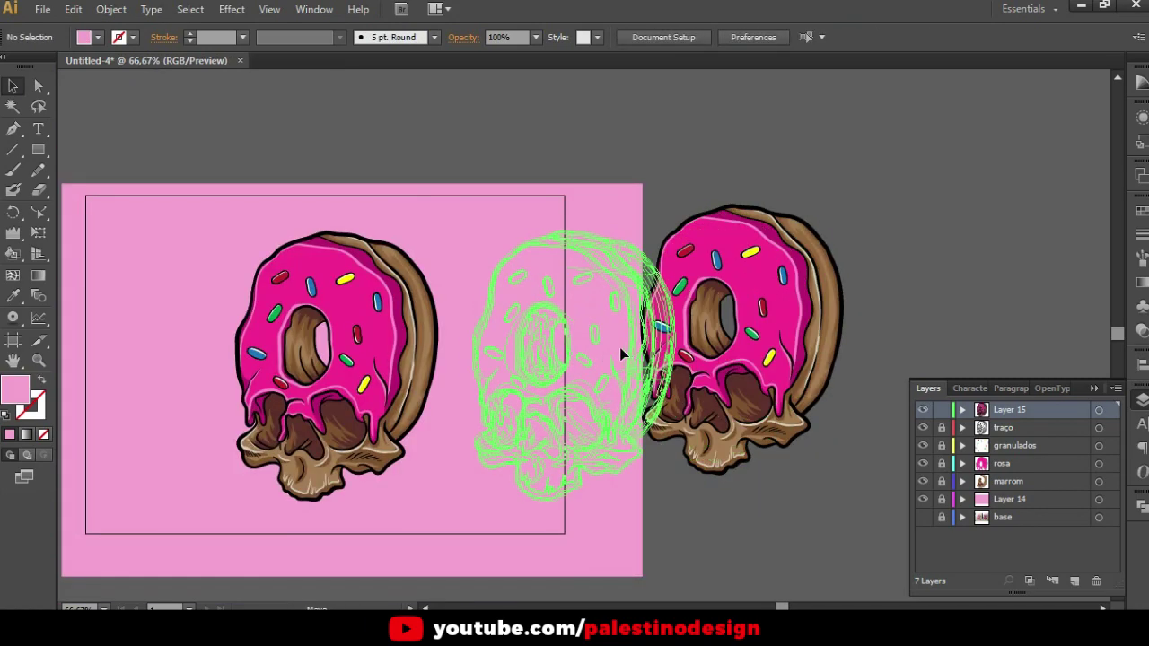
left_click_drag(624, 353, 689, 340)
scroll(689, 340, "right", 2)
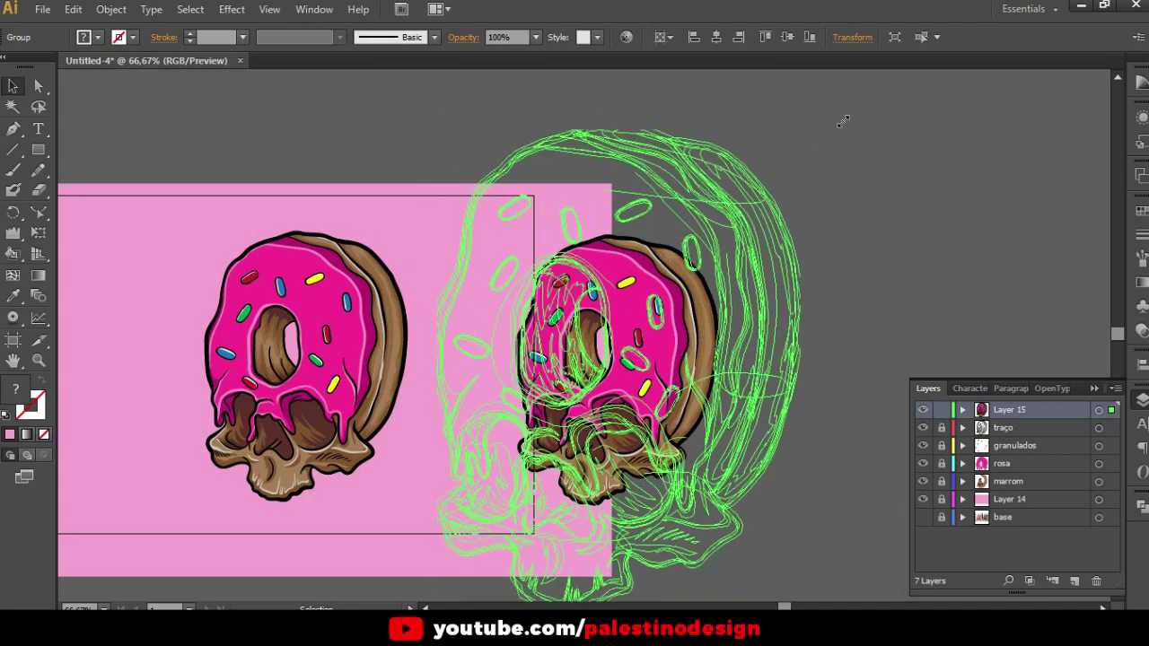
key("ctrl+shift+a")
mouse_move(719, 235)
left_mouse_down()
mouse_move(792, 282)
mouse_move(832, 267)
left_mouse_up()
key("ctrl+minus")
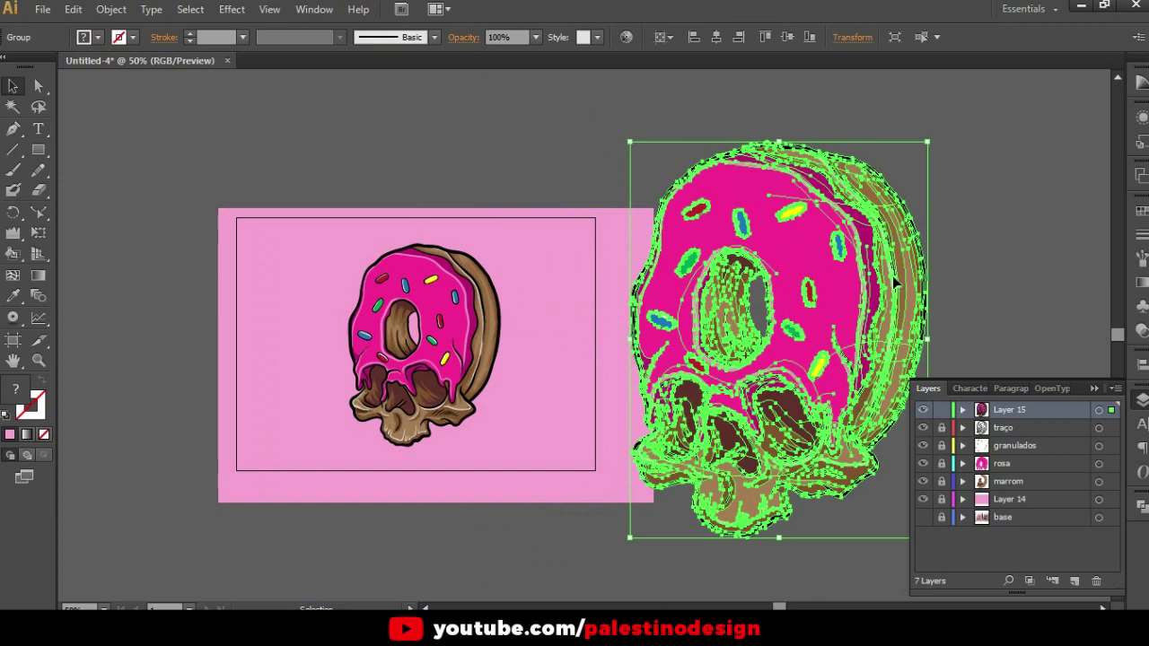
left_click(980, 262)
scroll(748, 341, "right", 10)
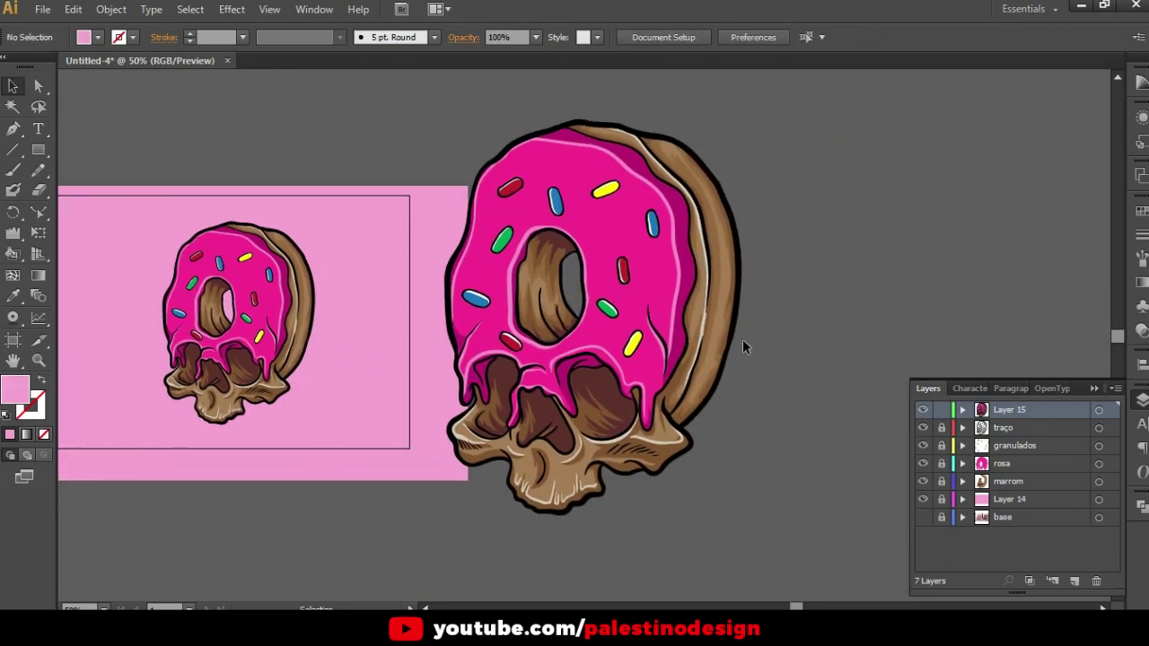
scroll(753, 341, "left", 6)
left_click(819, 357)
left_click(937, 330)
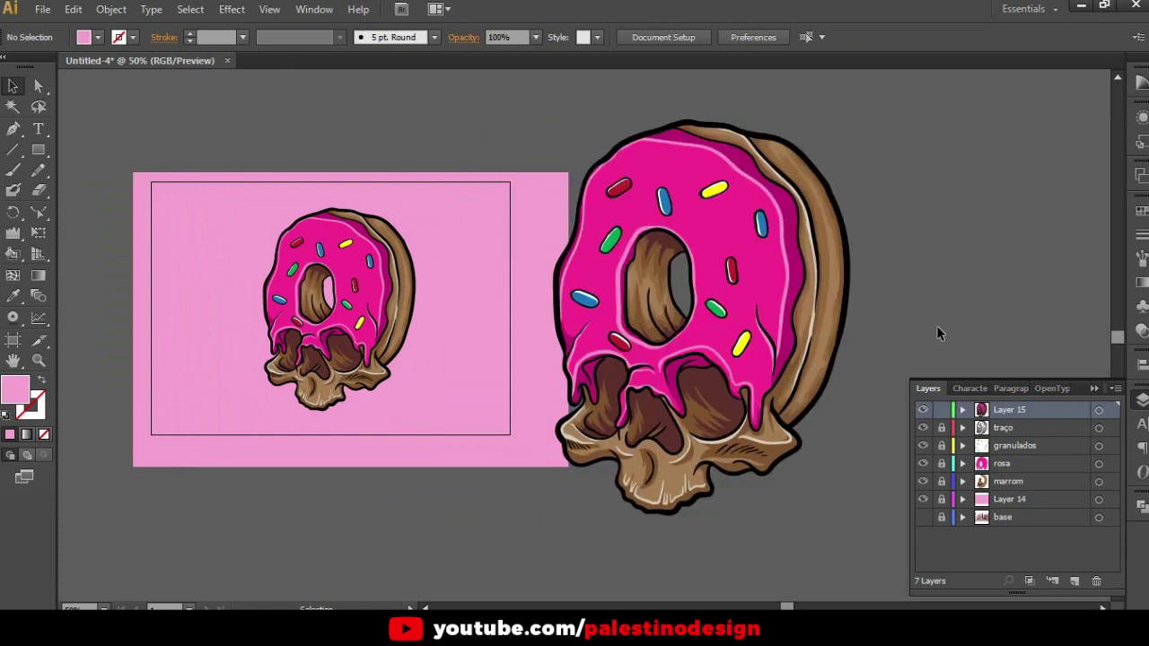